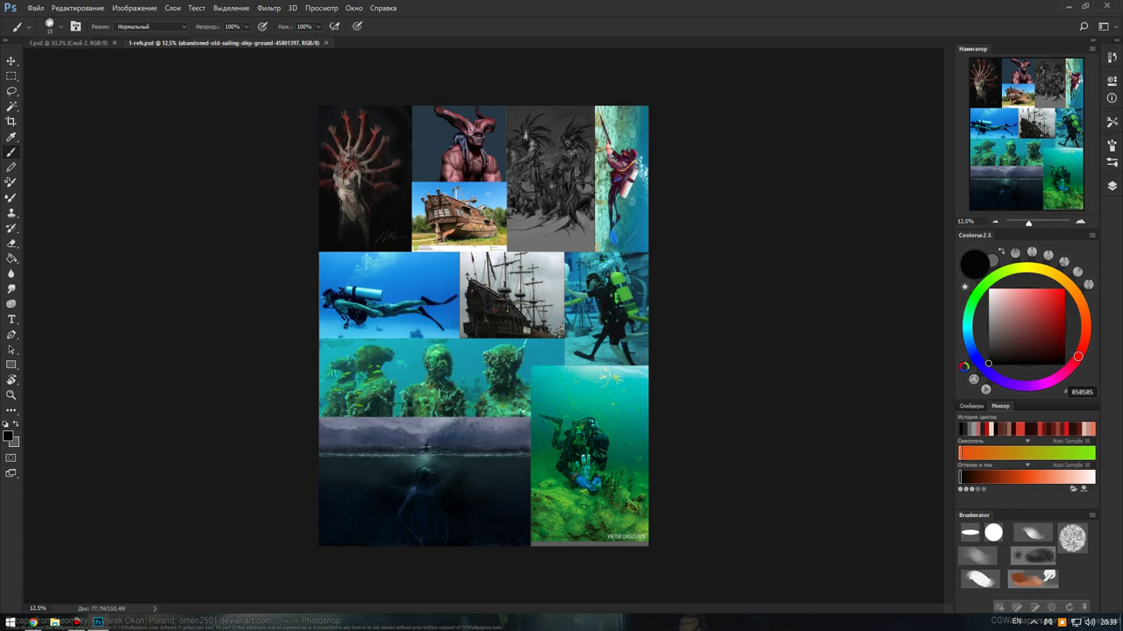
Switch to the 1.psd sketch and flip the canvas horizontally, putting the diver on the right.
left_click(69, 42)
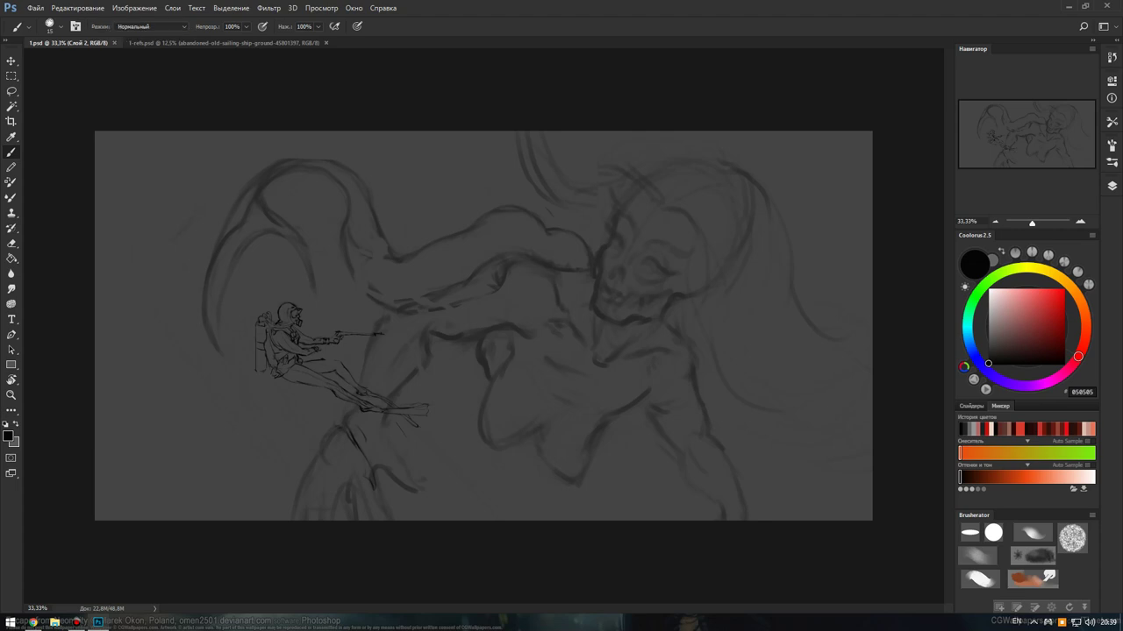
key("h")
scroll(483, 325, "down", 2)
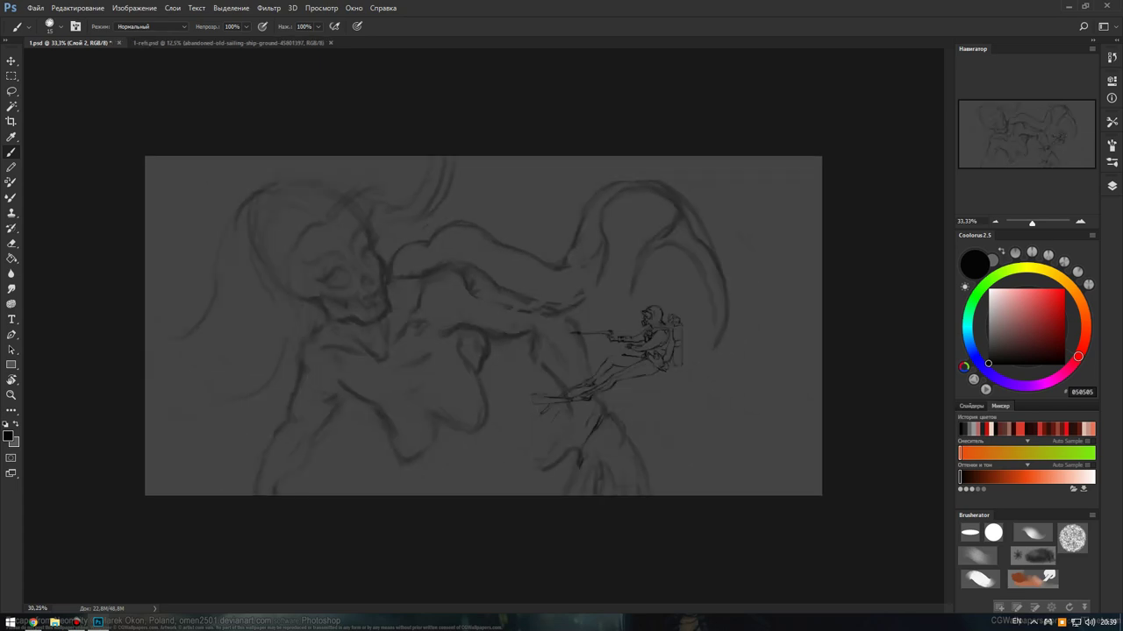
scroll(483, 325, "down", 3)
scroll(483, 325, "down", 2)
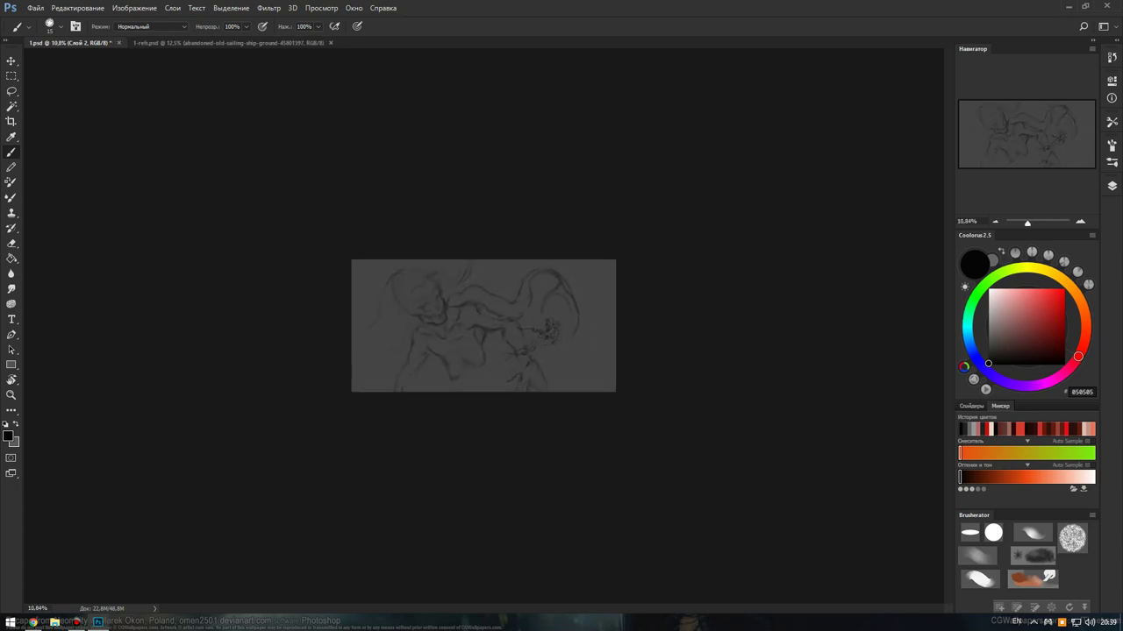
scroll(483, 325, "up", 2)
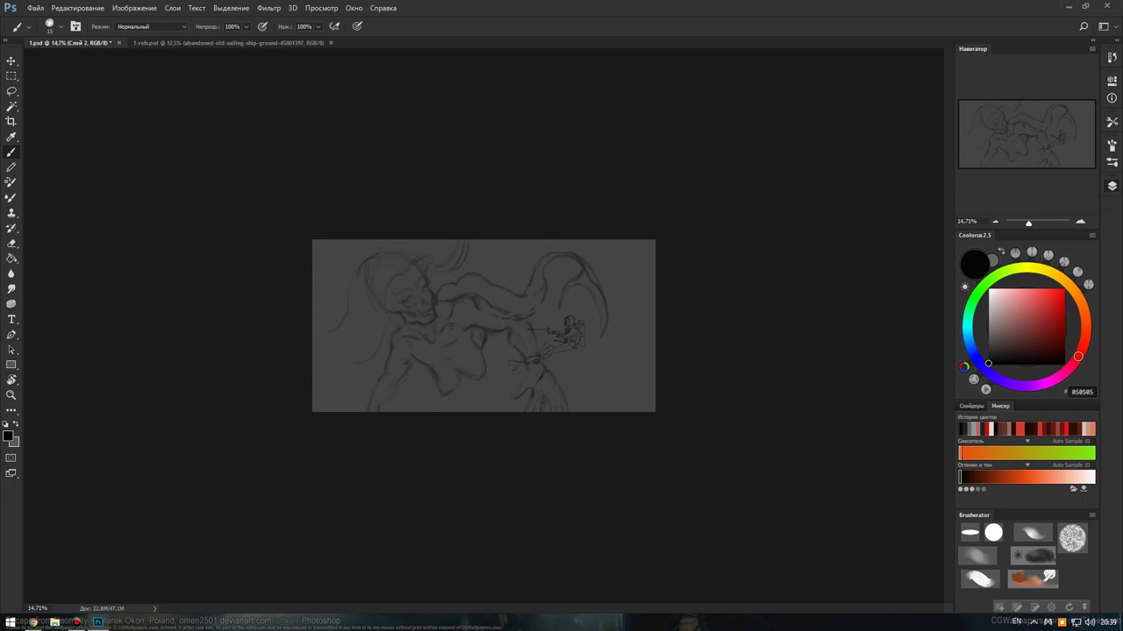
left_click(1111, 186)
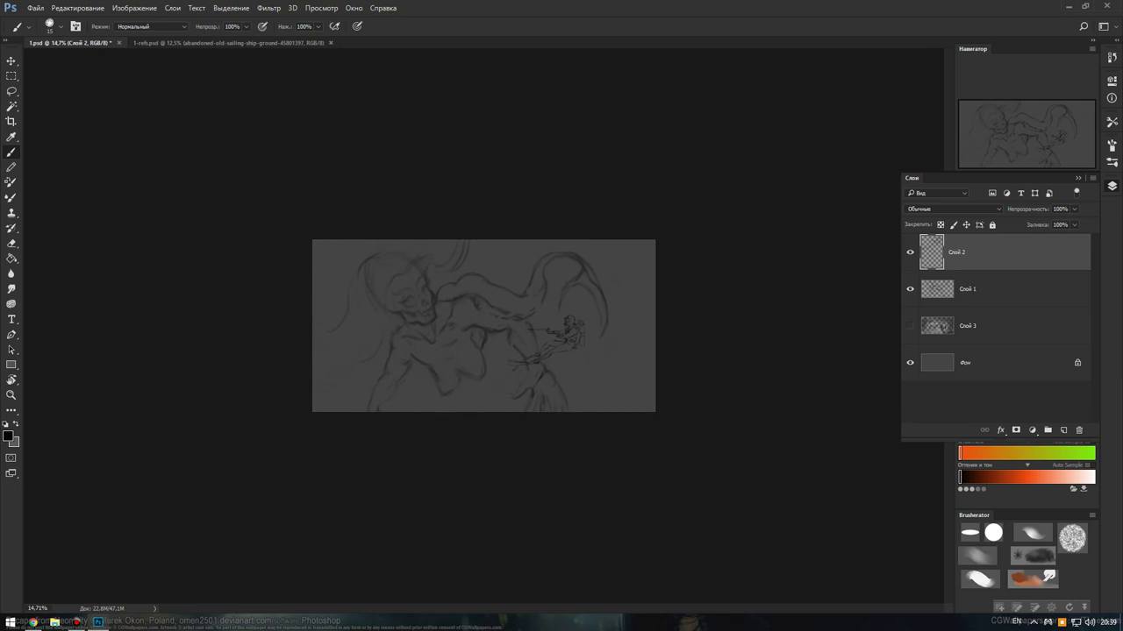
left_click(909, 326)
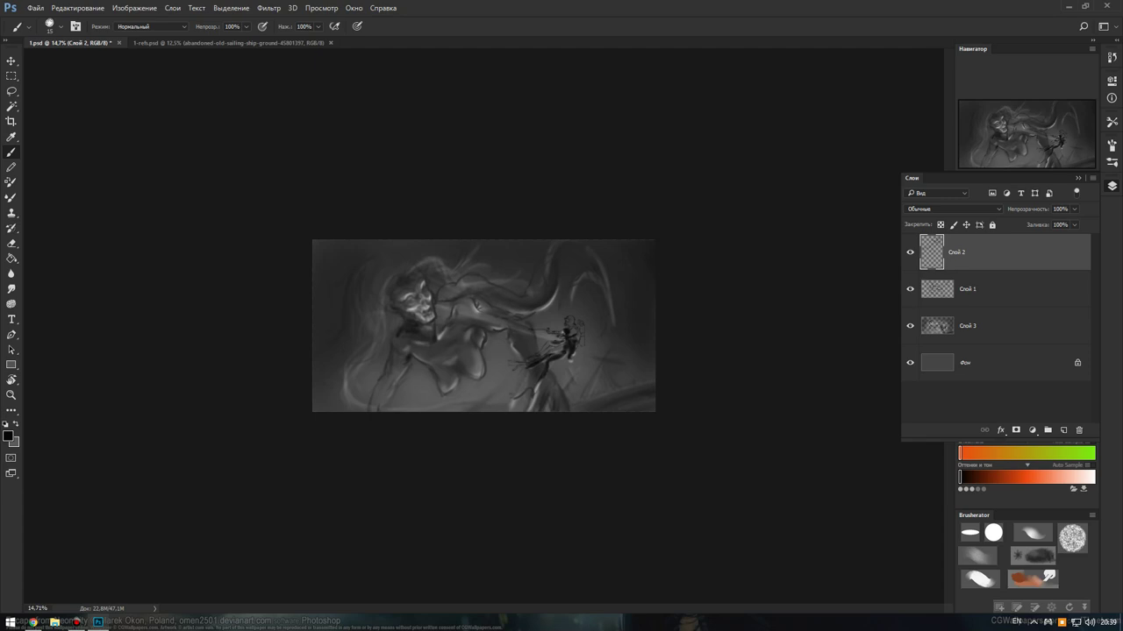
left_click(909, 326)
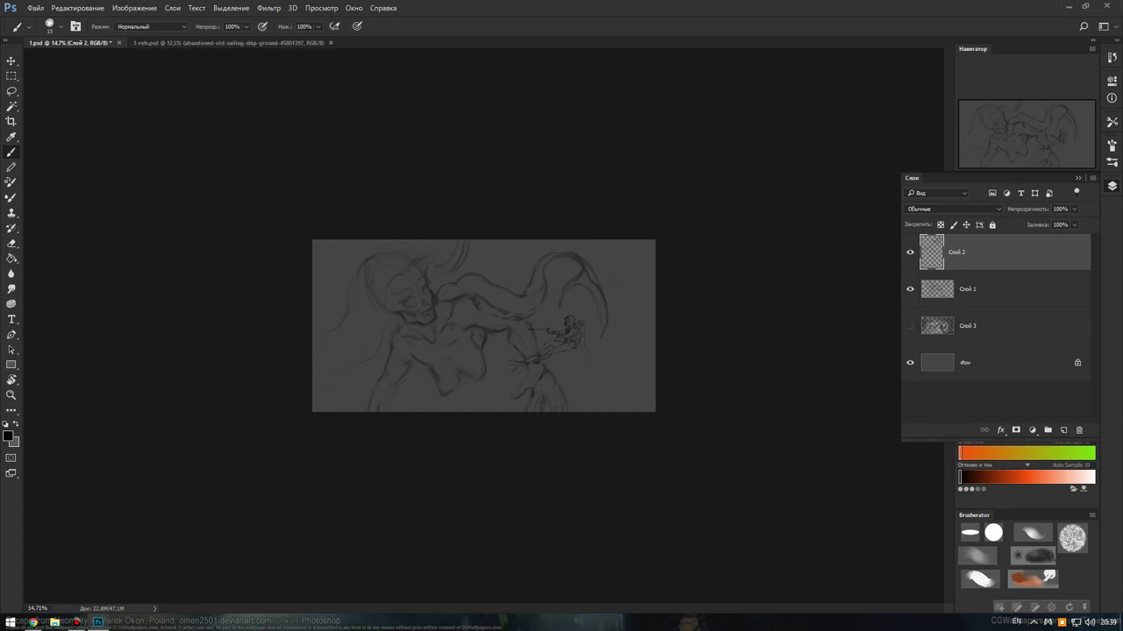
Zoom the sketch to about 28% and browse the brush preset collection.
key("F7")
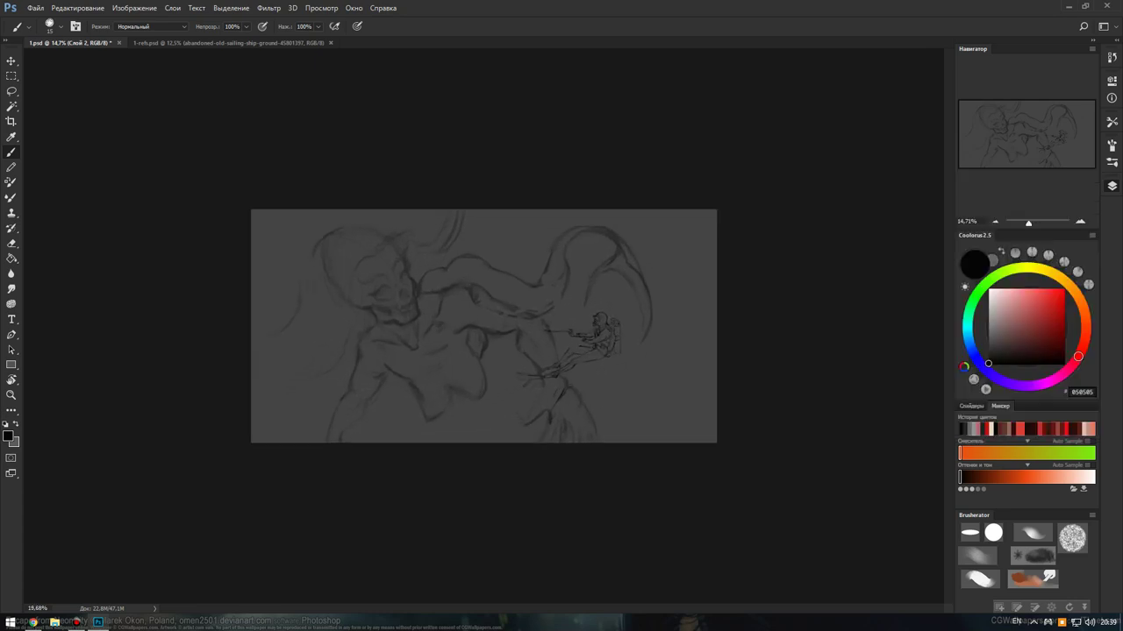
left_click_drag(1017, 222, 1031, 222)
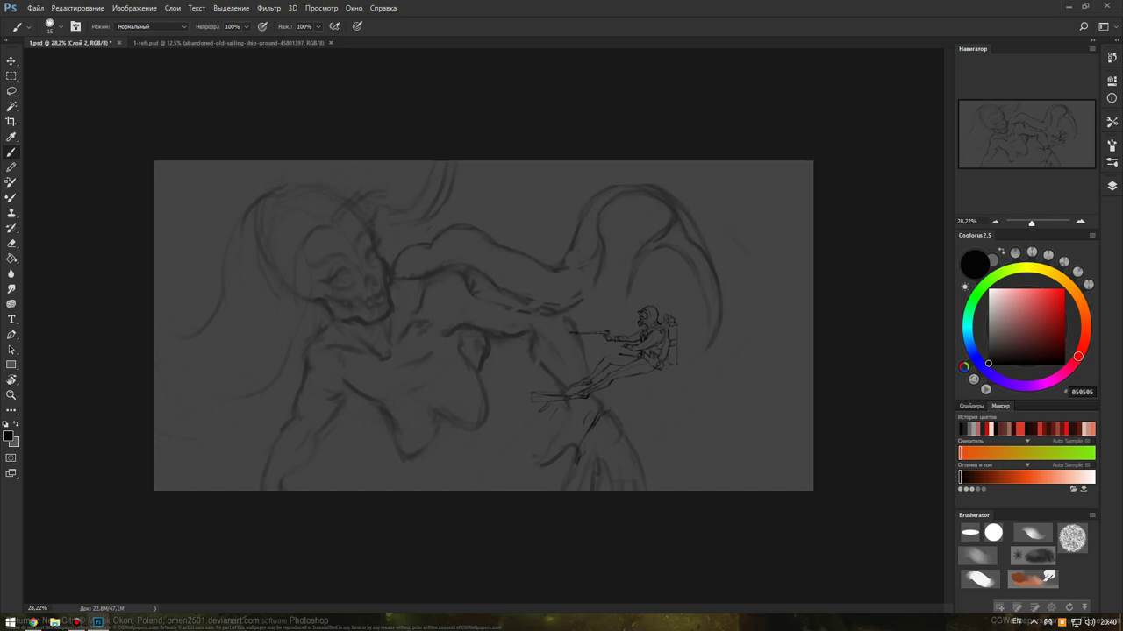
left_click(1111, 163)
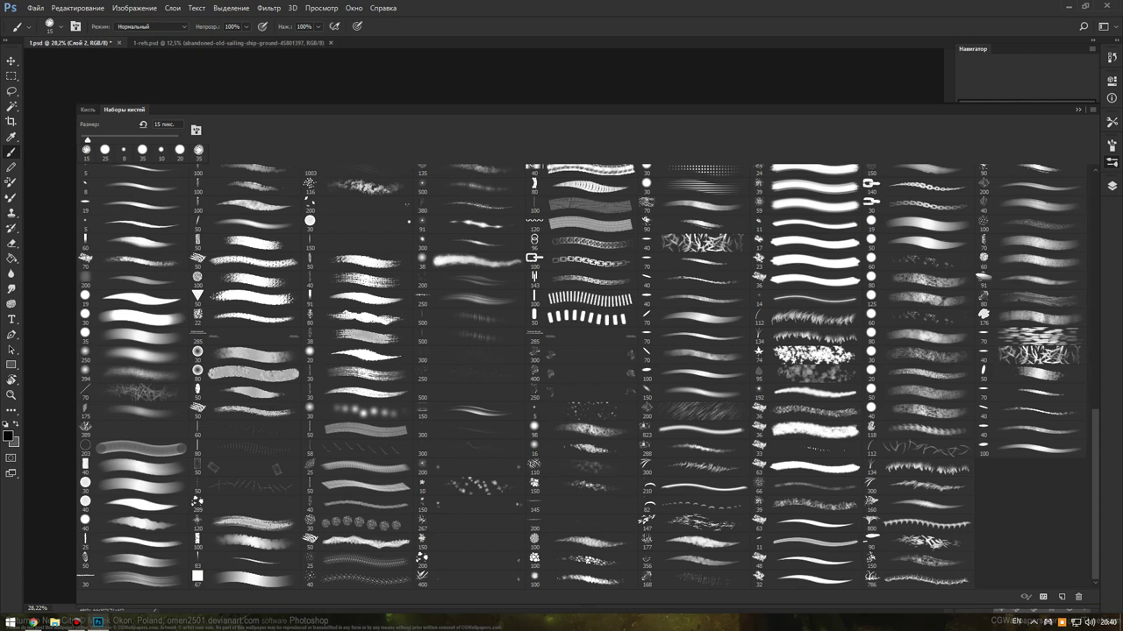
scroll(579, 368, "up", 10)
scroll(579, 368, "up", 4)
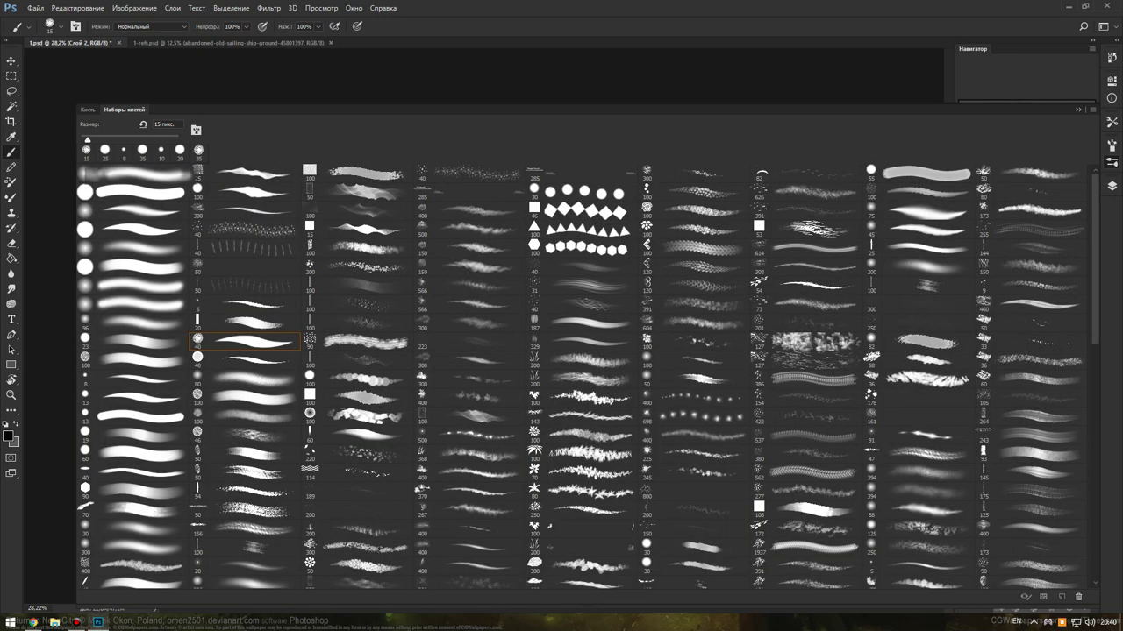
Make the Фон background layer the active painting layer.
key("F5")
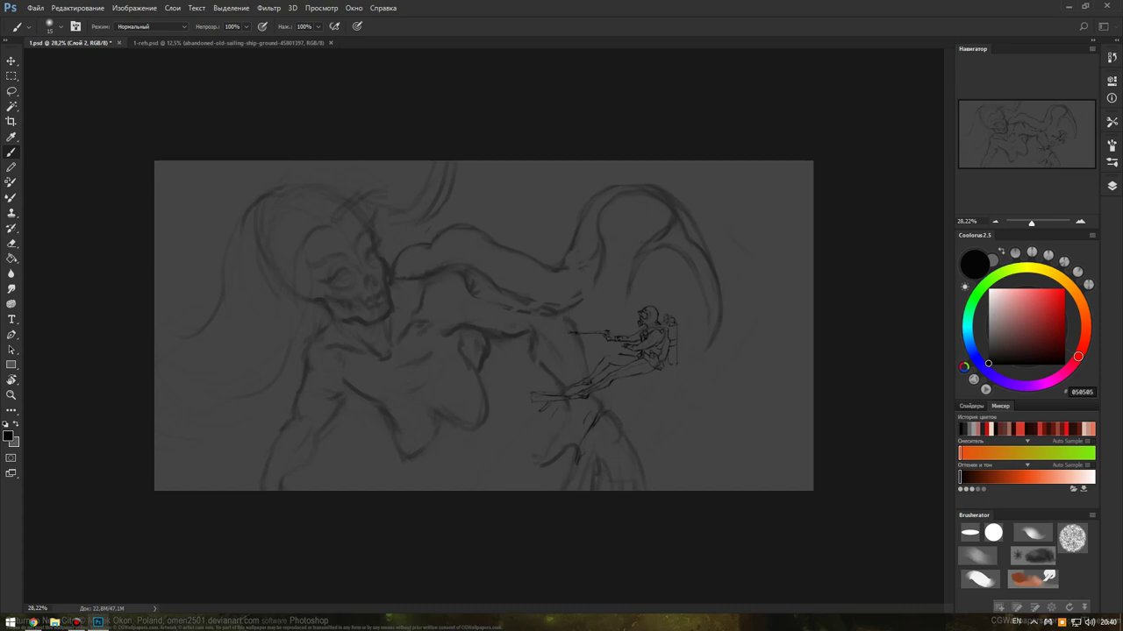
left_click(1111, 185)
left_click(1000, 363)
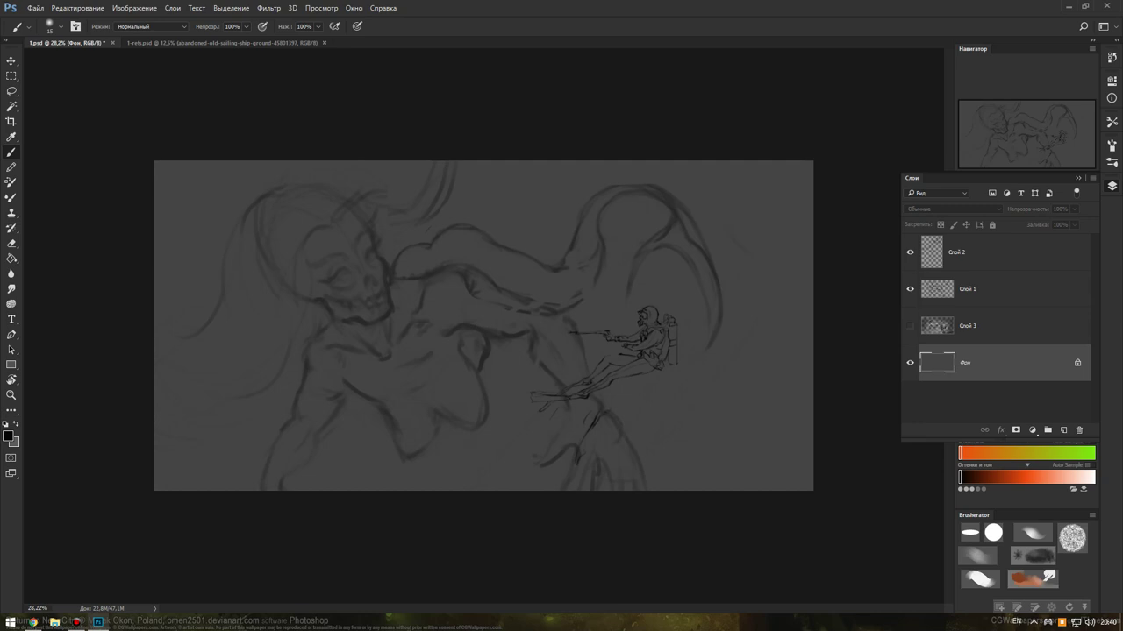
Circle the skull and the diver as focal points, then undo the circles.
key("F7")
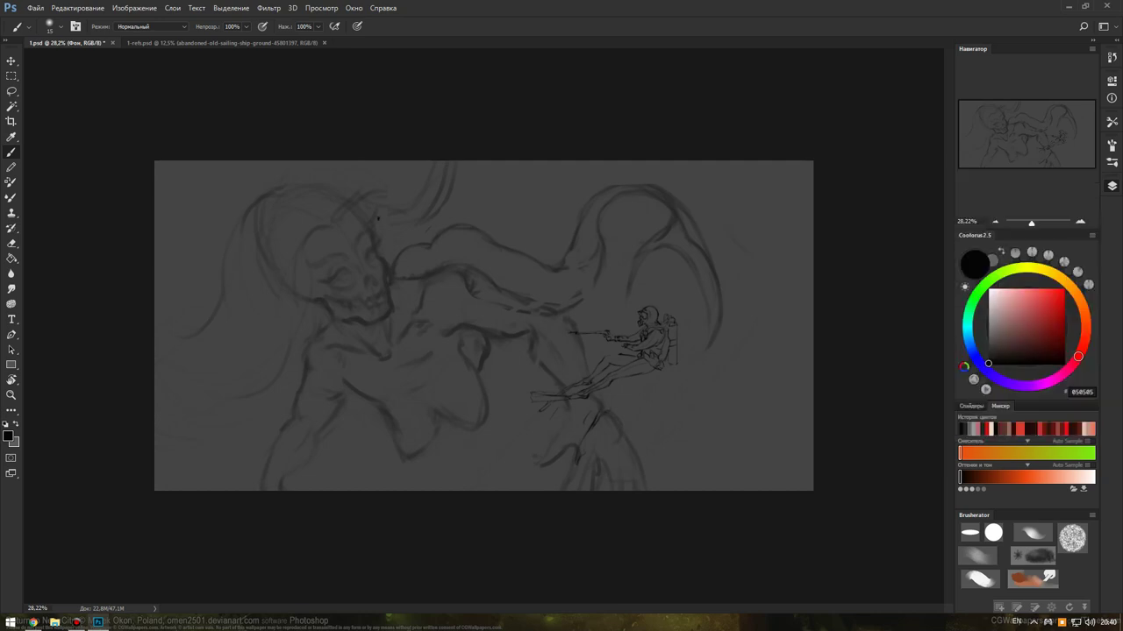
mouse_move(378, 218)
left_mouse_down()
mouse_move(355, 195)
mouse_move(351, 341)
mouse_move(399, 178)
left_mouse_up()
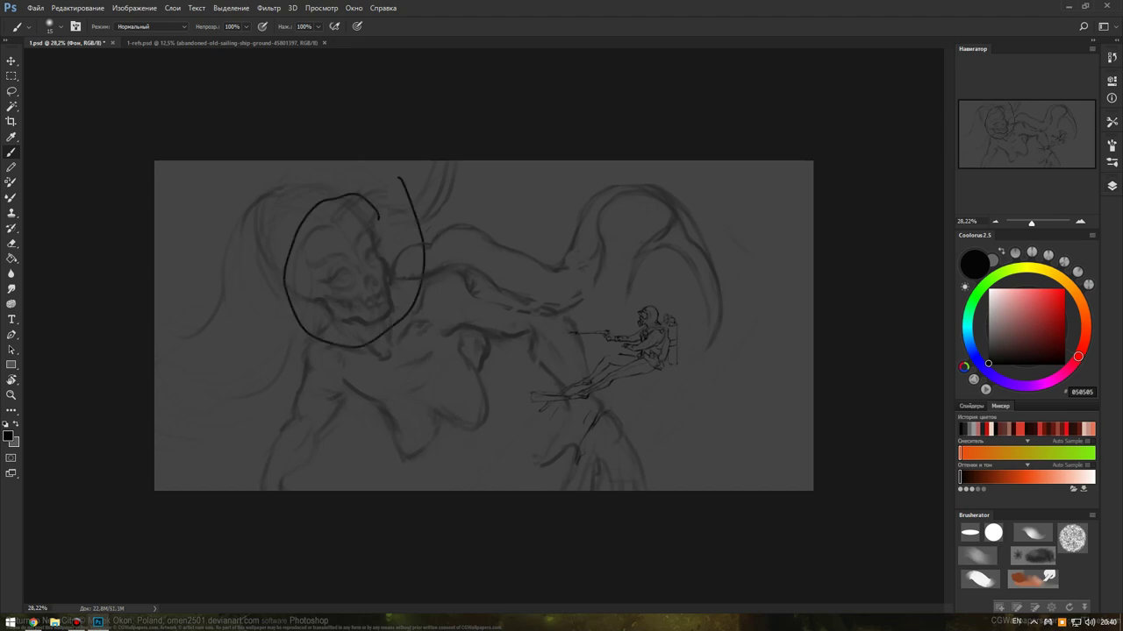
mouse_move(653, 294)
left_mouse_down()
mouse_move(638, 295)
mouse_move(644, 388)
mouse_move(636, 293)
left_mouse_up()
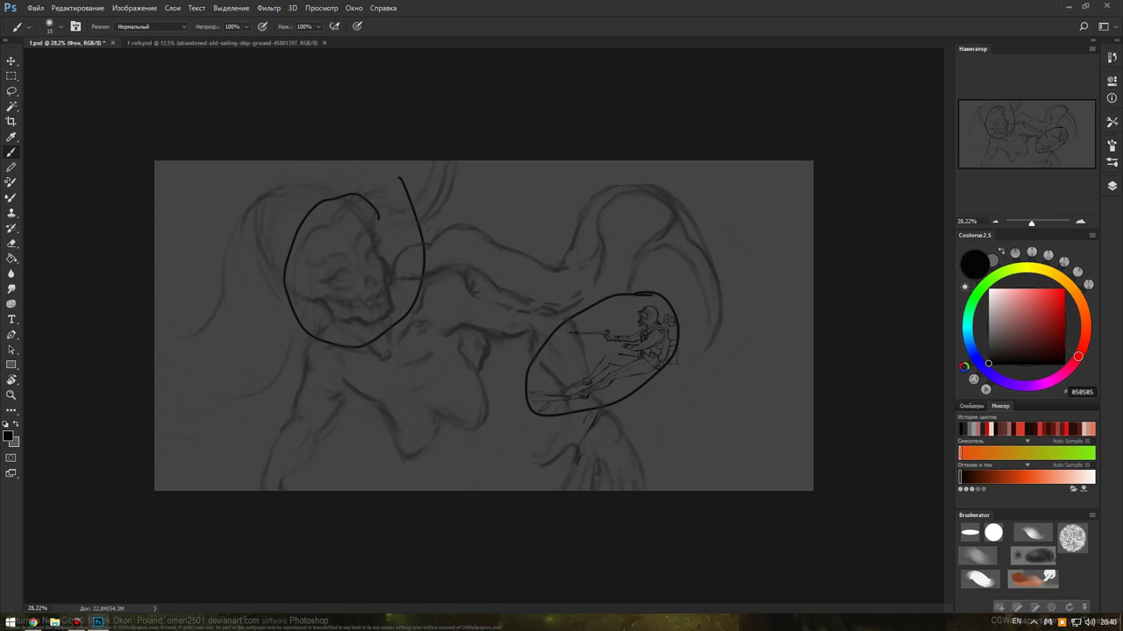
key("ctrl+z")
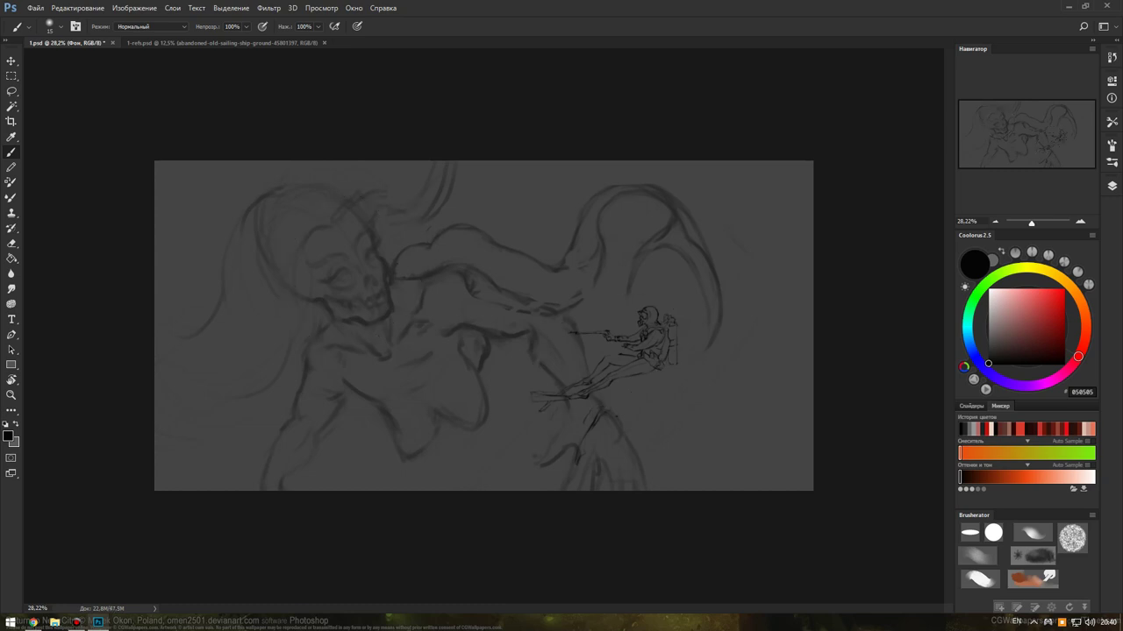
Draw and undo a trial stroke from the skull, then switch to 1-refs.psd.
mouse_move(396, 279)
left_mouse_down()
mouse_move(551, 260)
mouse_move(680, 162)
left_mouse_up()
key("ctrl+z")
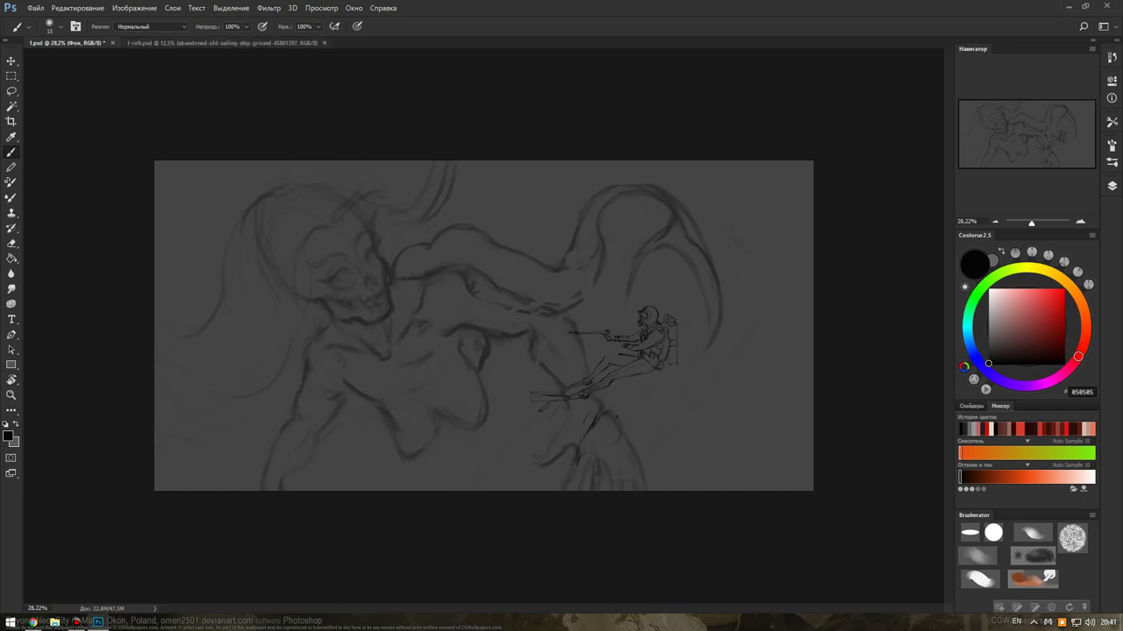
key("ctrl+Tab")
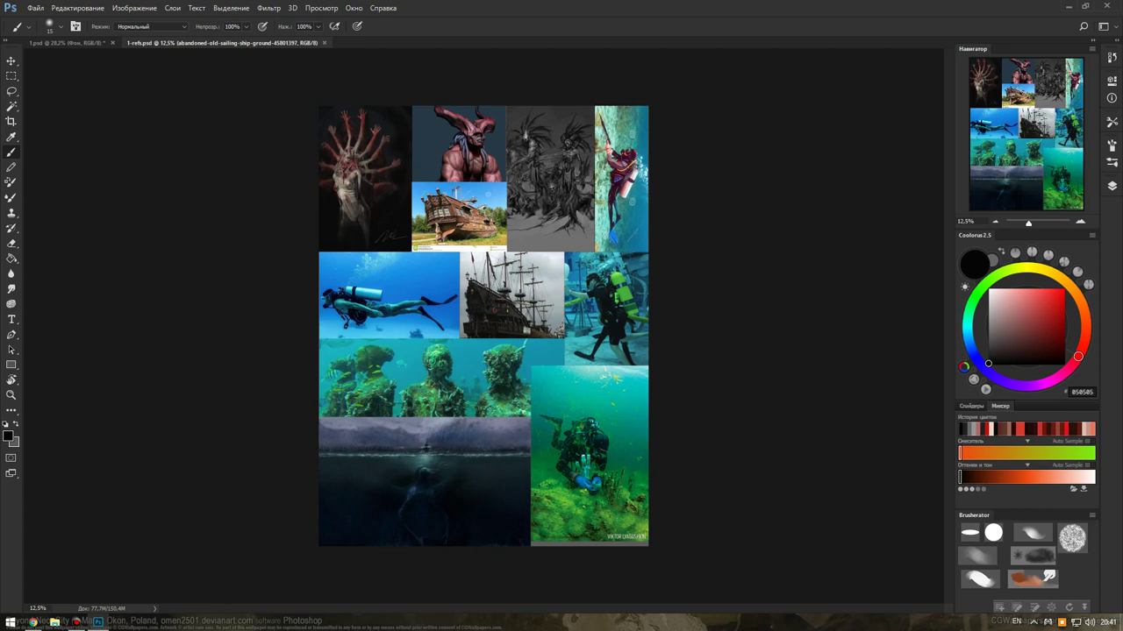
Zoom out to survey the whole 1-refs.psd reference collage.
scroll(483, 325, "up", 3)
scroll(484, 325, "down", 3)
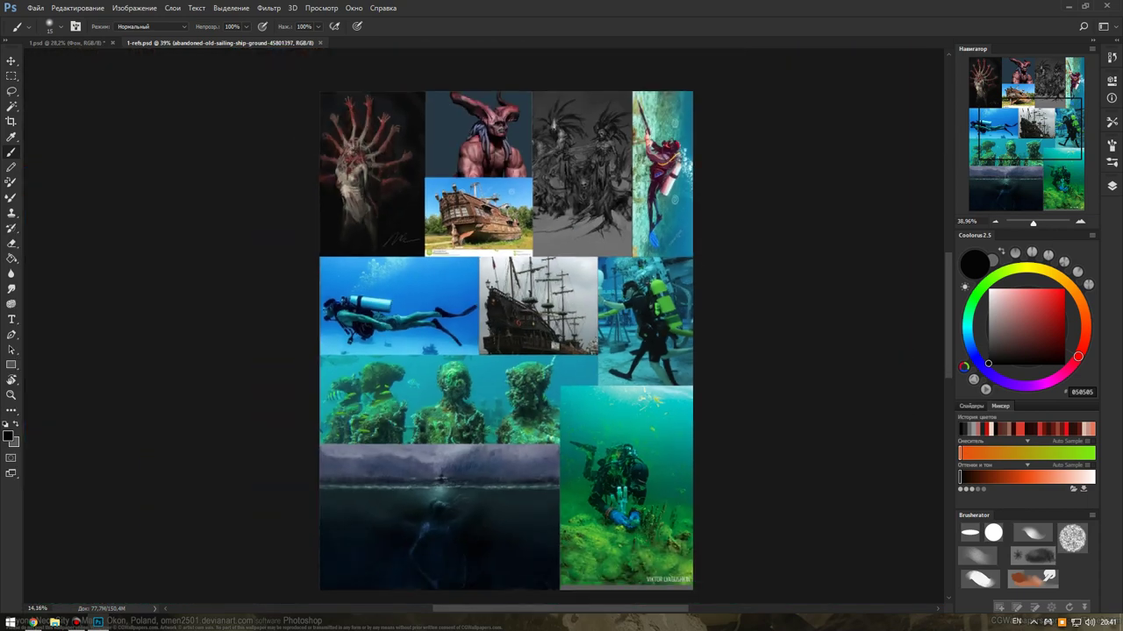
scroll(676, 404, "up", 1)
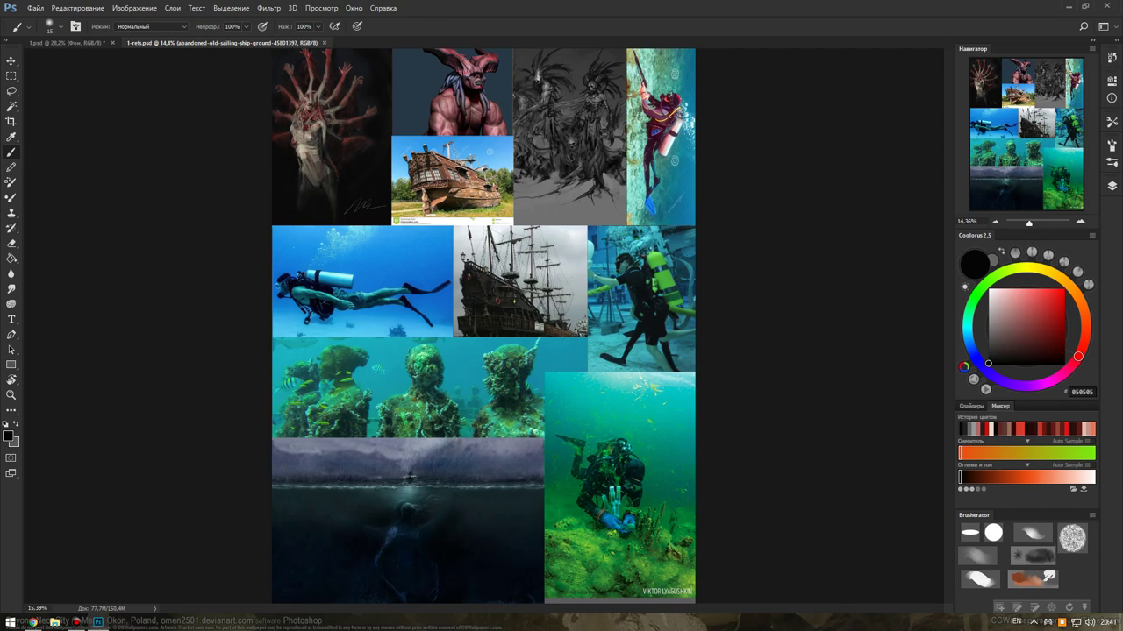
scroll(410, 405, "up", 4)
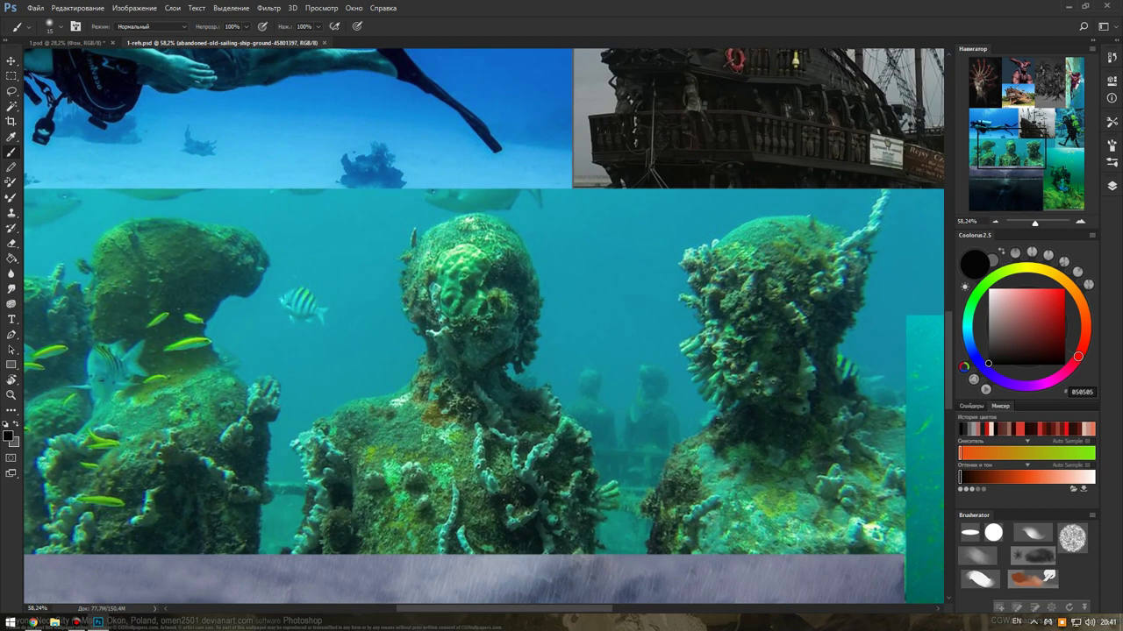
scroll(482, 324, "up", 5)
scroll(483, 325, "up", 3)
scroll(482, 325, "up", 3)
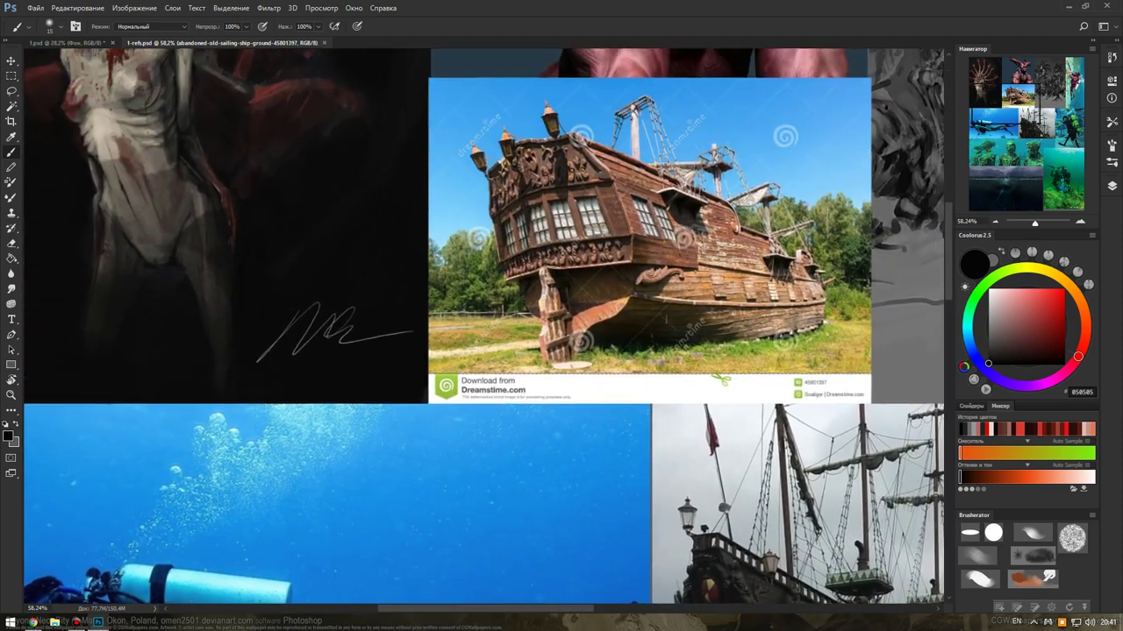
scroll(482, 324, "up", 2)
scroll(500, 324, "up", 3)
scroll(500, 325, "left", 1)
scroll(500, 324, "up", 1)
scroll(500, 324, "up", 1)
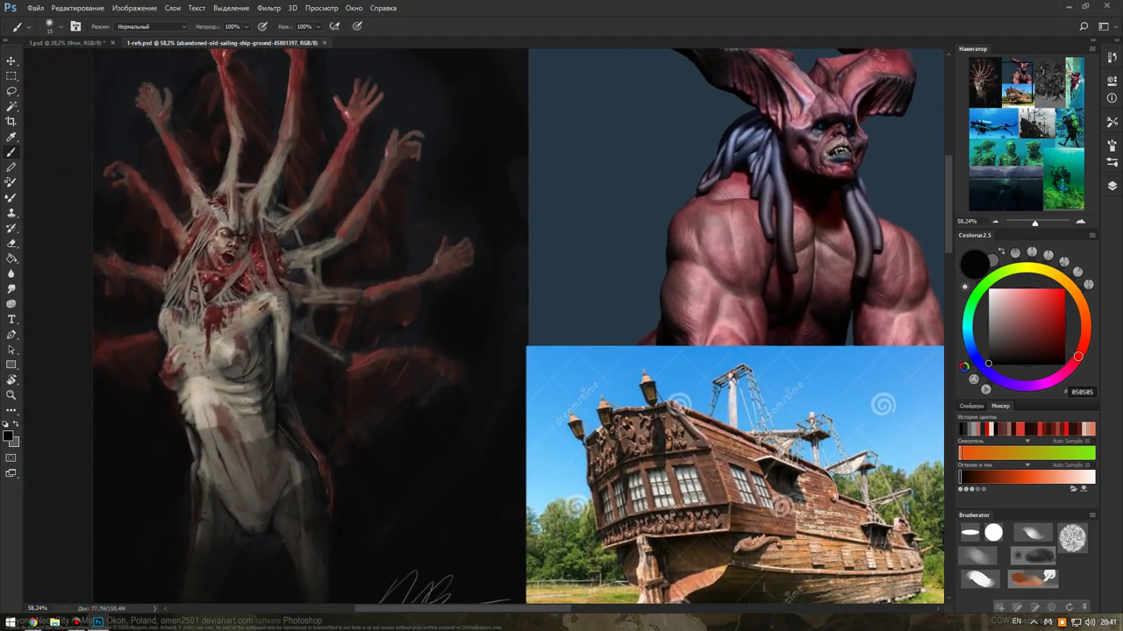
scroll(500, 324, "up", 1)
scroll(500, 324, "down", 2)
scroll(500, 324, "up", 3)
scroll(500, 325, "up", 1)
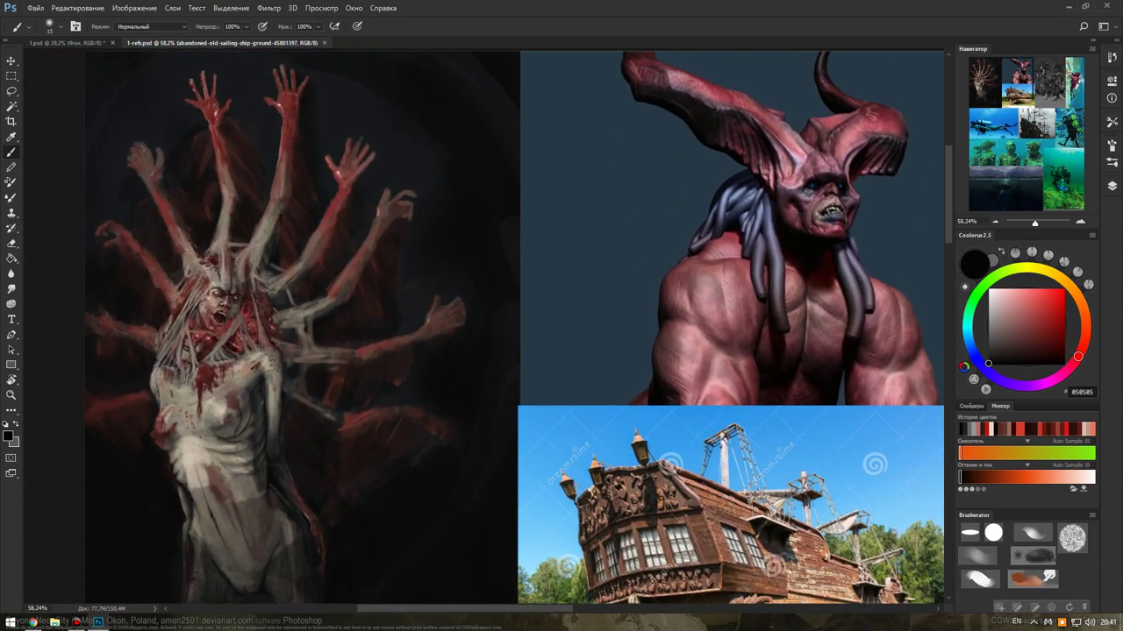
scroll(176, 289, "up", 1)
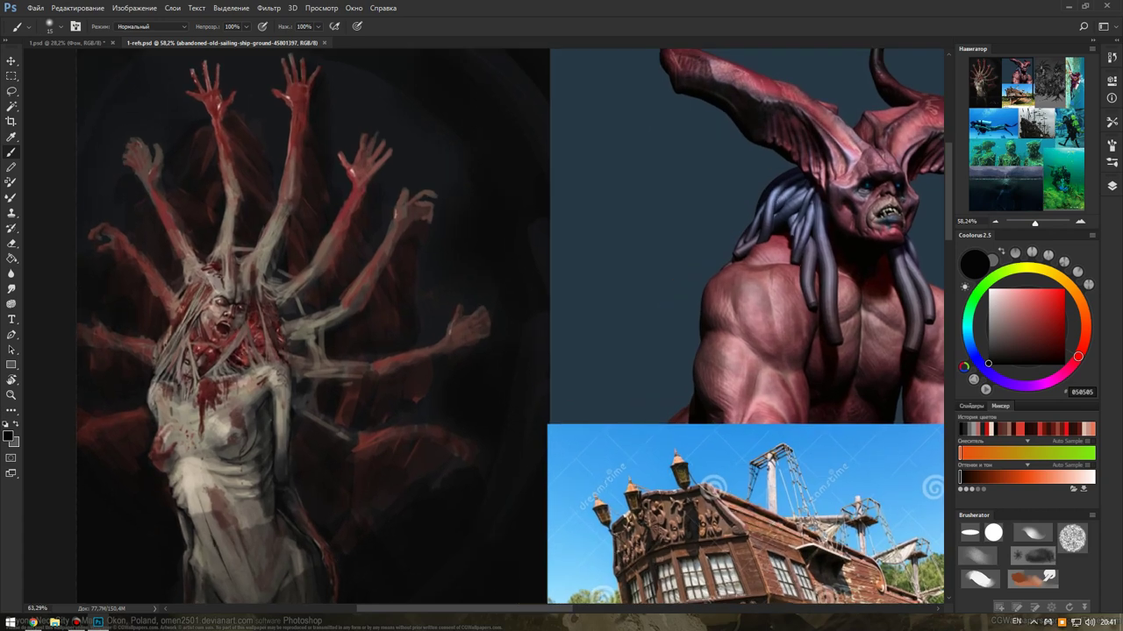
scroll(140, 316, "up", 8)
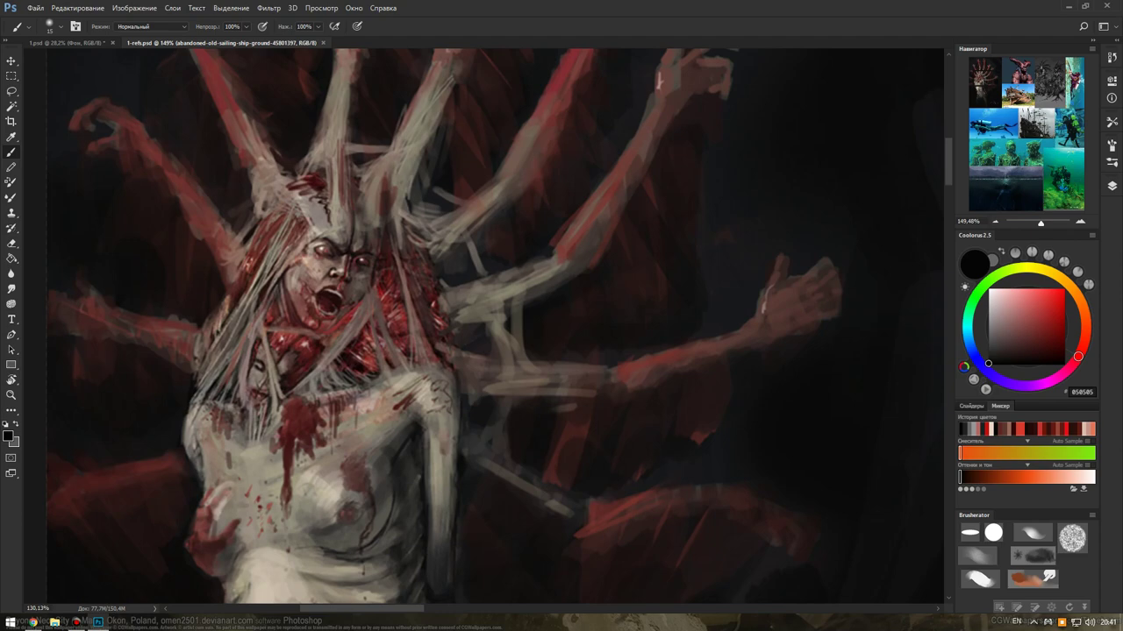
scroll(350, 202, "down", 5)
Pan through the horned demon, ghost painting and bottom-row reference photos, then return to 1.psd.
mouse_move(614, 263)
left_mouse_down()
mouse_move(316, 385)
mouse_move(122, 400)
left_mouse_up()
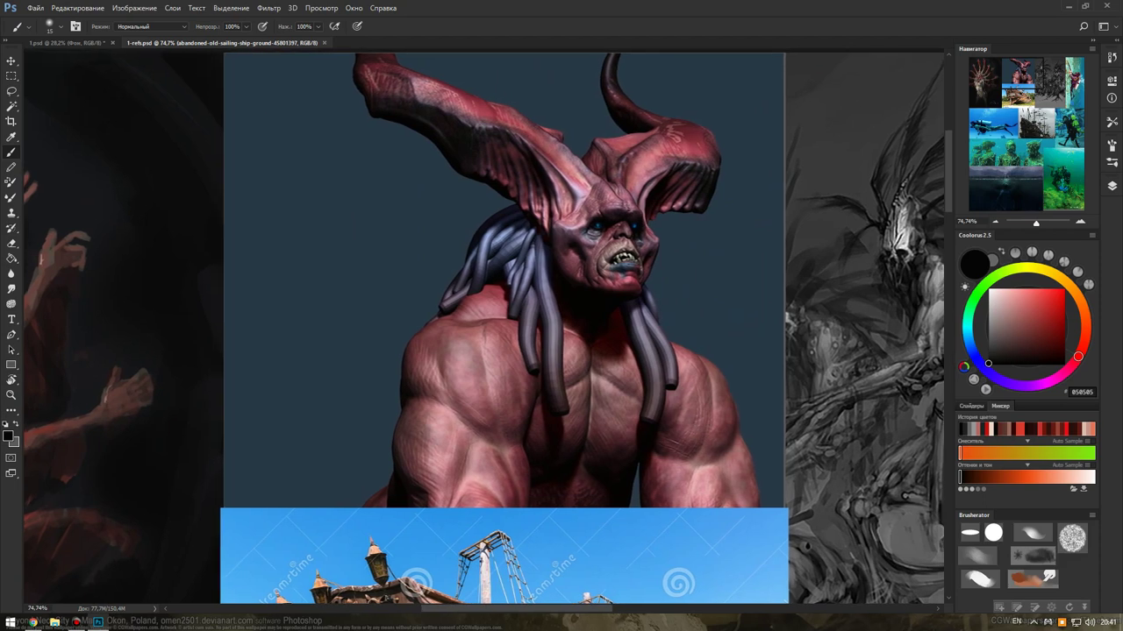
left_click_drag(701, 263, 171, 228)
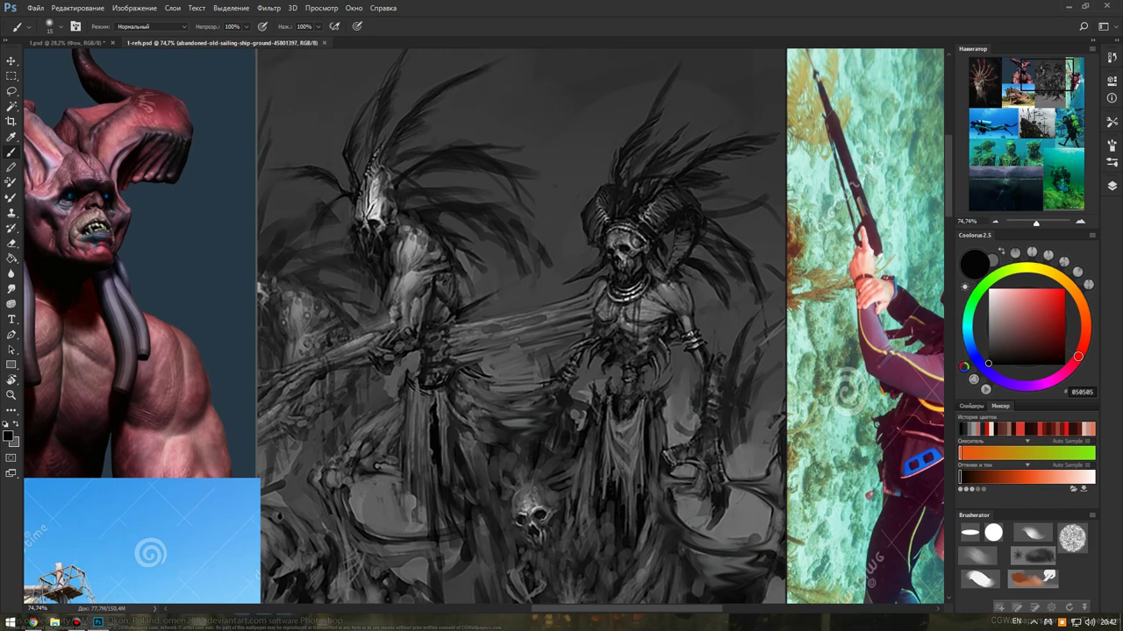
scroll(645, 377, "down", 5)
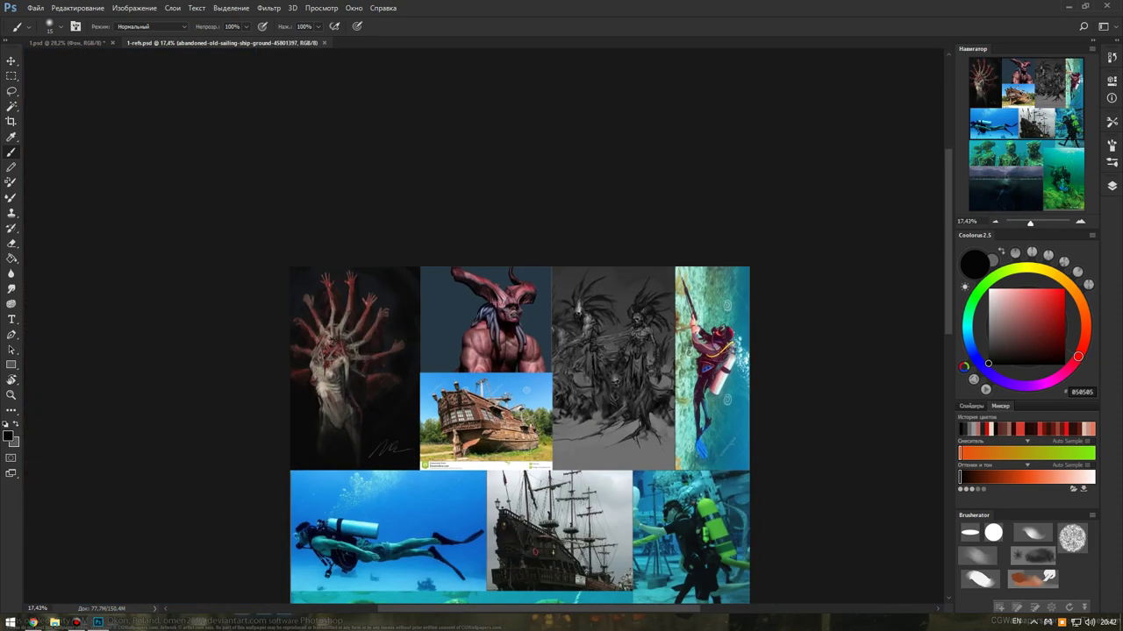
left_click_drag(526, 421, 541, 228)
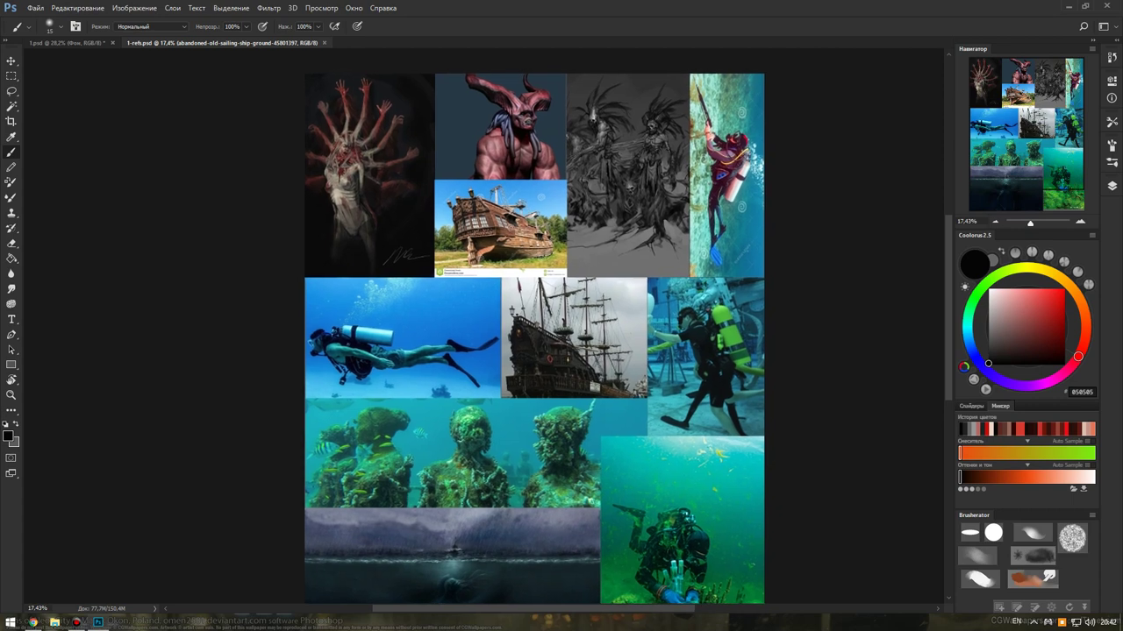
left_click_drag(526, 351, 520, 263)
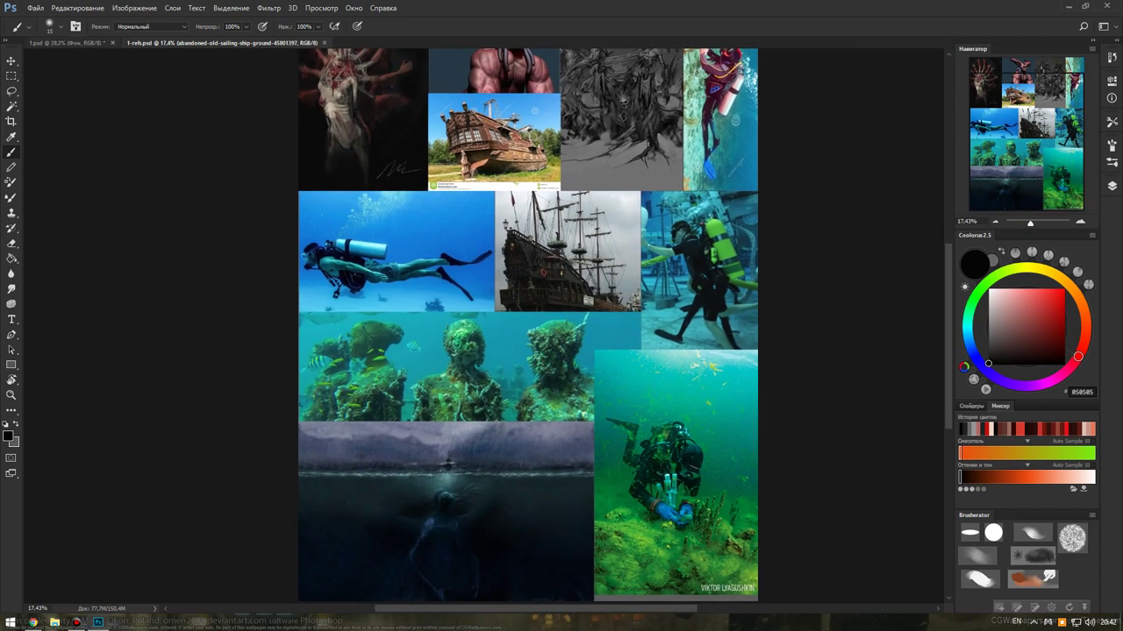
key("ctrl+Tab")
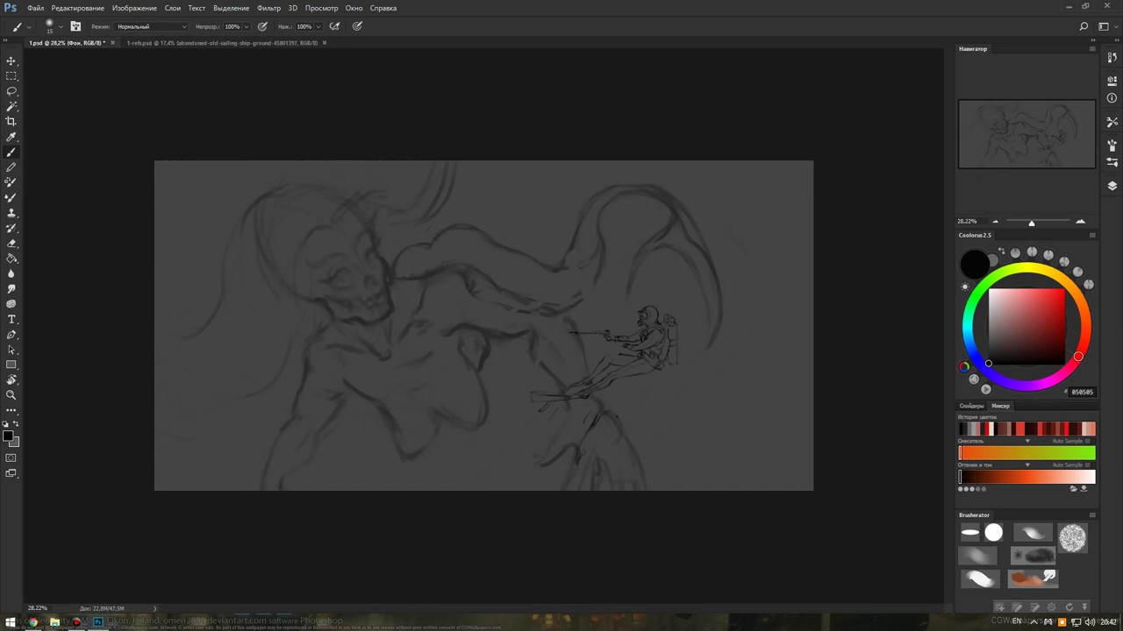
Select Слой 1 as the working layer and switch to the Eraser.
scroll(583, 328, "up", 3, "alt")
scroll(583, 329, "up", 2, "alt")
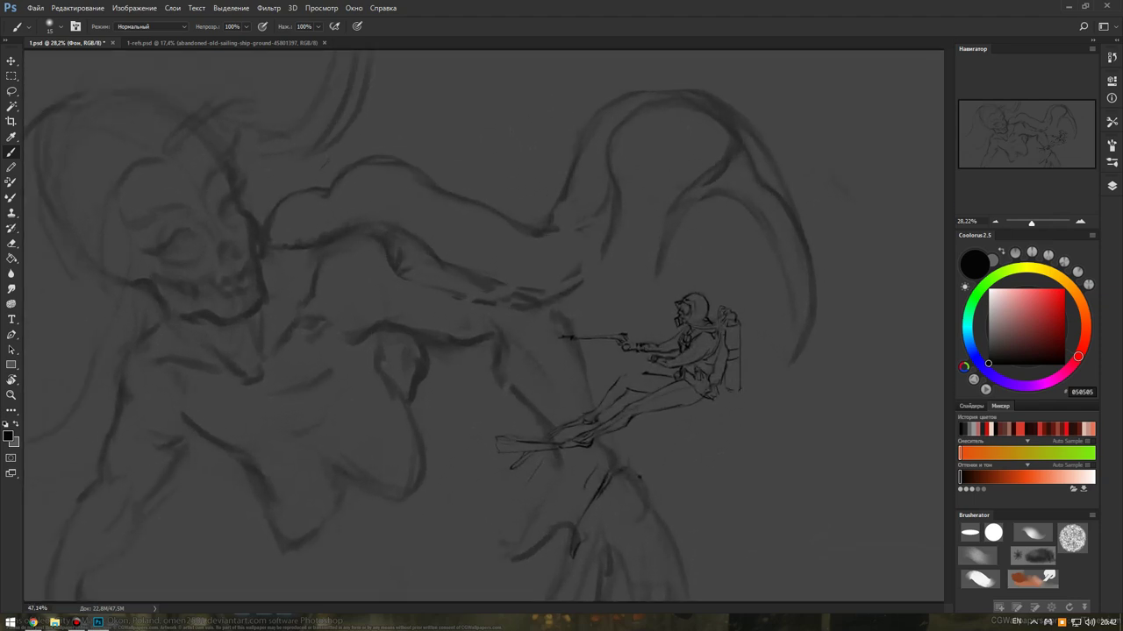
key("F7")
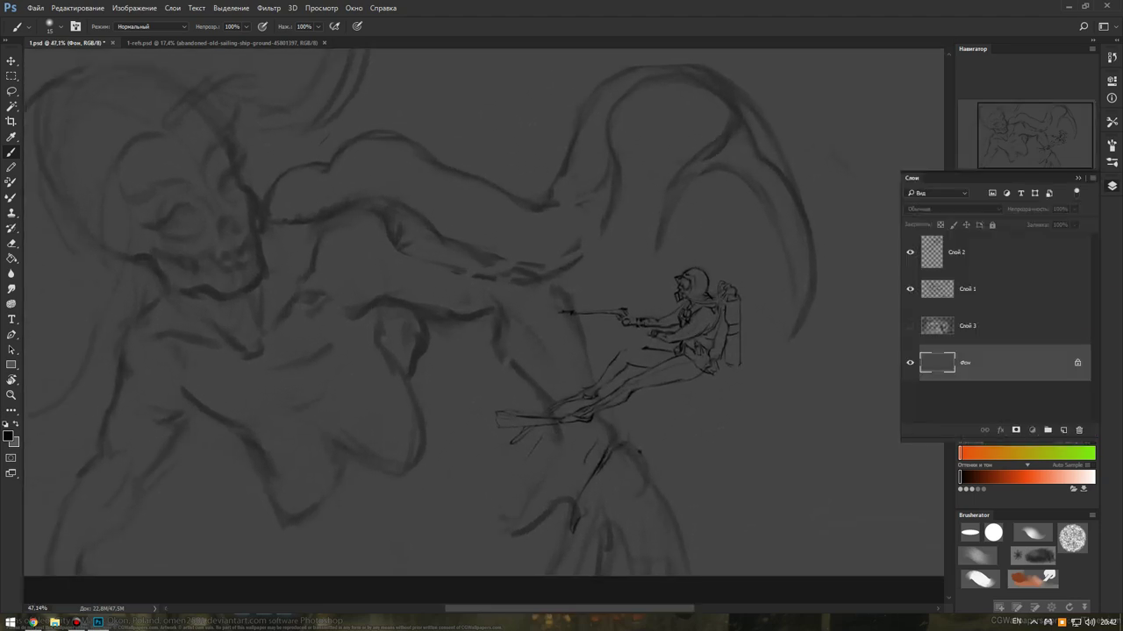
left_click(968, 289)
key("e")
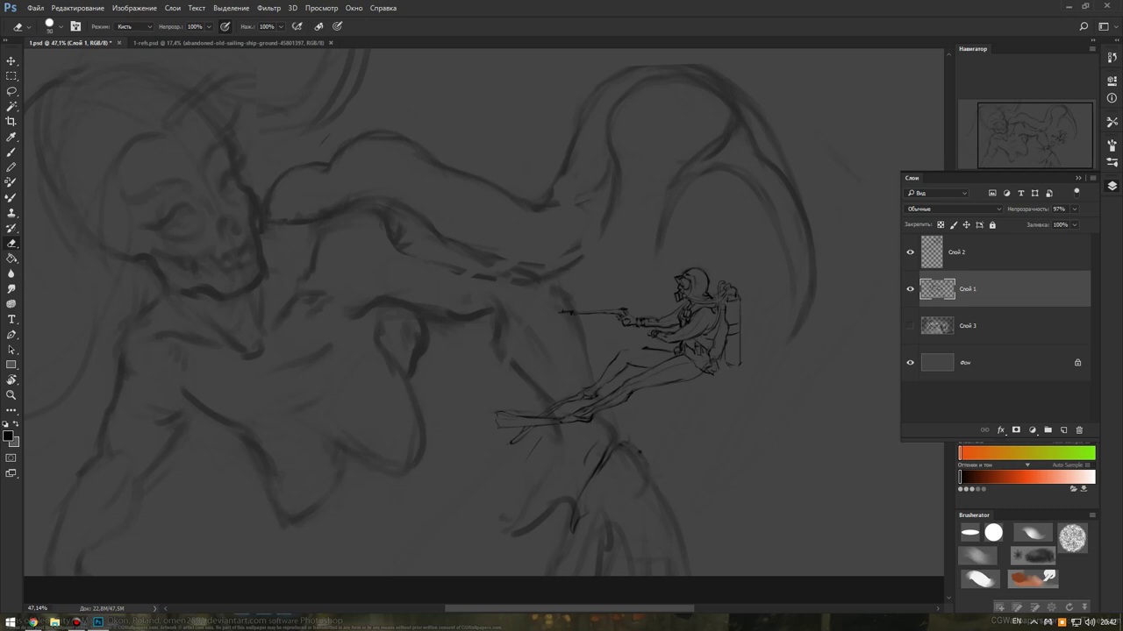
key("F7")
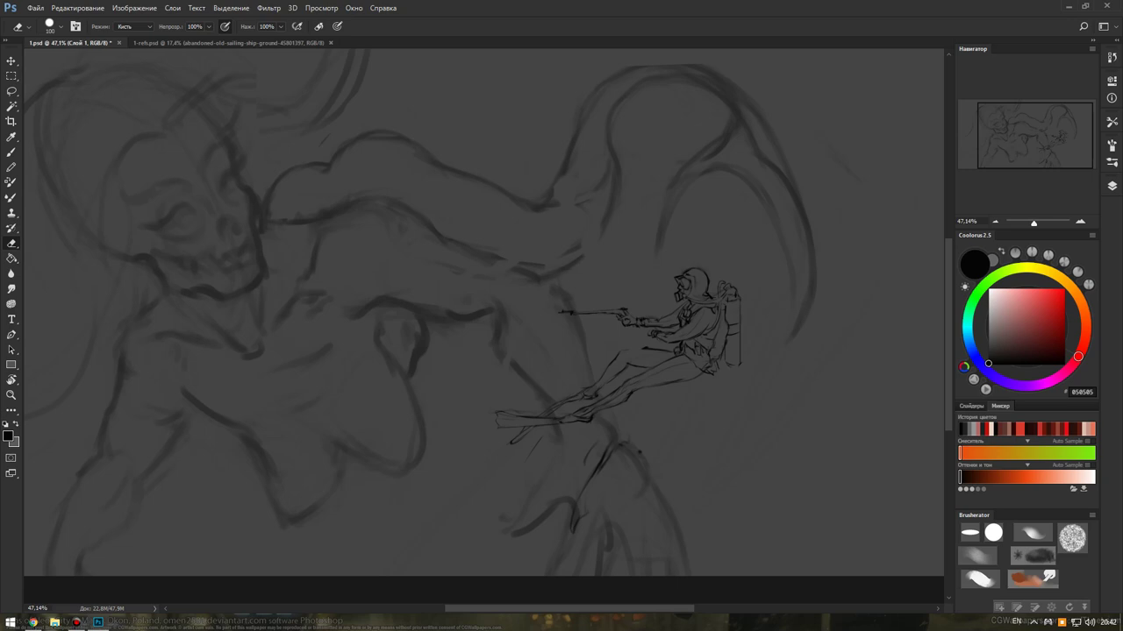
Shrink the eraser and lighten a small part of a stray sketch stroke.
scroll(263, 473, "down", 2)
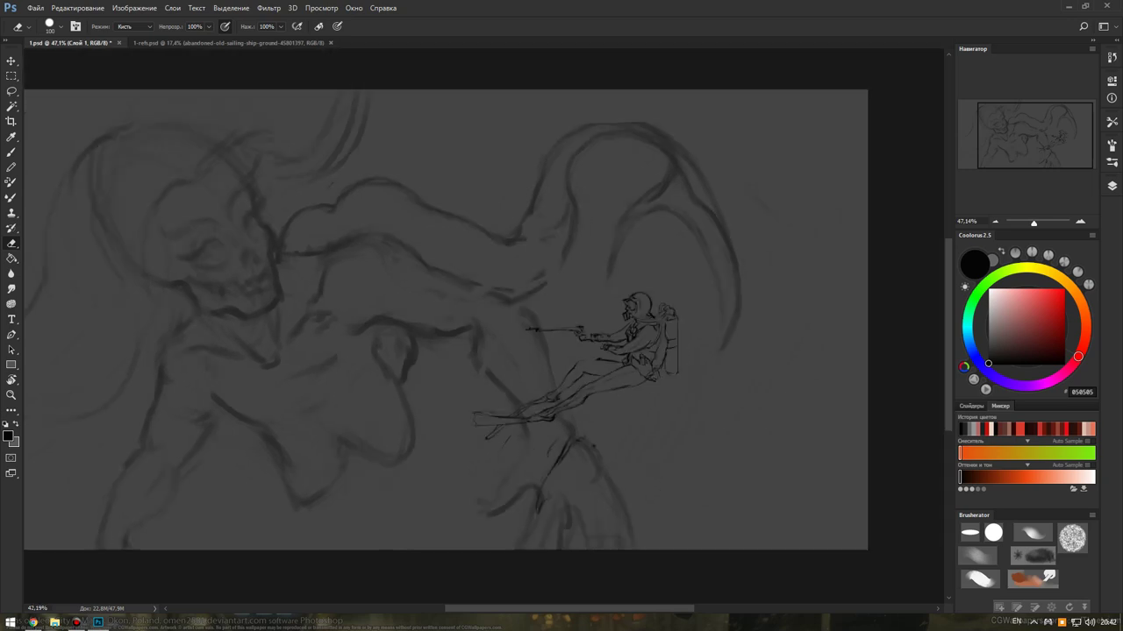
scroll(483, 324, "down", 4)
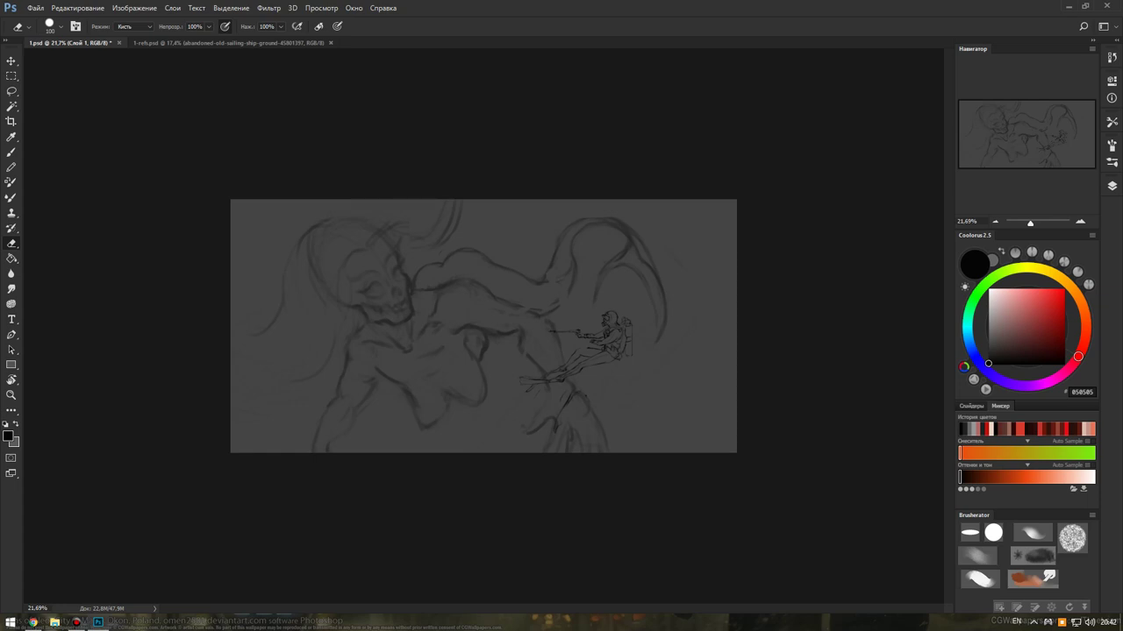
scroll(531, 317, "up", 5)
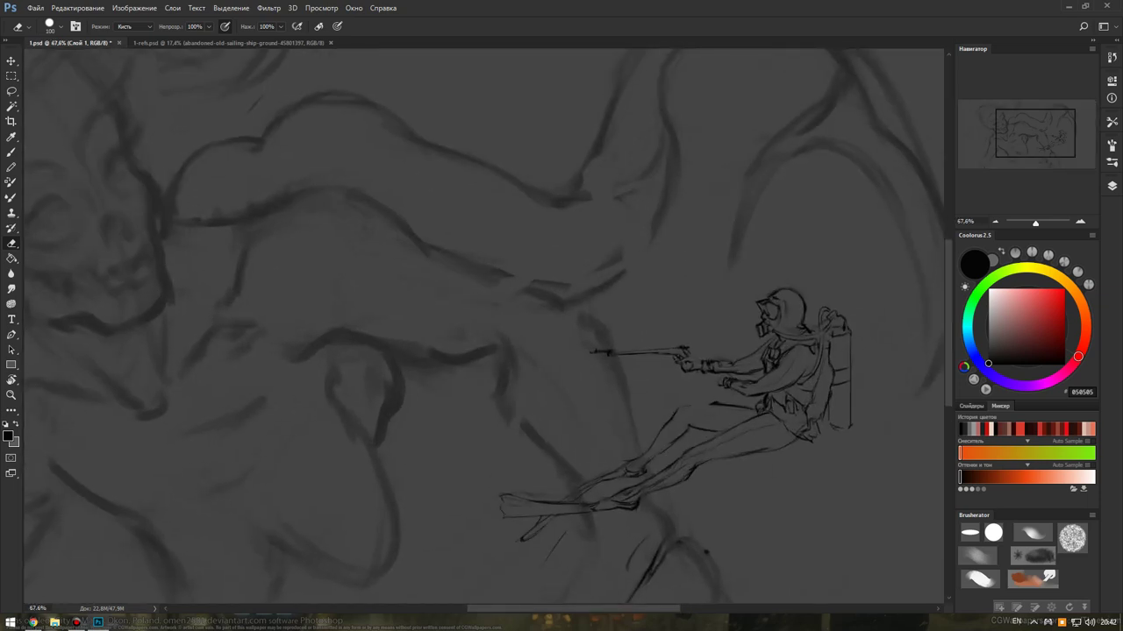
scroll(606, 307, "down", 2)
scroll(605, 307, "down", 2)
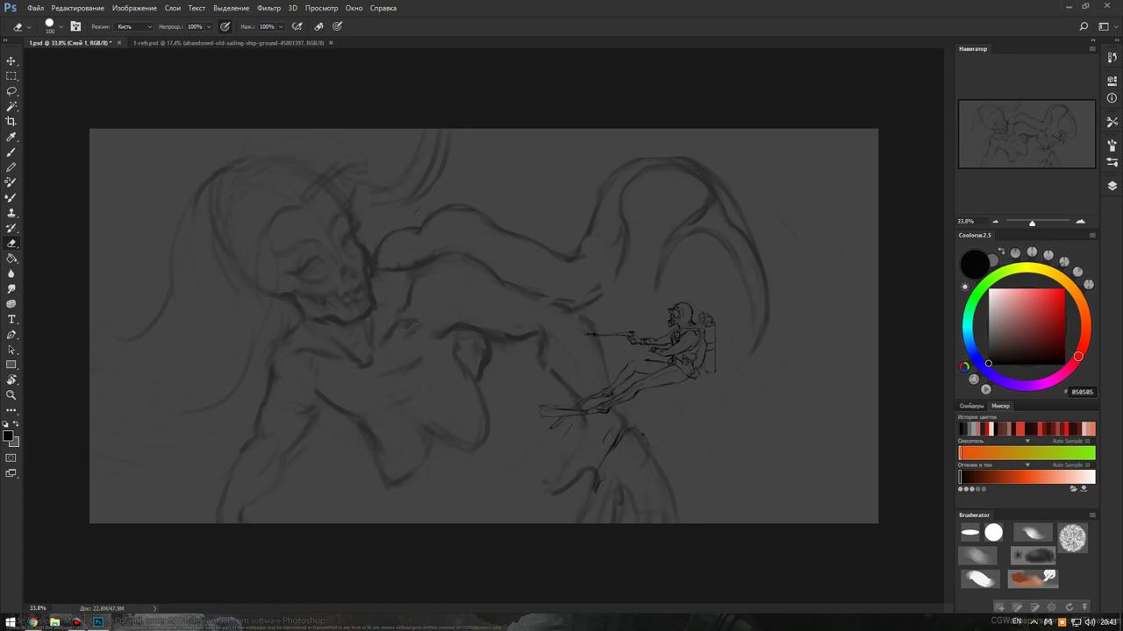
key("bracketleft")
key("b")
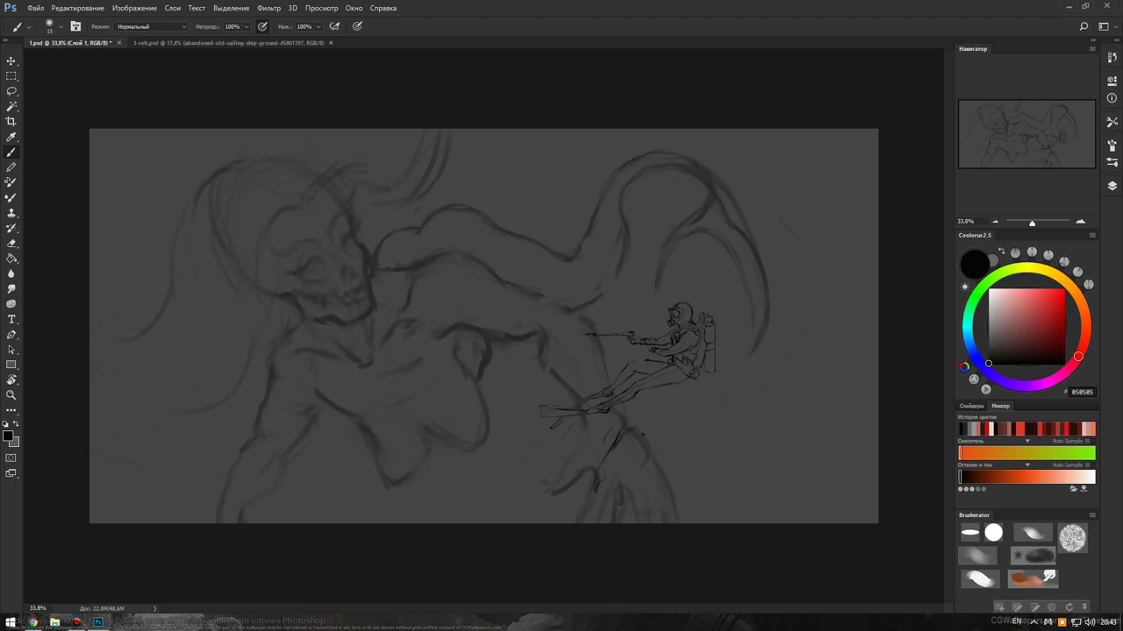
key("e")
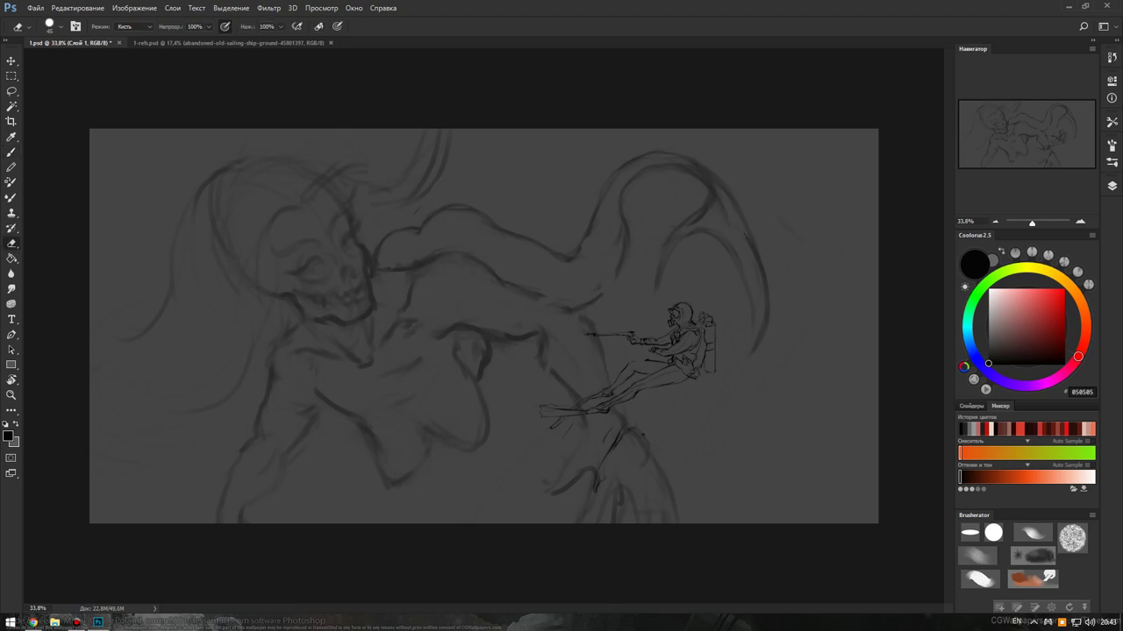
left_click(707, 187)
key("b")
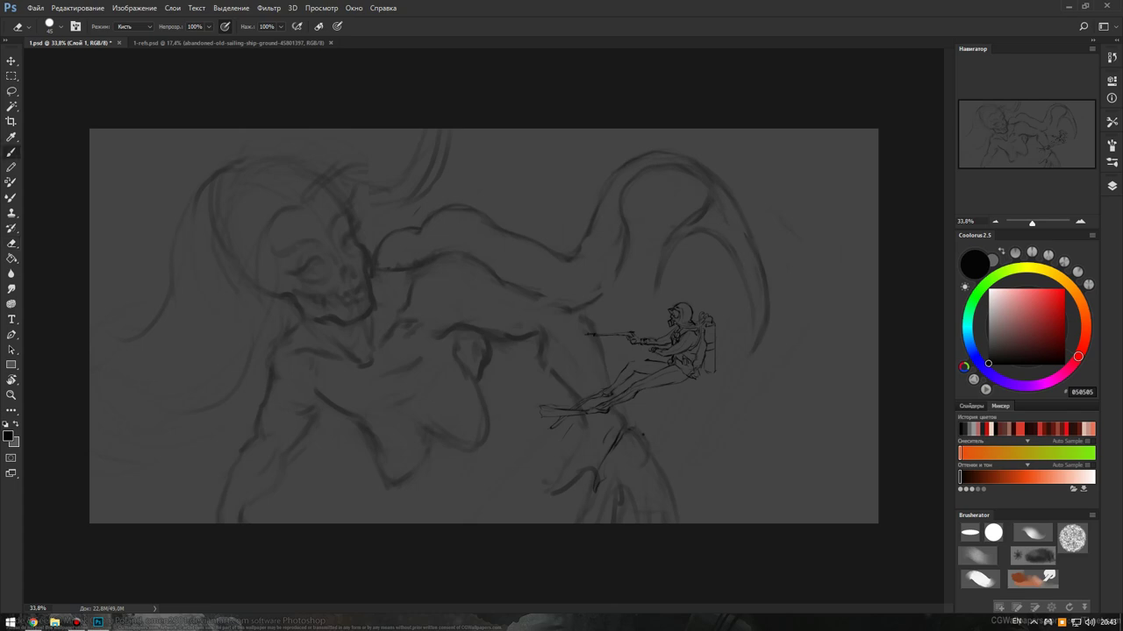
key("c")
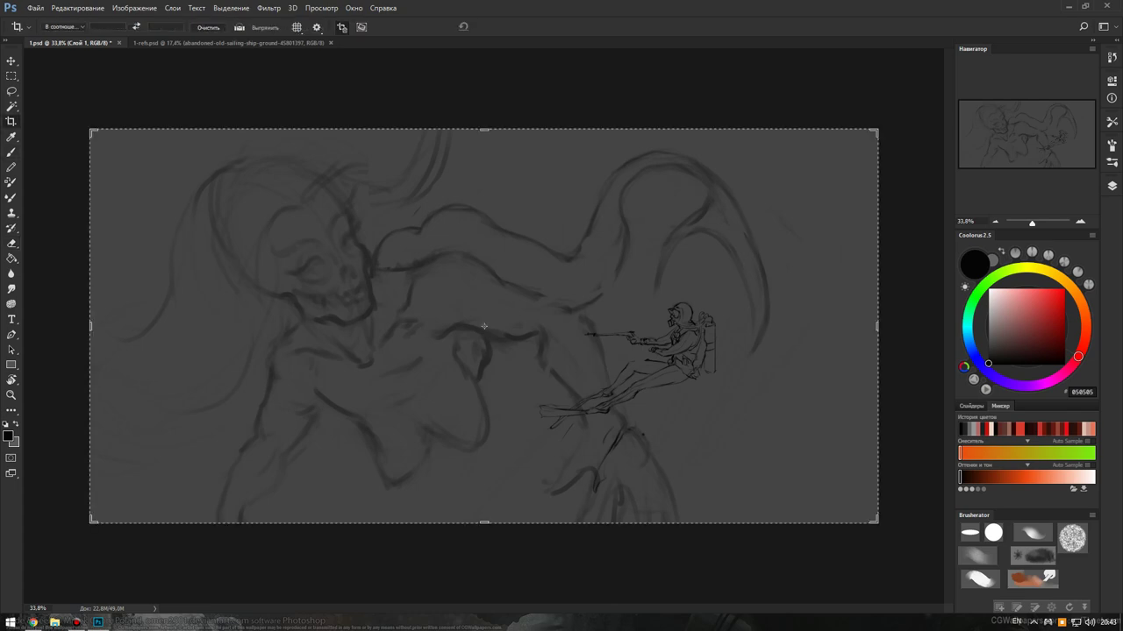
left_click(484, 326)
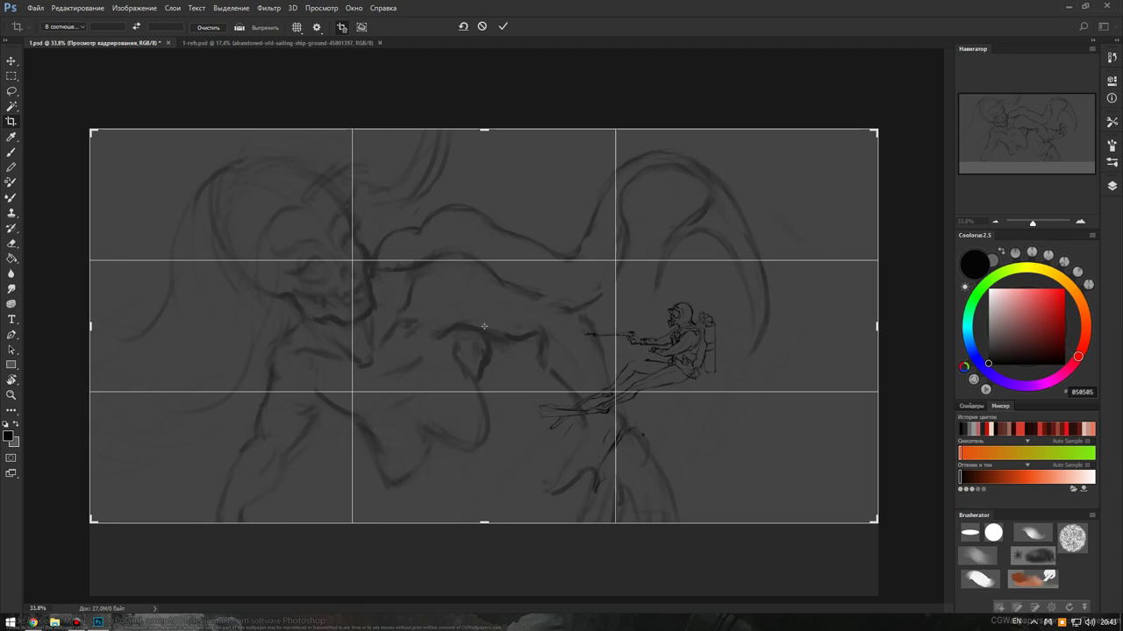
left_click(297, 26)
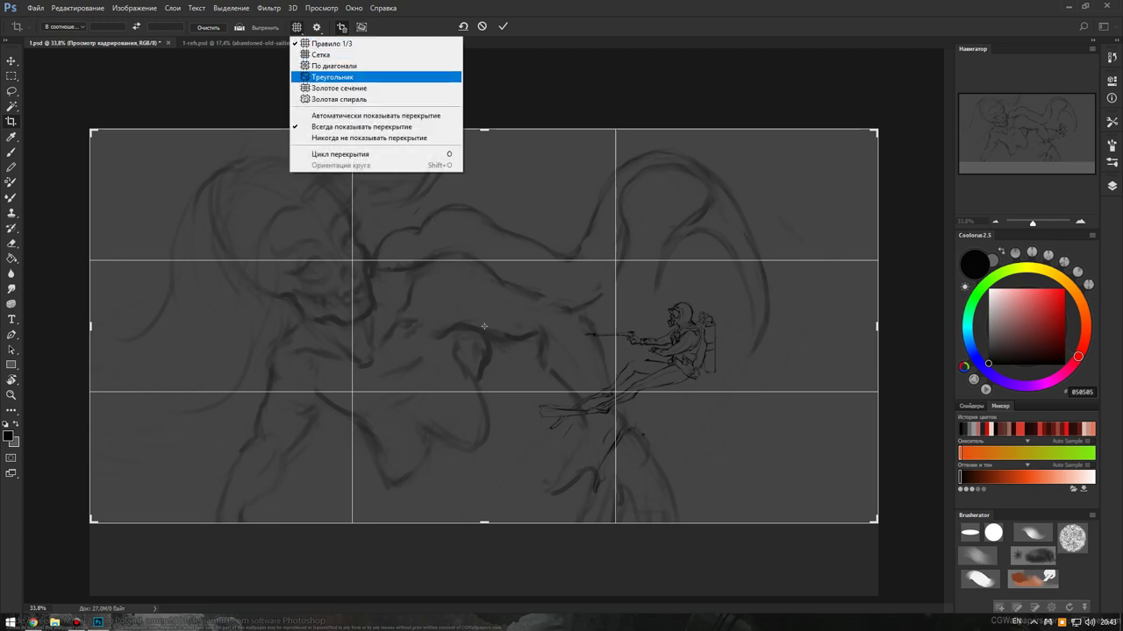
left_click(339, 88)
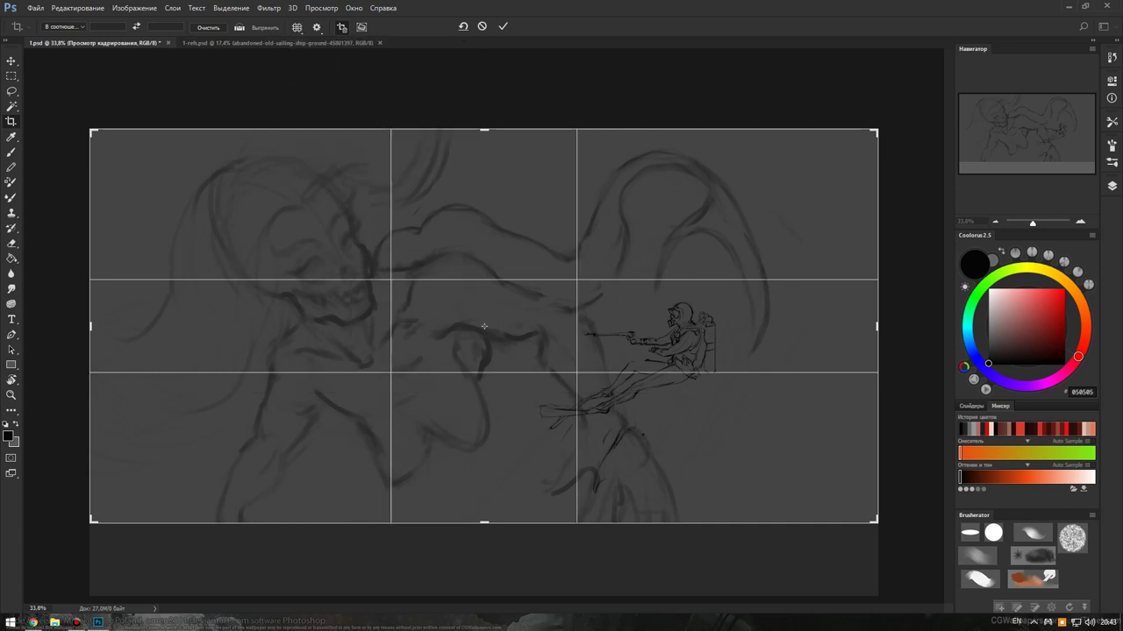
left_click(296, 26)
left_click(368, 91)
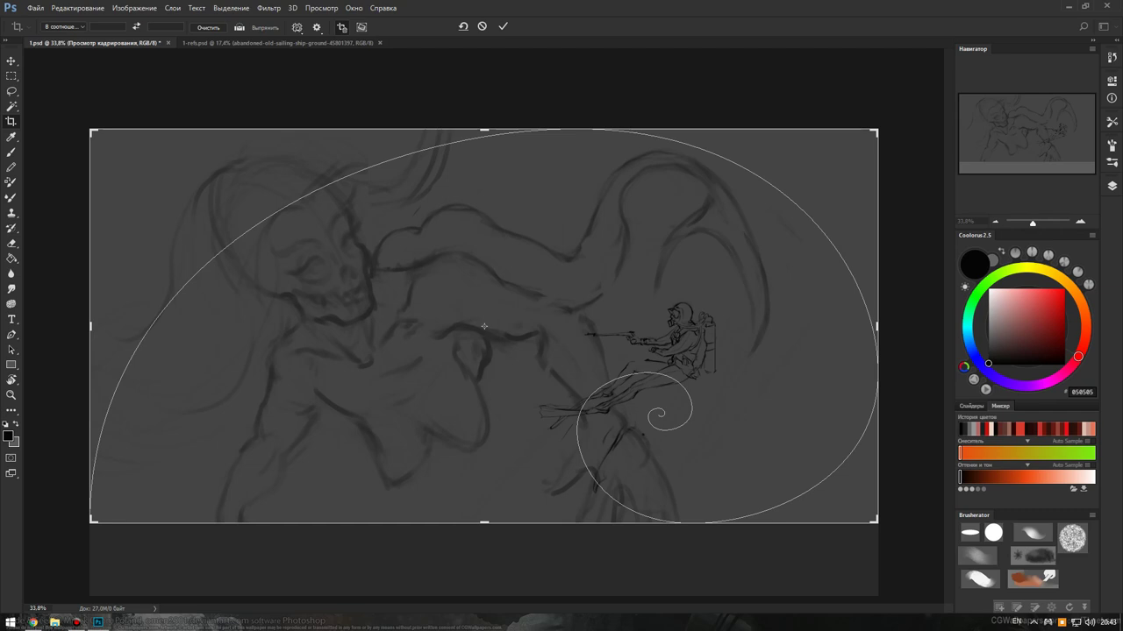
left_click(607, 405)
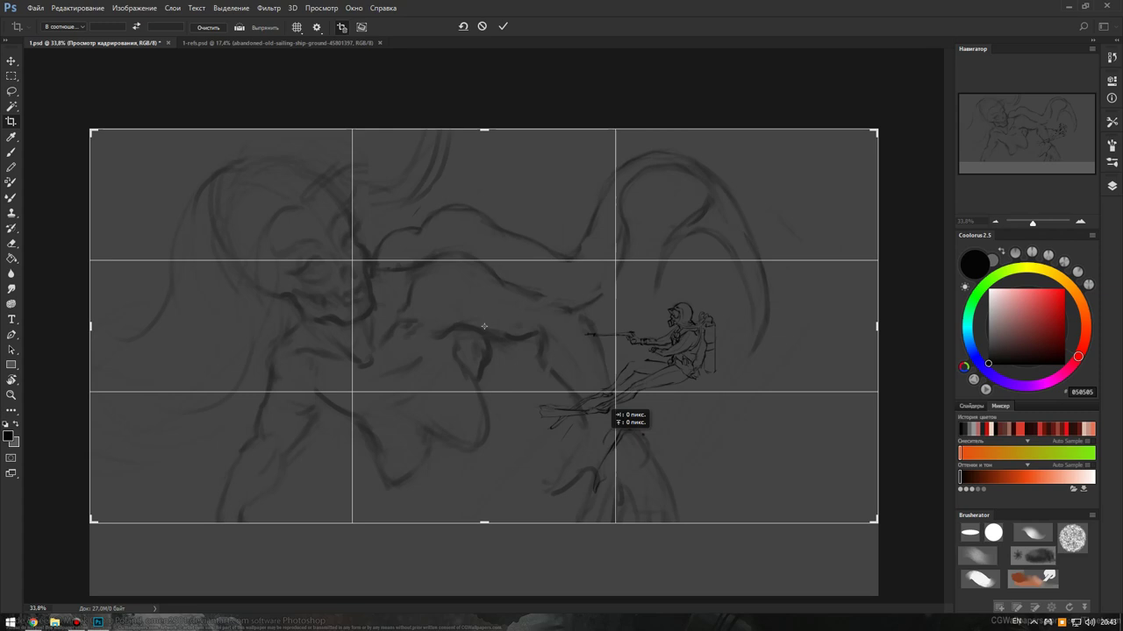
mouse_move(607, 405)
left_mouse_down()
mouse_move(681, 360)
mouse_move(681, 395)
left_mouse_up()
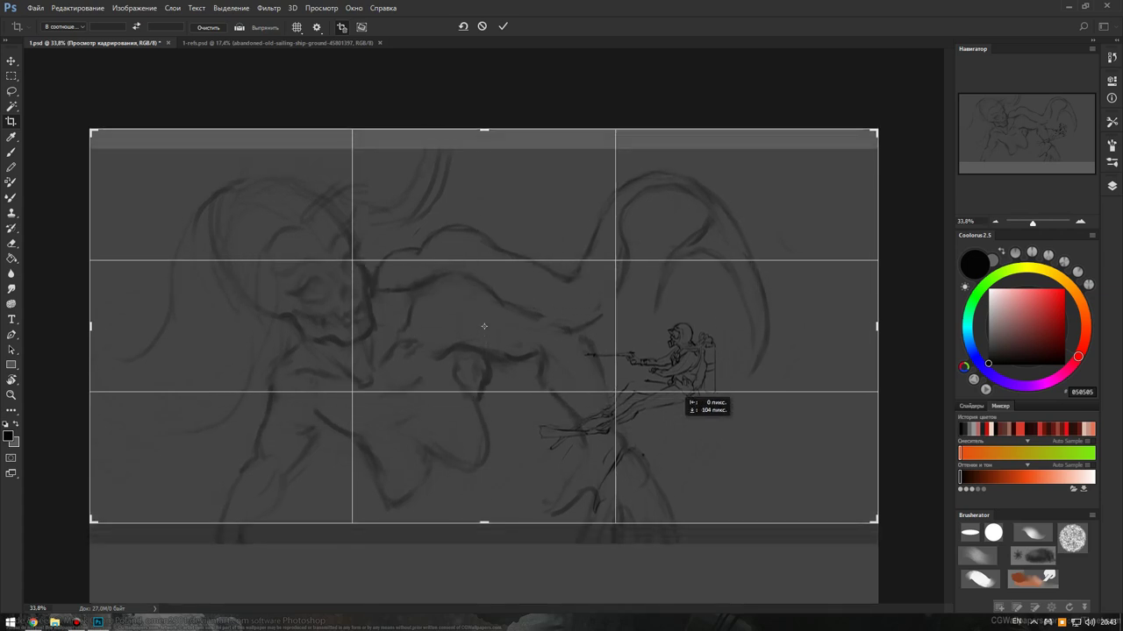
left_click_drag(684, 396, 684, 377)
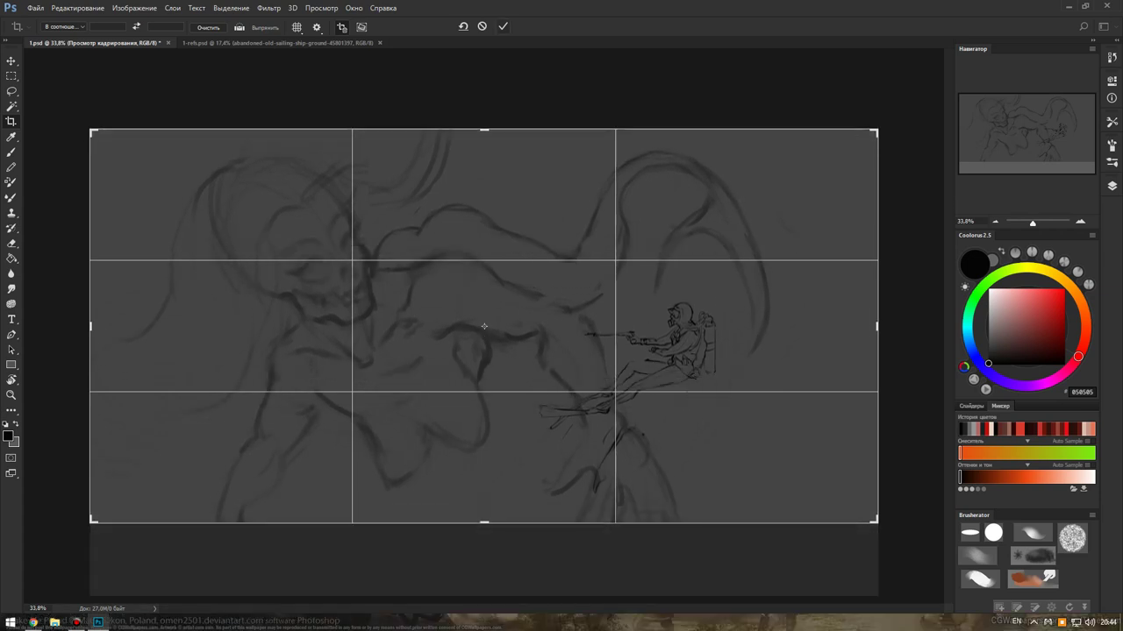
key("Return")
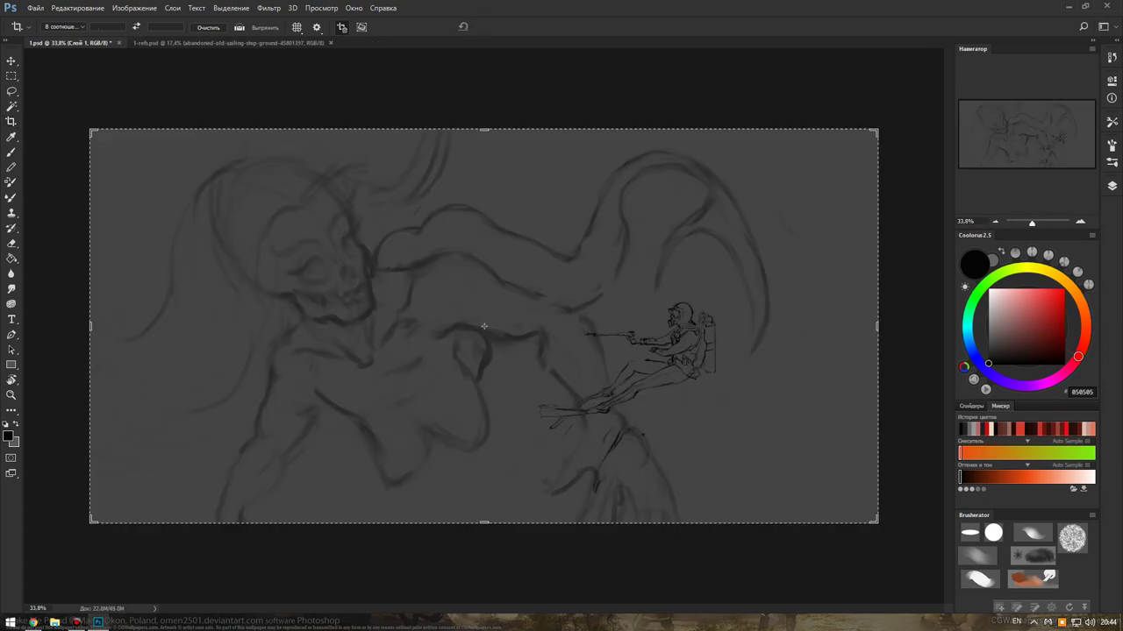
Select the Brush, zoom out to fit the whole 1.psd sketch, then switch to 1-refs.psd.
key("b")
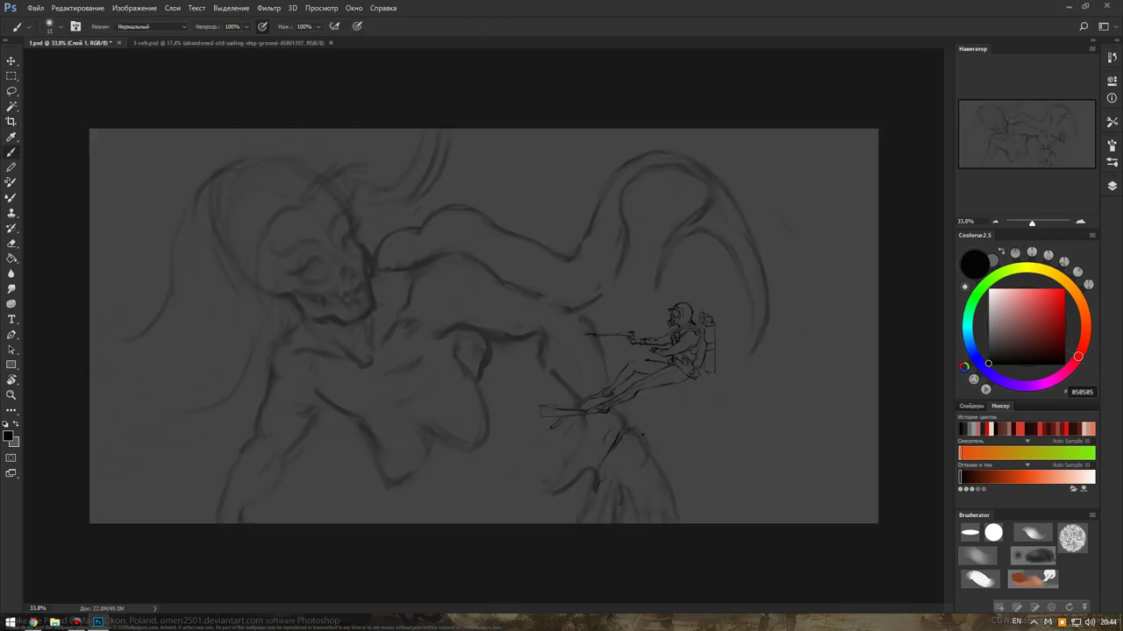
scroll(482, 325, "up", 2)
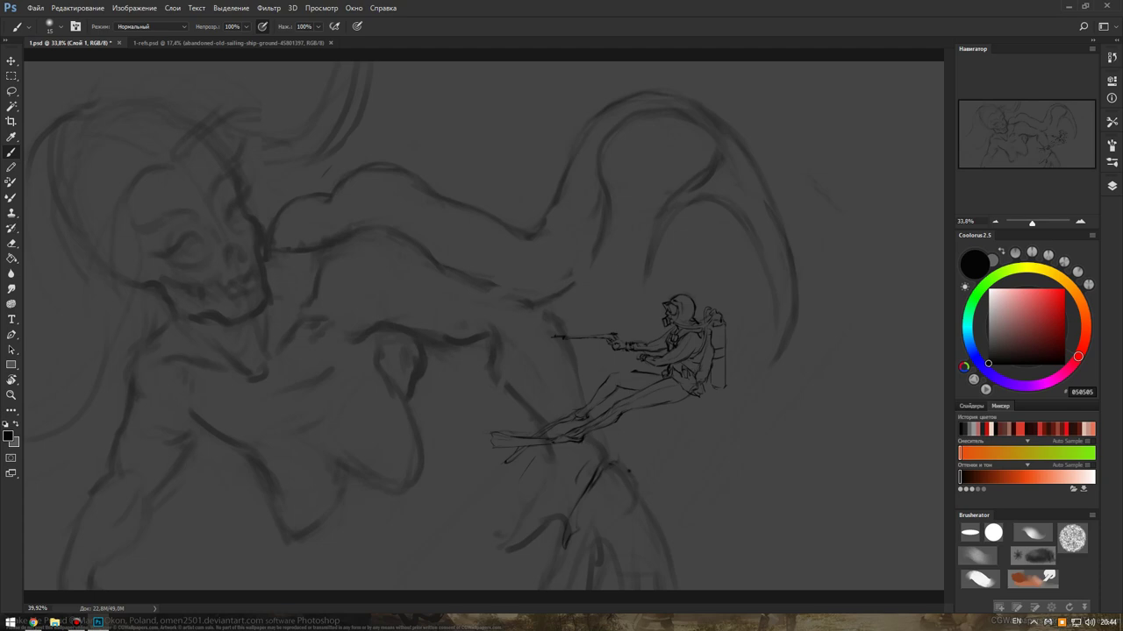
scroll(482, 325, "down", 2)
scroll(482, 325, "up", 1)
scroll(482, 324, "up", 2)
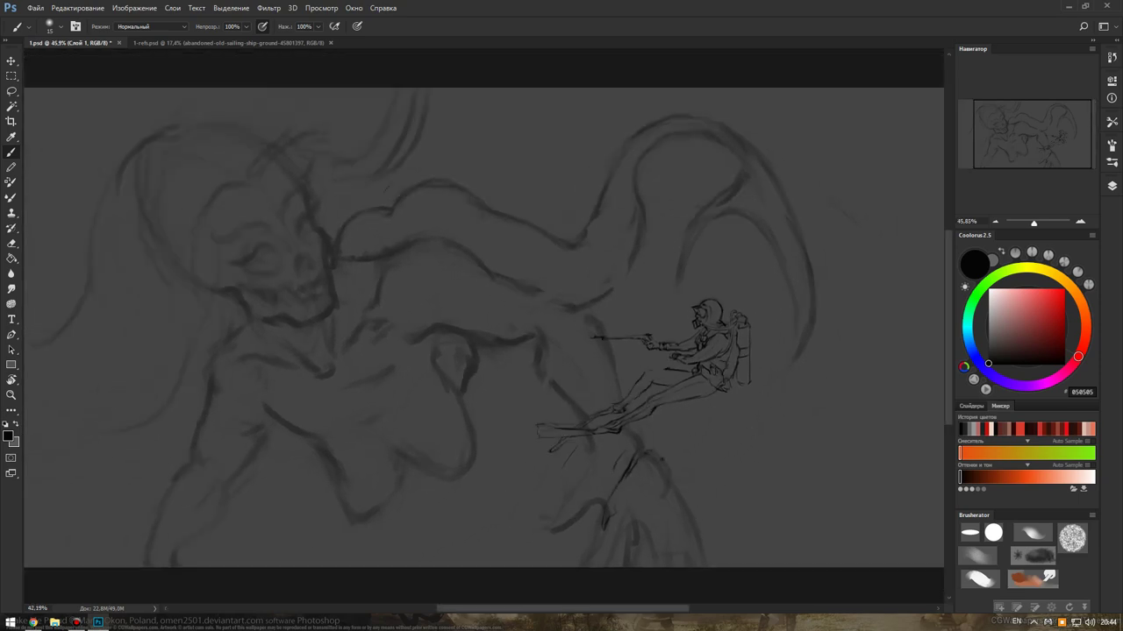
scroll(483, 325, "down", 1)
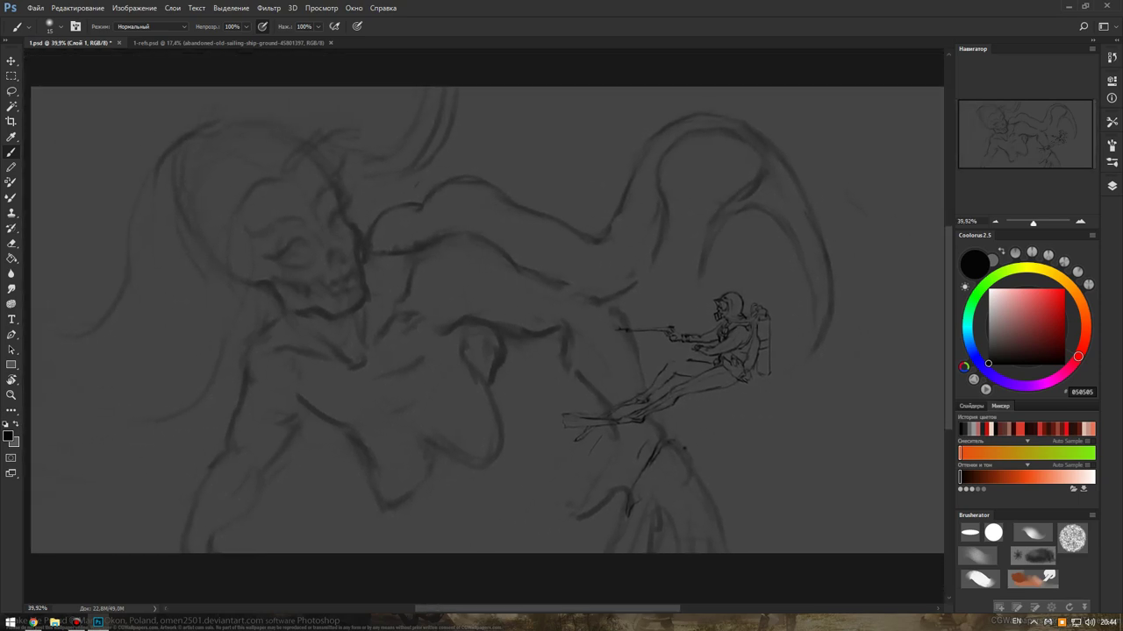
scroll(482, 325, "down", 1)
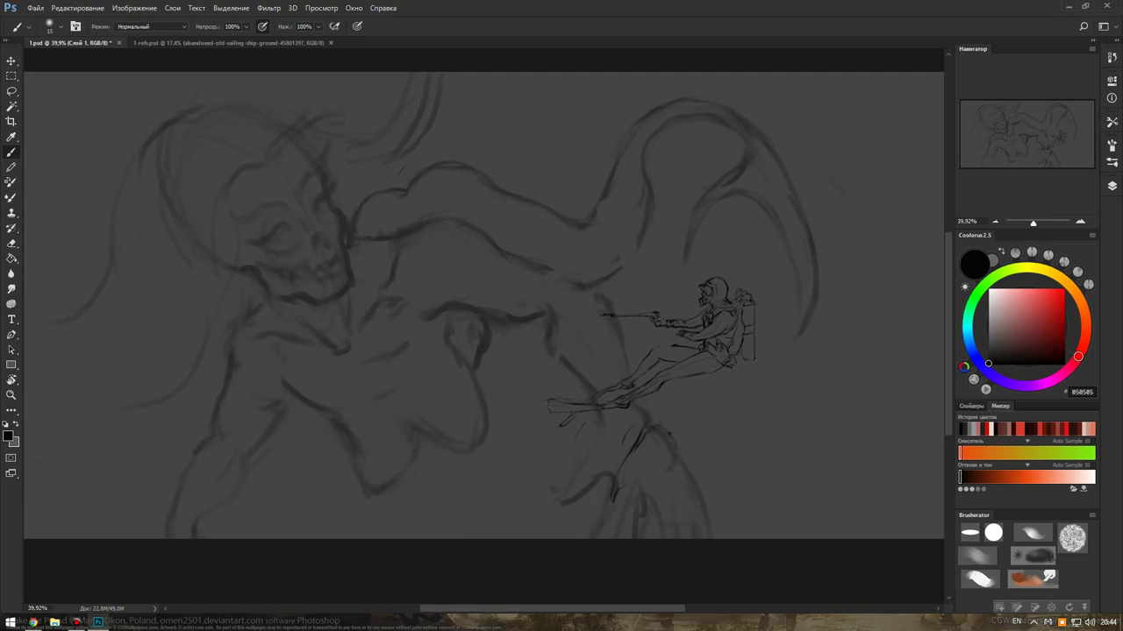
scroll(482, 324, "down", 1)
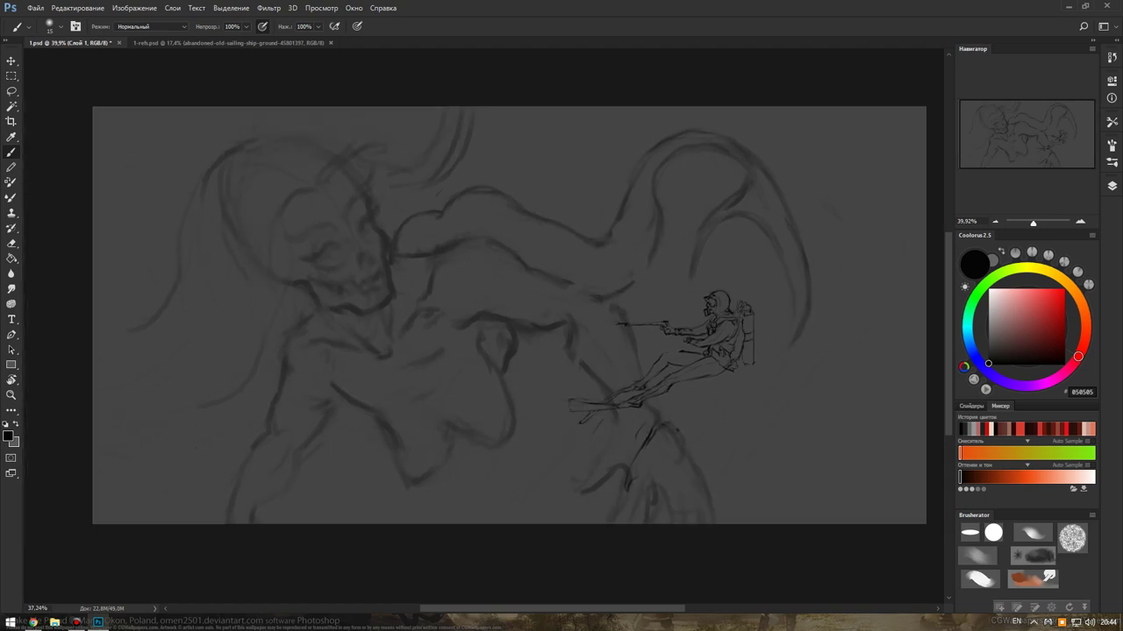
scroll(373, 369, "down", 2)
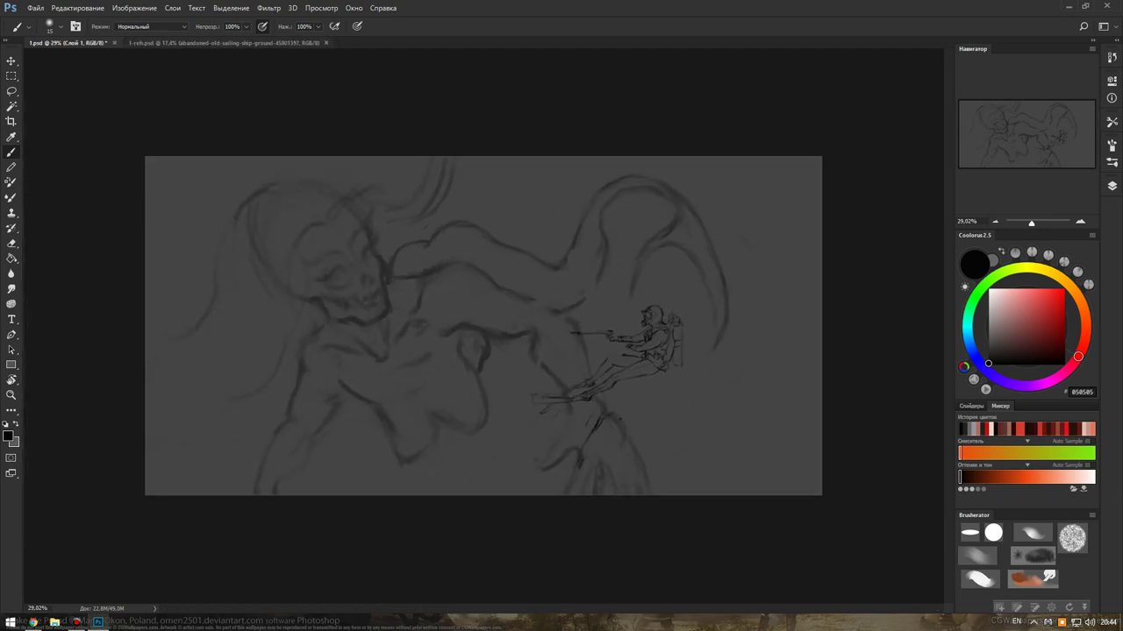
key("ctrl+Tab")
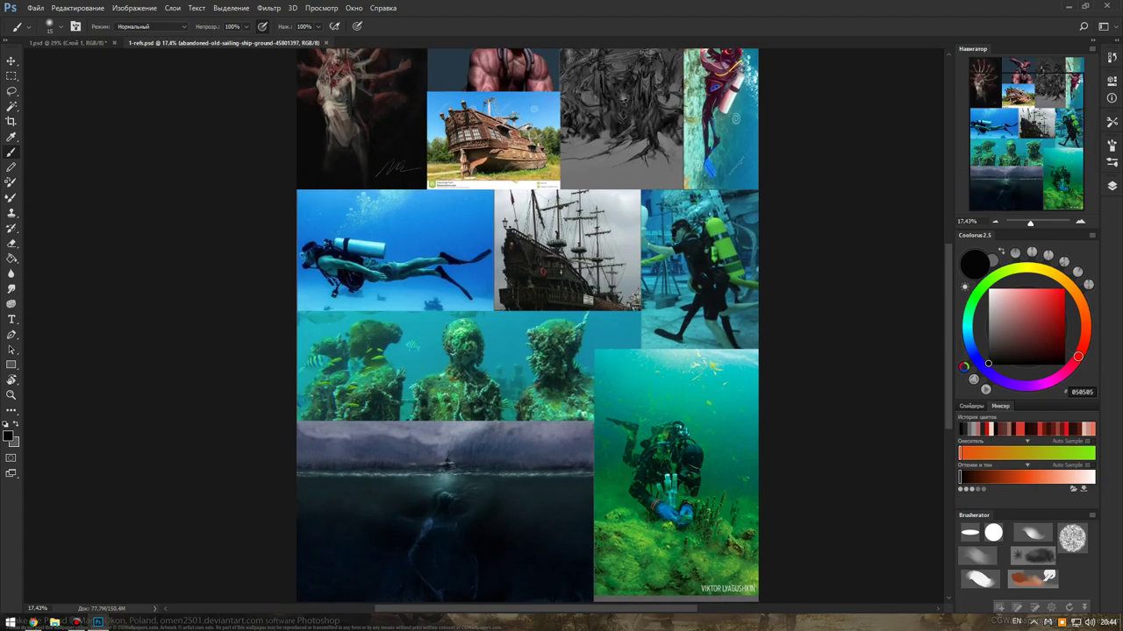
Zoom into the scuba diver and sea-creature photos, then fit the whole collage with Ctrl+0.
scroll(692, 544, "up", 5)
scroll(693, 544, "up", 1)
scroll(693, 544, "up", 1)
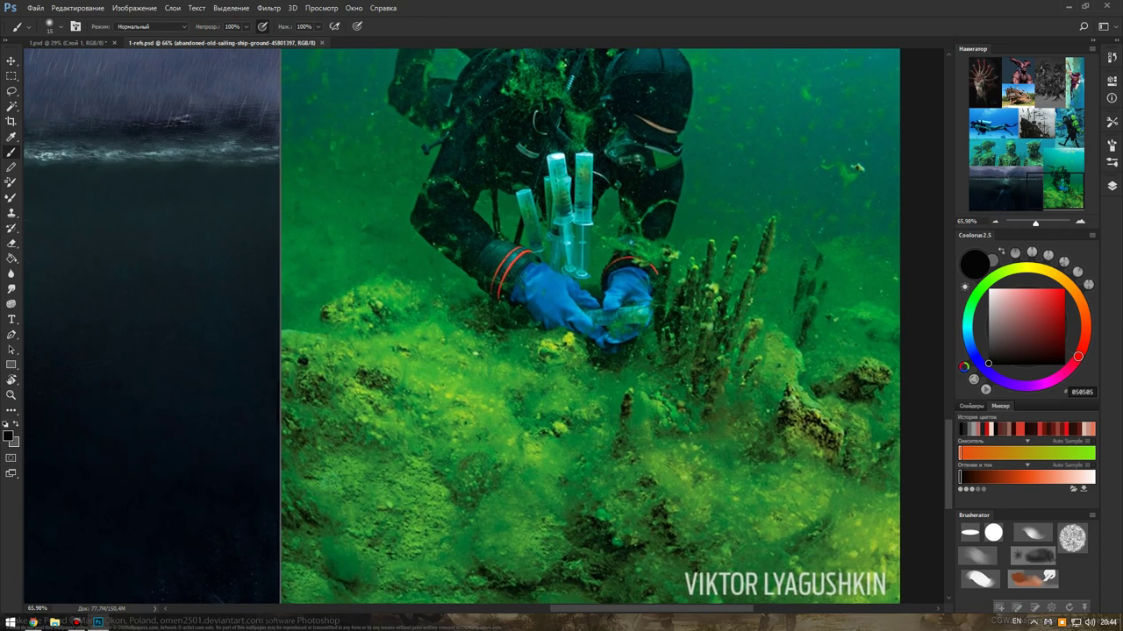
scroll(587, 325, "down", 2)
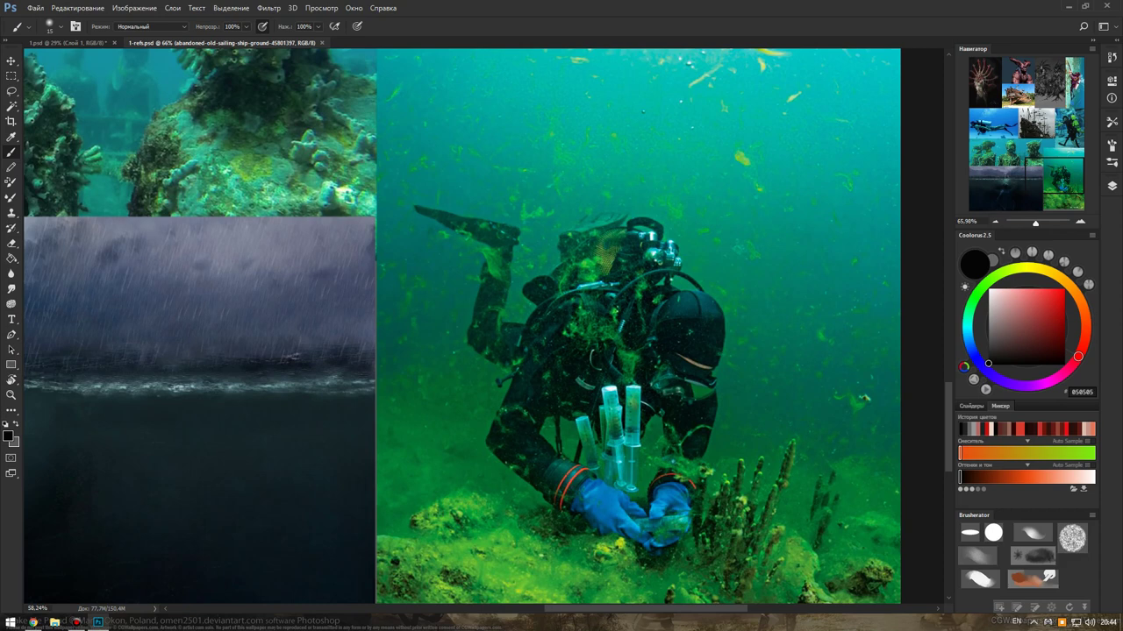
scroll(562, 351, "down", 1)
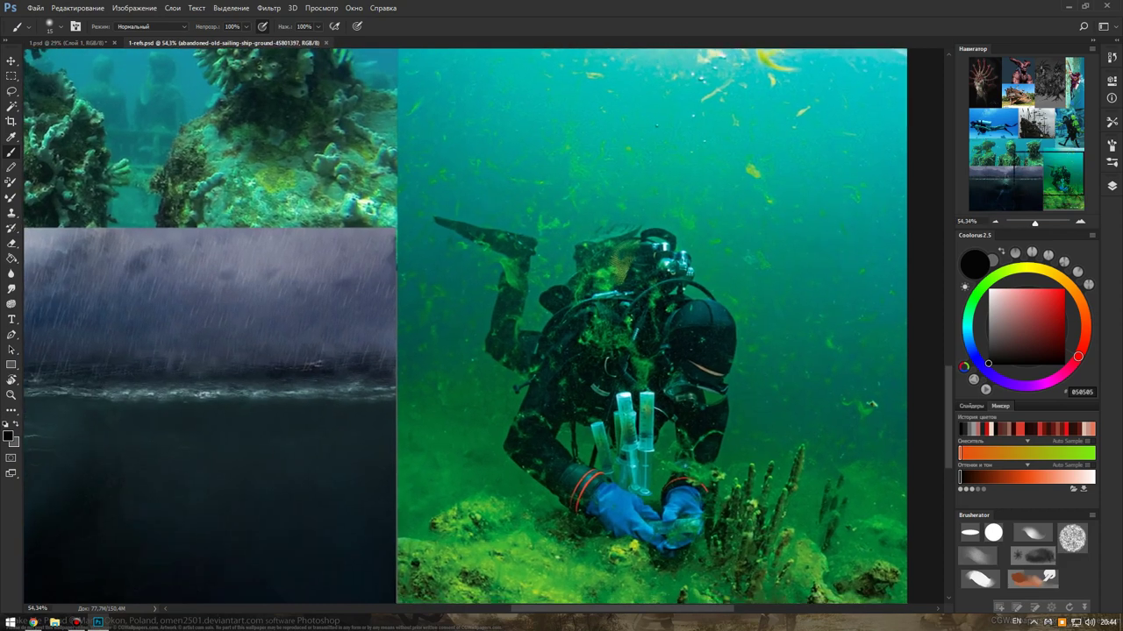
scroll(561, 350, "down", 1)
scroll(561, 351, "down", 2)
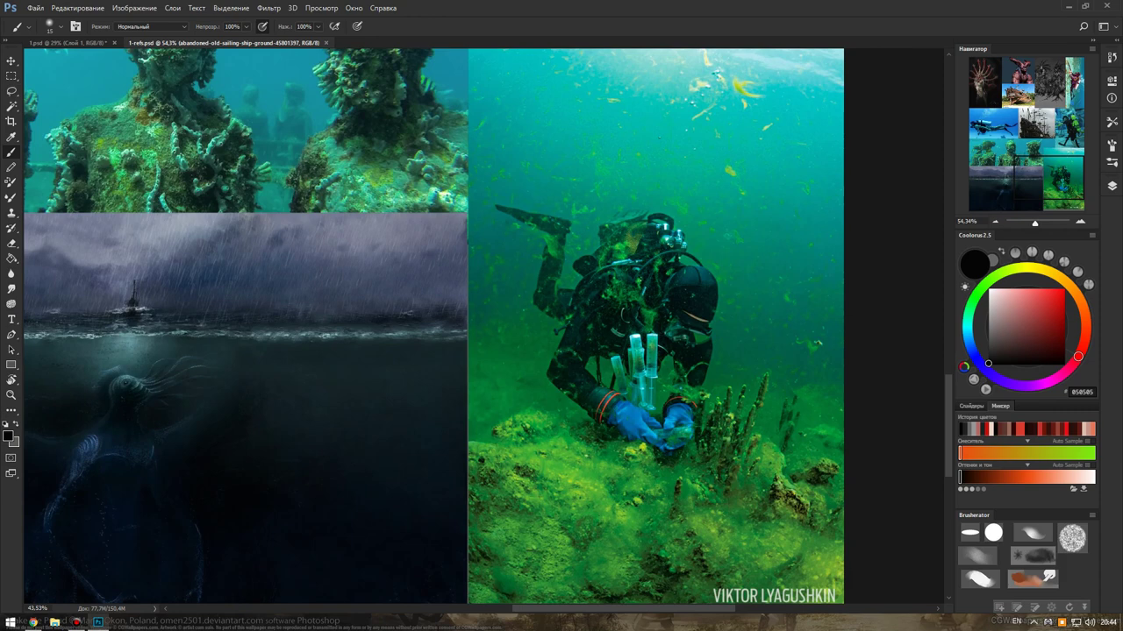
key("ctrl+0")
Return to 1.psd, zoom in, and darken the line where the spear meets the monster.
key("ctrl+Tab")
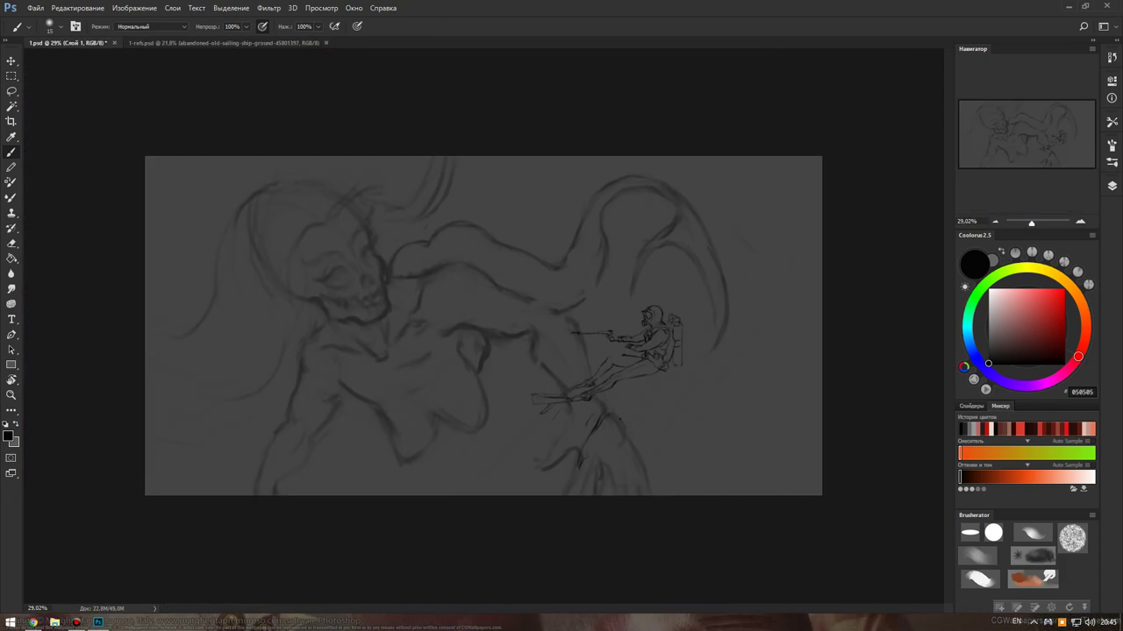
scroll(483, 326, "up", 2)
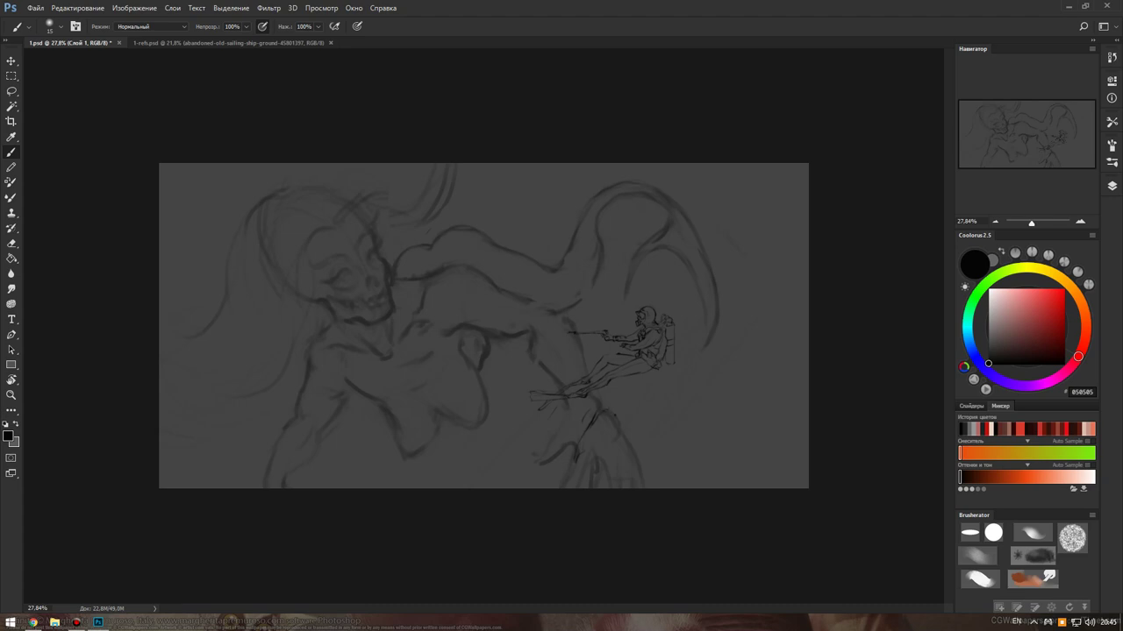
scroll(567, 332, "up", 2)
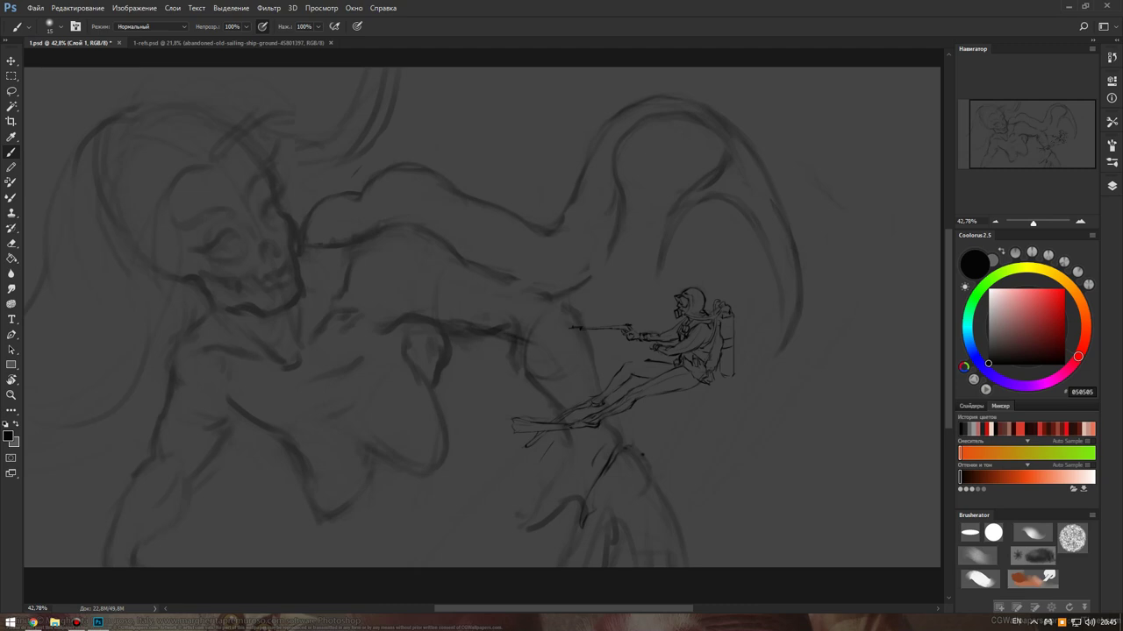
left_click_drag(462, 249, 482, 260)
Lighten part of a line near the diver's fins and add a dark stroke below them.
scroll(482, 327, "down", 5)
scroll(483, 326, "up", 2)
scroll(500, 329, "up", 3)
key("e")
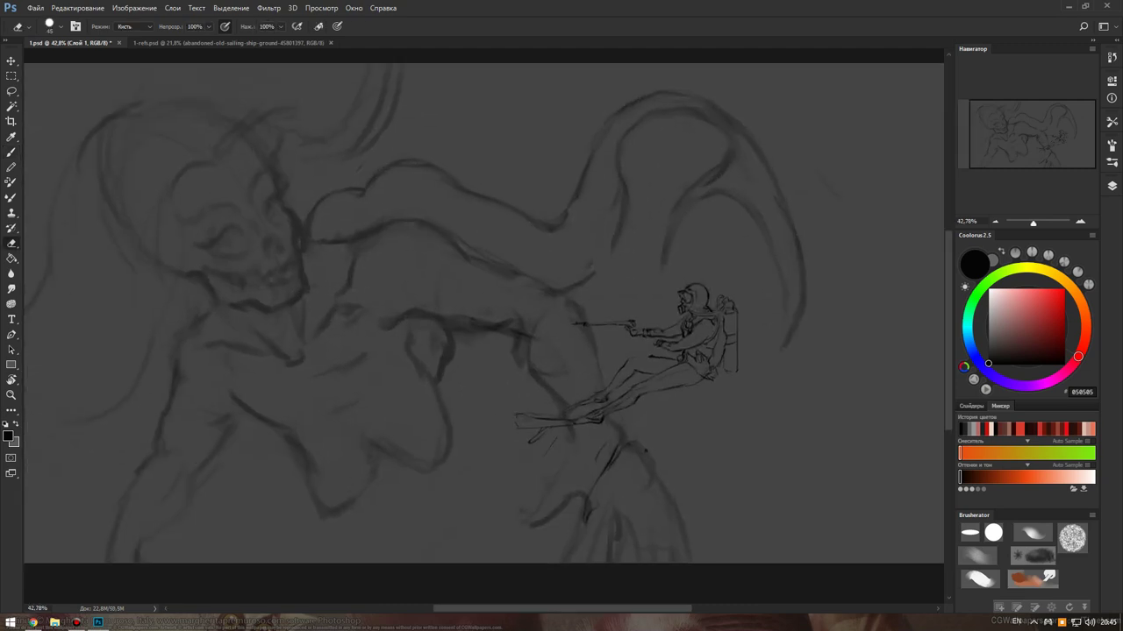
left_click_drag(495, 325, 520, 332)
key("b")
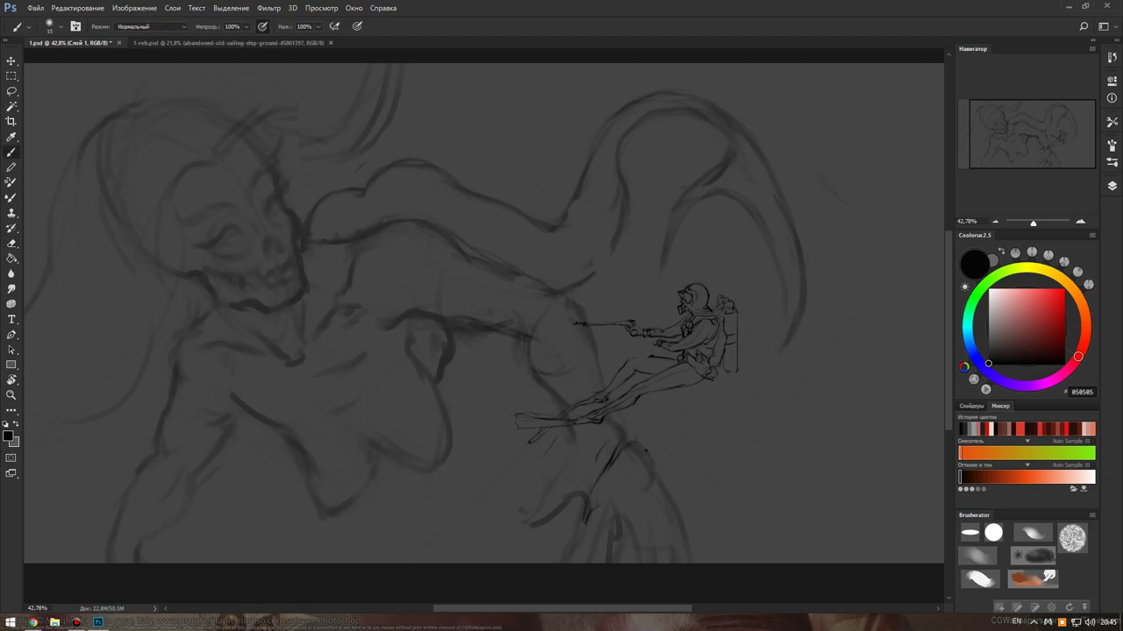
left_click_drag(537, 352, 531, 378)
Switch to Слой 2 and erase stray sketch lines near the bottom of the drawing.
key("F7")
key("e")
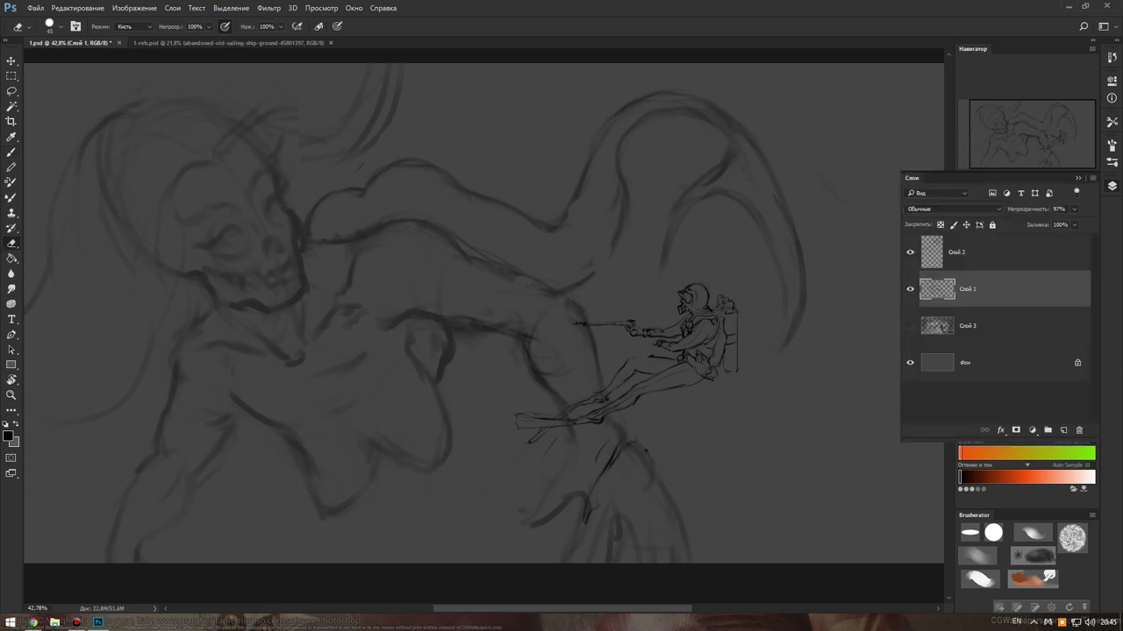
key("F7")
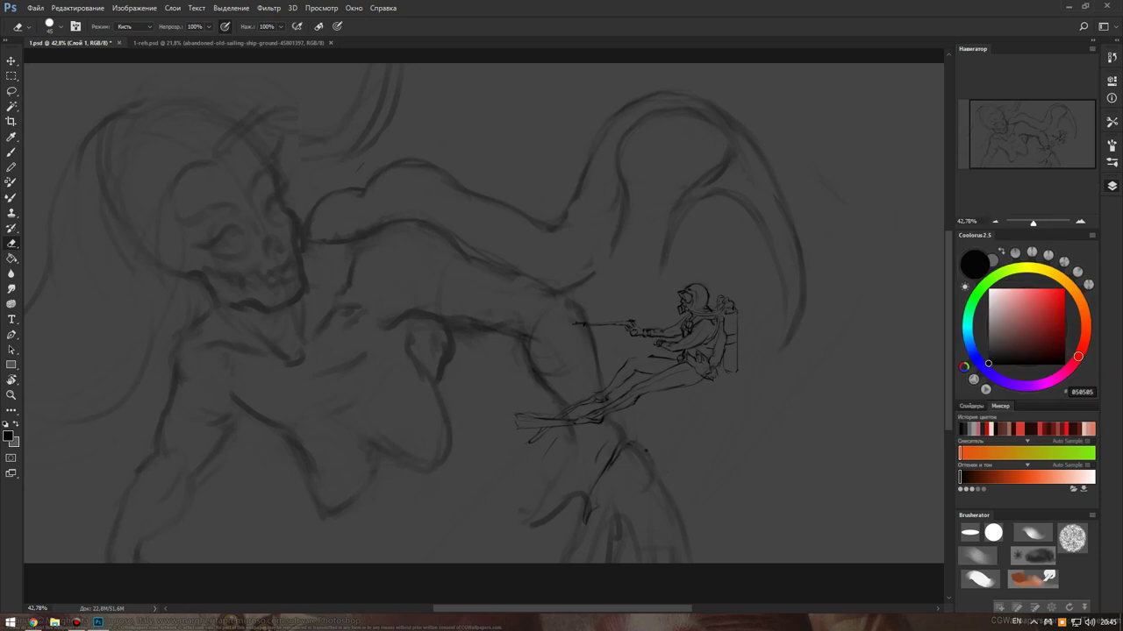
key("F7")
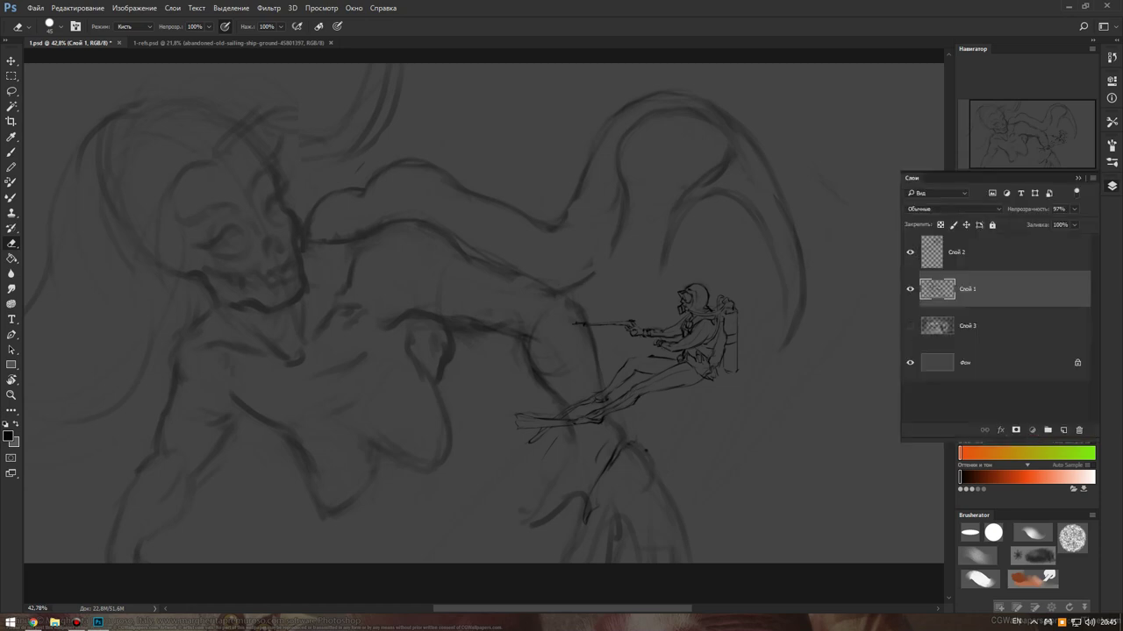
key("alt+bracketright")
key("F7")
left_click_drag(619, 447, 603, 474)
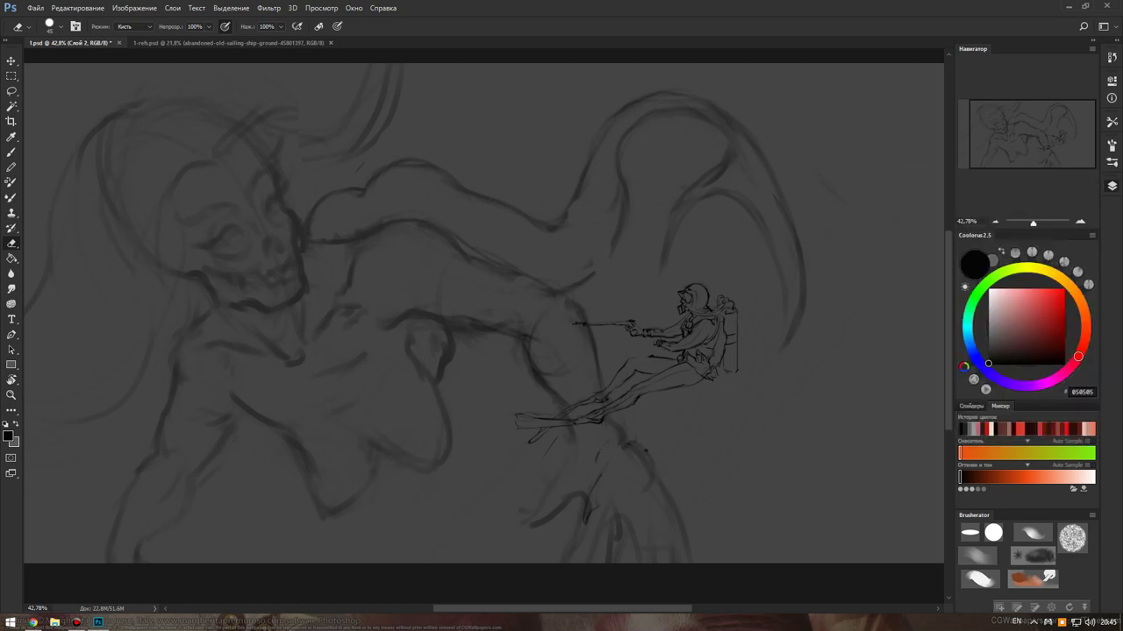
key("bracketright")
key("bracketright")
key("bracketright")
key("bracketright")
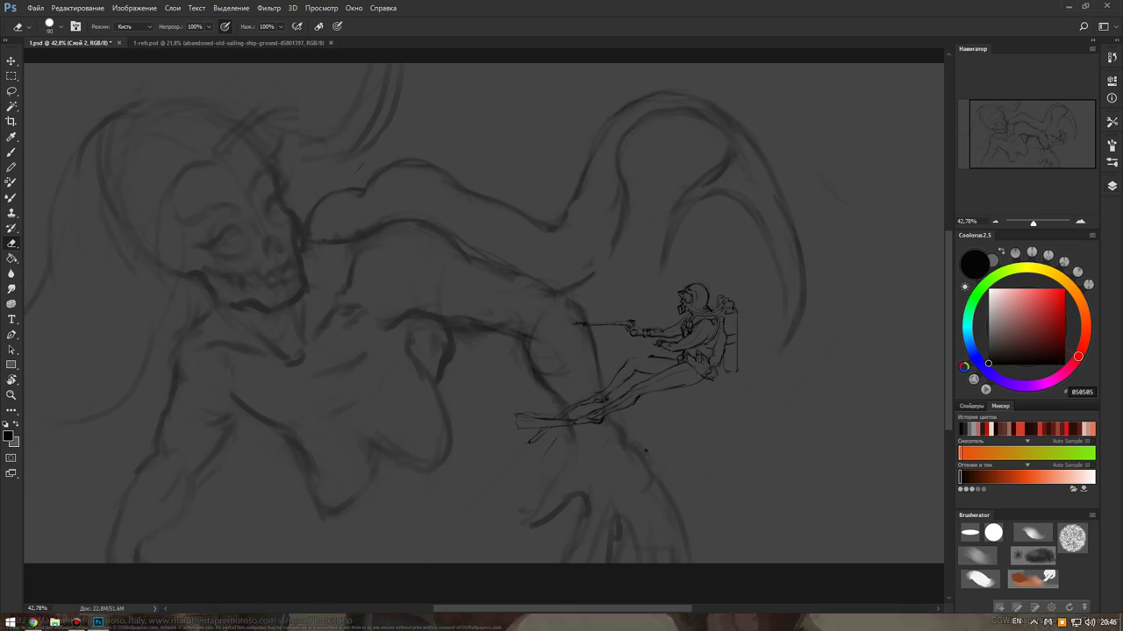
key("b")
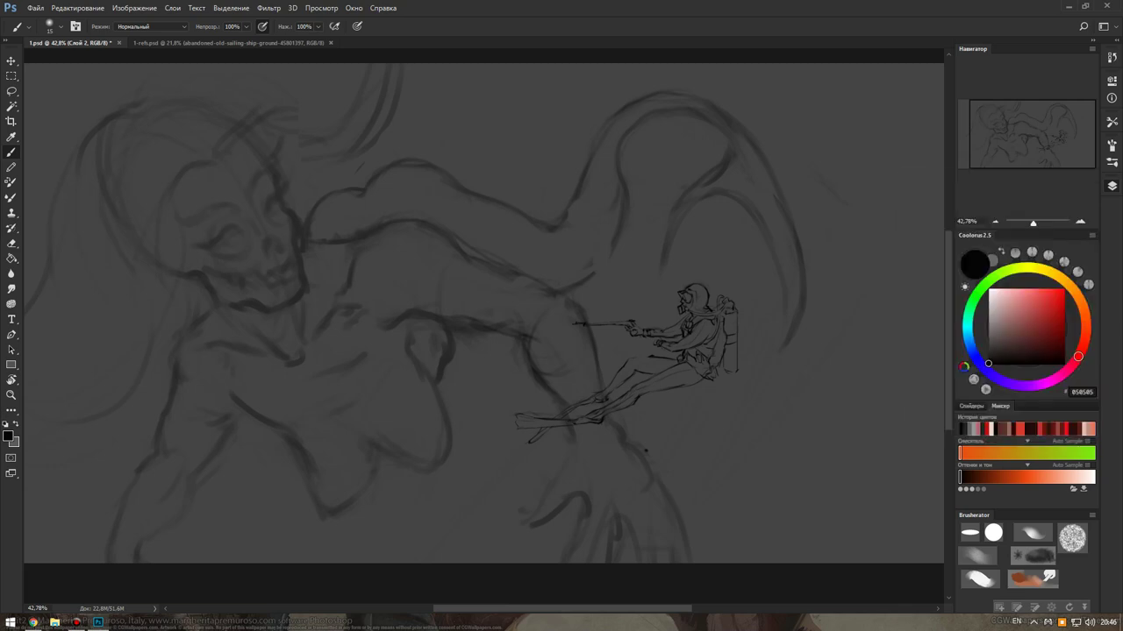
Reframe the view on the diver and make Слой 1 the working layer again.
scroll(482, 326, "down", 2)
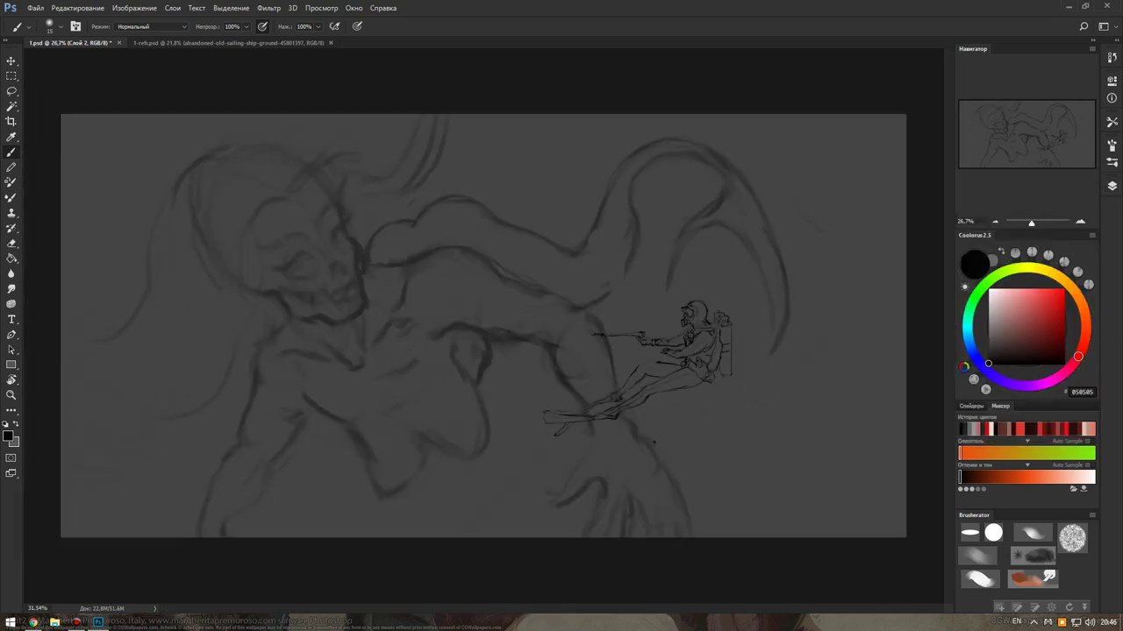
scroll(755, 430, "up", 2)
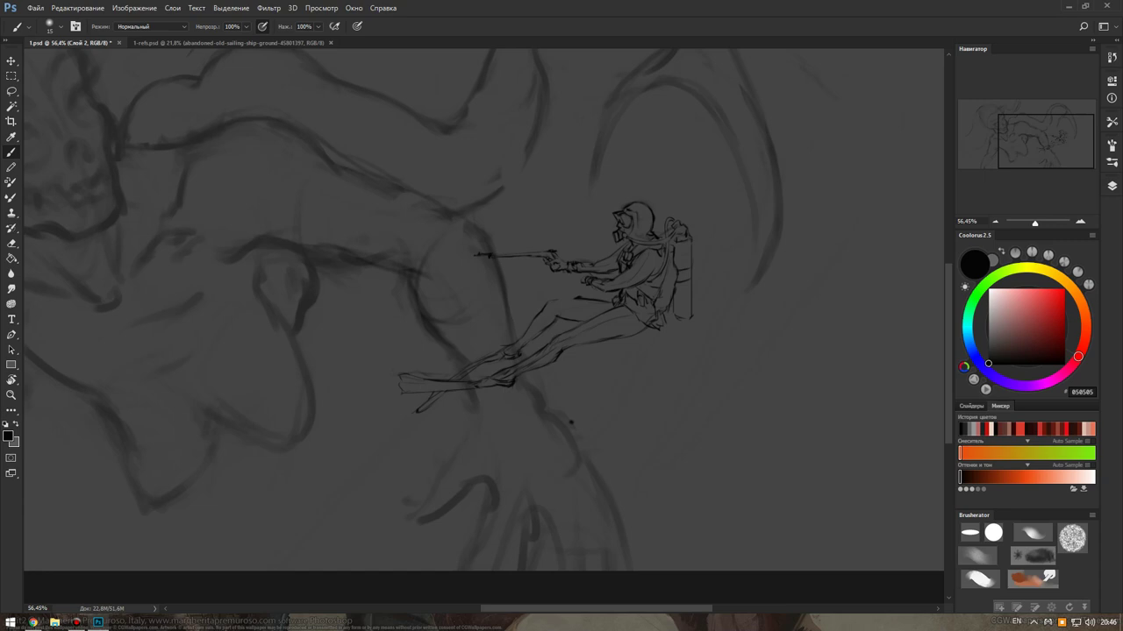
left_click_drag(570, 351, 598, 389)
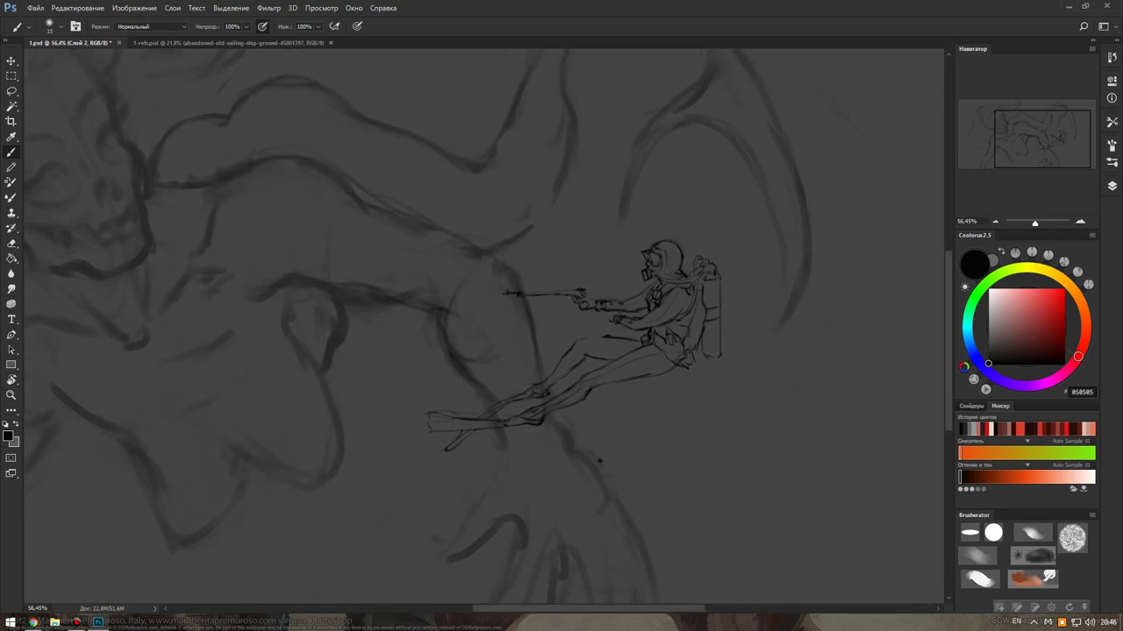
scroll(600, 460, "down", 1)
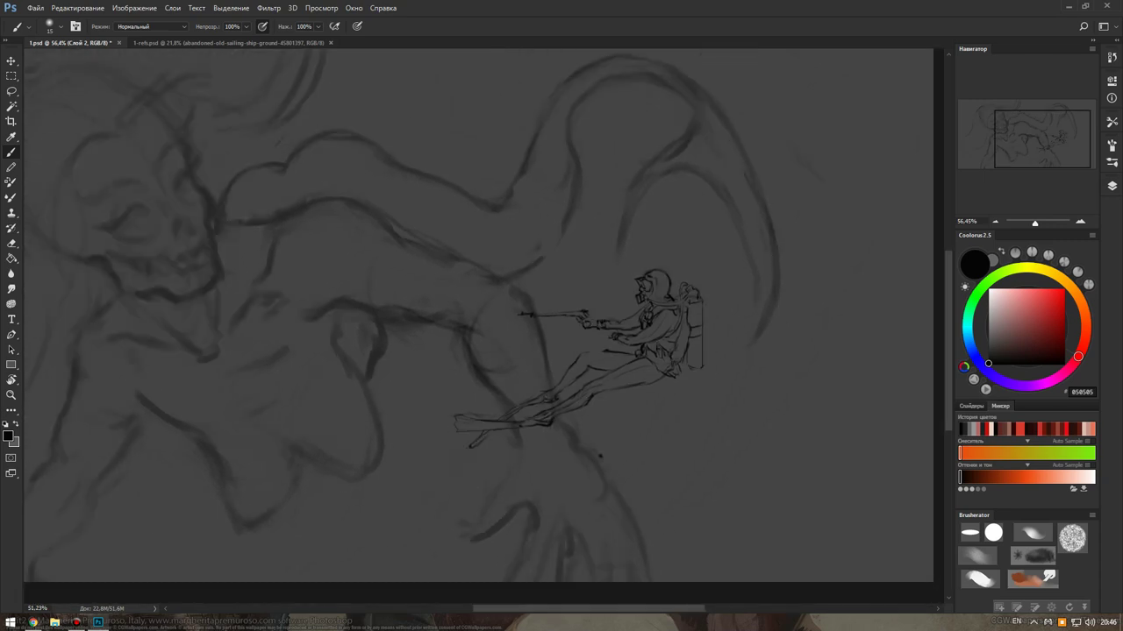
scroll(600, 455, "down", 2)
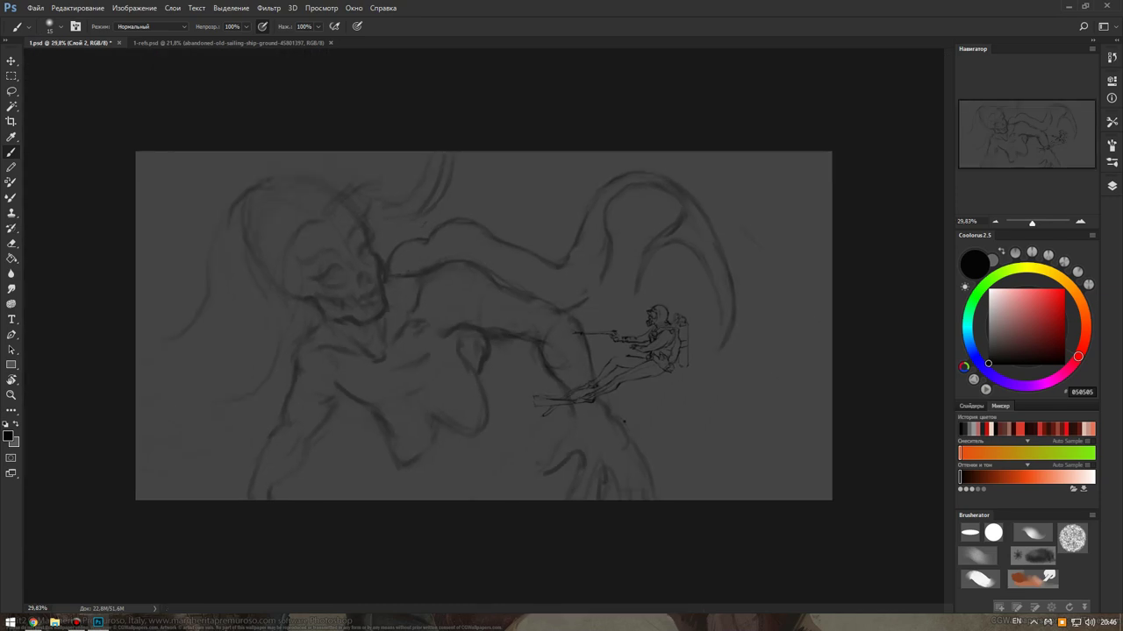
key("F7")
key("alt+bracketleft")
key("F7")
Add short dark strokes to the monster's lower body and torso.
scroll(491, 326, "down", 1)
scroll(616, 418, "up", 1)
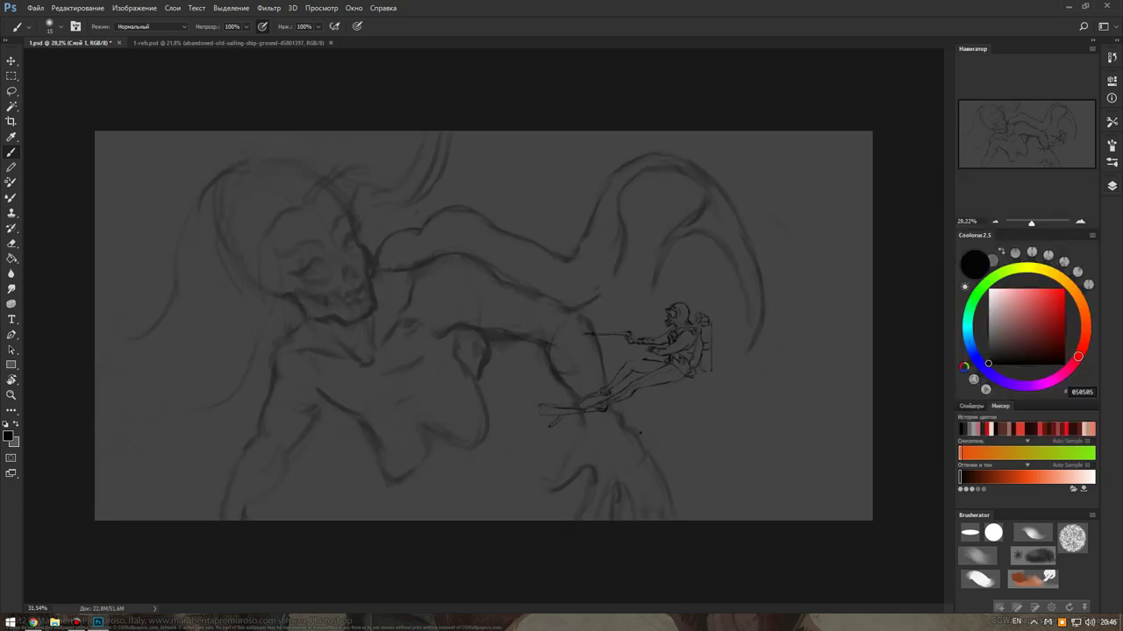
scroll(617, 418, "up", 1)
scroll(792, 399, "up", 1)
left_click_drag(304, 420, 322, 427)
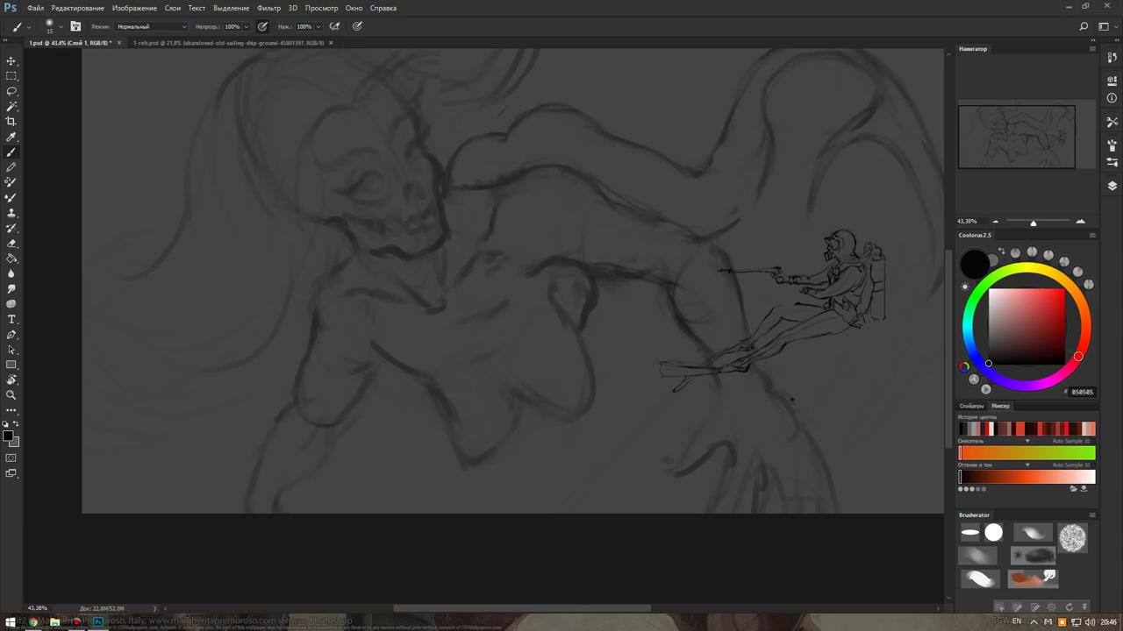
left_click_drag(340, 368, 353, 365)
mouse_move(289, 480)
left_mouse_down()
mouse_move(309, 465)
mouse_move(281, 500)
left_mouse_up()
Thicken the lines near the monster's outstretched arm and the diver's legs and fins.
key("e")
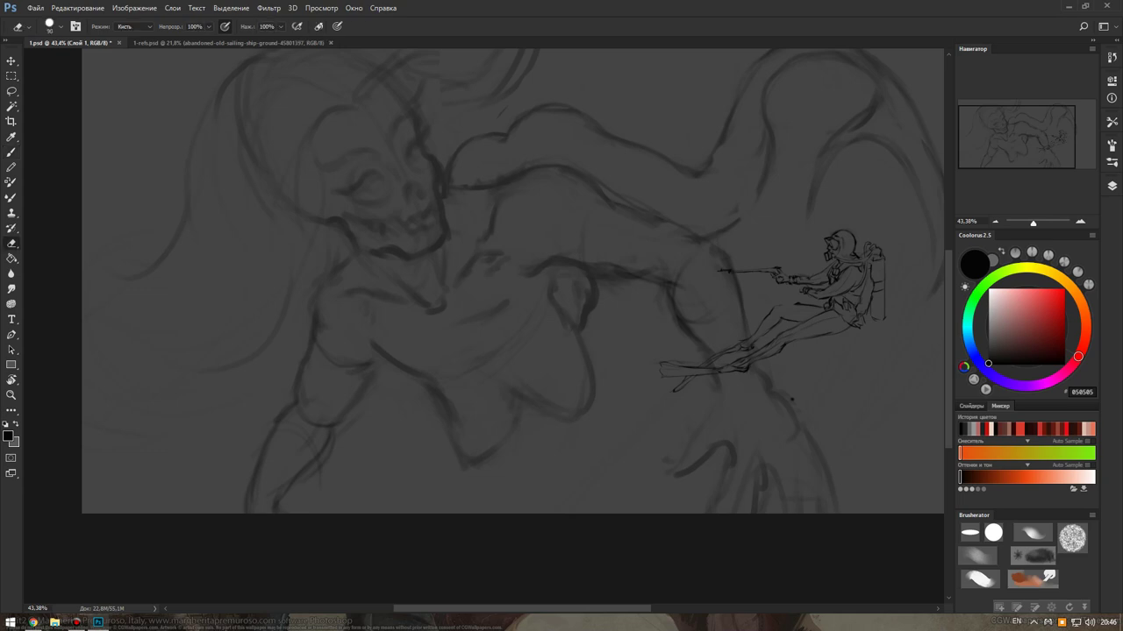
key("b")
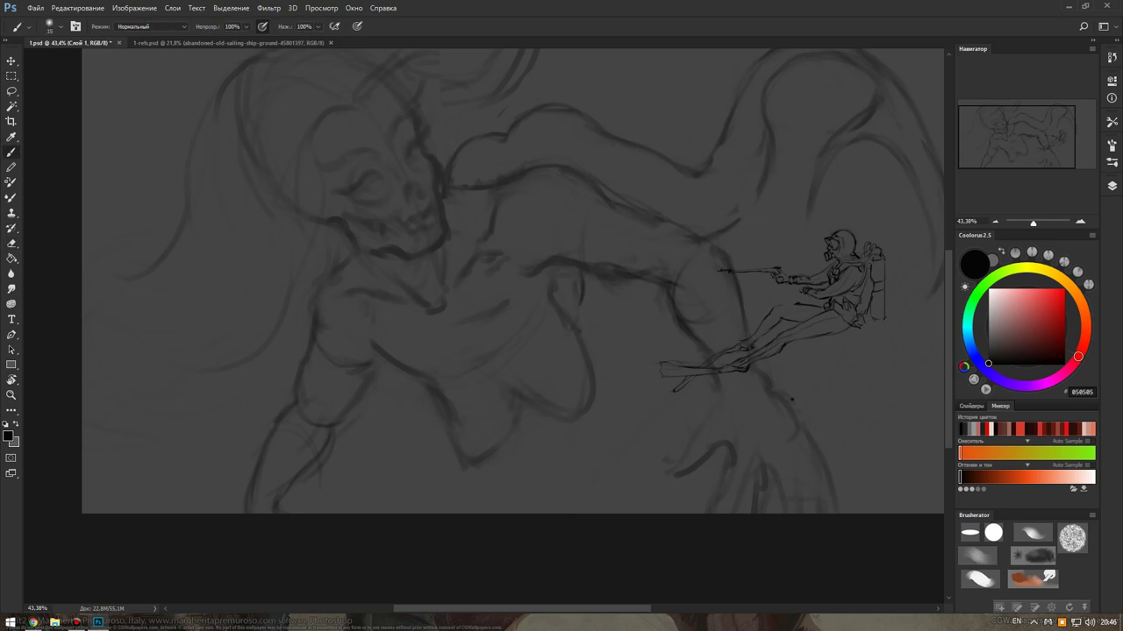
left_click_drag(575, 298, 577, 325)
key("e")
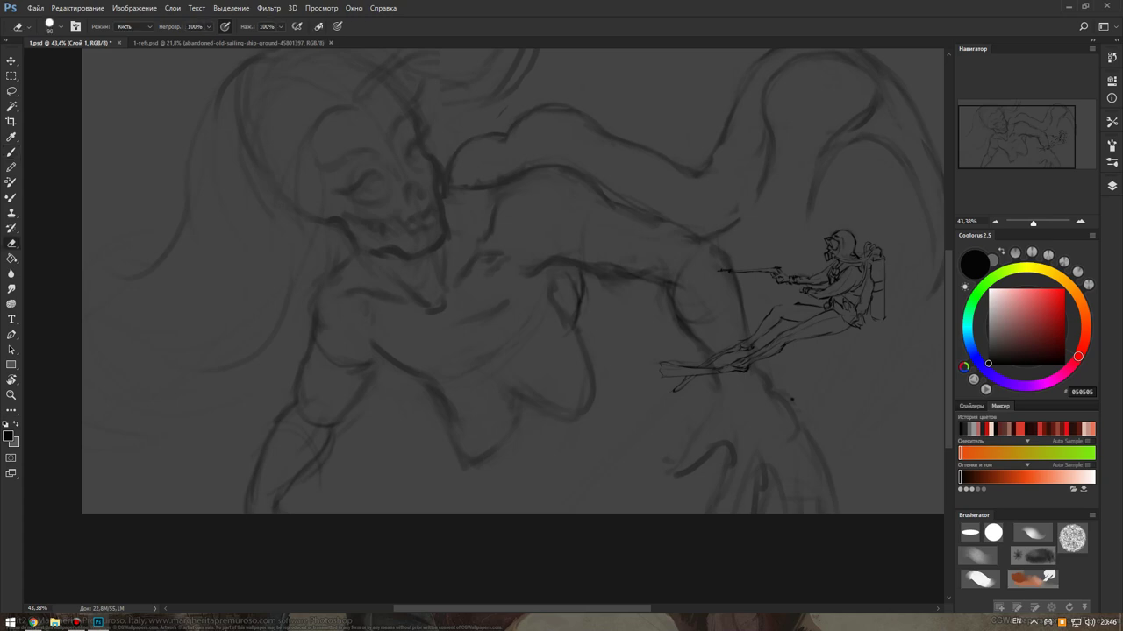
key("b")
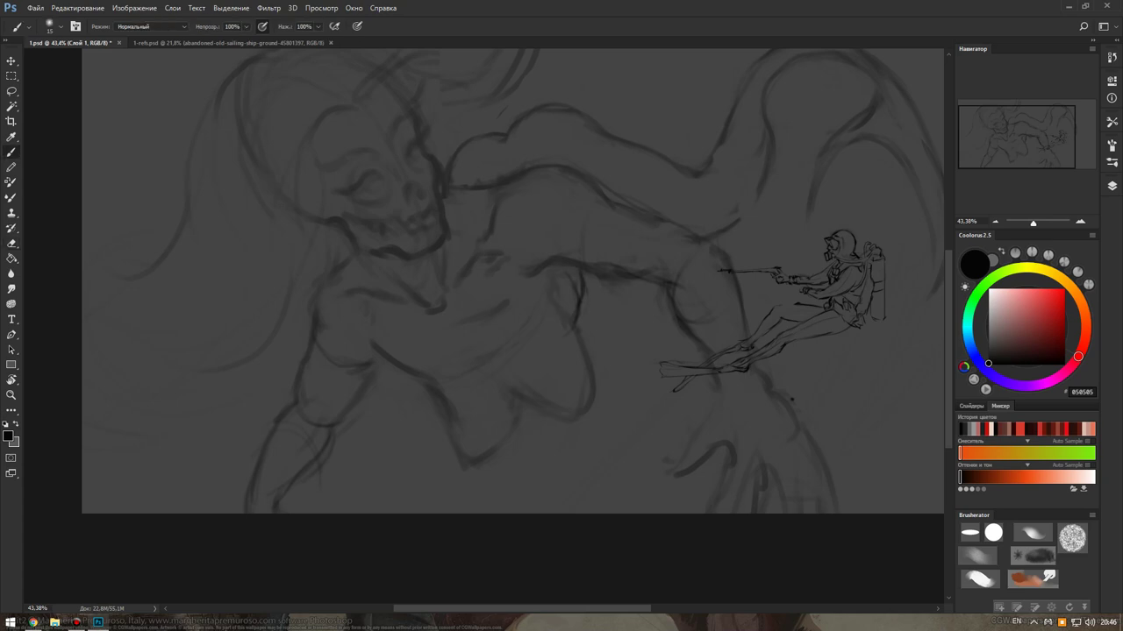
left_click_drag(554, 272, 574, 349)
left_click_drag(585, 368, 583, 399)
Trim the new strokes and reinforce the line below the diver's fins.
key("e")
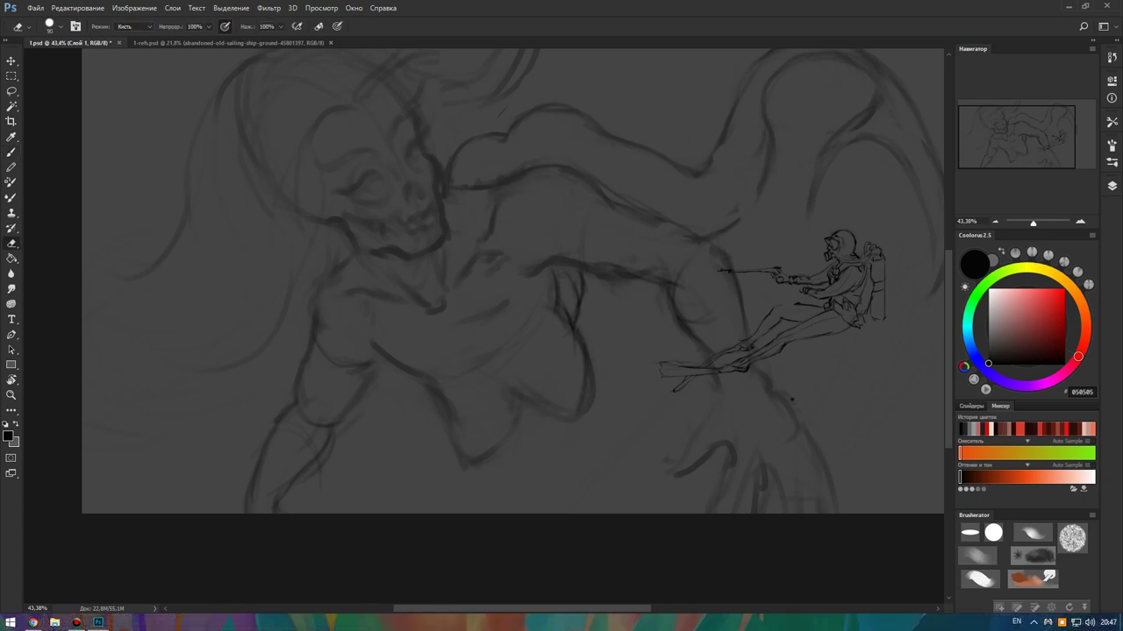
left_click_drag(590, 339, 590, 414)
key("b")
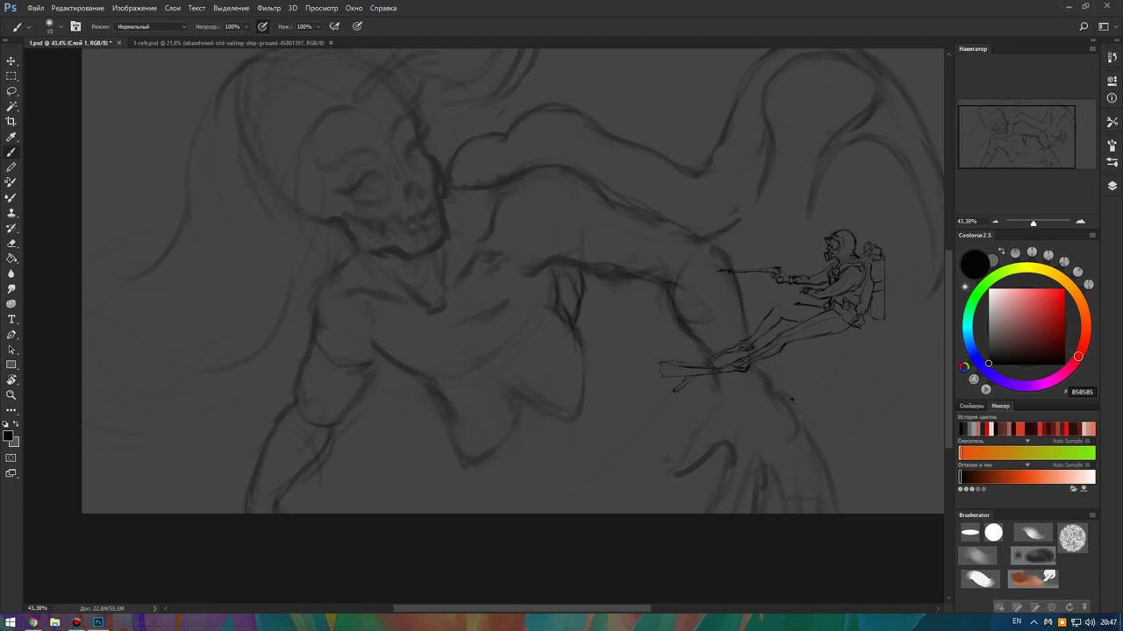
left_click_drag(588, 361, 587, 405)
key("e")
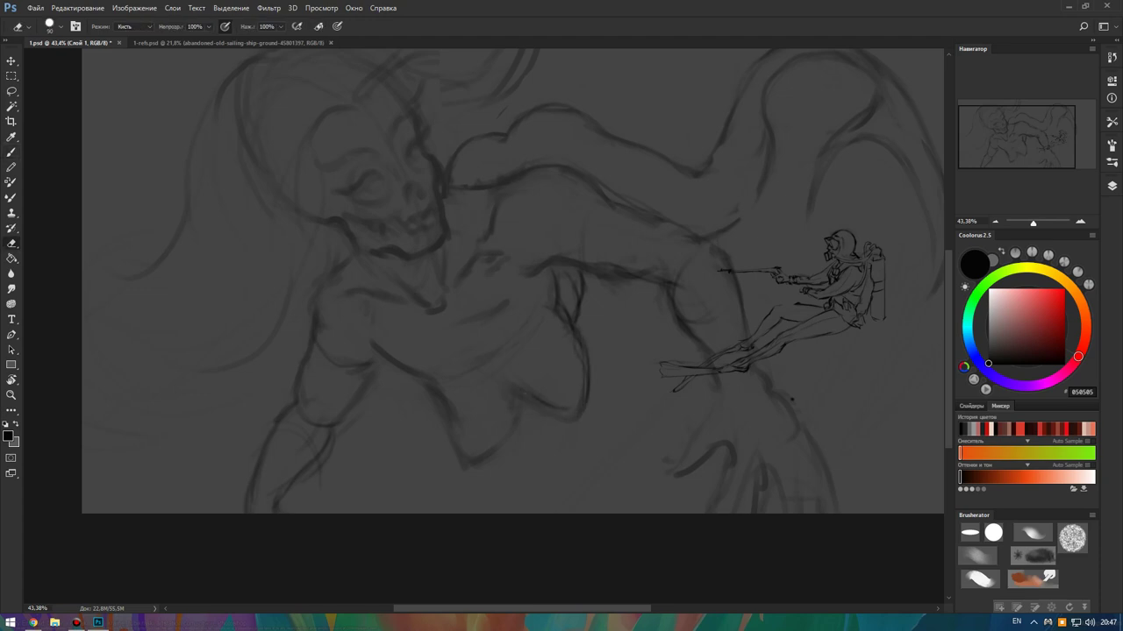
key("b")
scroll(512, 280, "down", 2)
Sketch a trial curve and an oval loop around the monster and diver, then undo both.
scroll(614, 299, "up", 2)
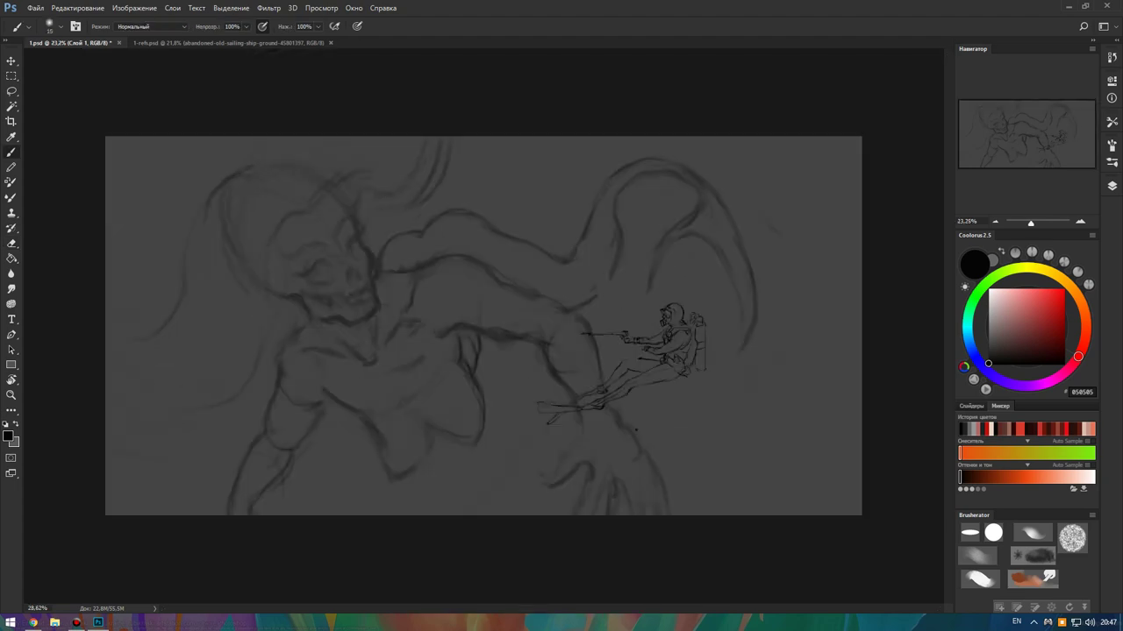
scroll(483, 325, "up", 3)
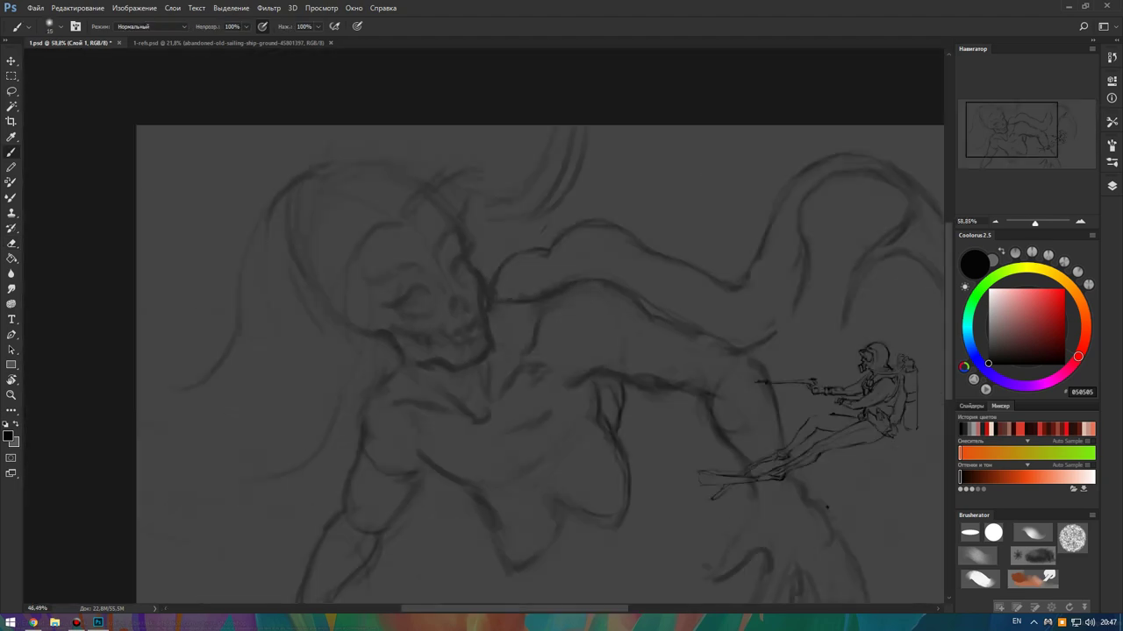
scroll(307, 281, "down", 3)
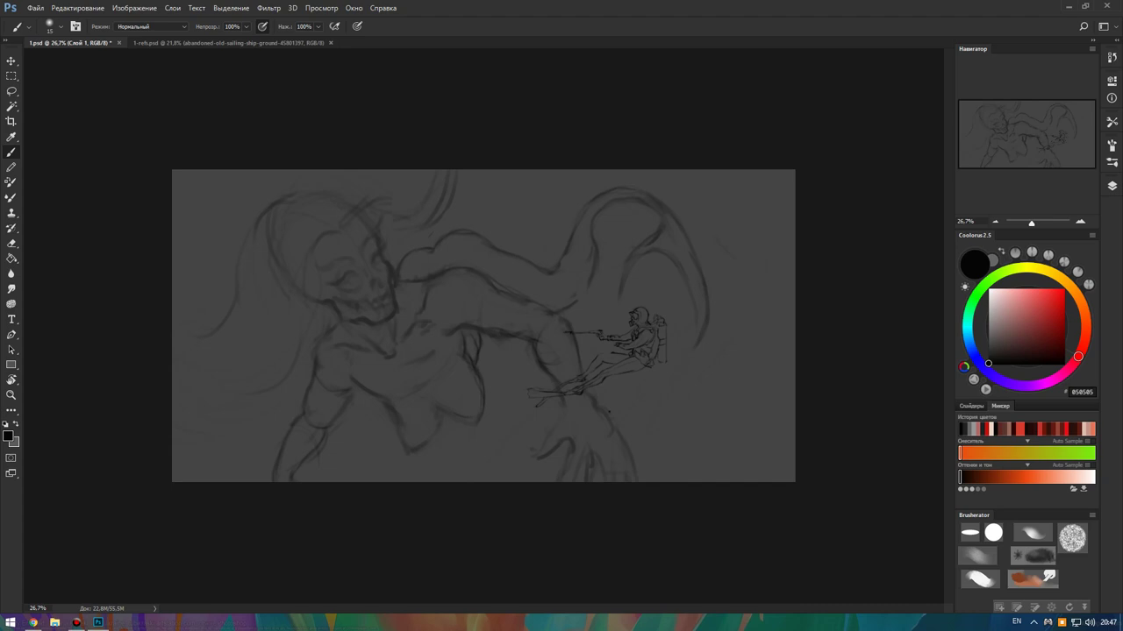
left_click_drag(666, 369, 351, 329)
mouse_move(698, 351)
left_mouse_down()
mouse_move(539, 405)
mouse_move(298, 228)
mouse_move(624, 316)
left_mouse_up()
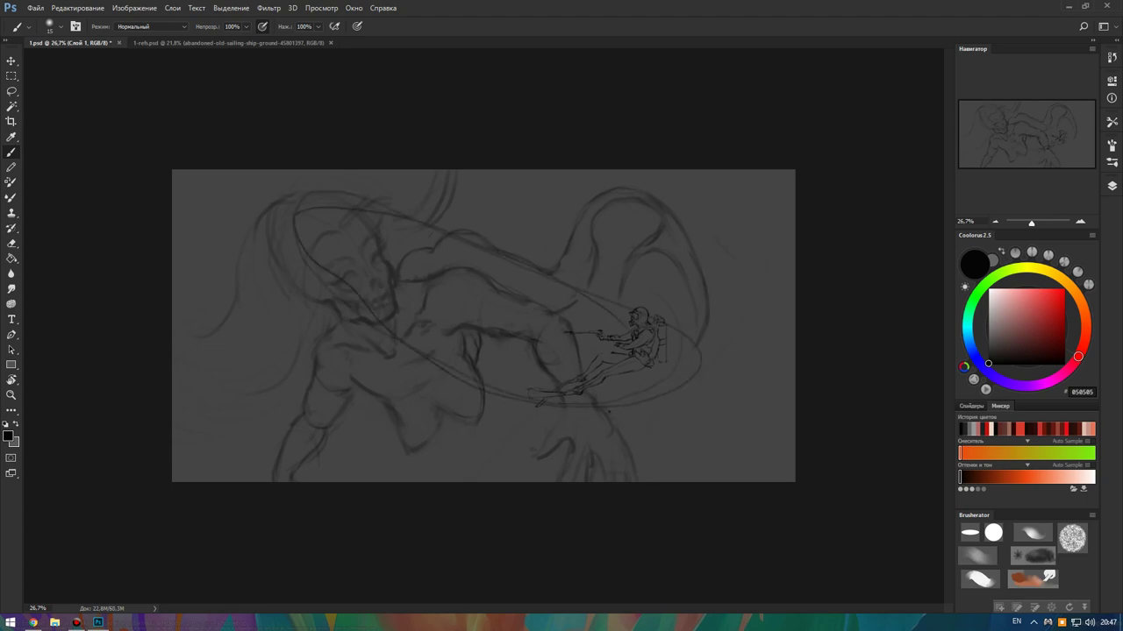
key("ctrl+z")
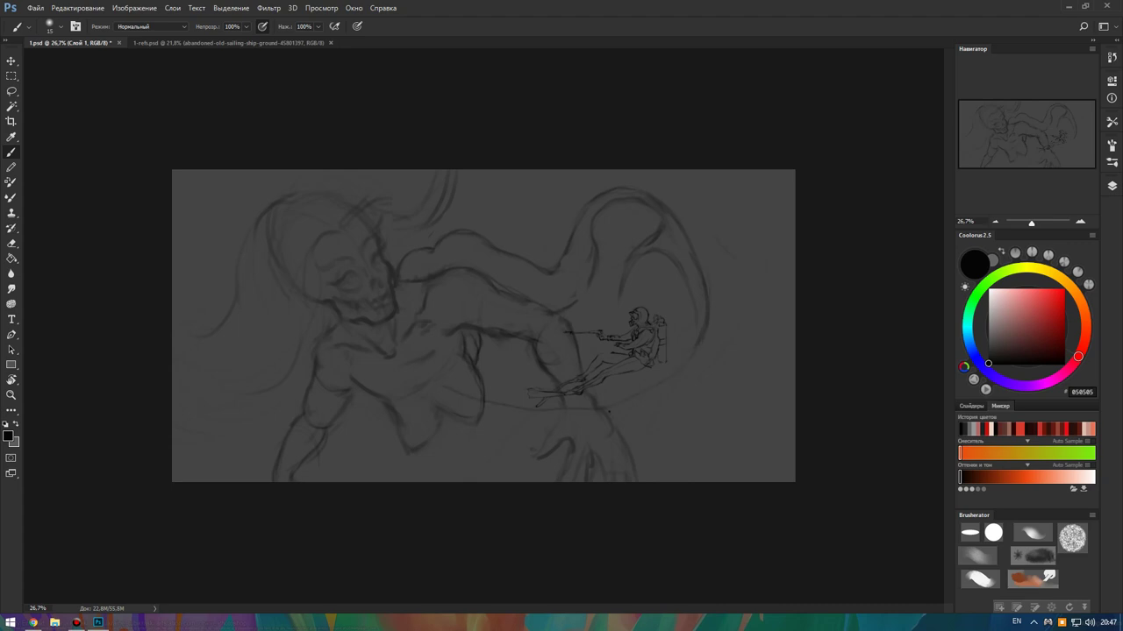
key("ctrl+z")
Adjust the canvas view and switch to the Eraser tool.
scroll(483, 326, "down", 1)
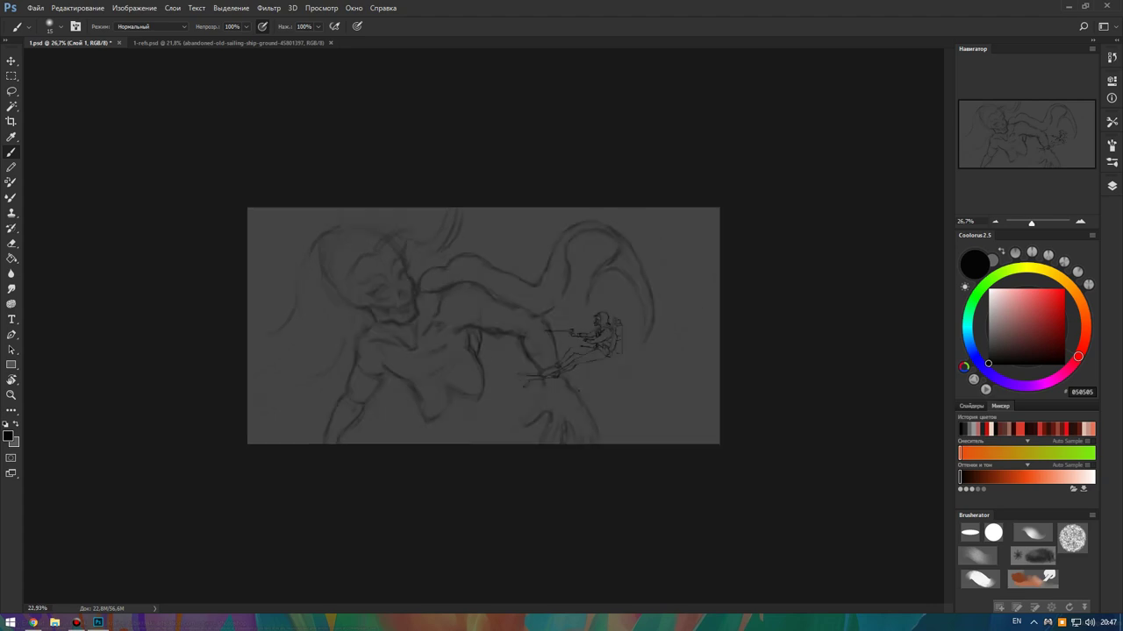
scroll(483, 325, "up", 2)
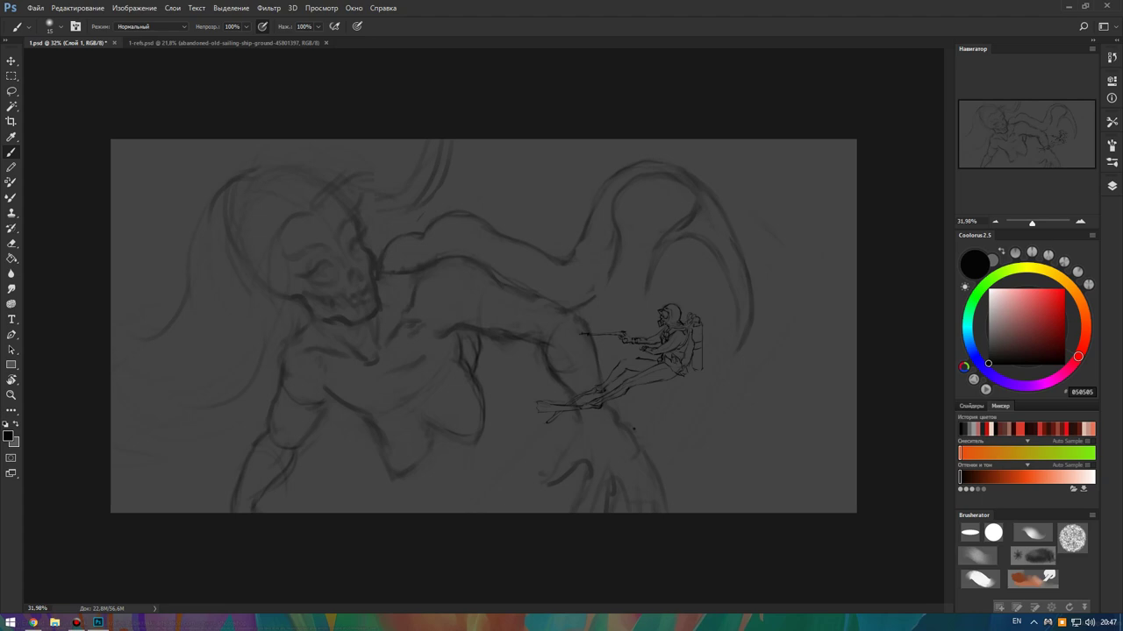
scroll(483, 325, "up", 1)
scroll(484, 325, "up", 2)
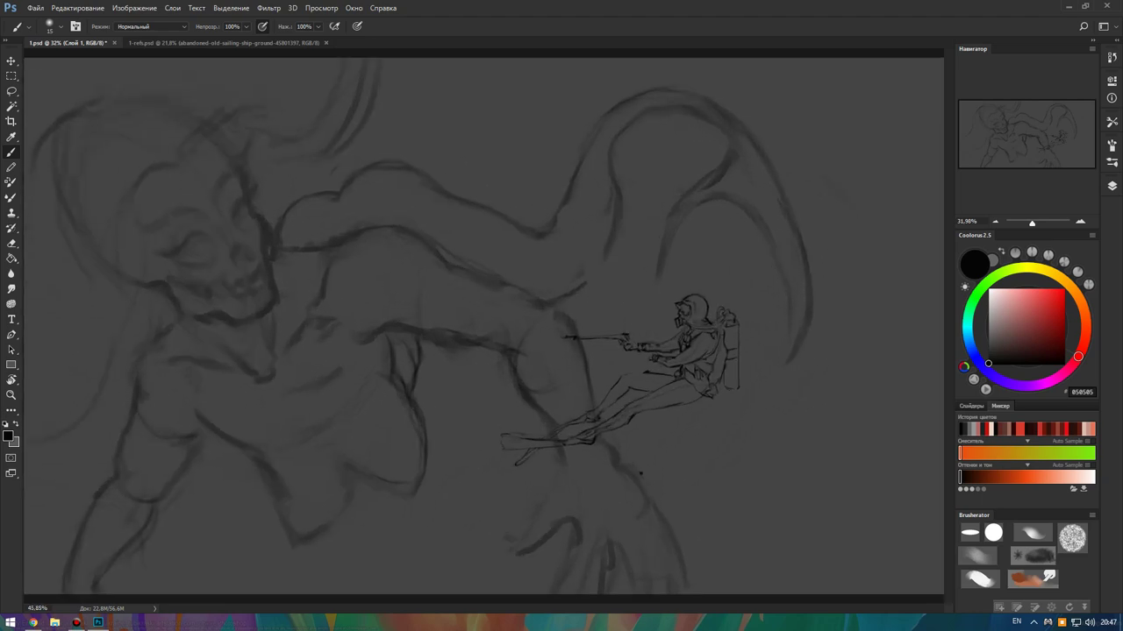
key("e")
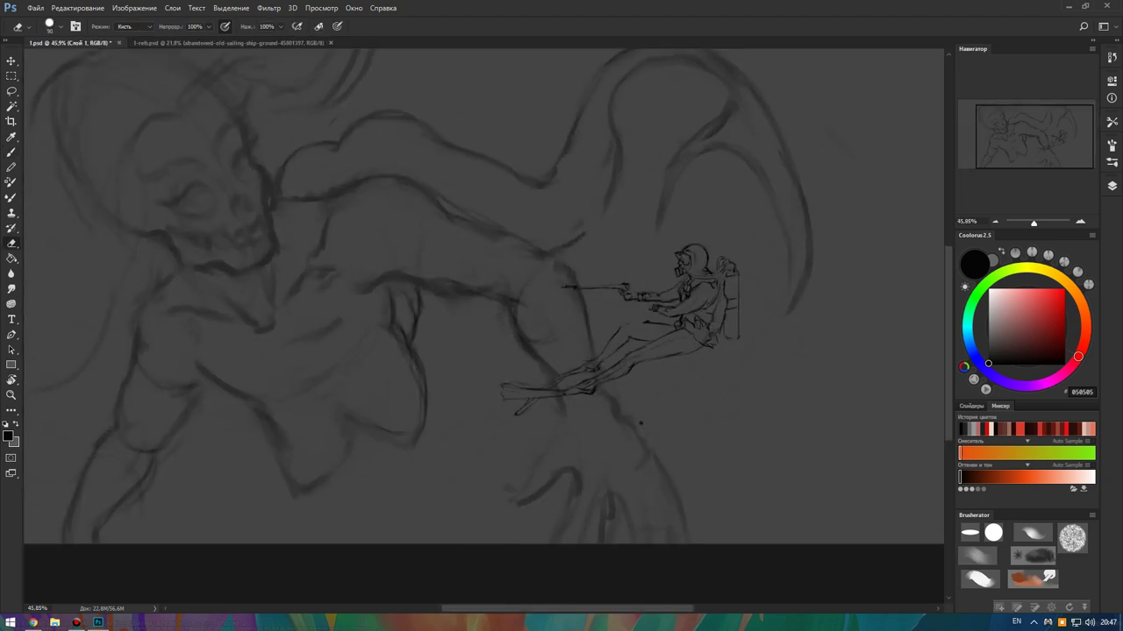
Make Слой 2 active, then switch to the grey background layer Фон.
left_click(1112, 186)
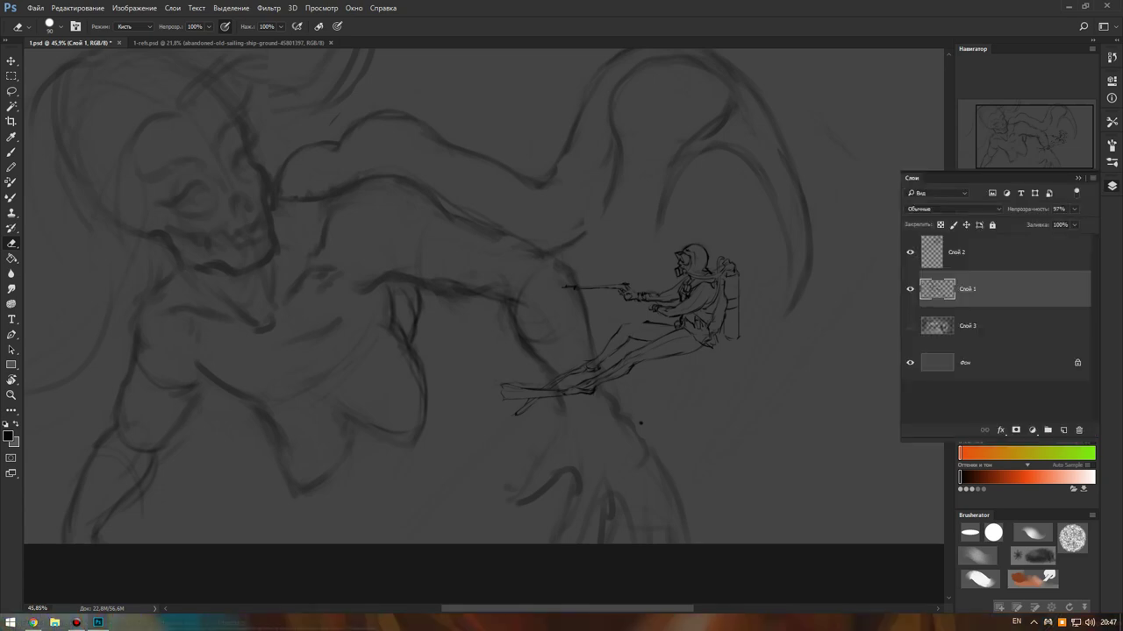
left_click(961, 252)
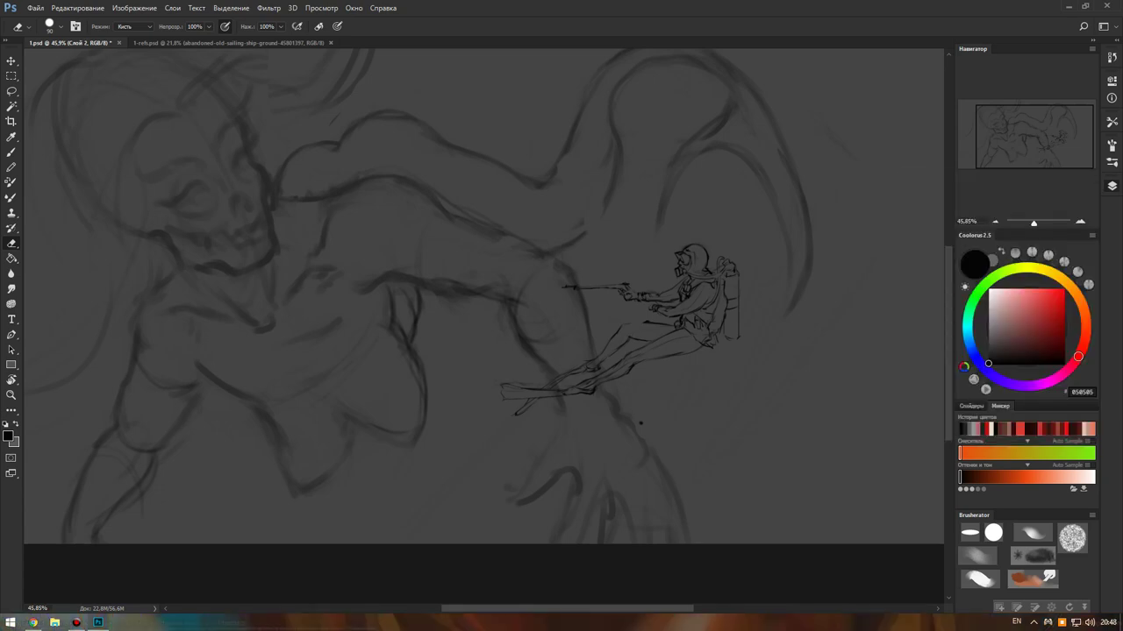
left_click(1111, 186)
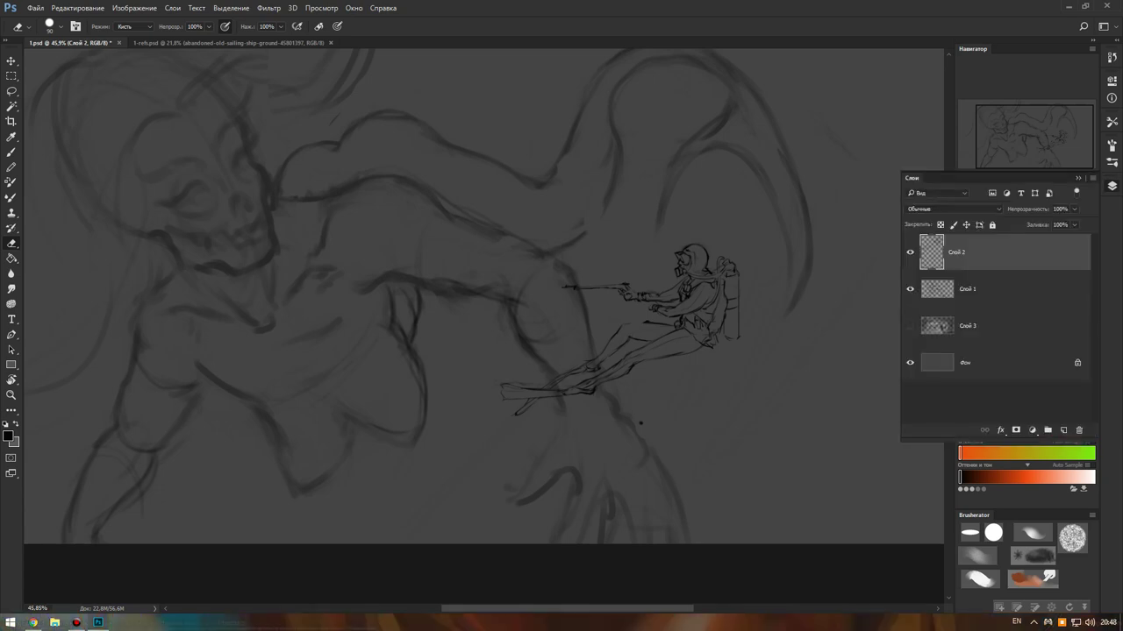
left_click(965, 363)
Undo a soft light test patch below the diver and return to the Brush with near-black.
left_click_drag(645, 424, 662, 434)
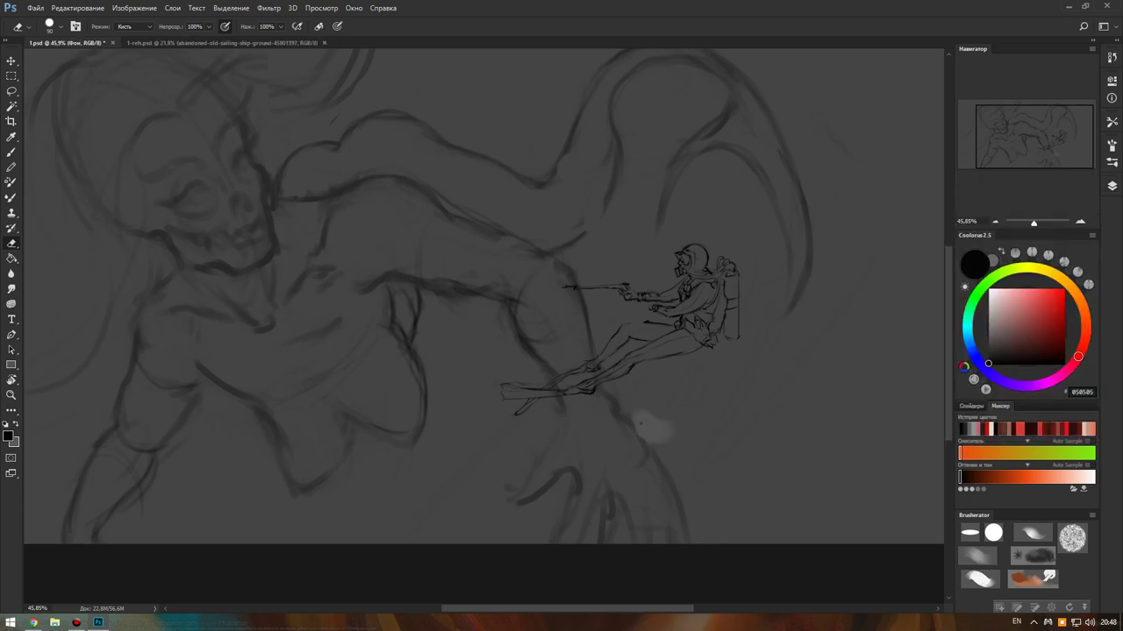
key("ctrl+z")
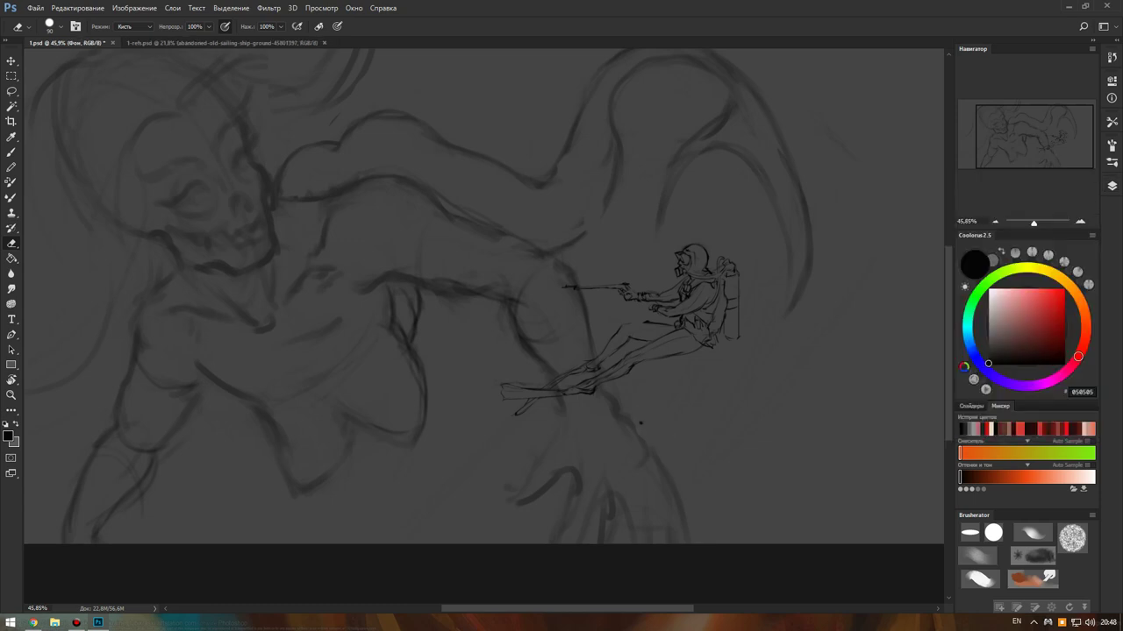
scroll(737, 460, "down", 1)
scroll(710, 402, "down", 1)
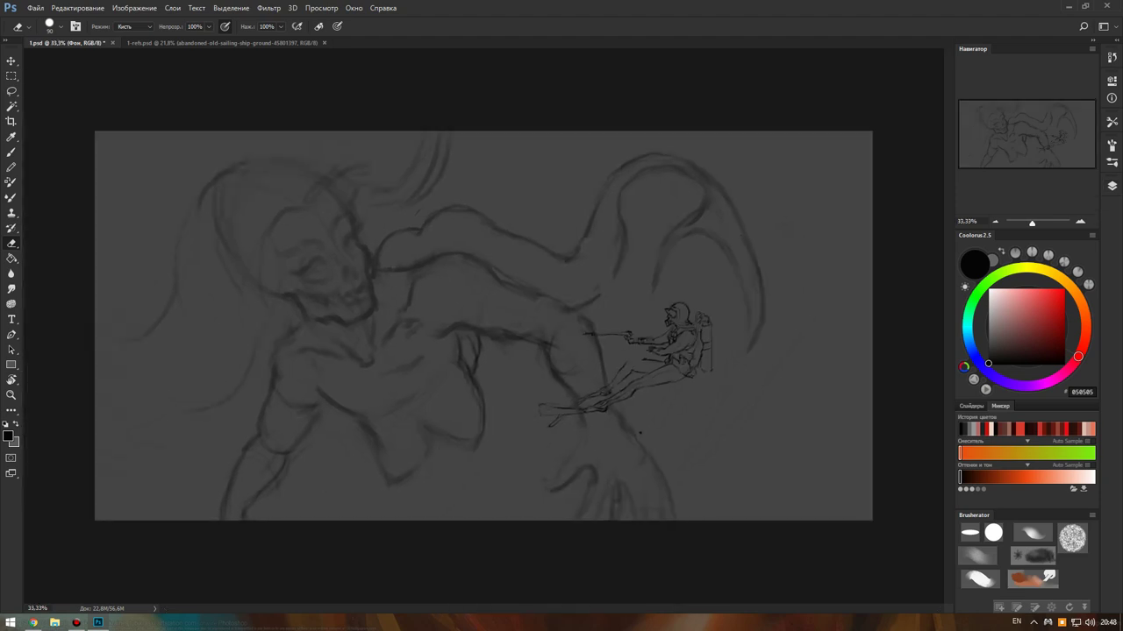
left_click(640, 431, "alt")
key("b")
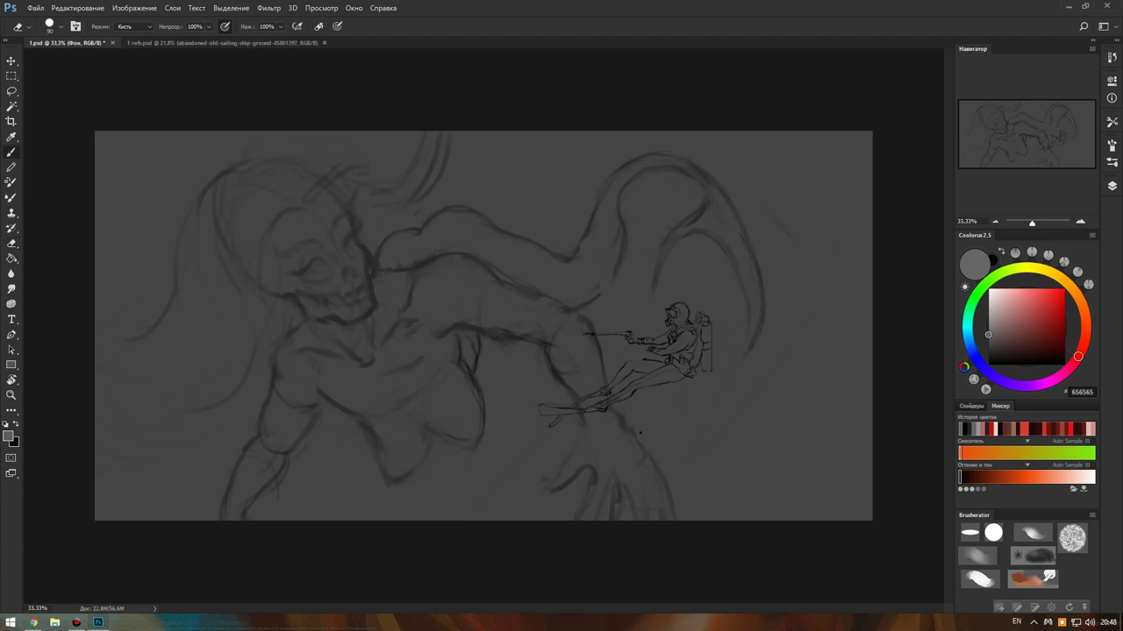
key("x")
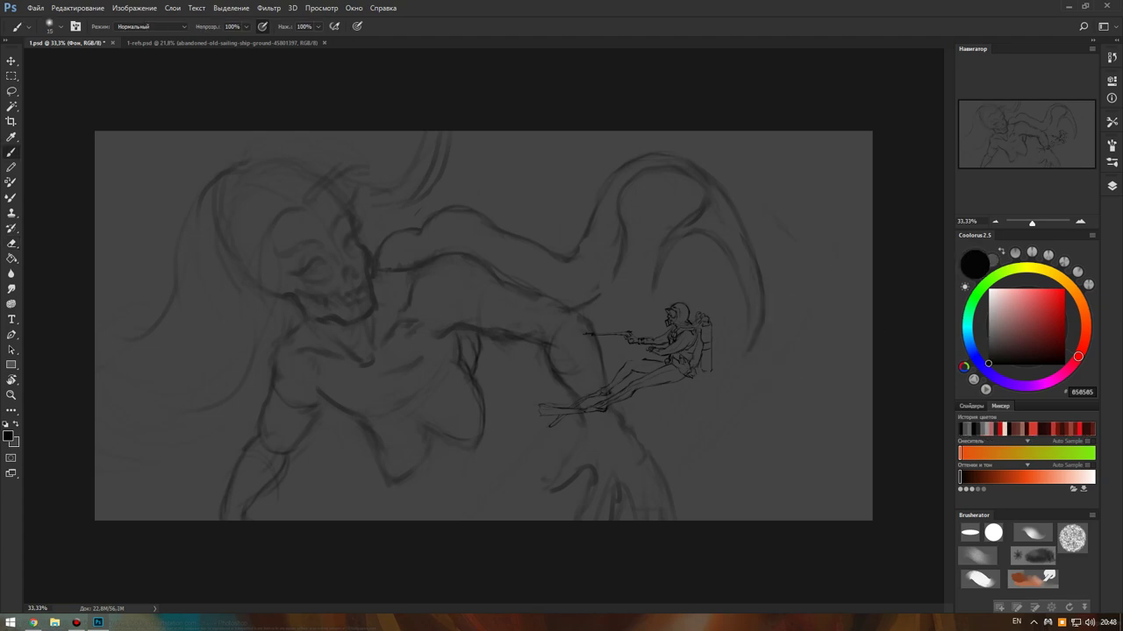
Set the background's Hue/Saturation Lightness to -36 and Saturation to -10.
key("ctrl+u")
type("-39")
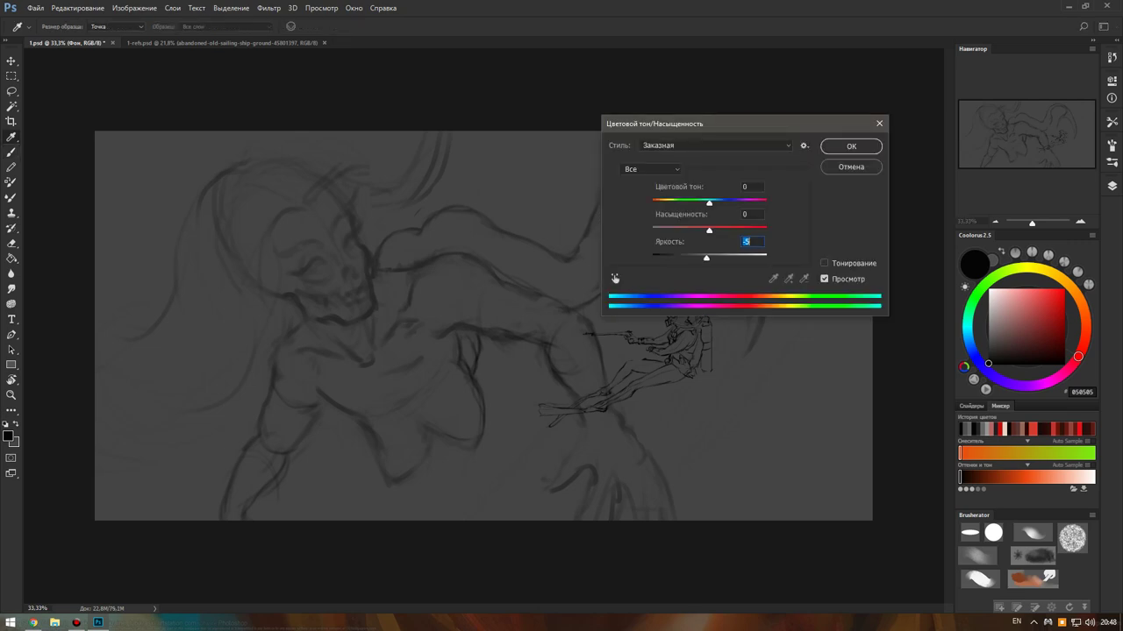
key("Up")
key("Up")
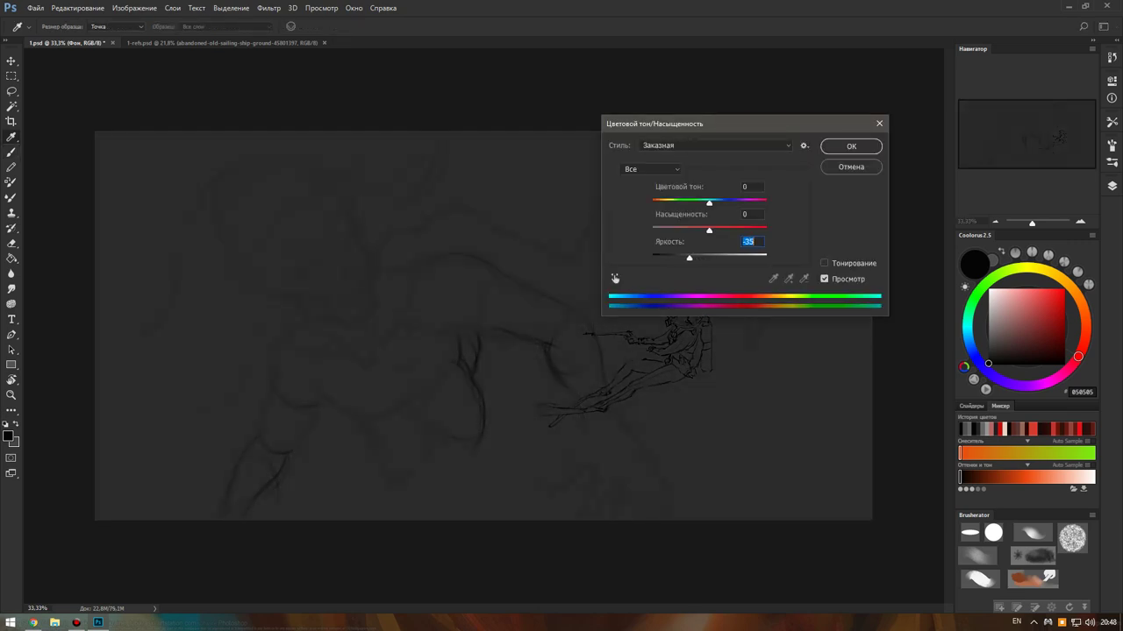
key("Up")
key("Up")
key("Up")
key("shift+Tab")
key("shift+Down")
key("shift+Down")
key("Up")
key("Up")
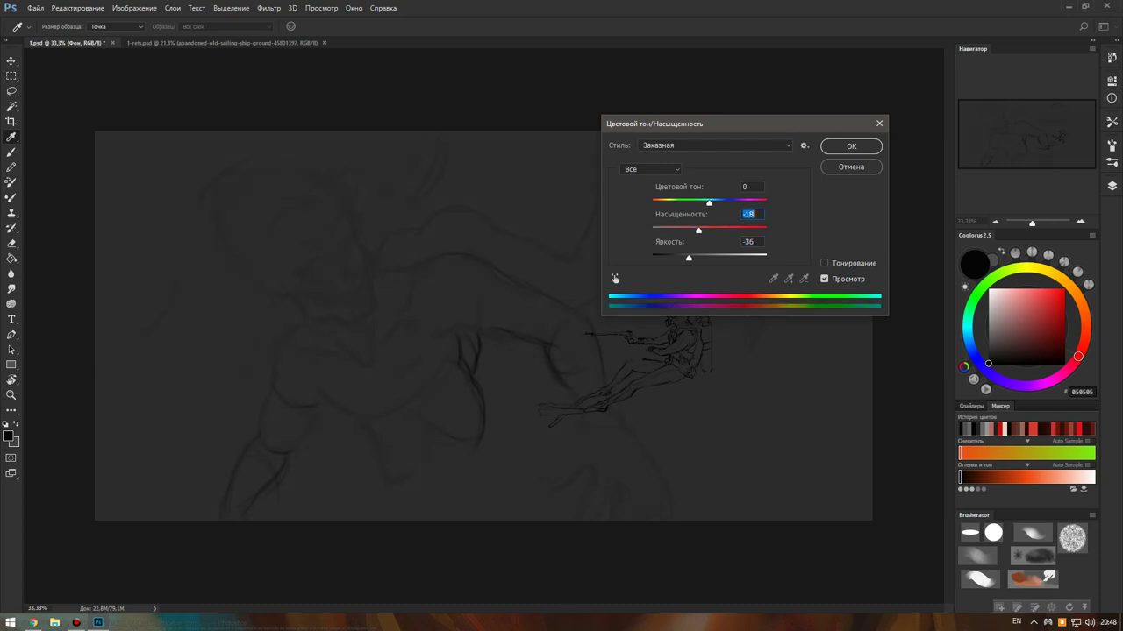
Try Colorize with a muted, darker green tint on the background.
key("alt+o")
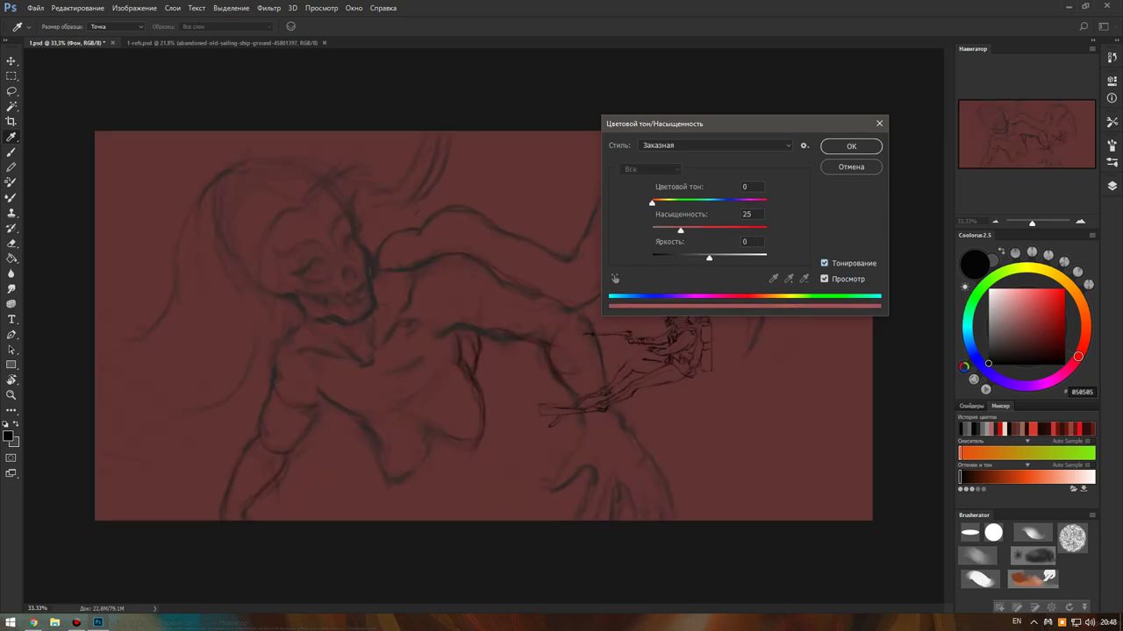
key("shift+Up")
key("shift+Up")
key("shift+Up")
key("shift+Up")
key("shift+Up")
key("shift+Up")
key("Up")
key("Up")
key("Up")
key("Tab")
key("shift+Down")
key("Down")
key("Down")
key("Down")
key("Down")
key("Down")
key("Down")
key("Tab")
key("shift+Down")
key("shift+Down")
key("shift+Down")
Shift the tint toward teal, then drop Colorize and confirm the neutral grey adjustment.
key("Down")
key("Down")
key("Down")
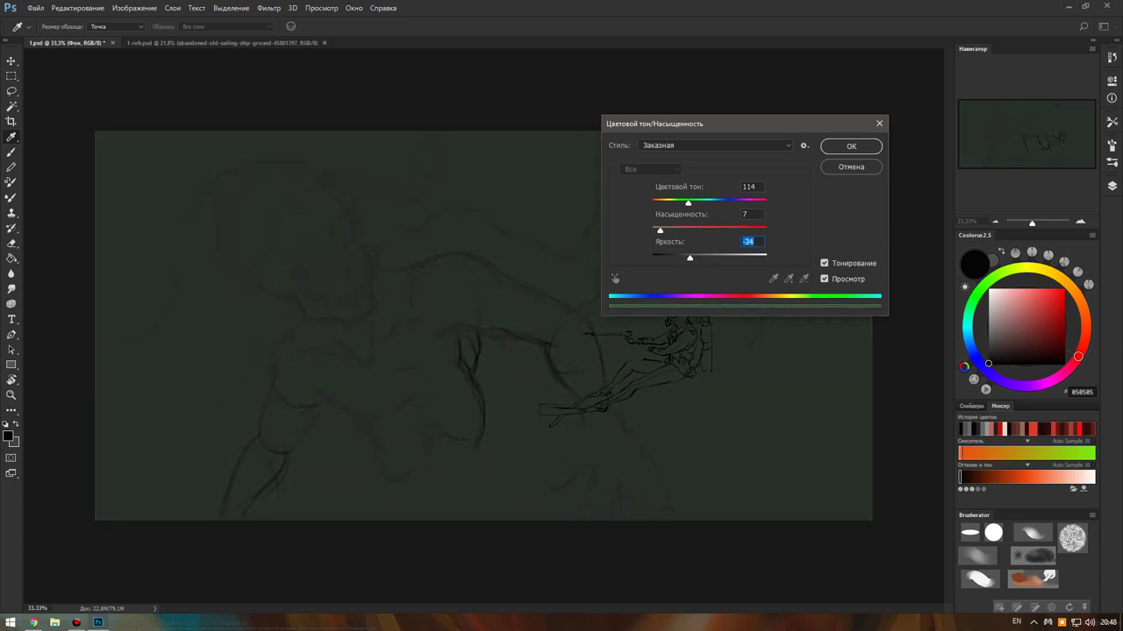
key("Tab")
key("shift+Up")
key("shift+Up")
key("shift+Up")
key("shift+Up")
key("Up")
key("Up")
key("Up")
key("shift+Down")
key("Down")
key("Tab")
key("Tab")
key("Up")
key("Up")
key("Up")
key("alt+o")
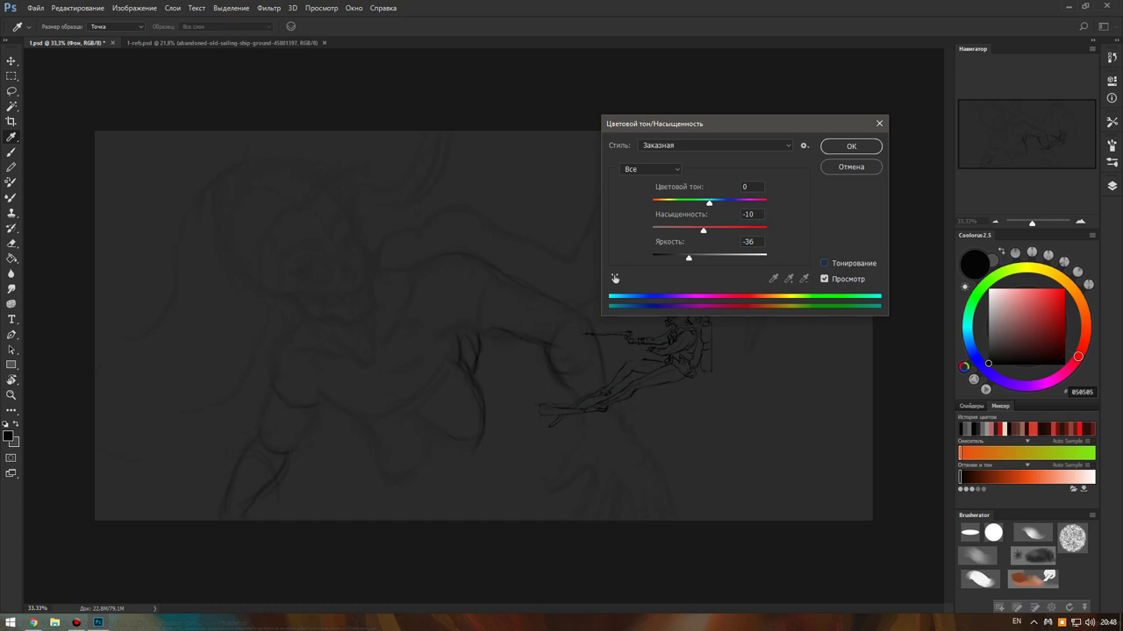
key("Return")
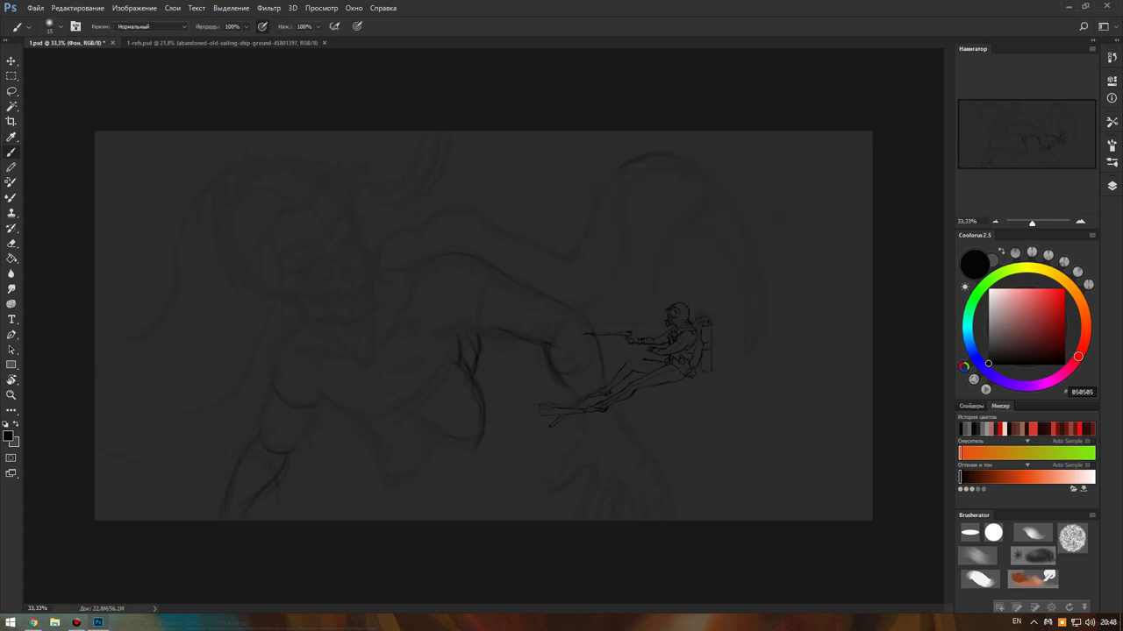
Add empty layer Слой 4, then toggle Слой 3 to compare versions and leave it hidden.
key("ctrl+shift+alt+n")
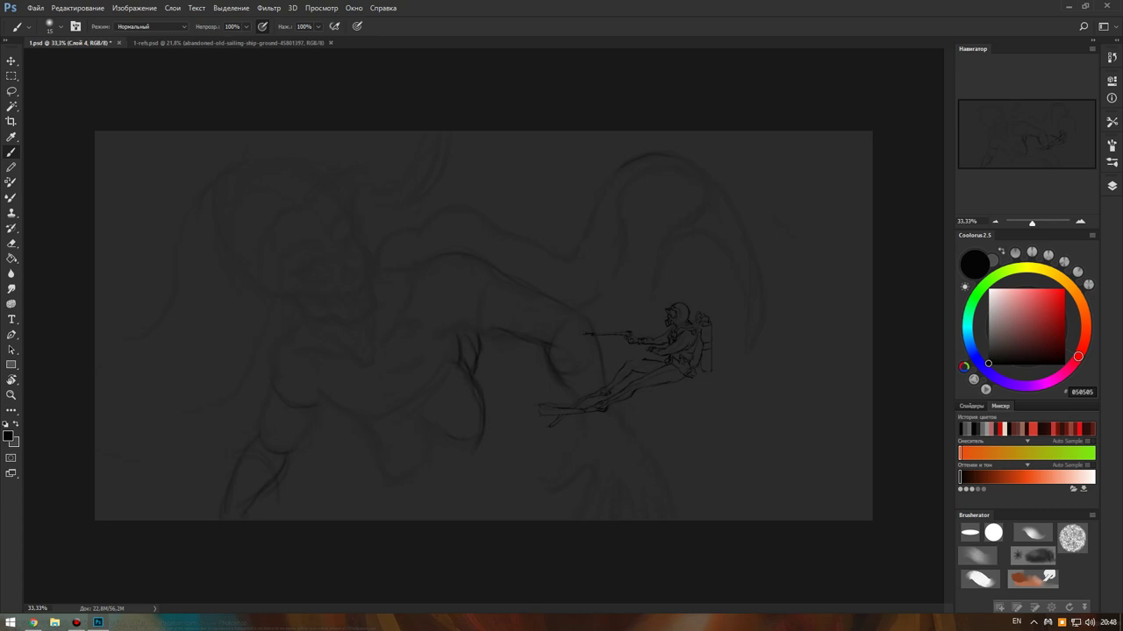
key("F7")
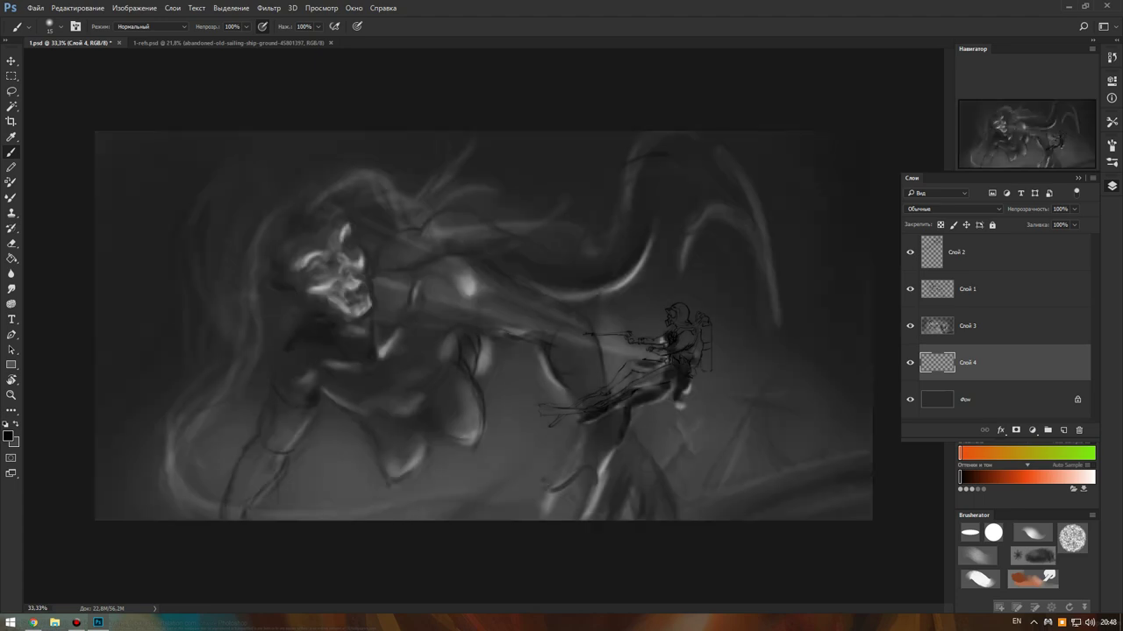
left_click(909, 326)
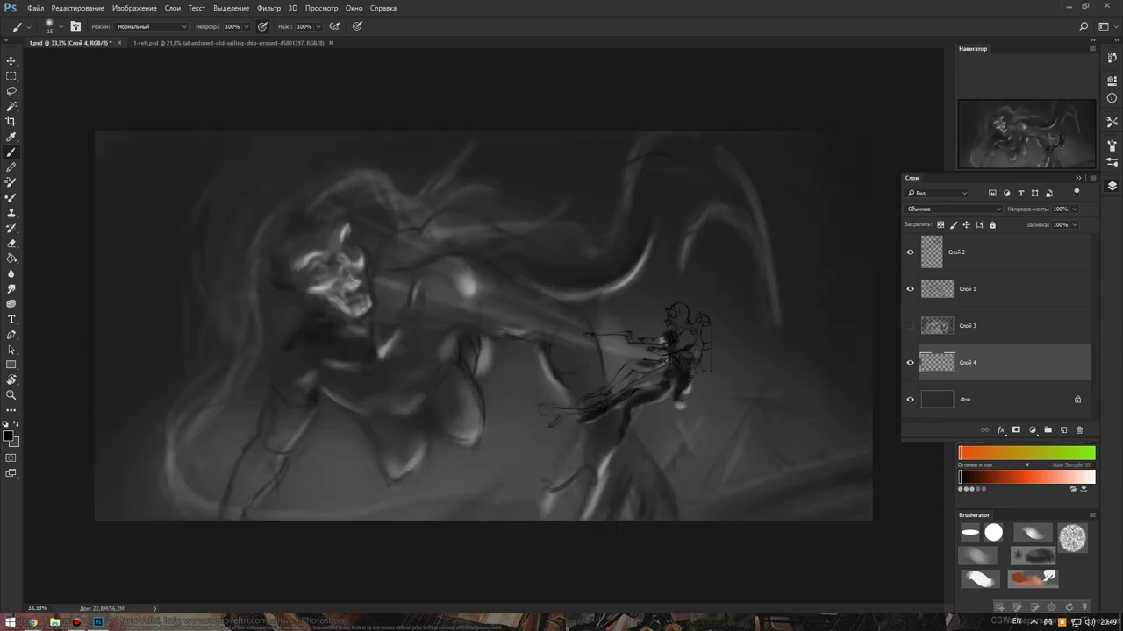
left_click(909, 326)
left_click(910, 326)
left_click(909, 325)
left_click(909, 326)
left_click(910, 325)
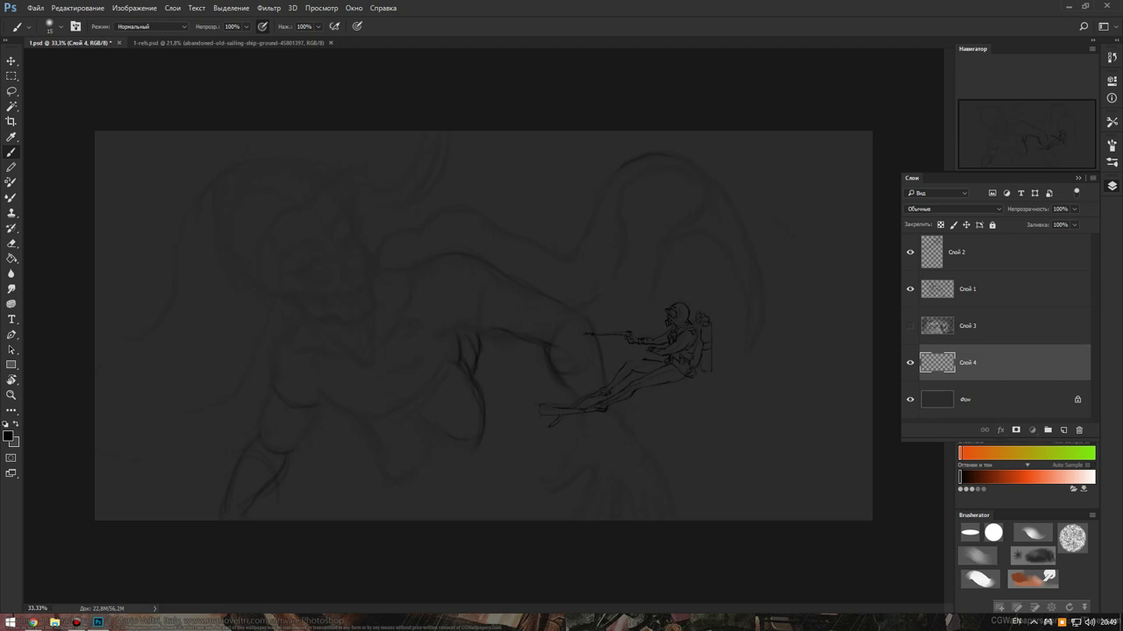
Select the diver layer Слой 2 with the Move tool and close the Layers panel.
left_click(965, 252)
key("v")
key("v")
key("F7")
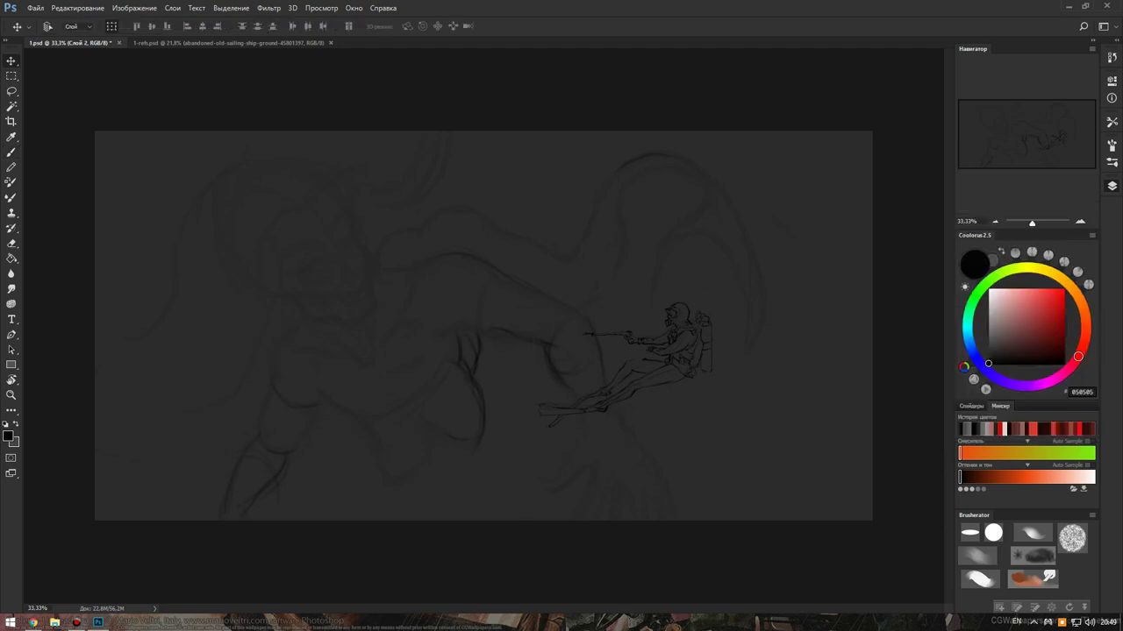
Rotate the diver sketch about 19.6° clockwise and settle it slightly lower-left.
key("ctrl+t")
mouse_move(737, 285)
left_mouse_down()
mouse_move(756, 300)
mouse_move(751, 316)
left_mouse_up()
mouse_move(718, 356)
left_mouse_down()
mouse_move(662, 382)
mouse_move(671, 388)
left_mouse_up()
left_click_drag(800, 344, 794, 335)
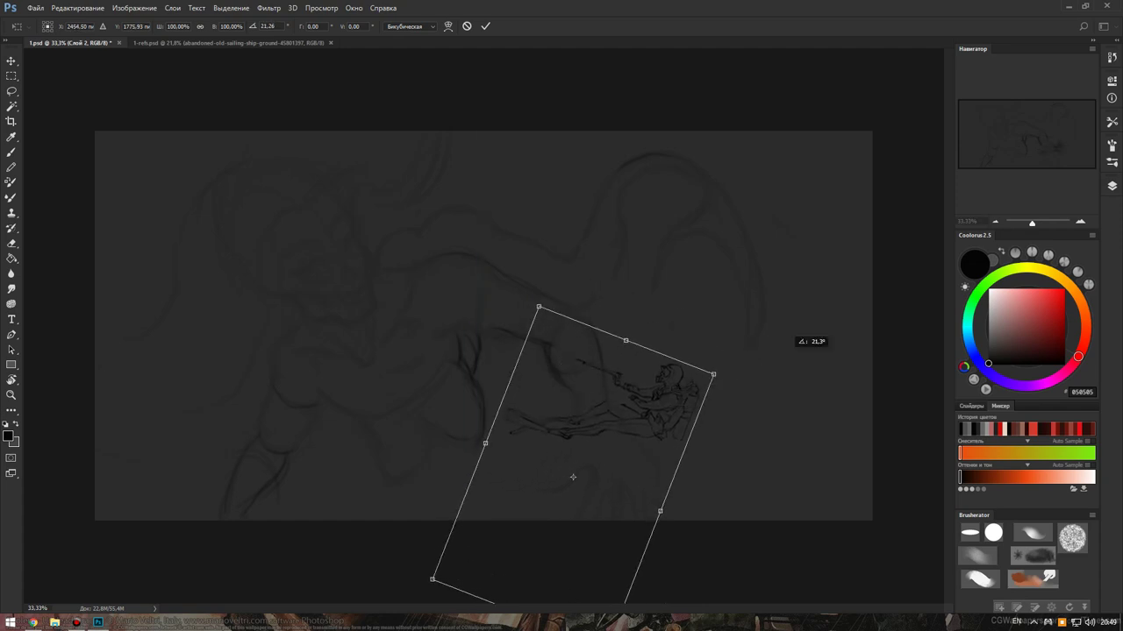
left_click_drag(672, 380, 706, 360)
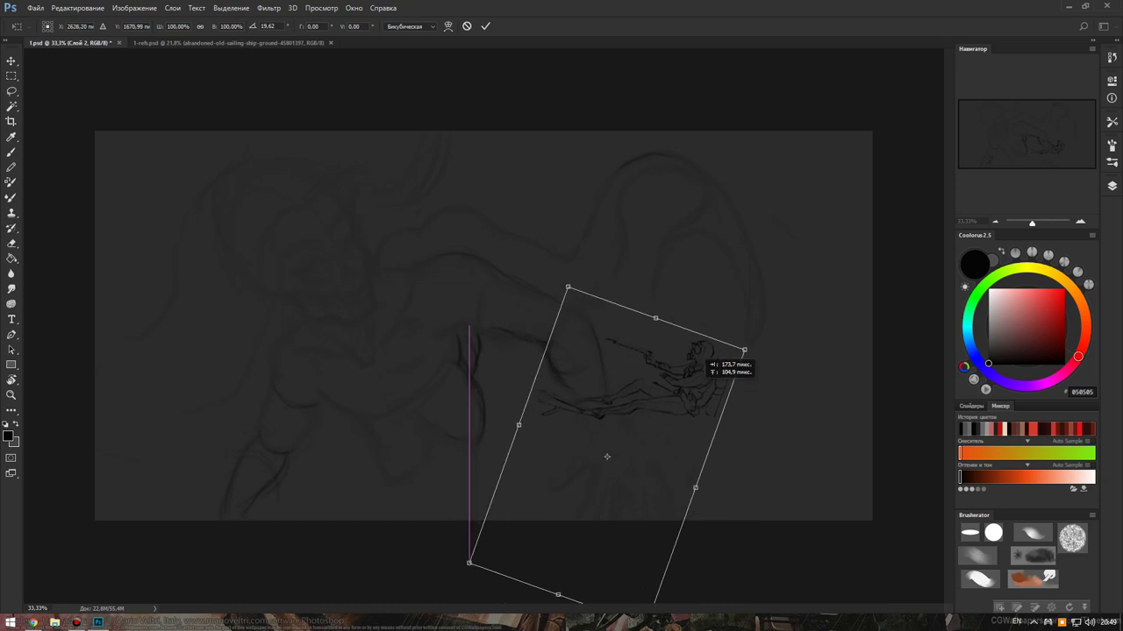
mouse_move(706, 359)
left_mouse_down()
mouse_move(621, 337)
mouse_move(617, 349)
left_mouse_up()
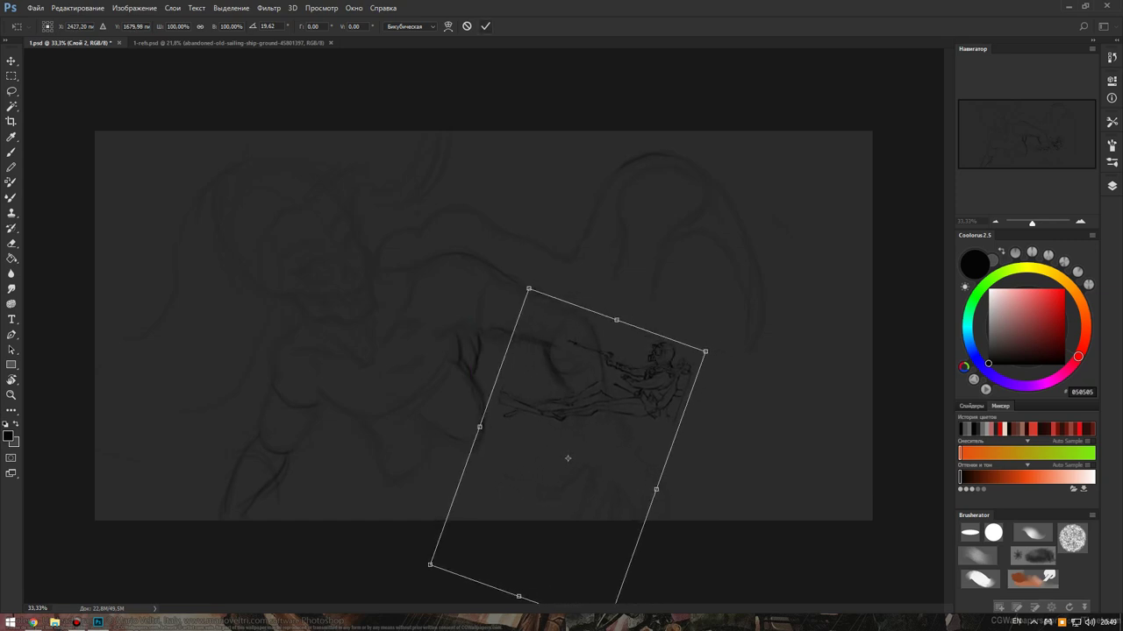
key("Return")
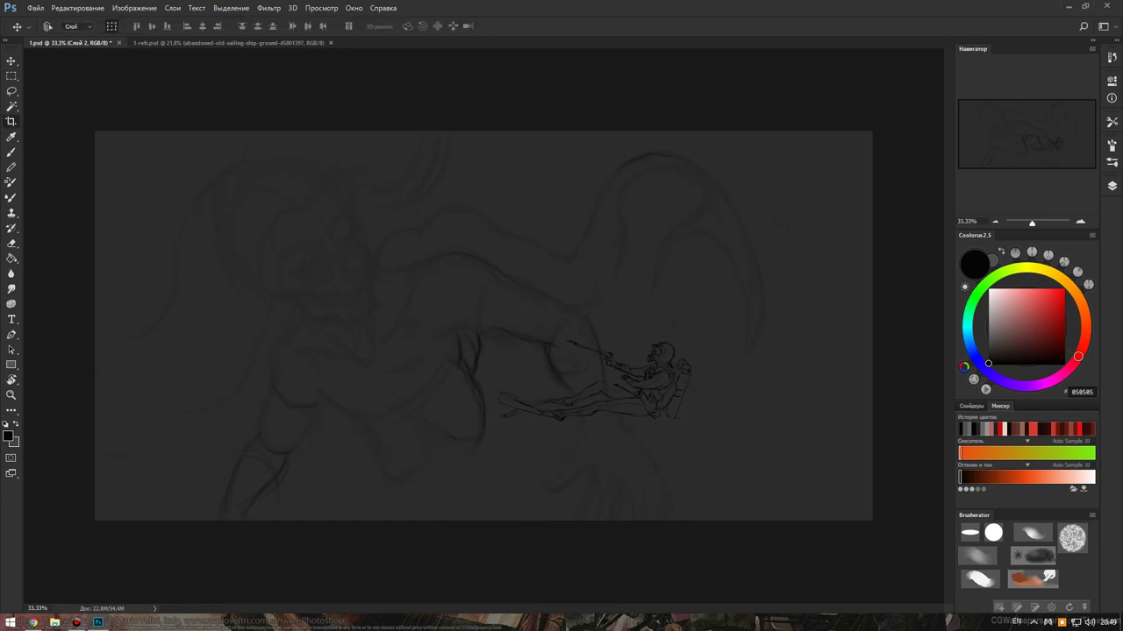
key("c")
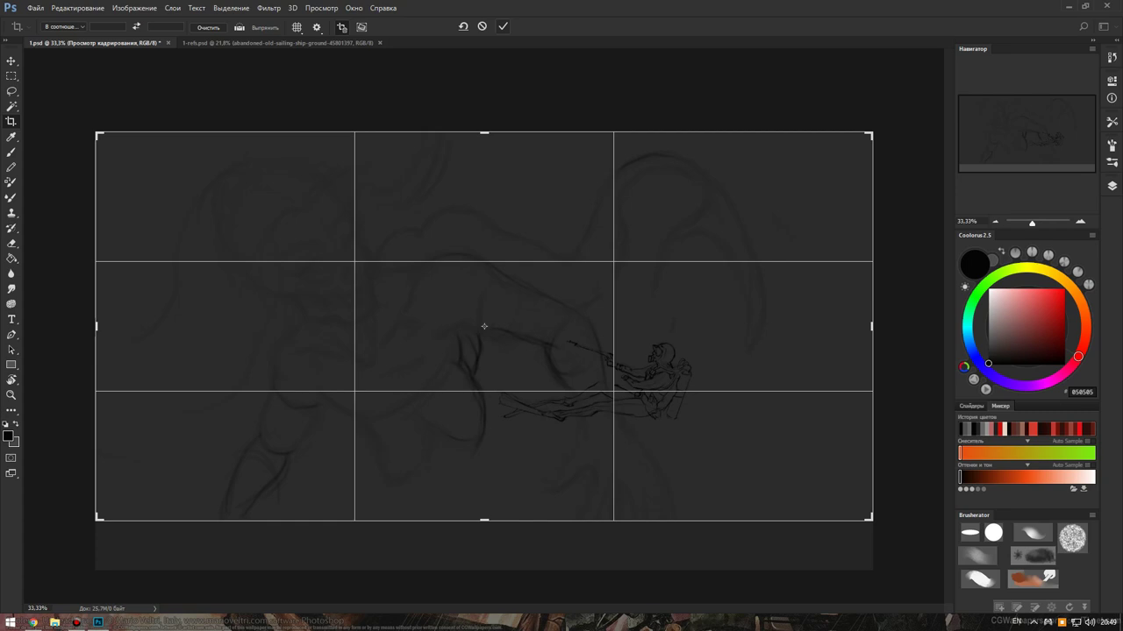
Commit the crop, trimming the extra strip below the painting.
key("Return")
key("b")
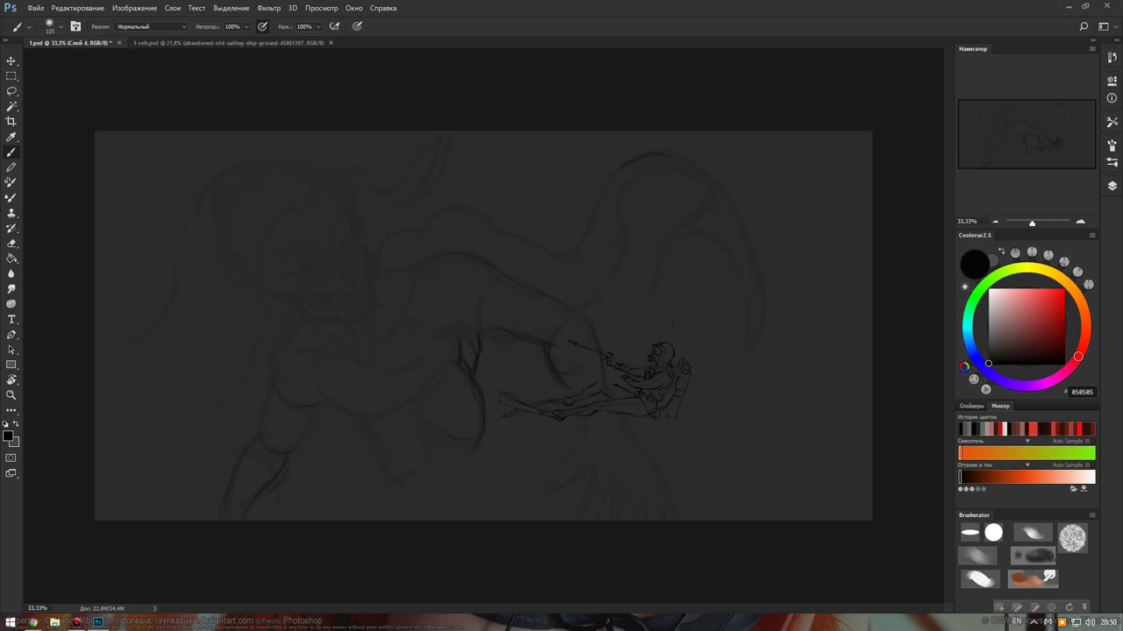
Paint a soft light-grey 7E7E7E haze around the diver with a brush of about 1000 px.
key("bracketright")
key("bracketright")
key("bracketright")
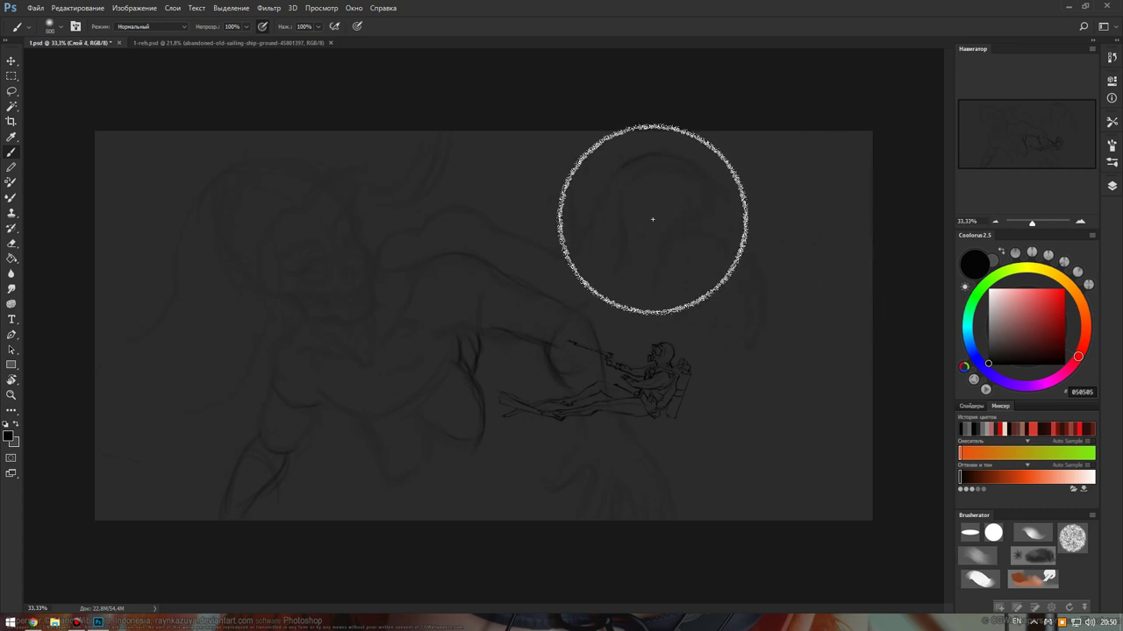
key("bracketright")
key("bracketright")
key("bracketright")
key("bracketright")
key("bracketright")
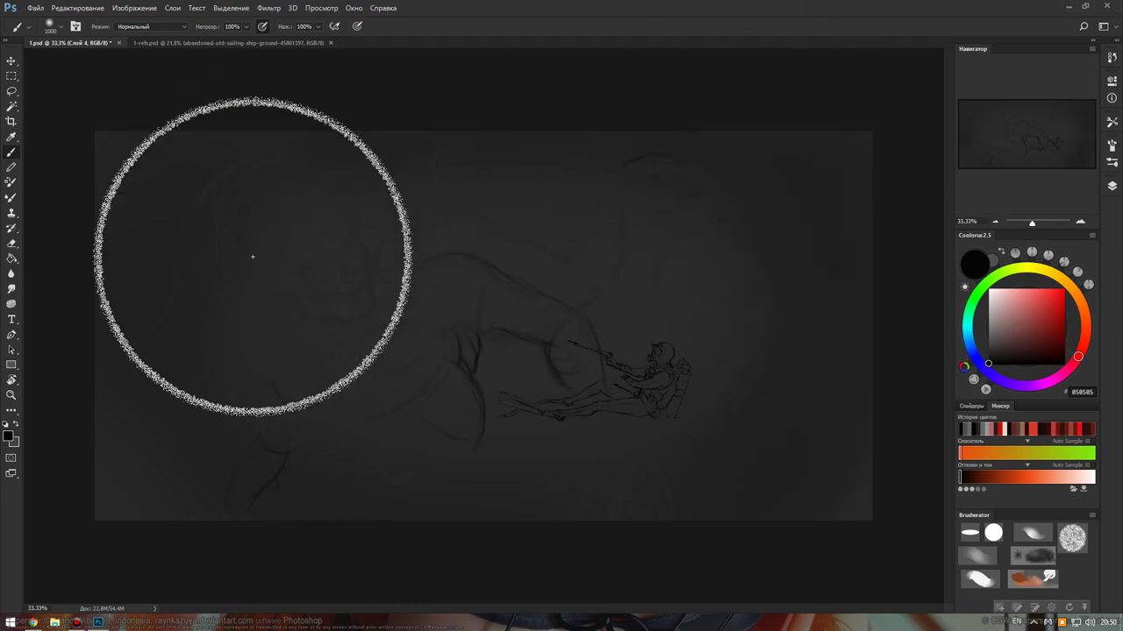
left_click(632, 339, "alt")
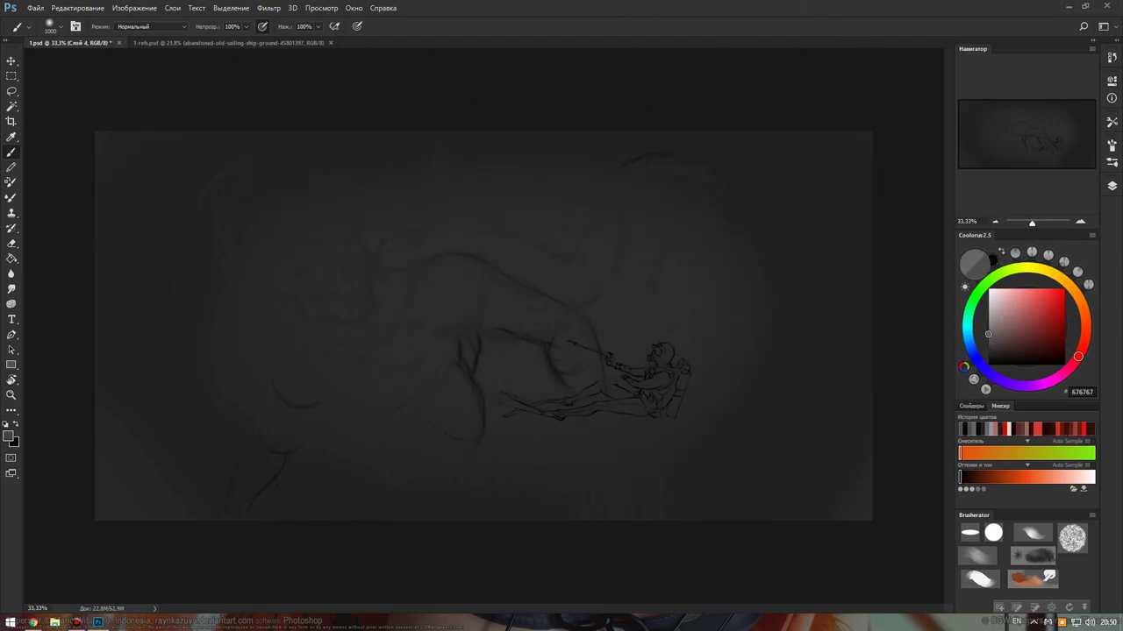
left_click(628, 344, "alt")
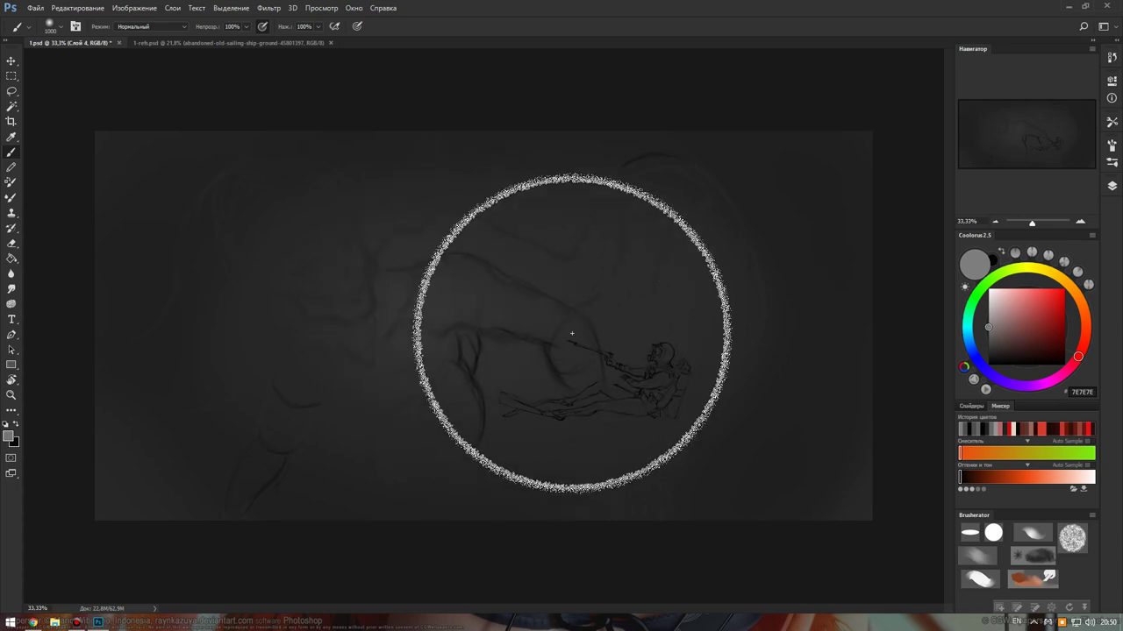
key("bracketright")
key("bracketright")
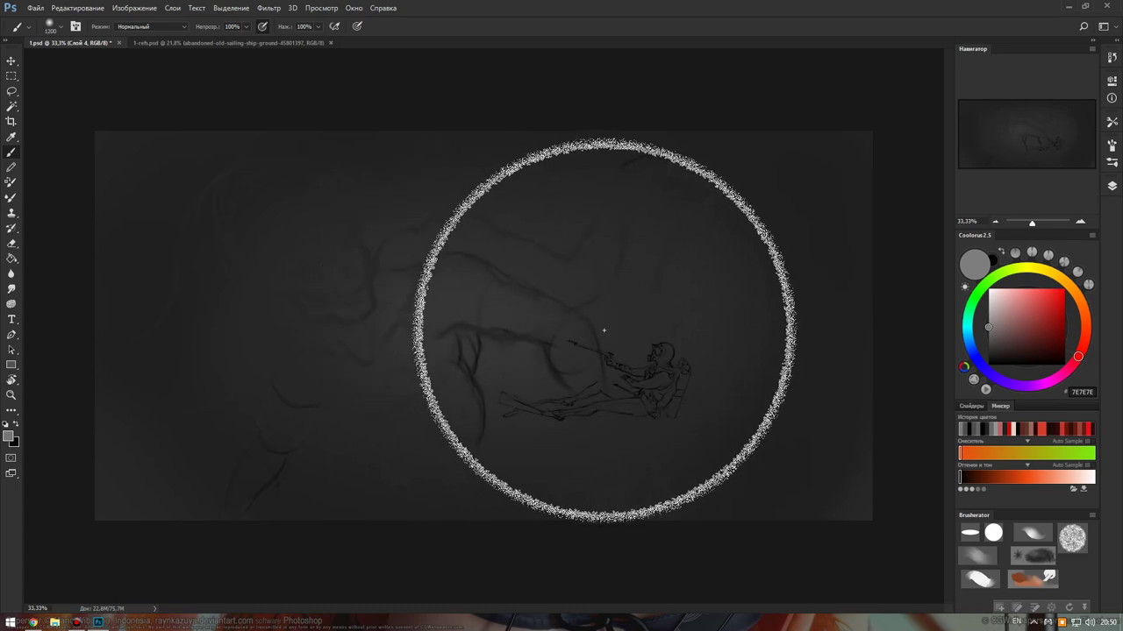
left_click_drag(603, 330, 582, 326)
key("bracketleft")
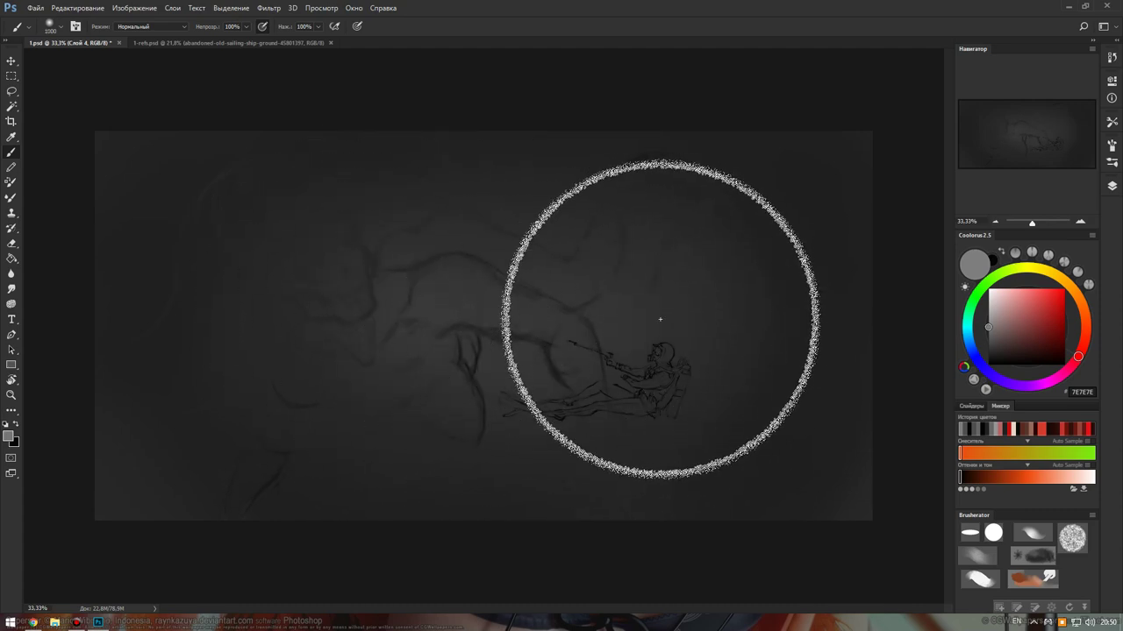
Darken the canvas's lower edge with near-black, then shrink the brush to 600.
key("x")
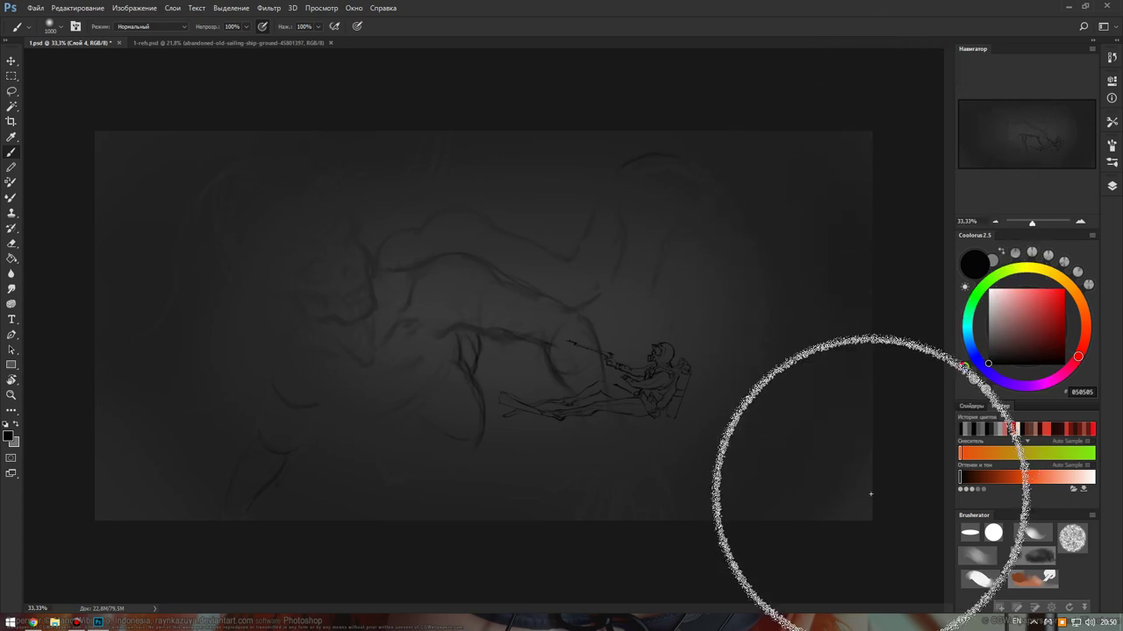
left_click_drag(870, 494, 240, 530)
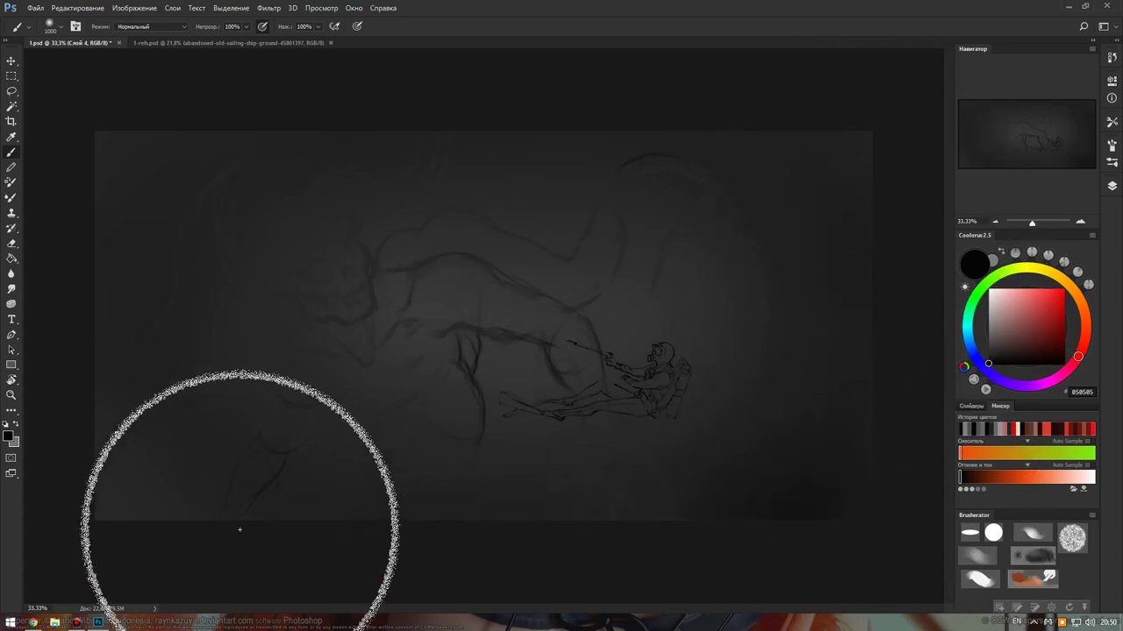
key("bracketleft")
key("bracketleft")
key("bracketleft")
key("bracketleft")
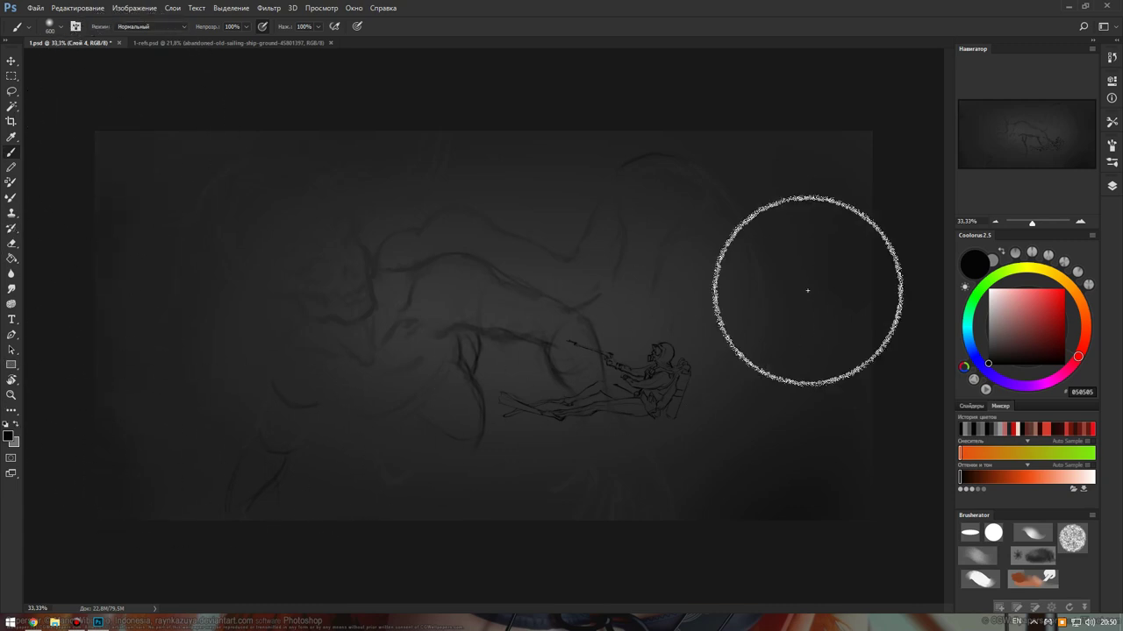
Reduce brush spacing to 6% and enlarge the brush to about 900.
left_click(1111, 144)
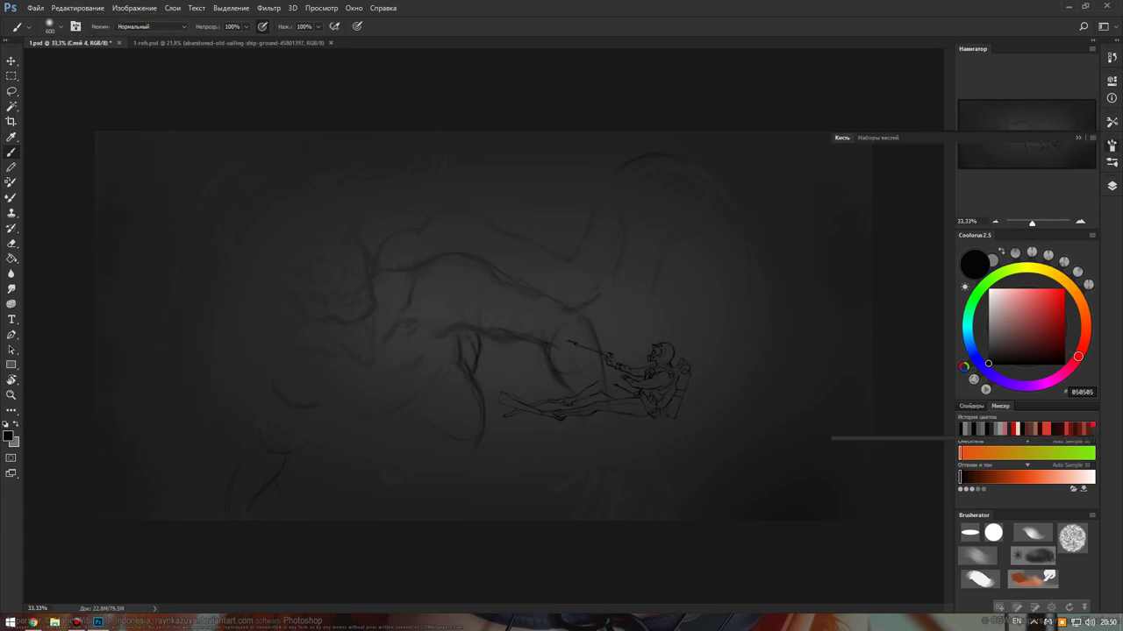
left_click_drag(939, 334, 928, 334)
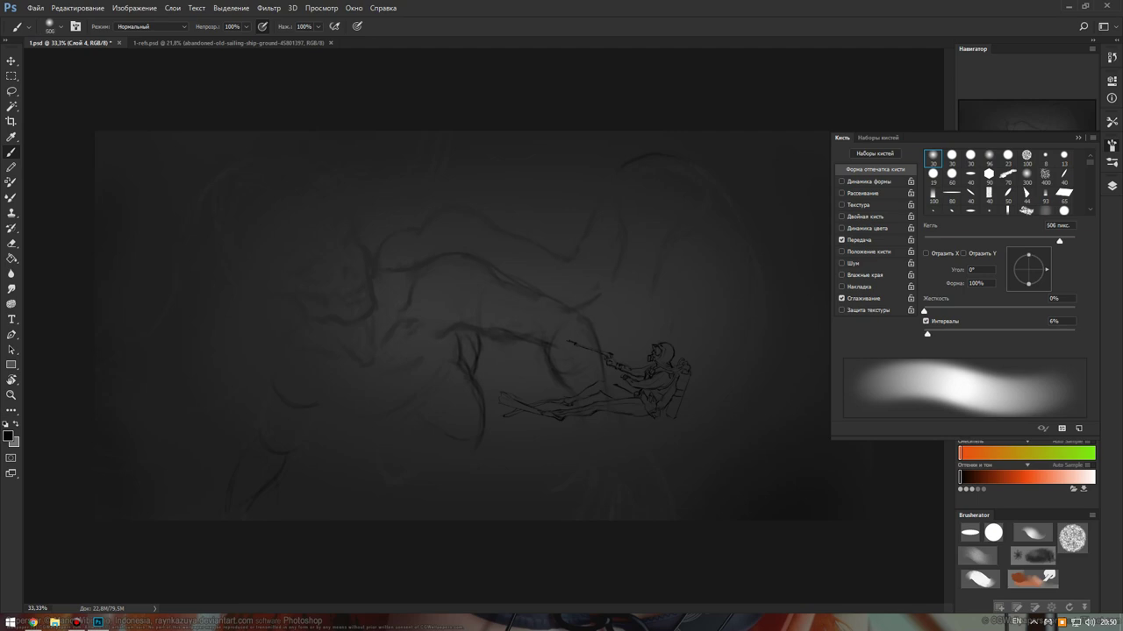
left_click(851, 84)
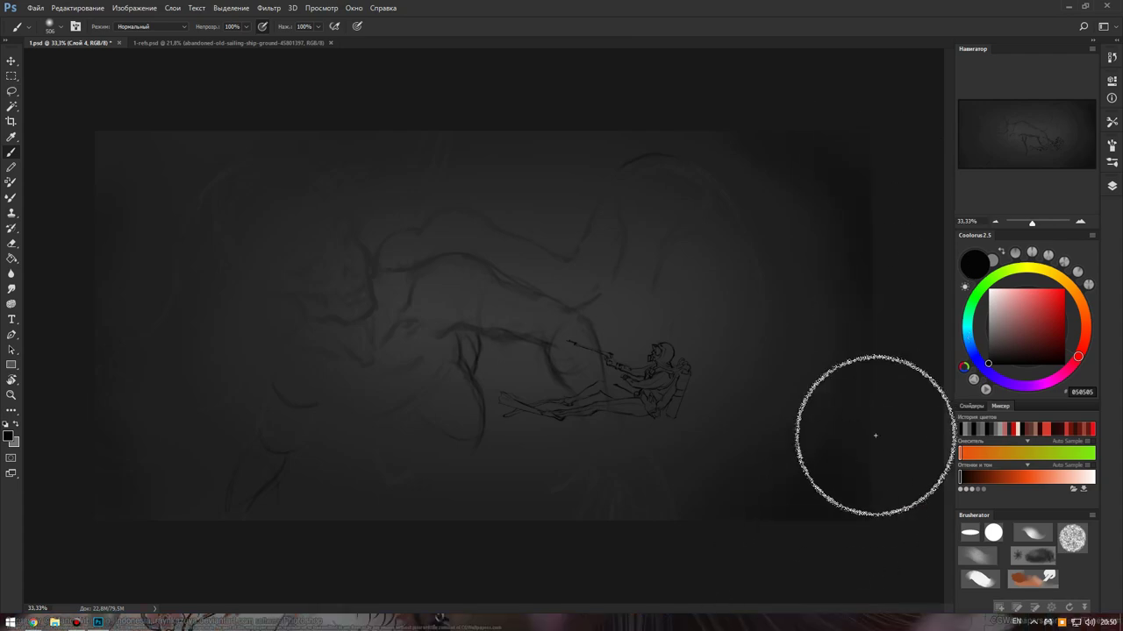
key("bracketright")
key("bracketright")
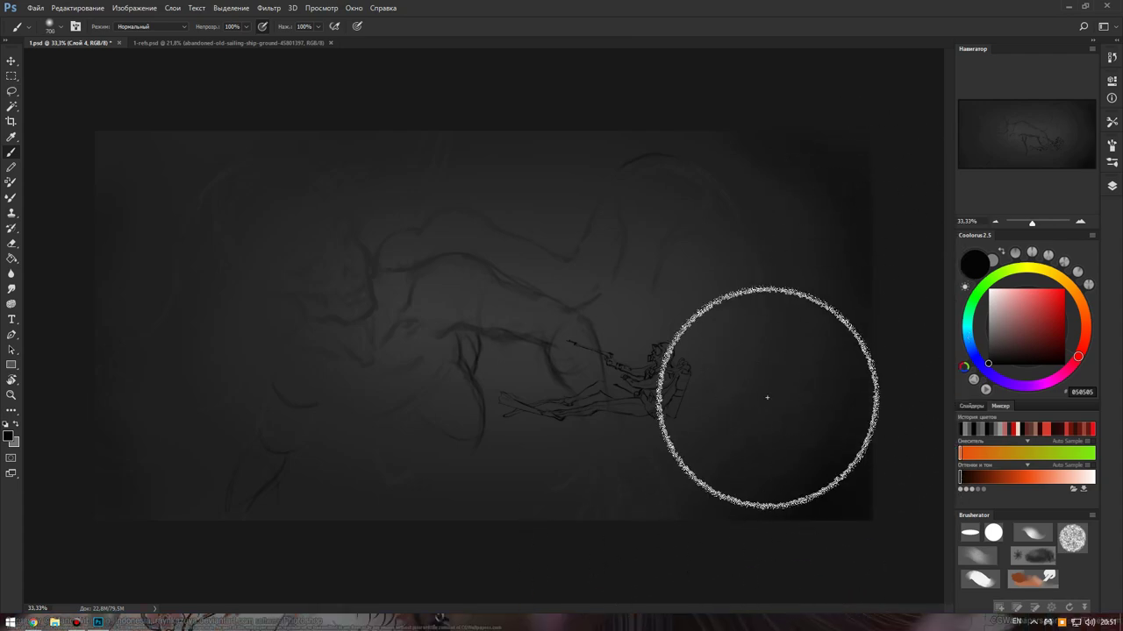
key("bracketright")
key("bracketright")
key("bracketright")
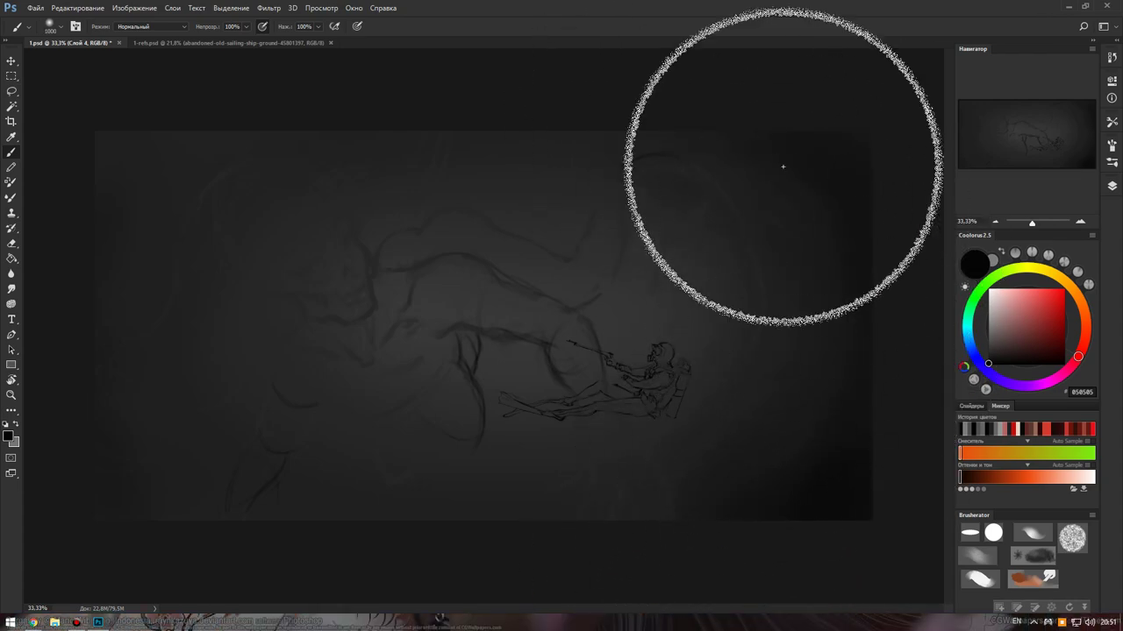
Lighten the water above-right of the diver and darken the upper-left canvas corner.
left_click_drag(768, 472, 672, 238)
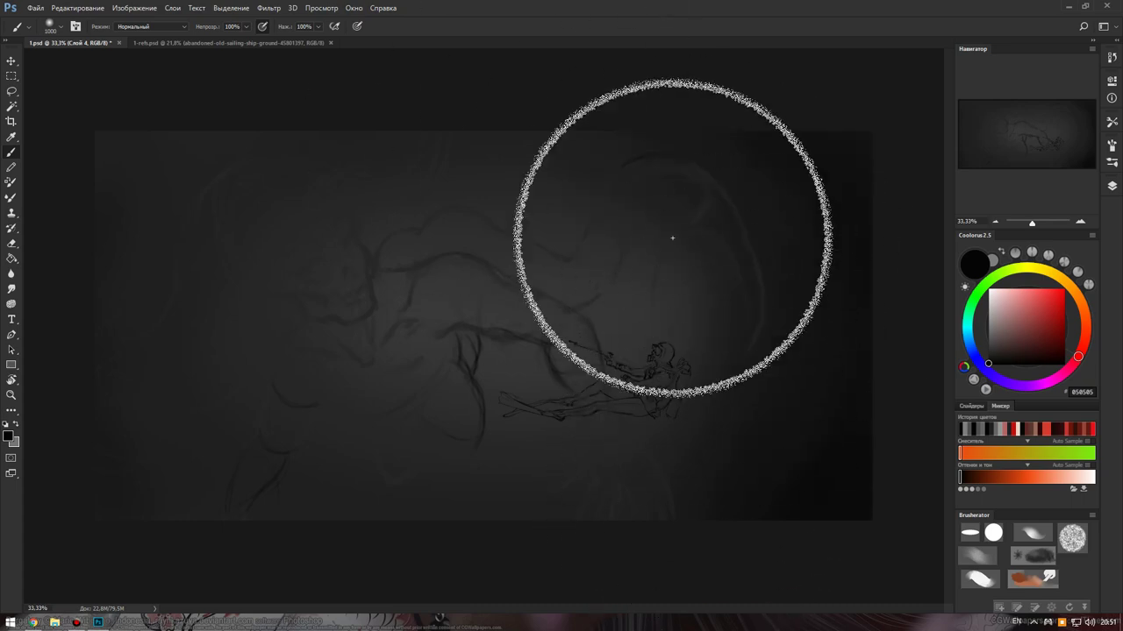
left_click(203, 169)
key("bracketleft")
key("bracketleft")
key("bracketleft")
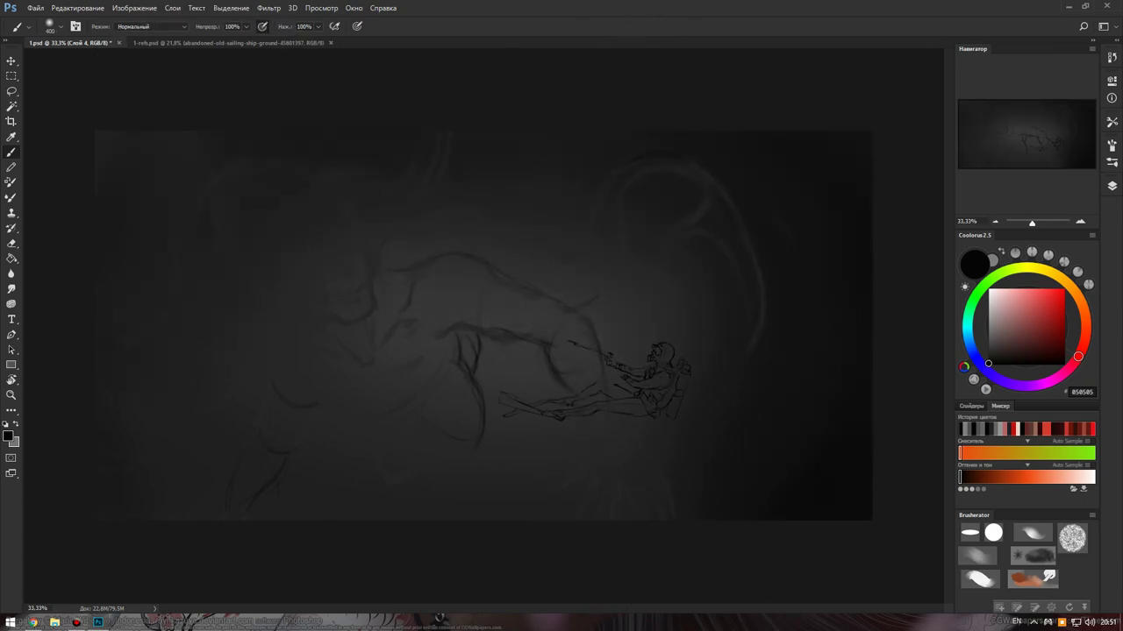
key("bracketright")
key("bracketright")
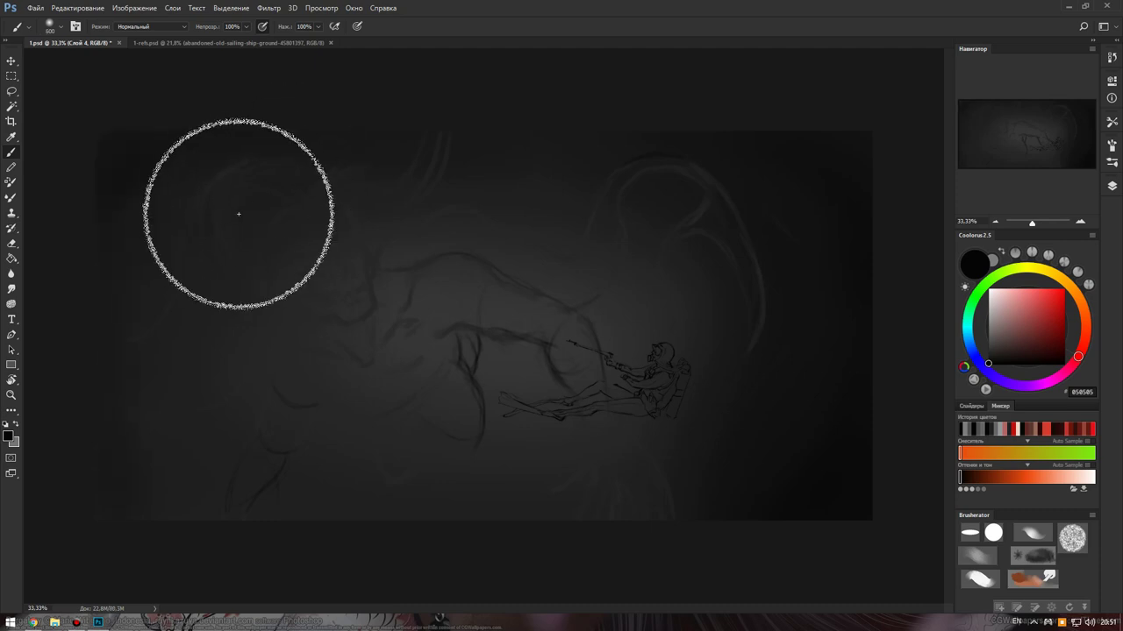
key("bracketright")
key("bracketright")
key("bracketright")
key("bracketleft")
key("bracketleft")
key("bracketleft")
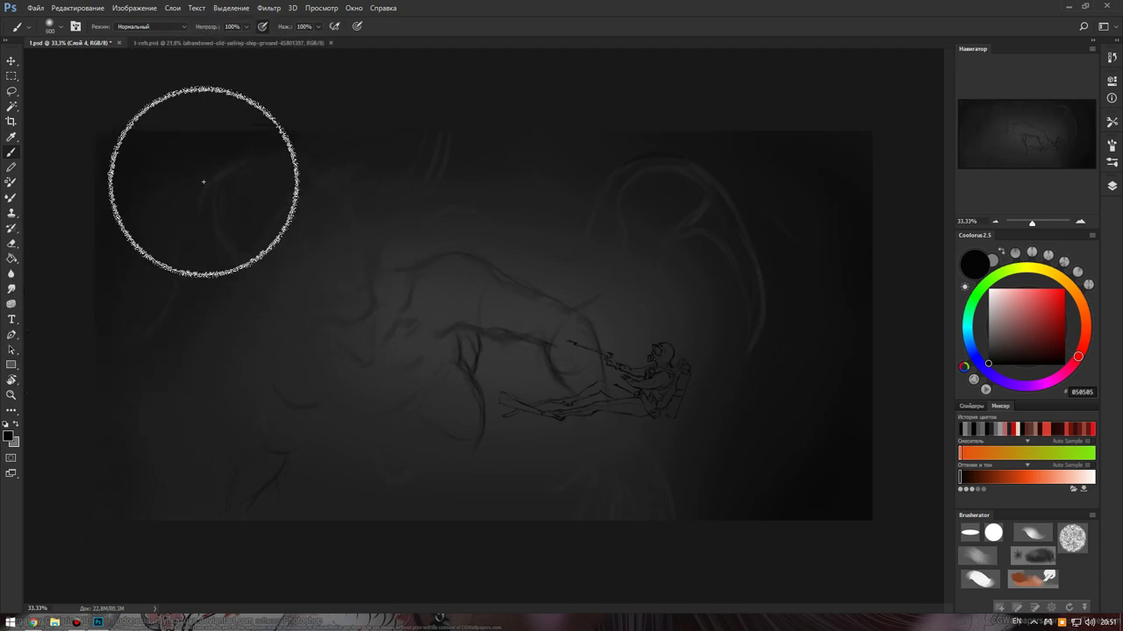
key("bracketleft")
key("bracketleft")
key("bracketleft")
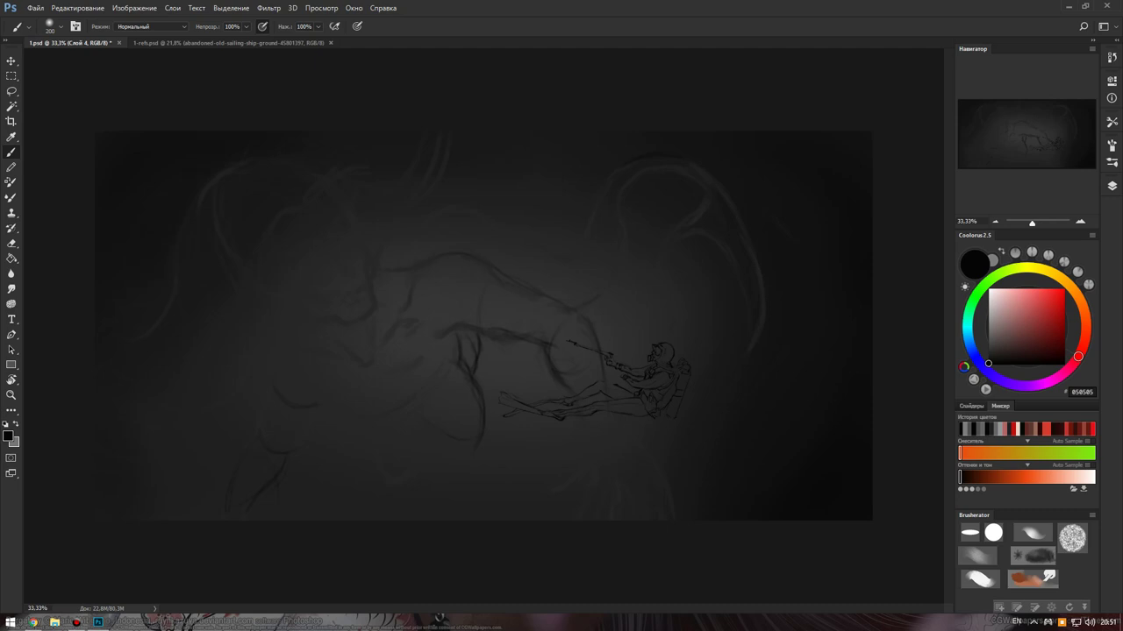
key("bracketright")
key("bracketright")
key("bracketright")
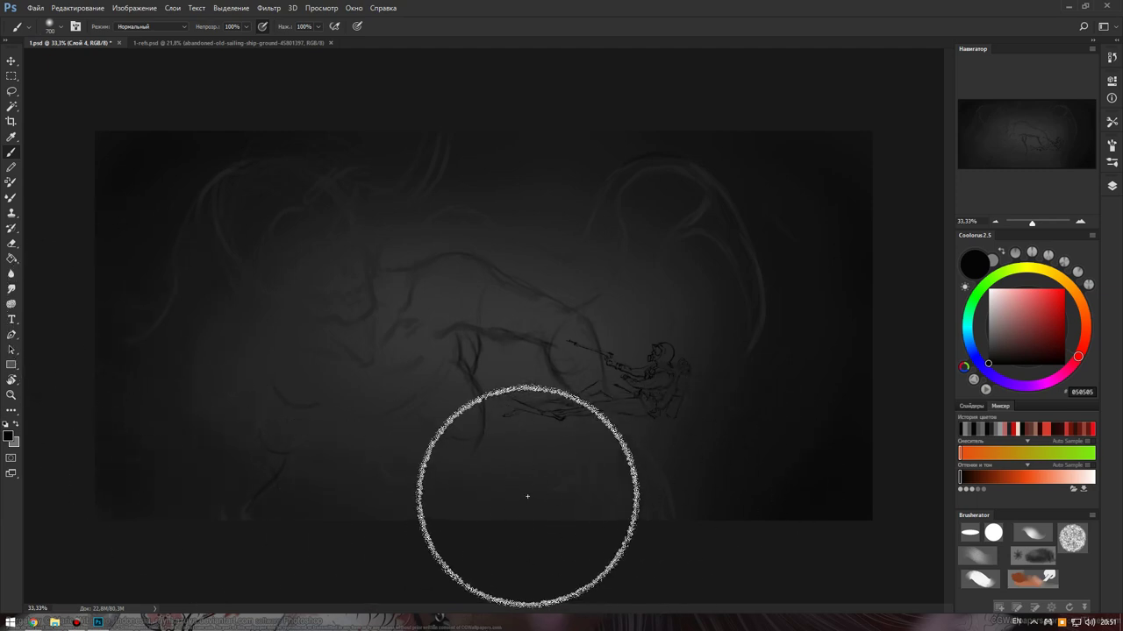
Pick mid grey 7E7E7E and enlarge the brush to about 1200 px.
left_click(555, 478, "alt")
key("bracketright")
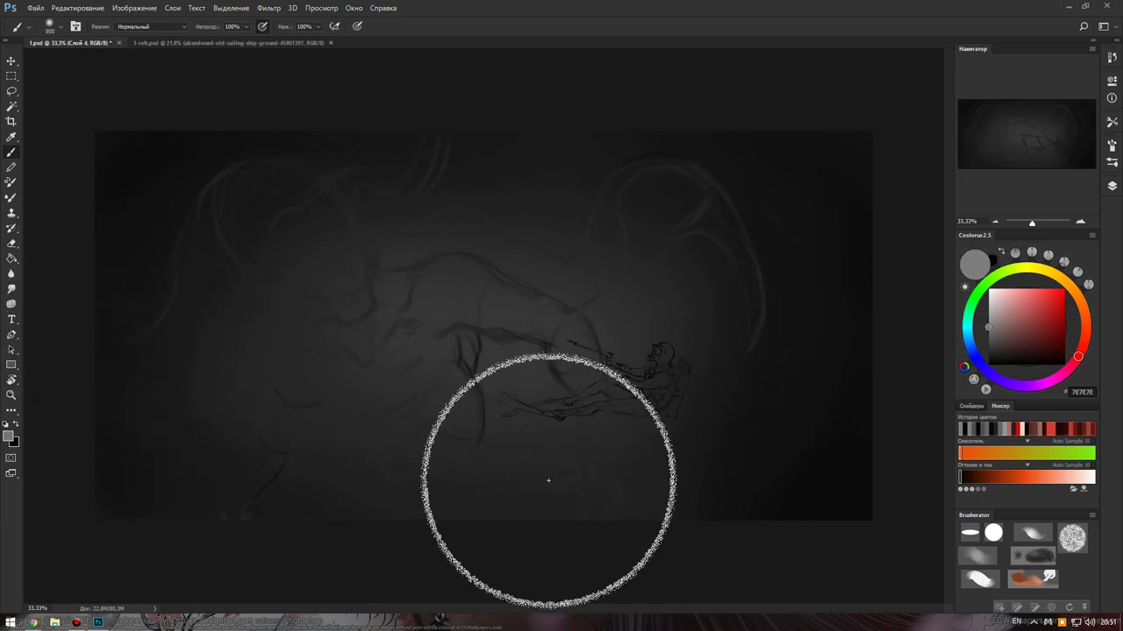
key("bracketright")
key("bracketright")
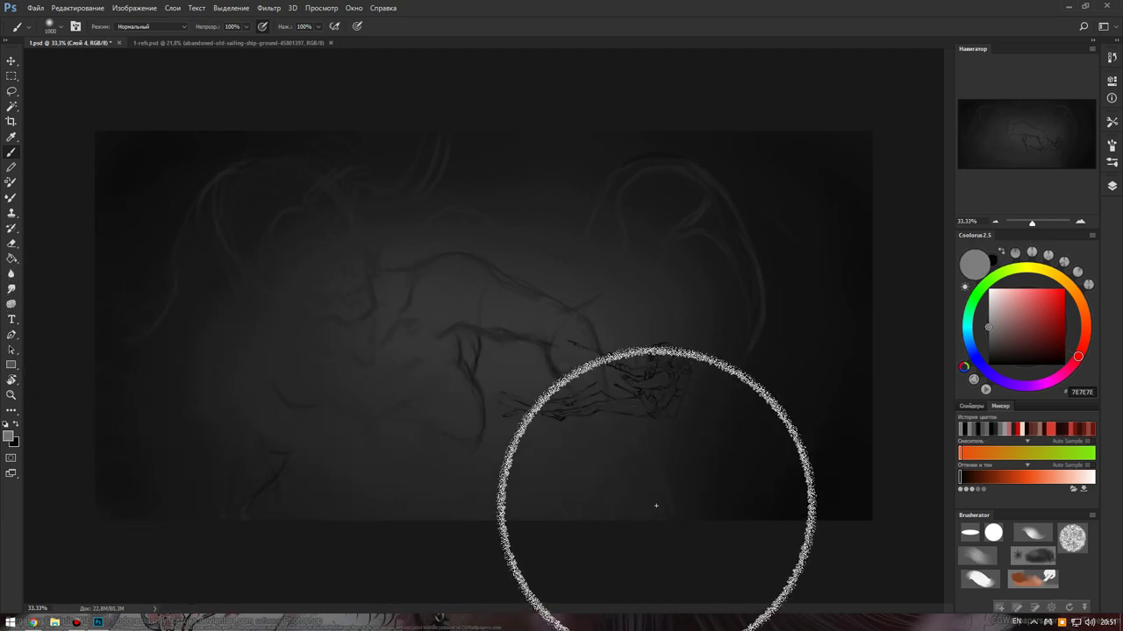
key("bracketright")
key("bracketright")
key("bracketright")
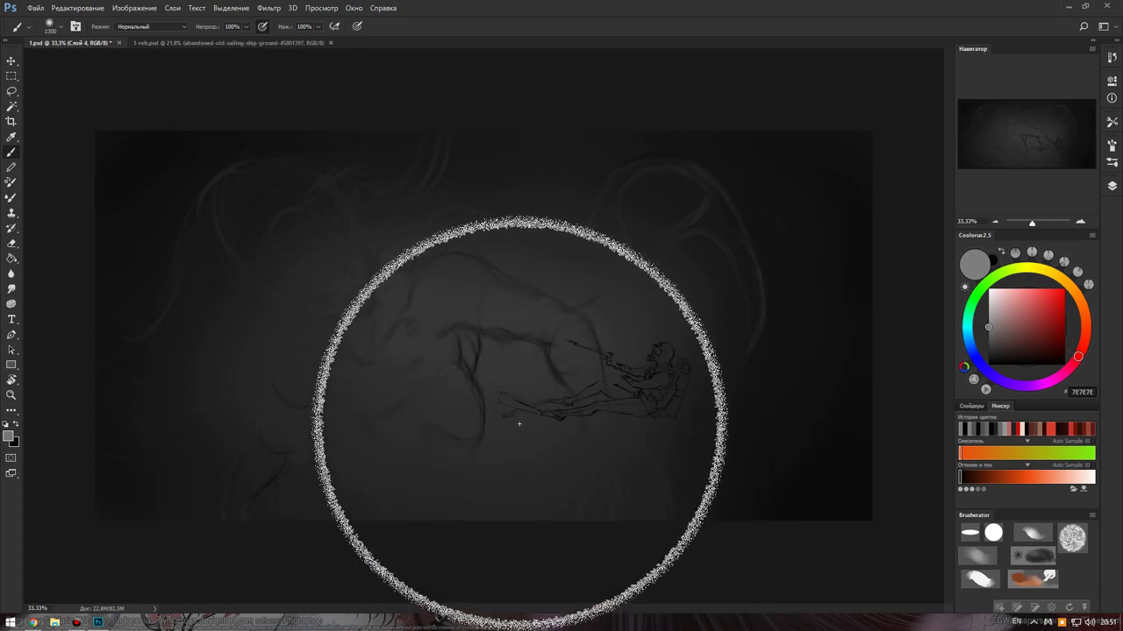
Flatten the brush tip into a tilted ellipse and shrink it to a much smaller size.
right_click(524, 377)
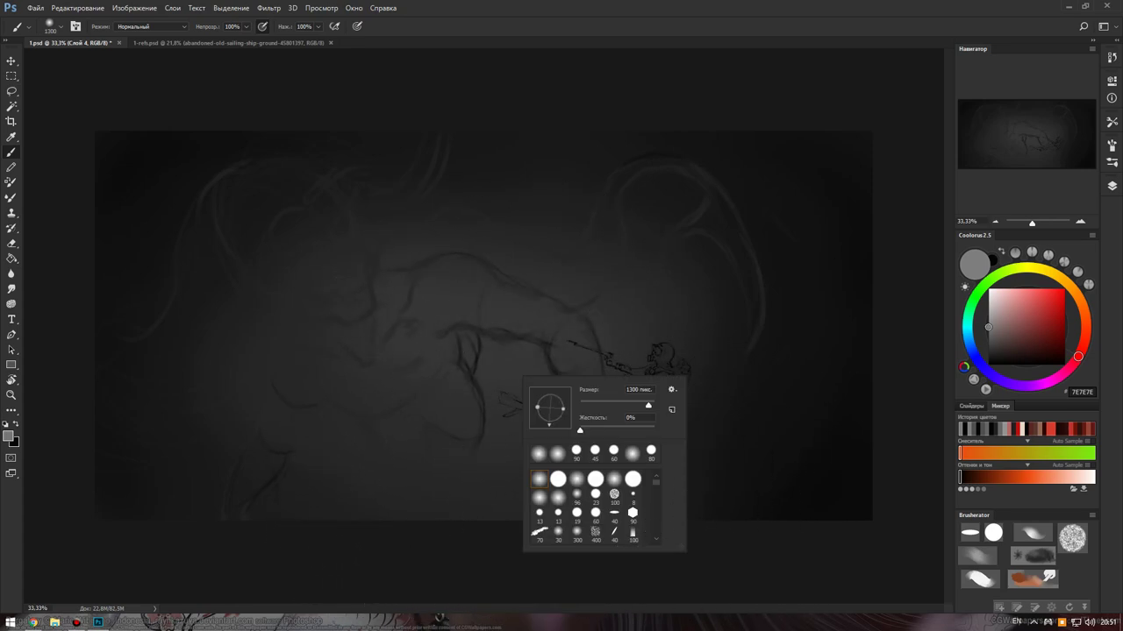
left_click_drag(563, 407, 533, 409)
left_click(661, 138)
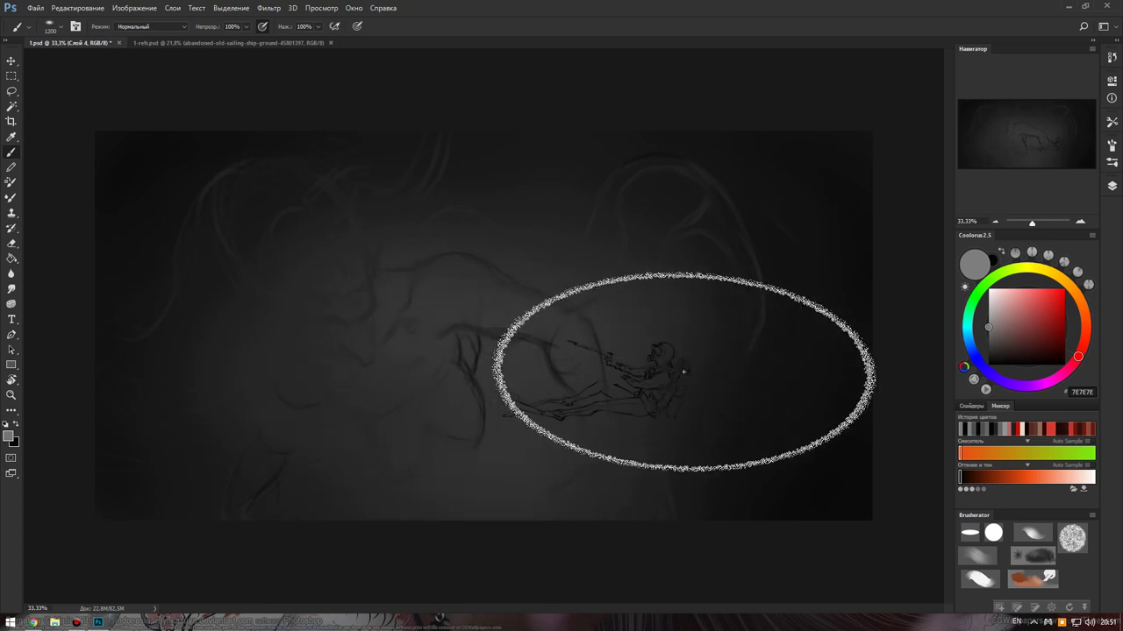
key("bracketleft")
key("bracketleft")
key("bracketleft")
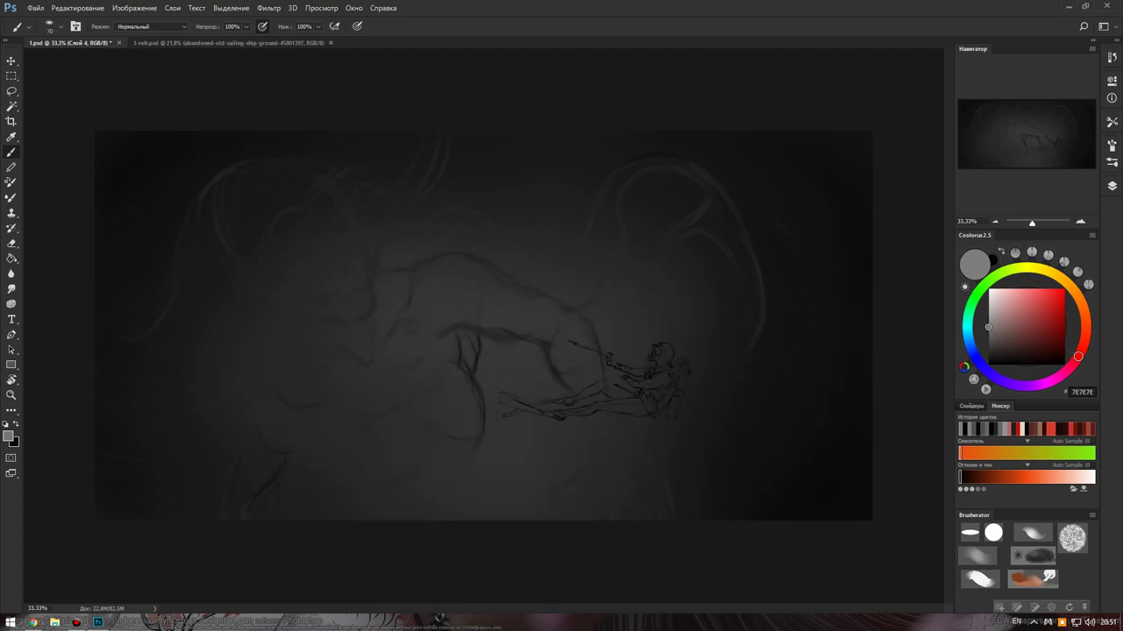
key("bracketright")
key("bracketright")
key("bracketright")
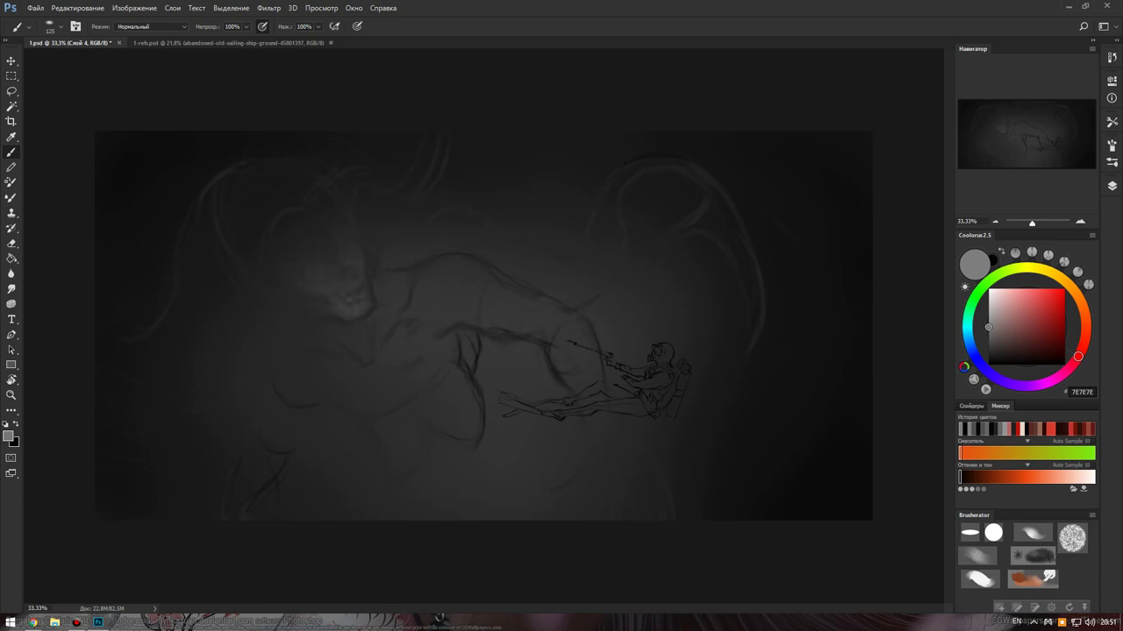
Dab soft lighter grey below the monster's arm and on its shoulder, resizing the brush.
key("bracketleft")
key("bracketleft")
key("bracketleft")
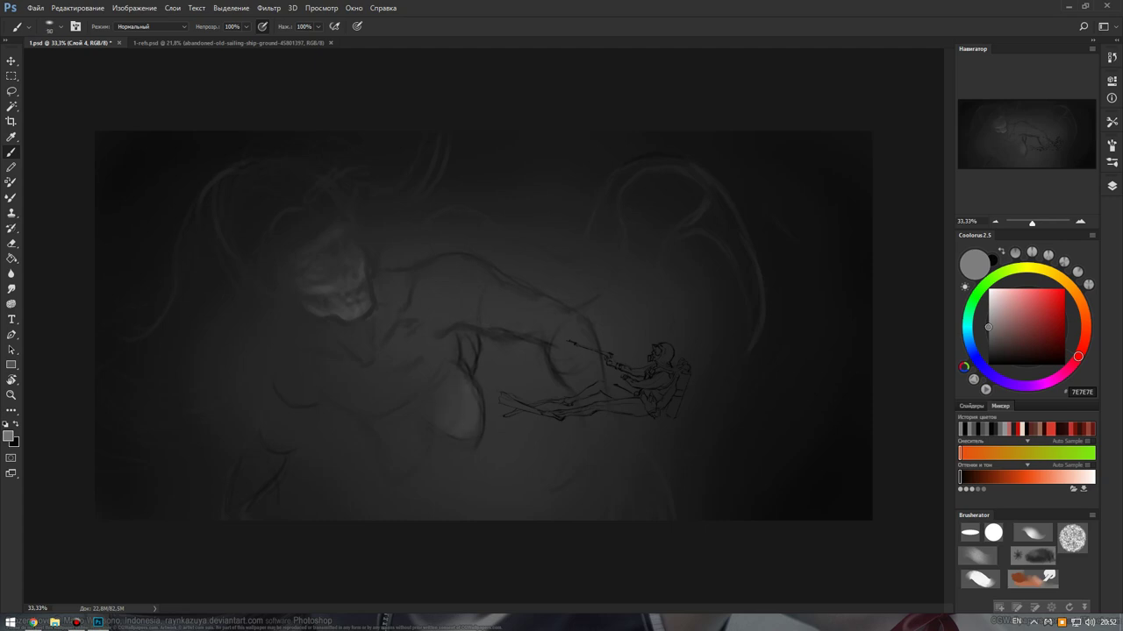
left_click(471, 432)
left_click_drag(421, 454, 407, 470)
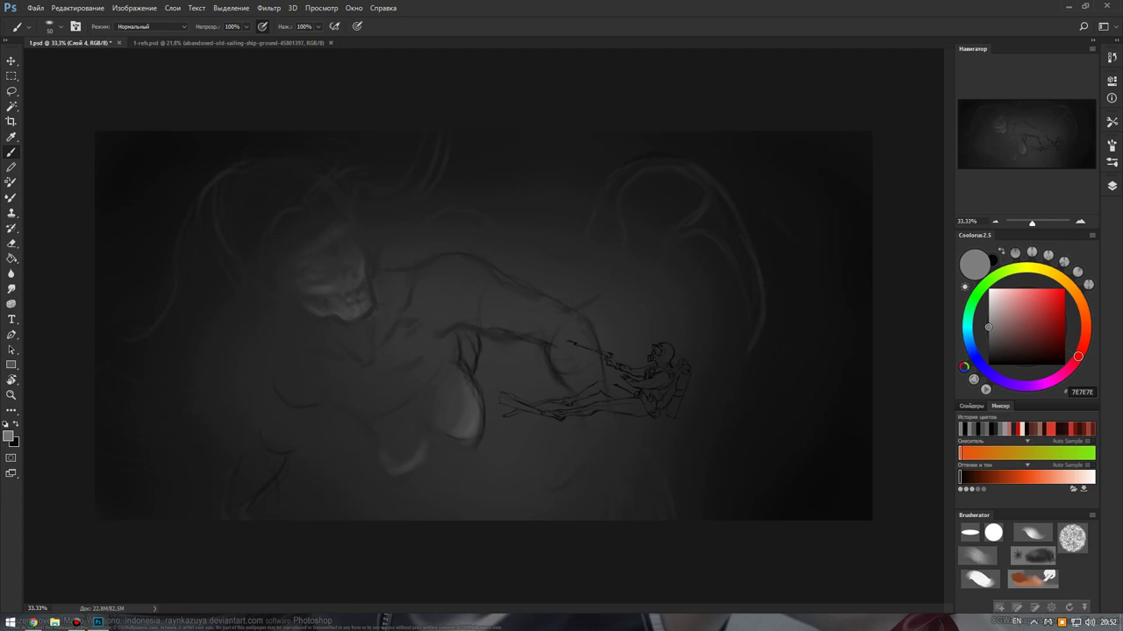
key("bracketright")
key("bracketright")
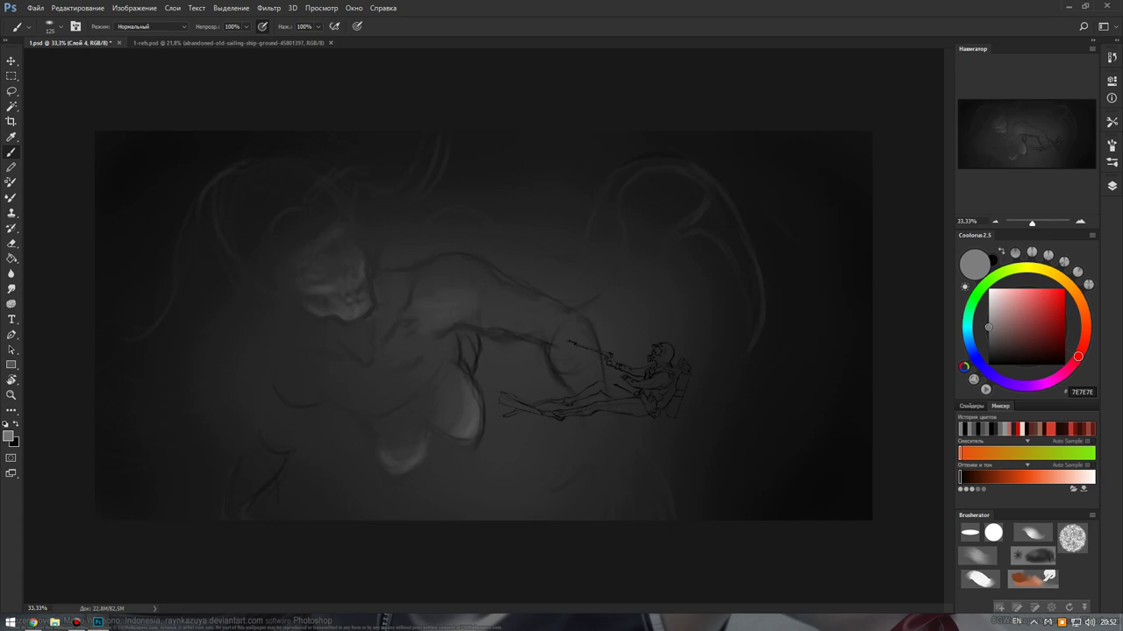
left_click(450, 298)
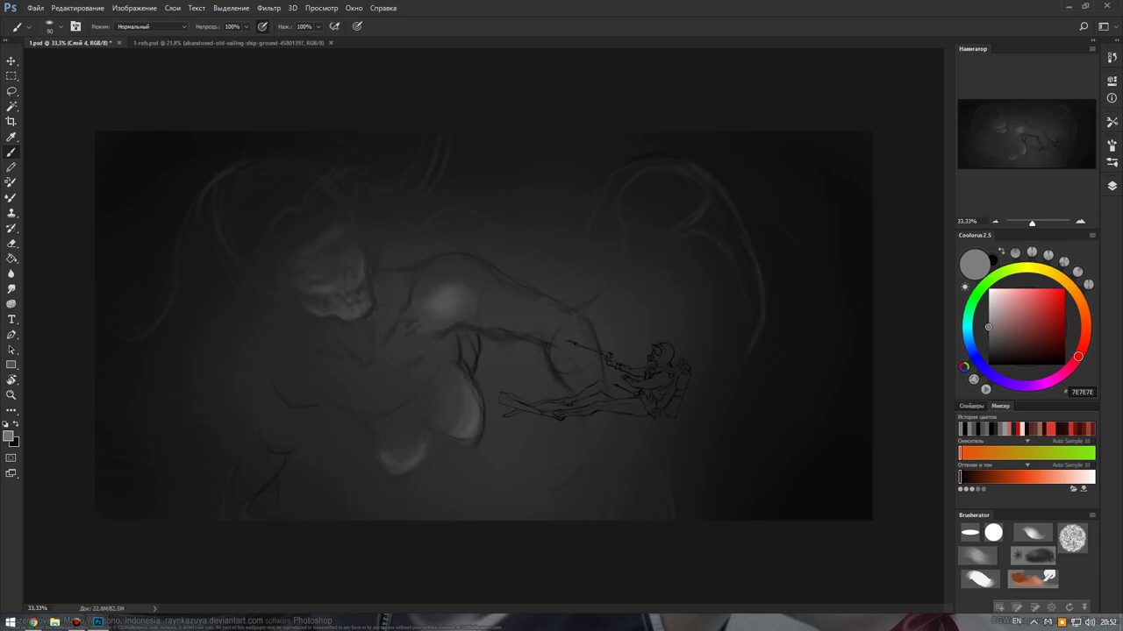
key("bracketright")
key("bracketright")
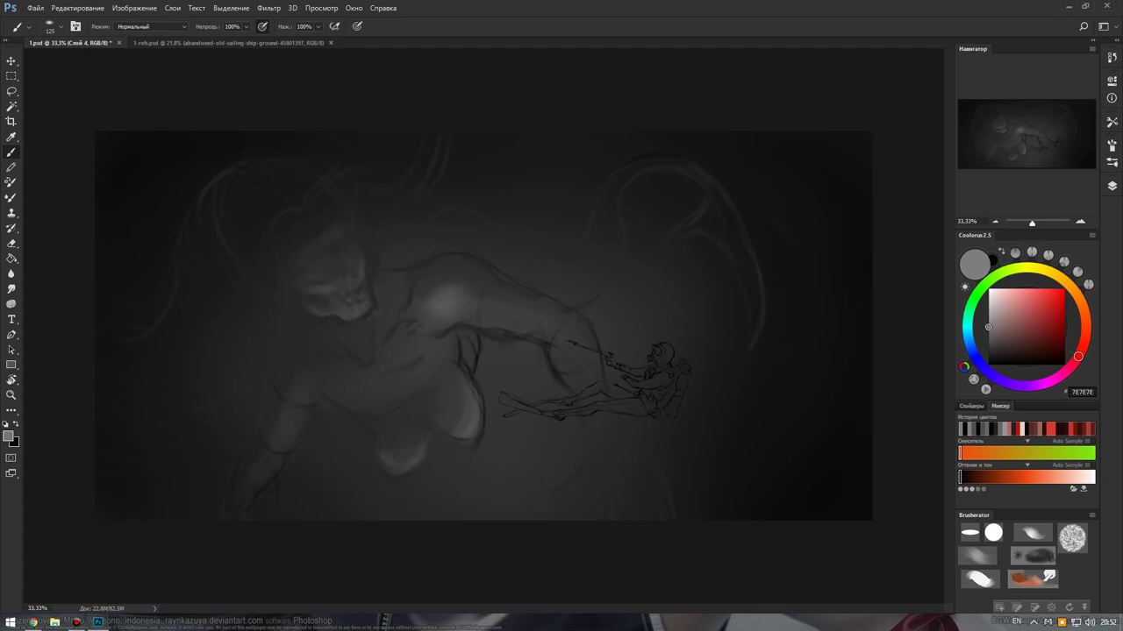
key("bracketleft")
key("bracketleft")
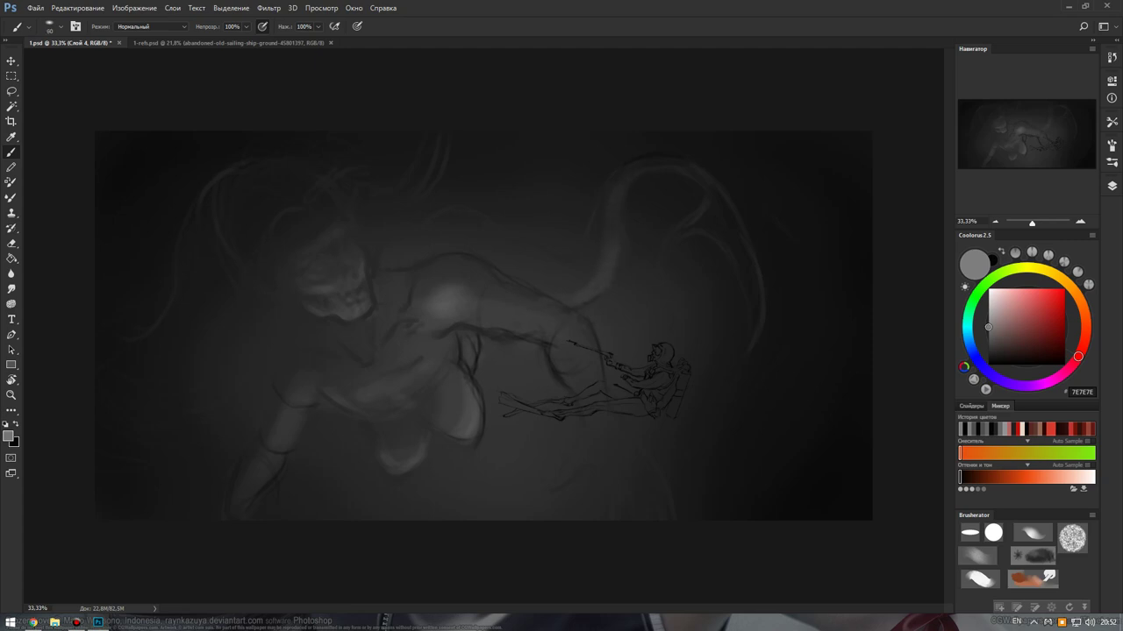
Lighten the top edge of the monster's head with a single brush mark.
scroll(492, 323, "down", 2)
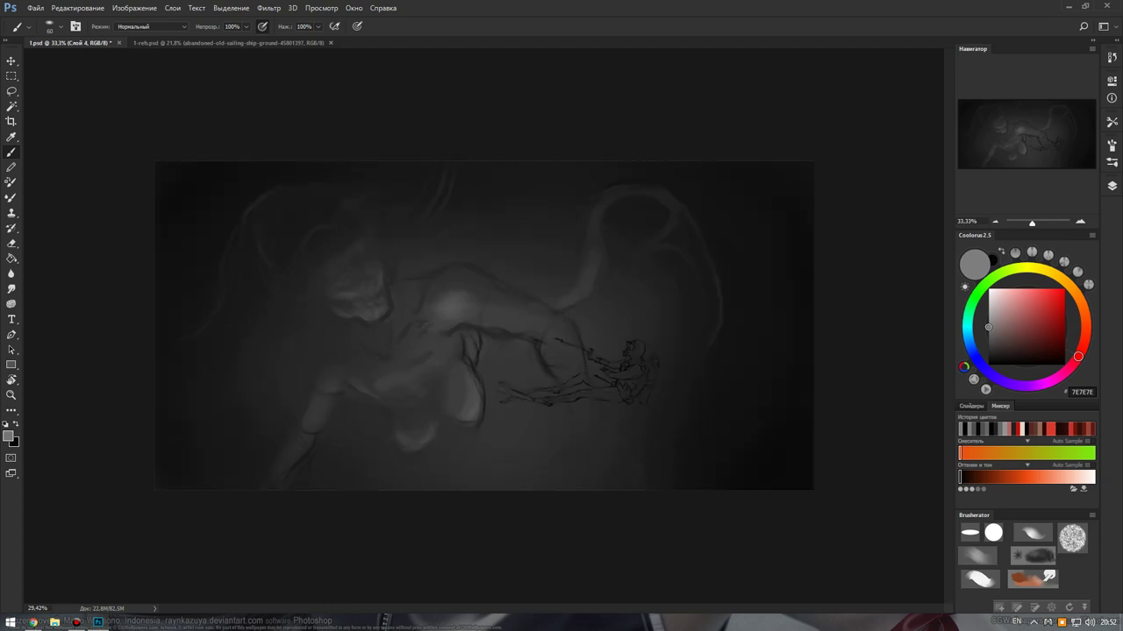
scroll(485, 325, "down", 3)
scroll(485, 324, "up", 3)
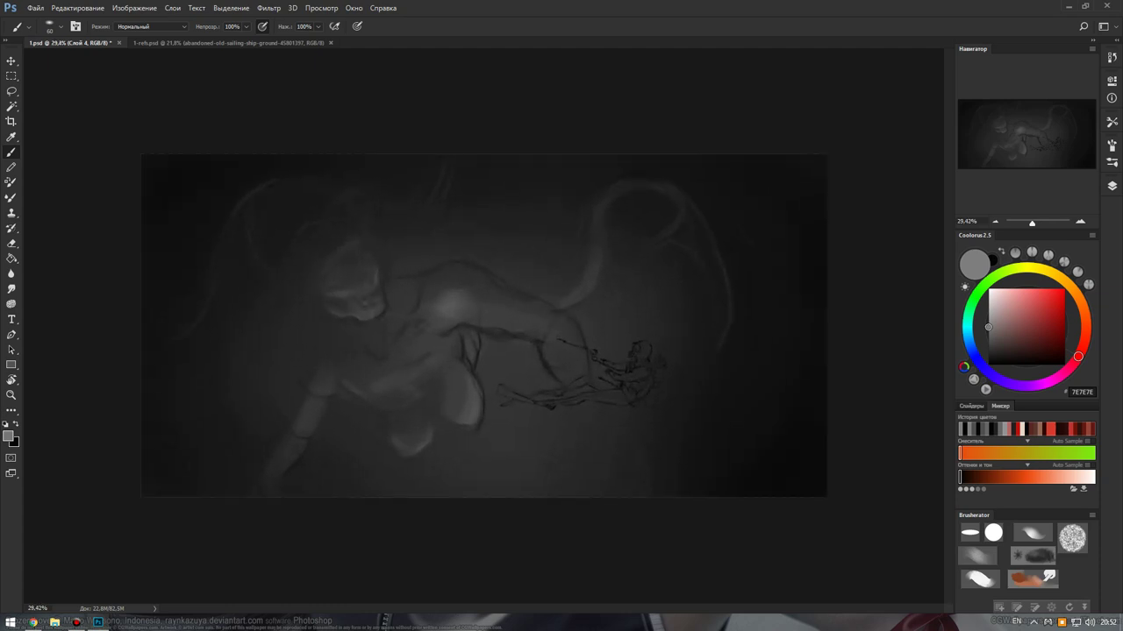
scroll(486, 321, "up", 2)
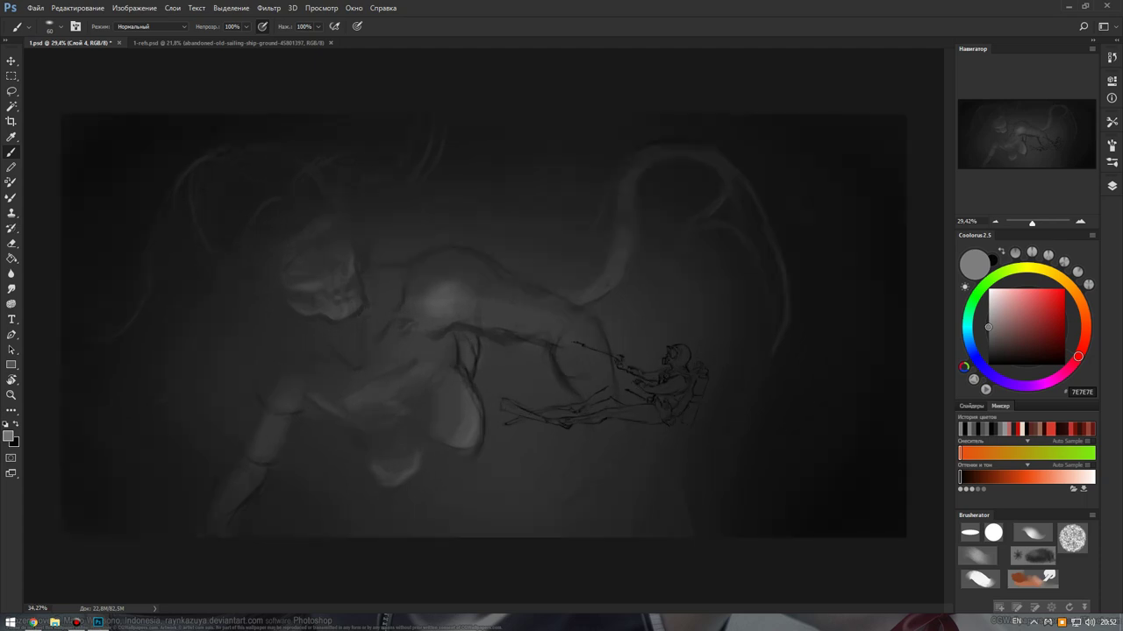
scroll(486, 321, "up", 2)
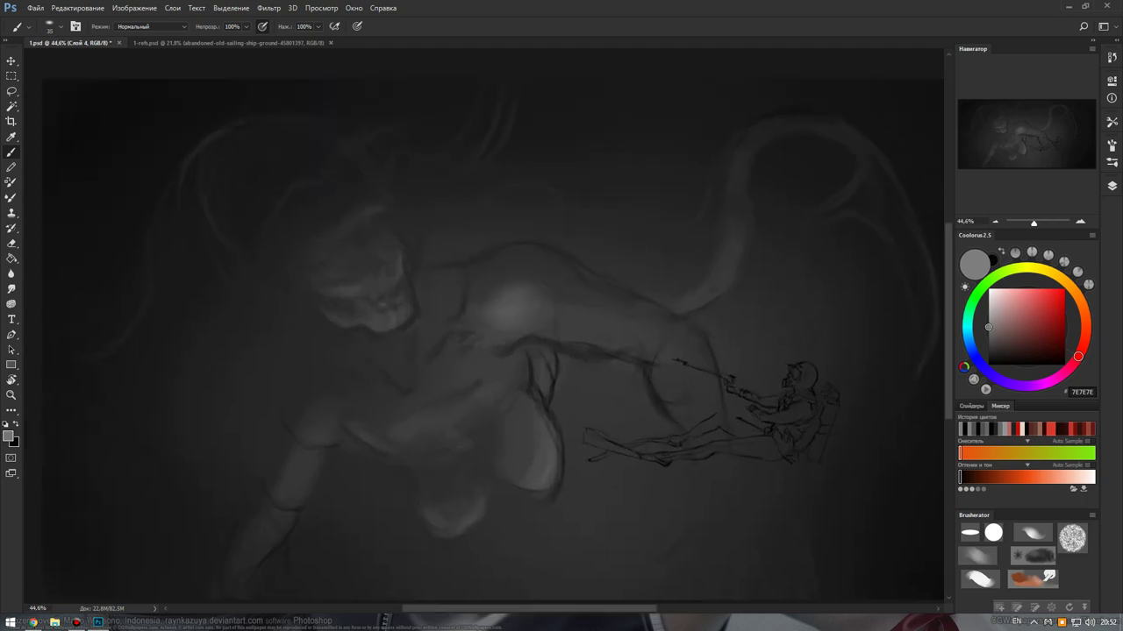
left_click(367, 224)
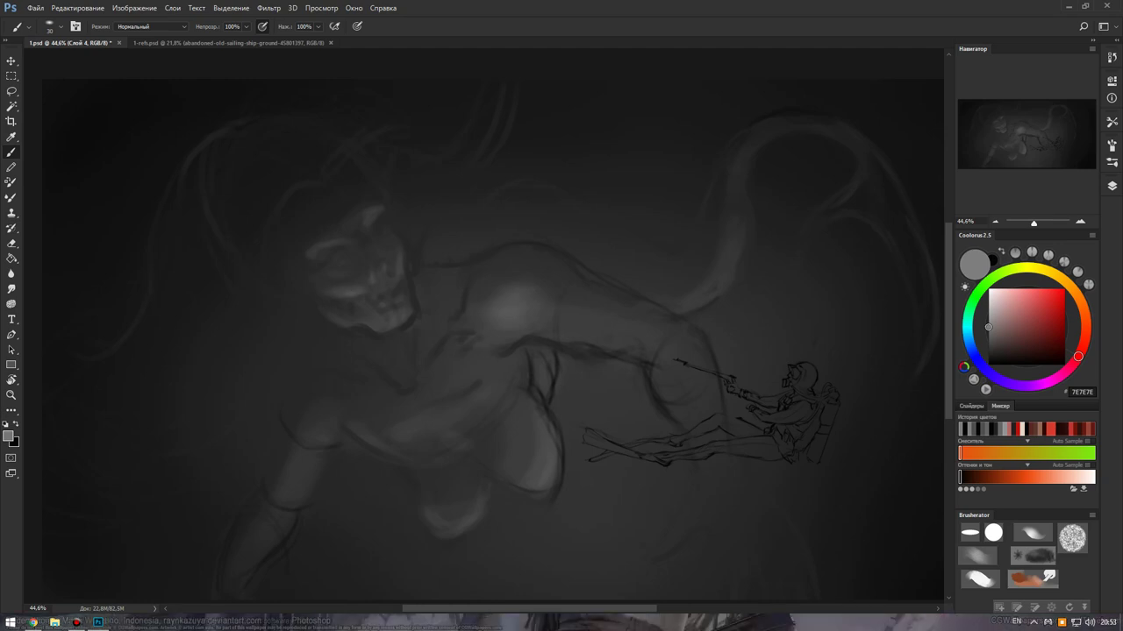
Zoom out, then in the Layers panel hide Слой 3 and show Слой 4 again.
scroll(491, 334, "down", 2)
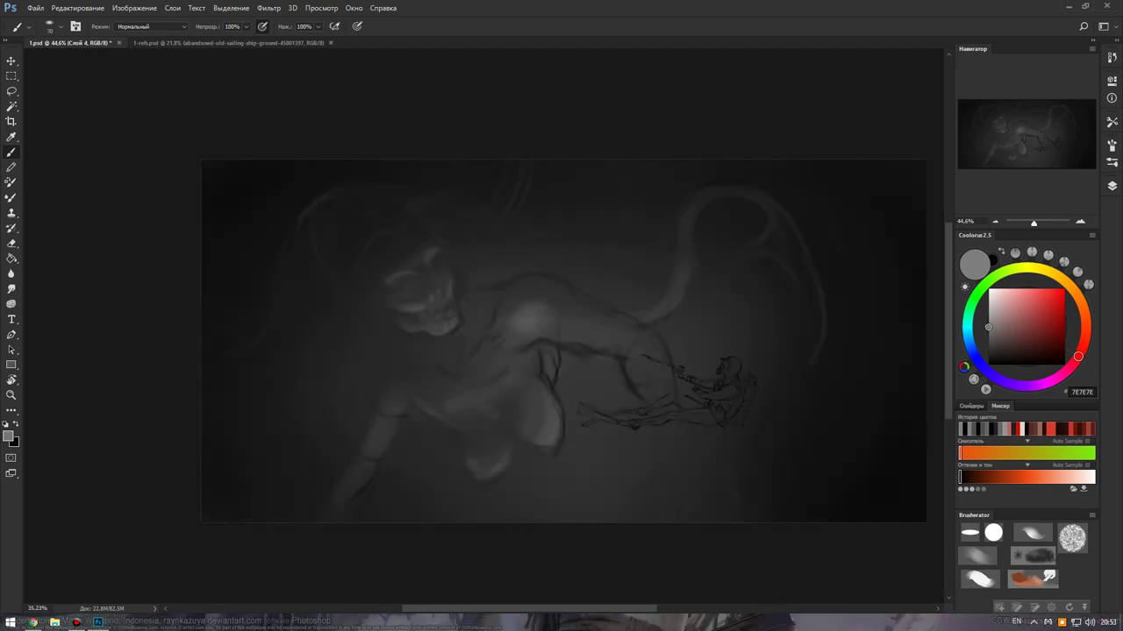
scroll(341, 297, "down", 3)
key("F7")
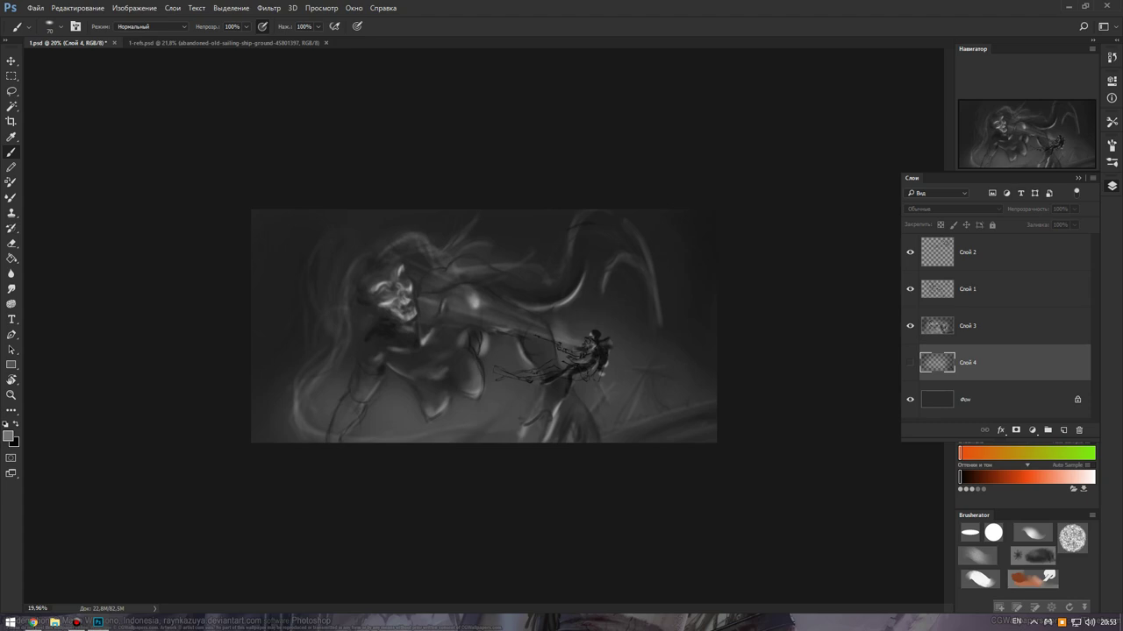
left_click(909, 326)
left_click(910, 362)
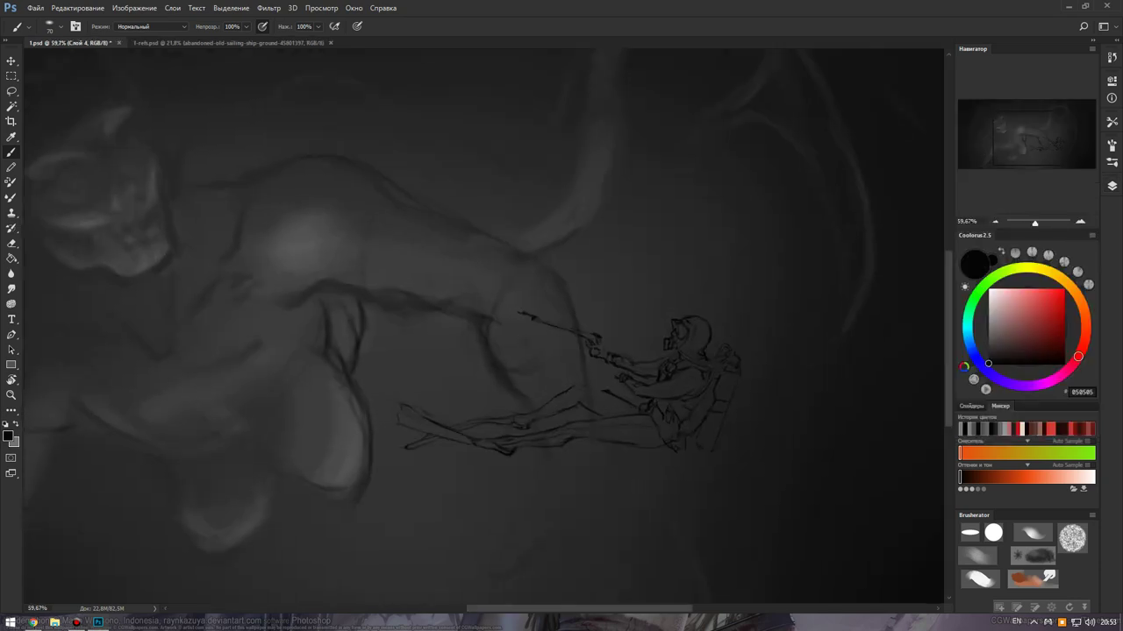
Paint the diver's helmet, torso, arm, gun hand, legs and tank solid dark with a smaller brush.
key("bracketleft")
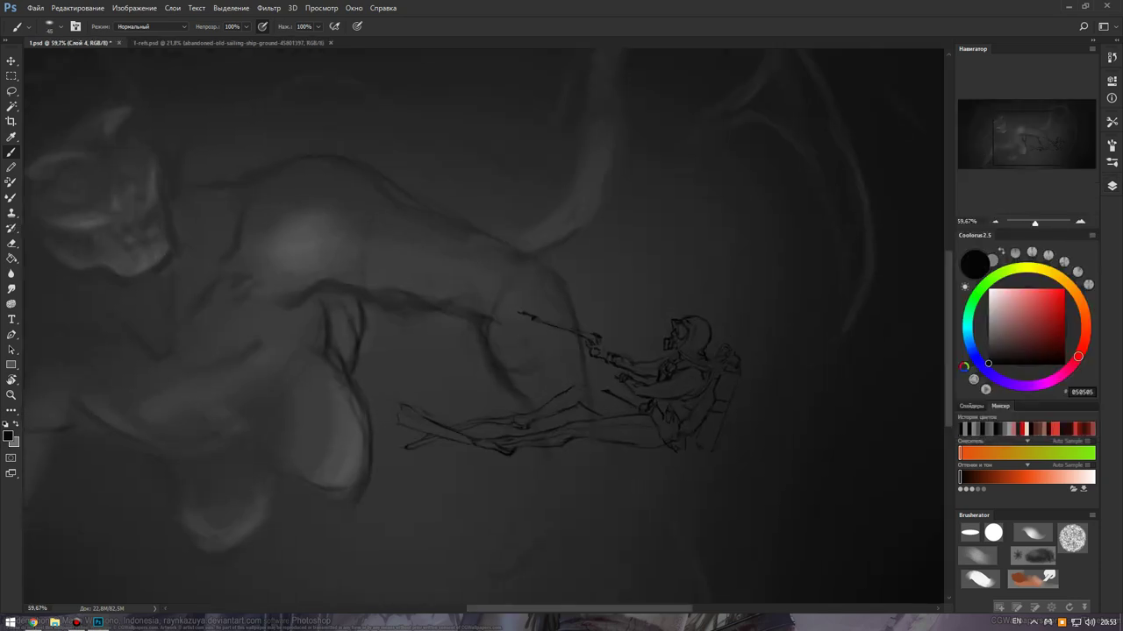
mouse_move(687, 328)
left_mouse_down()
mouse_move(705, 350)
mouse_move(671, 400)
mouse_move(630, 391)
left_mouse_up()
left_click_drag(710, 370, 687, 389)
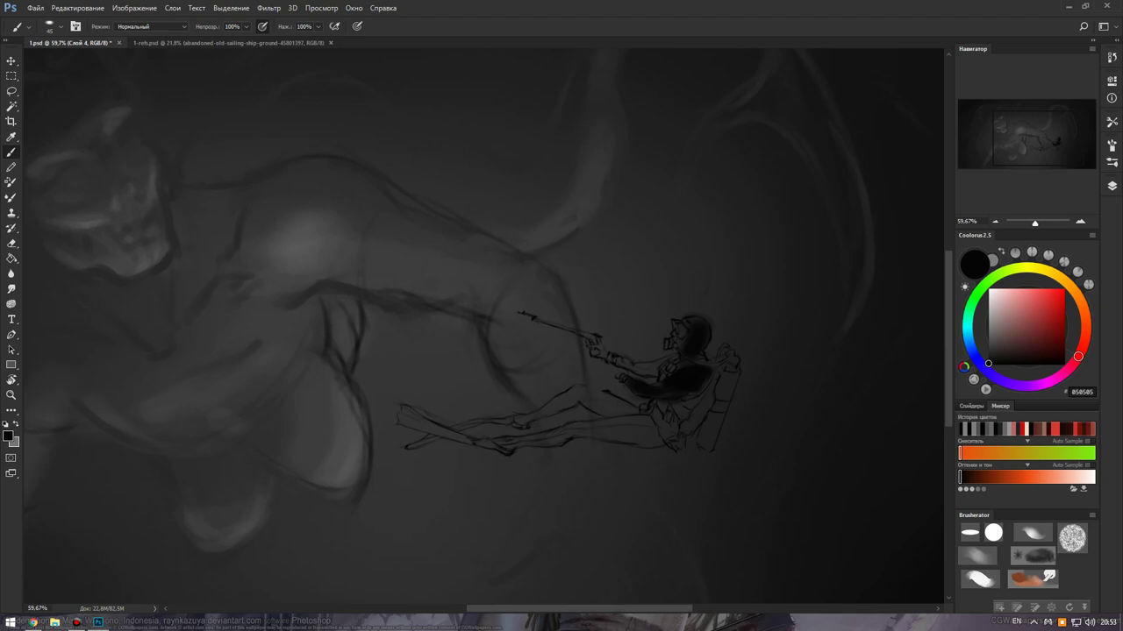
left_click_drag(658, 363, 623, 367)
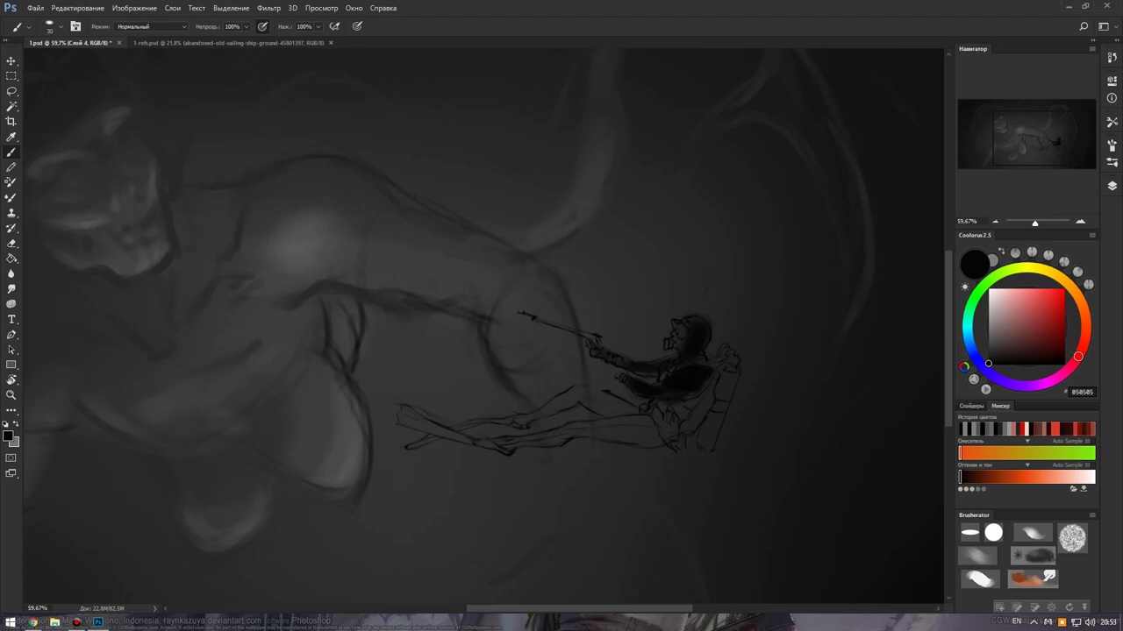
key("bracketleft")
key("bracketleft")
key("bracketleft")
mouse_move(584, 333)
left_mouse_down()
mouse_move(600, 338)
mouse_move(609, 363)
left_mouse_up()
mouse_move(700, 357)
left_mouse_down()
mouse_move(711, 386)
mouse_move(677, 414)
mouse_move(649, 399)
mouse_move(672, 448)
mouse_move(714, 391)
mouse_move(707, 421)
left_mouse_up()
left_click_drag(728, 382, 709, 441)
Switch to grey and add light rim strokes along the tank and shoulder.
key("x")
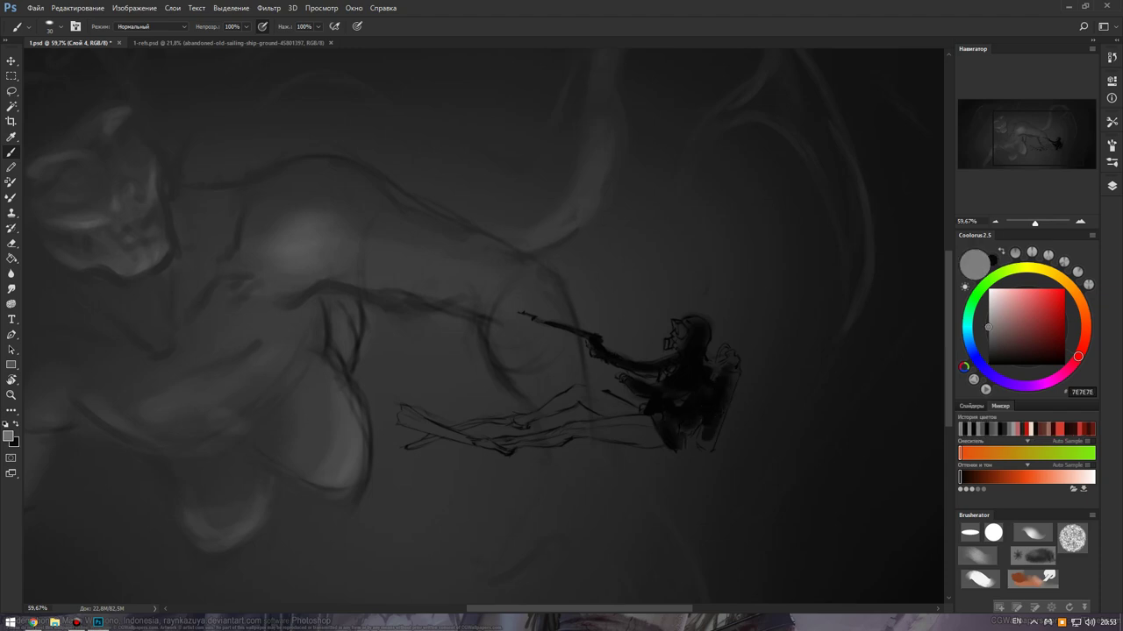
mouse_move(720, 384)
left_mouse_down()
mouse_move(716, 396)
mouse_move(735, 366)
left_mouse_up()
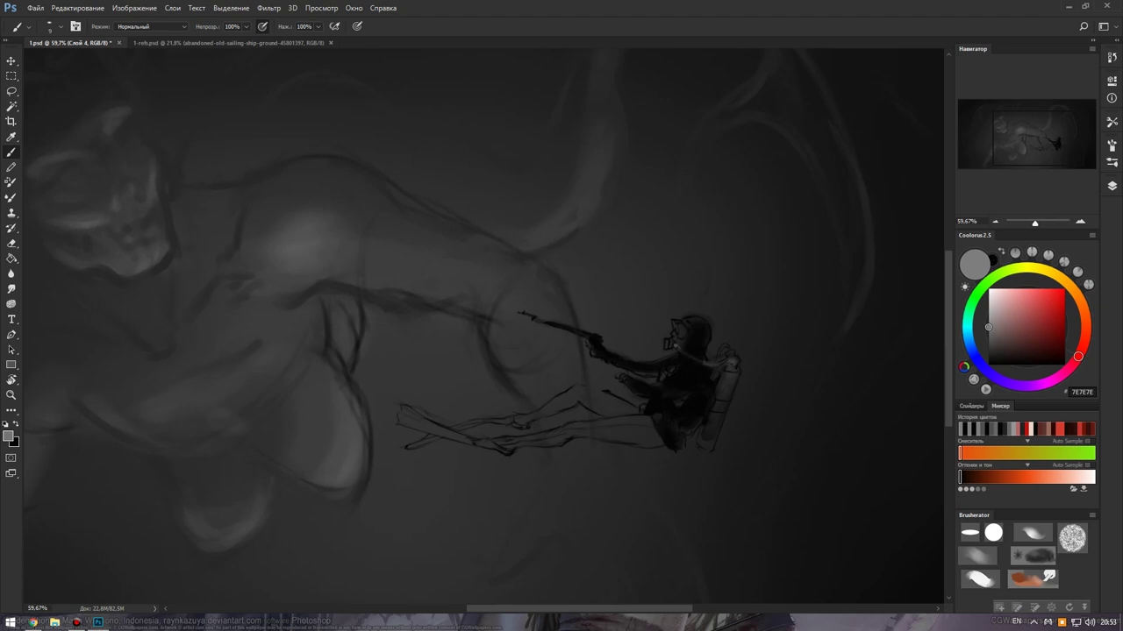
left_click_drag(715, 358, 718, 371)
Shade the underside of the diver's legs and the left fin near-black.
scroll(702, 389, "up", 2)
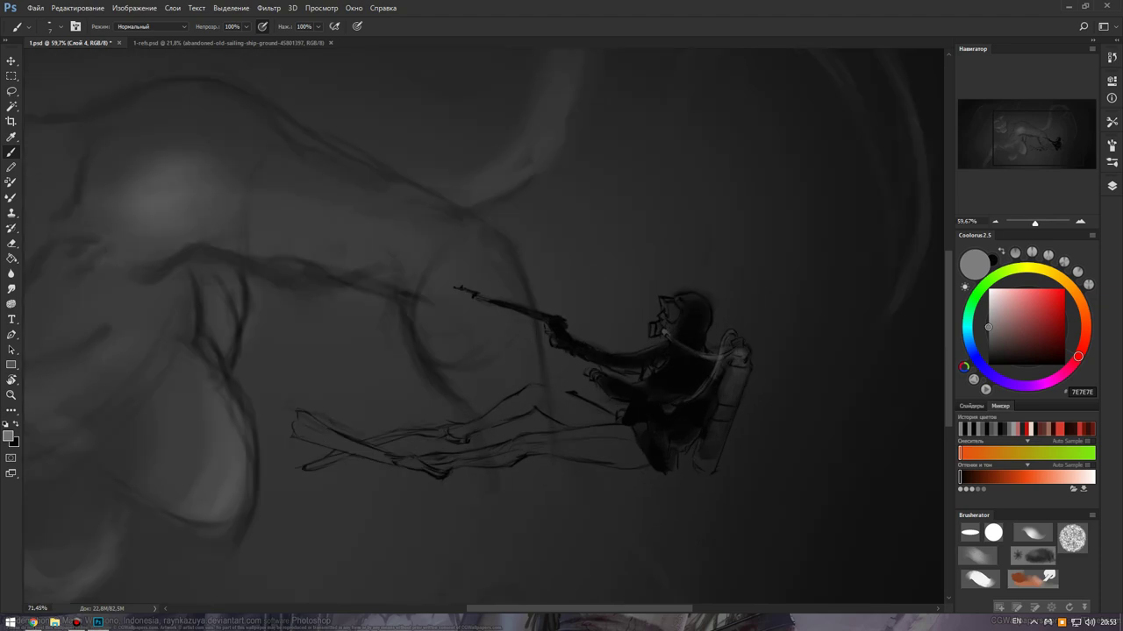
scroll(702, 388, "up", 2)
scroll(702, 389, "up", 2)
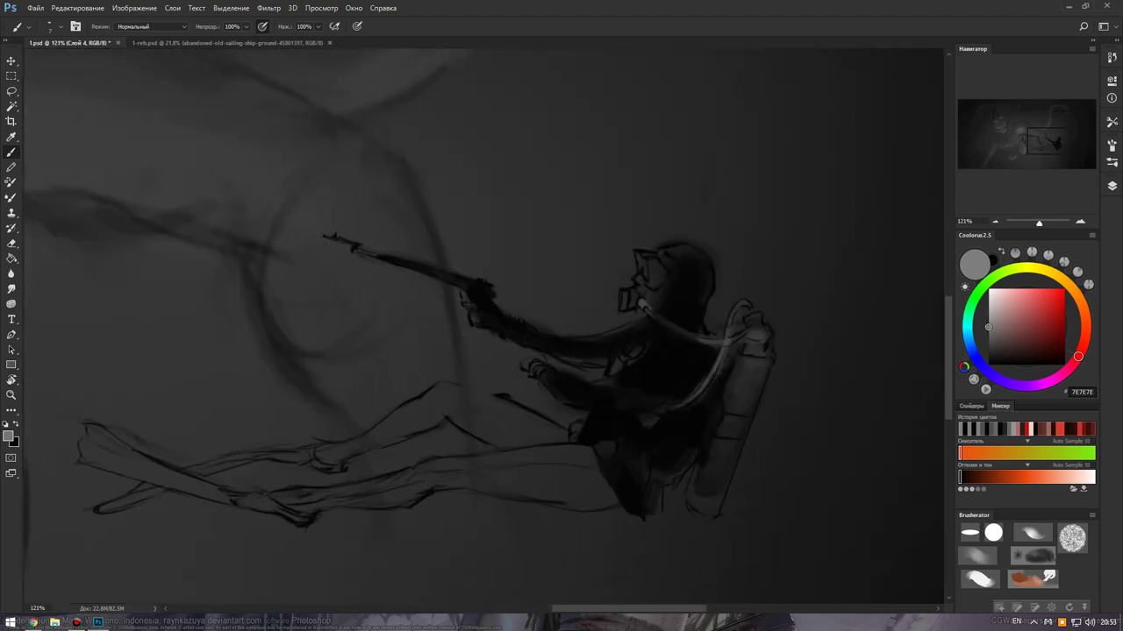
scroll(702, 388, "down", 3)
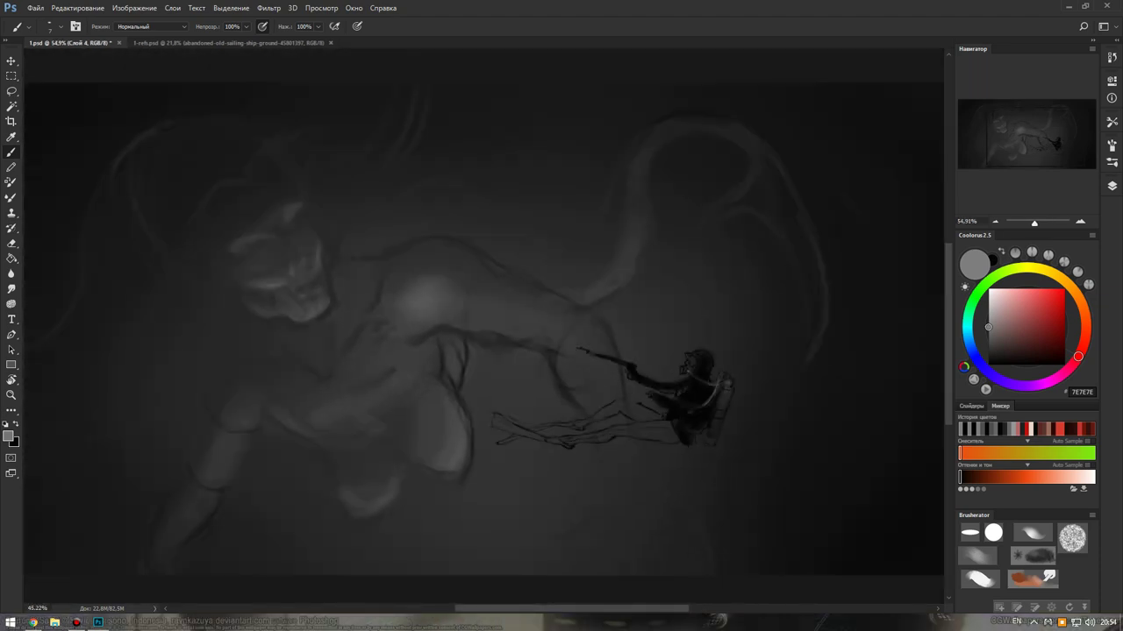
scroll(702, 388, "down", 3)
scroll(584, 365, "up", 2)
scroll(584, 365, "up", 2)
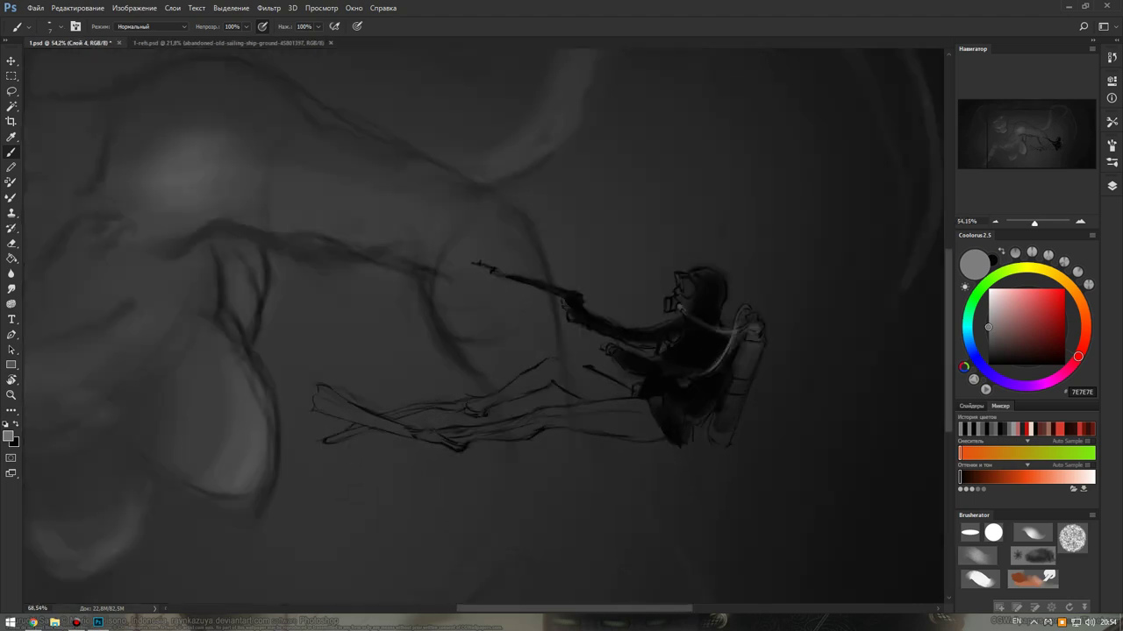
scroll(627, 386, "up", 2)
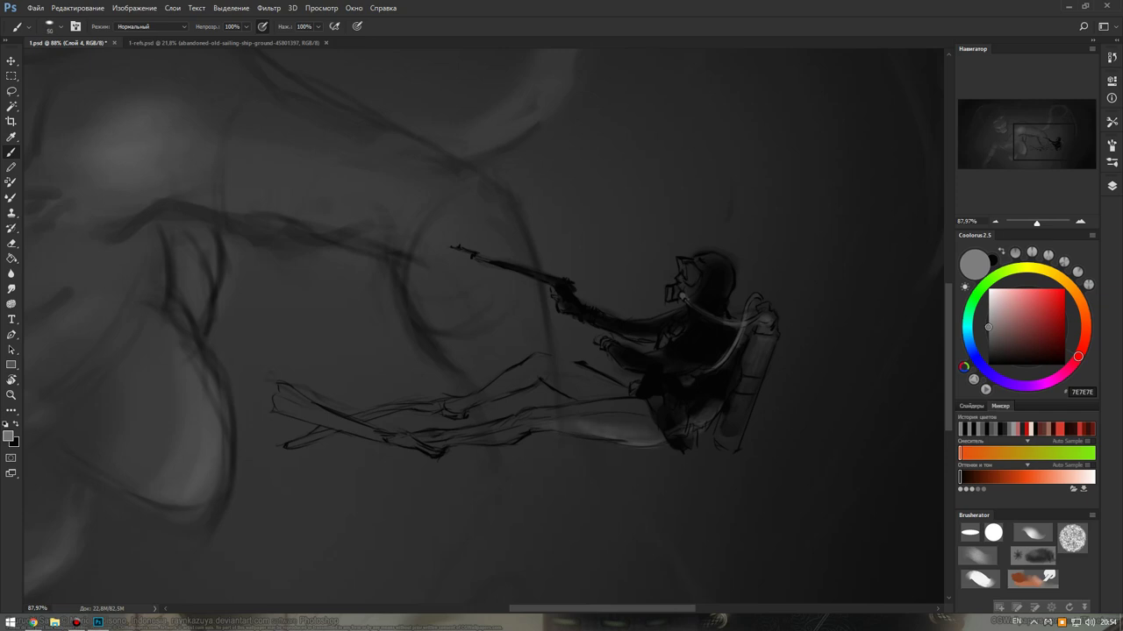
key("x")
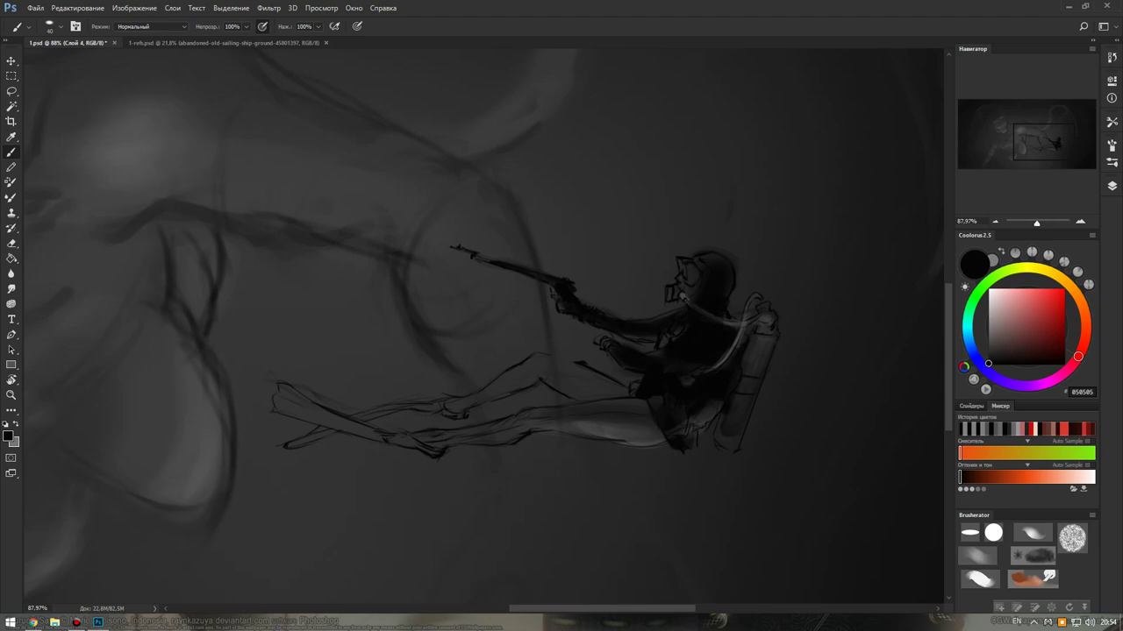
mouse_move(630, 404)
left_mouse_down()
mouse_move(439, 440)
mouse_move(390, 436)
mouse_move(290, 394)
left_mouse_up()
mouse_move(335, 423)
left_mouse_down()
mouse_move(295, 397)
mouse_move(274, 408)
mouse_move(274, 396)
left_mouse_up()
left_click_drag(391, 440, 339, 420)
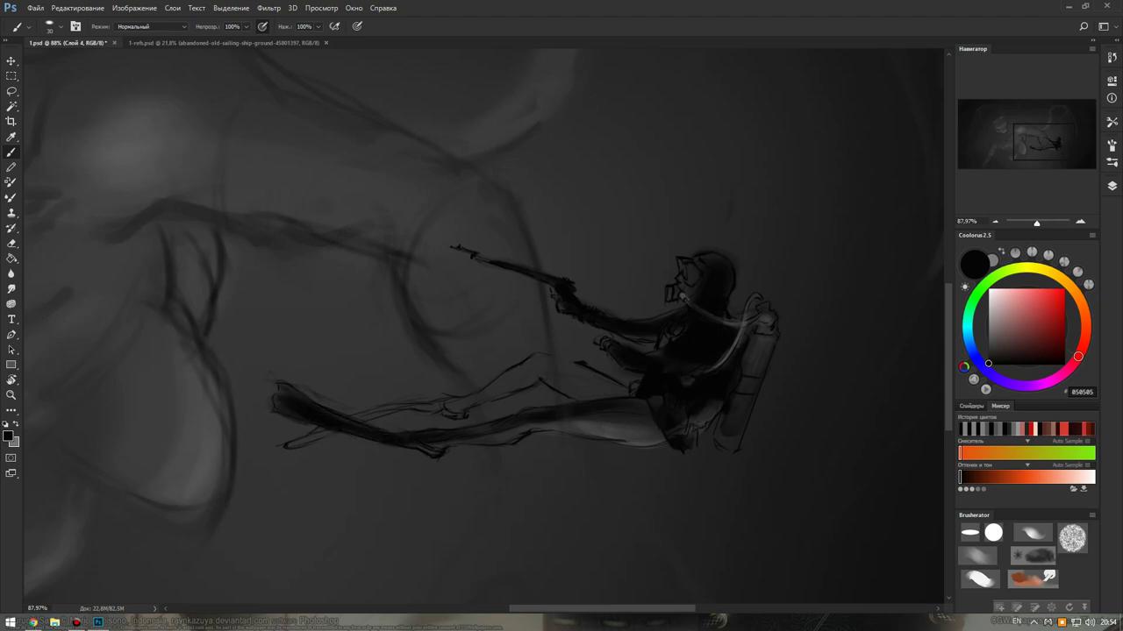
left_click_drag(526, 433, 445, 455)
left_click_drag(602, 429, 555, 423)
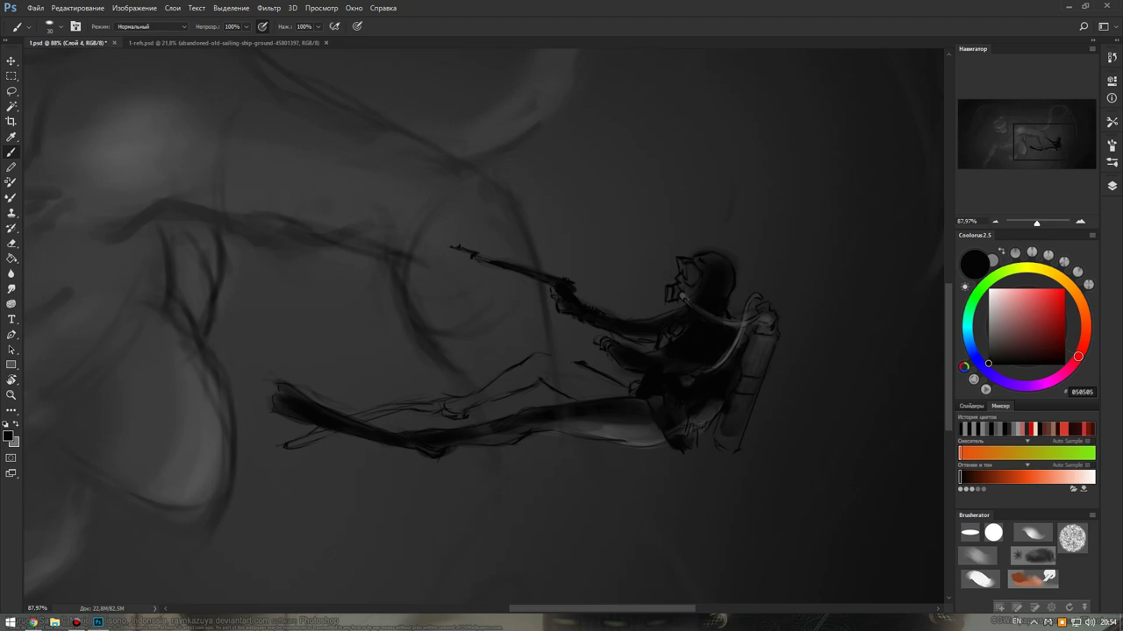
Darken the diver's hip, thigh, air tank, shoulder, torso, arm and mask edges.
mouse_move(612, 395)
left_mouse_down()
mouse_move(639, 380)
mouse_move(575, 381)
mouse_move(584, 392)
left_mouse_up()
key("bracketright")
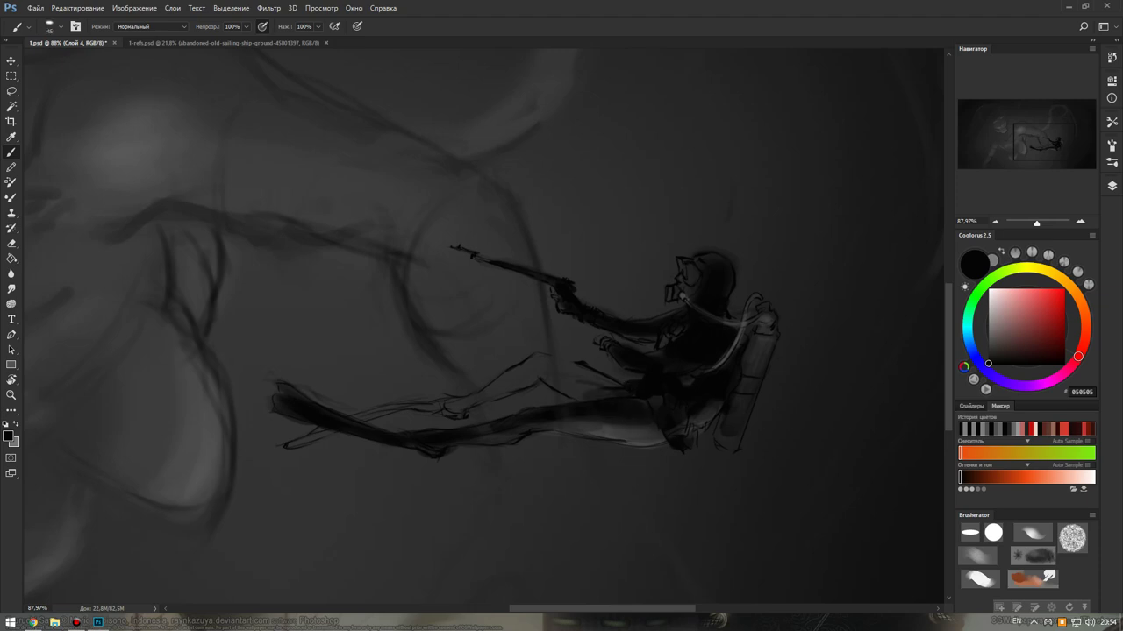
left_click_drag(611, 430, 582, 425)
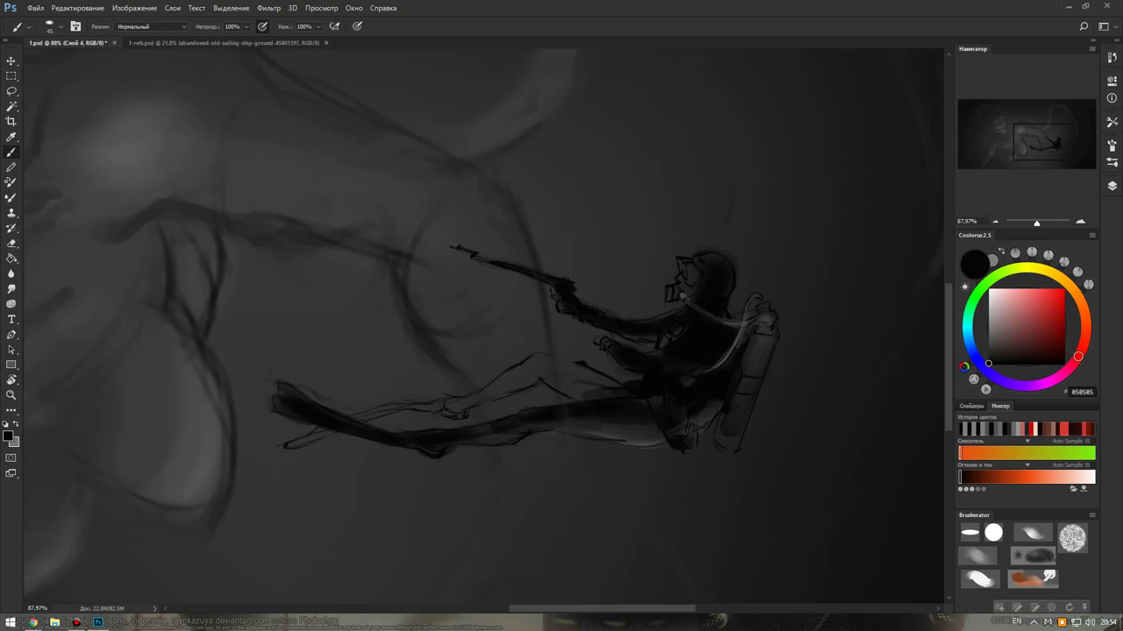
key("bracketleft")
mouse_move(746, 379)
left_mouse_down()
mouse_move(757, 388)
mouse_move(738, 393)
left_mouse_up()
left_click_drag(742, 342, 718, 365)
mouse_move(672, 335)
left_mouse_down()
mouse_move(662, 348)
mouse_move(607, 333)
left_mouse_up()
left_click_drag(684, 311, 642, 323)
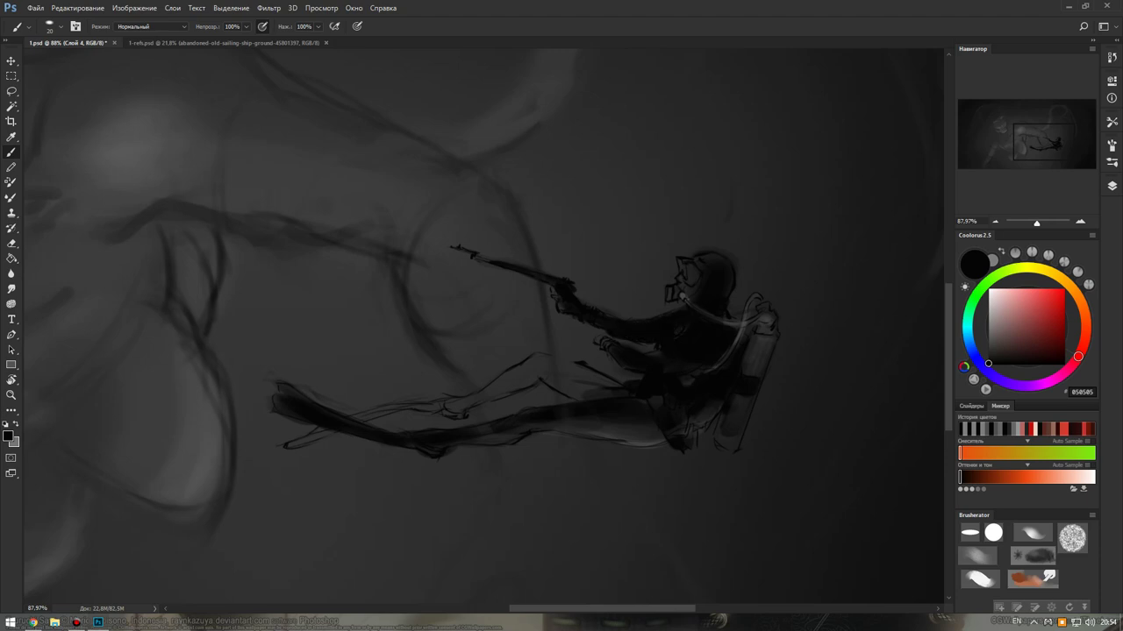
mouse_move(696, 283)
left_mouse_down()
mouse_move(684, 302)
mouse_move(688, 282)
left_mouse_up()
left_click_drag(678, 287, 675, 295)
Brighten the helmet top with mid grey 7E7E7E, then return to near-black.
left_click(756, 326, "alt")
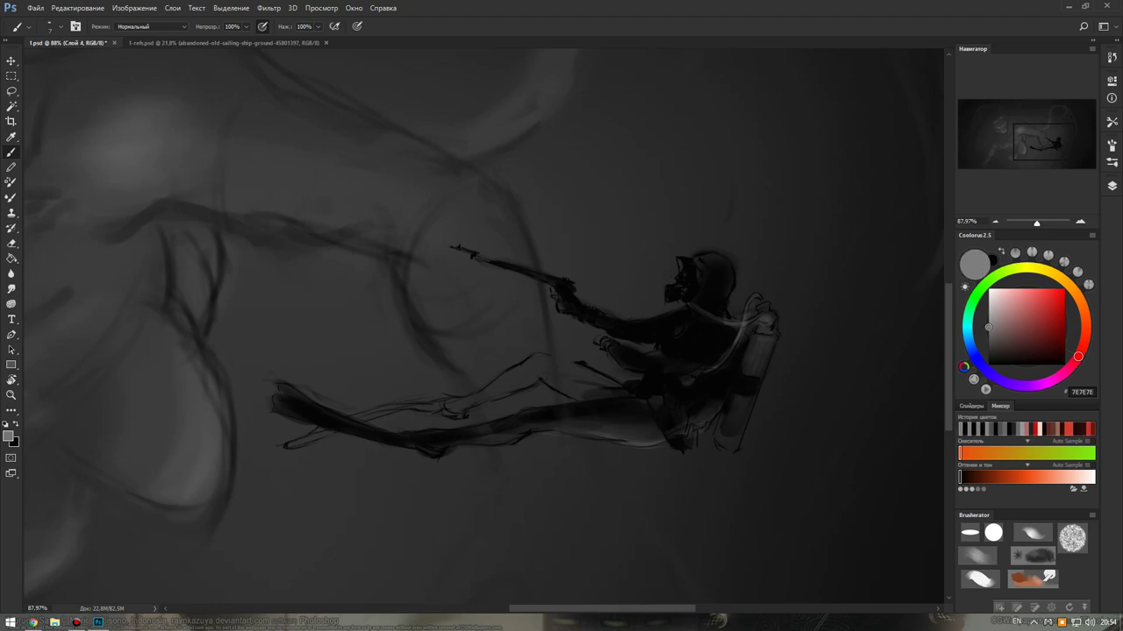
left_click_drag(682, 261, 679, 271)
key("x")
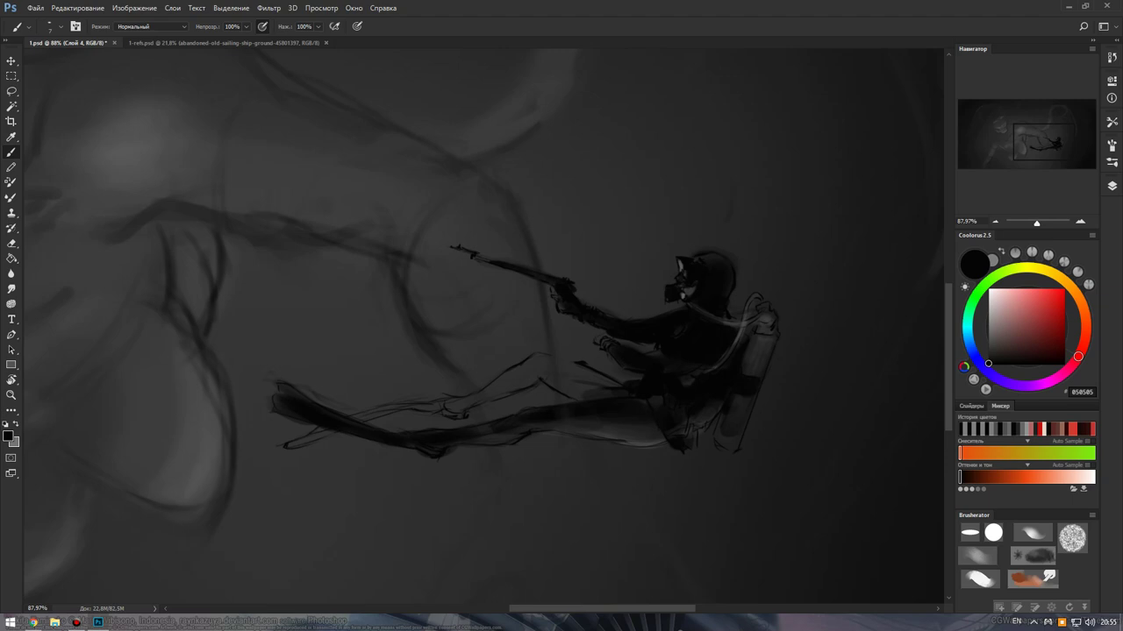
Darken the diver's thigh, hip, lower legs, calves and the area around the fin.
scroll(743, 342, "down", 1)
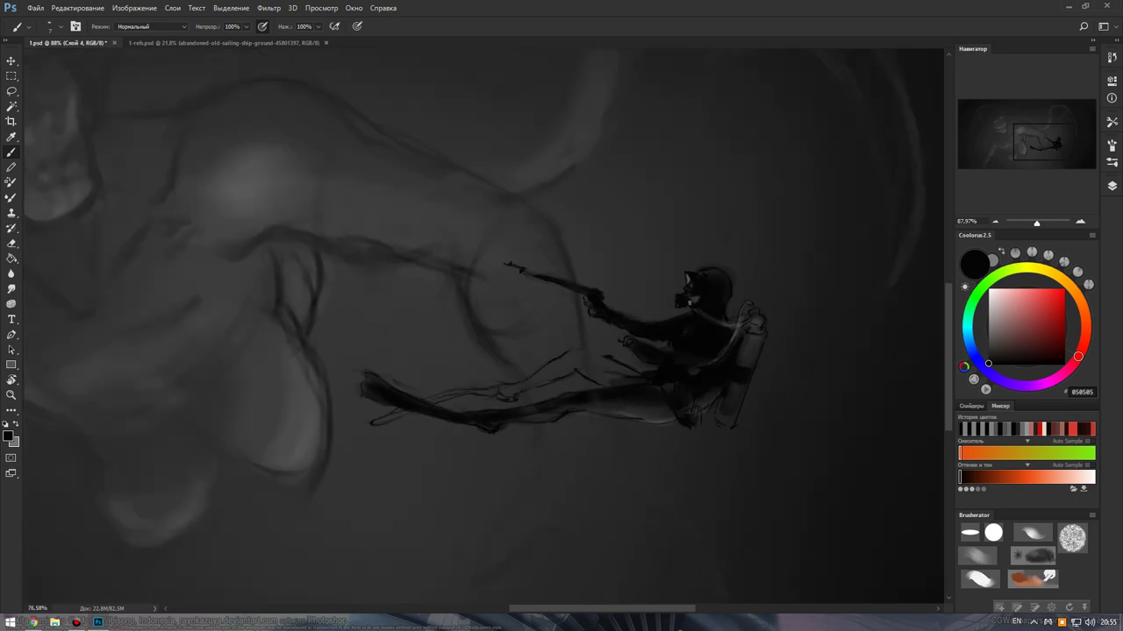
scroll(743, 342, "down", 8)
scroll(628, 390, "up", 4)
scroll(628, 390, "up", 4)
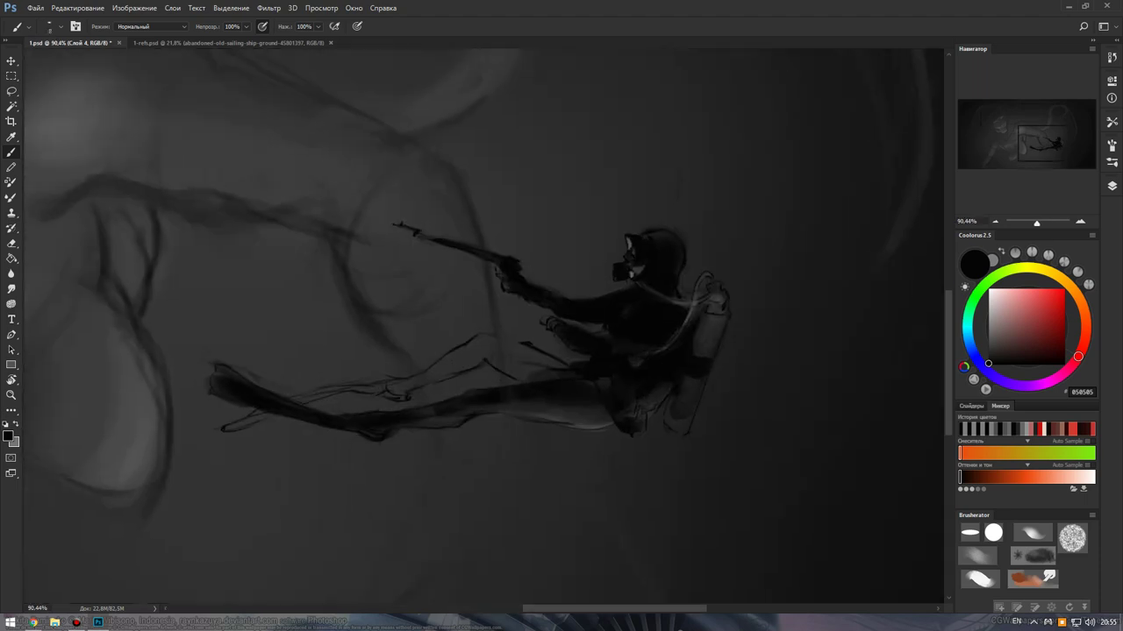
mouse_move(558, 378)
left_mouse_down()
mouse_move(494, 365)
mouse_move(467, 338)
mouse_move(492, 335)
mouse_move(570, 369)
left_mouse_up()
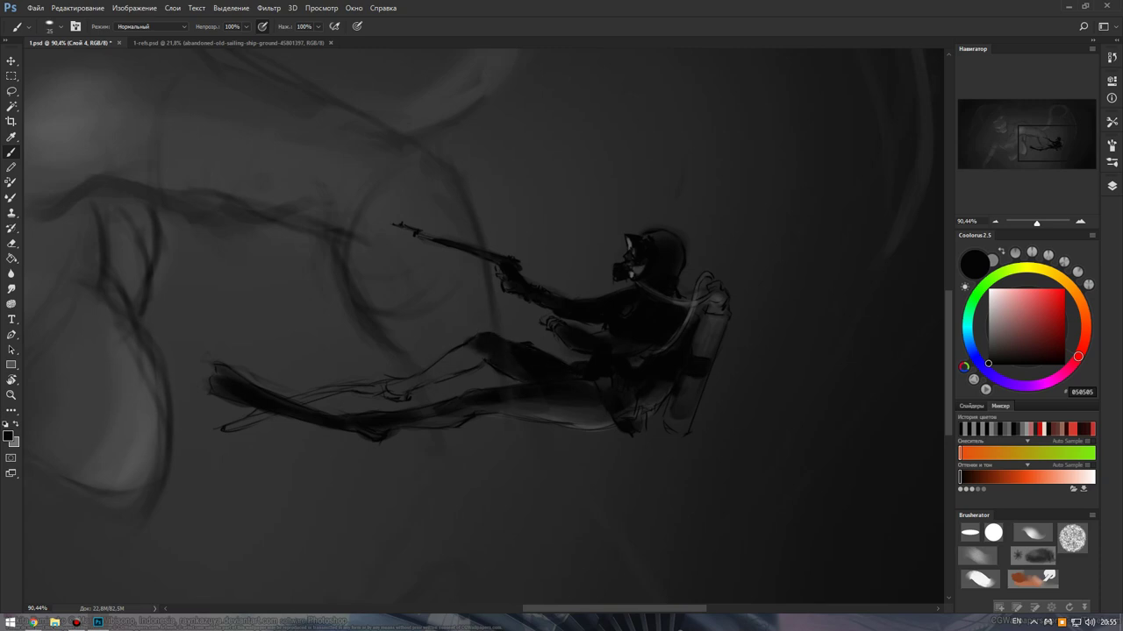
left_click_drag(485, 349, 434, 368)
left_click_drag(446, 358, 398, 391)
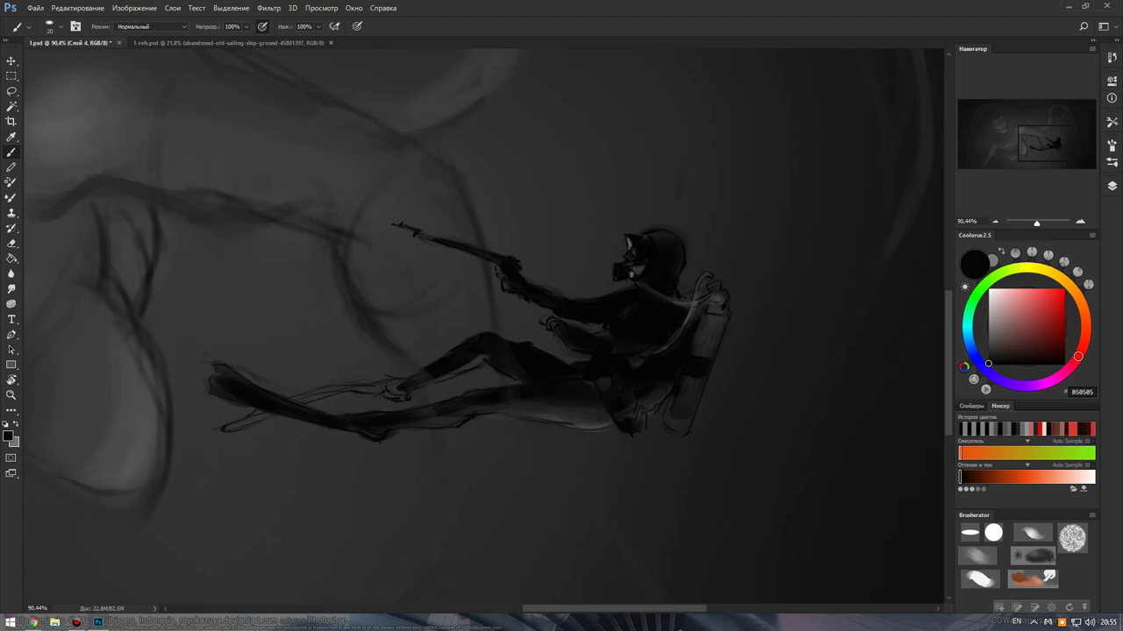
mouse_move(480, 359)
left_mouse_down()
mouse_move(349, 391)
mouse_move(388, 401)
mouse_move(310, 391)
mouse_move(291, 400)
left_mouse_up()
key("bracketleft")
mouse_move(328, 394)
left_mouse_down()
mouse_move(237, 421)
mouse_move(249, 416)
left_mouse_up()
mouse_move(283, 417)
left_mouse_down()
mouse_move(257, 419)
mouse_move(284, 411)
left_mouse_up()
Add a grey highlight and light spot on the air tank, then darken its upper edge.
key("x")
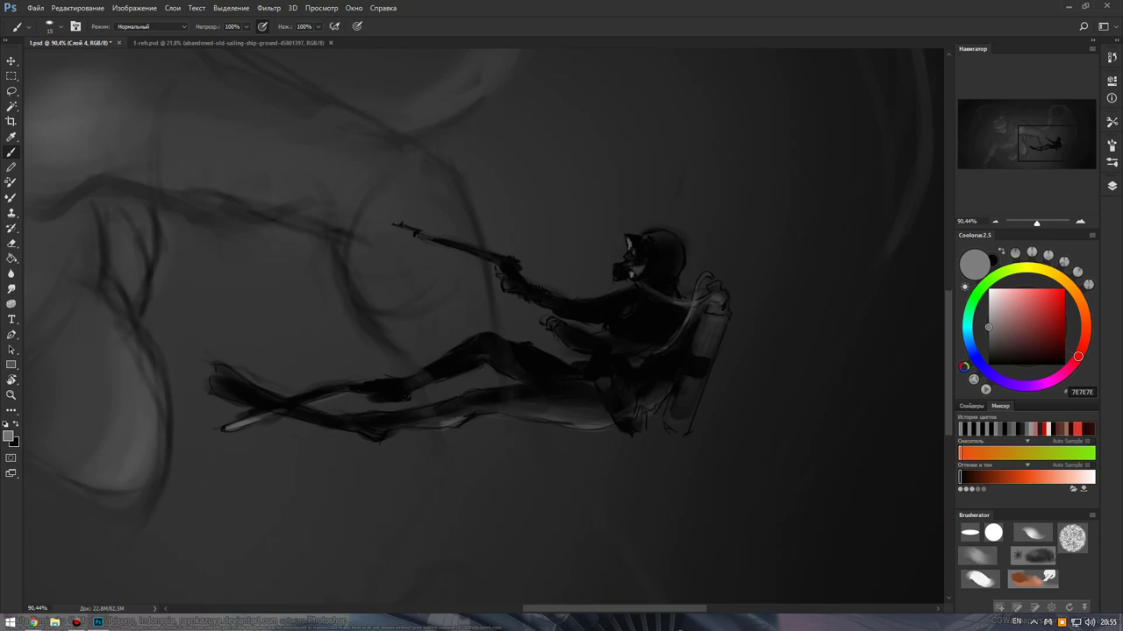
left_click_drag(669, 405, 682, 431)
left_click(689, 390)
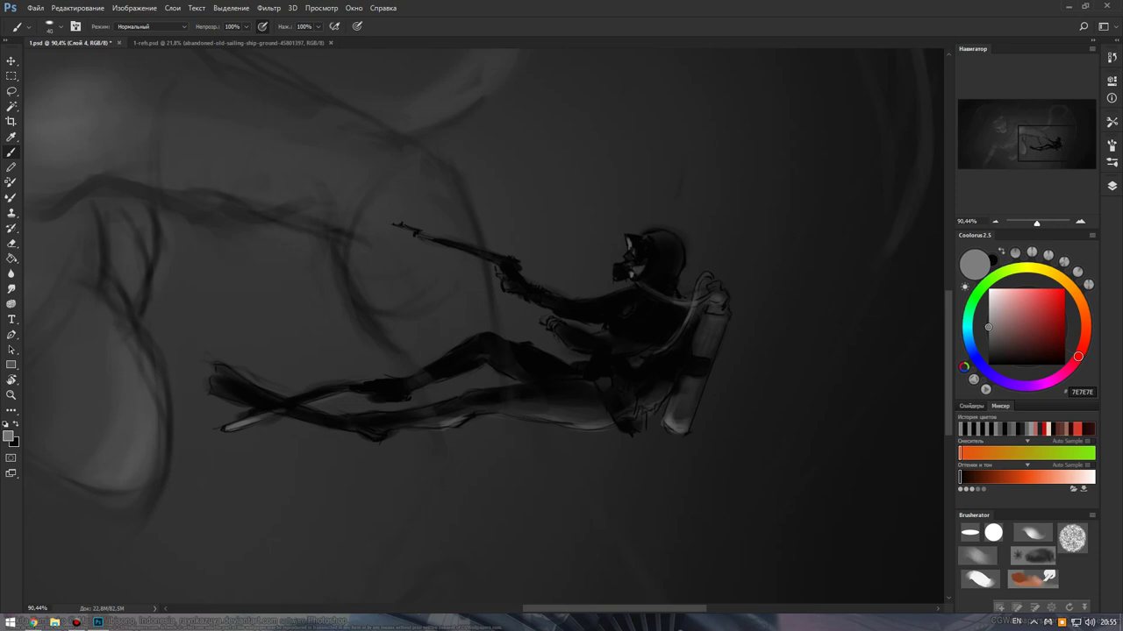
key("x")
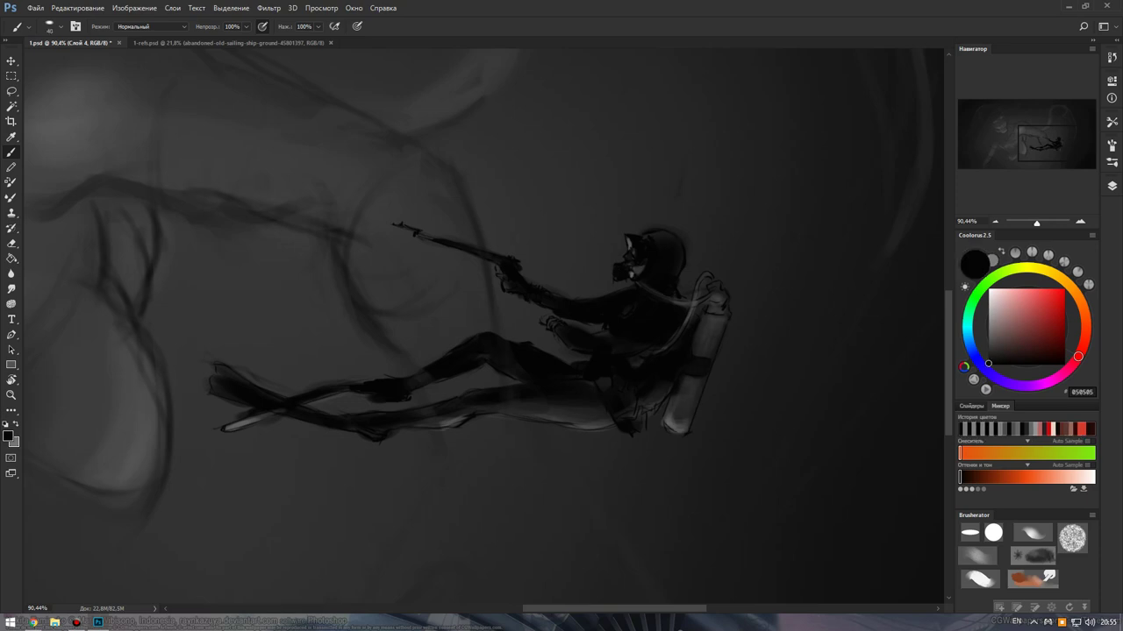
mouse_move(711, 304)
left_mouse_down()
mouse_move(721, 310)
mouse_move(725, 298)
mouse_move(708, 284)
left_mouse_up()
Paint dark shadow below the creature's chin and beneath its head.
scroll(482, 324, "down", 3)
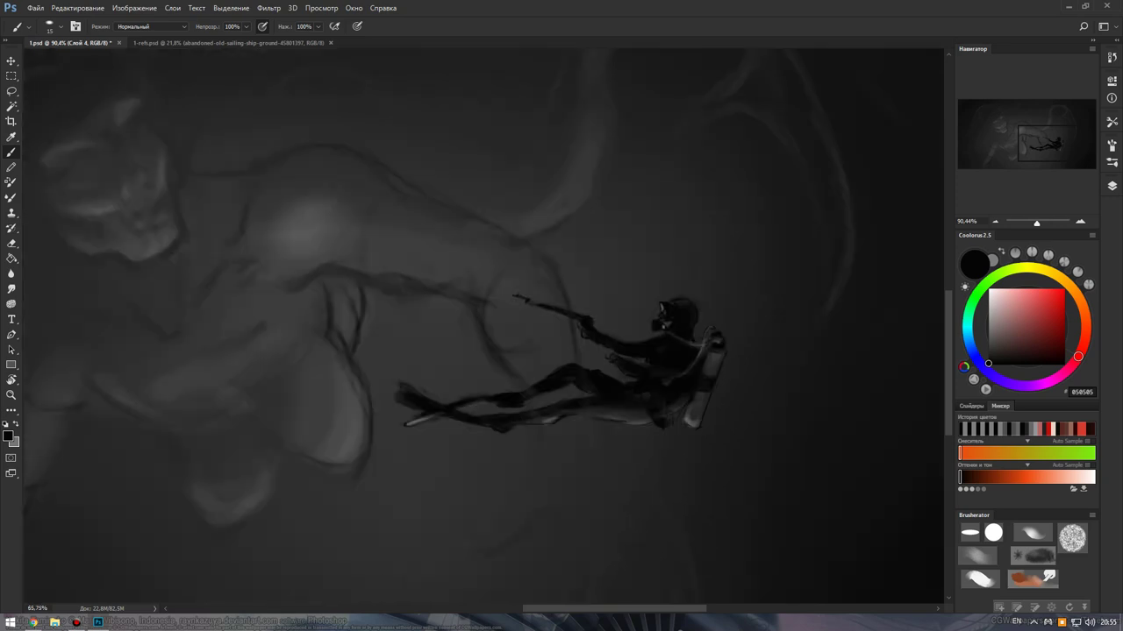
scroll(482, 325, "down", 2)
scroll(479, 328, "up", 1)
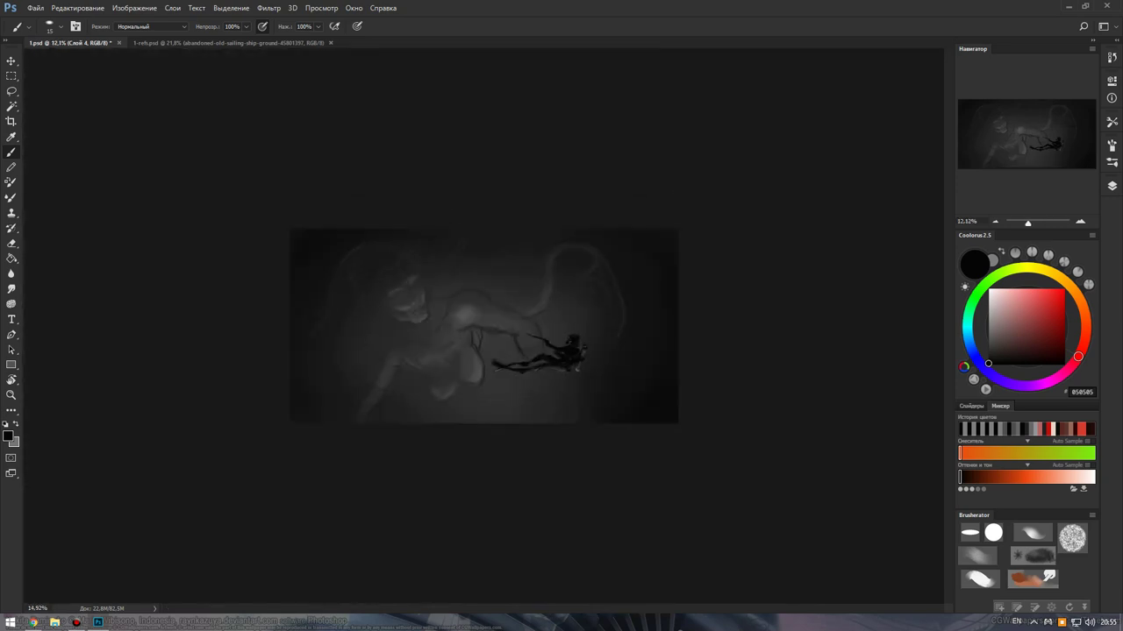
scroll(479, 328, "up", 2)
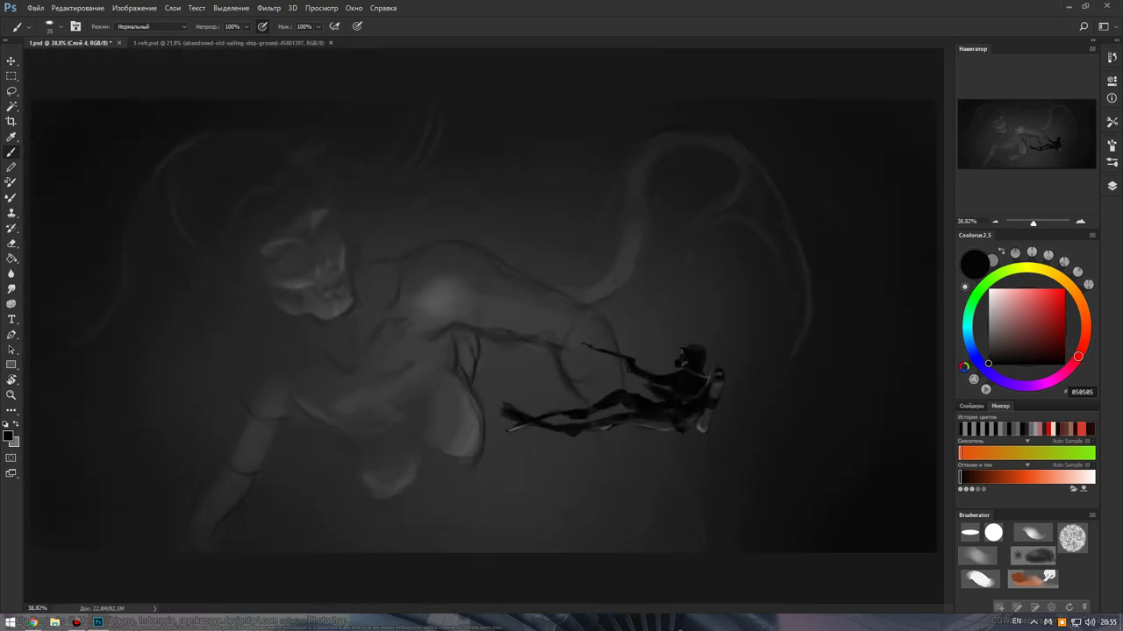
mouse_move(316, 321)
left_mouse_down()
mouse_move(291, 326)
mouse_move(302, 343)
mouse_move(270, 349)
left_mouse_up()
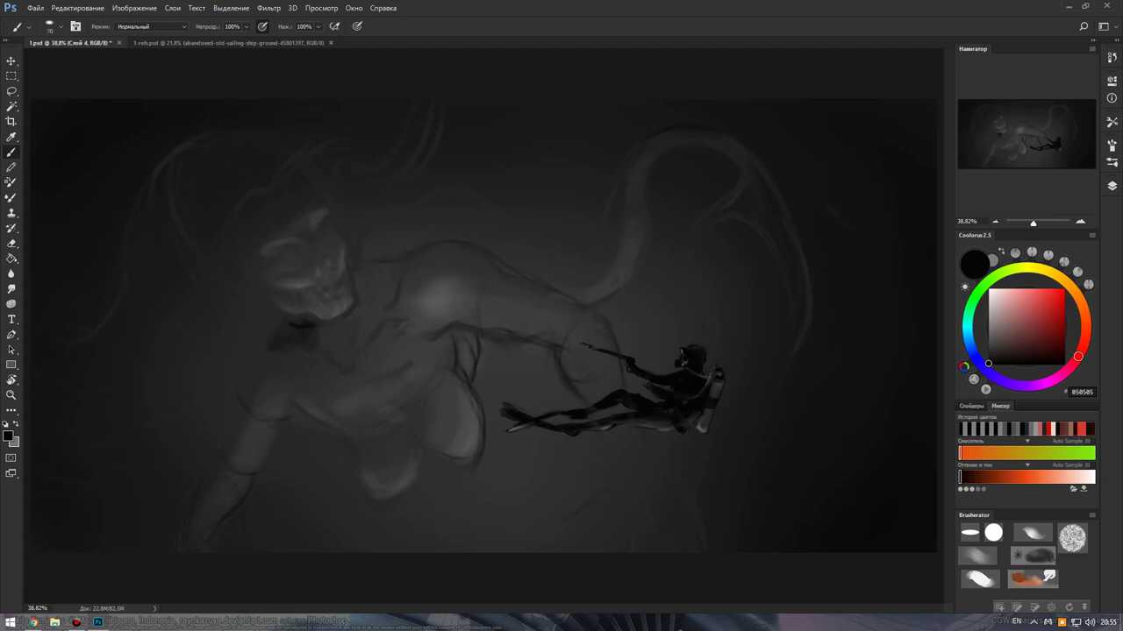
key("bracketright")
key("bracketright")
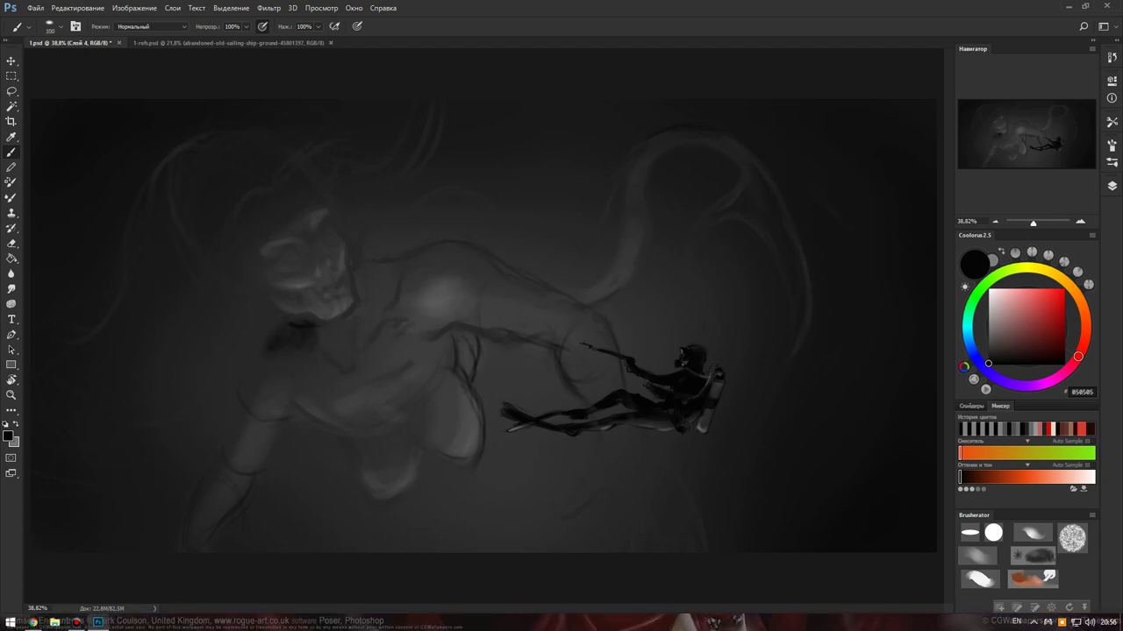
left_click_drag(266, 355, 256, 363)
key("bracketleft")
Shade the creature's lower arm, under its jaw and near the skull face.
left_click_drag(240, 452, 233, 464)
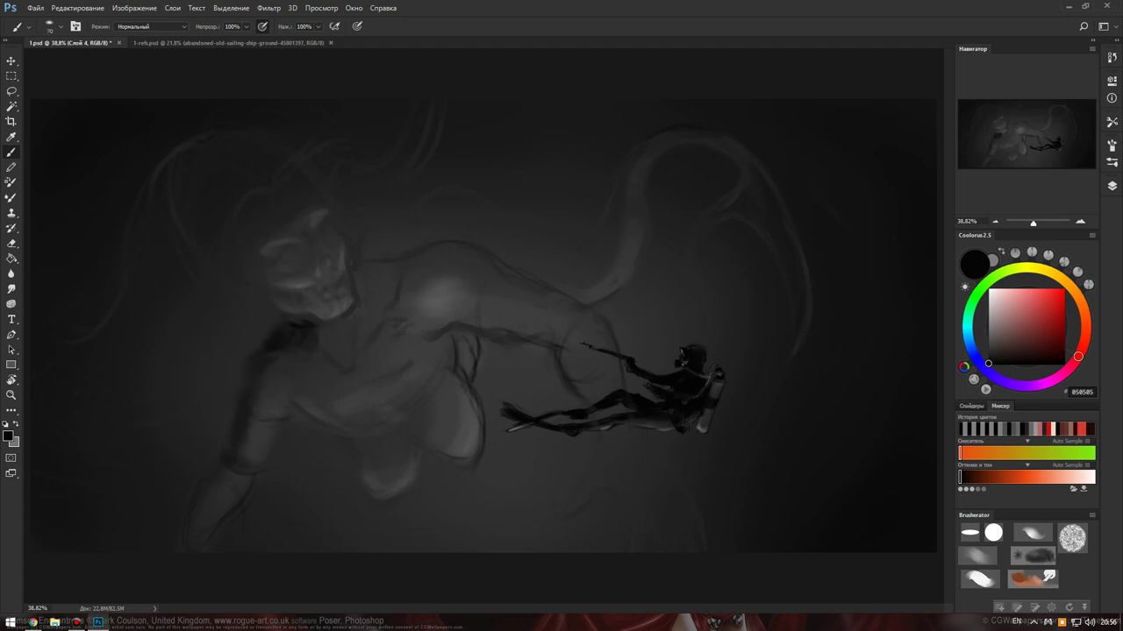
left_click(202, 512)
key("bracketright")
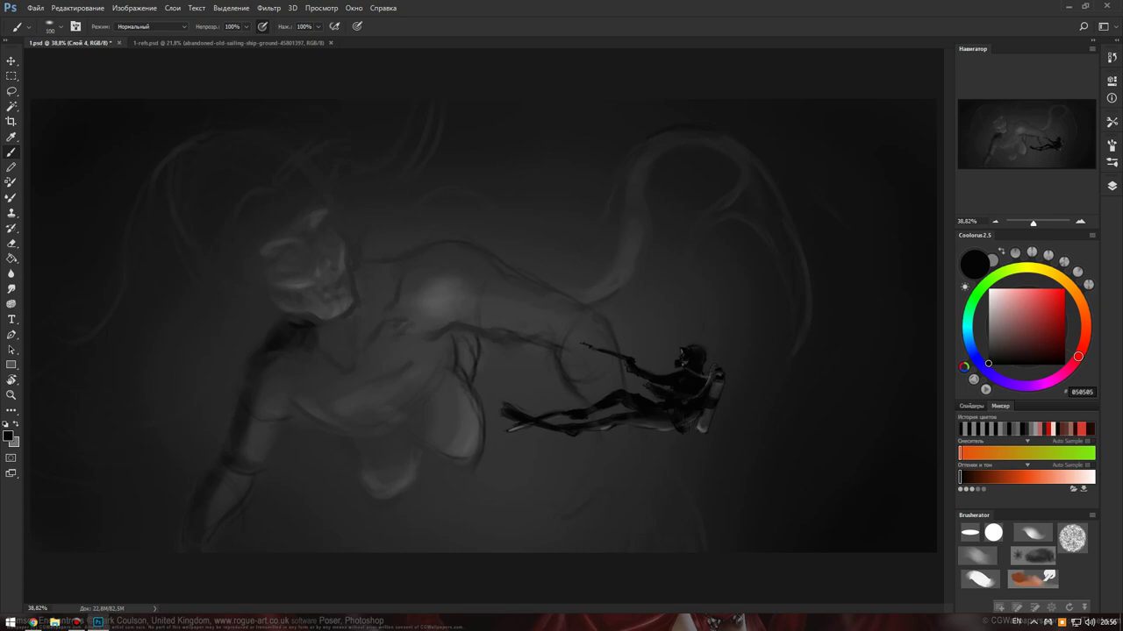
left_click_drag(321, 343, 342, 357)
key("bracketleft")
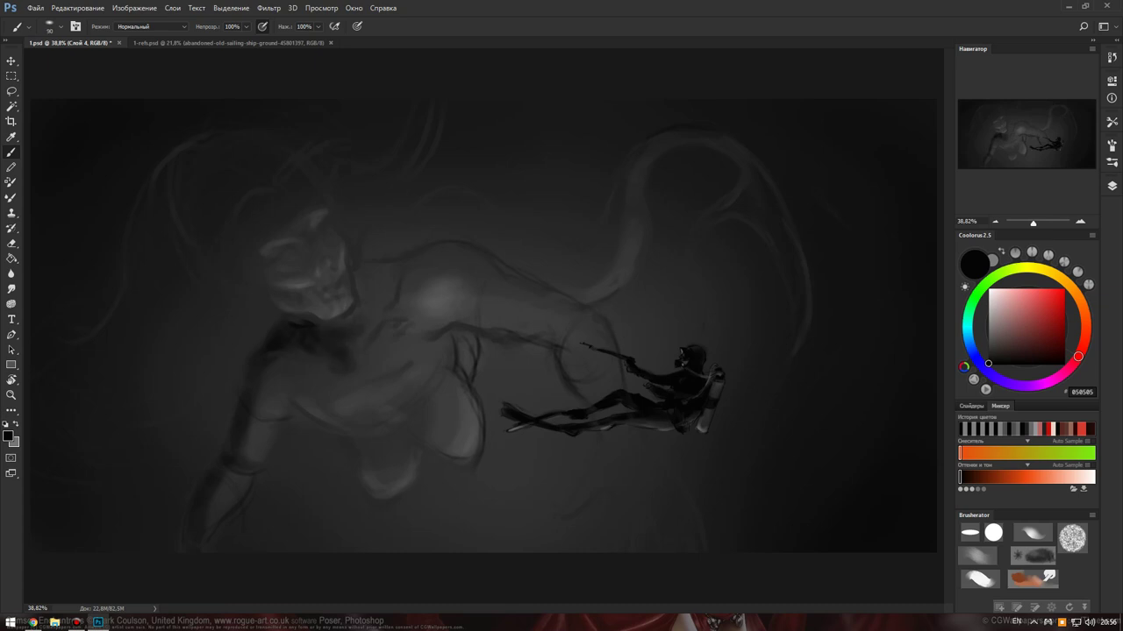
left_click(296, 264)
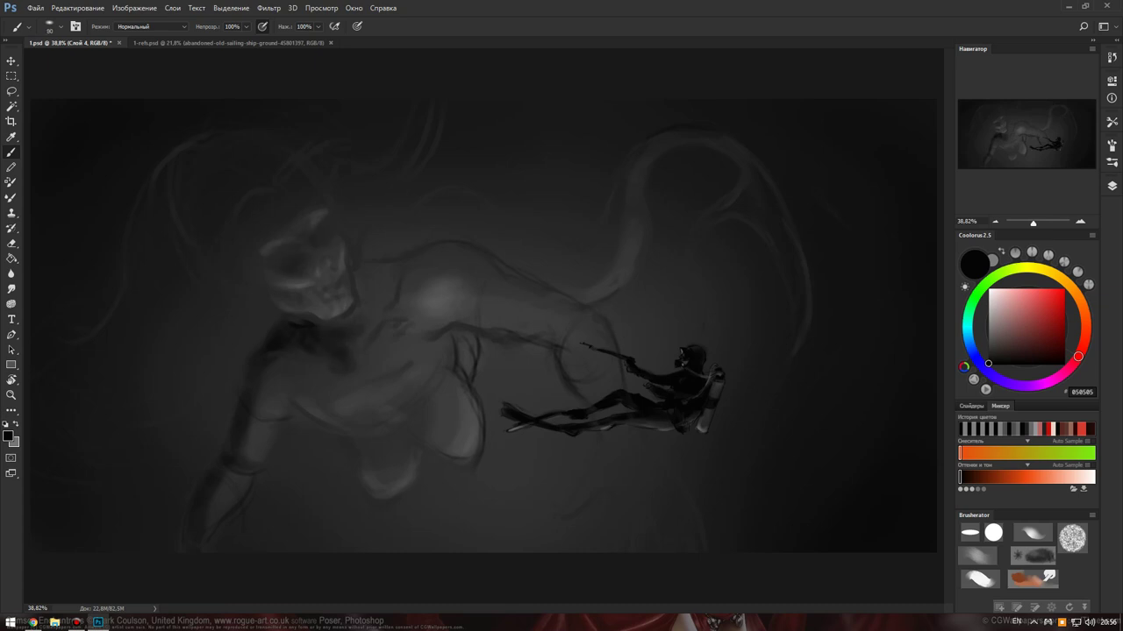
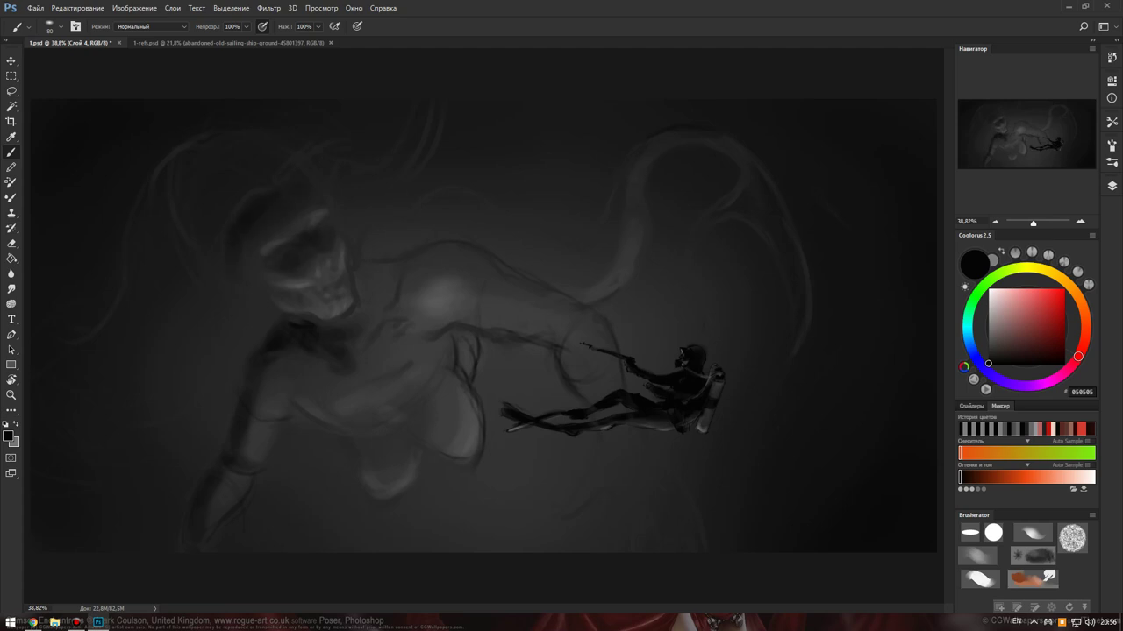
Dab a dark mark on the skull's edge and paint grey hair strands at upper right.
left_click(235, 266)
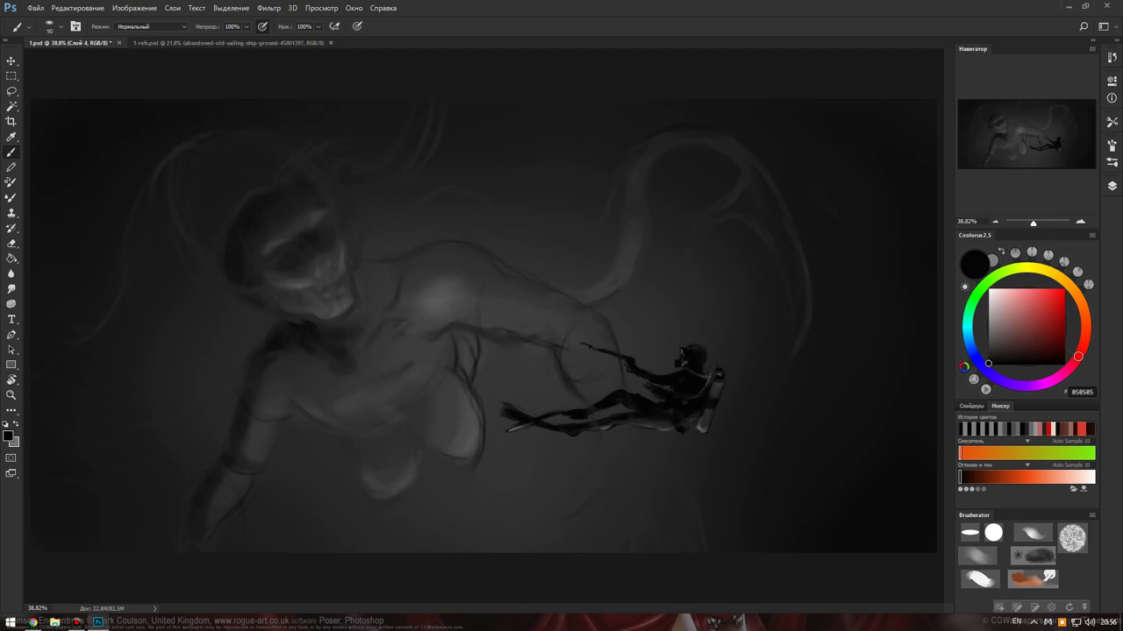
key("bracketright")
key("bracketright")
key("bracketright")
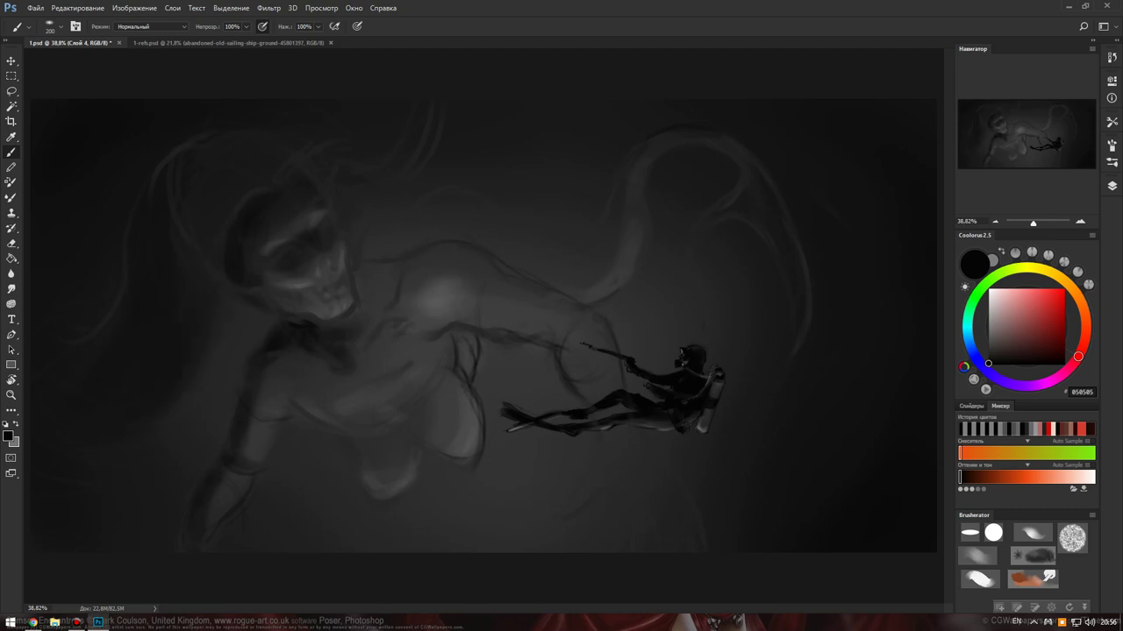
key("x")
key("bracketleft")
key("bracketleft")
key("bracketleft")
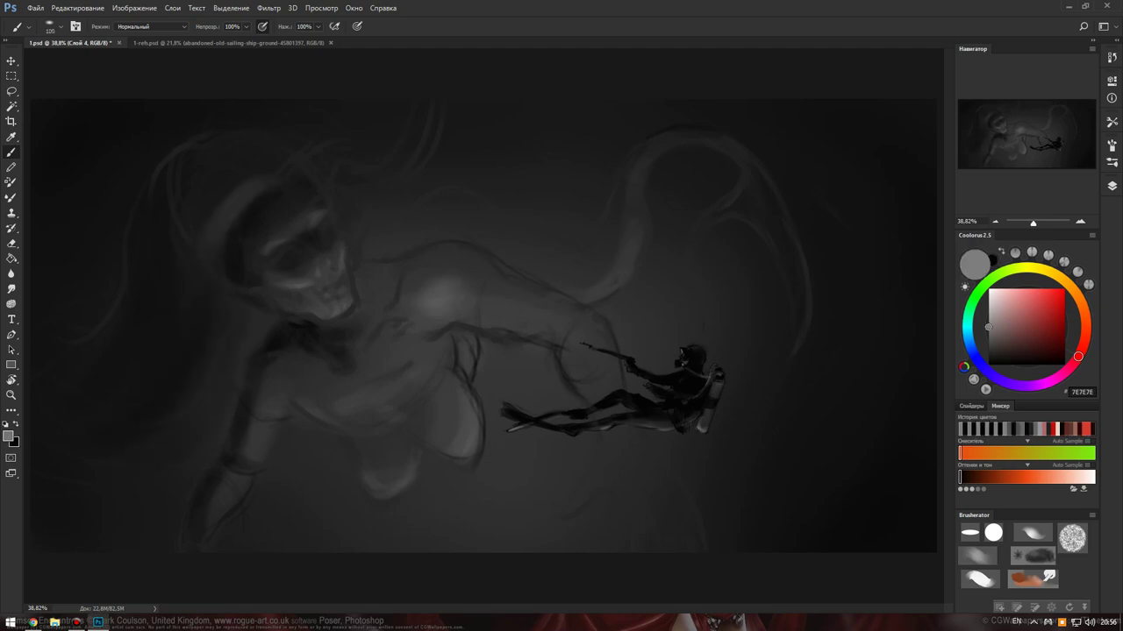
key("bracketleft")
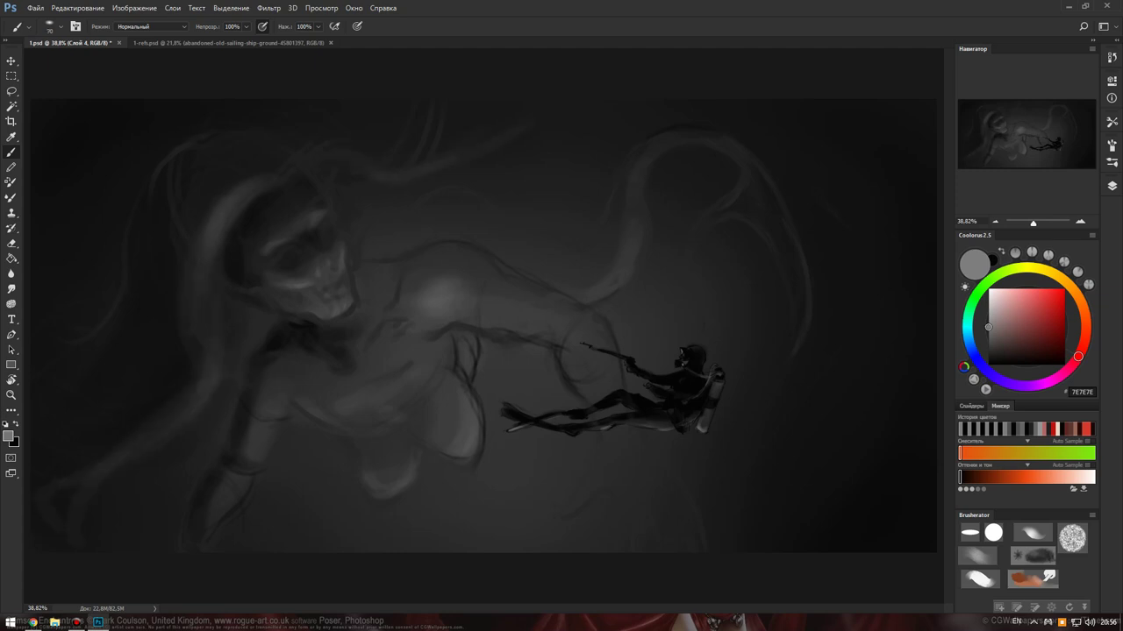
key("x")
key("bracketright")
key("bracketright")
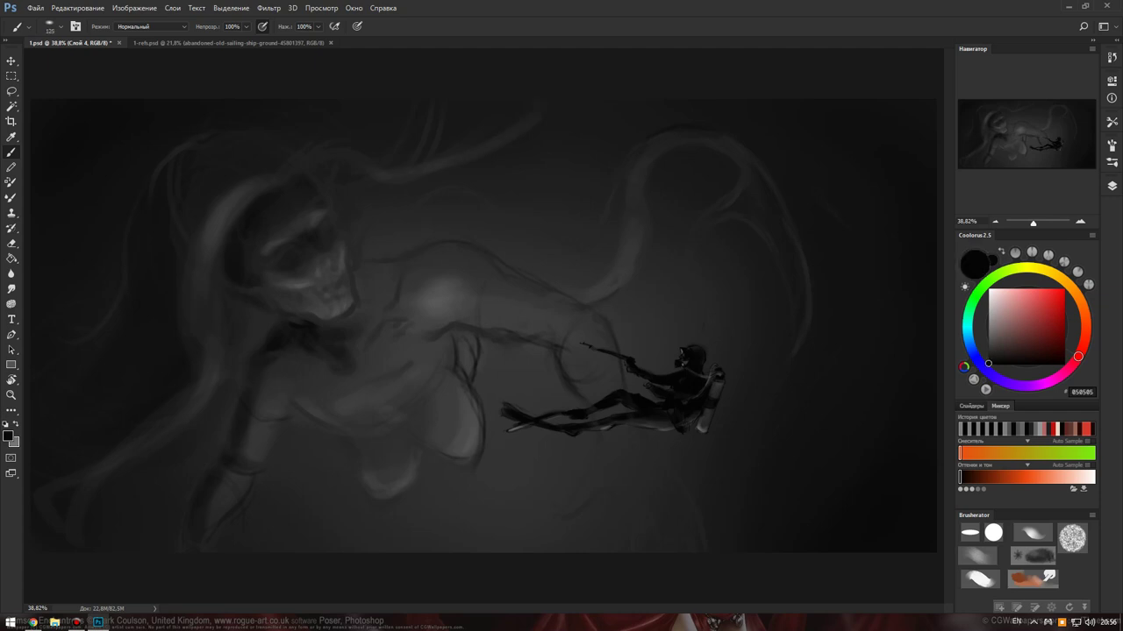
key("bracketleft")
key("bracketleft")
key("bracketleft")
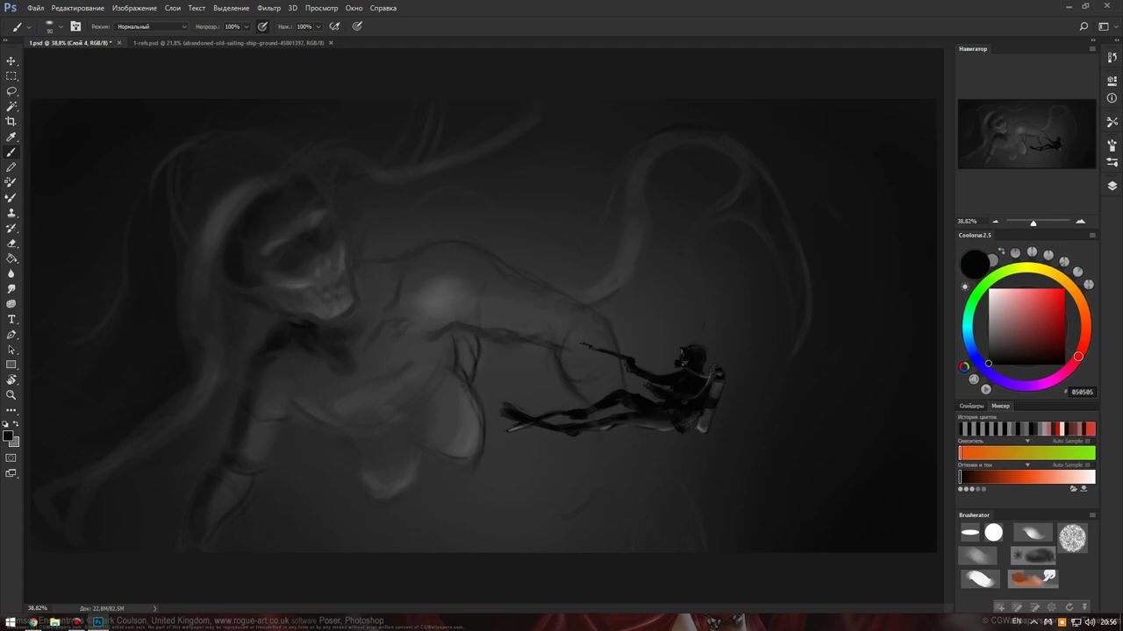
key("x")
key("bracketright")
key("bracketright")
key("bracketright")
mouse_move(745, 165)
left_mouse_down()
mouse_move(727, 227)
mouse_move(716, 218)
mouse_move(694, 246)
left_mouse_up()
Deepen the black shadow beside the creature's glowing torso.
key("bracketleft")
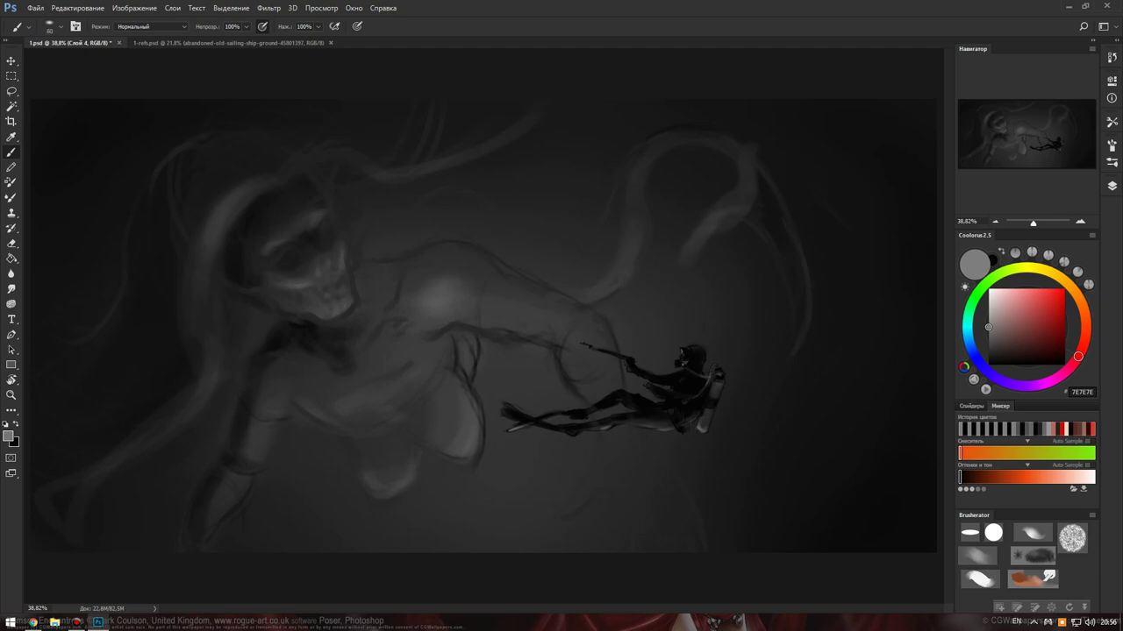
key("bracketright")
key("bracketleft")
key("bracketleft")
key("bracketleft")
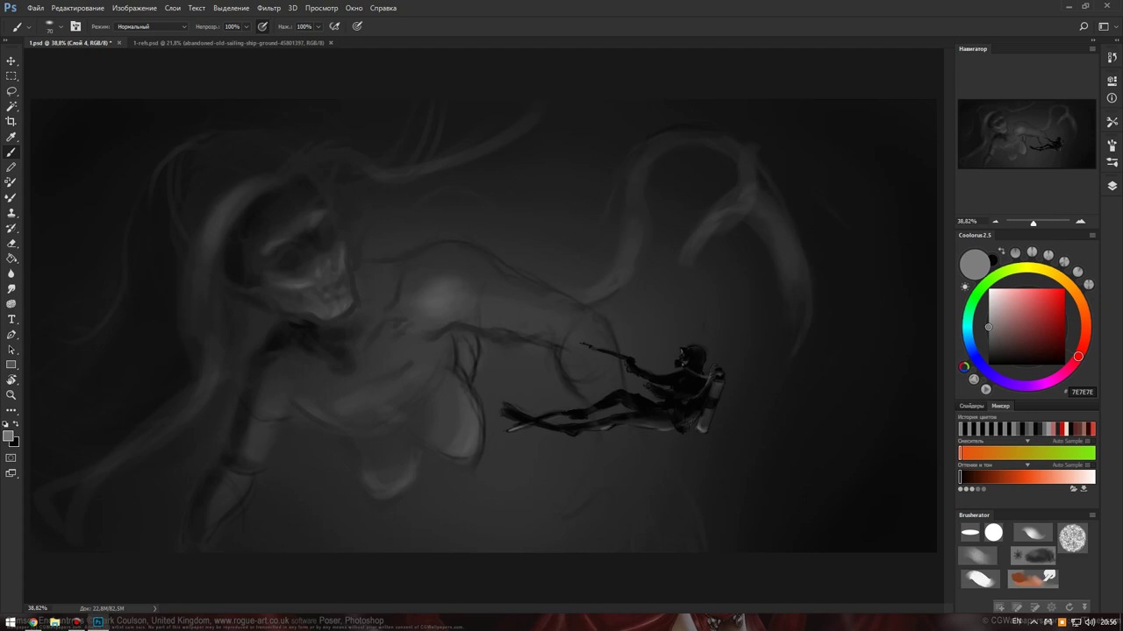
key("x")
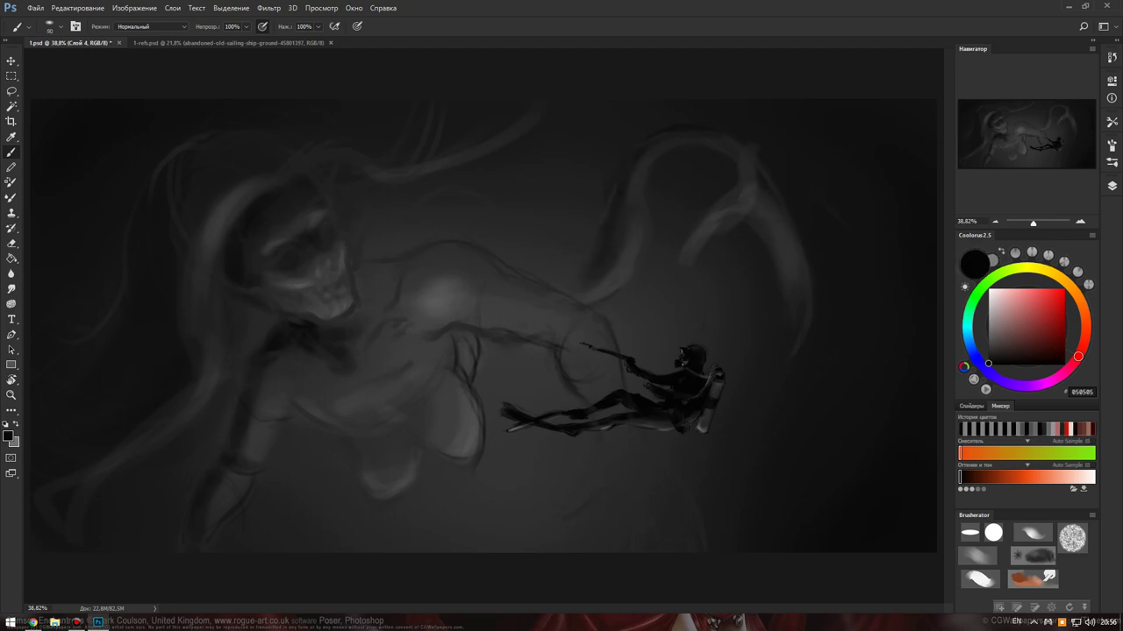
left_click_drag(402, 221, 376, 251)
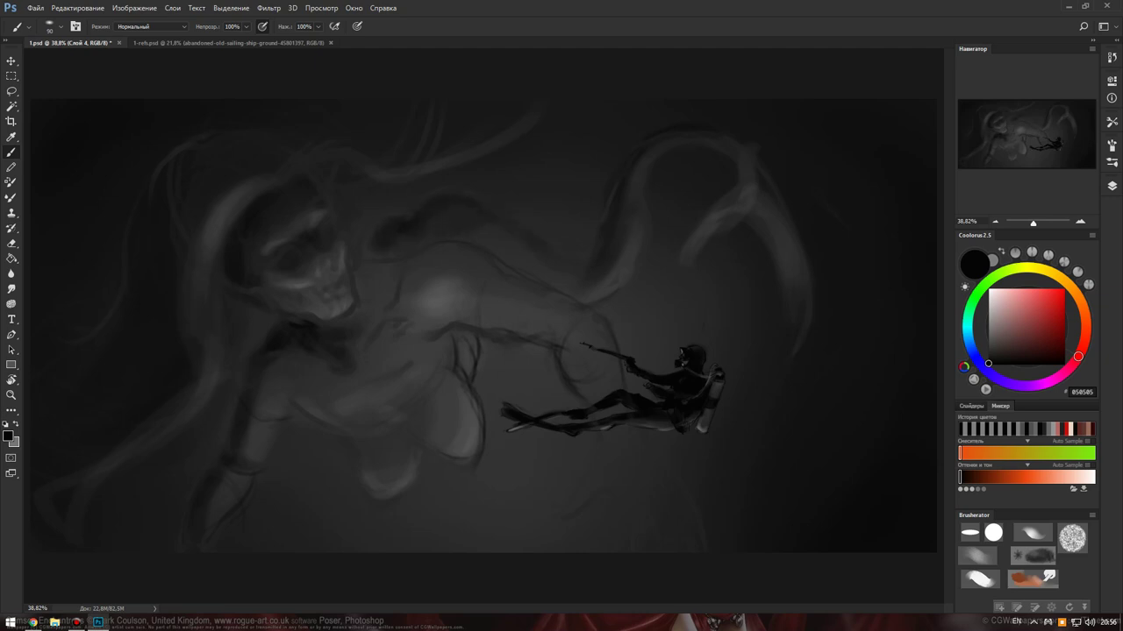
key("bracketright")
key("bracketright")
left_click_drag(418, 240, 364, 282)
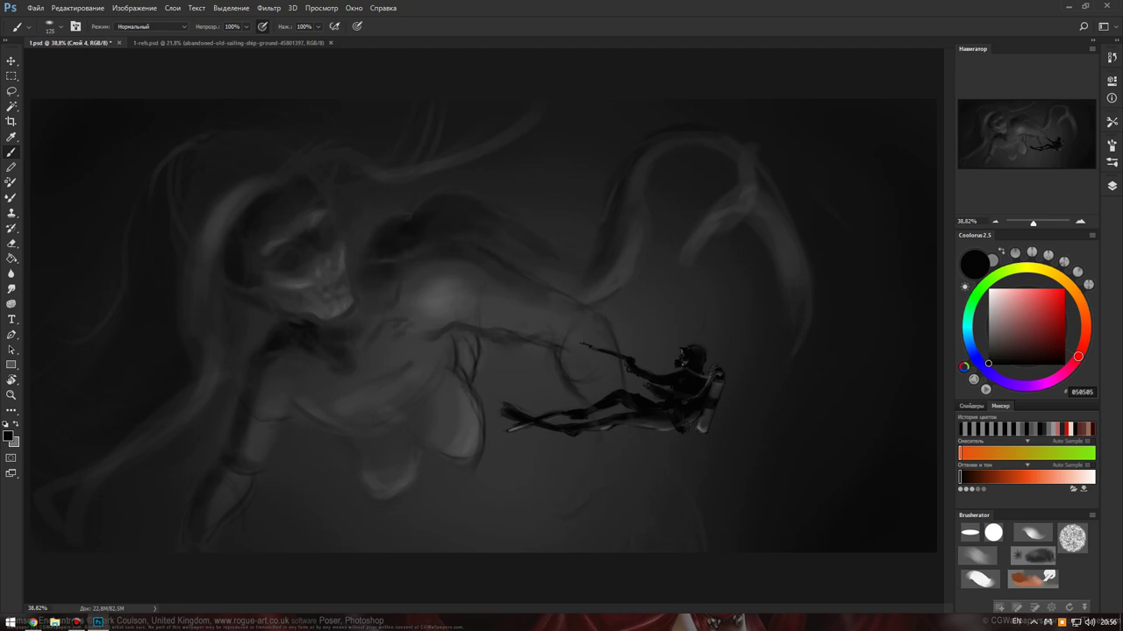
Paint faint grey strands across the creature's back and small dark marks near the diver.
key("x")
left_click_drag(540, 268, 470, 240)
key("bracketleft")
key("bracketleft")
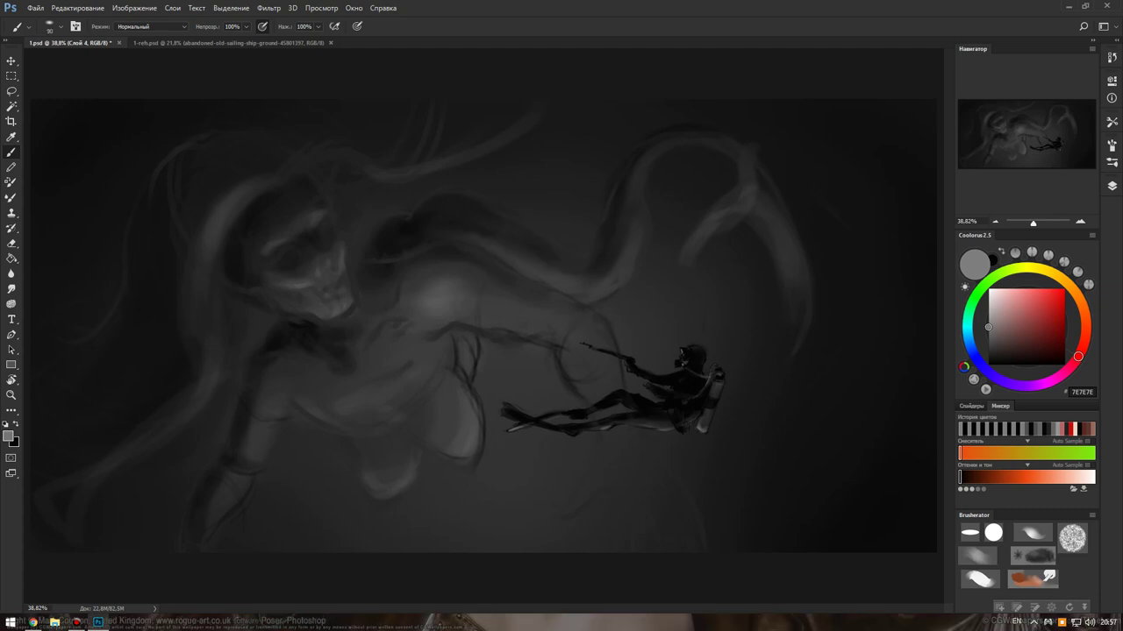
key("x")
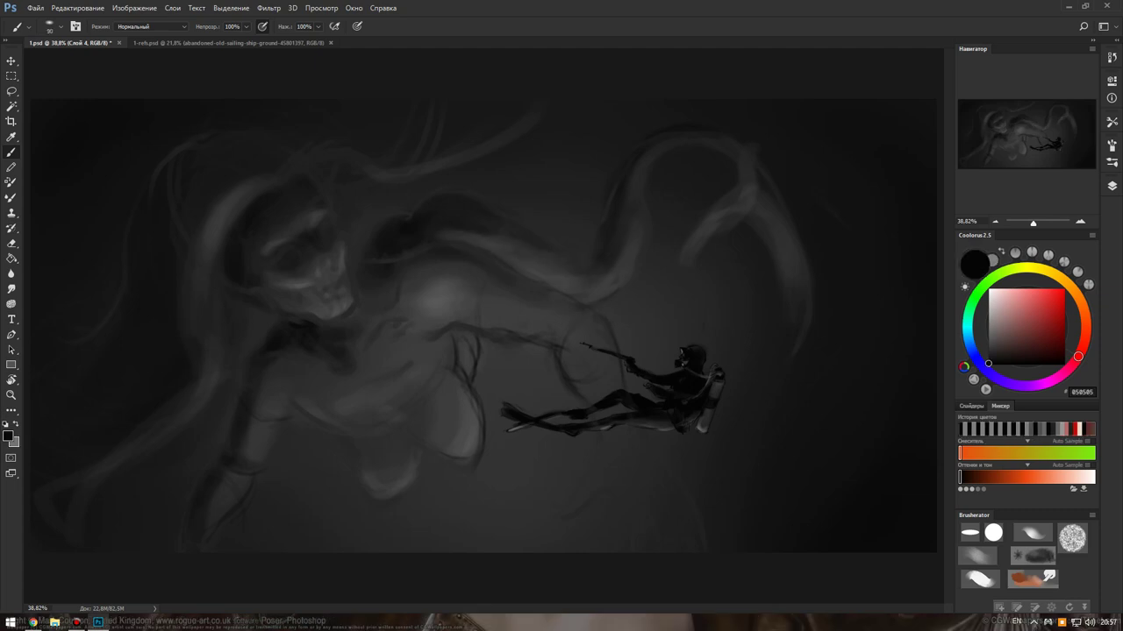
left_click_drag(513, 243, 496, 238)
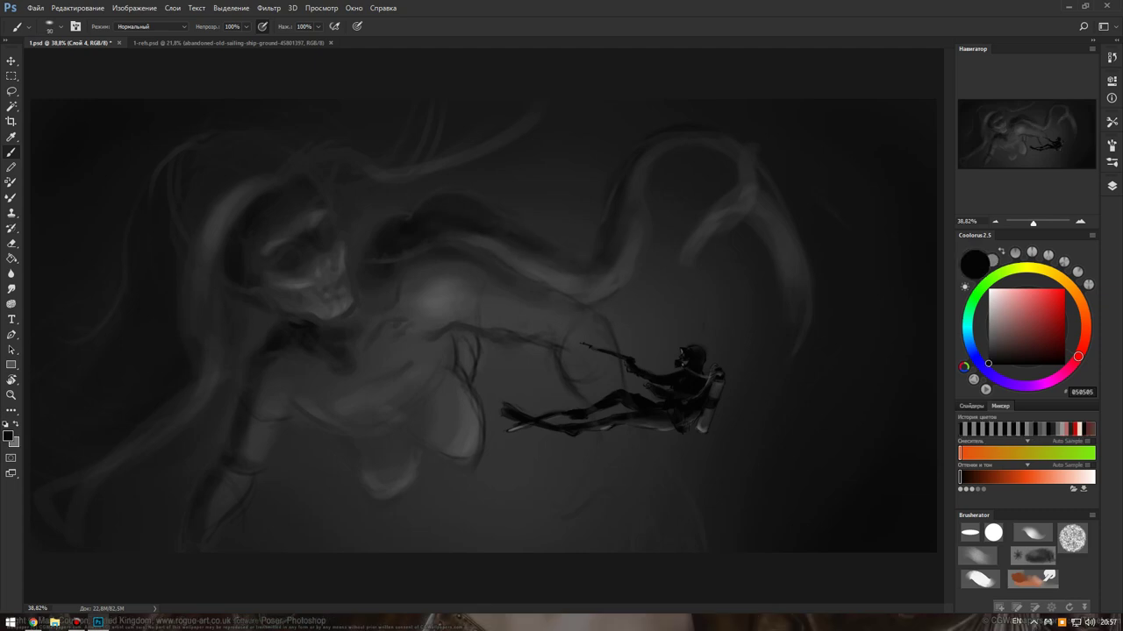
mouse_move(550, 286)
left_mouse_down()
mouse_move(600, 328)
mouse_move(593, 405)
left_mouse_up()
Add grey strands down the right side and lower left, and darken below the diver.
key("x")
left_click_drag(614, 453, 596, 489)
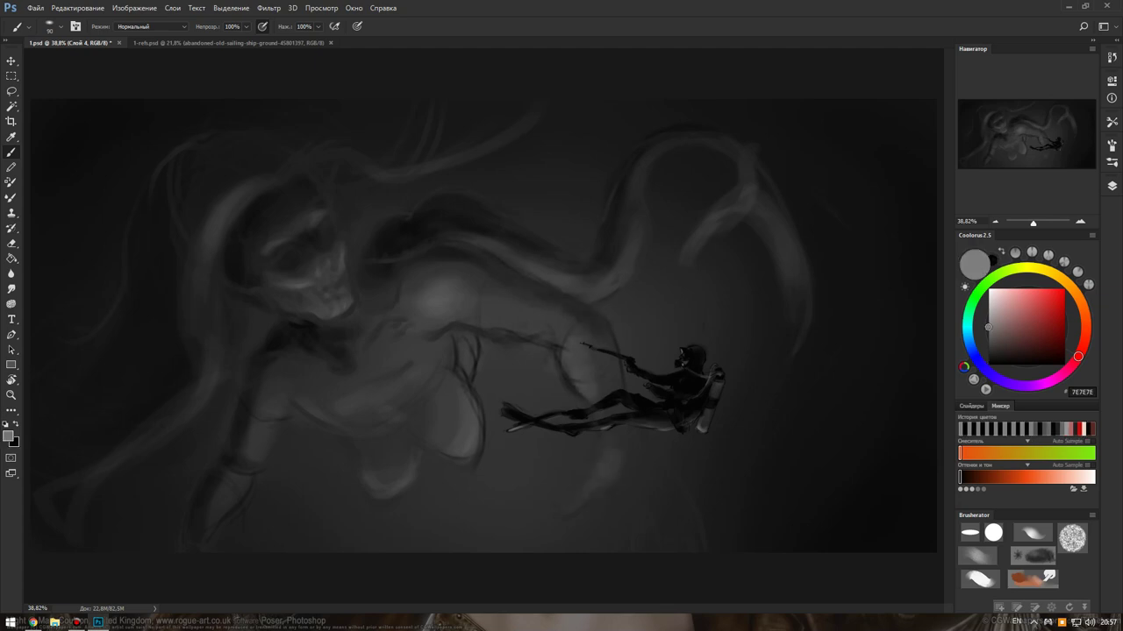
key("x")
key("bracketright")
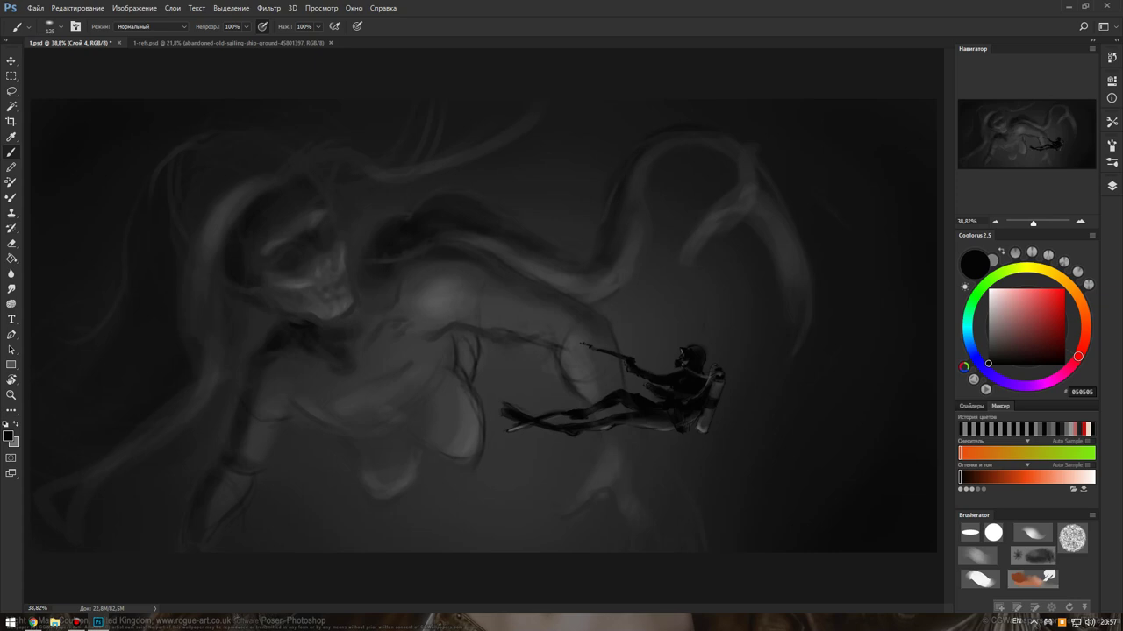
key("bracketleft")
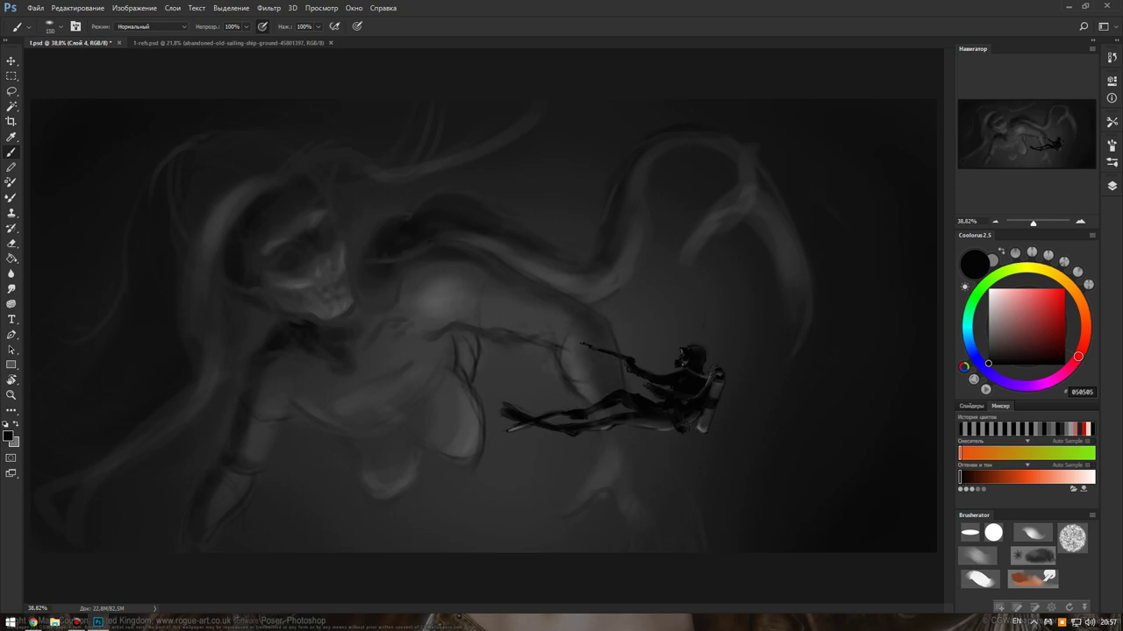
left_click_drag(625, 450, 658, 509)
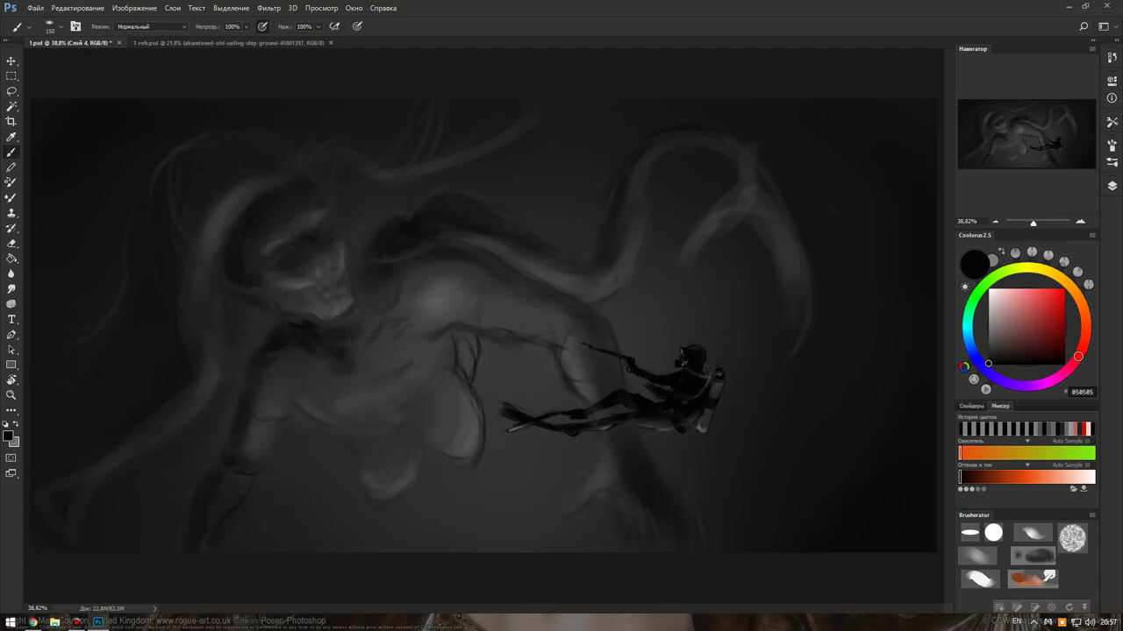
key("bracketleft")
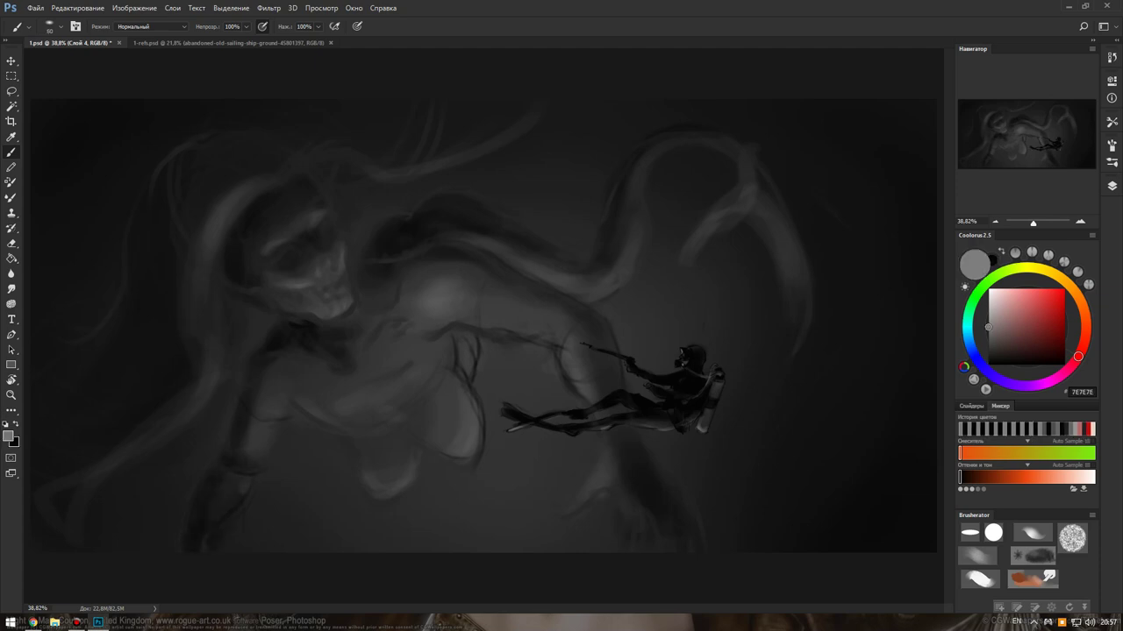
left_click_drag(244, 495, 198, 551)
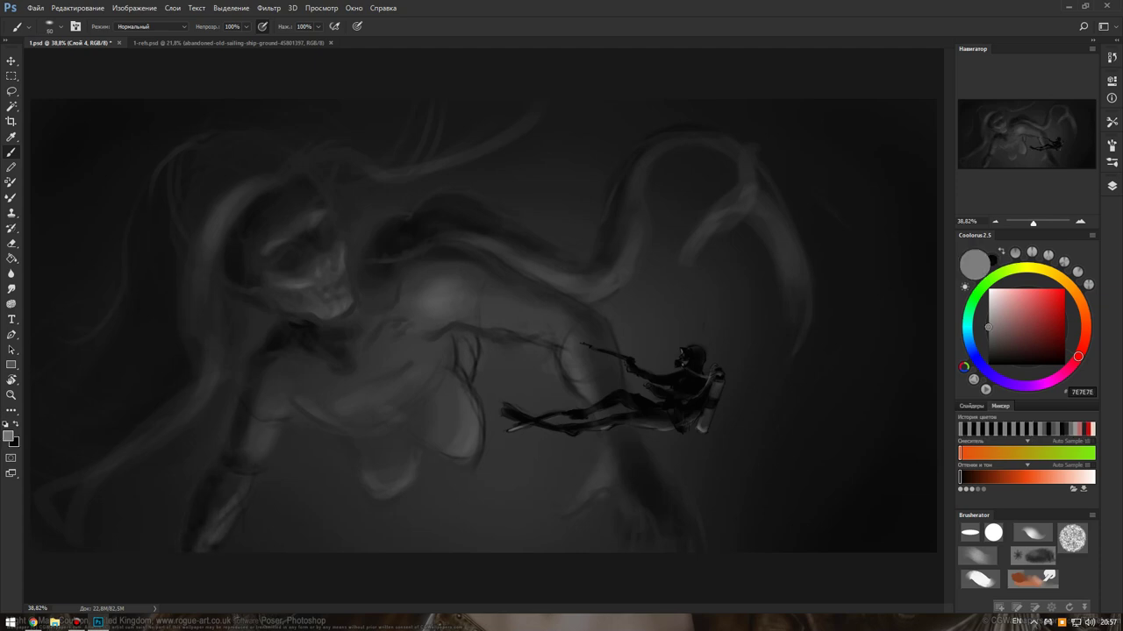
Darken the shadows across the creature's torso and arm with black strokes.
key("bracketleft")
key("x")
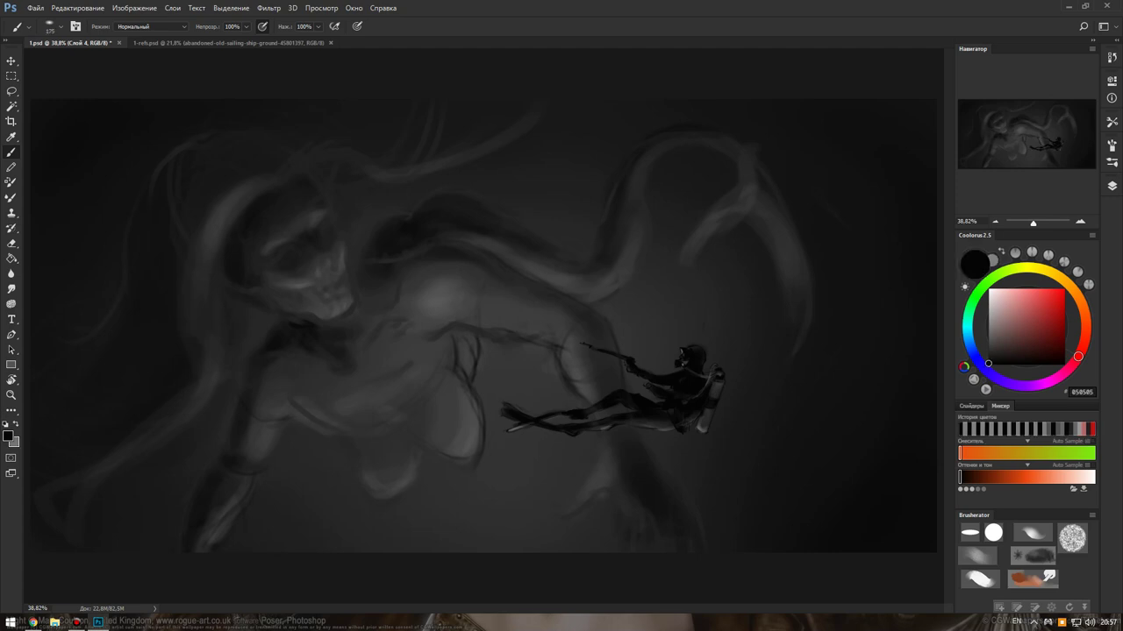
left_click_drag(298, 400, 362, 412)
left_click_drag(351, 372, 382, 391)
left_click_drag(412, 340, 404, 396)
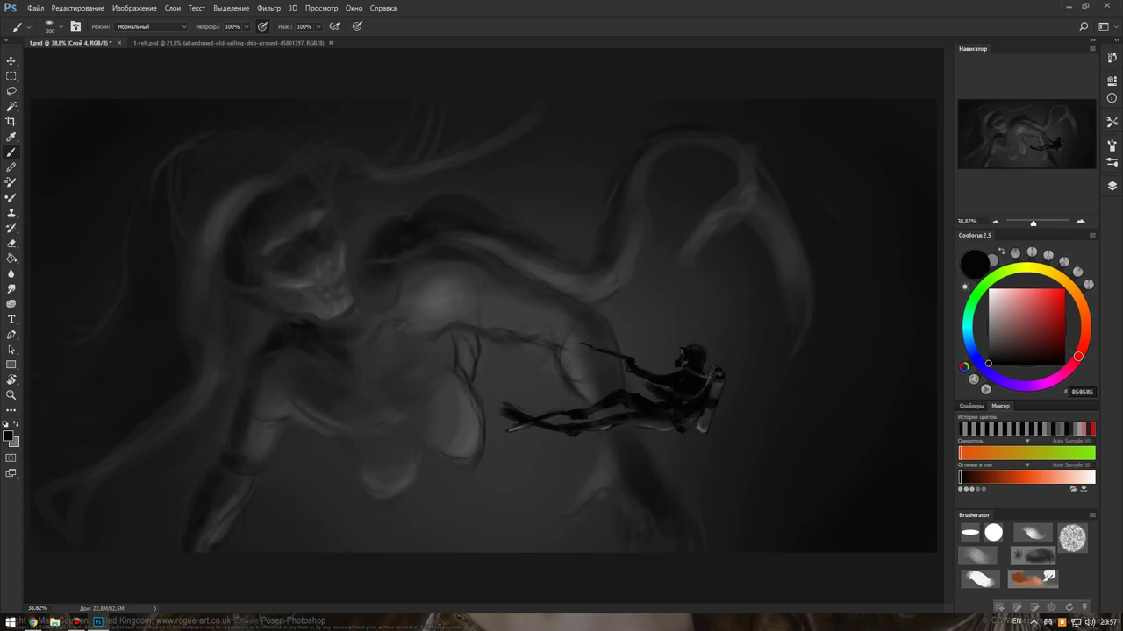
Paint mid-grey highlights on the creature's arm, torso and chest.
key("bracketleft")
key("x")
mouse_move(471, 342)
left_mouse_down()
mouse_move(467, 375)
mouse_move(473, 358)
left_mouse_up()
key("x")
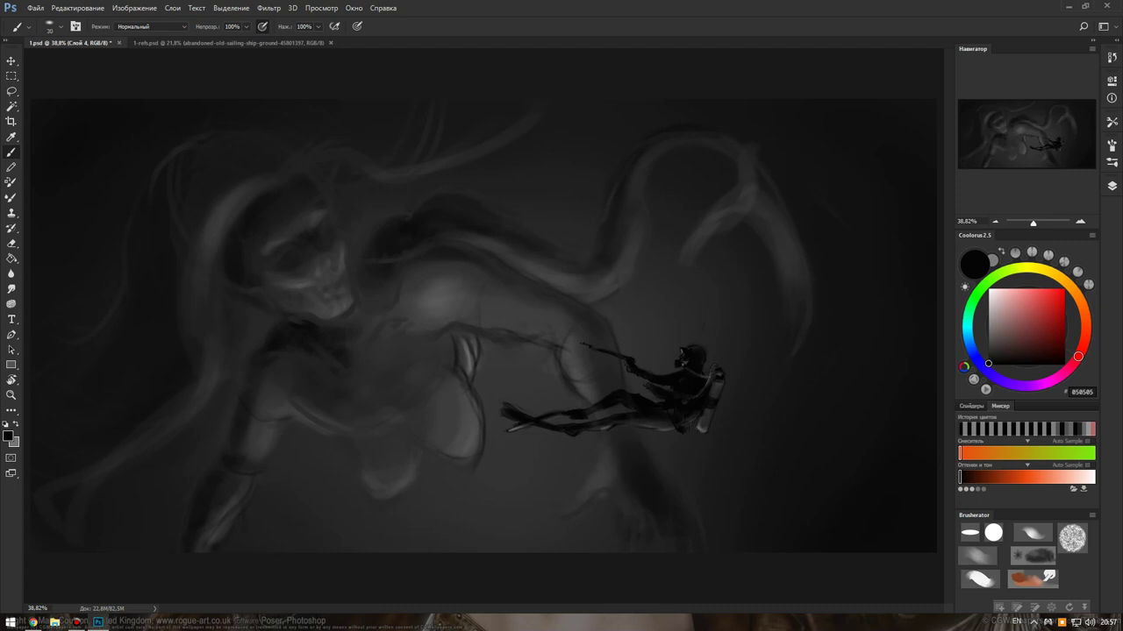
key("x")
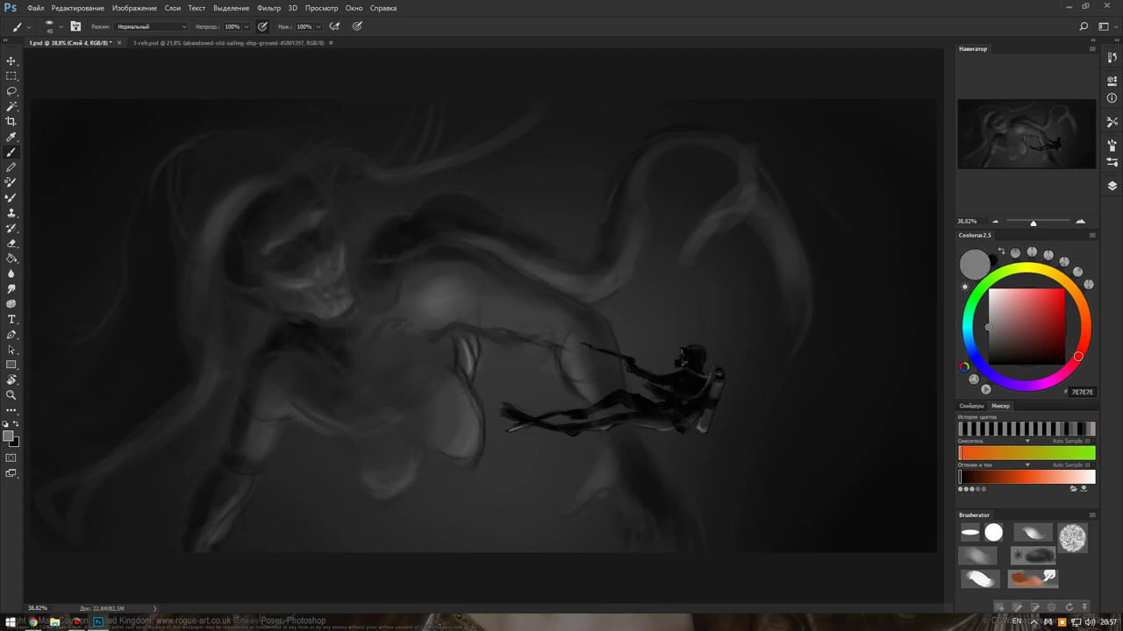
mouse_move(405, 336)
left_mouse_down()
mouse_move(429, 341)
mouse_move(421, 331)
left_mouse_up()
key("bracketright")
key("bracketright")
left_click(410, 323)
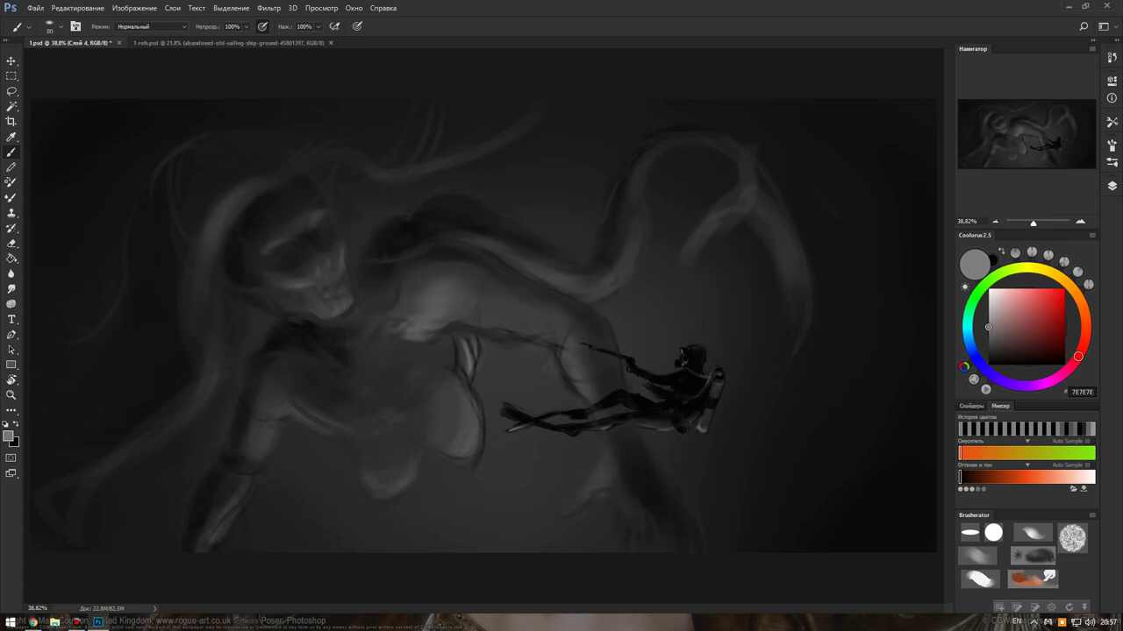
left_click_drag(391, 331, 361, 356)
Add dark dabs to the chest, brighten part of it, then darken the chest.
key("x")
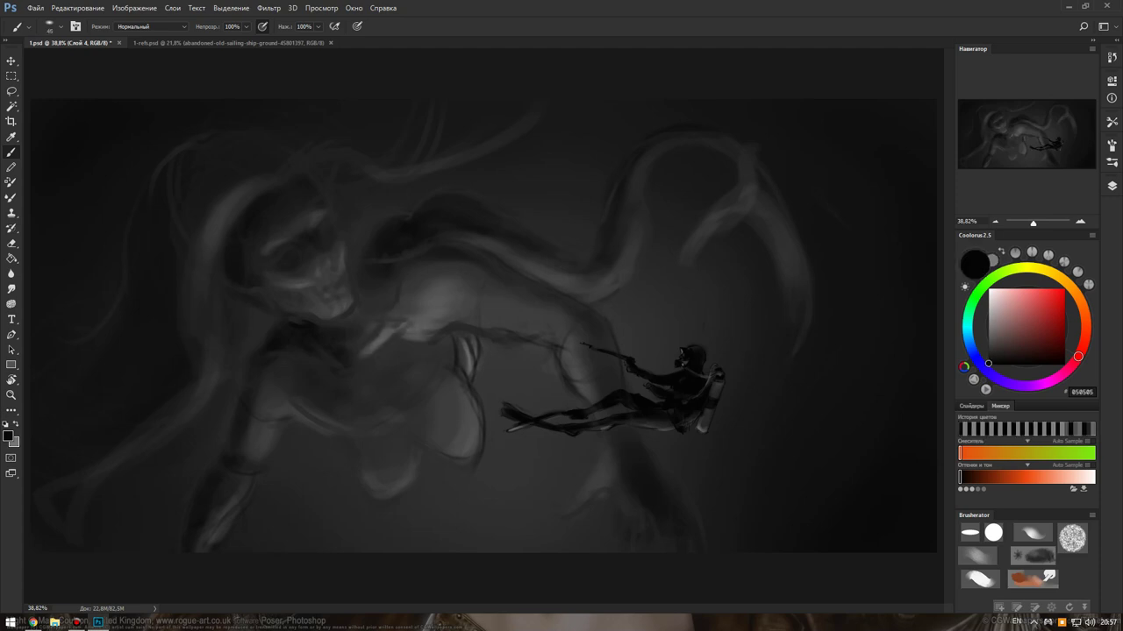
mouse_move(400, 310)
left_mouse_down()
mouse_move(380, 325)
mouse_move(363, 319)
mouse_move(411, 295)
left_mouse_up()
key("x")
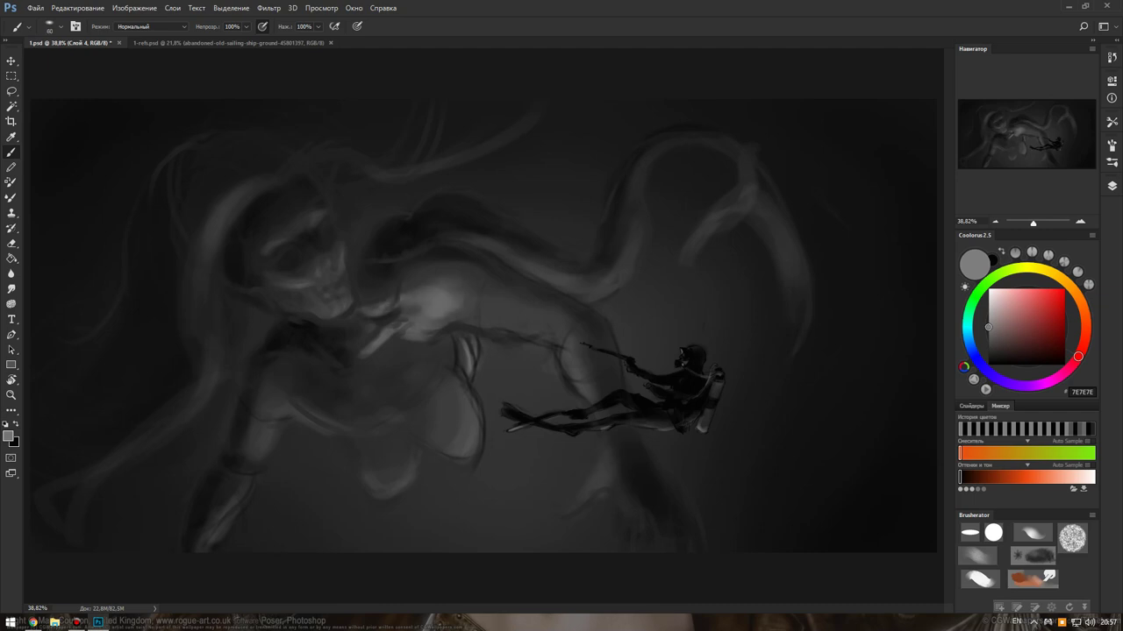
left_click_drag(361, 361, 333, 321)
key("x")
key("x")
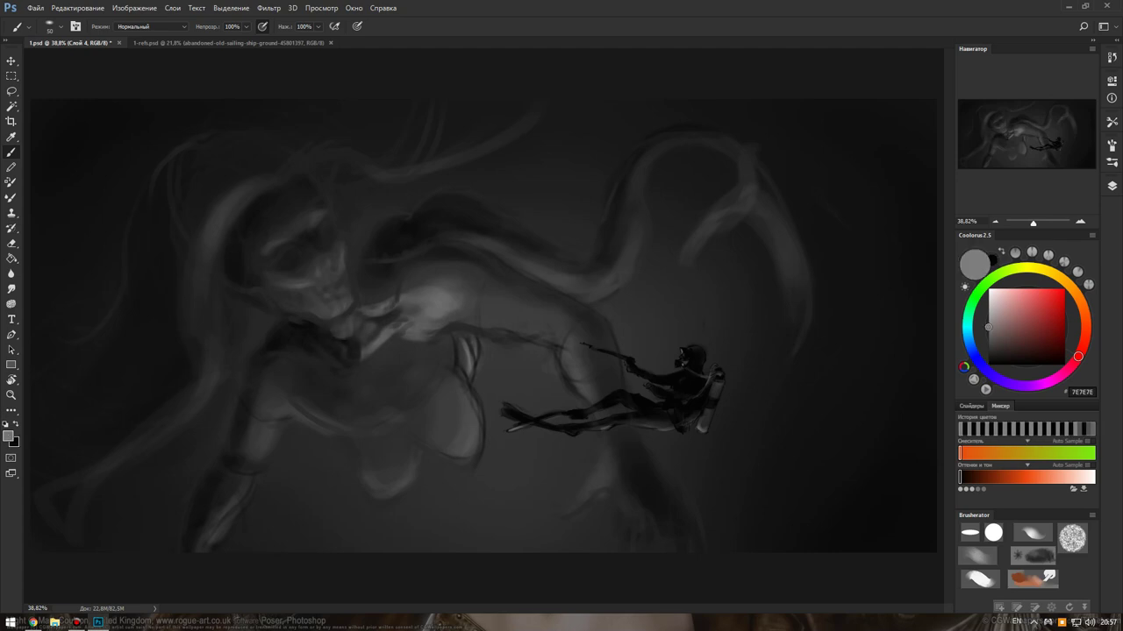
key("x")
mouse_move(347, 339)
left_mouse_down()
mouse_move(333, 332)
mouse_move(318, 361)
mouse_move(289, 361)
mouse_move(265, 386)
mouse_move(326, 418)
mouse_move(347, 412)
left_mouse_up()
Highlight the creature's lower leg and its edge in mid grey.
key("x")
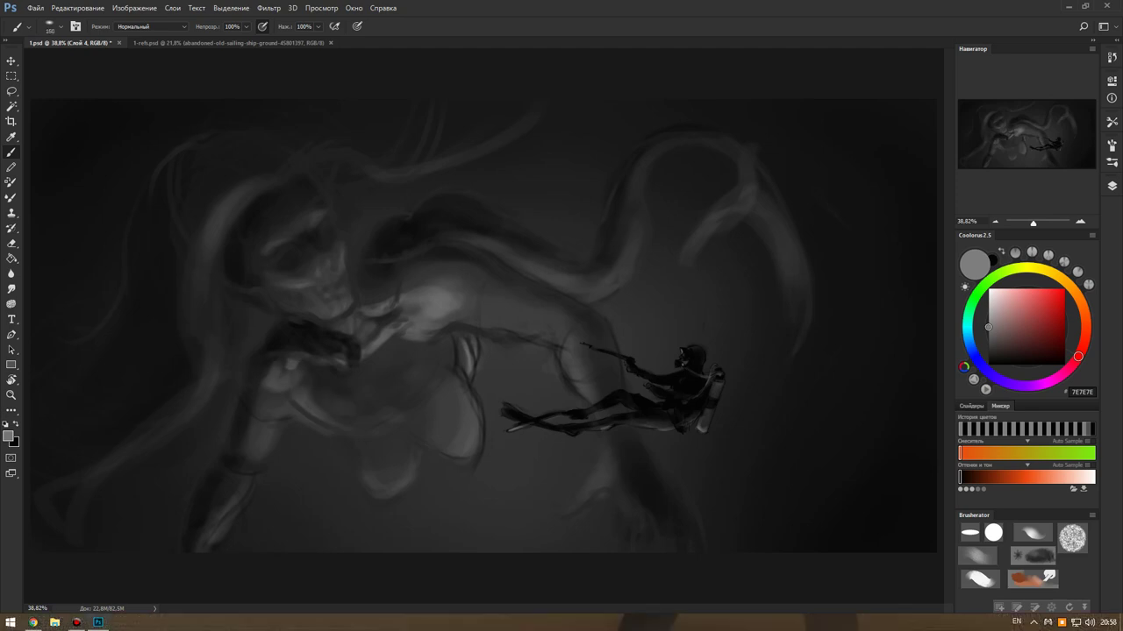
key("bracketleft")
key("bracketleft")
key("bracketleft")
left_click_drag(370, 464, 388, 491)
left_click_drag(466, 445, 476, 452)
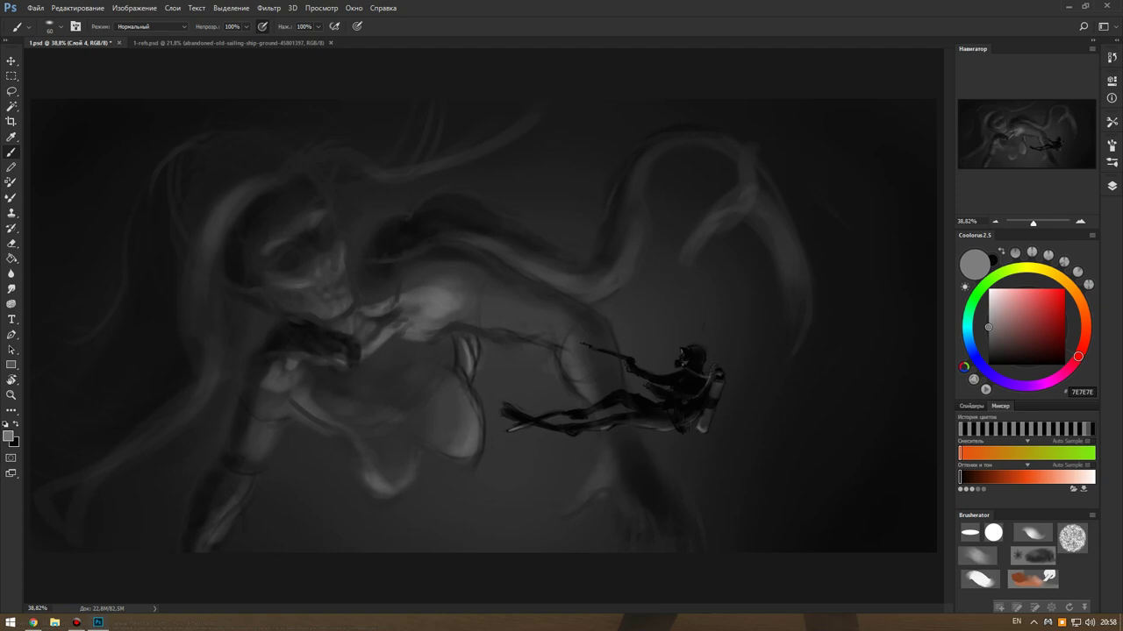
key("bracketright")
key("bracketright")
key("x")
key("bracketleft")
key("bracketleft")
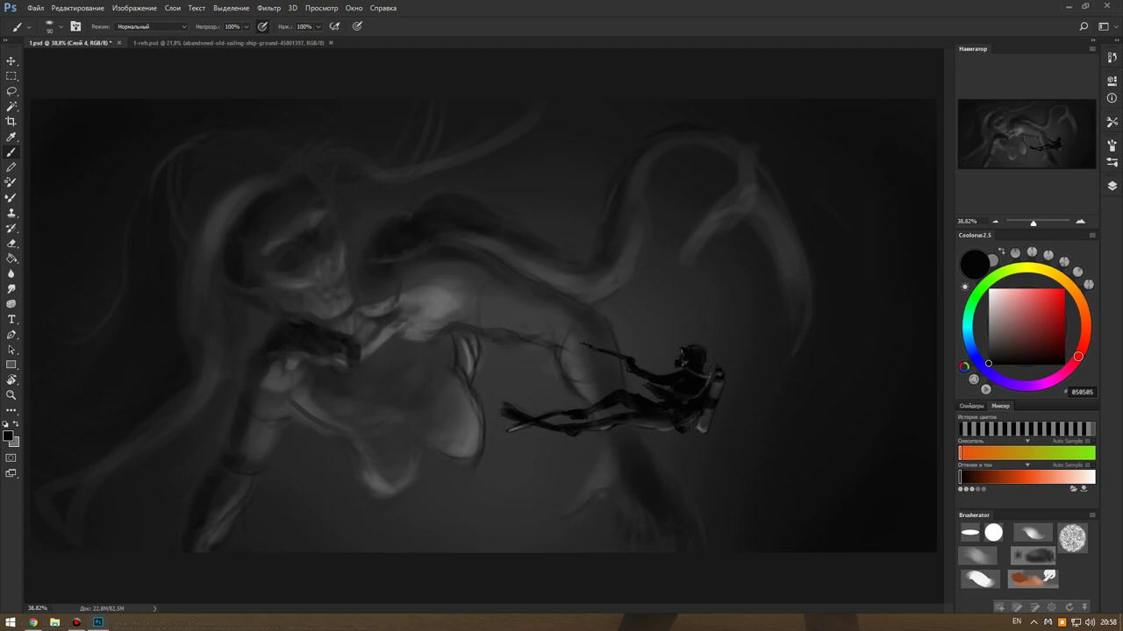
Brush faint grey marks on the creature's body, then pick a lighter grey in Coolorus.
key("x")
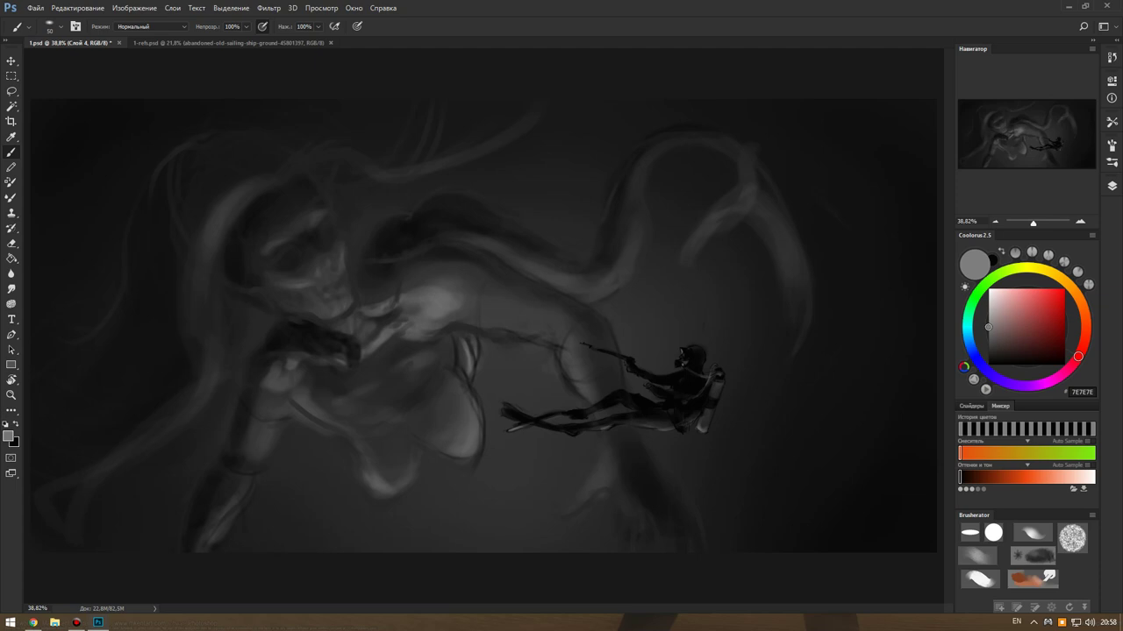
left_click(383, 383)
left_click_drag(343, 378, 383, 347)
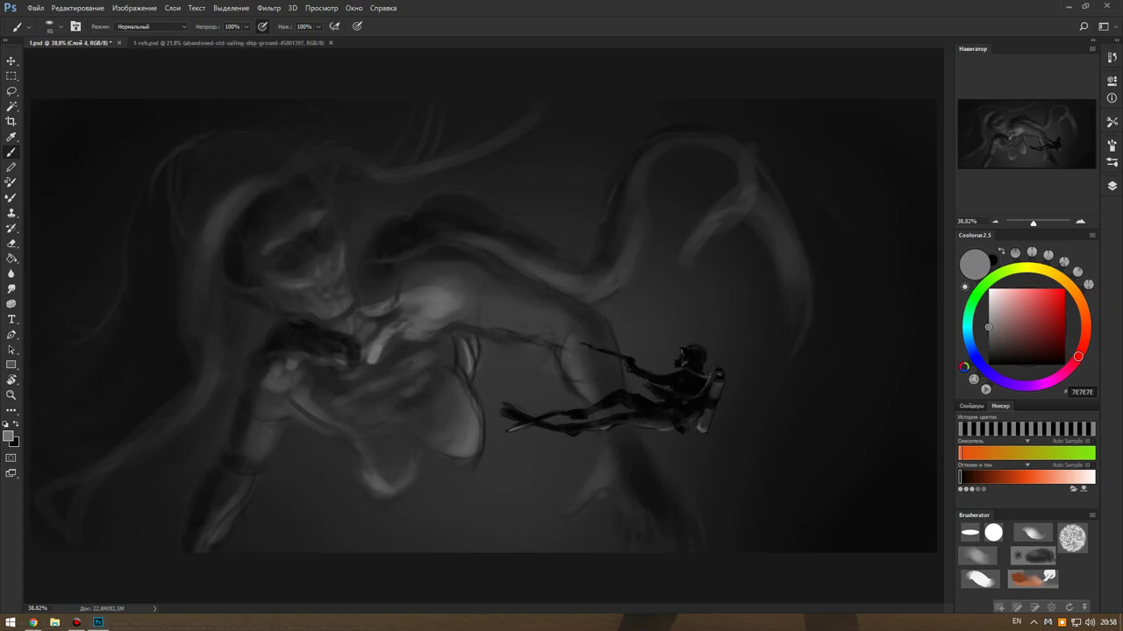
left_click_drag(287, 284, 346, 299)
left_click(340, 311, "alt")
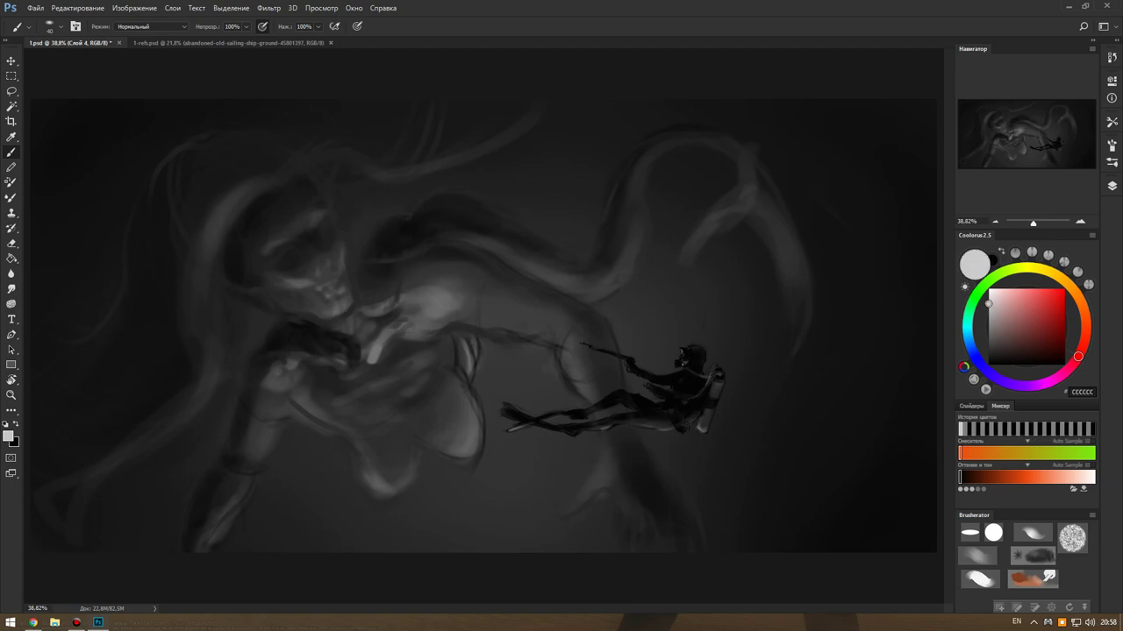
Highlight the diver's chest and lighten the creature's body with a large soft stroke.
scroll(666, 412, "up", 2)
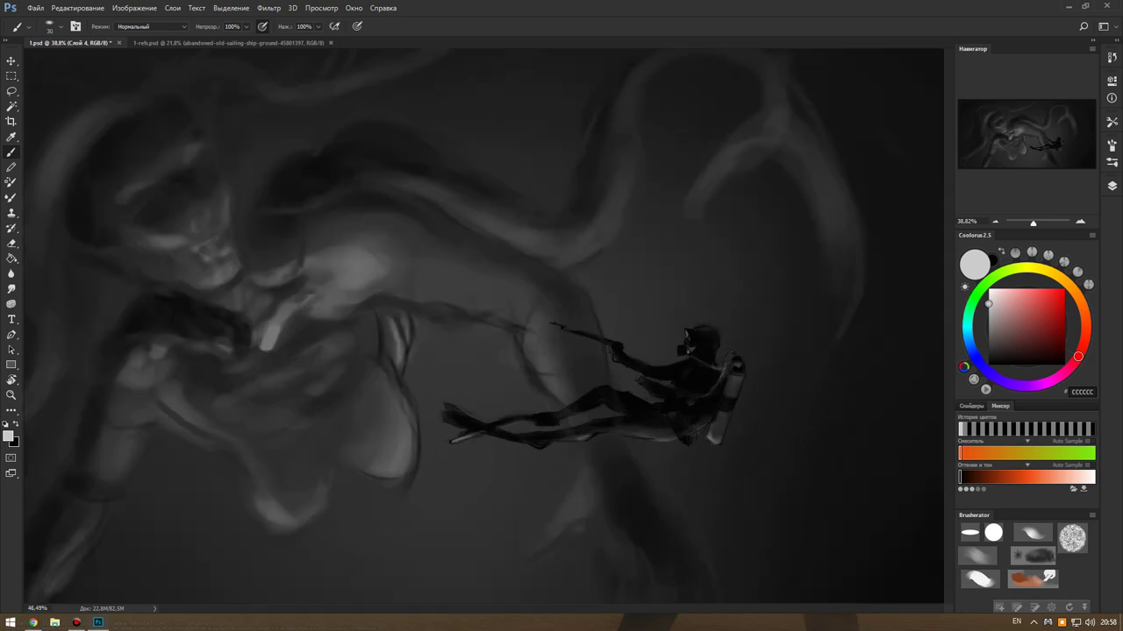
scroll(668, 402, "up", 4)
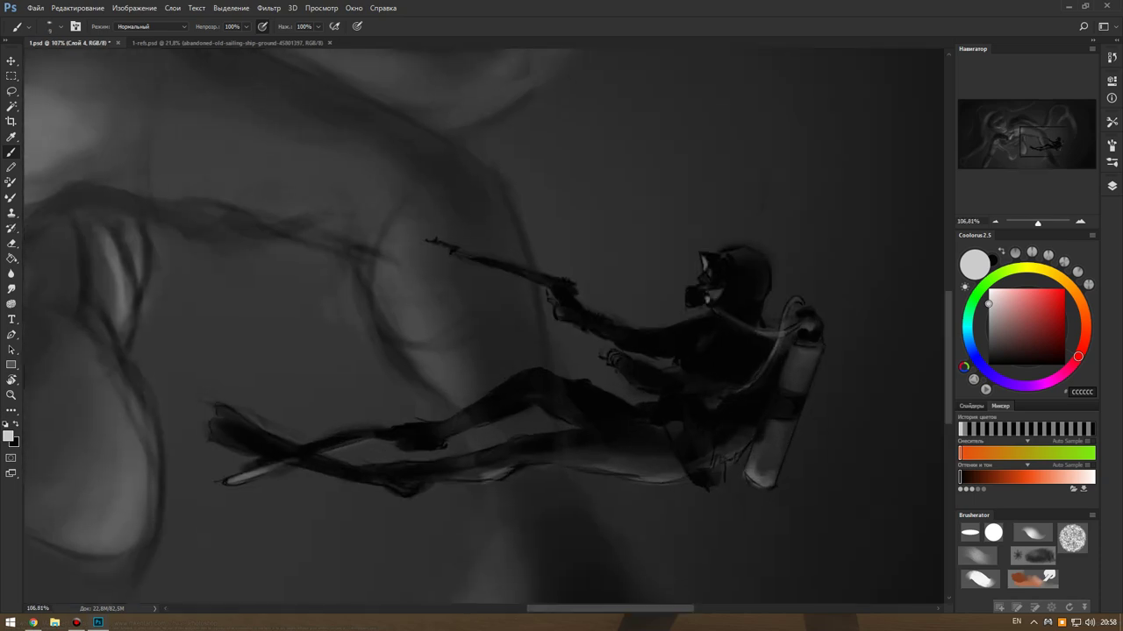
left_click(701, 340)
scroll(702, 342, "down", 1)
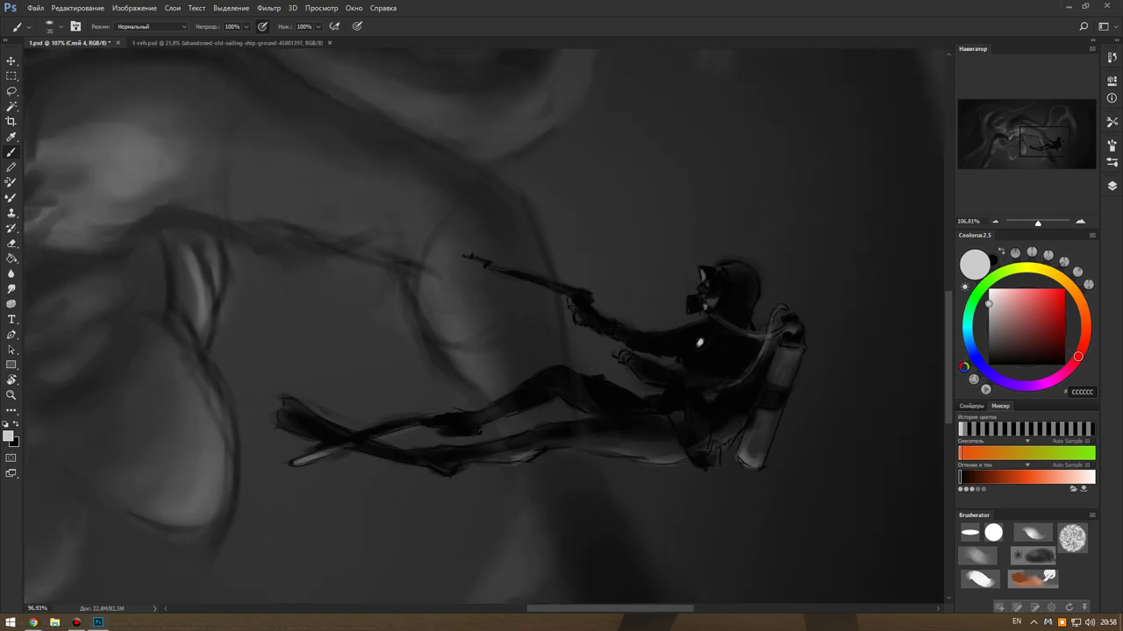
scroll(699, 342, "down", 6)
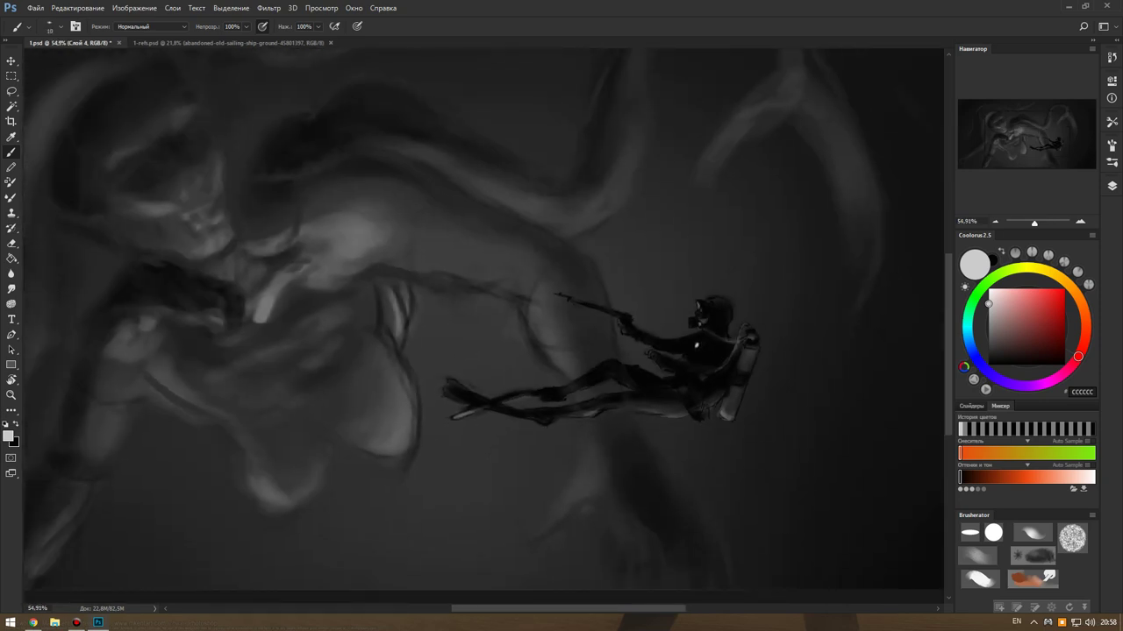
key("bracketright")
key("bracketright")
key("bracketright")
left_click_drag(350, 230, 596, 307)
Paint the area leading to the harpoon and repaint the creature's head with soft strokes.
scroll(614, 369, "down", 2)
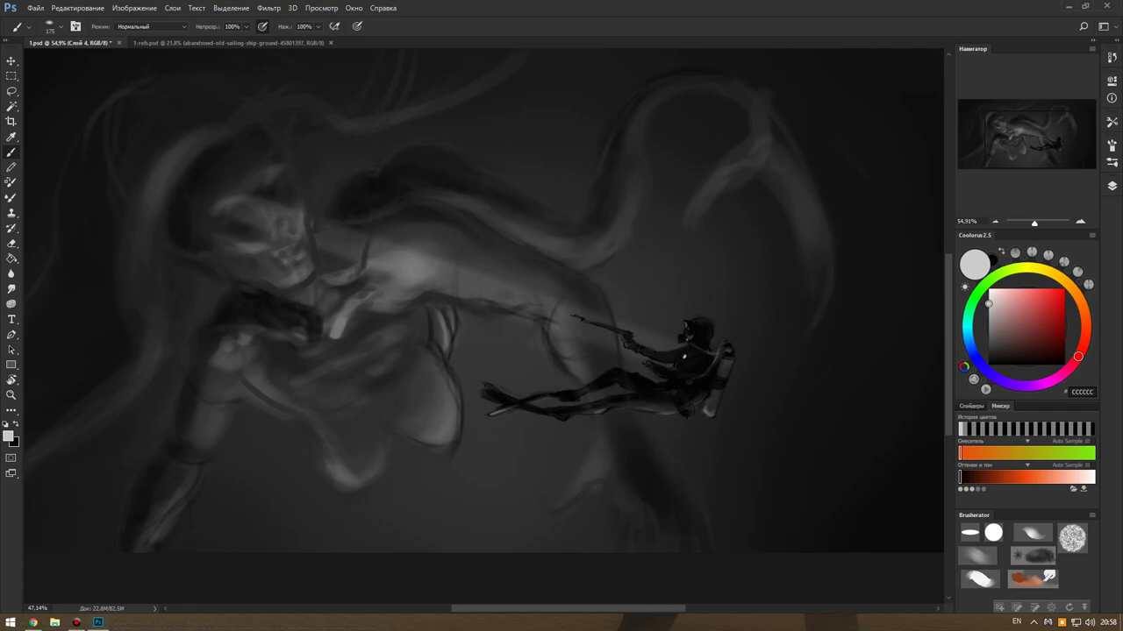
scroll(482, 324, "down", 2)
scroll(492, 350, "up", 3)
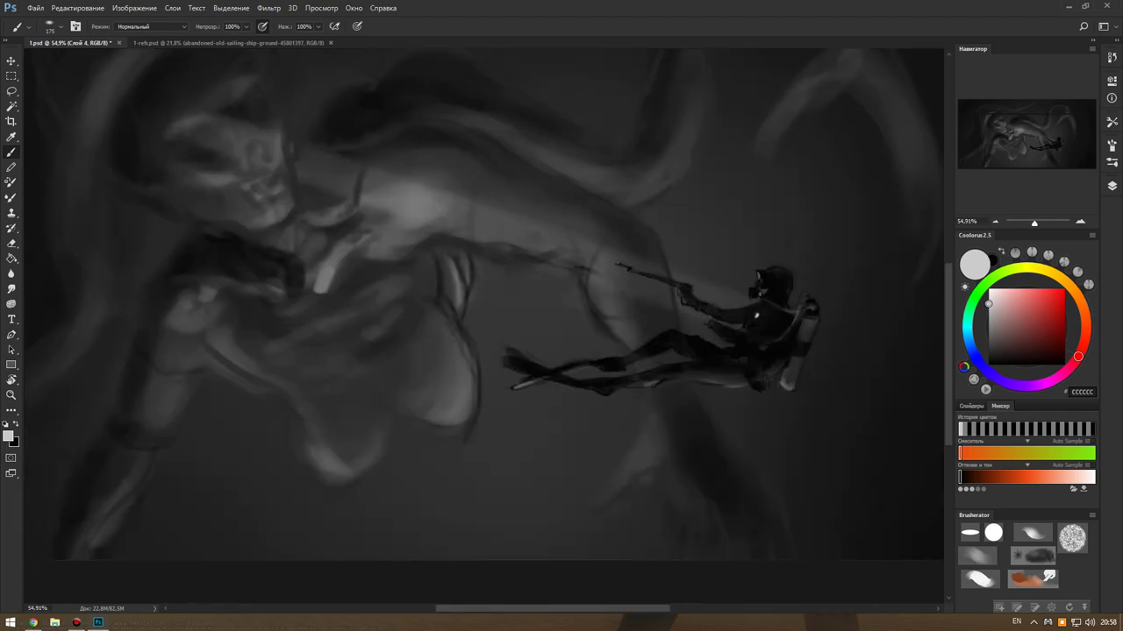
key("bracketright")
left_click_drag(237, 144, 623, 264)
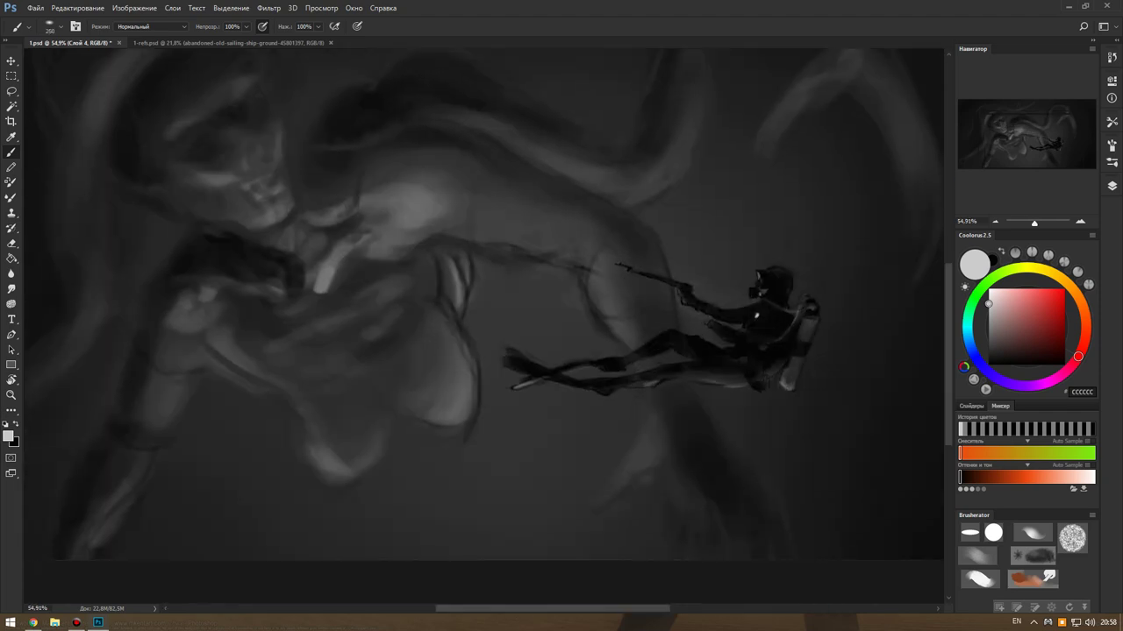
key("bracketright")
key("bracketright")
key("bracketright")
key("bracketleft")
key("bracketleft")
key("bracketleft")
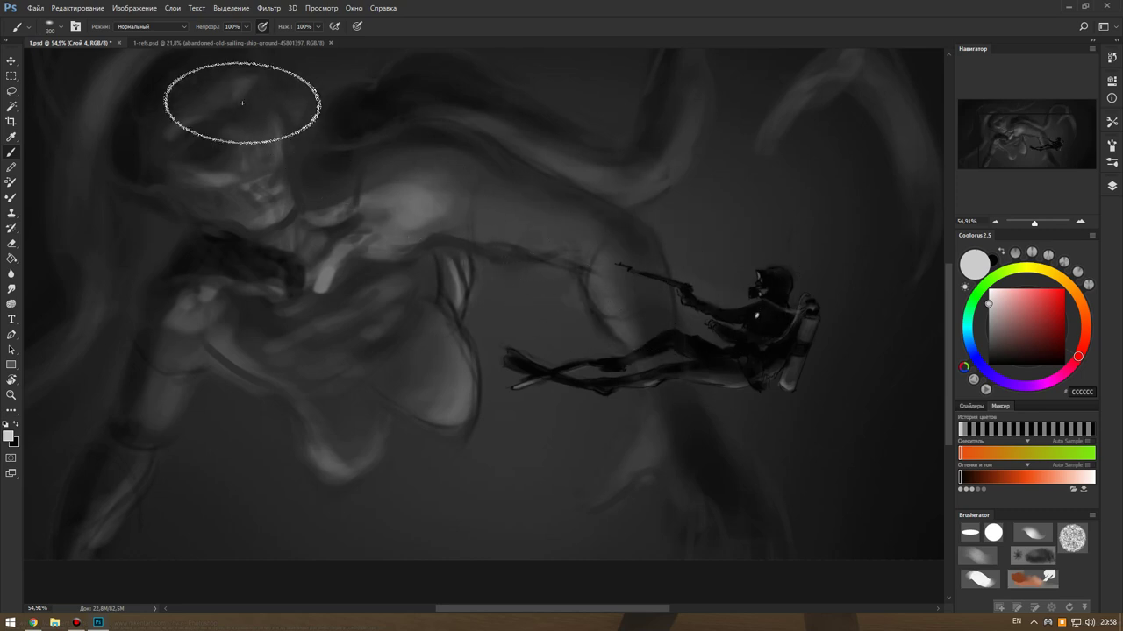
left_click_drag(242, 102, 231, 197)
Brighten the skull's eye, cheeks, top of the head, face and teeth.
key("bracketleft")
key("bracketleft")
key("bracketleft")
key("bracketleft")
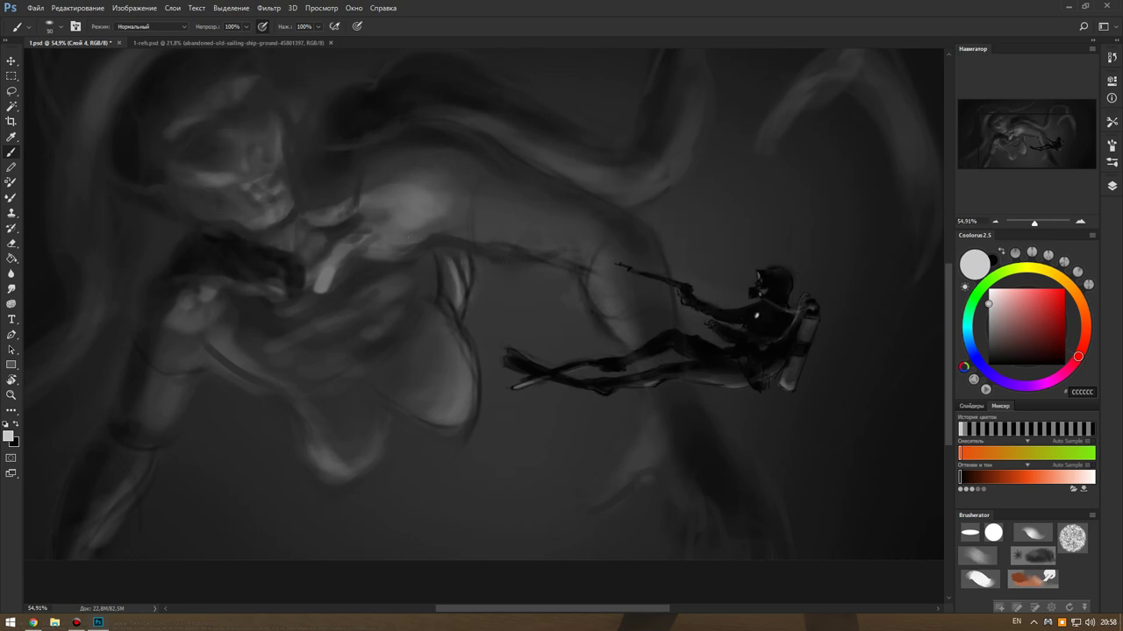
left_click_drag(270, 127, 274, 145)
mouse_move(228, 176)
left_mouse_down()
mouse_move(200, 179)
mouse_move(260, 177)
left_mouse_up()
key("bracketright")
key("bracketright")
mouse_move(256, 79)
left_mouse_down()
mouse_move(163, 137)
mouse_move(198, 163)
left_mouse_up()
mouse_move(269, 162)
left_mouse_down()
mouse_move(279, 188)
mouse_move(235, 144)
mouse_move(272, 208)
mouse_move(207, 192)
mouse_move(251, 210)
left_mouse_up()
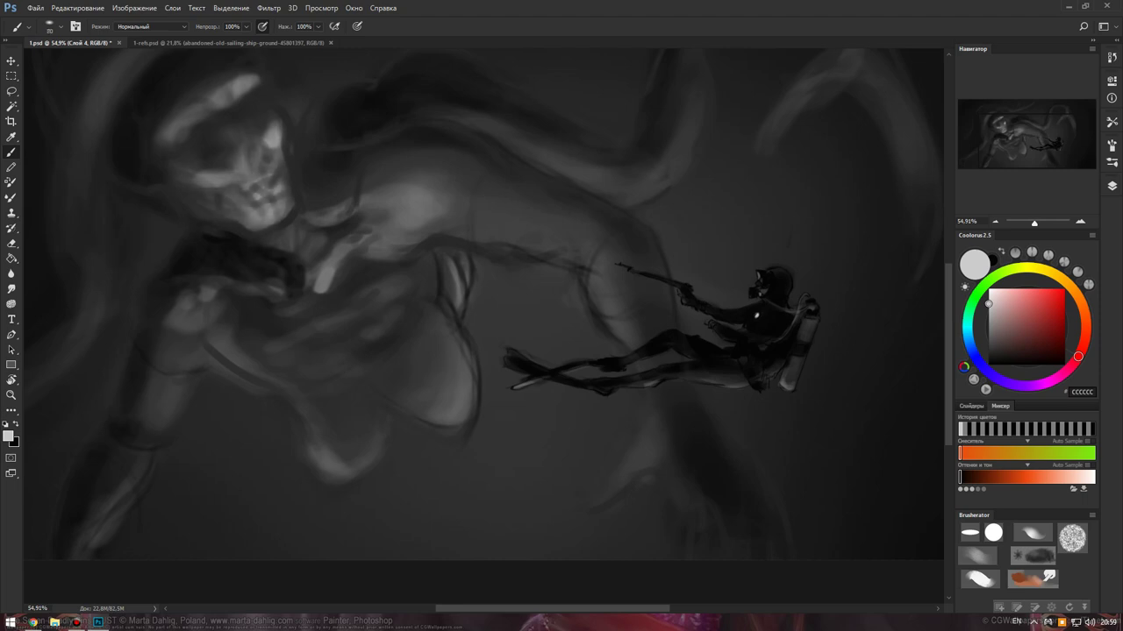
Lighten the creature's torso, dark arm, a spot near the harpoon and the neck area.
mouse_move(412, 186)
left_mouse_down()
mouse_move(452, 198)
mouse_move(421, 210)
mouse_move(443, 169)
mouse_move(379, 218)
left_mouse_up()
key("bracketright")
key("bracketright")
key("bracketright")
key("bracketright")
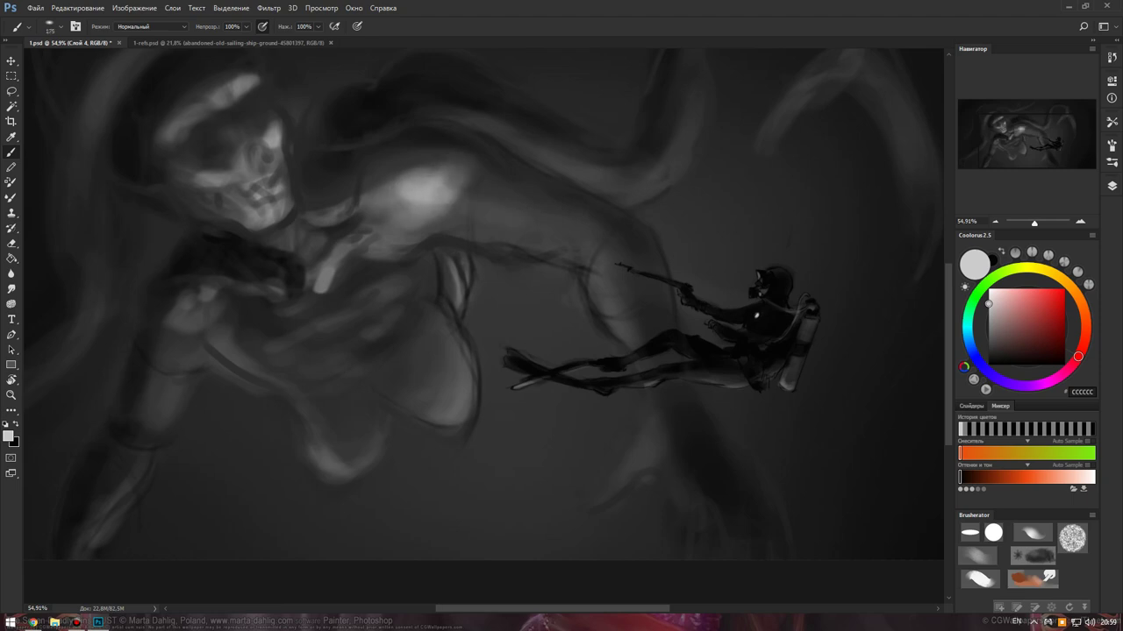
left_click_drag(473, 246, 557, 215)
left_click_drag(452, 206, 579, 246)
left_click_drag(628, 275, 635, 302)
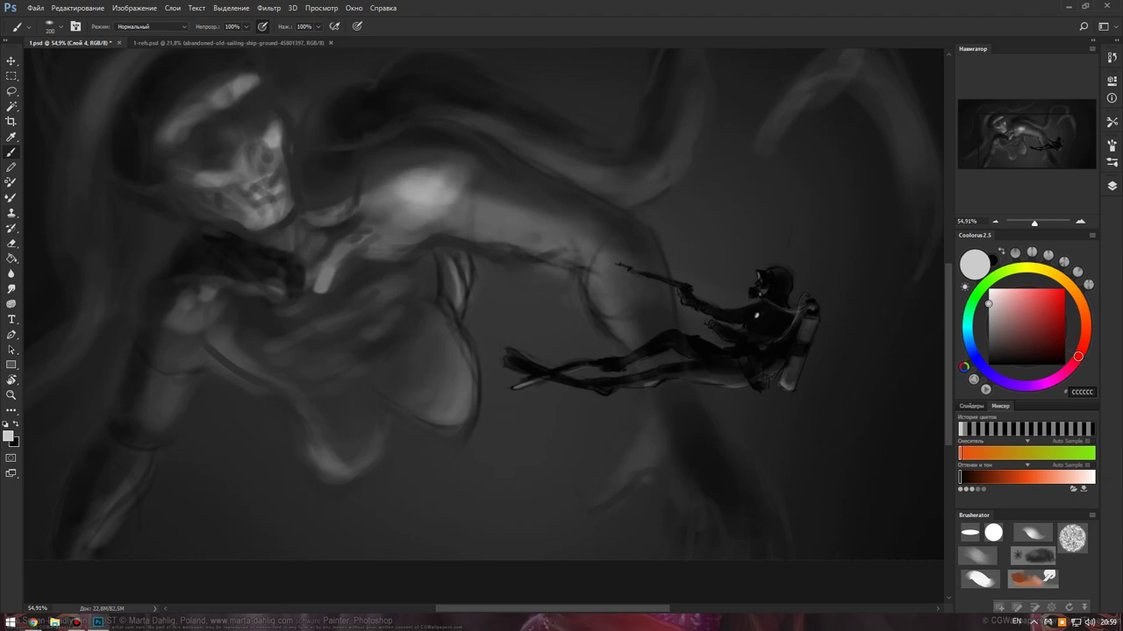
mouse_move(338, 206)
left_mouse_down()
mouse_move(311, 239)
mouse_move(368, 222)
mouse_move(323, 234)
mouse_move(321, 252)
left_mouse_up()
Darken the creature's neck with small black strokes.
key("x")
key("bracketleft")
key("bracketleft")
key("bracketleft")
left_click_drag(349, 184, 310, 207)
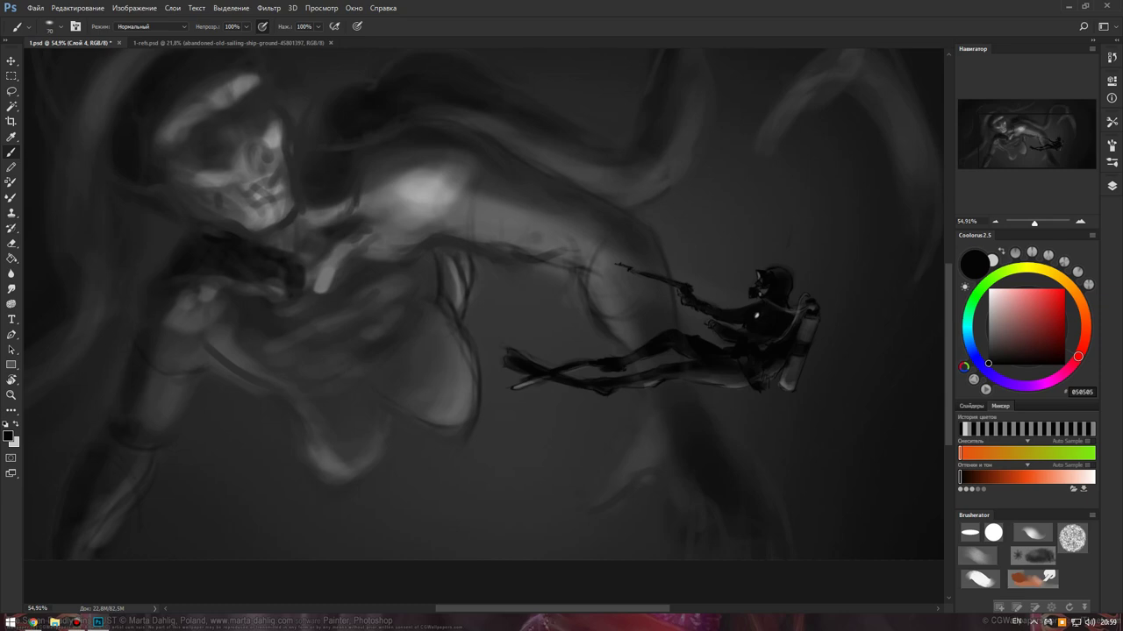
Reselect light grey and highlight the skull's jaw and the area below it.
scroll(482, 324, "down", 4)
scroll(483, 324, "down", 4)
scroll(483, 325, "down", 2)
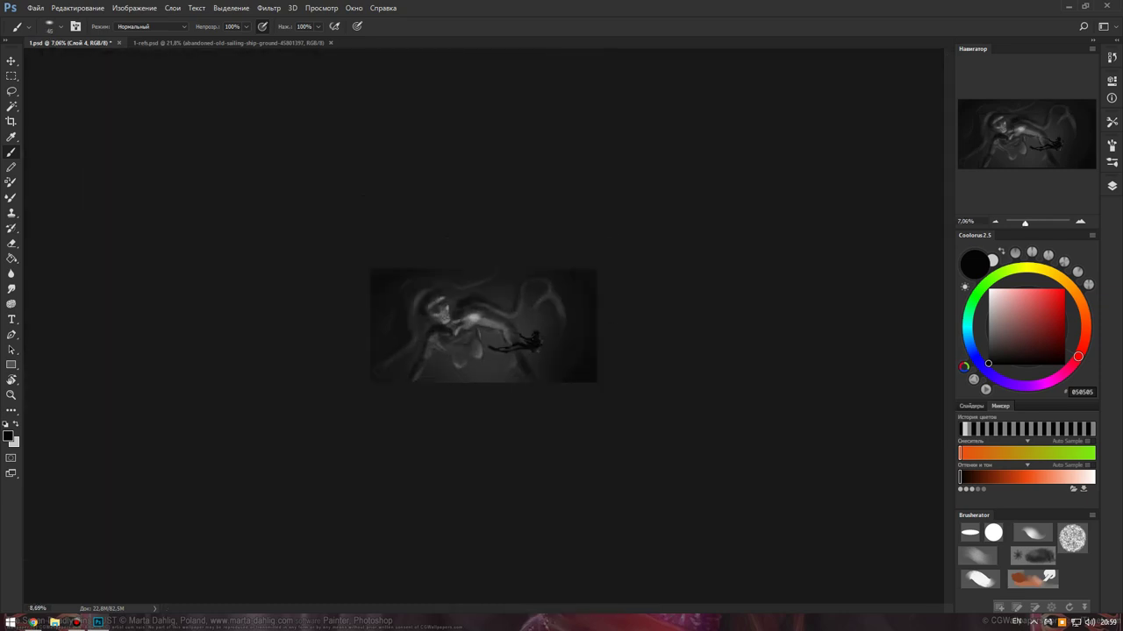
scroll(483, 325, "up", 3)
scroll(483, 324, "up", 6)
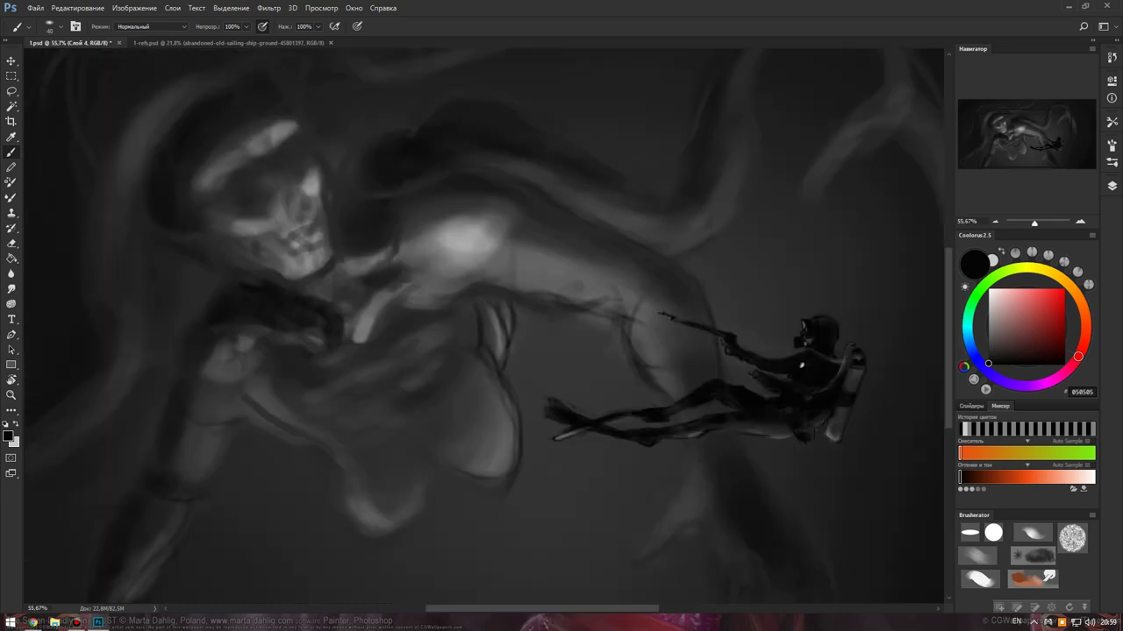
left_click(363, 323, "alt")
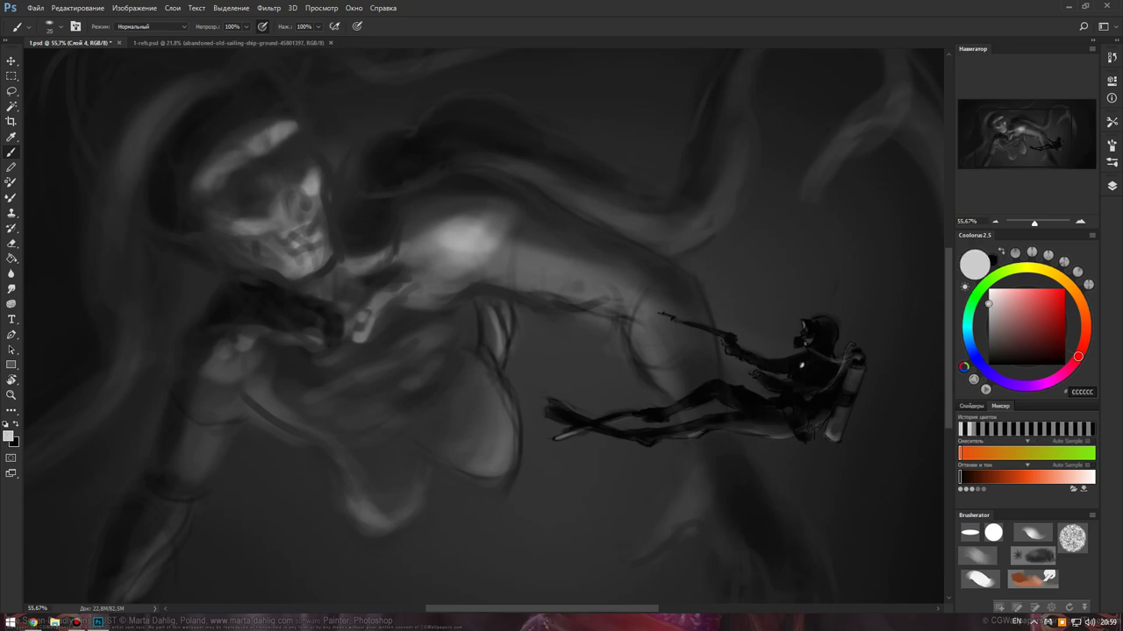
left_click_drag(365, 313, 359, 324)
mouse_move(335, 274)
left_mouse_down()
mouse_move(330, 312)
mouse_move(403, 340)
mouse_move(386, 375)
mouse_move(409, 391)
left_mouse_up()
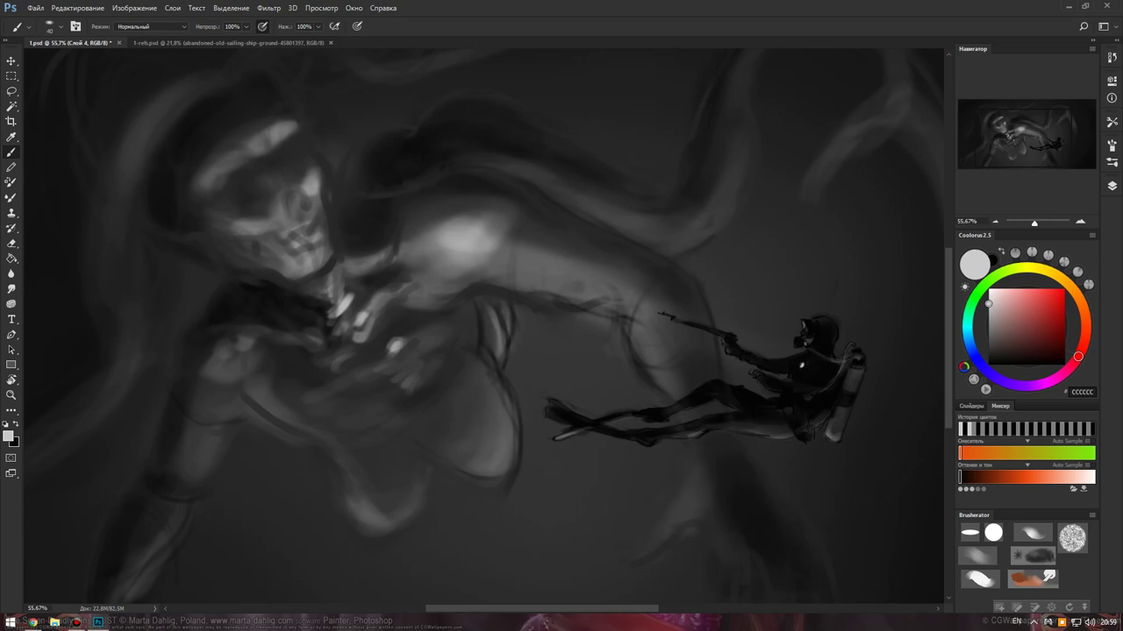
Add light highlights to the lower body, shoulder, top of skull and left eye socket.
left_click_drag(502, 484, 491, 465)
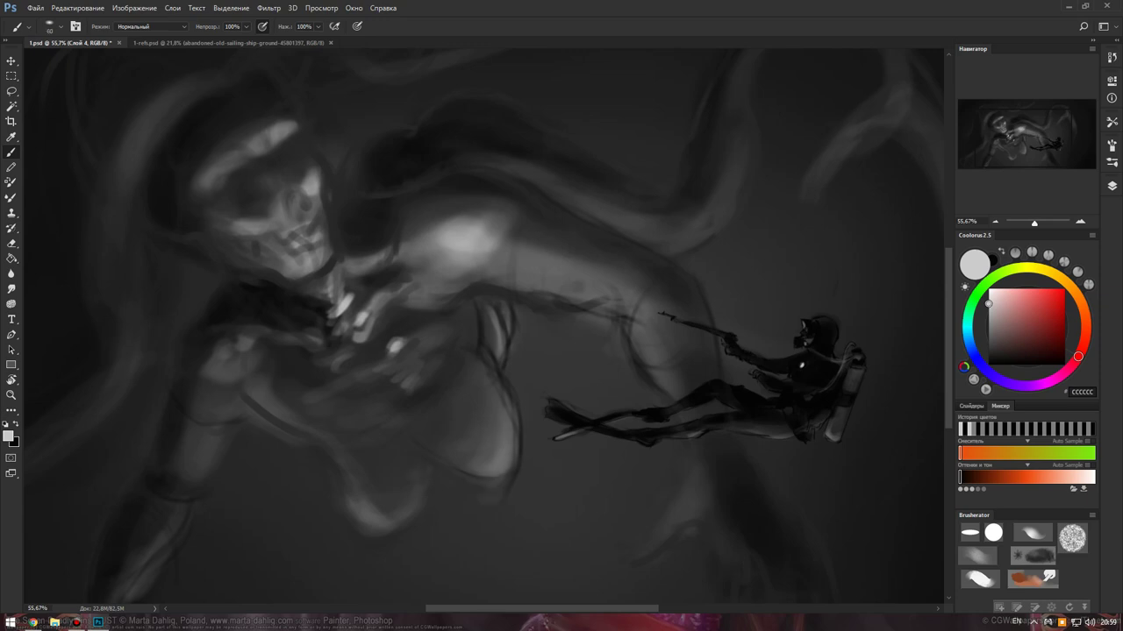
mouse_move(418, 488)
left_mouse_down()
mouse_move(382, 530)
mouse_move(393, 506)
left_mouse_up()
left_click_drag(214, 360, 222, 355)
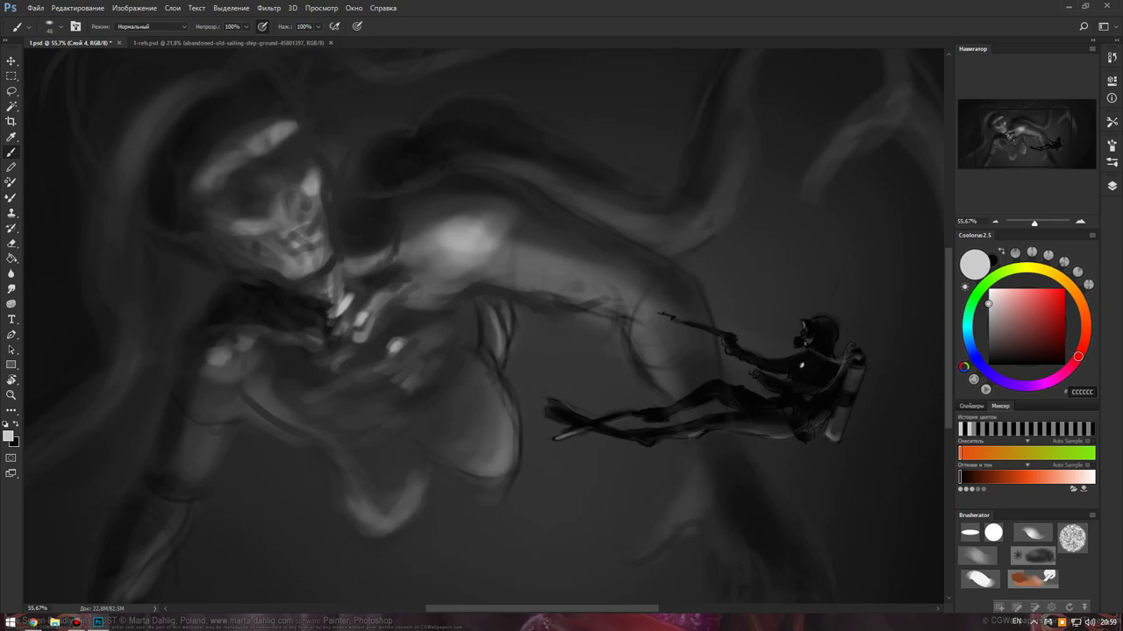
key("bracketleft")
left_click_drag(309, 347, 286, 347)
left_click_drag(296, 156, 306, 151)
left_click_drag(238, 191, 251, 190)
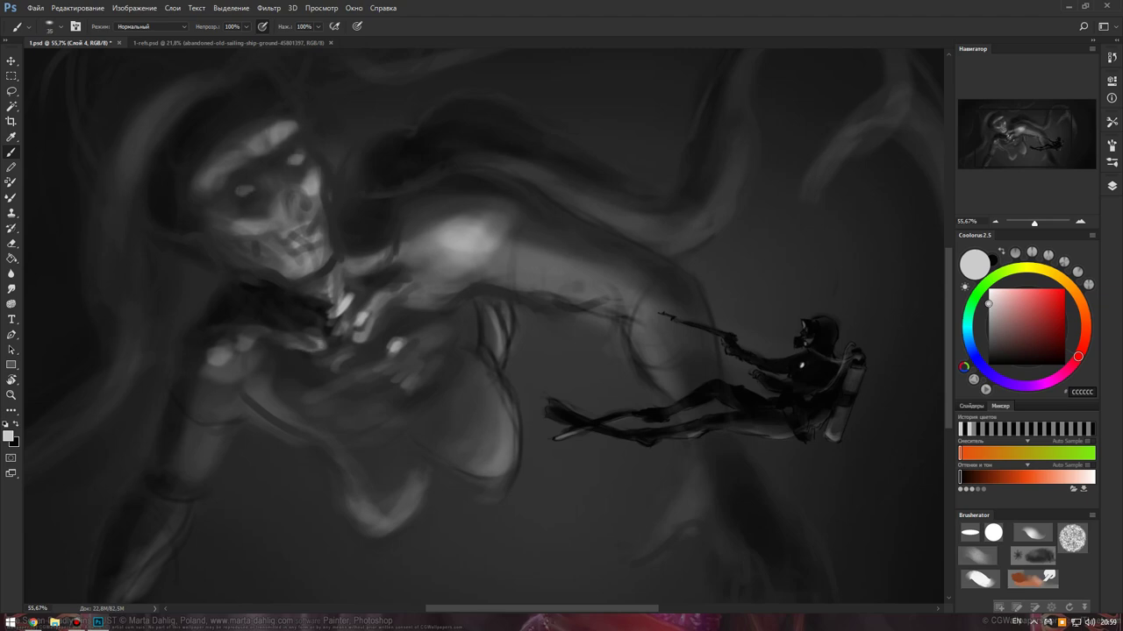
scroll(442, 272, "down", 2)
Create the blank layer Слой 5 above Слой 4 and zoom the painting in.
scroll(419, 366, "down", 1)
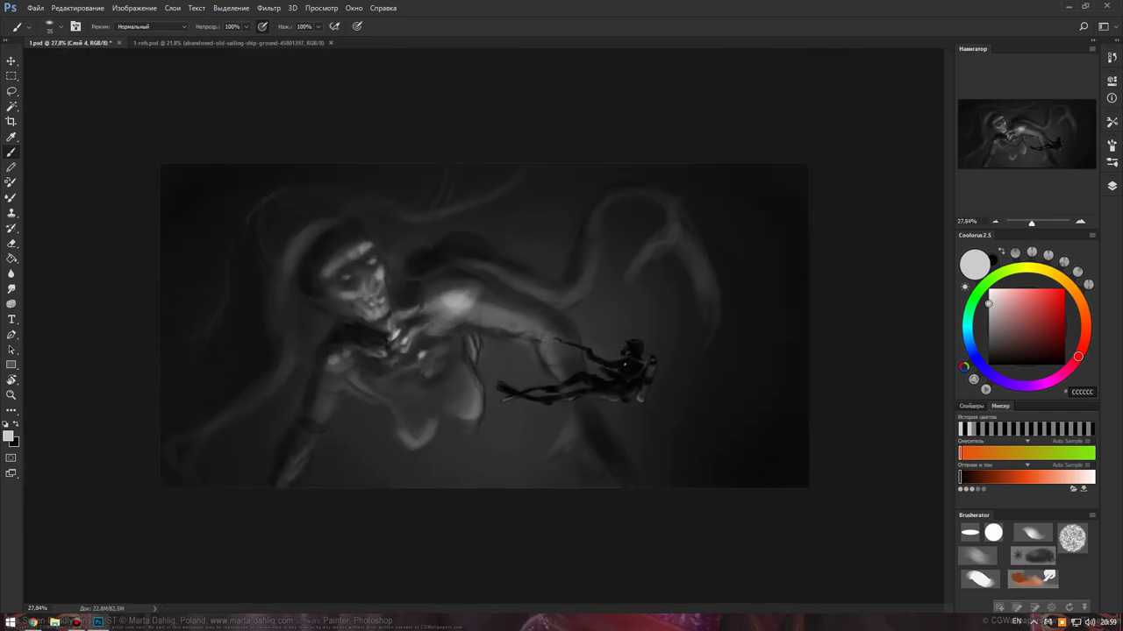
scroll(419, 366, "down", 1)
scroll(483, 326, "down", 1)
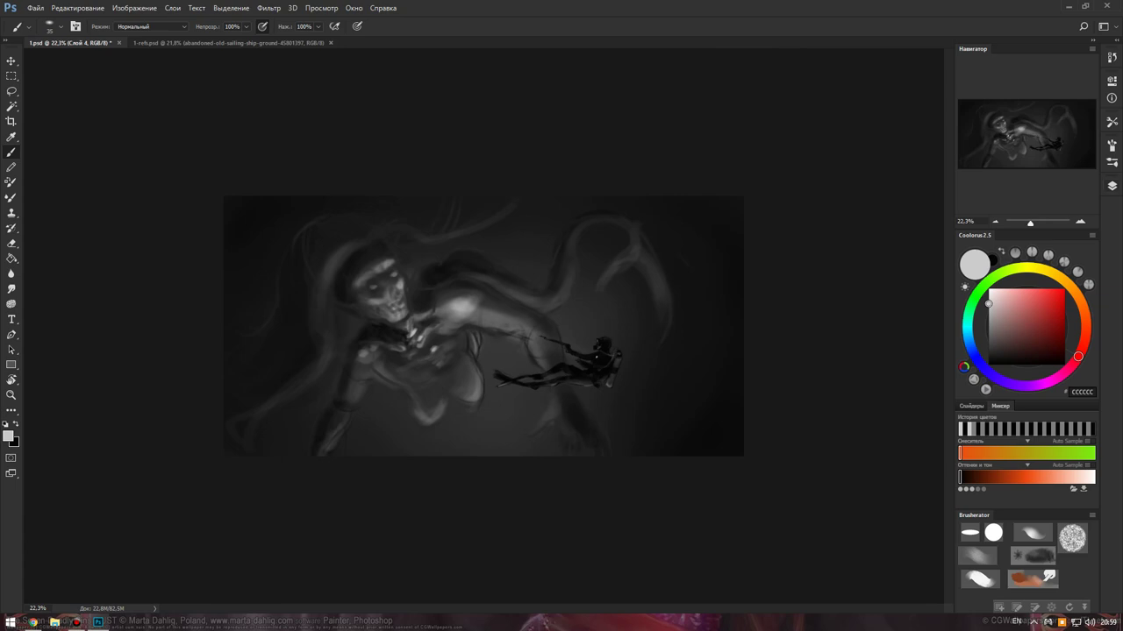
key("F7")
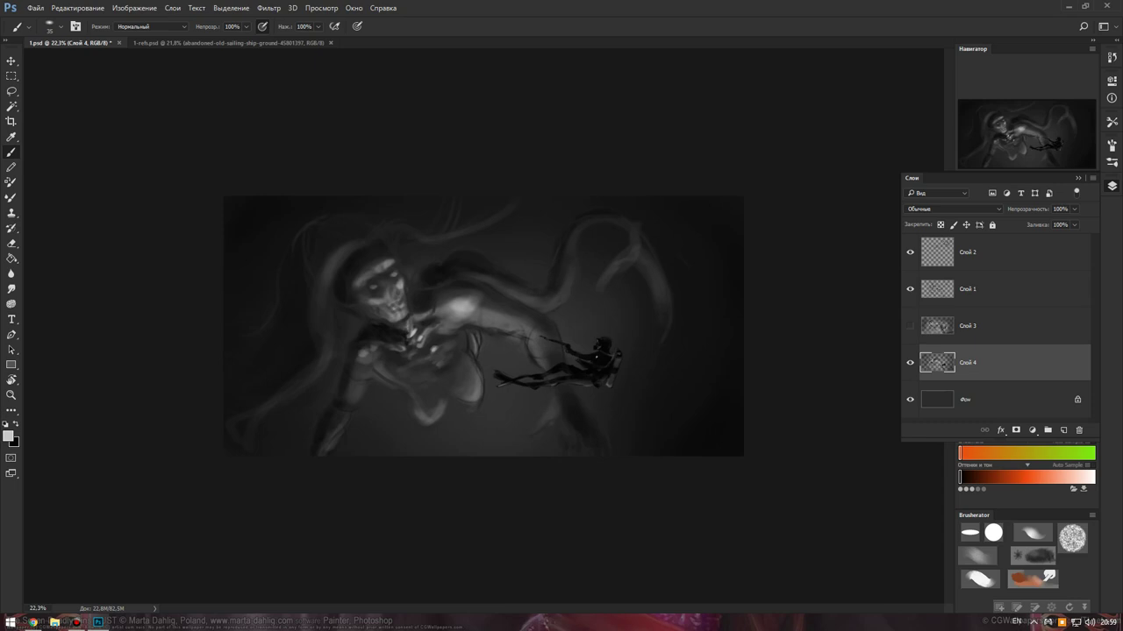
left_click(1063, 429)
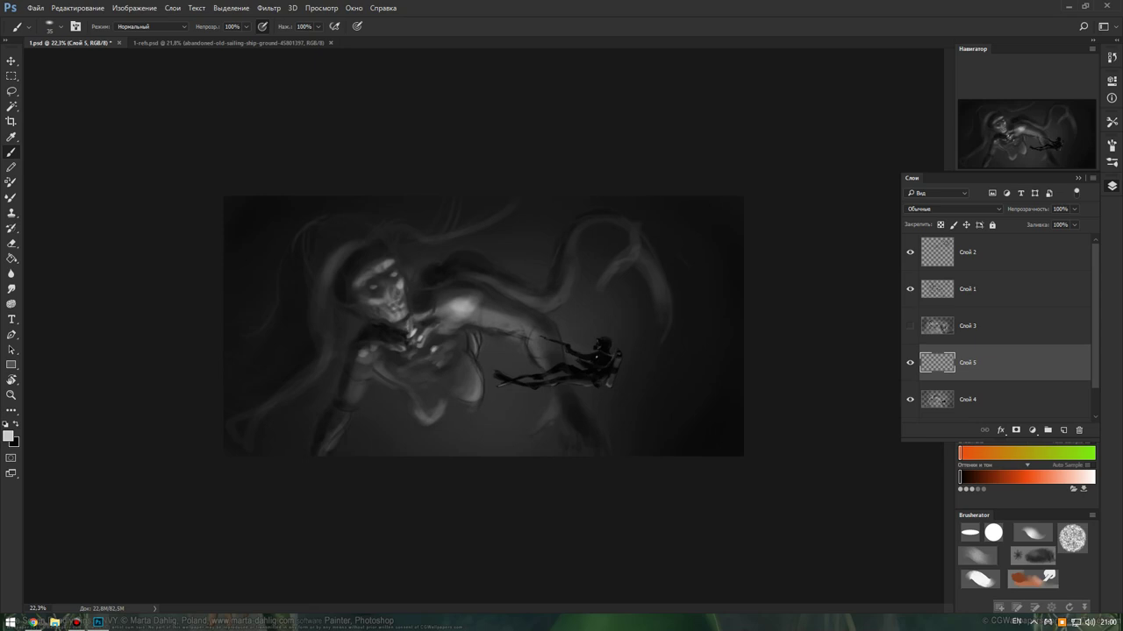
key("F7")
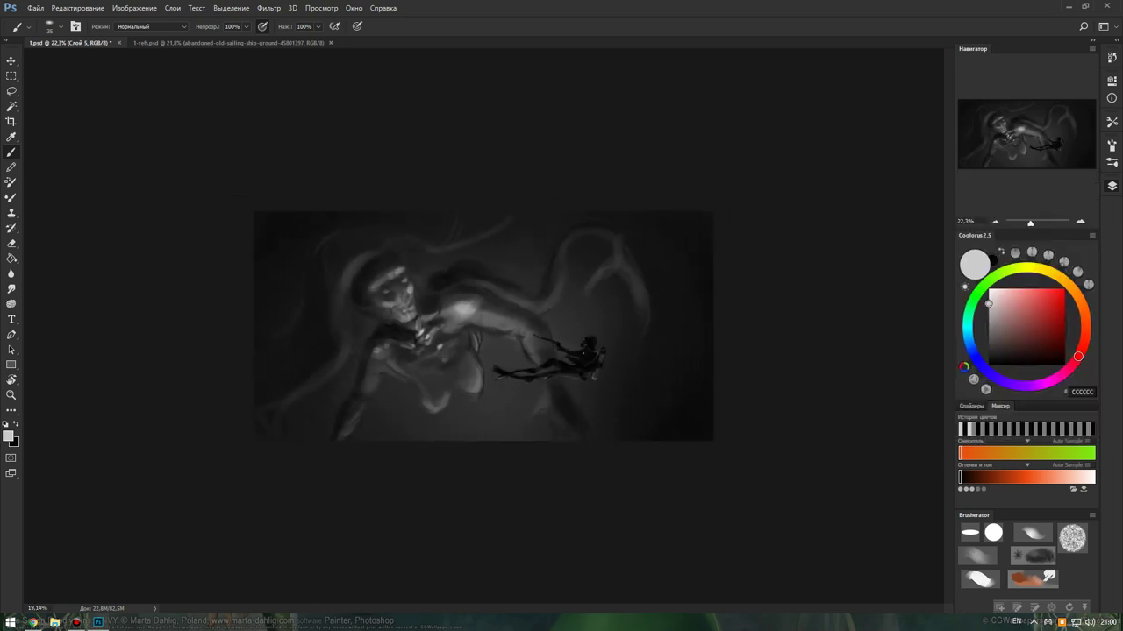
key("ctrl+plus")
key("ctrl+plus")
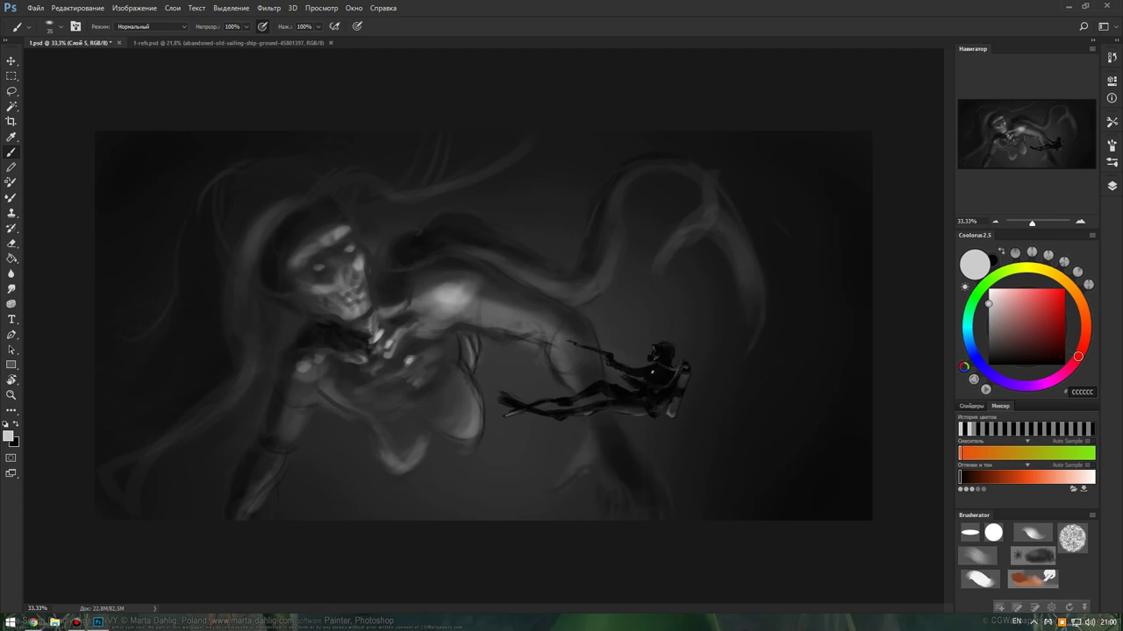
Zoom around the sailing-ship photos in 1-refs.psd, then return to 1.psd.
key("ctrl+Tab")
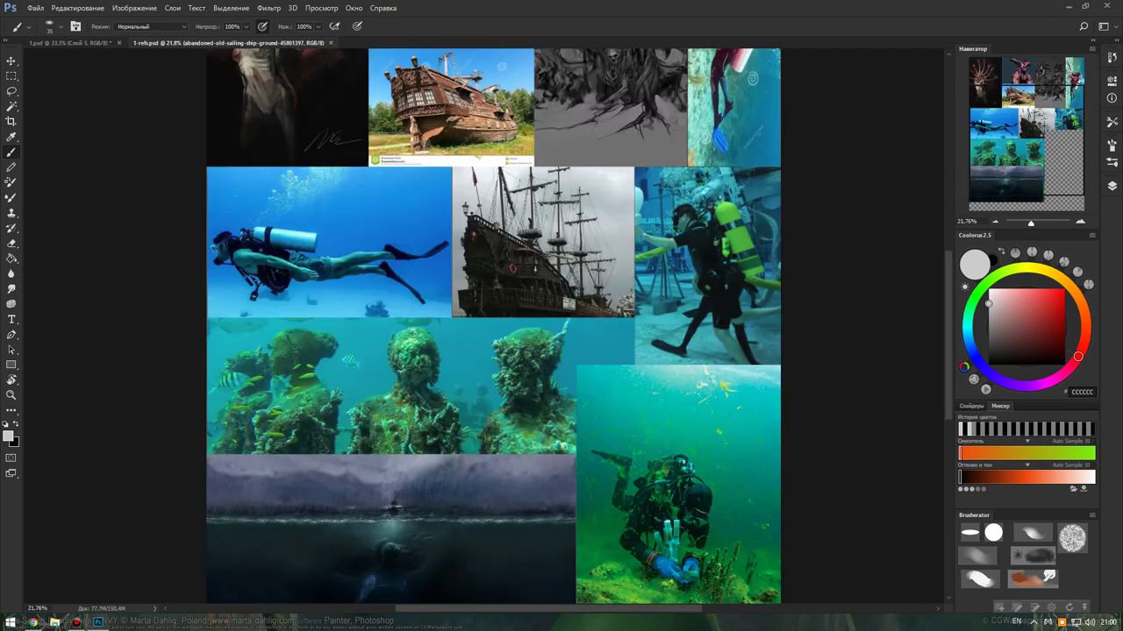
scroll(483, 324, "up", 2)
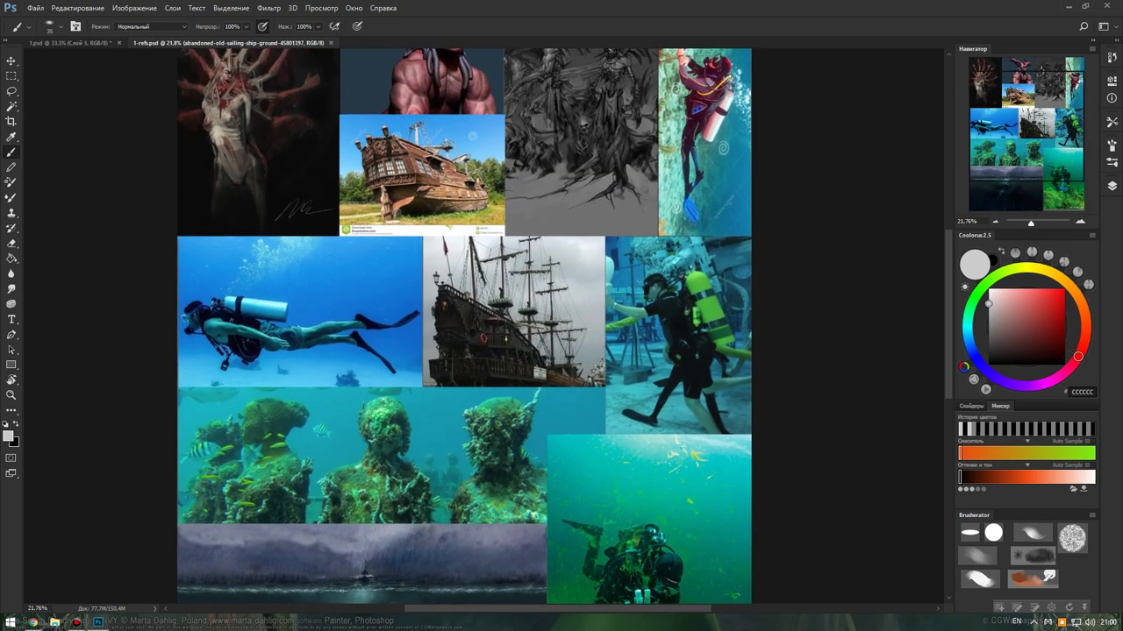
scroll(482, 324, "down", 1)
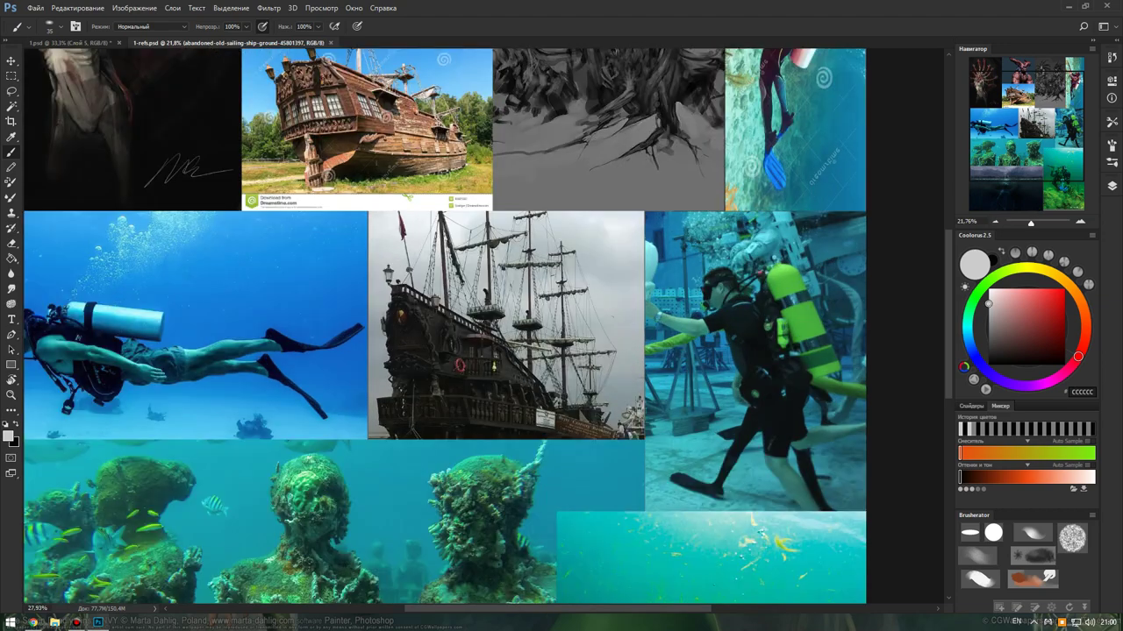
scroll(550, 258, "up", 5)
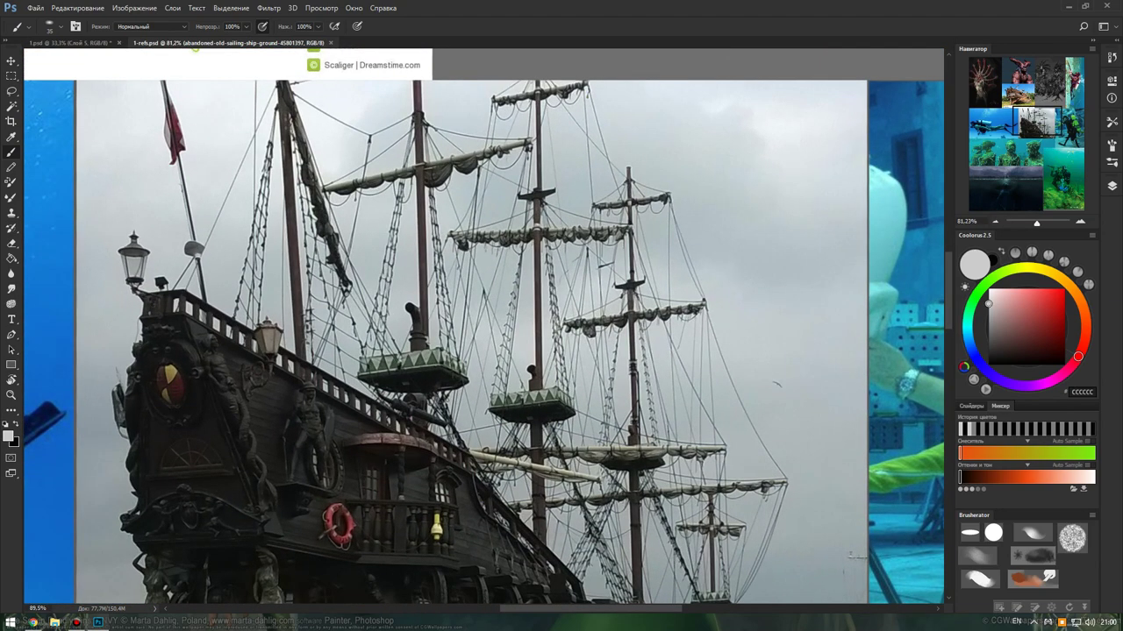
scroll(507, 320, "up", 3)
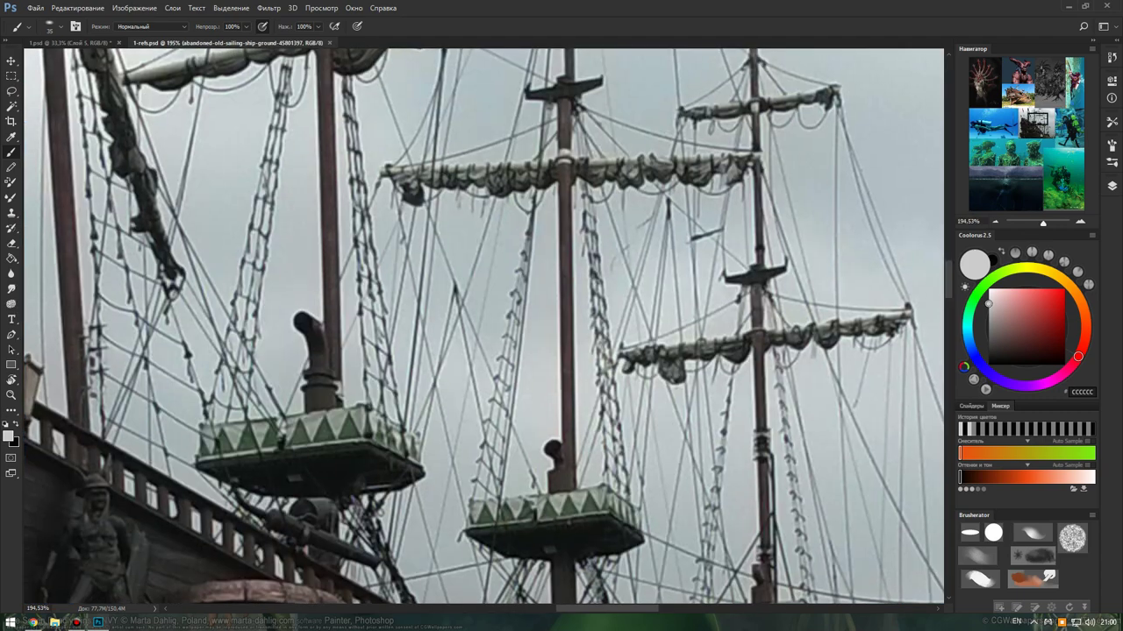
scroll(482, 330, "down", 3)
scroll(482, 330, "down", 2)
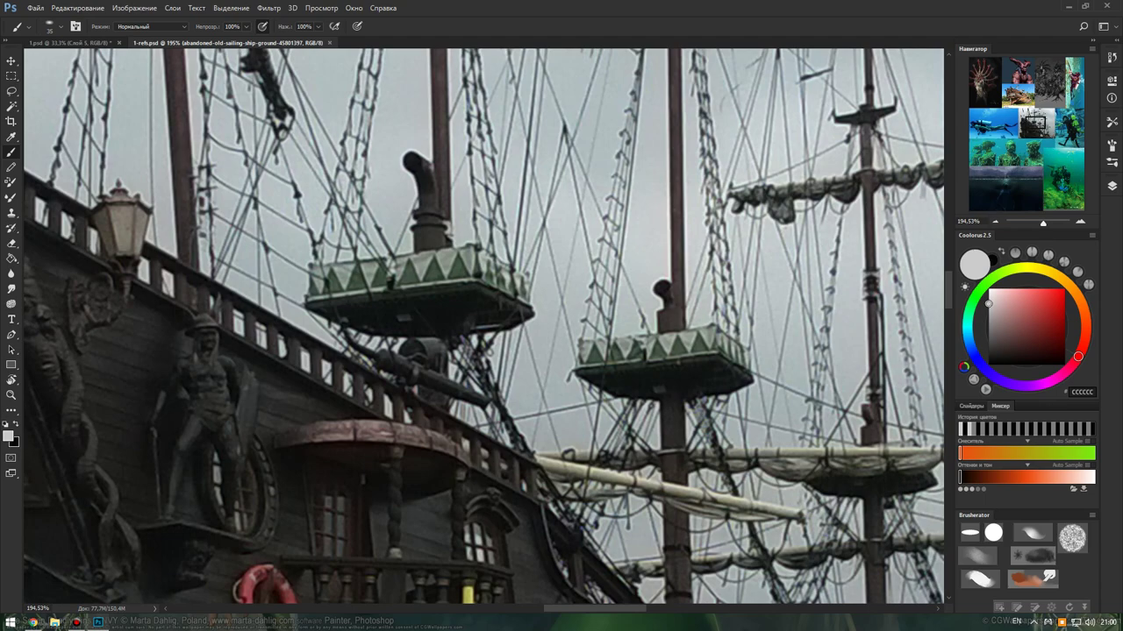
scroll(488, 330, "up", 3)
scroll(487, 330, "up", 3)
scroll(488, 330, "up", 3)
scroll(487, 330, "up", 3)
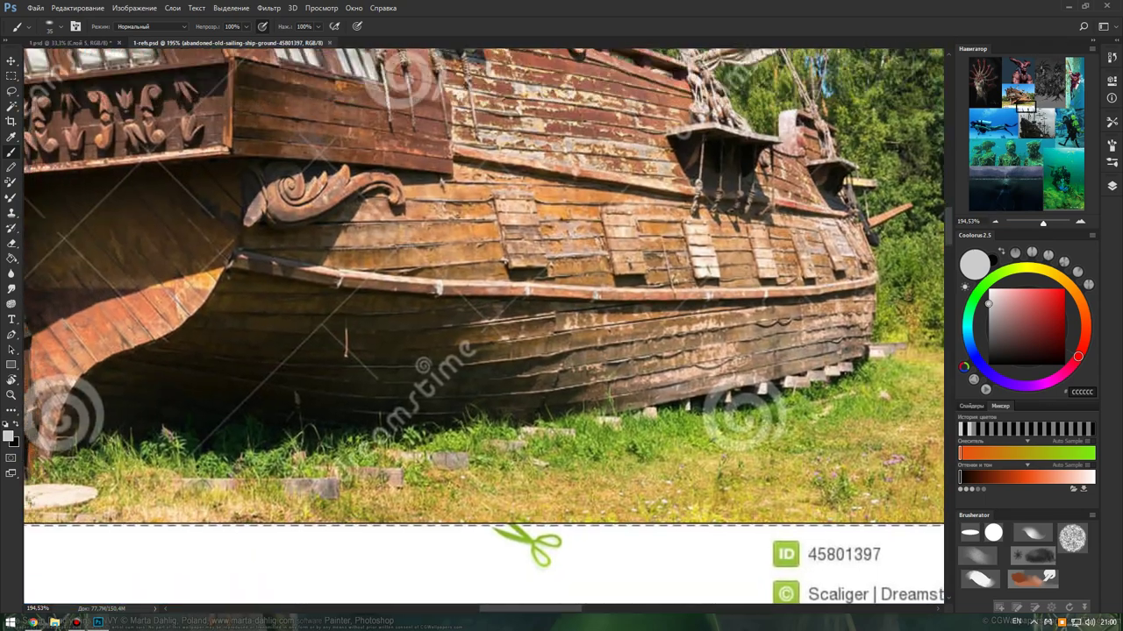
scroll(487, 330, "up", 3)
scroll(487, 330, "up", 3)
scroll(487, 330, "up", 3)
scroll(488, 330, "up", 3)
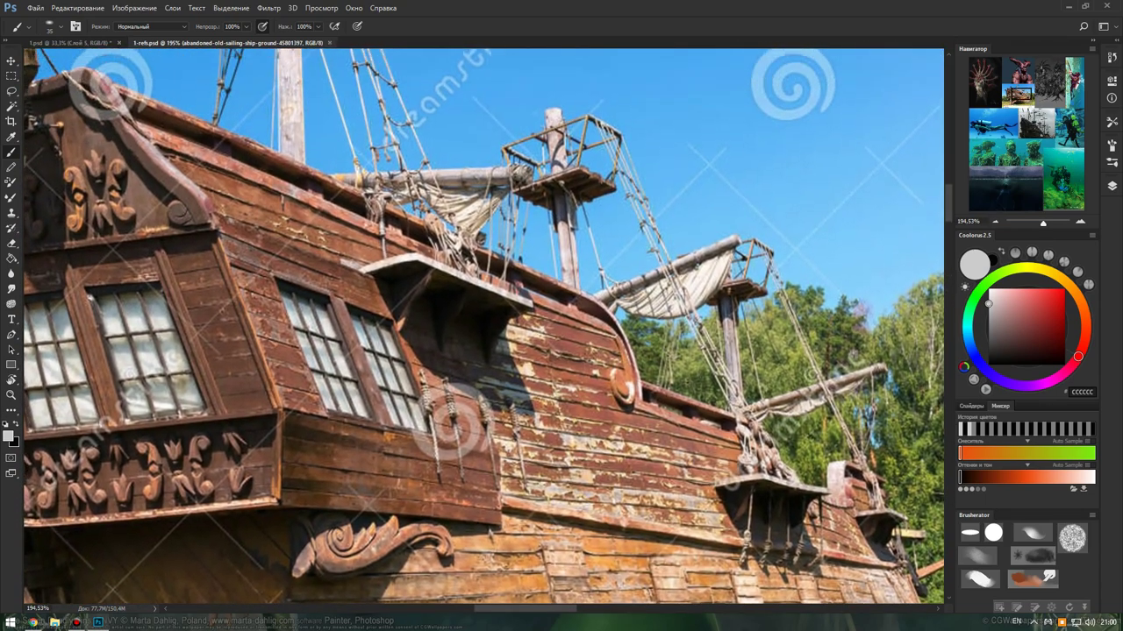
scroll(482, 327, "down", 1)
scroll(483, 326, "down", 1)
scroll(482, 327, "down", 1)
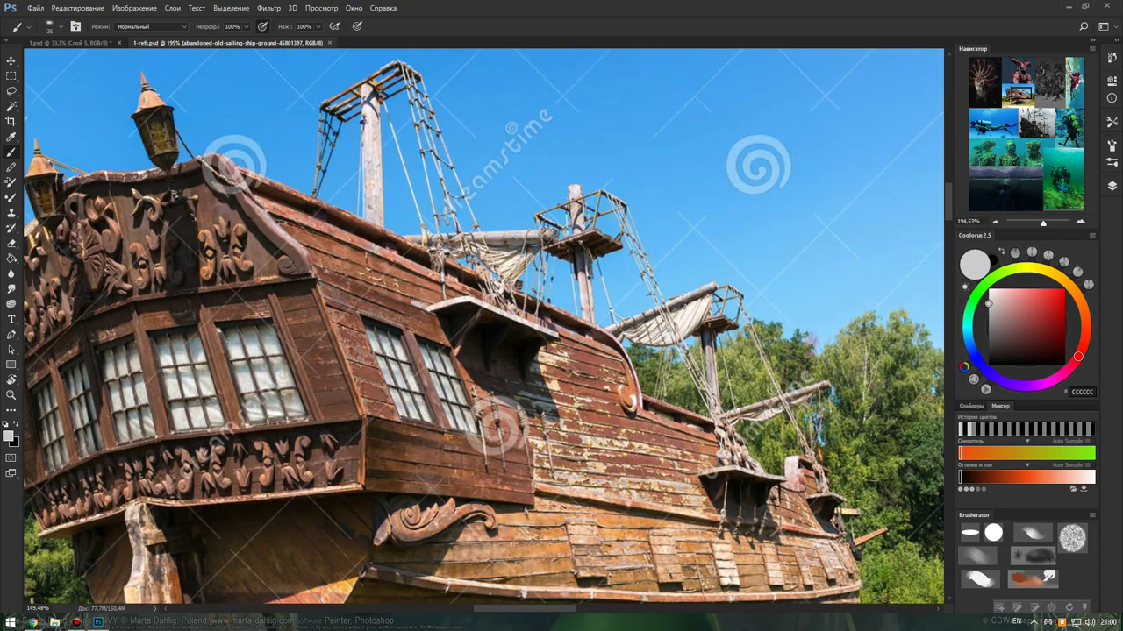
scroll(482, 326, "down", 1)
scroll(483, 327, "down", 3)
scroll(483, 327, "down", 1)
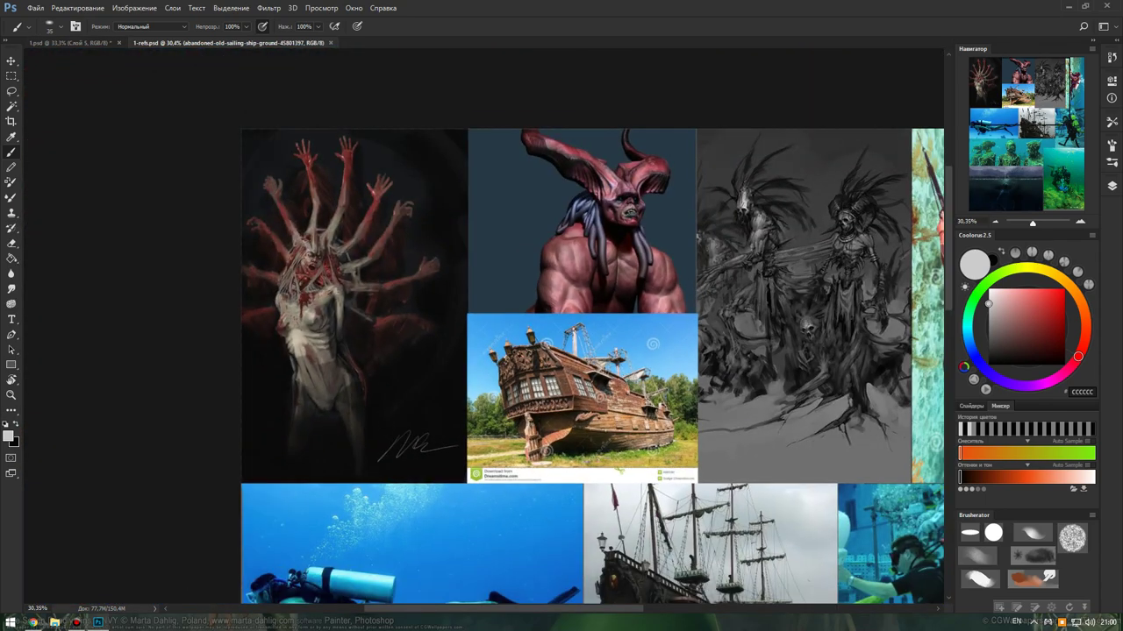
key("ctrl+Tab")
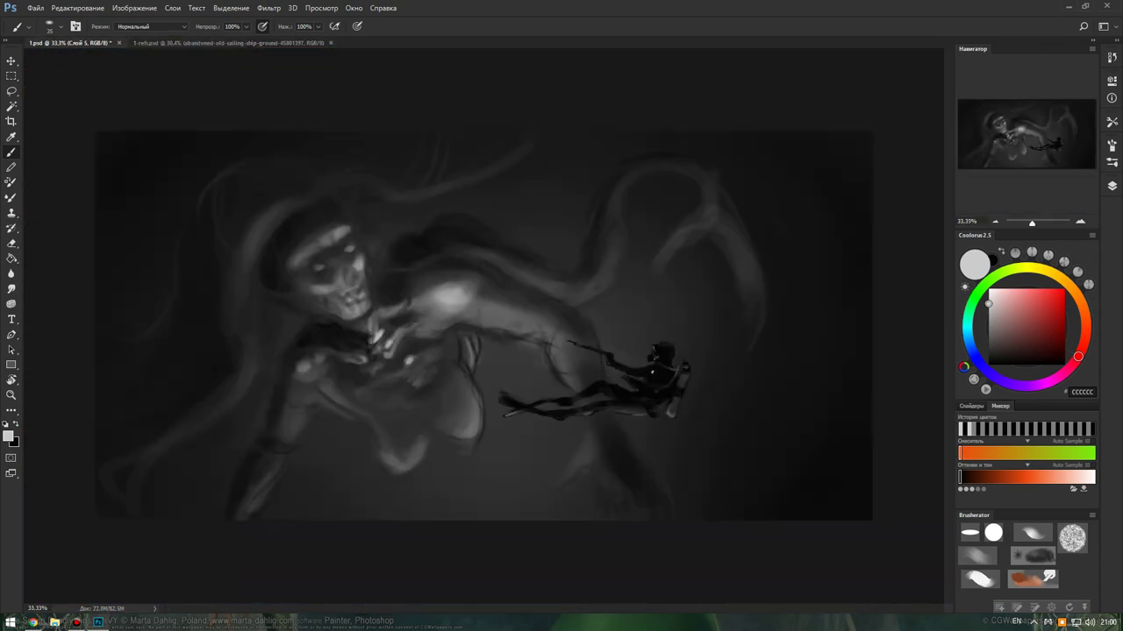
Swap to the near-black foreground colour and zoom in and out on the area below the diver.
key("x")
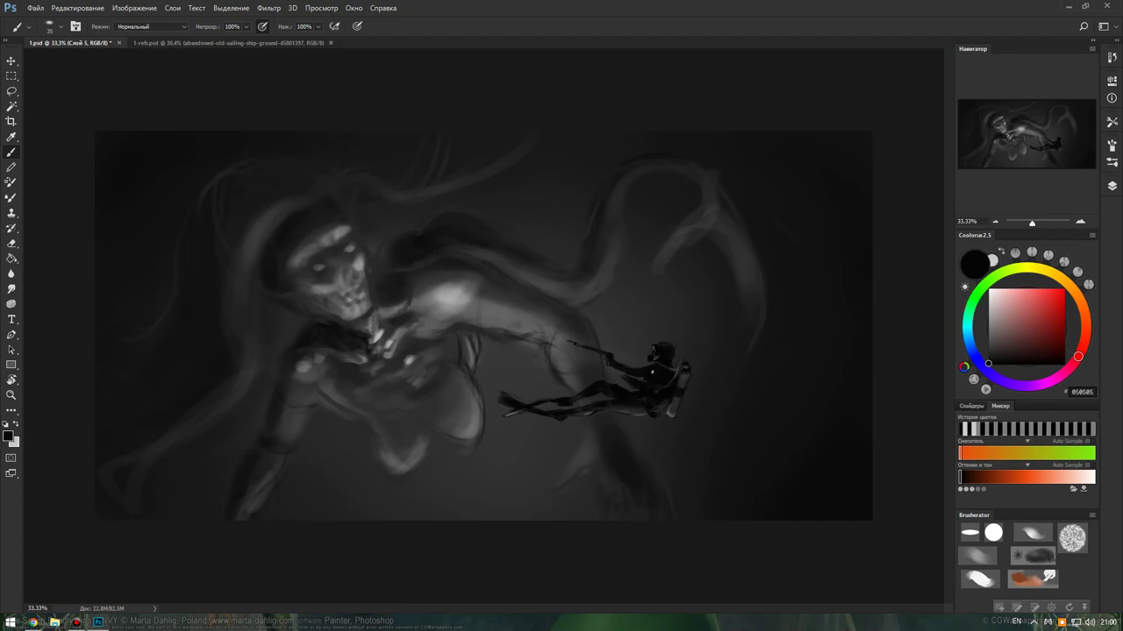
scroll(482, 323, "up", 1)
scroll(552, 395, "up", 3)
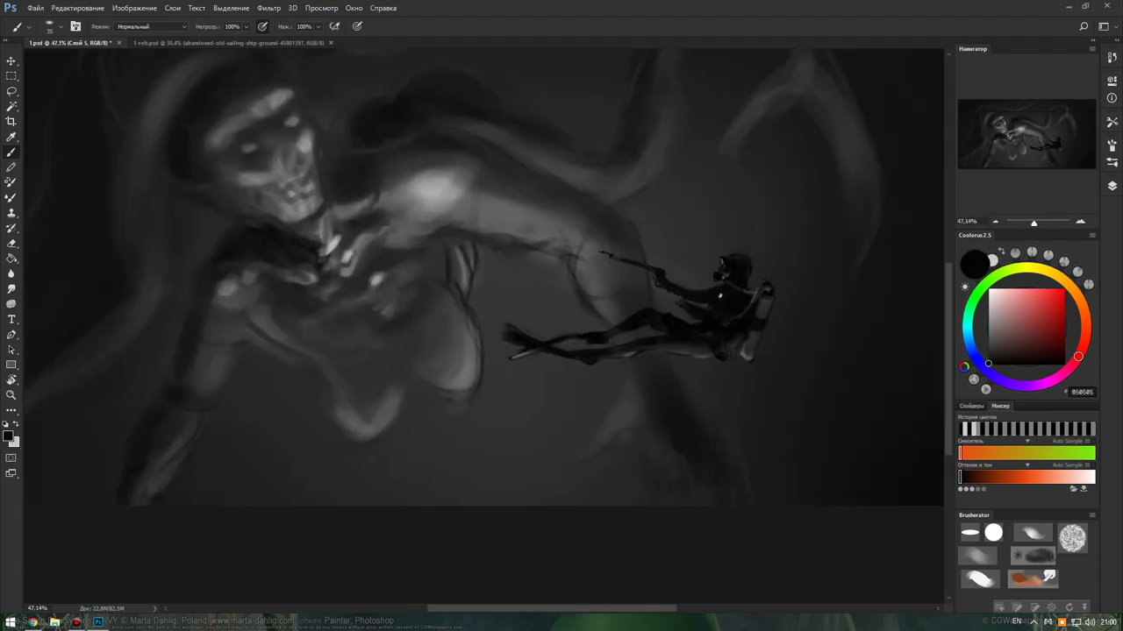
scroll(483, 325, "down", 1)
scroll(482, 324, "down", 8)
scroll(482, 325, "down", 5)
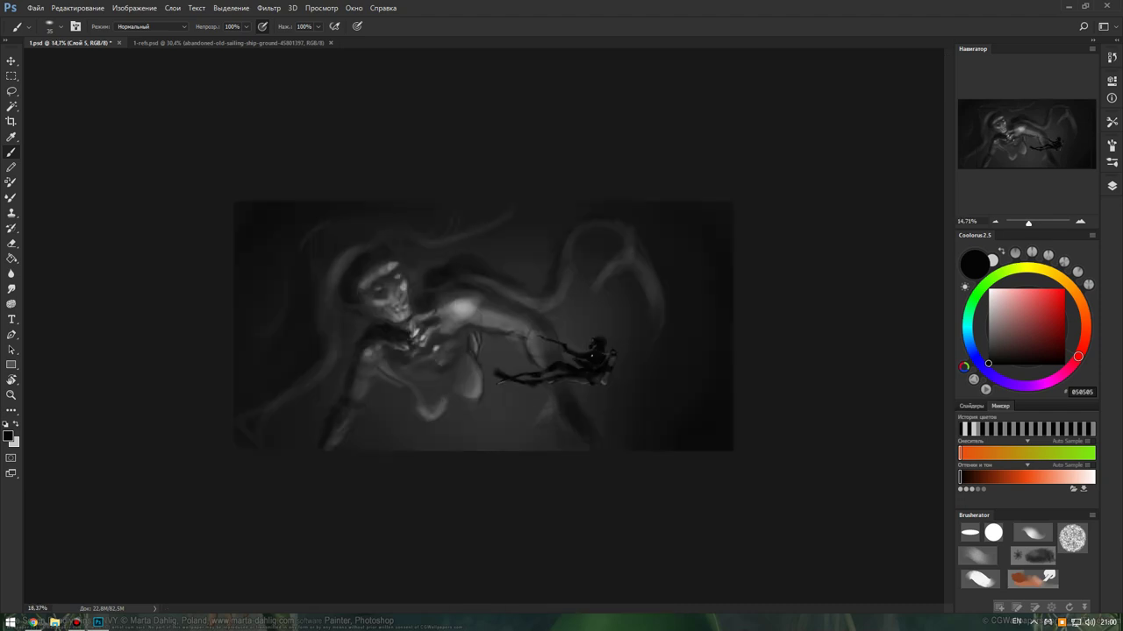
scroll(483, 325, "up", 9)
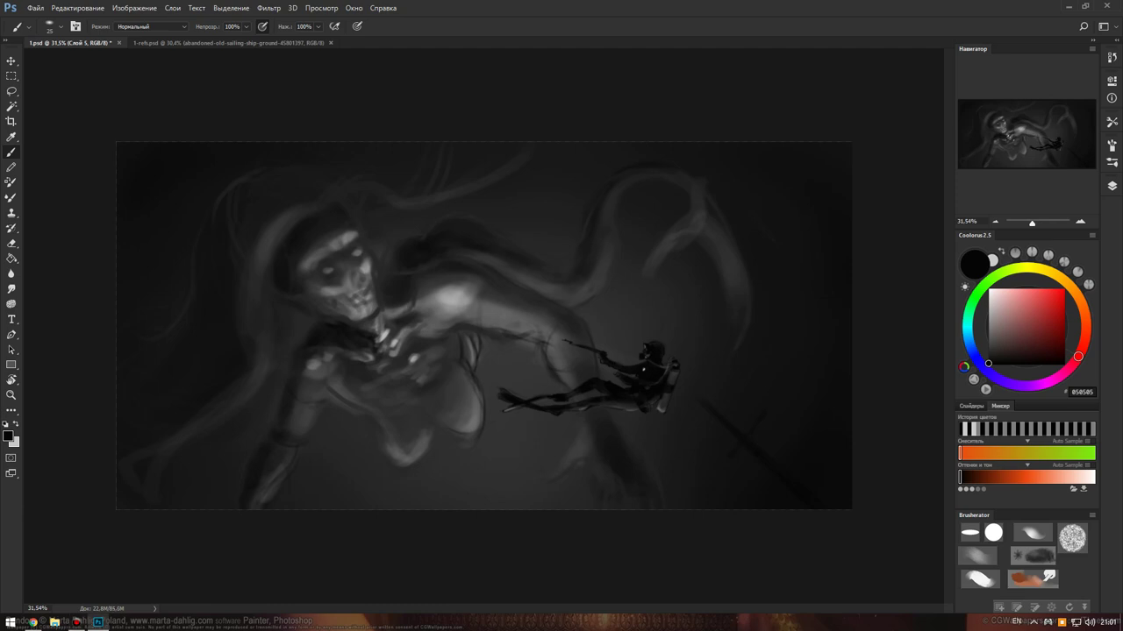
key("ctrl+Tab")
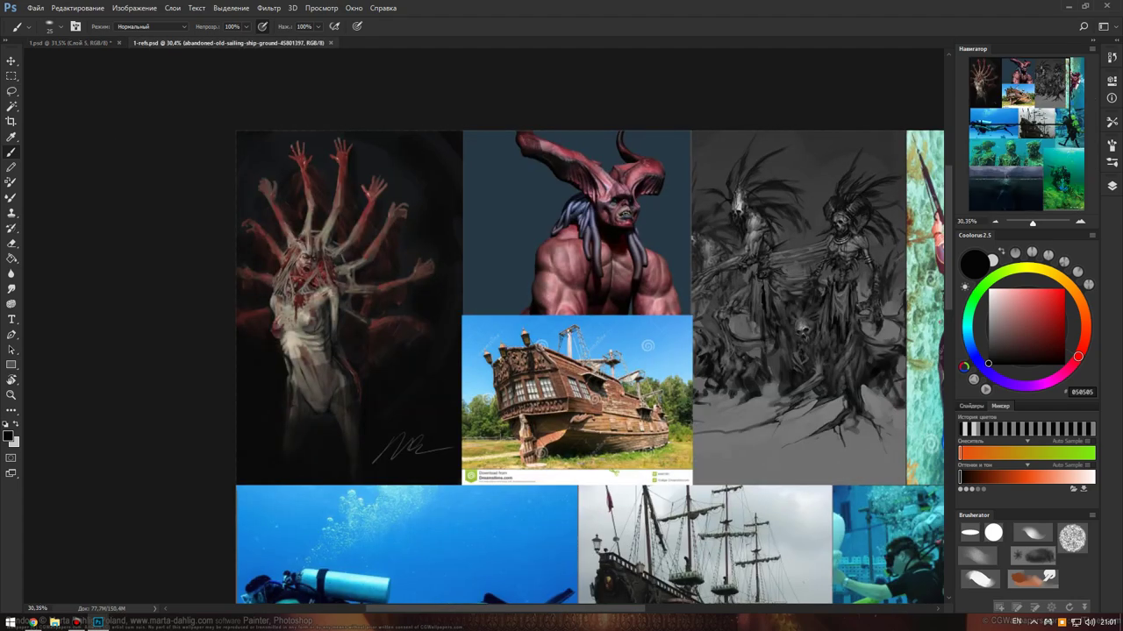
scroll(859, 597, "up", 2)
scroll(860, 596, "up", 2)
scroll(860, 596, "up", 2)
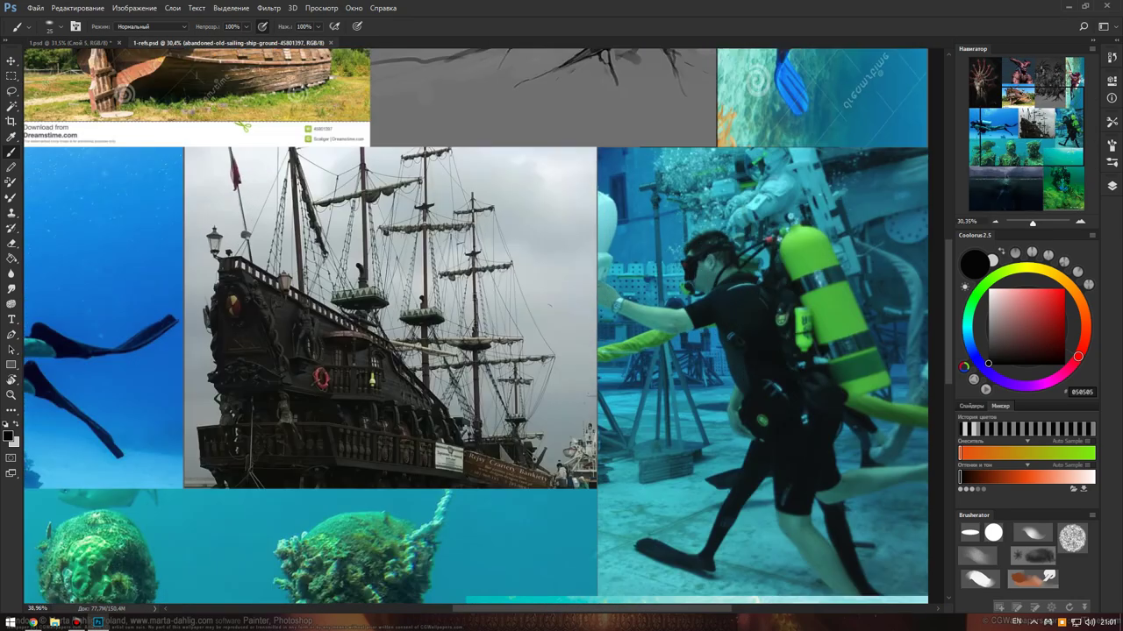
scroll(859, 596, "up", 2)
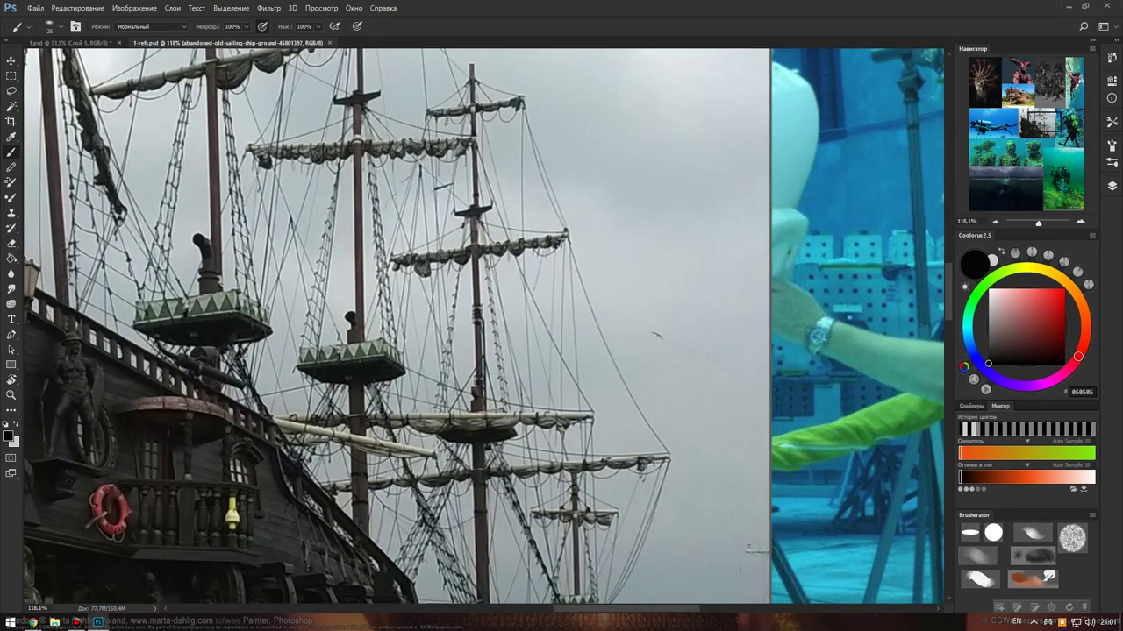
key("ctrl+Tab")
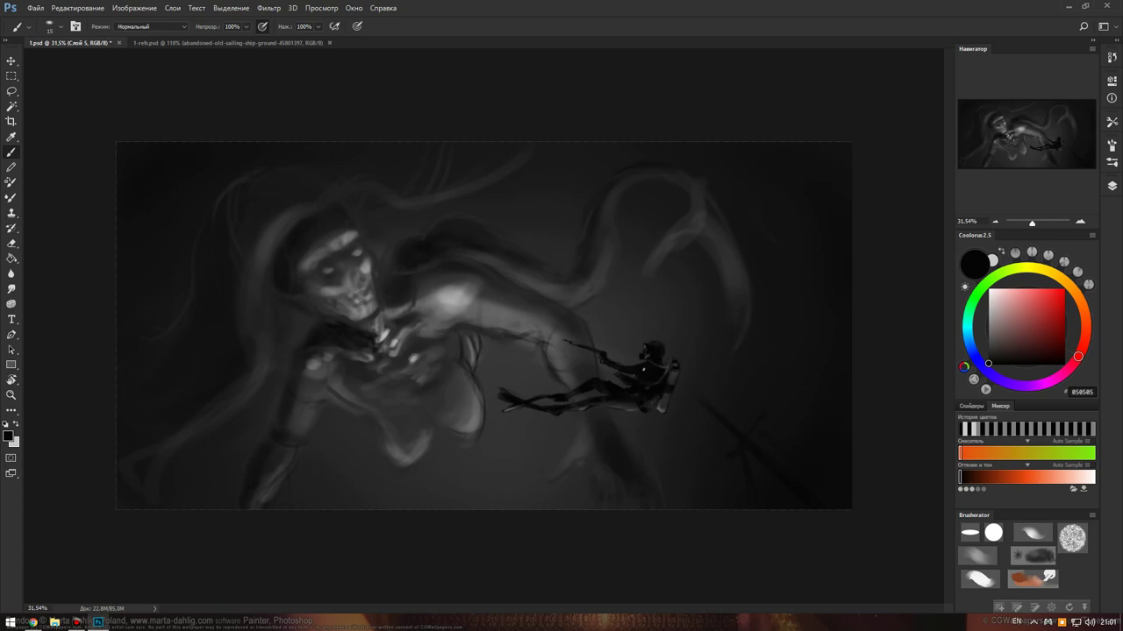
Rough in the shipwreck, alternating eraser and brush and black/light grey, with the brush at size 100.
key("e")
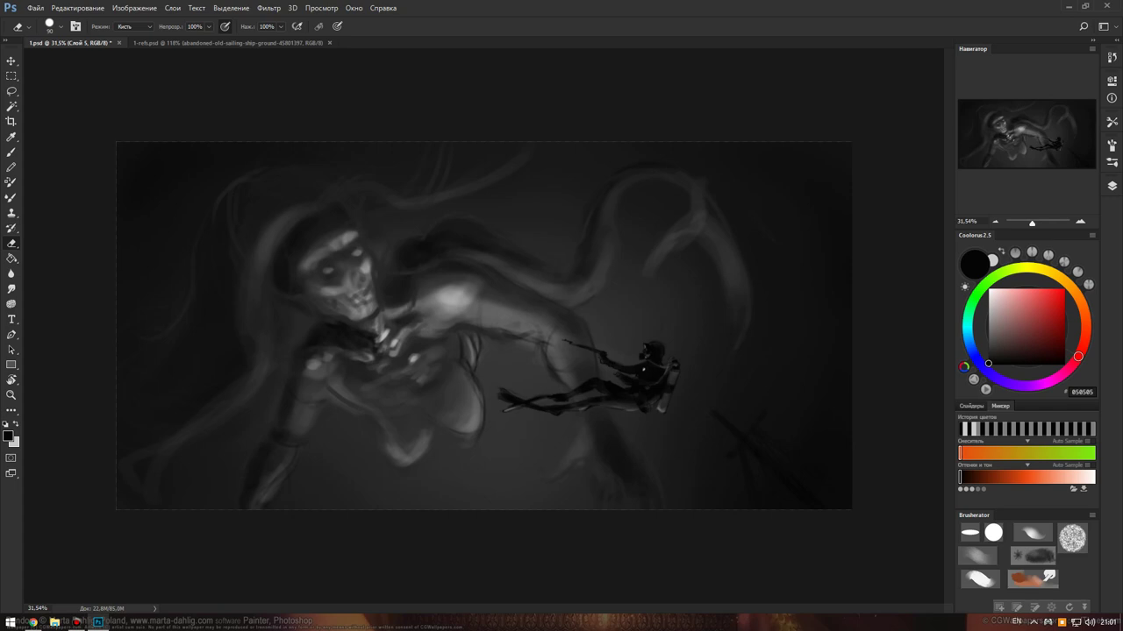
key("b")
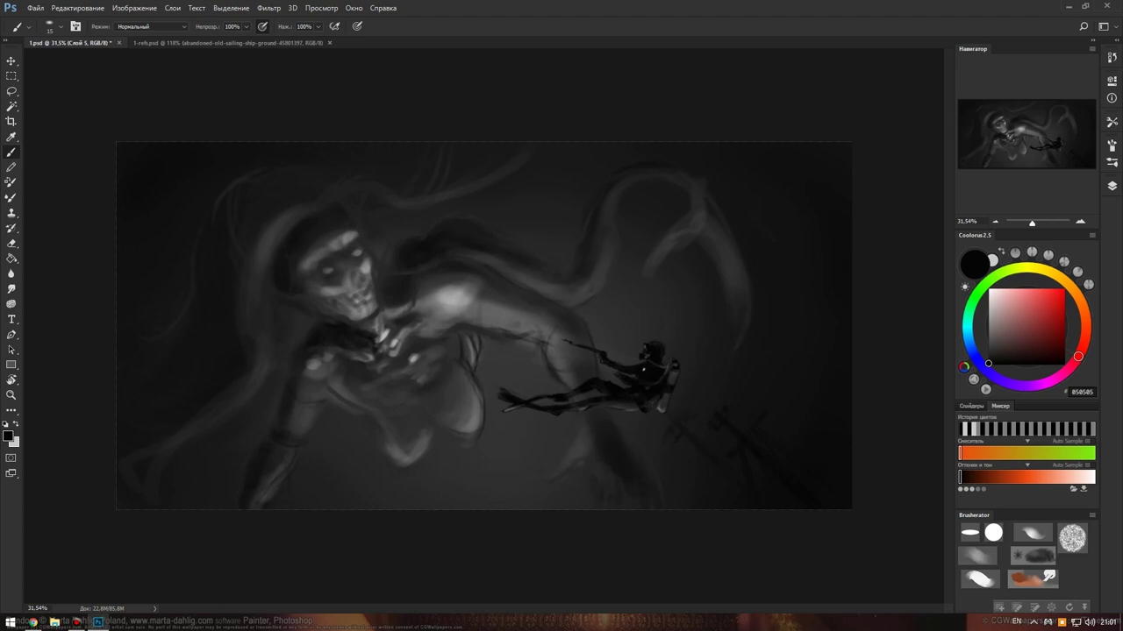
key("x")
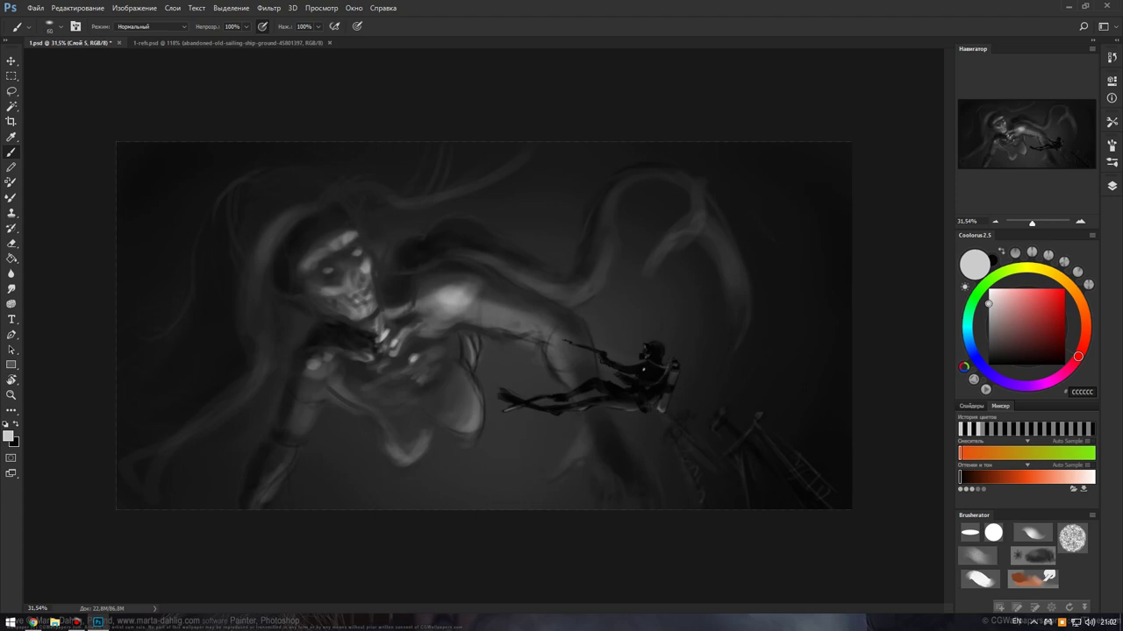
key("bracketright")
key("bracketright")
key("bracketright")
key("x")
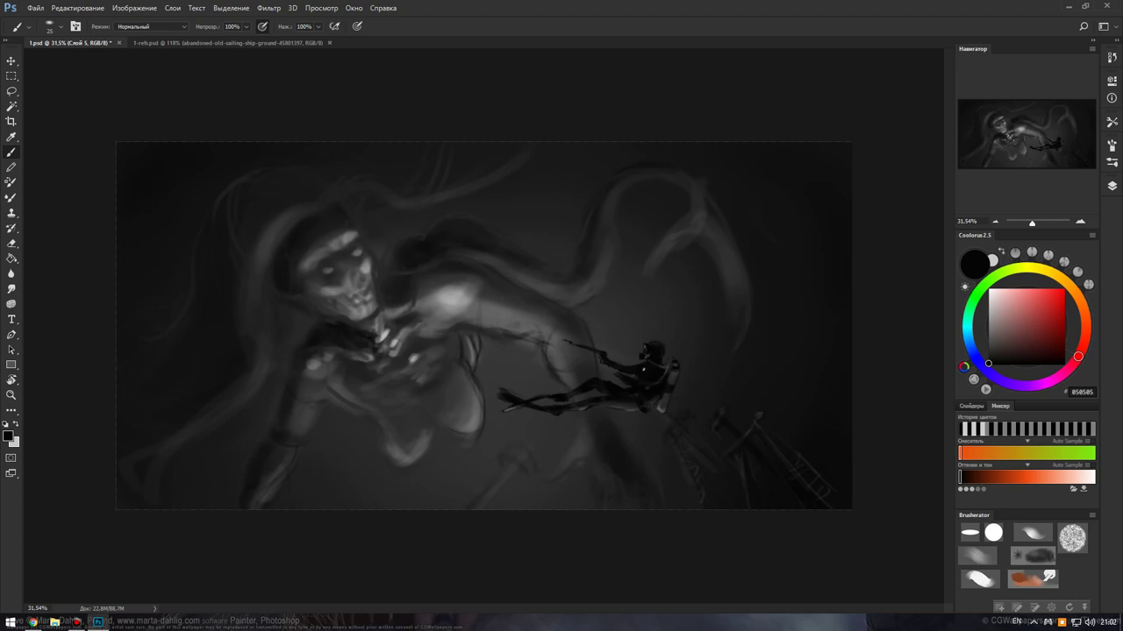
key("x")
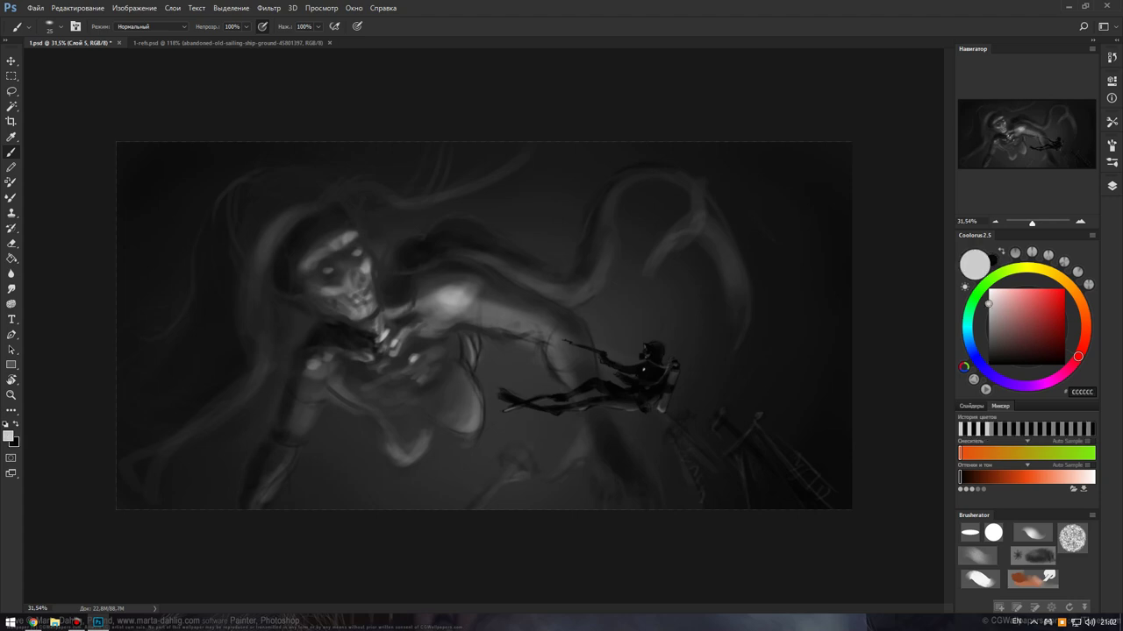
key("x")
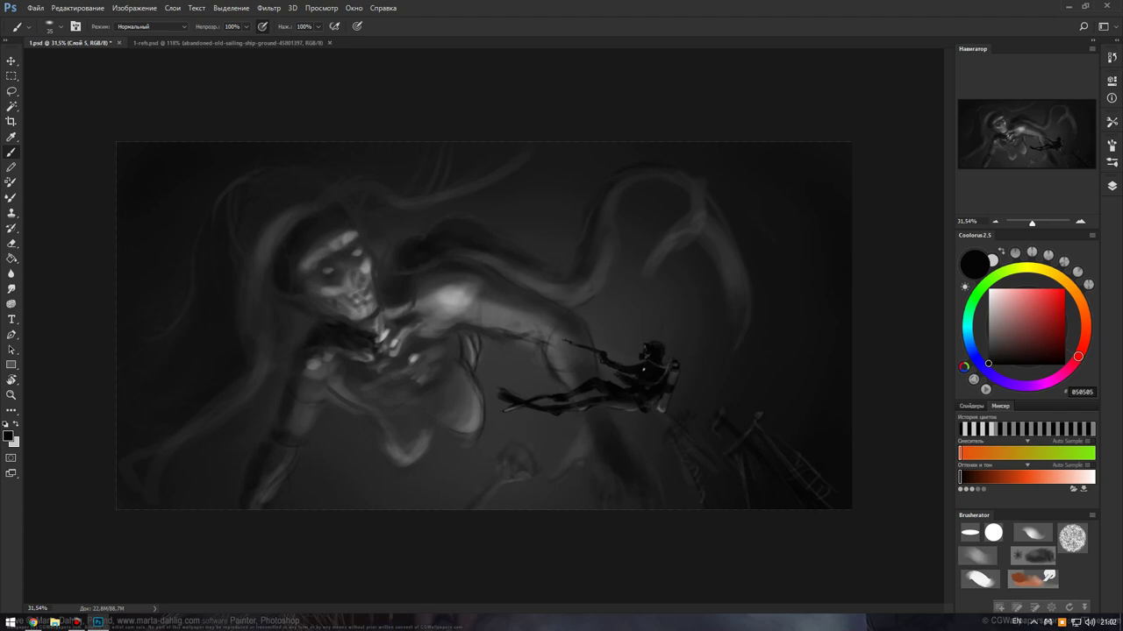
Add a faint light-grey hair strand left of the face, then set brush size 125 and dark grey 373737.
key("x")
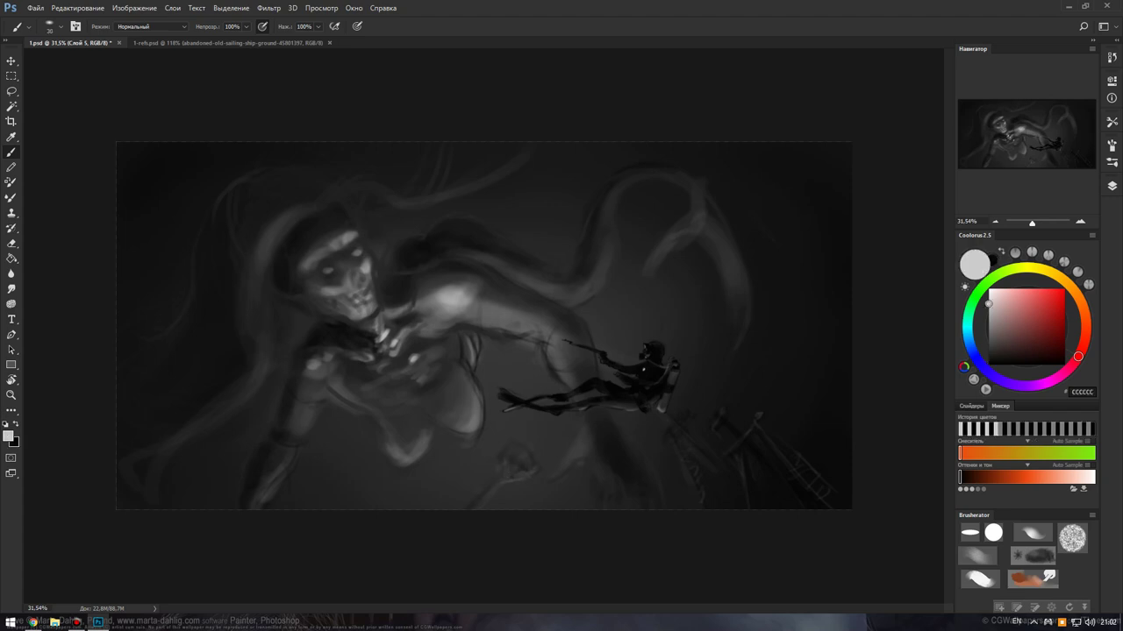
key("x")
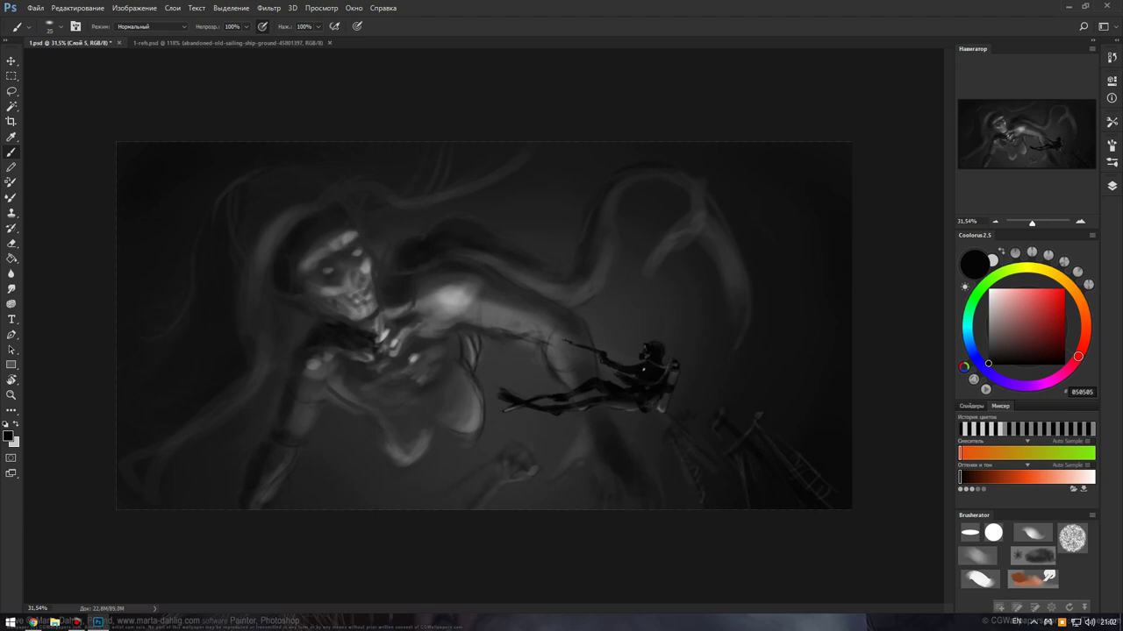
key("x")
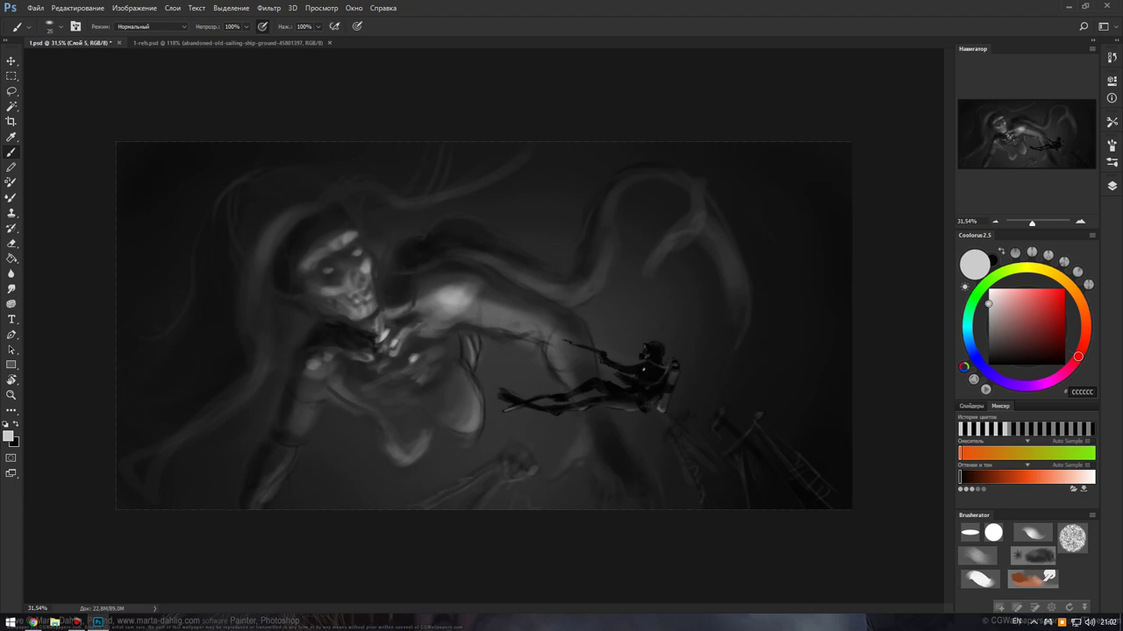
left_click_drag(519, 505, 521, 493)
left_click_drag(296, 225, 268, 323)
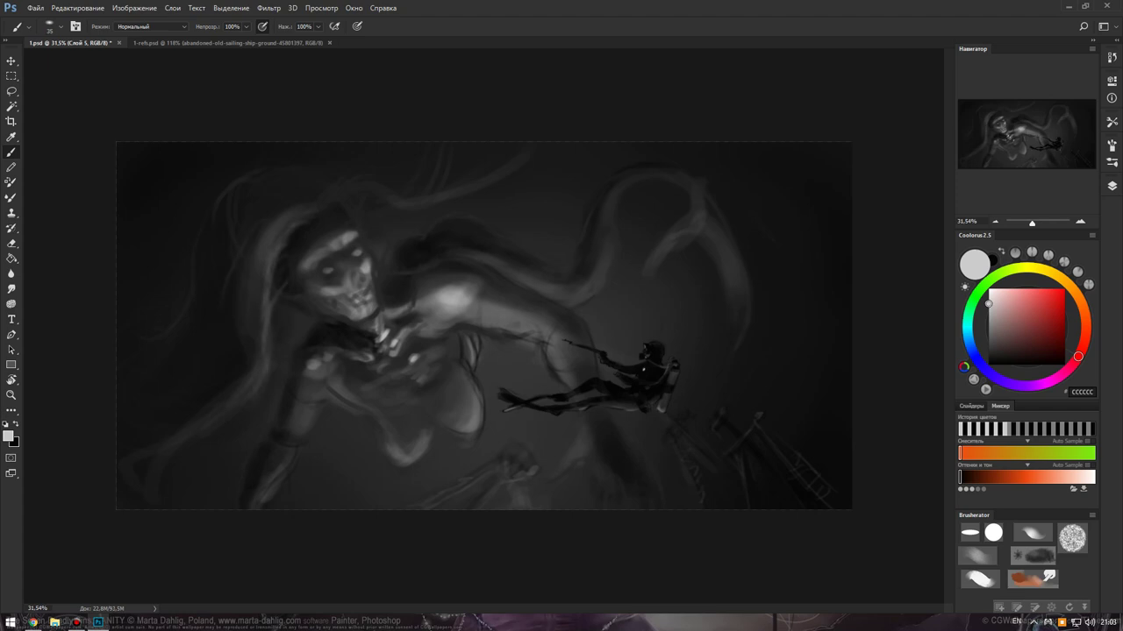
key("bracketright")
key("bracketright")
key("bracketright")
left_click(772, 228, "alt")
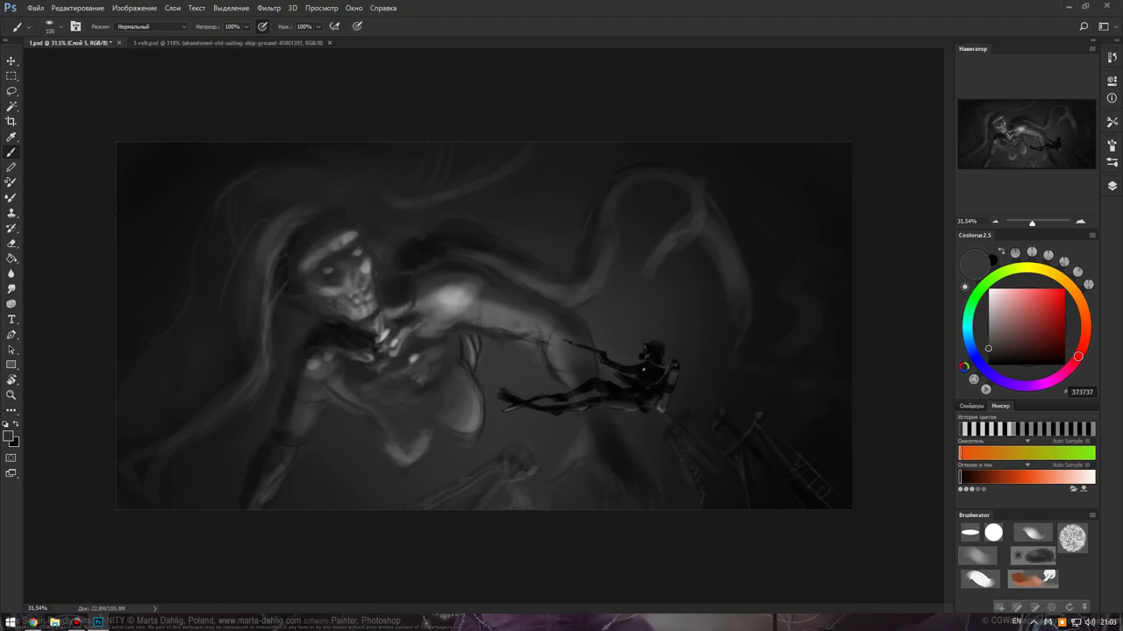
Paint faint light-grey streaks across the creature's body with a size-60 preset brush.
left_click(1111, 162)
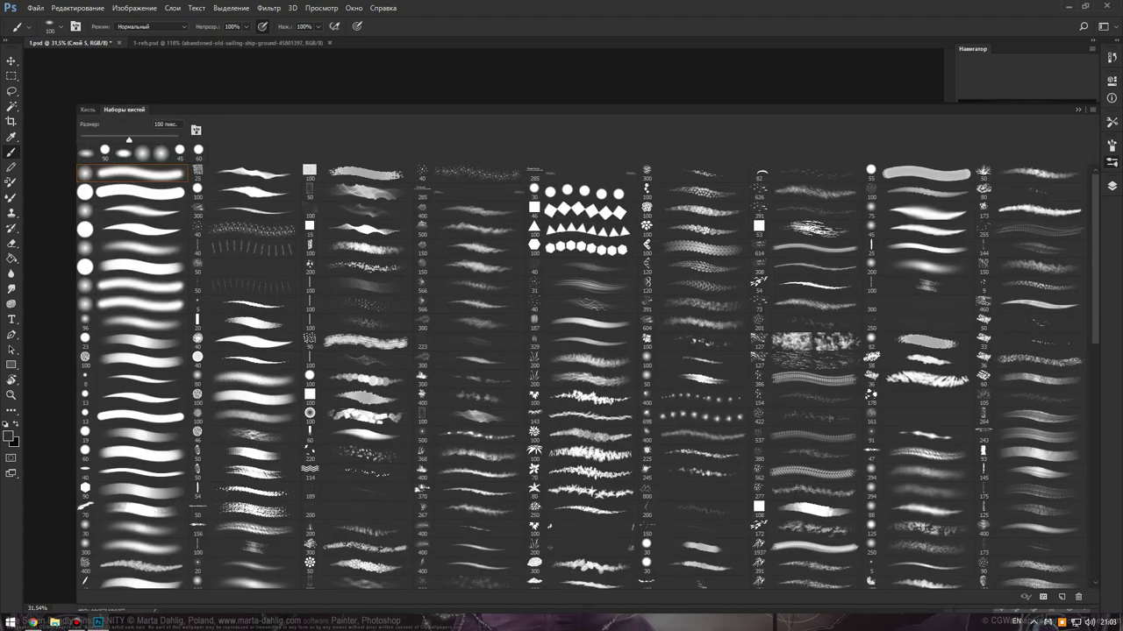
left_click_drag(129, 139, 105, 138)
left_click(1112, 163)
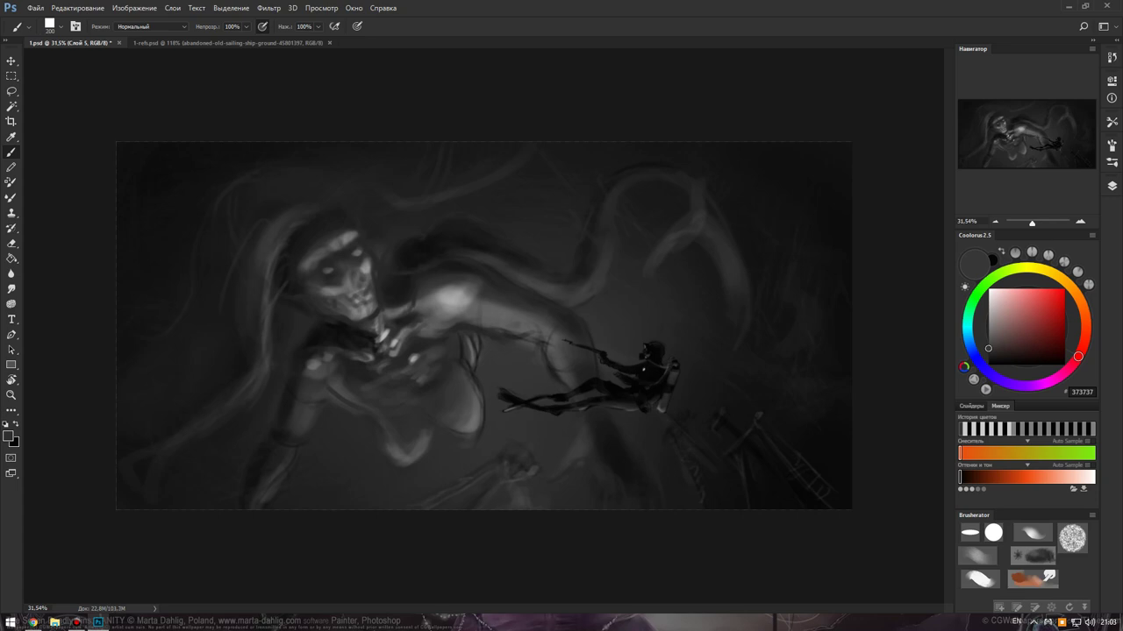
key("x")
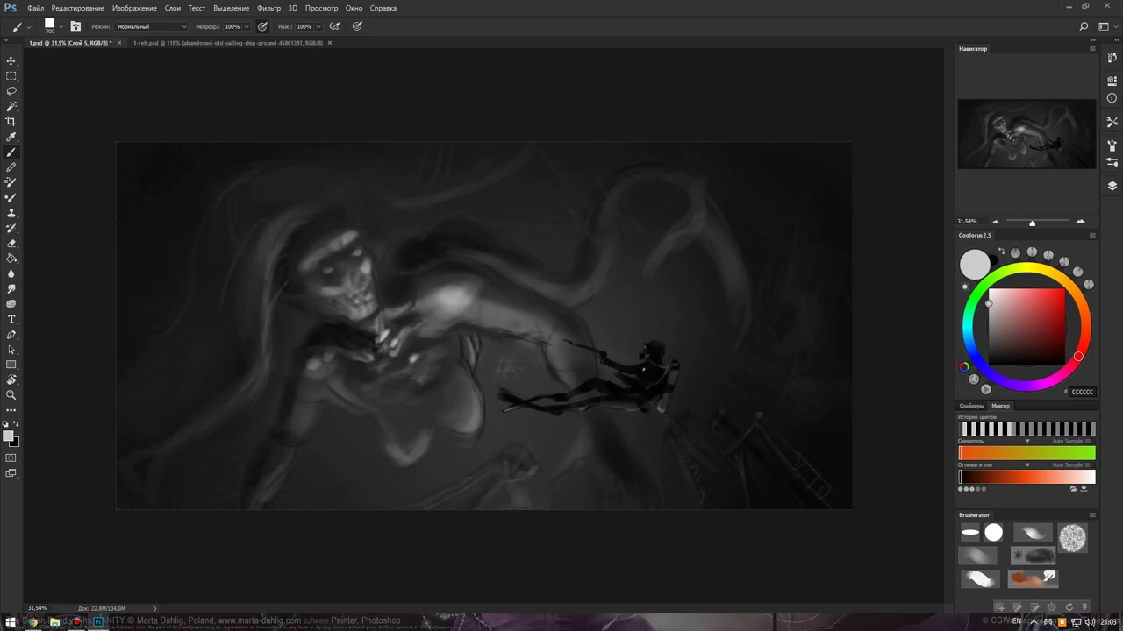
key("F5")
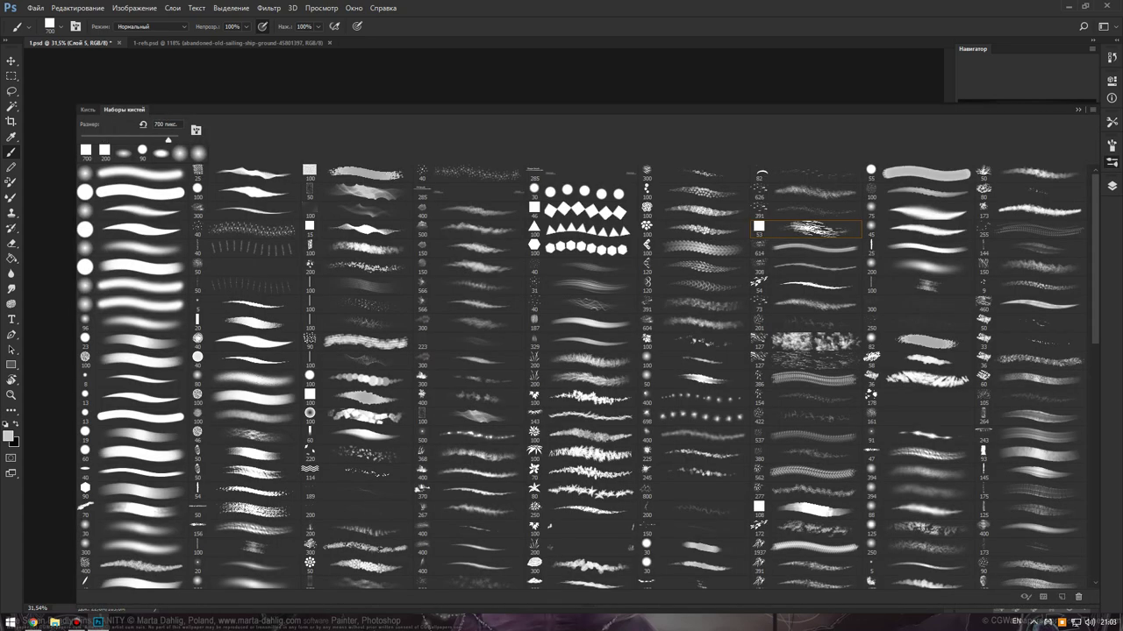
left_click(806, 211)
key("F5")
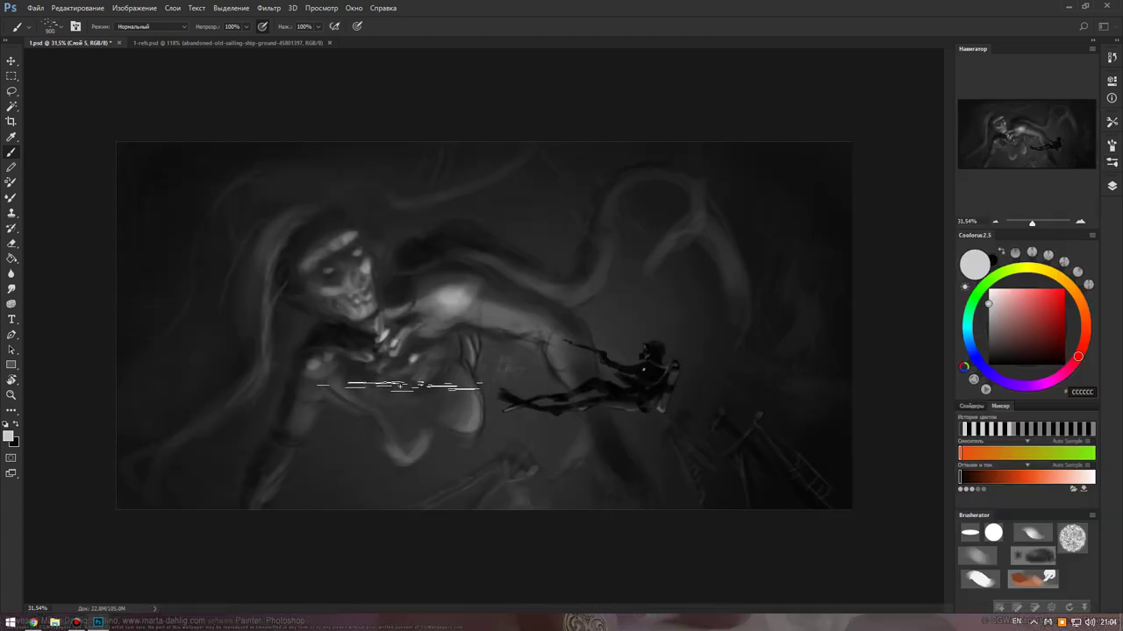
left_click_drag(408, 390, 413, 350)
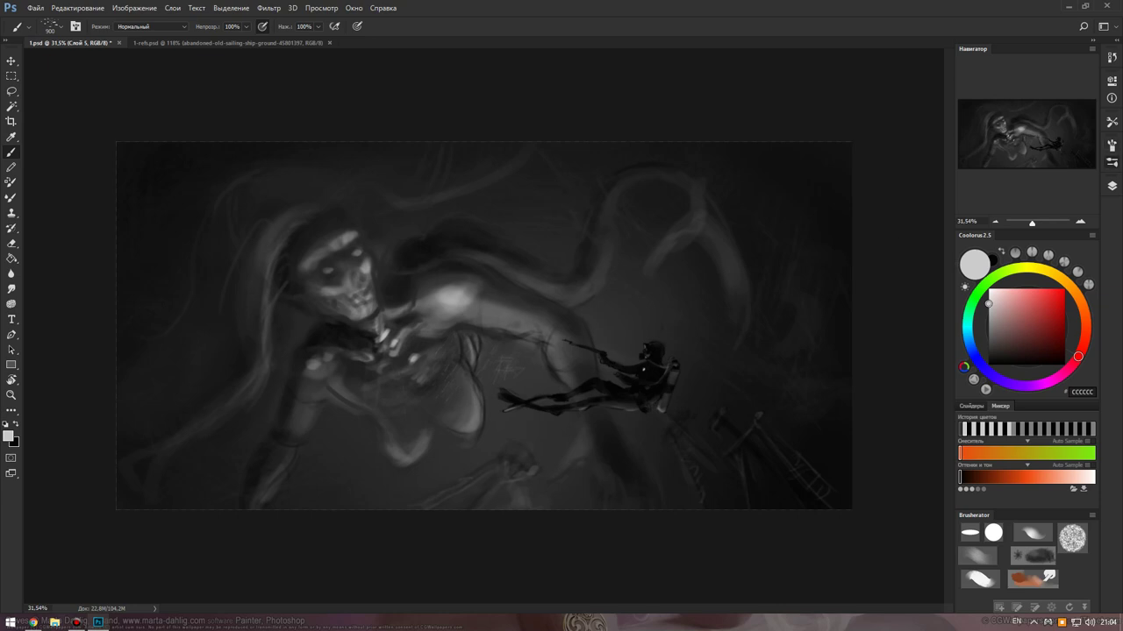
Dab light speckles left of the diver with a larger speckled texture brush, then open Liquify.
key("F5")
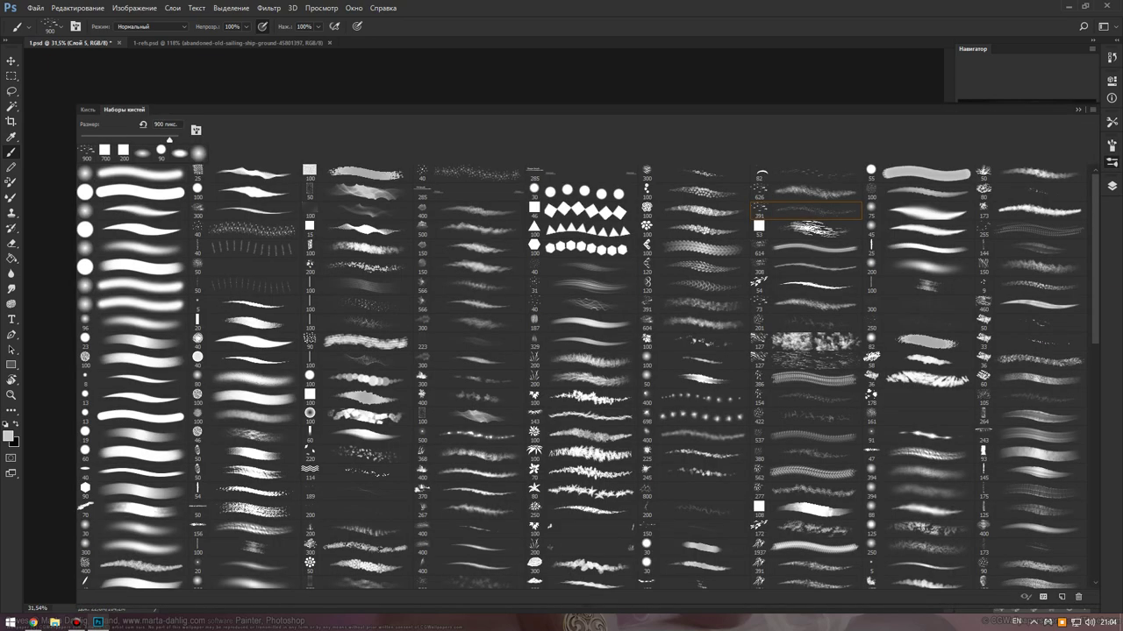
left_click(807, 211)
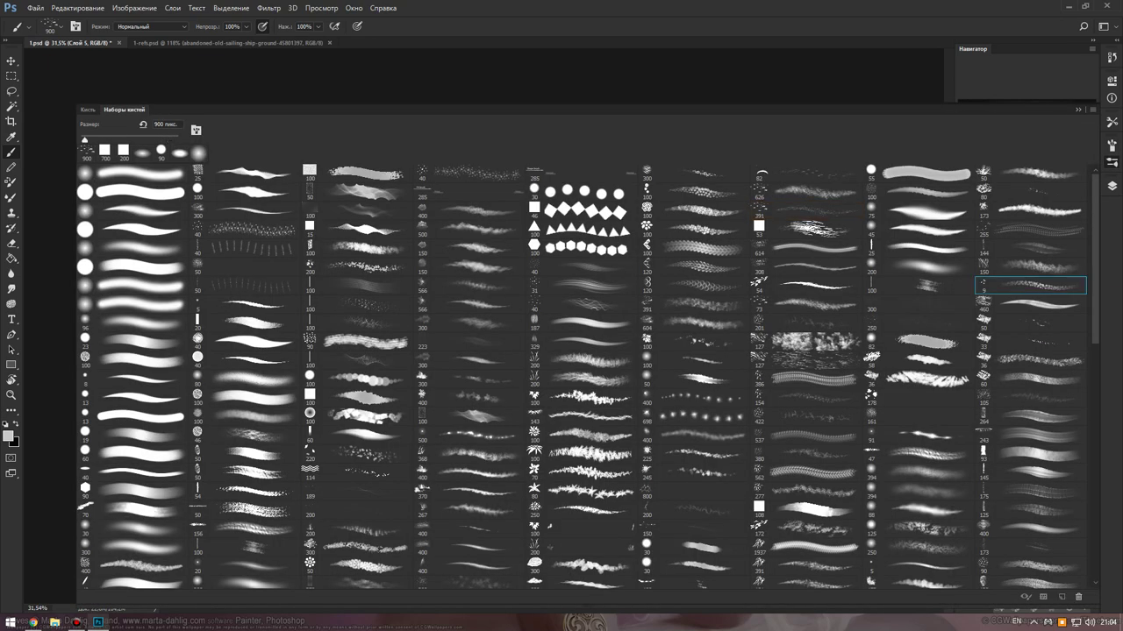
key("F5")
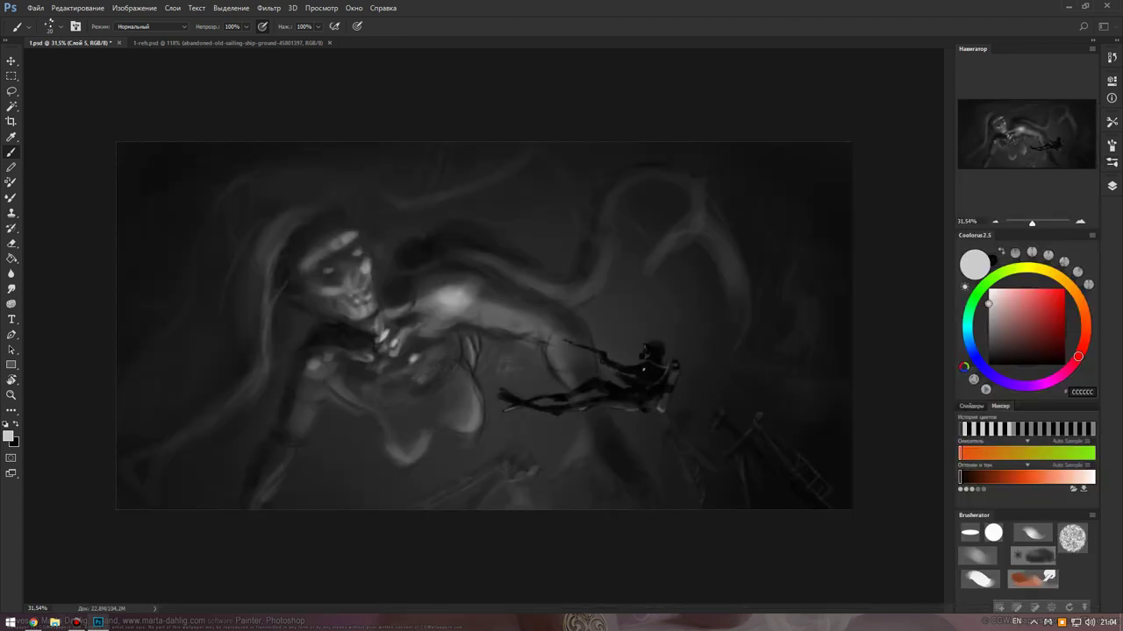
key("bracketright")
key("bracketright")
key("bracketright")
key("bracketright")
left_click_drag(521, 355, 478, 386)
key("ctrl+shift+x")
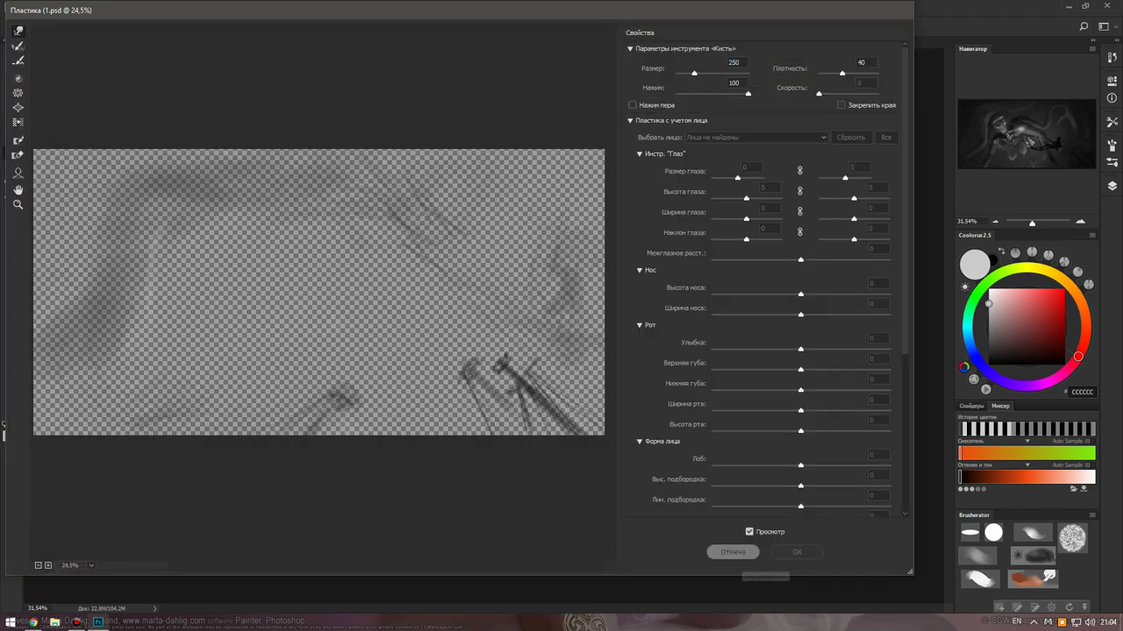
Accept Liquify, then dab light speckles on the creature's body and bright particles right of the diver.
left_click(733, 553)
left_click(512, 365)
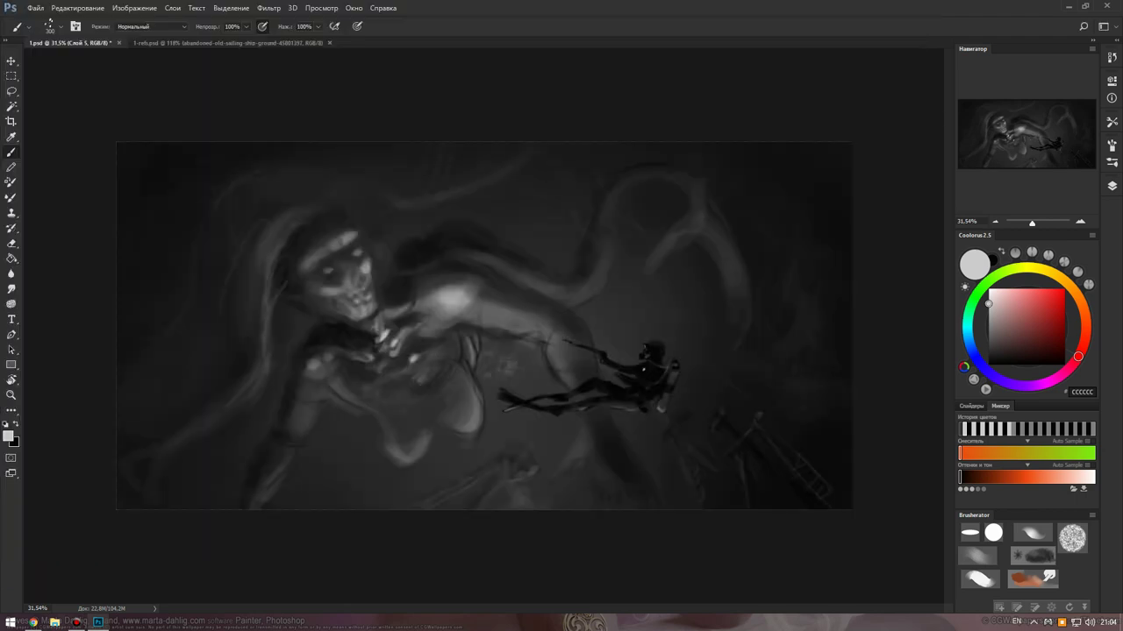
left_click(338, 434)
left_click(399, 413)
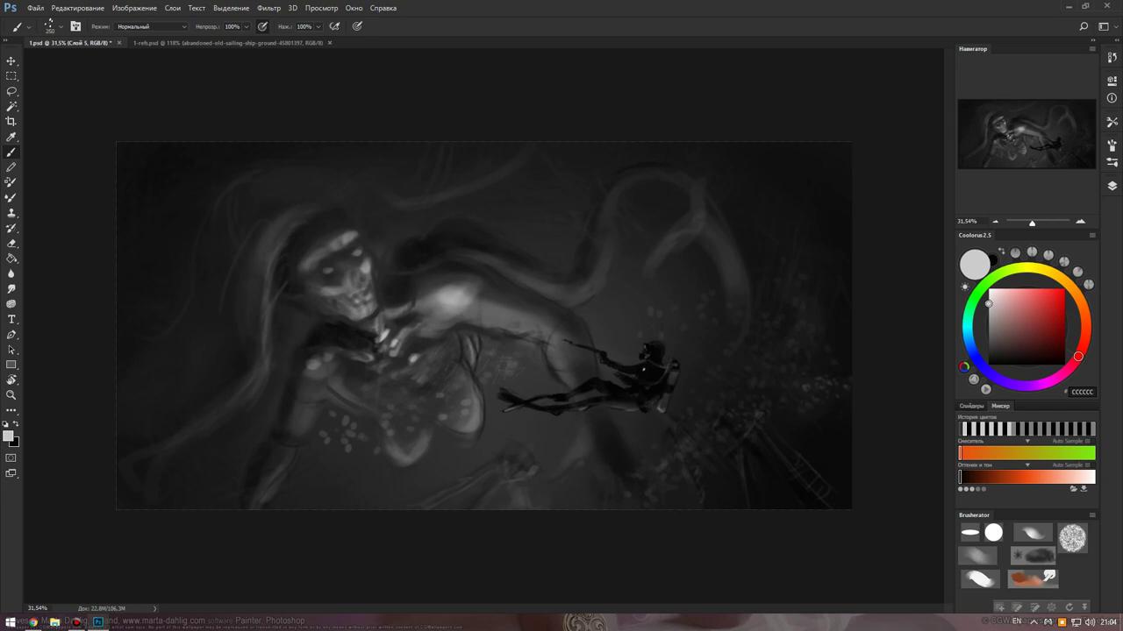
left_click_drag(719, 426, 695, 443)
left_click(698, 329)
left_click(756, 201)
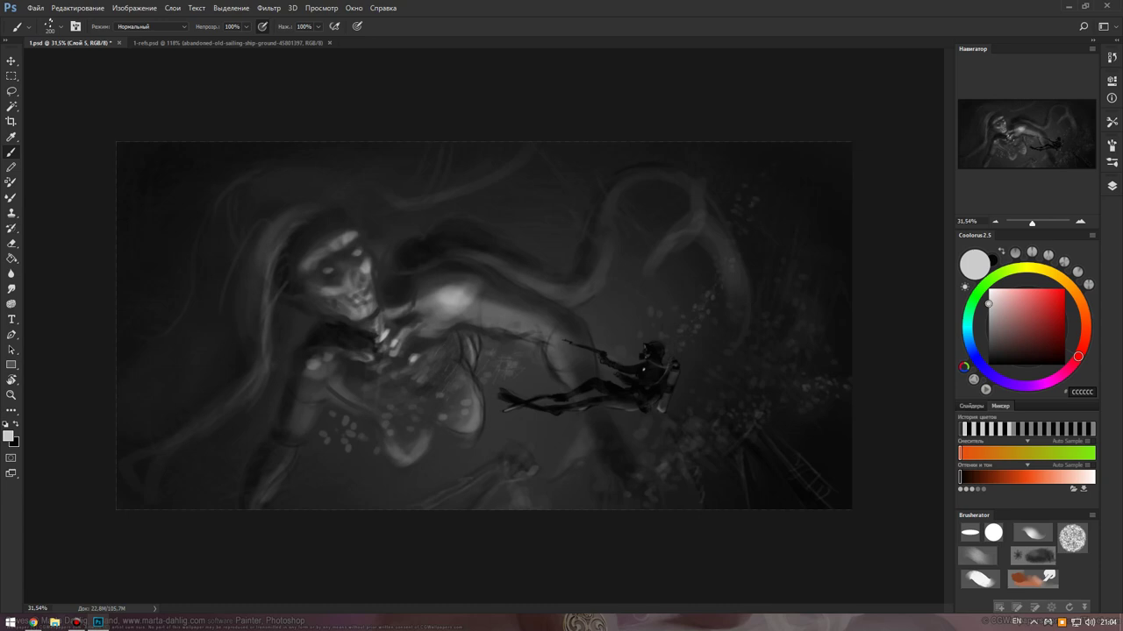
Paint a cluster of small bubbles around the creature's lower left.
scroll(489, 332, "down", 2)
scroll(489, 332, "down", 2)
scroll(489, 333, "down", 2)
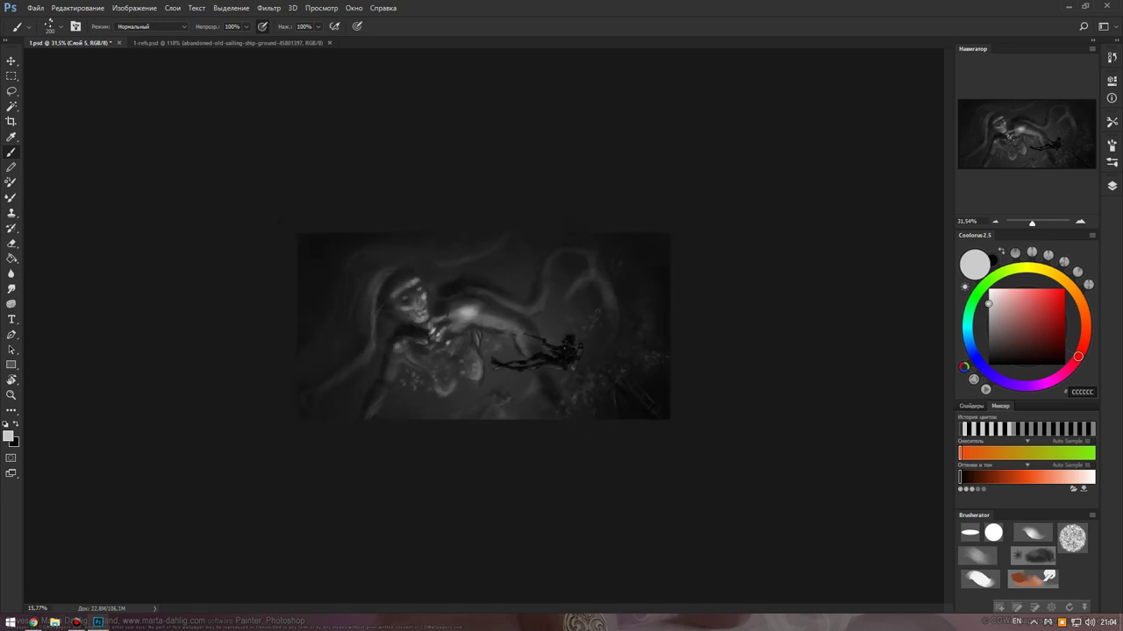
scroll(488, 332, "up", 4)
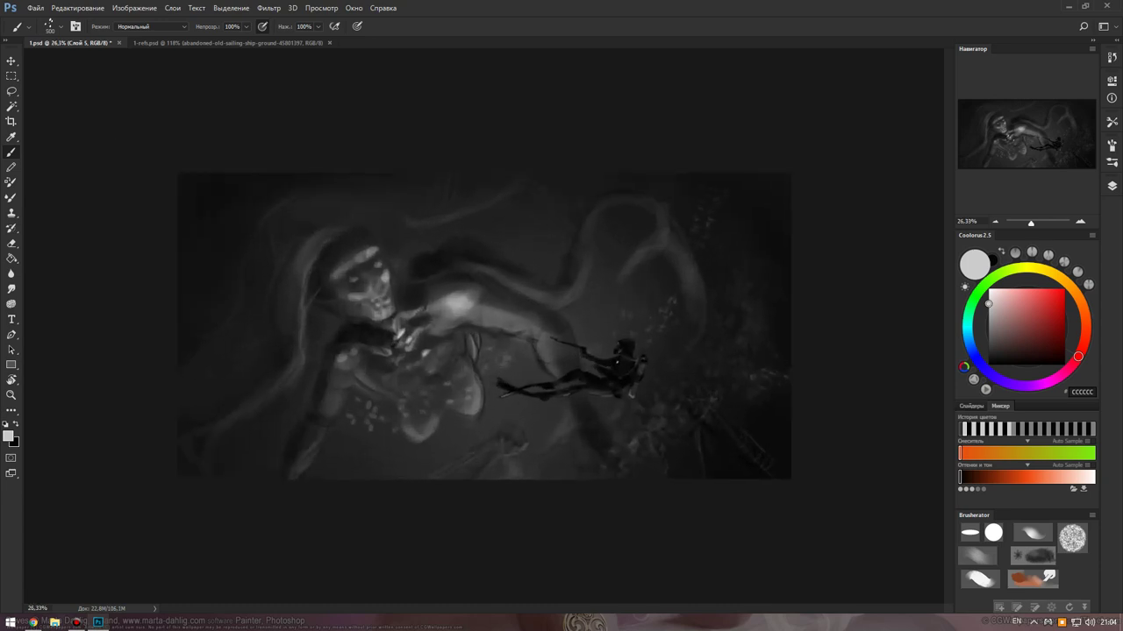
left_click(410, 401)
left_click(298, 398)
left_click(264, 415)
left_click(276, 409)
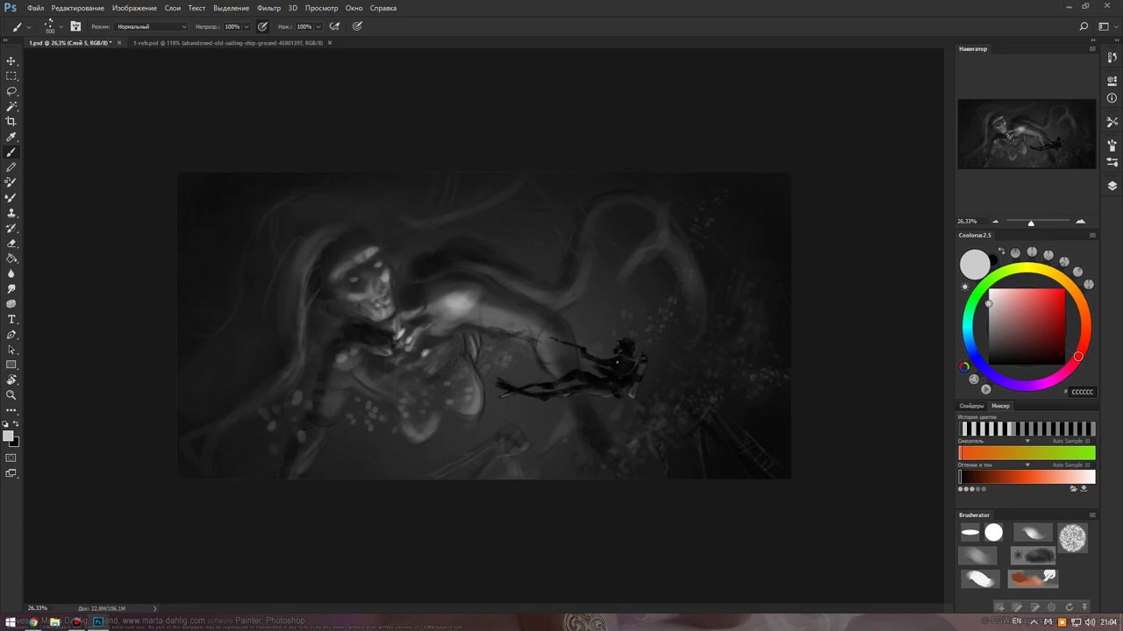
left_click(302, 449)
left_click(337, 438)
Resize the brush and bring up the Layers panel.
key("bracketright")
key("bracketright")
key("bracketright")
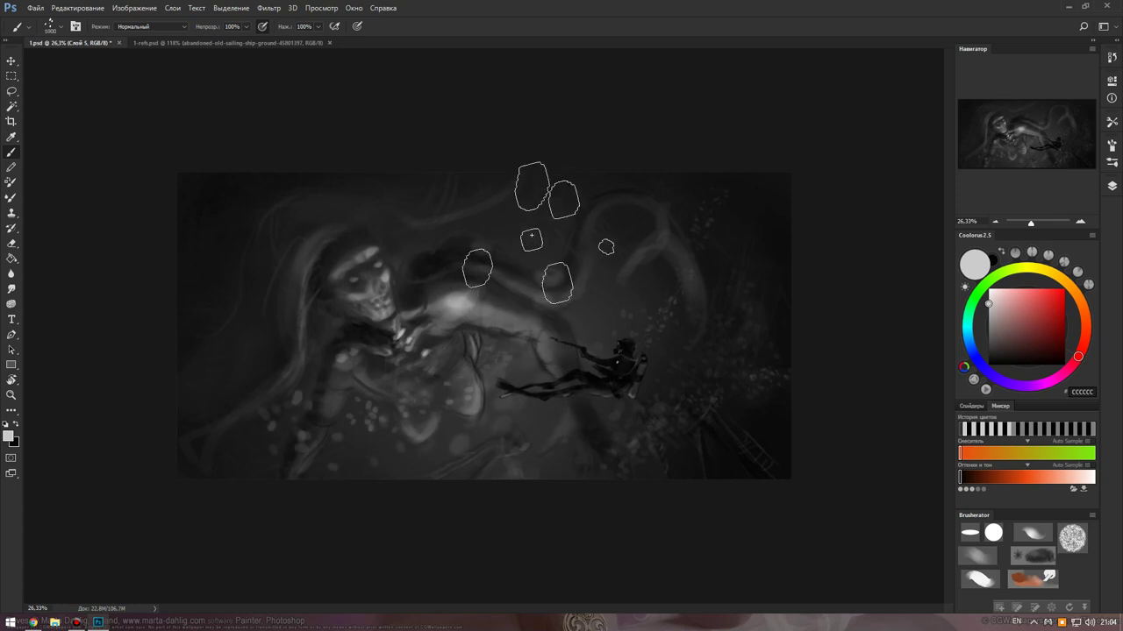
key("bracketleft")
scroll(761, 378, "down", 3)
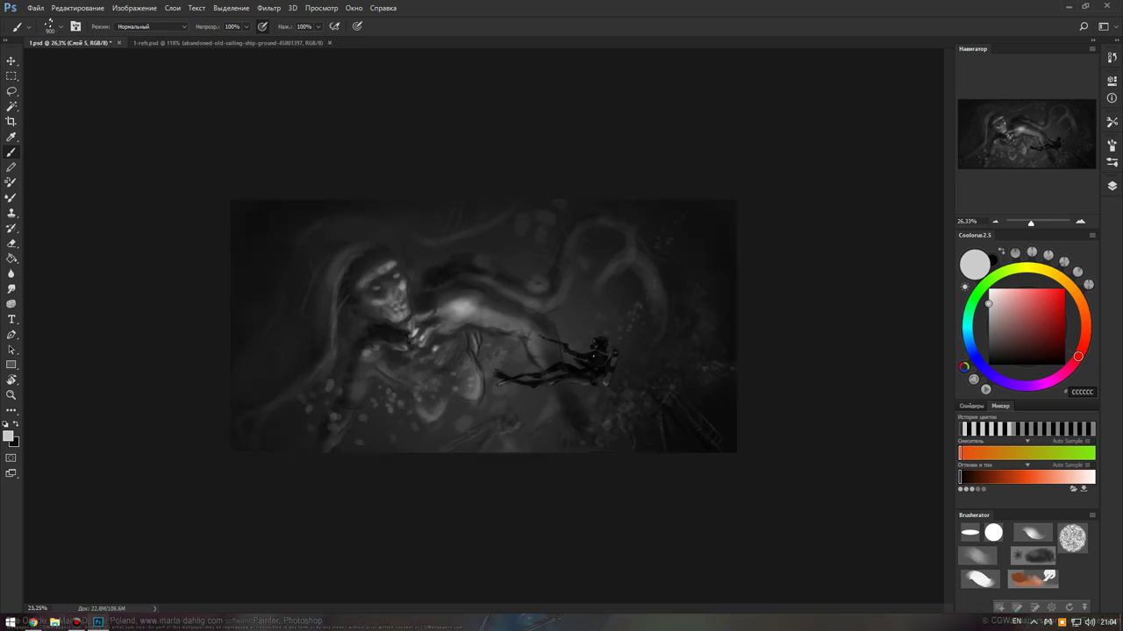
scroll(762, 377, "up", 4)
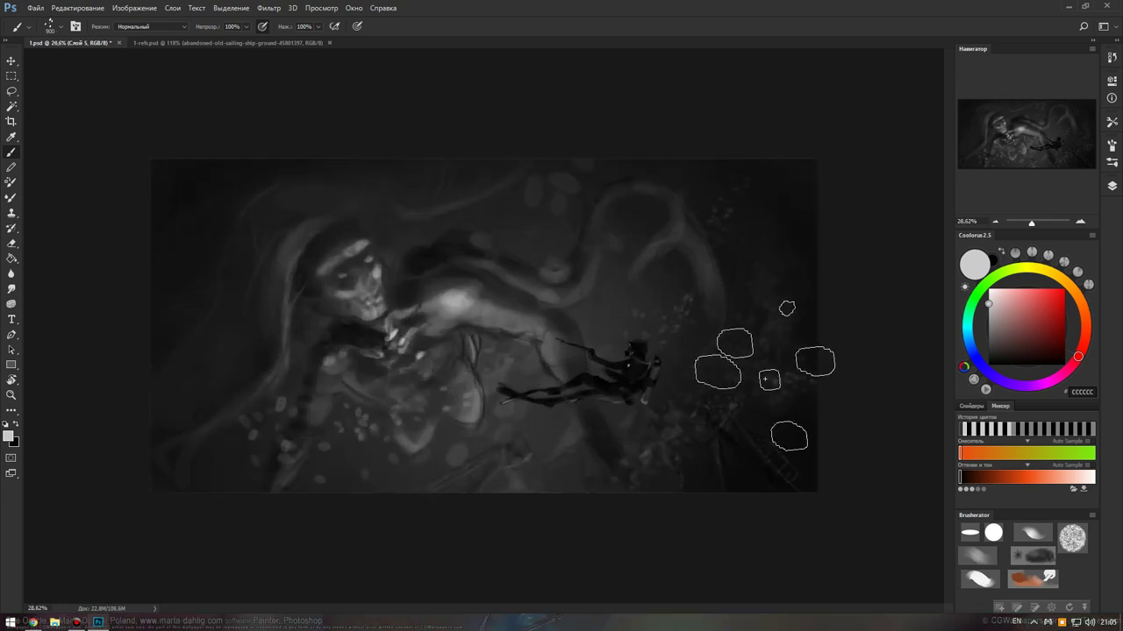
left_click(1109, 186)
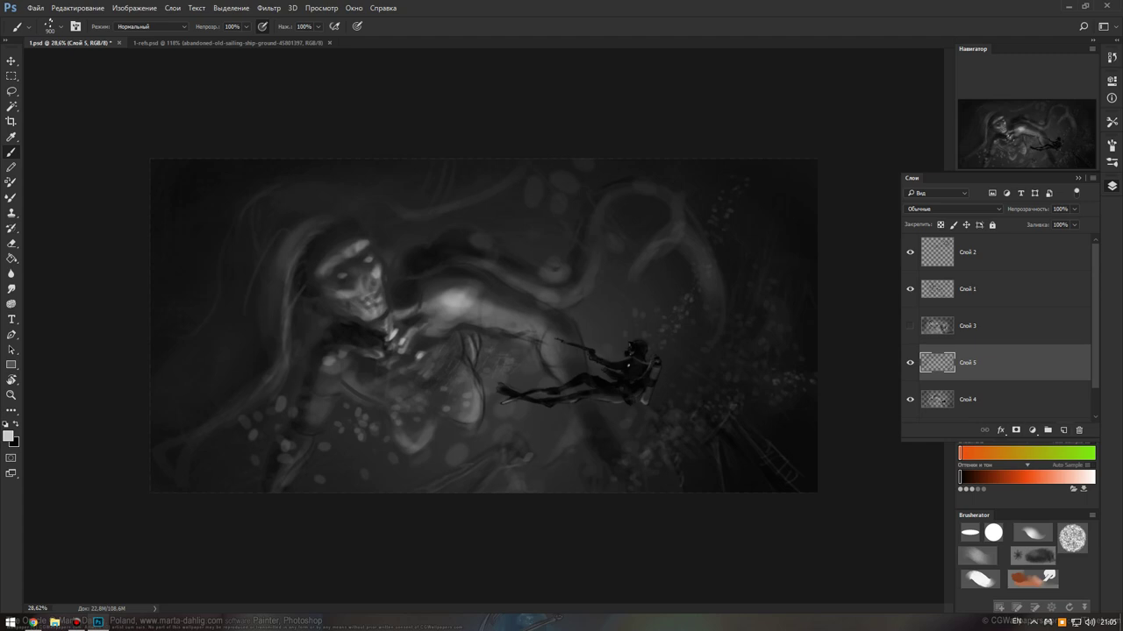
Add a Gradient Map adjustment layer and set its left stop to a near-black bluish grey.
left_click(1032, 430)
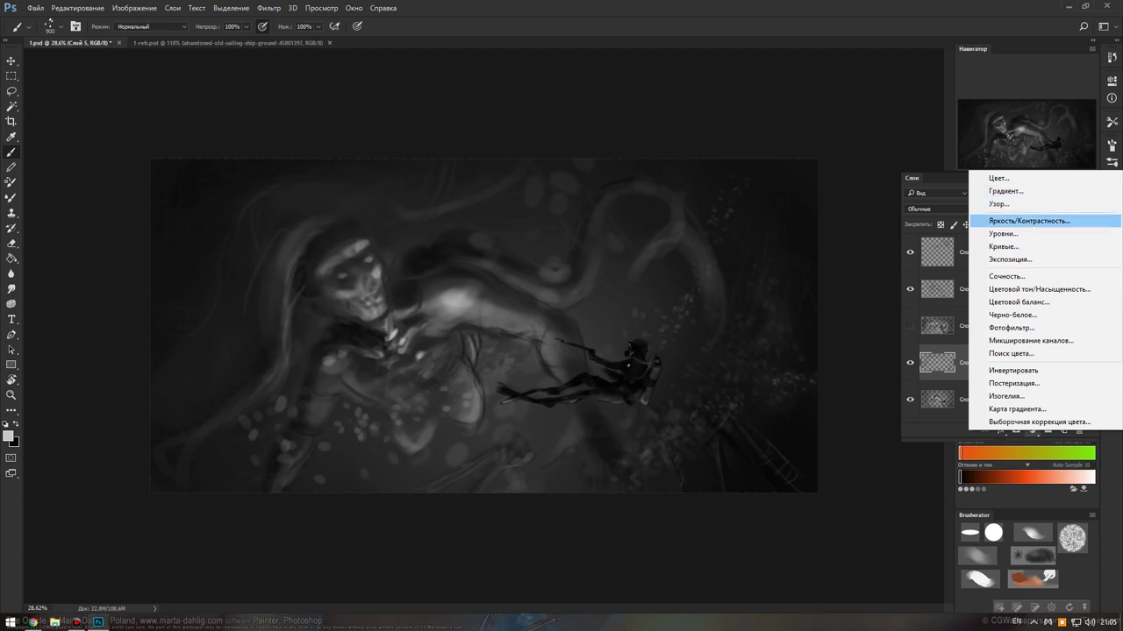
left_click(1018, 409)
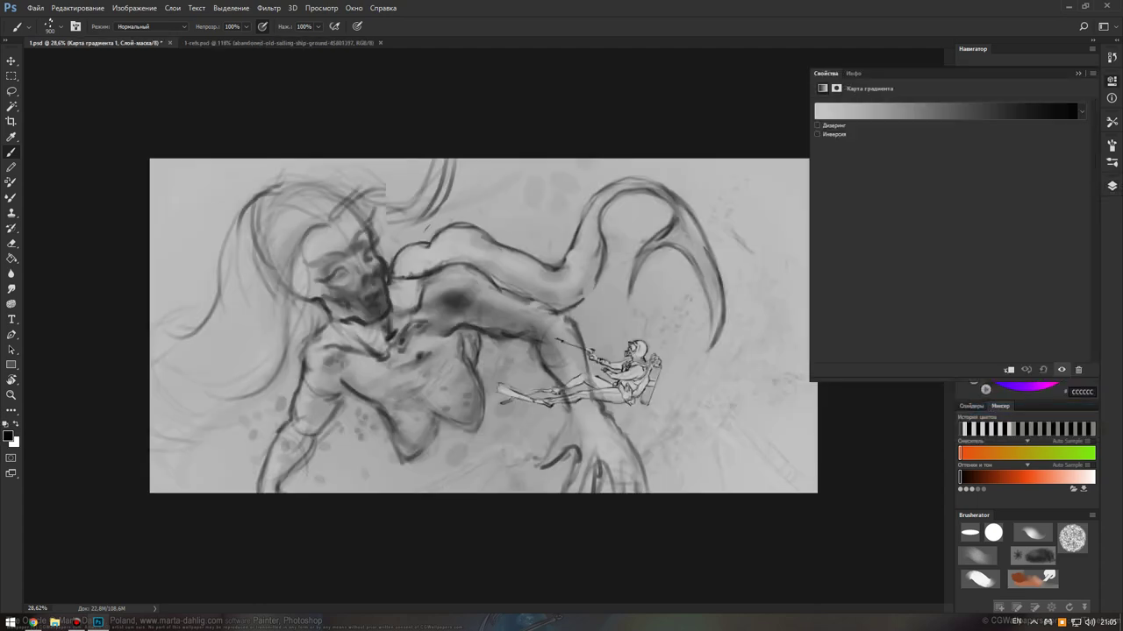
left_click(948, 110)
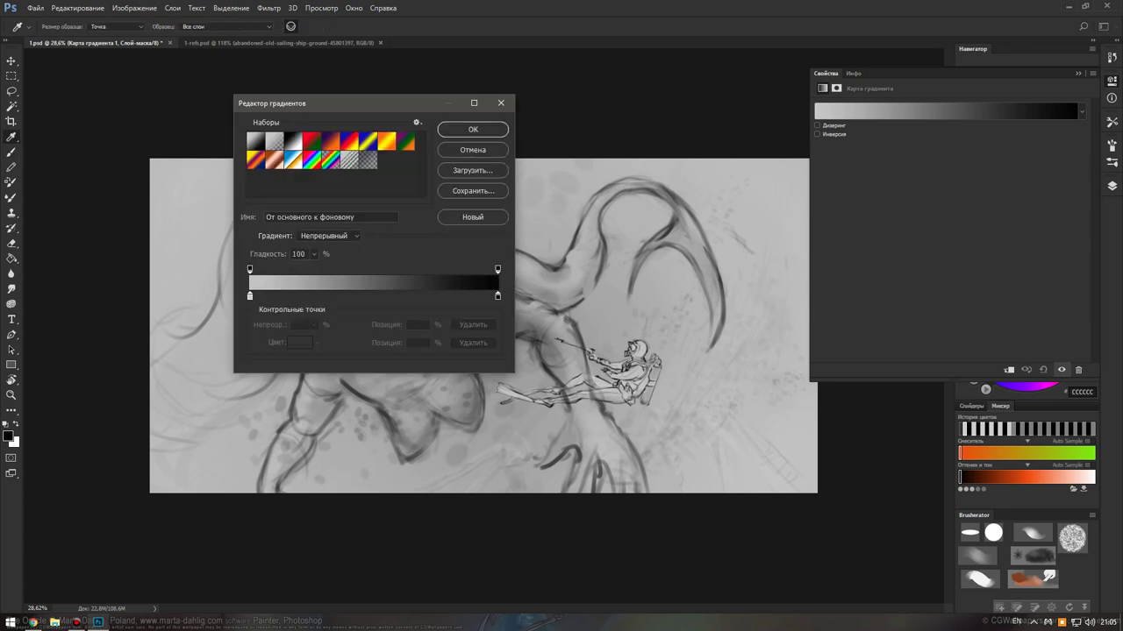
left_click(250, 297)
double_click(250, 296)
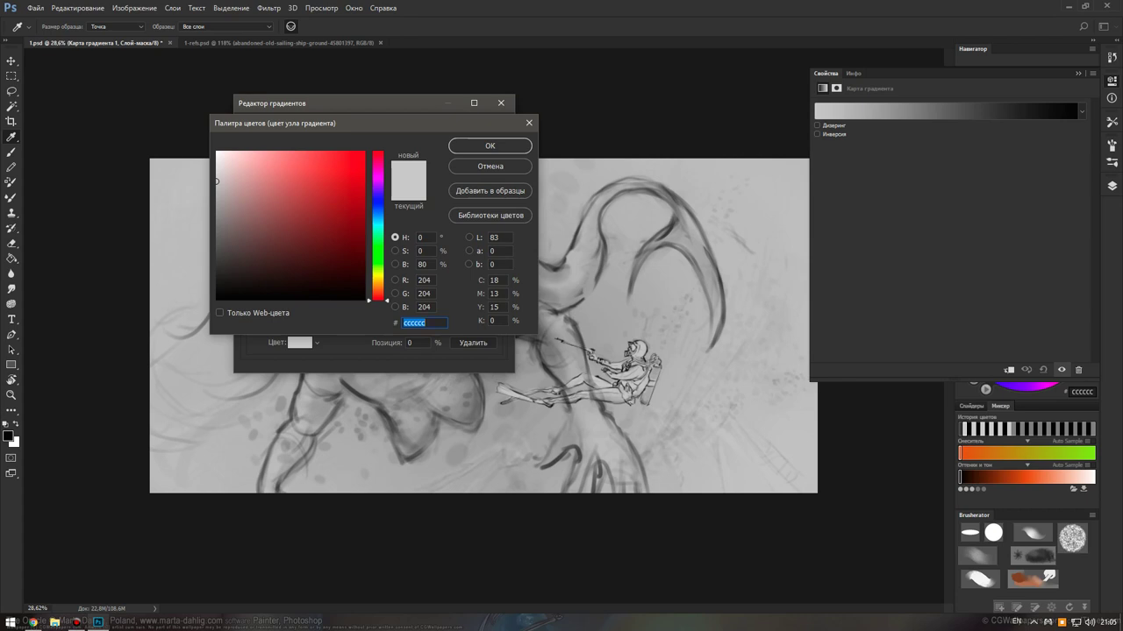
left_click(377, 205)
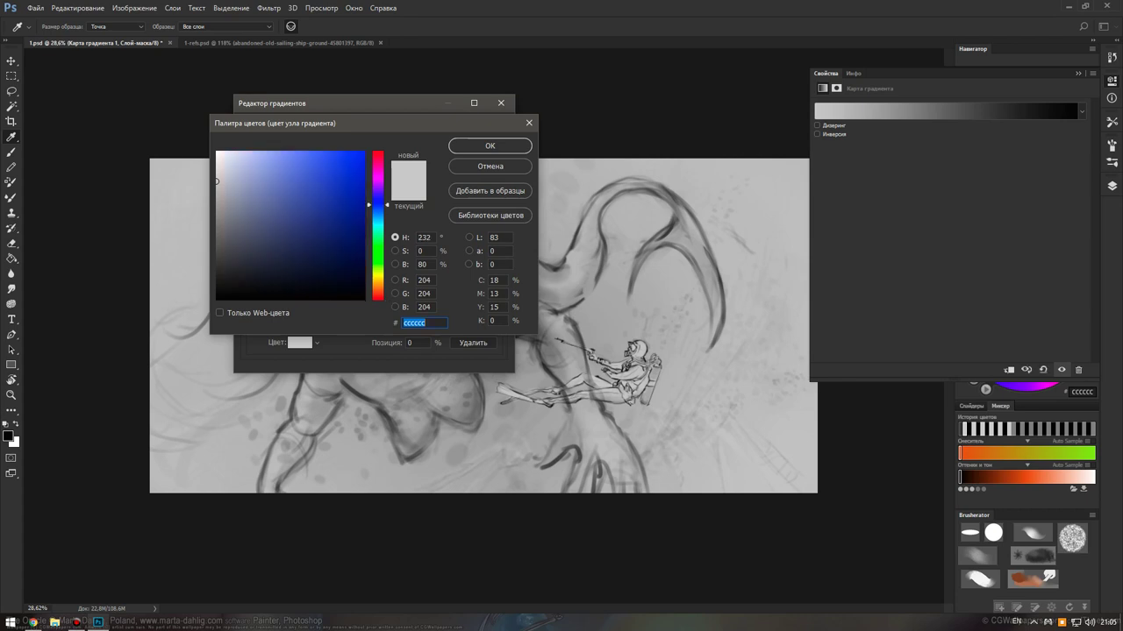
left_click(239, 281)
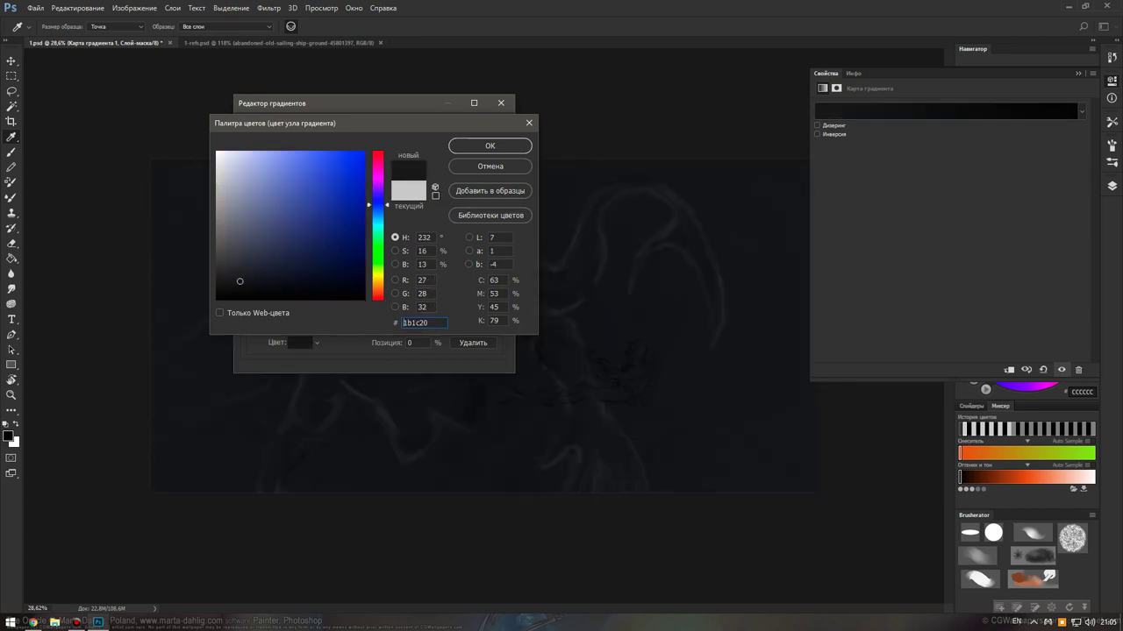
left_click(490, 146)
Set the right gradient stop to a dark green after trying teal and olive hues.
double_click(496, 296)
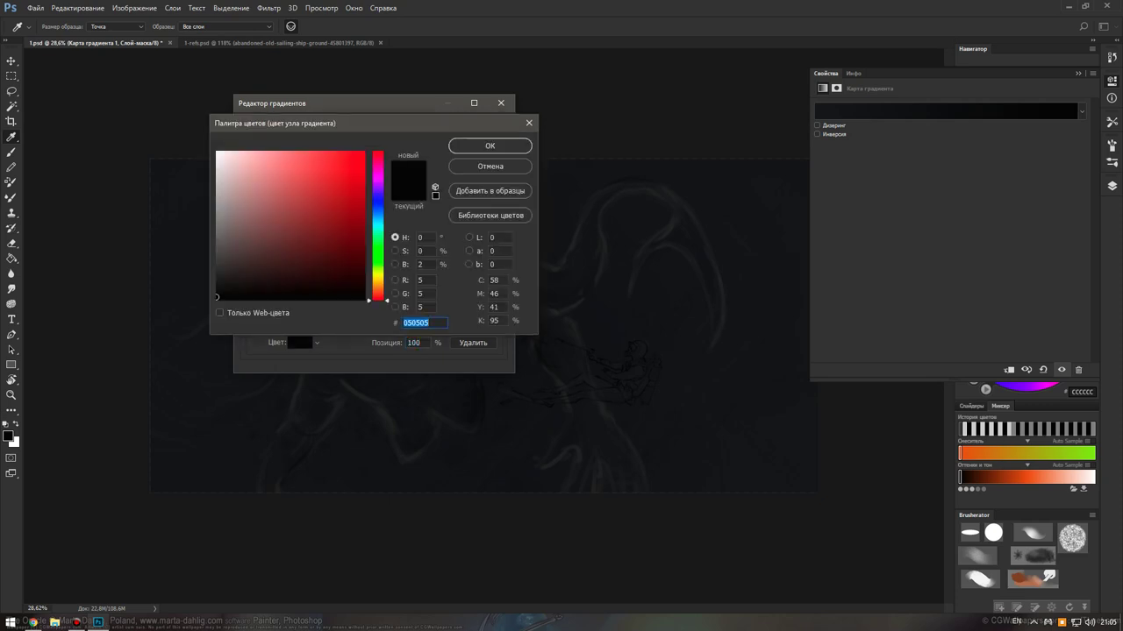
left_click(377, 227)
left_click(261, 257)
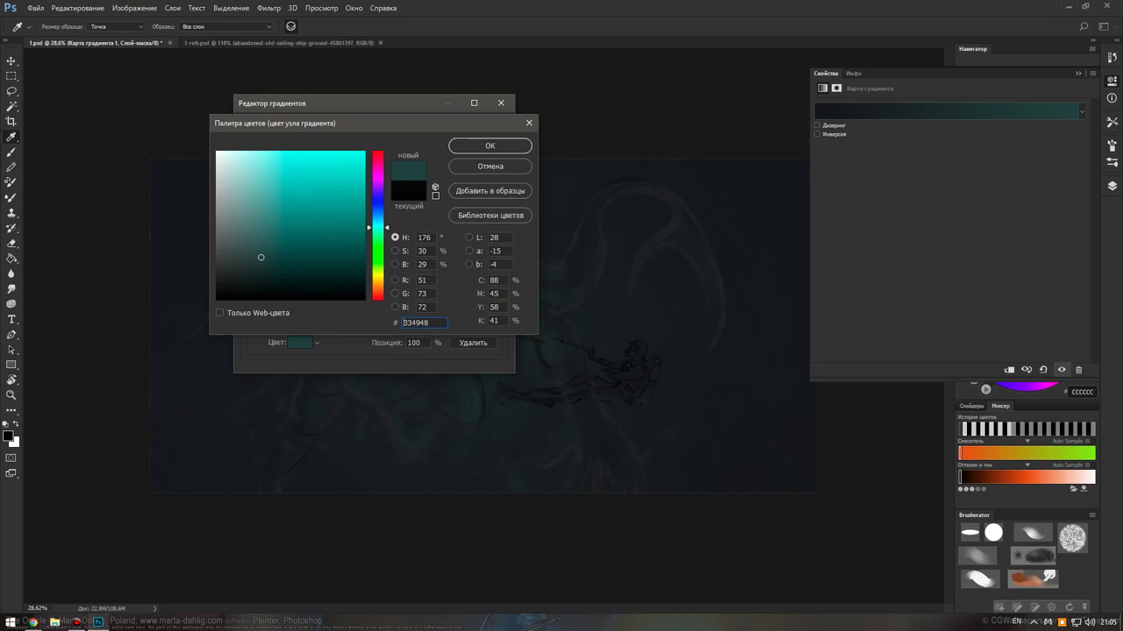
left_click_drag(377, 227, 377, 237)
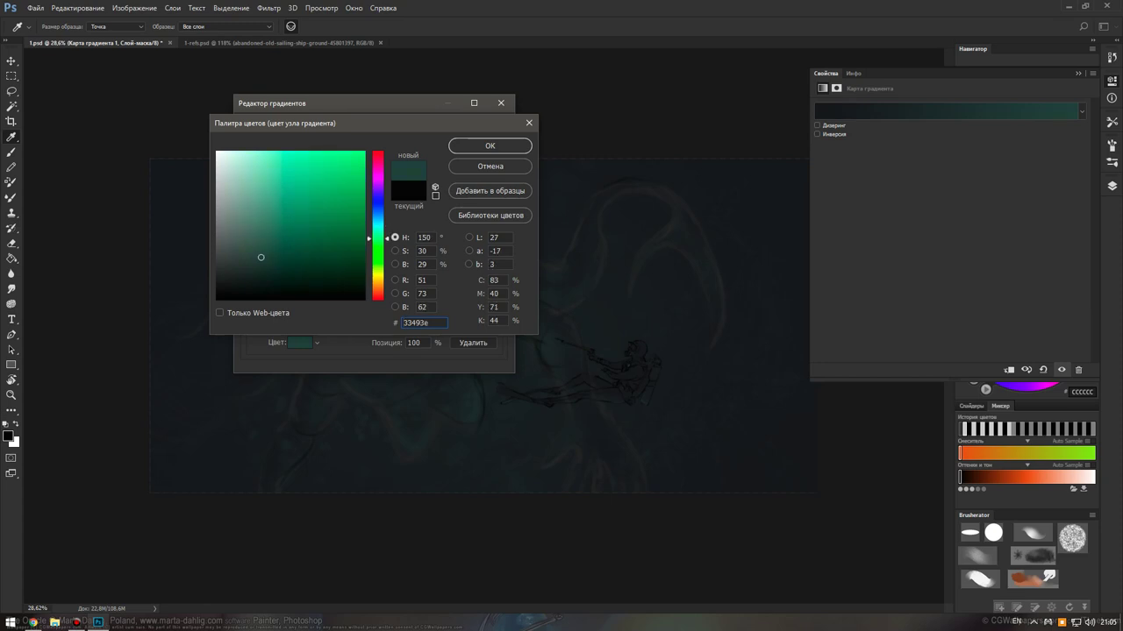
left_click_drag(261, 257, 268, 247)
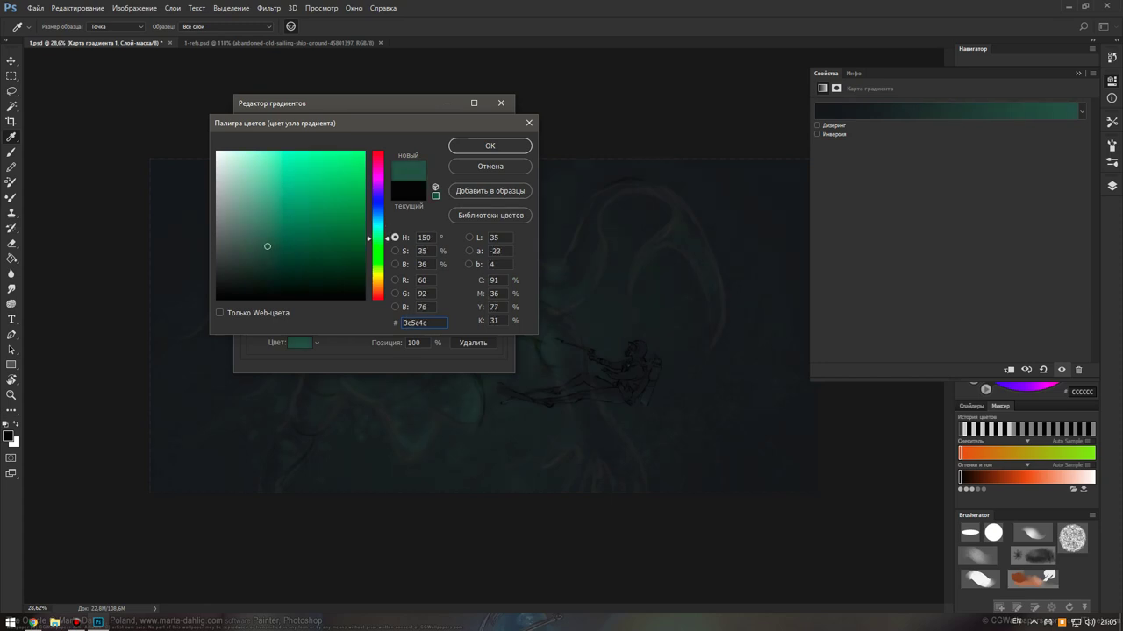
left_click_drag(378, 238, 377, 266)
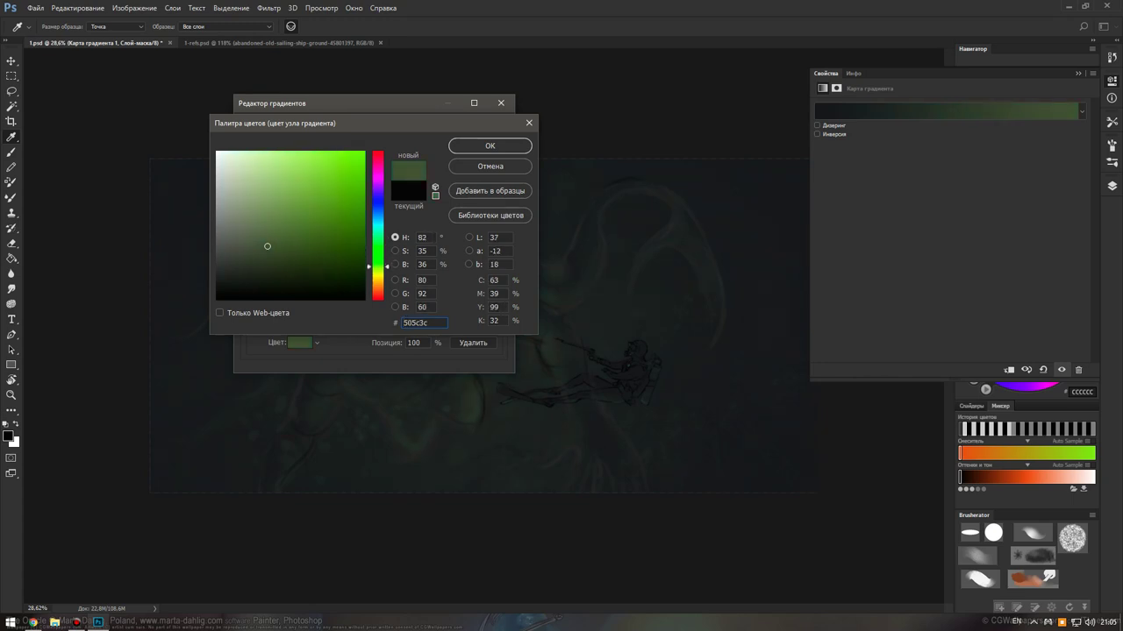
left_click_drag(377, 266, 378, 238)
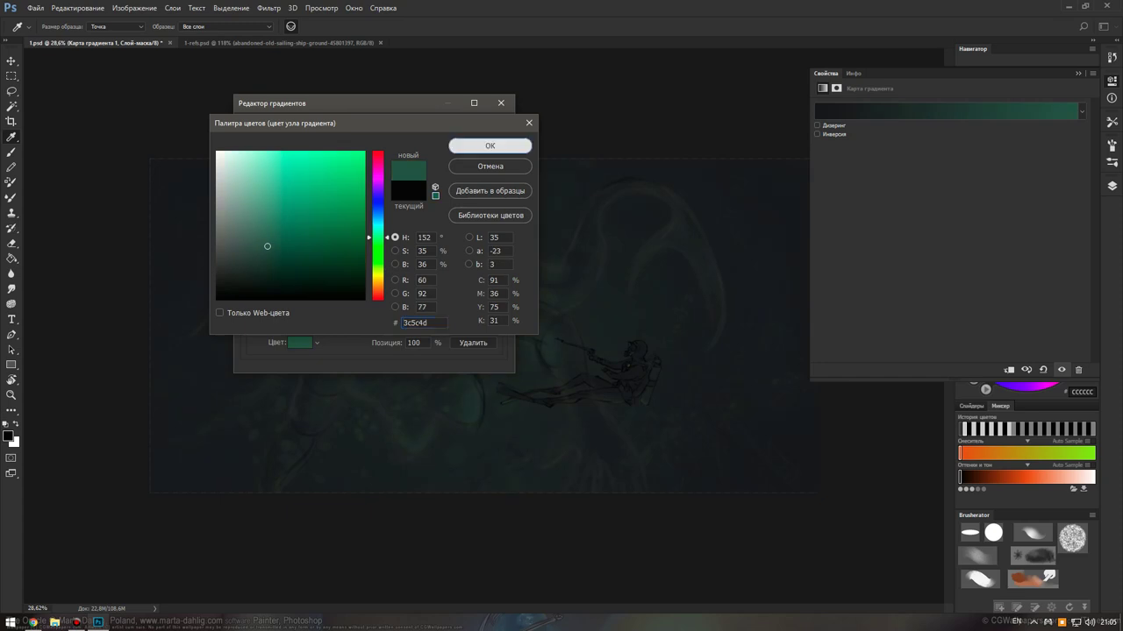
left_click(491, 146)
Try the green stop mid-gradient, then make the end stop a dark olive green.
mouse_move(497, 296)
left_mouse_down()
mouse_move(320, 297)
mouse_move(371, 296)
left_mouse_up()
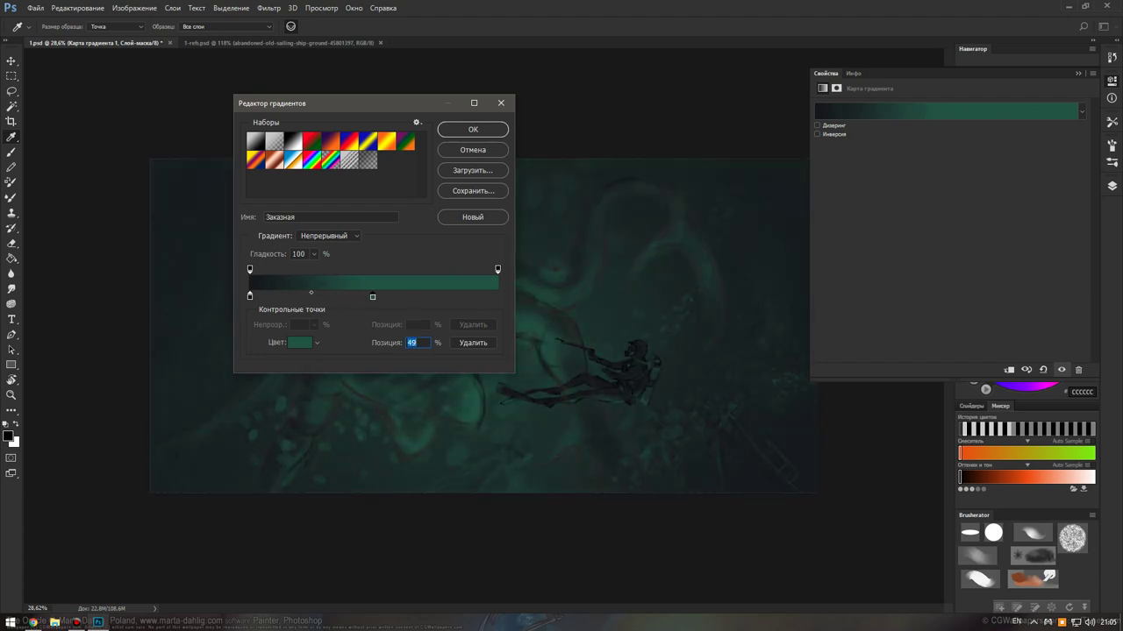
double_click(497, 297)
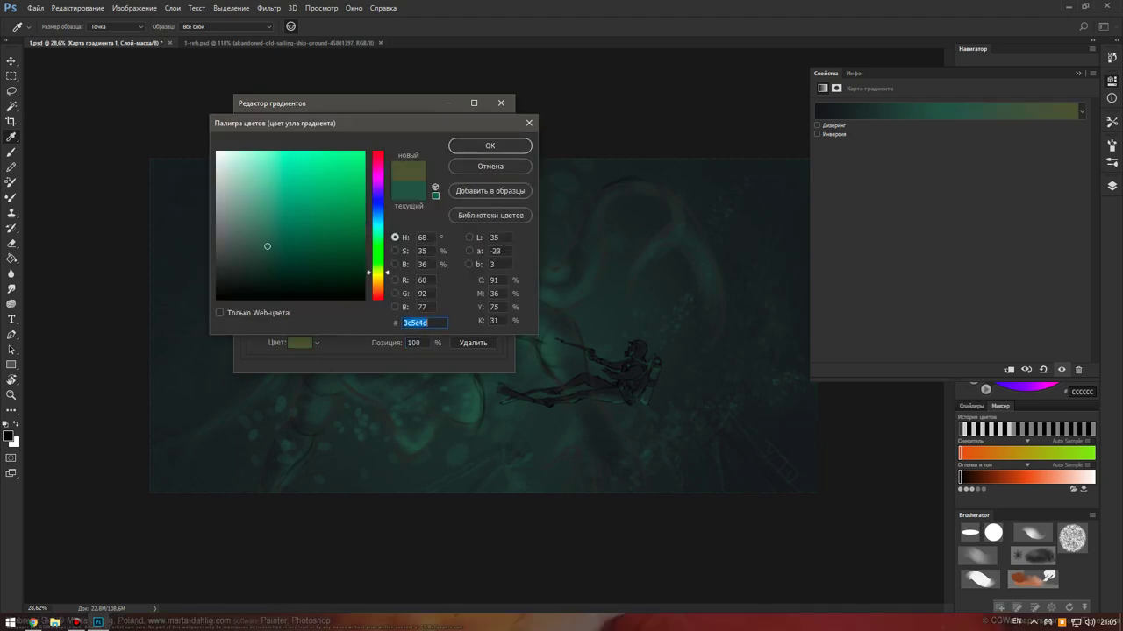
left_click_drag(377, 237, 377, 272)
left_click(293, 243)
left_click_drag(293, 243, 298, 230)
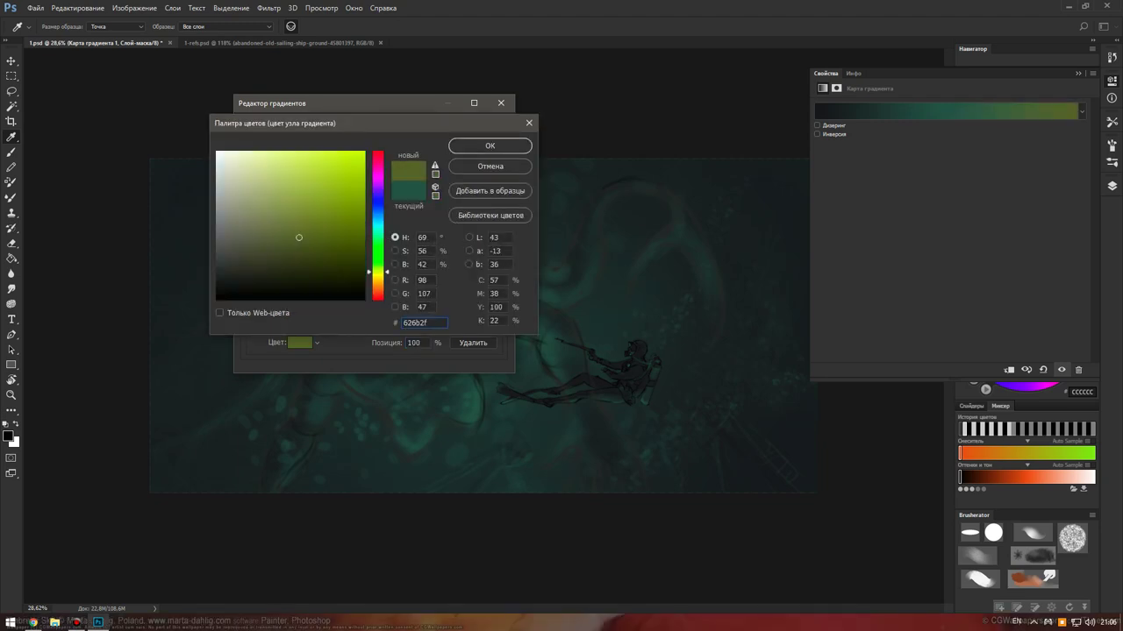
key("Return")
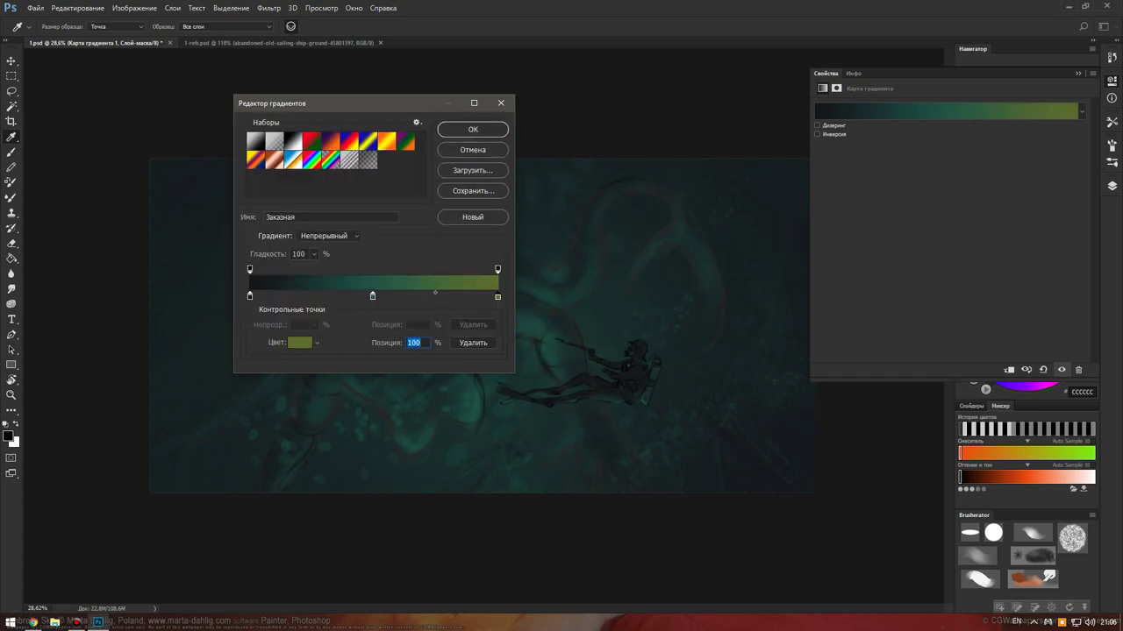
Brighten the end stop to olive 8e9e38 and slide the teal and olive stops inward.
left_click(300, 342)
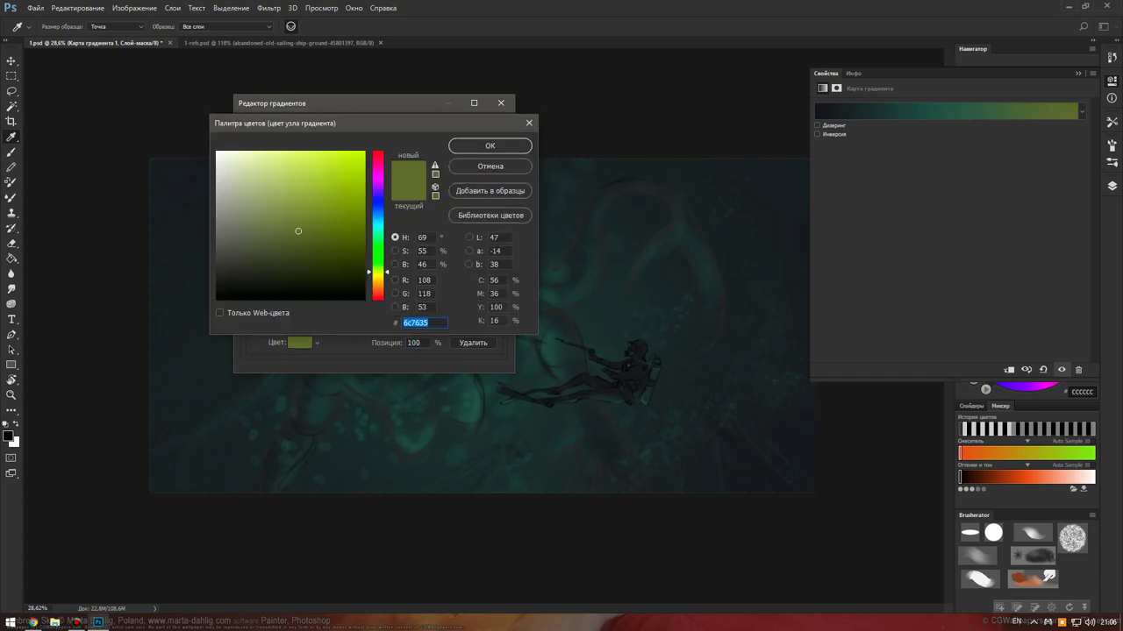
left_click(312, 208)
key("Return")
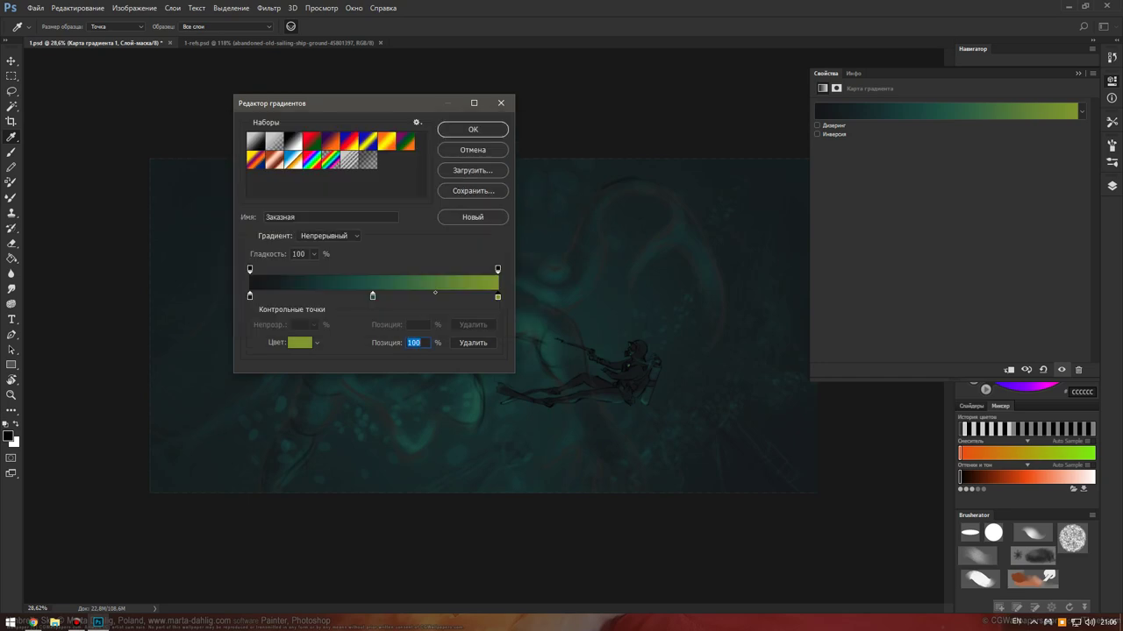
left_click_drag(373, 297, 366, 297)
mouse_move(497, 296)
left_mouse_down()
mouse_move(427, 296)
mouse_move(497, 297)
left_mouse_up()
mouse_move(410, 108)
left_mouse_down()
mouse_move(782, 102)
mouse_move(840, 80)
left_mouse_up()
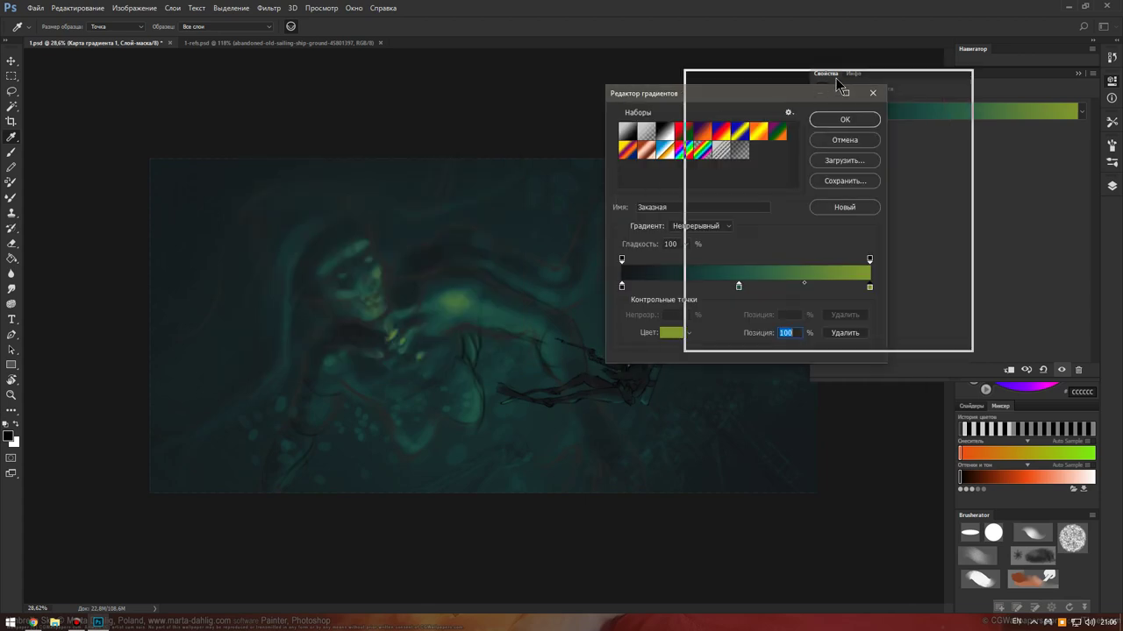
Make the end stop a lighter teal (38989e) and place the middle stops at 39% and 72%.
left_click_drag(820, 270, 806, 271)
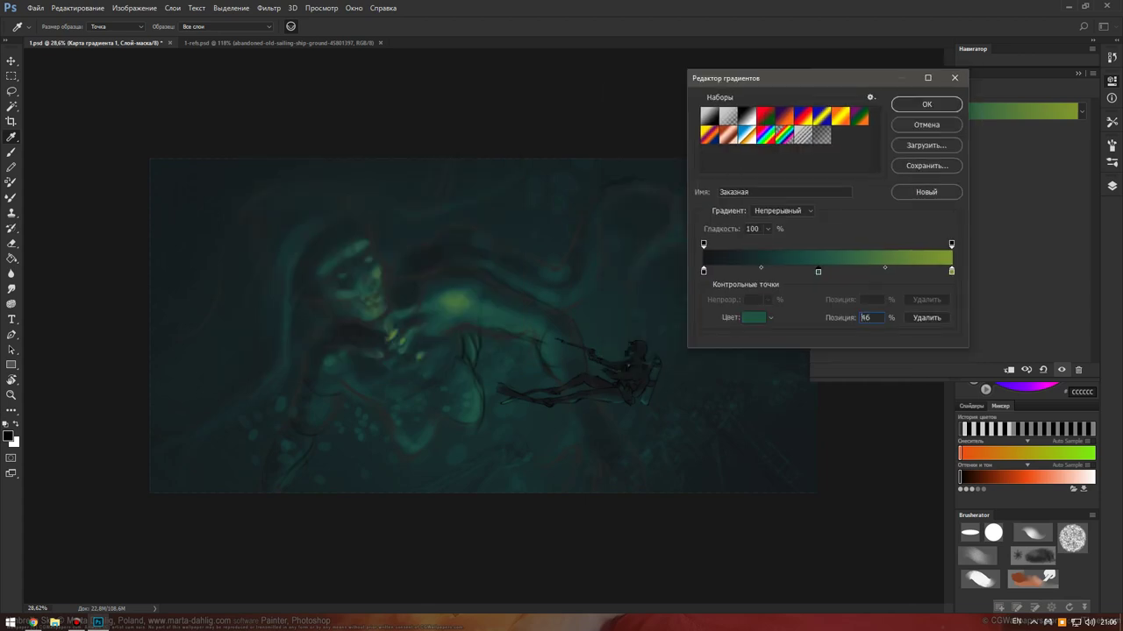
left_click_drag(952, 271, 915, 271)
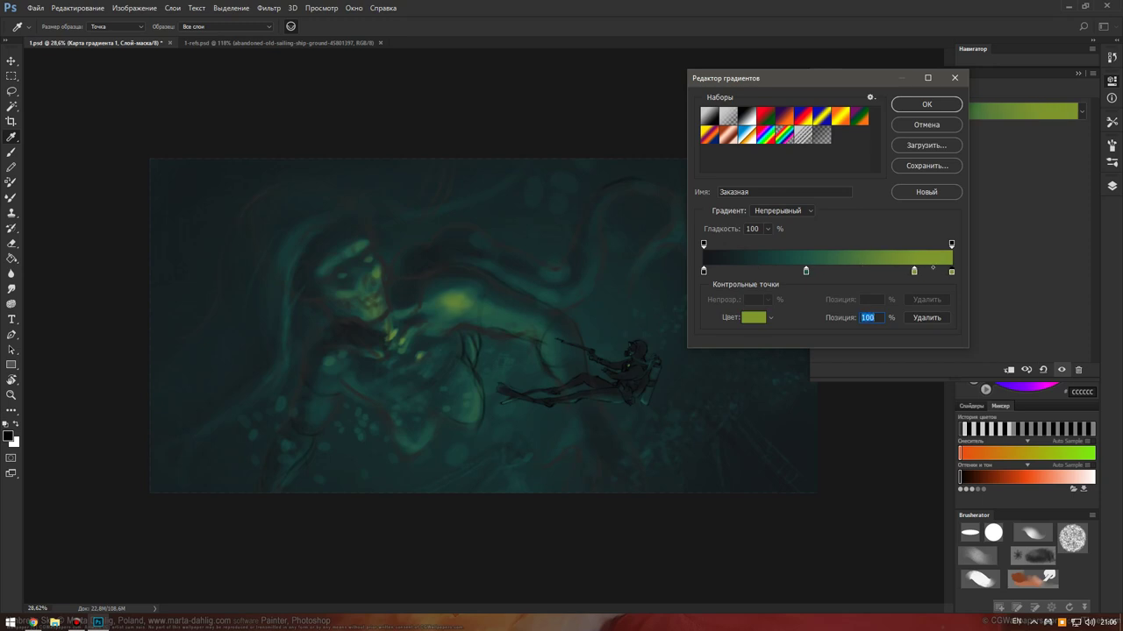
left_click(752, 318)
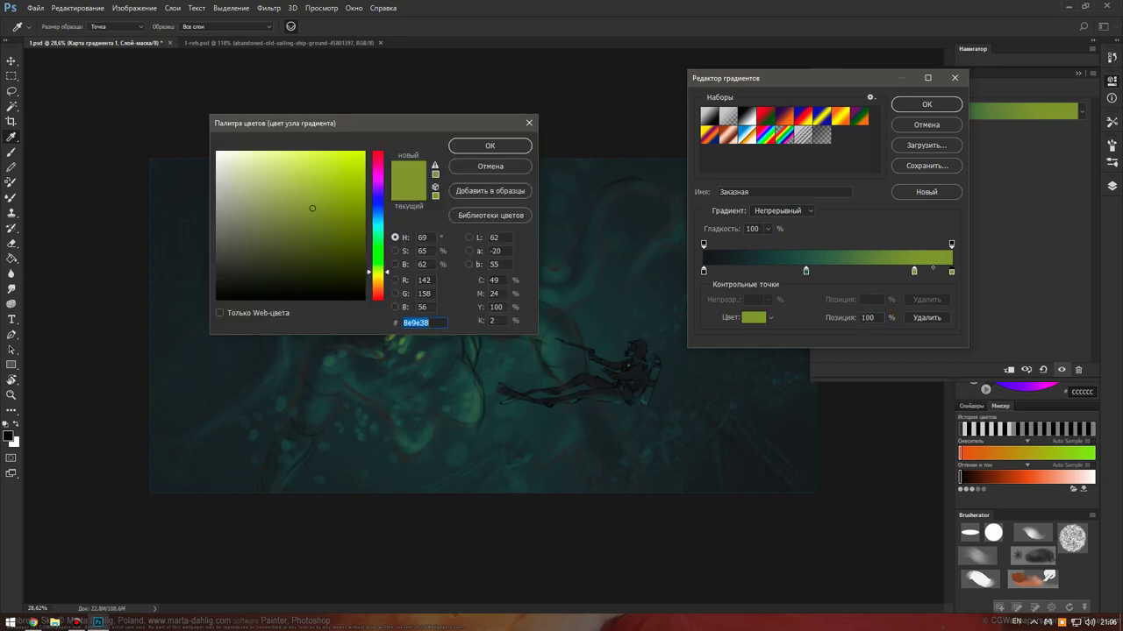
type("38989e")
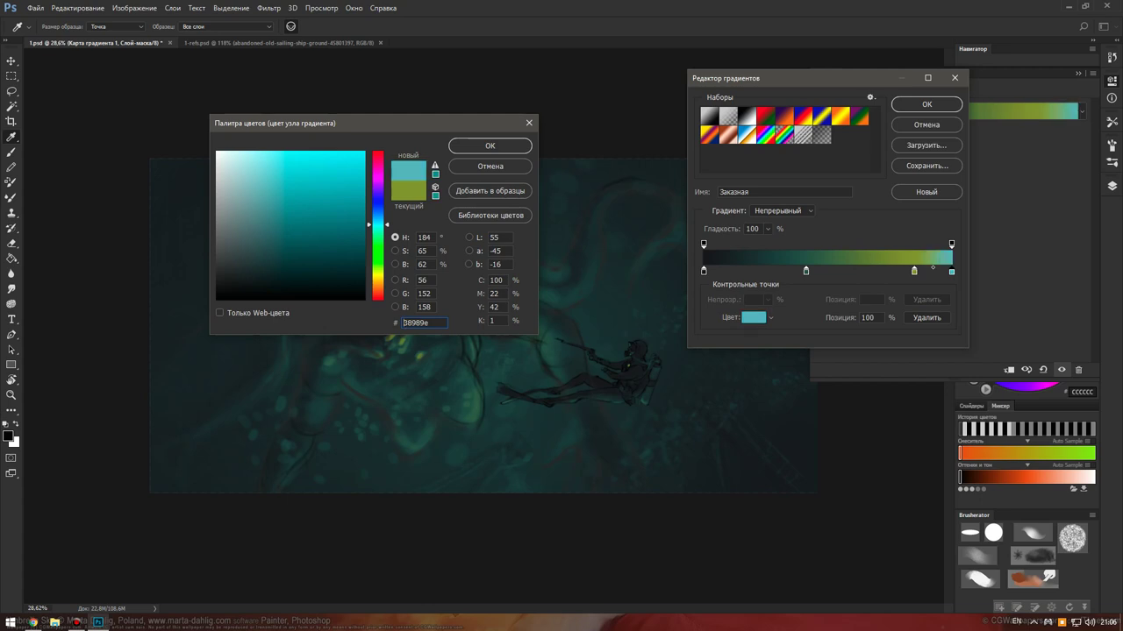
left_click_drag(289, 198, 266, 189)
key("Return")
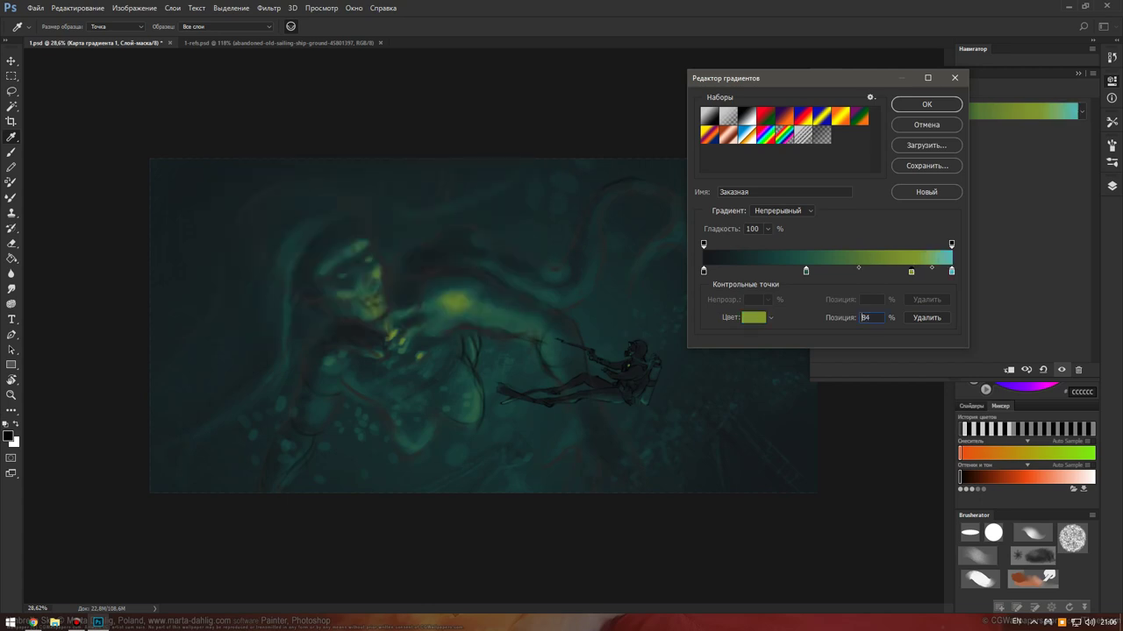
left_click_drag(914, 271, 881, 271)
left_click_drag(805, 271, 799, 271)
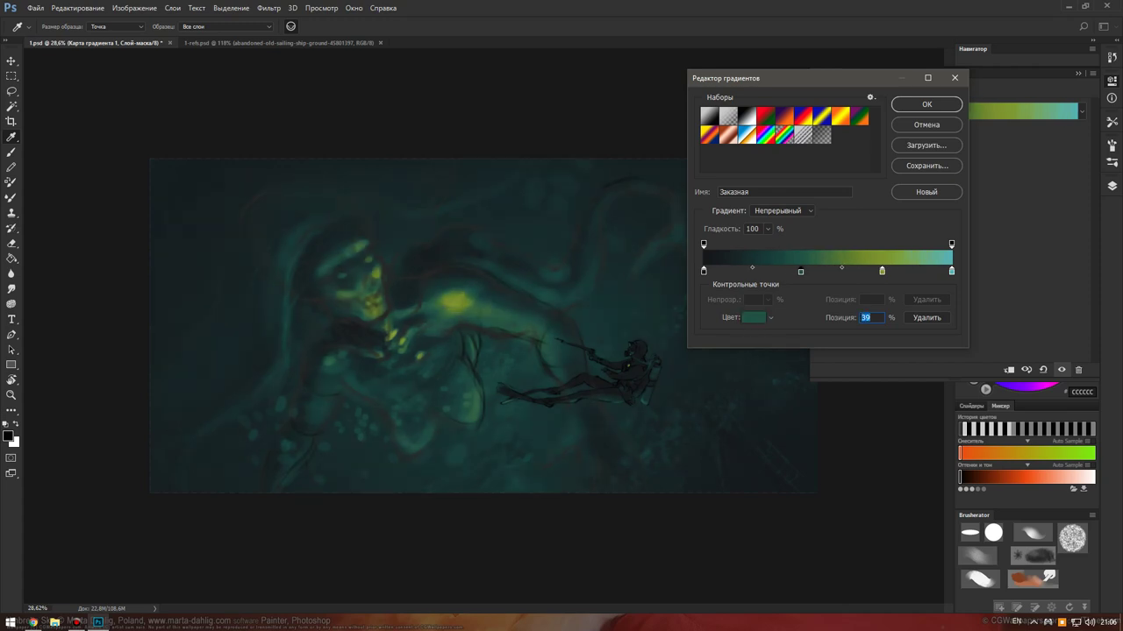
Recolour the 72% gradient stop to a muted sea-green.
double_click(882, 271)
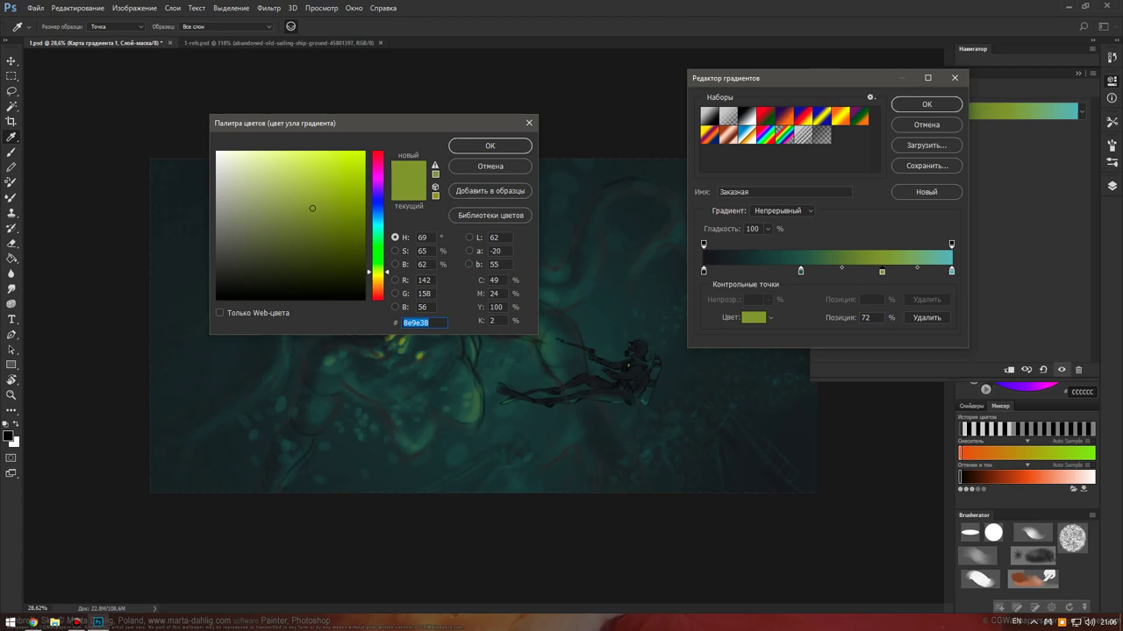
type("749e38")
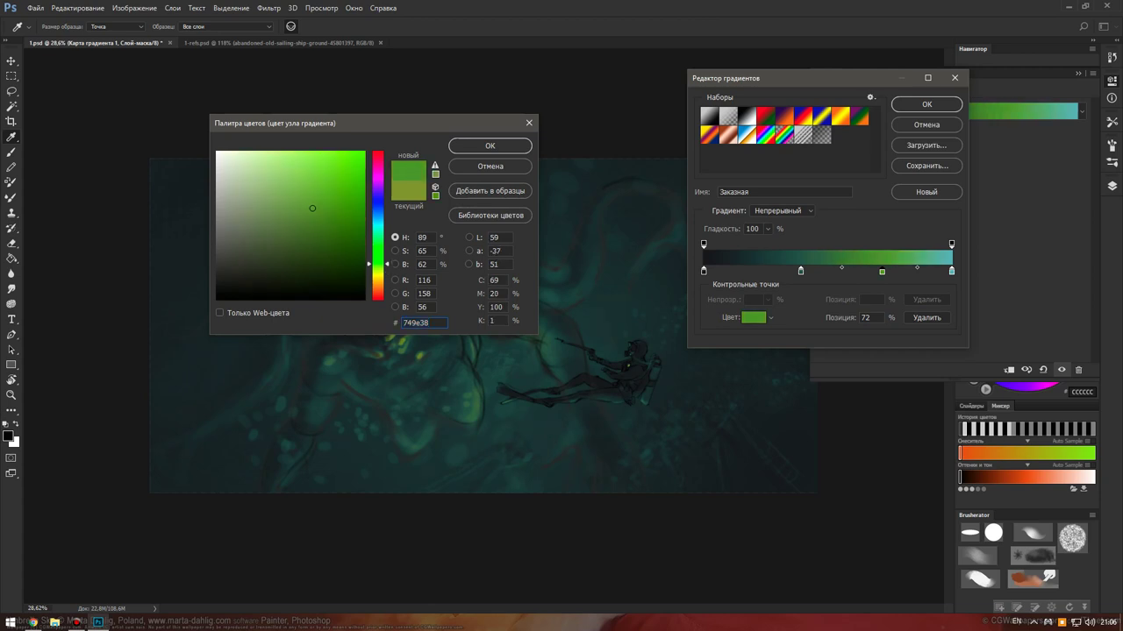
type("3f9e38")
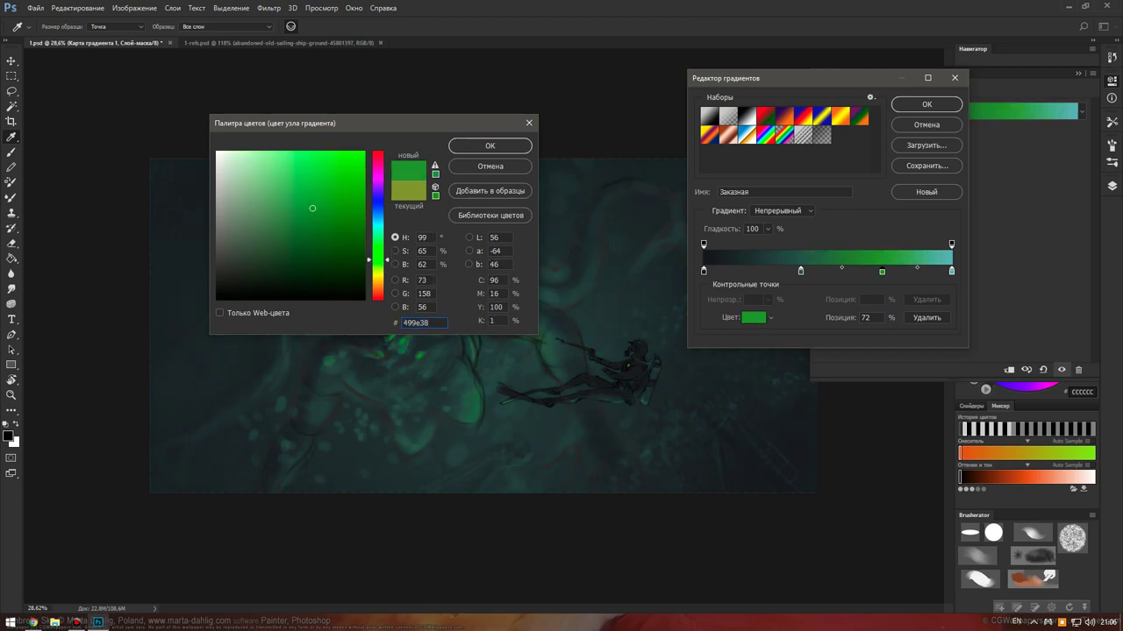
type("969e38939e38")
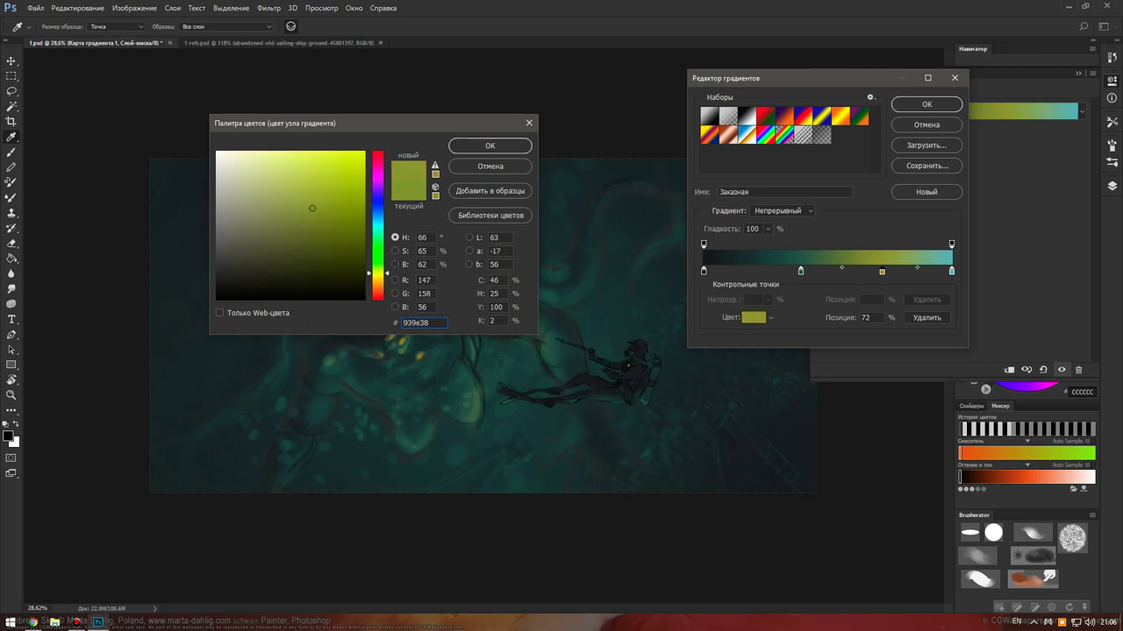
type("799e38")
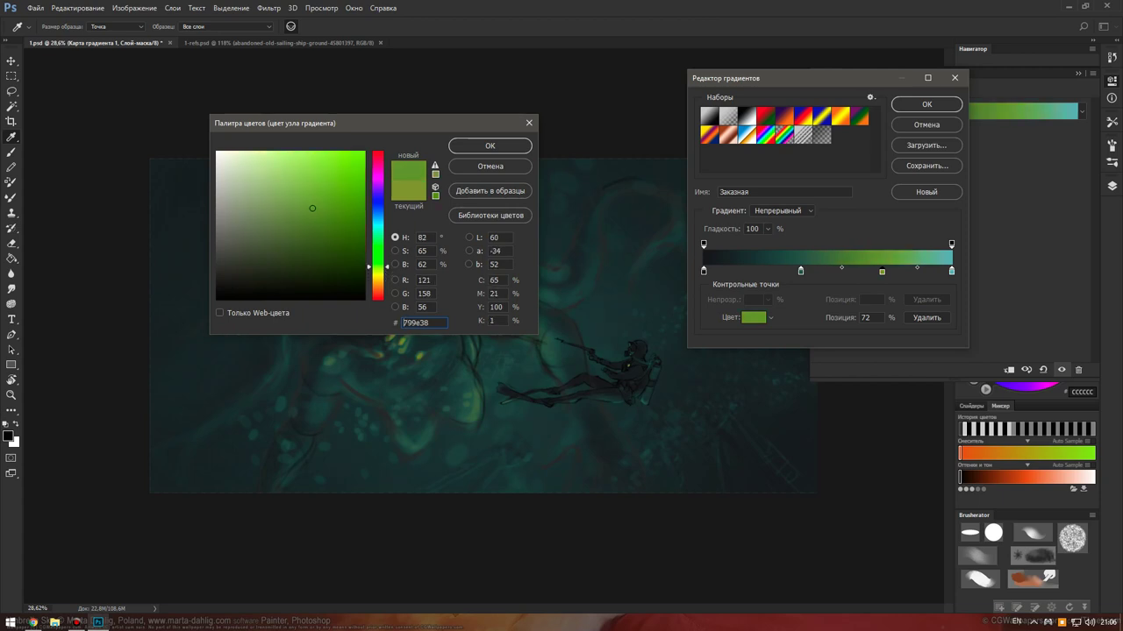
left_click_drag(298, 209, 269, 212)
mouse_move(377, 266)
left_mouse_down()
mouse_move(377, 234)
mouse_move(377, 245)
left_mouse_up()
key("BackSpace")
type("3")
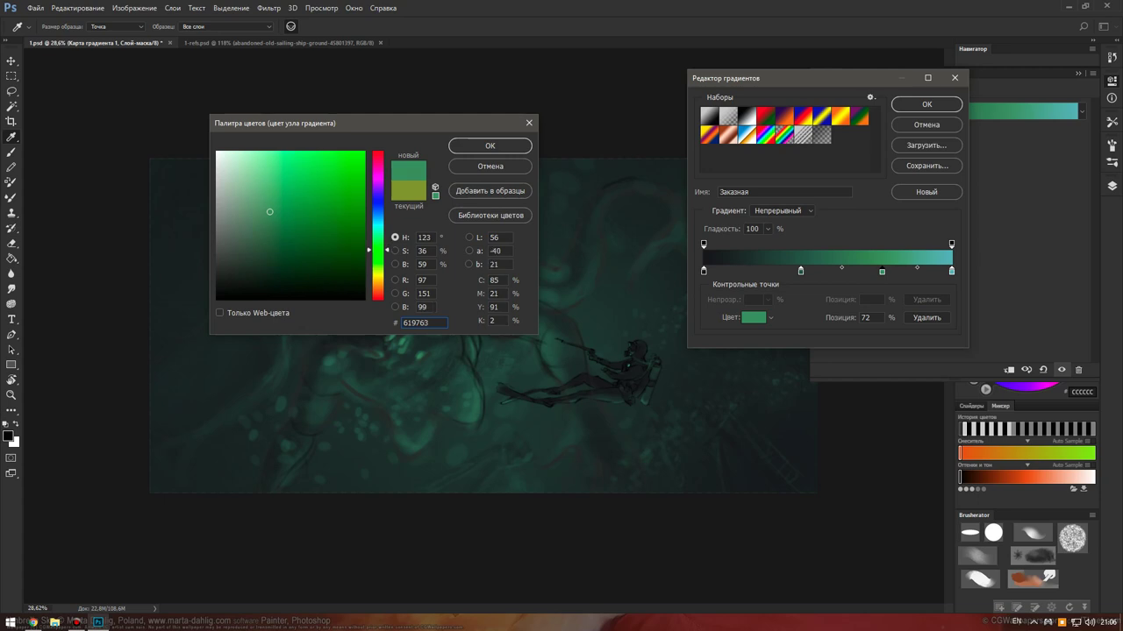
left_click(260, 223)
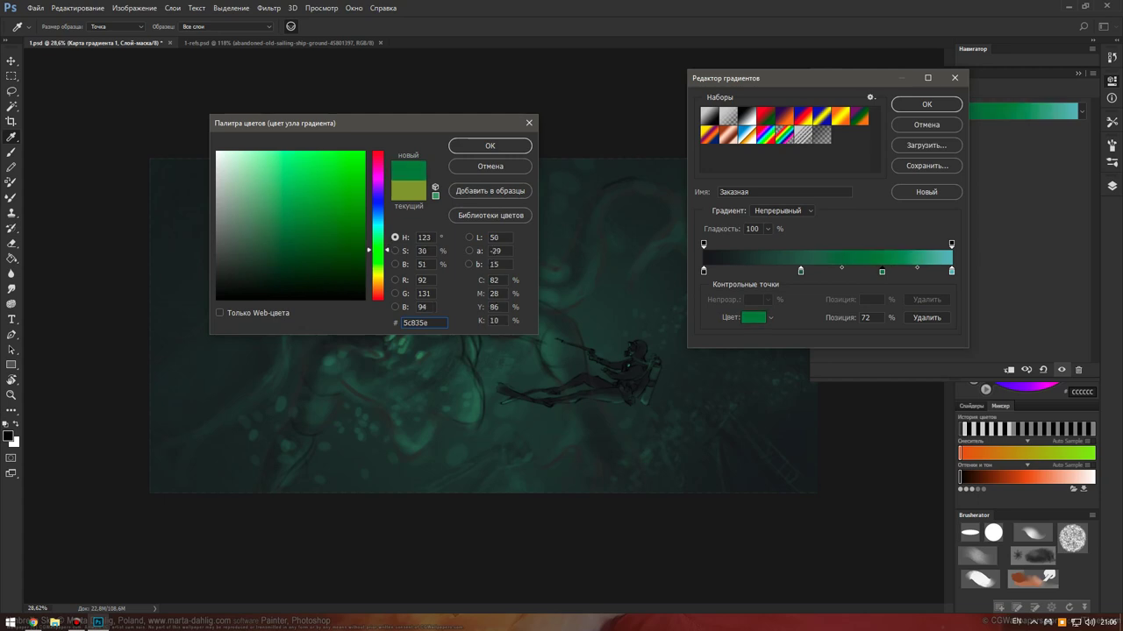
left_click(290, 220)
left_click(257, 210)
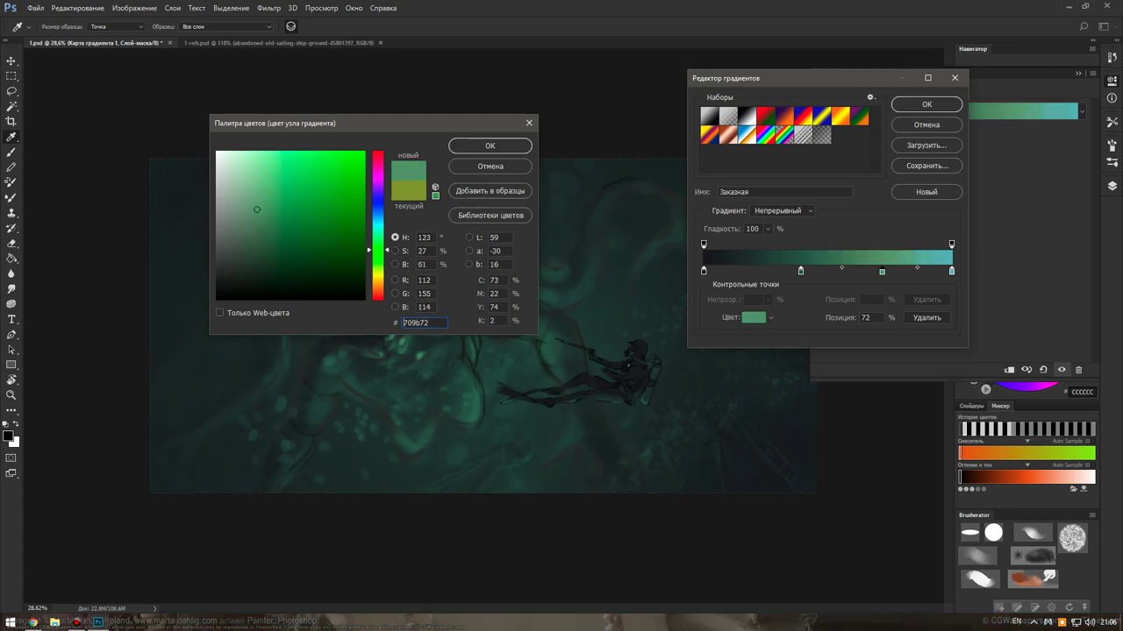
left_click_drag(377, 250, 377, 247)
key("Return")
Brighten the 100% end stop to a light yellow-green and slide the green stop to 57%.
left_click(951, 271)
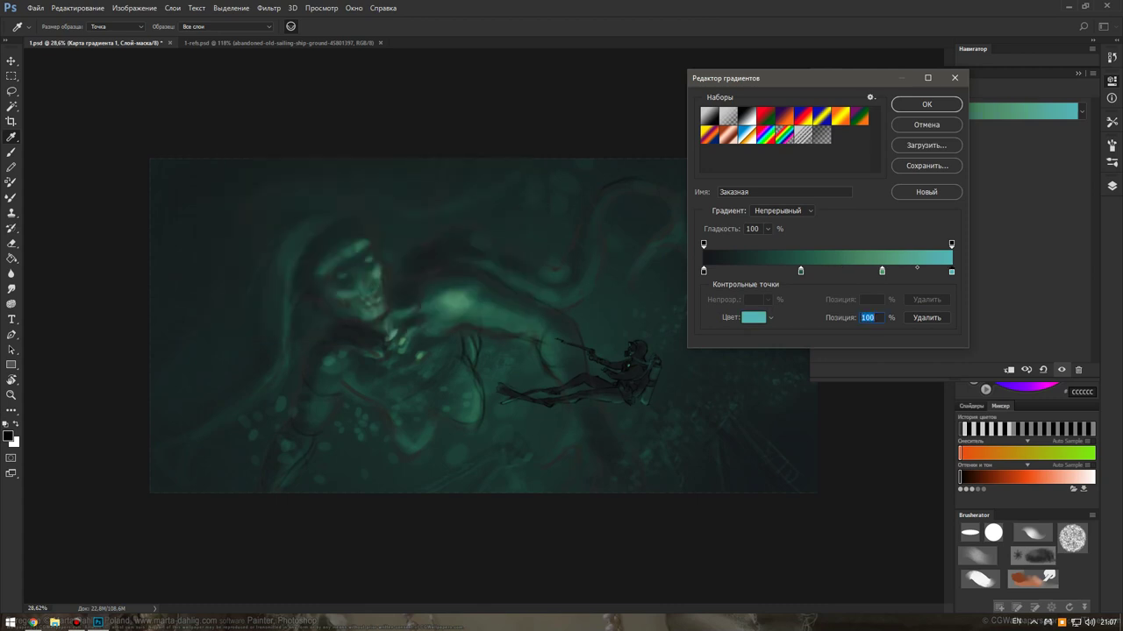
double_click(952, 271)
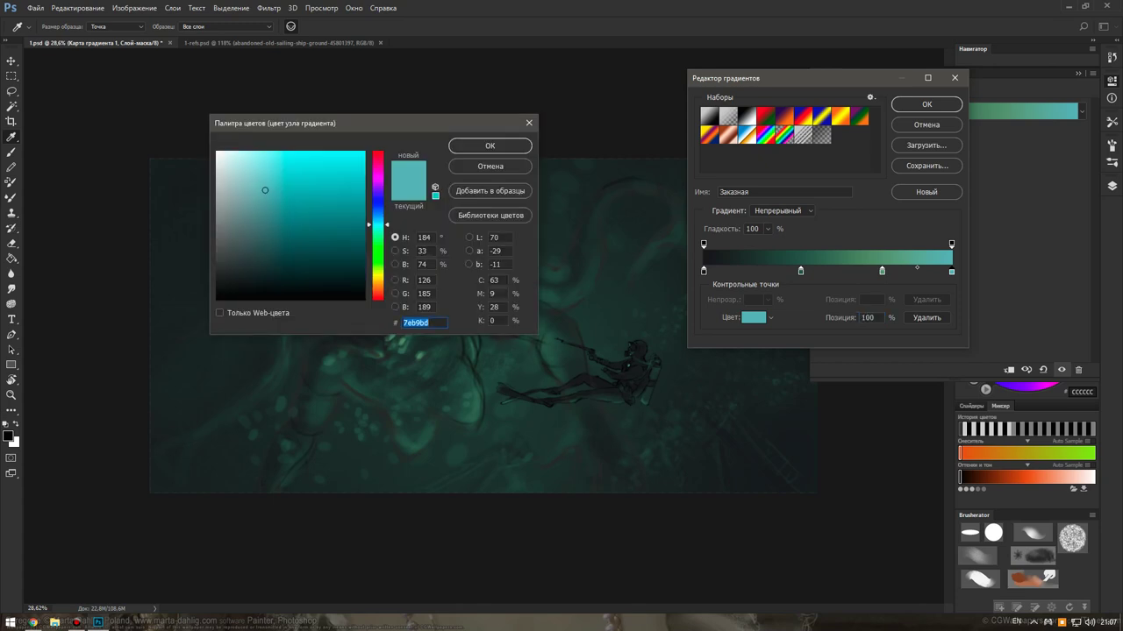
type("afbd7e")
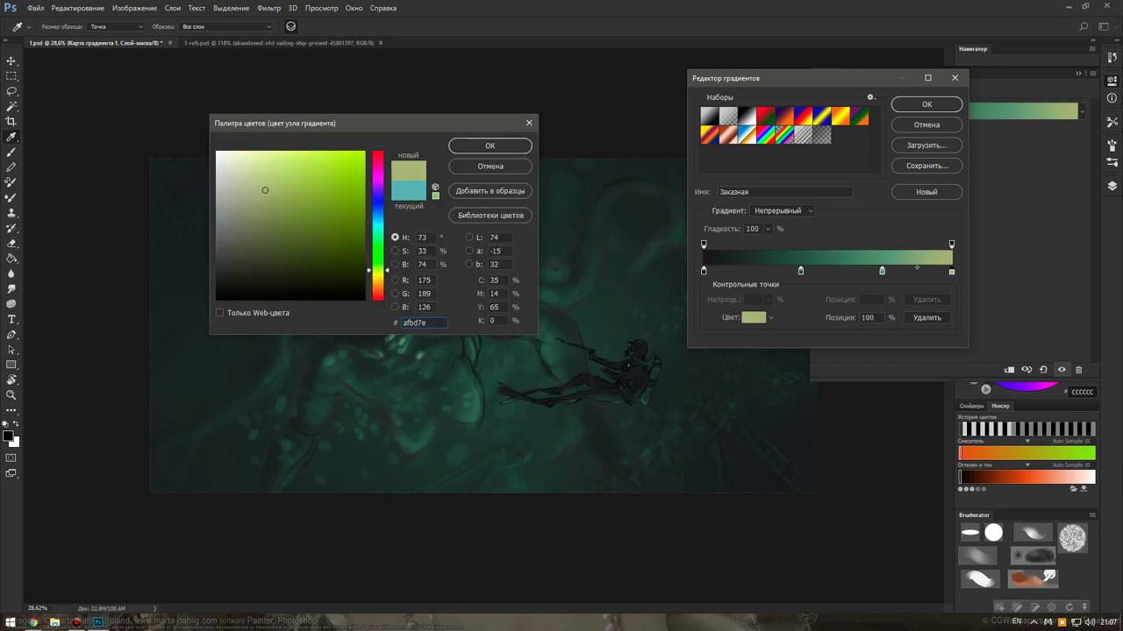
type("b3bd7e")
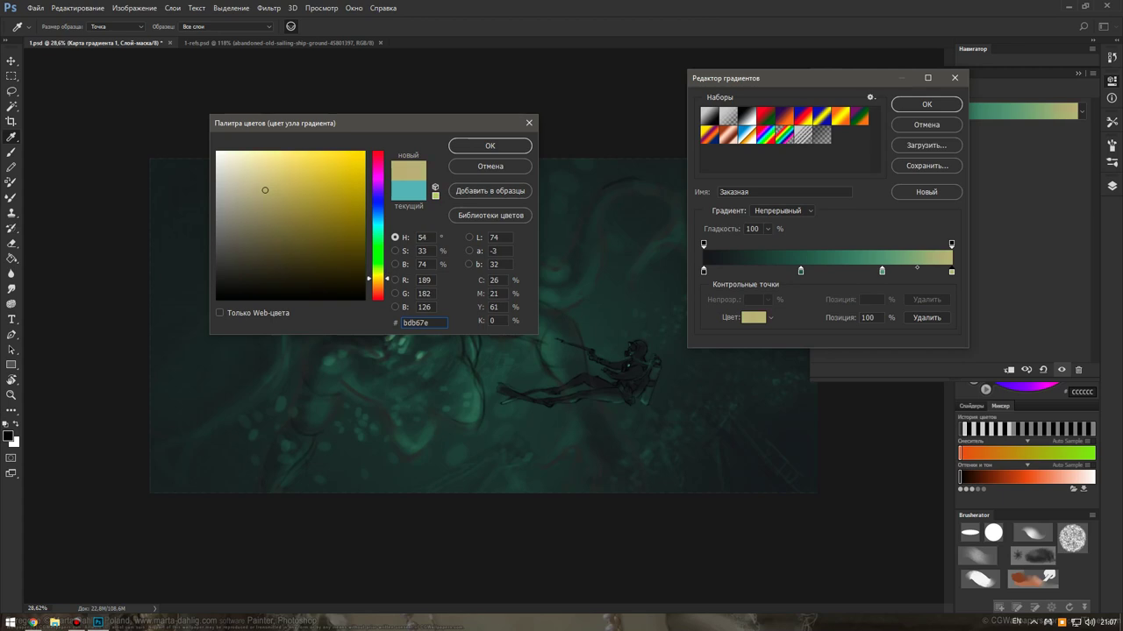
left_click_drag(265, 191, 305, 175)
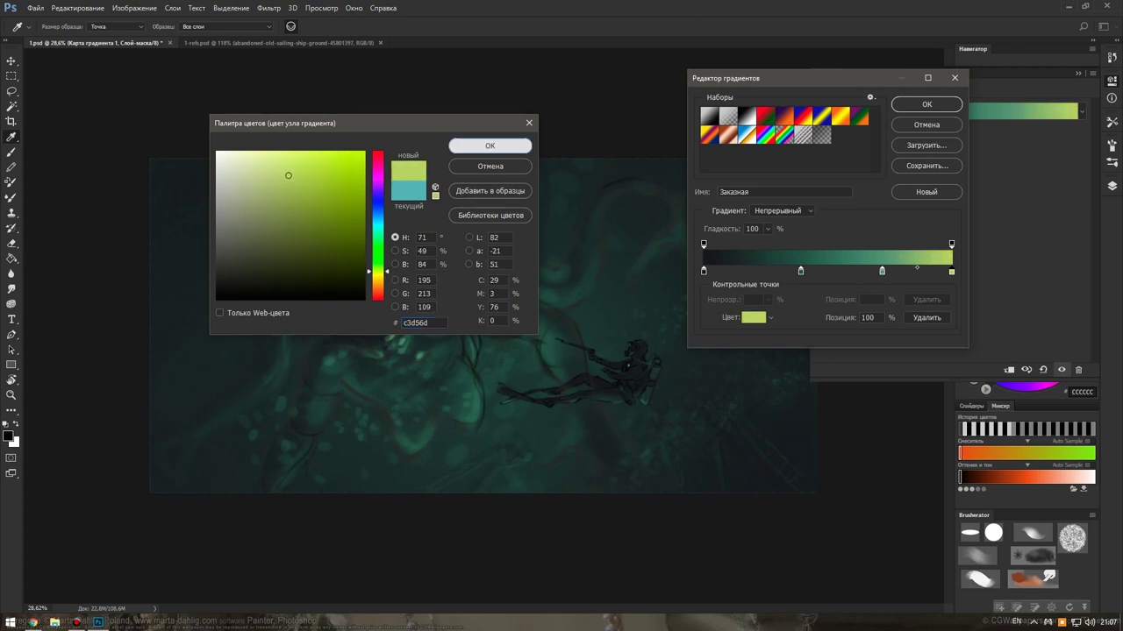
left_click(489, 146)
mouse_move(882, 271)
left_mouse_down()
mouse_move(844, 271)
mouse_move(854, 271)
left_mouse_up()
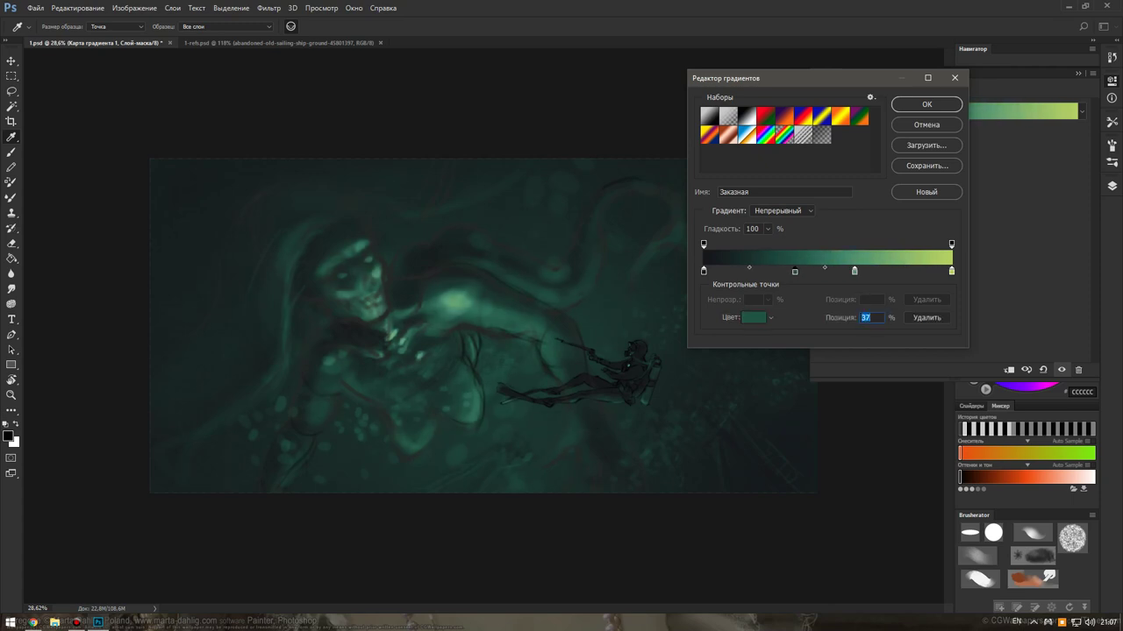
Nudge the green stop left, move the dark stop to about 11% and add a stop at the dark end.
left_click_drag(855, 271, 849, 271)
left_click_drag(703, 271, 730, 271)
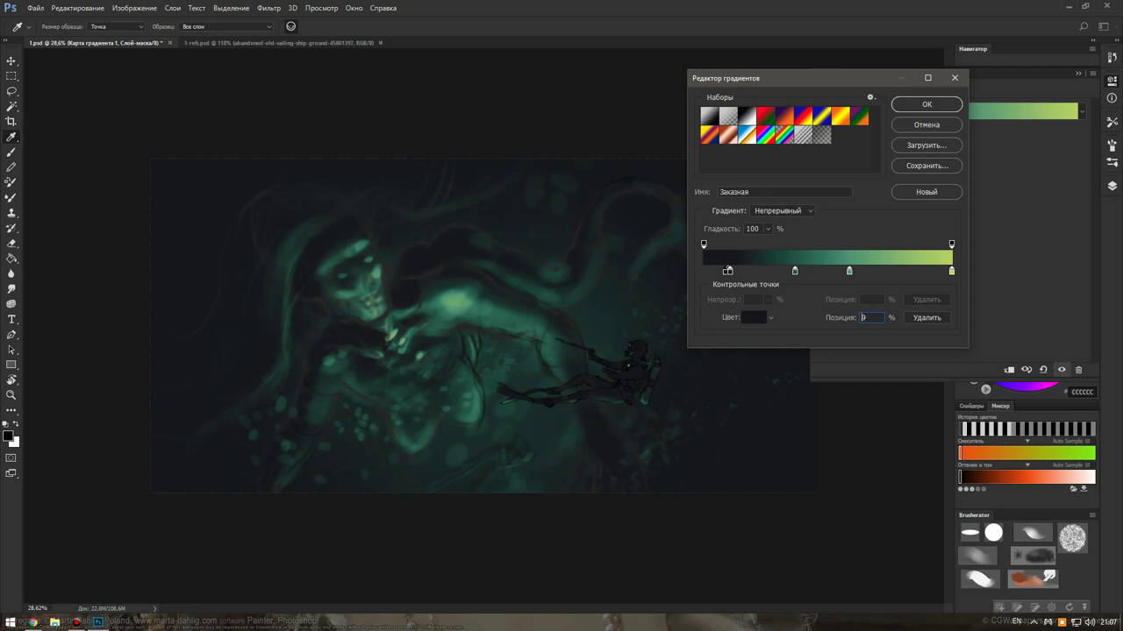
left_click(703, 272)
Give the 10% stop a very dark navy colour, then delete the selected stop.
double_click(730, 271)
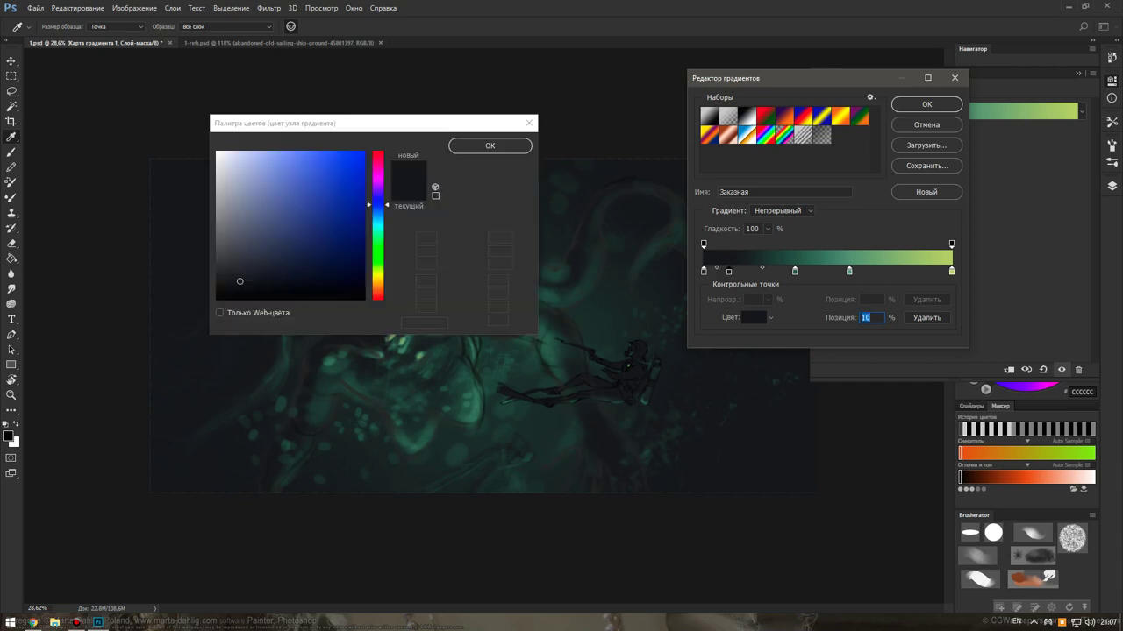
left_click(306, 254)
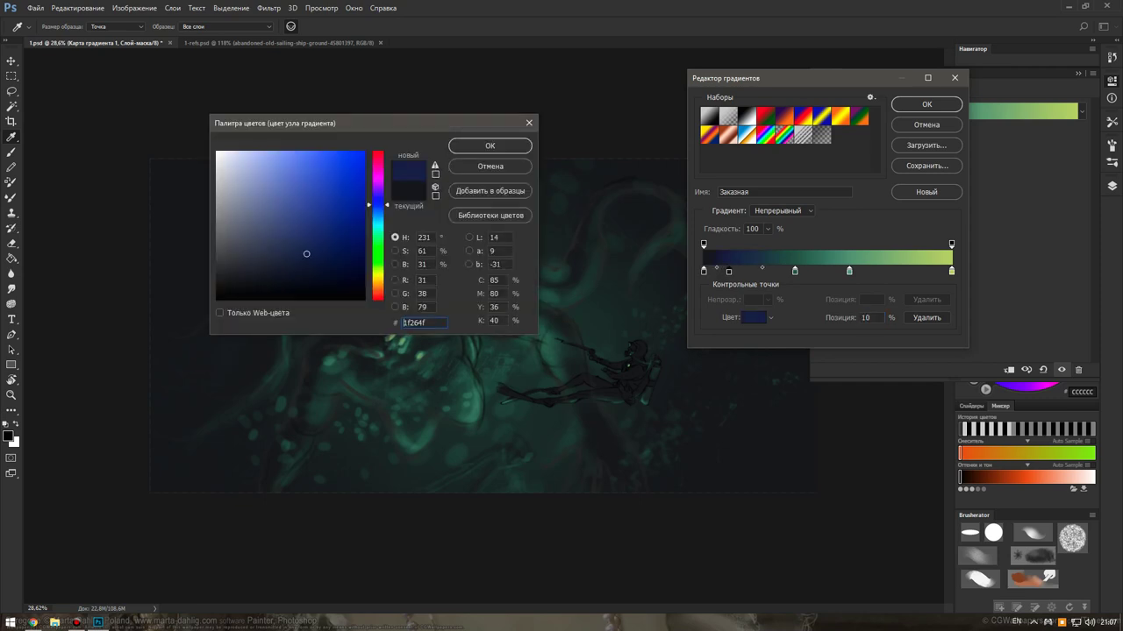
mouse_move(307, 253)
left_mouse_down()
mouse_move(279, 270)
mouse_move(303, 269)
left_mouse_up()
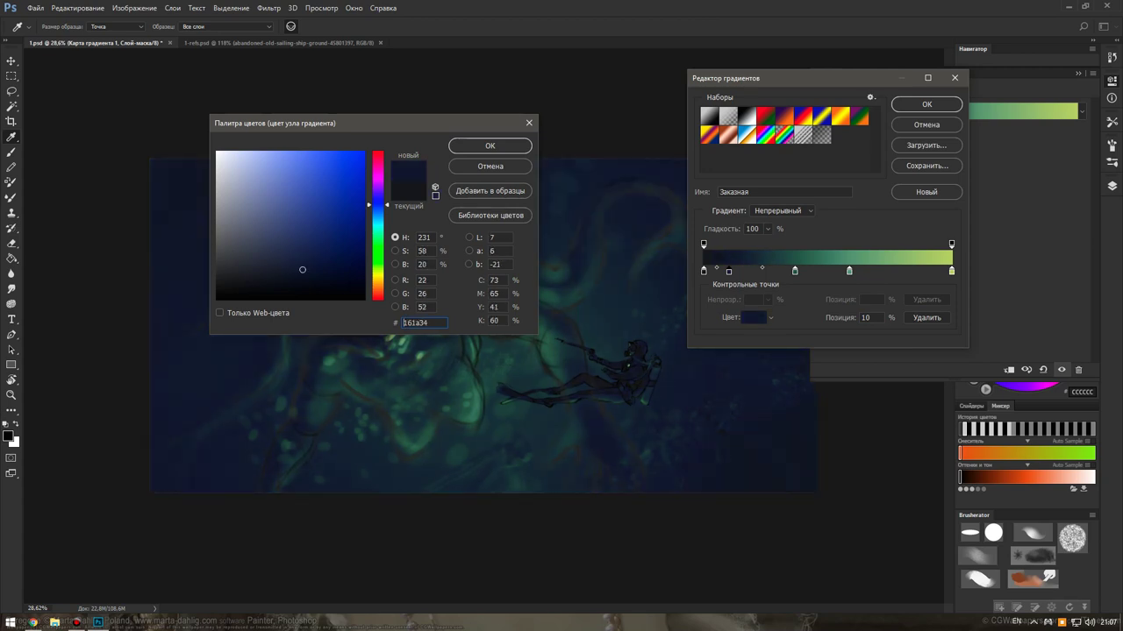
left_click_drag(377, 204, 377, 208)
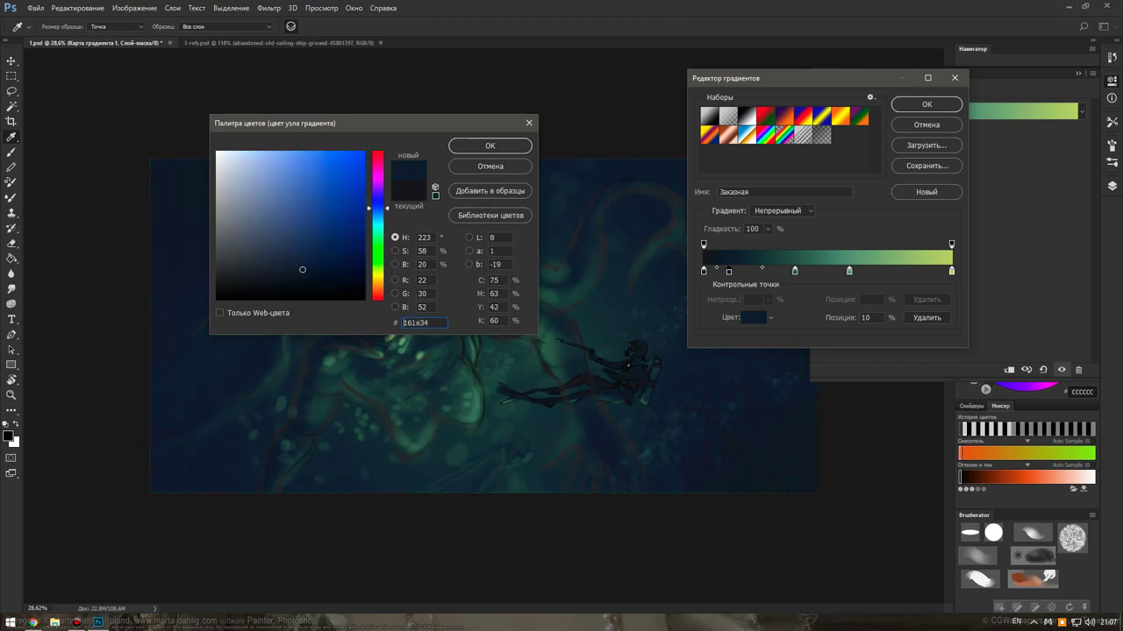
left_click(292, 274)
left_click_drag(293, 275, 282, 271)
left_click(489, 145)
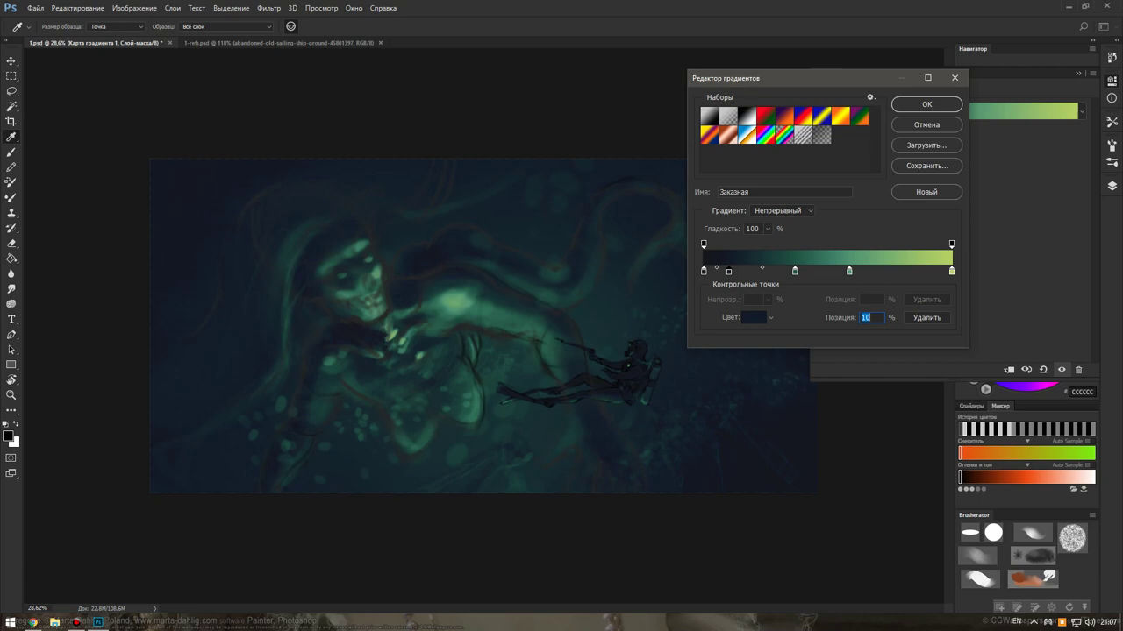
key("Delete")
Slide a gradient stop to 32% and add a new colour stop at 15%.
scroll(568, 383, "up", 2)
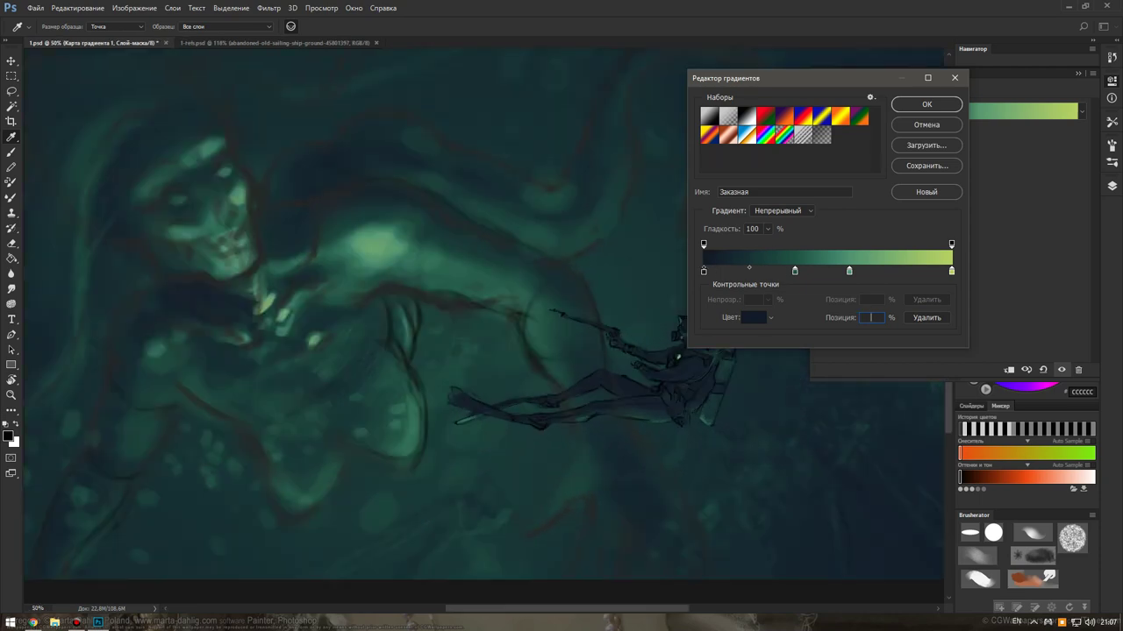
scroll(527, 355, "down", 2)
scroll(526, 356, "down", 2)
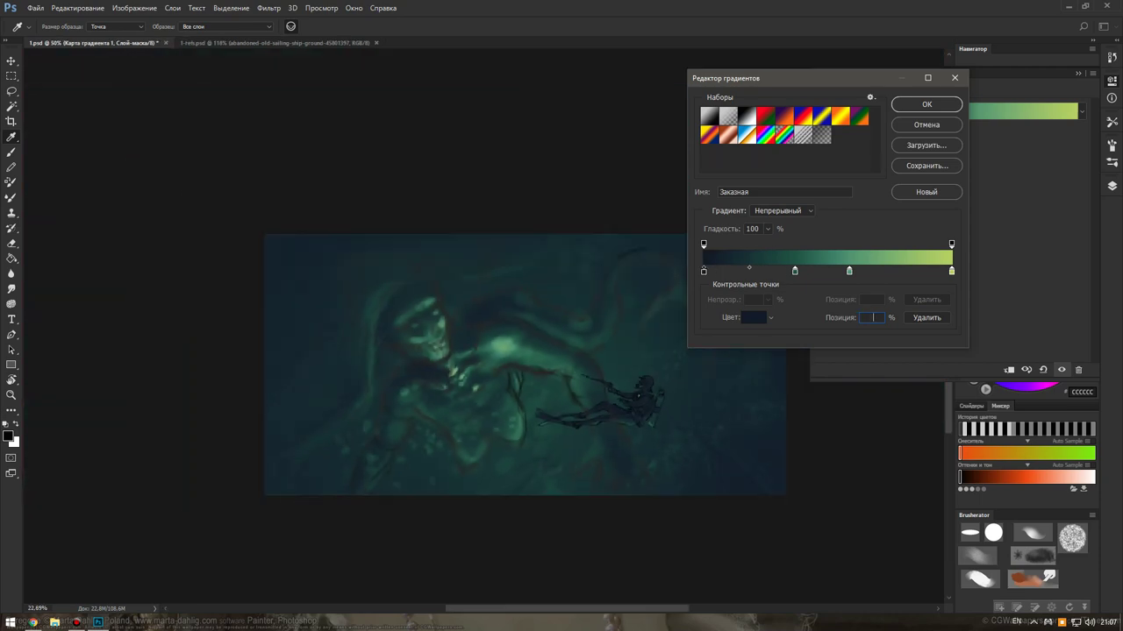
left_click_drag(795, 271, 783, 271)
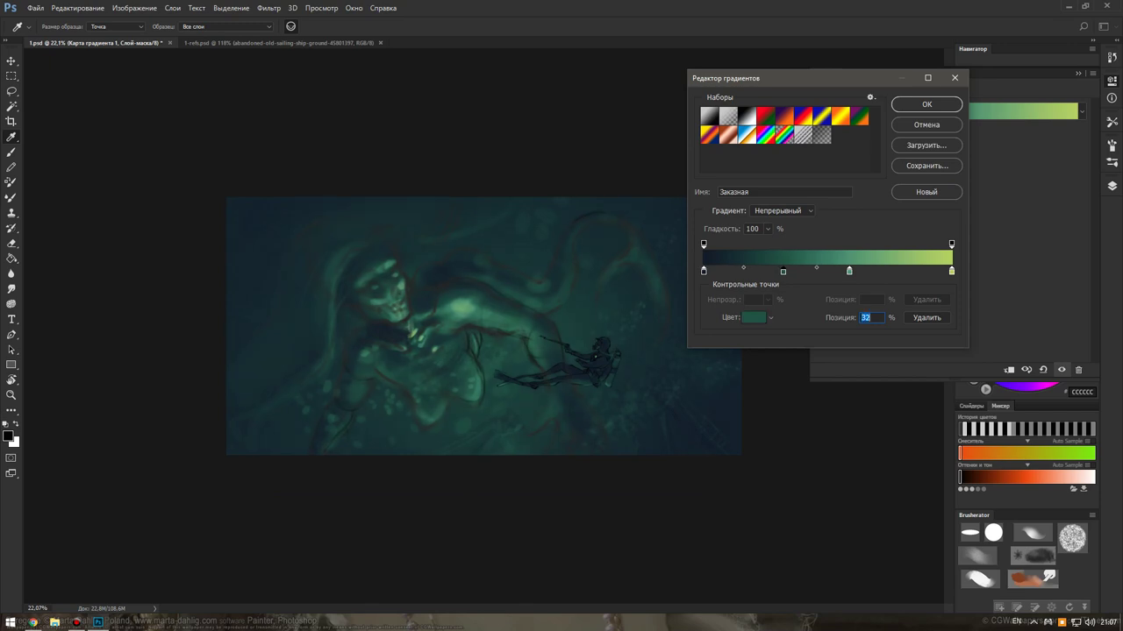
left_click(734, 271)
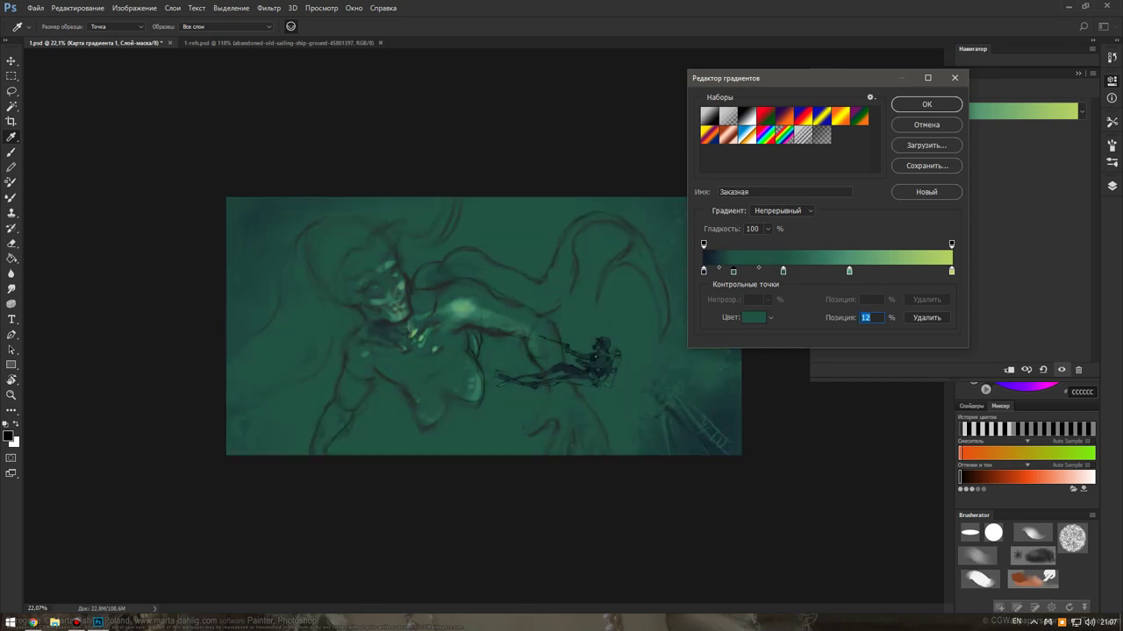
left_click_drag(733, 271, 741, 271)
Colour the 15% stop a dark blue-teal starting from 3c3e5c, and move the 32% stop to 37%.
double_click(741, 271)
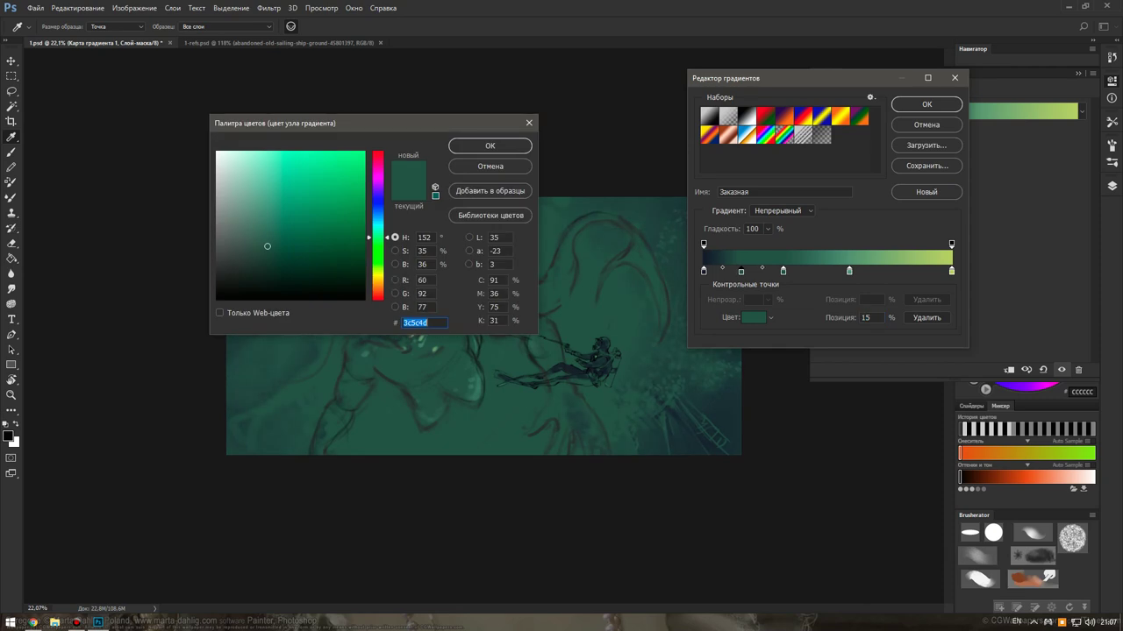
type("3c3e5c")
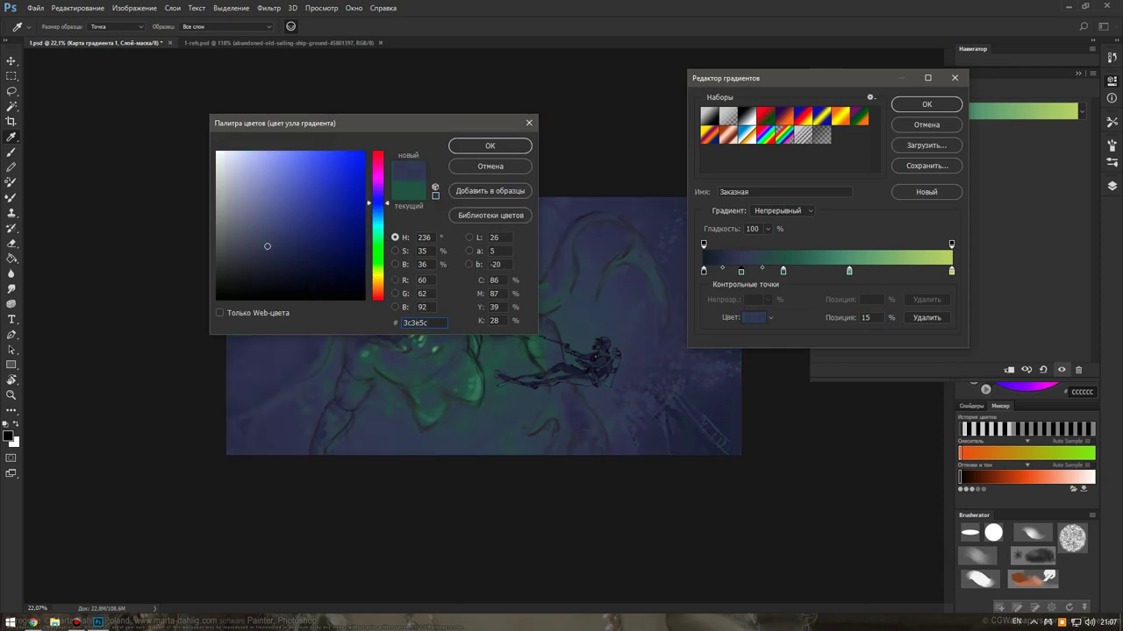
mouse_move(267, 247)
left_mouse_down()
mouse_move(259, 262)
mouse_move(283, 264)
left_mouse_up()
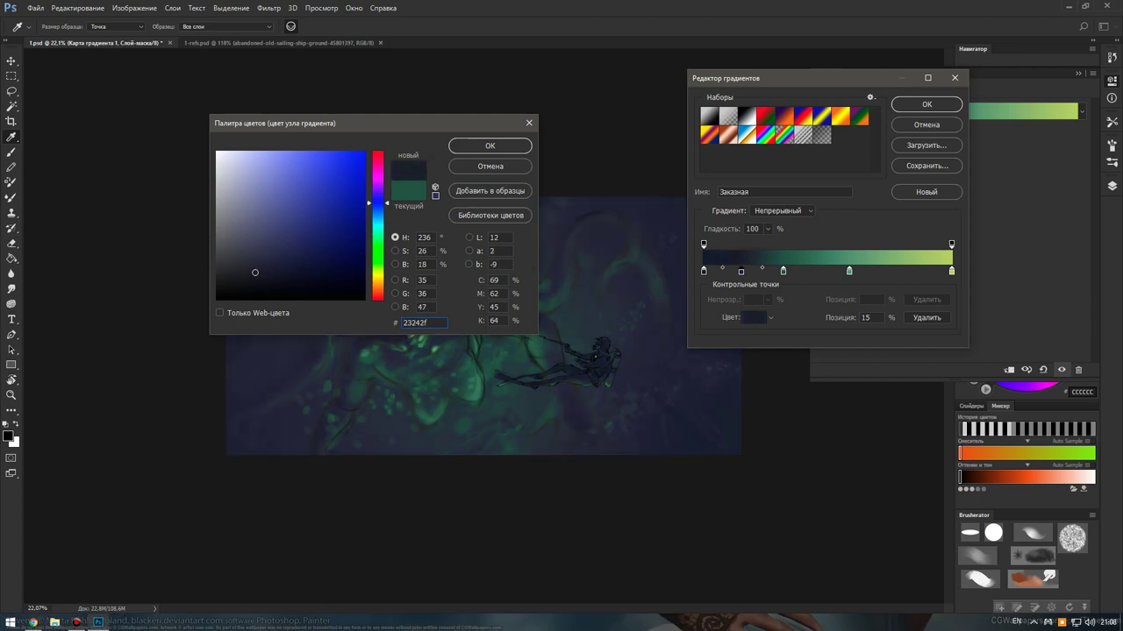
left_click_drag(377, 203, 377, 218)
left_click_drag(284, 264, 294, 269)
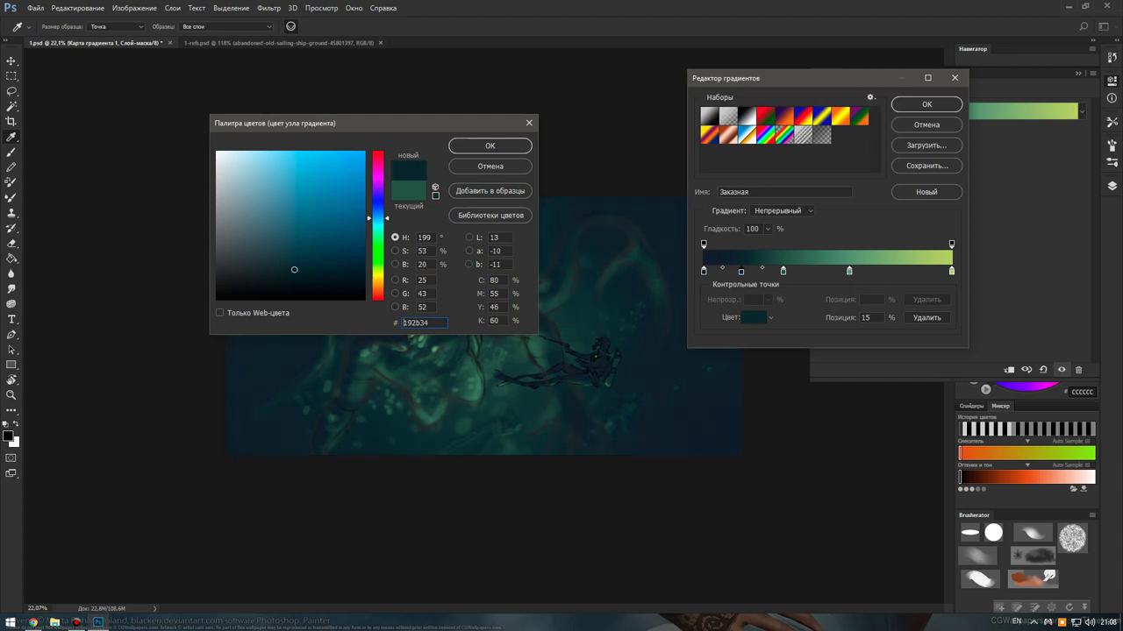
left_click_drag(430, 123, 263, 466)
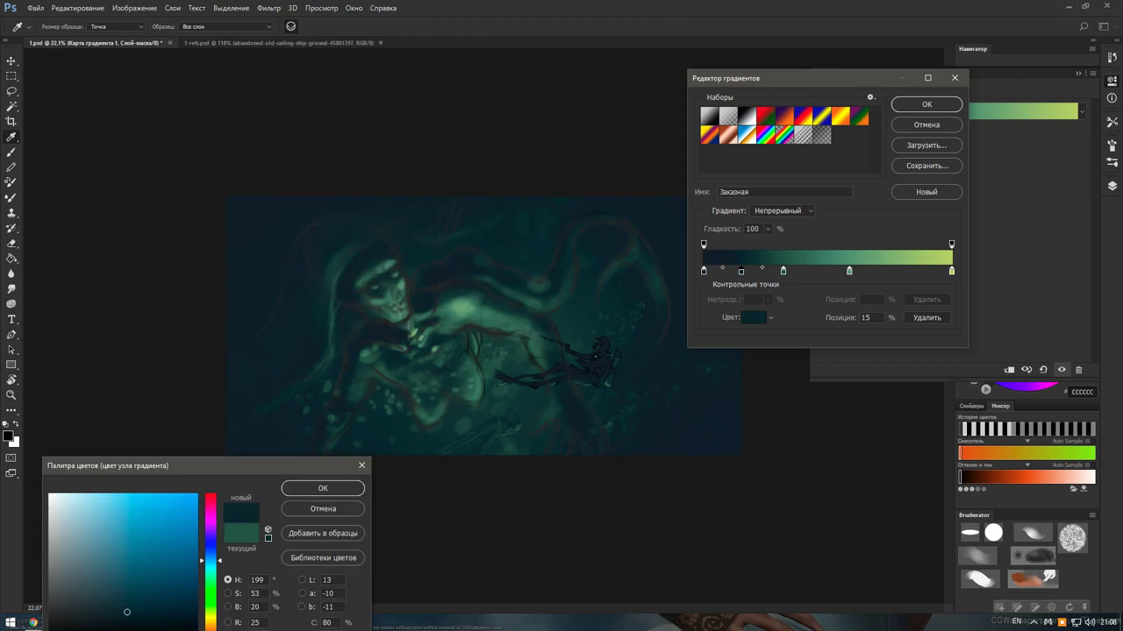
left_click(269, 467)
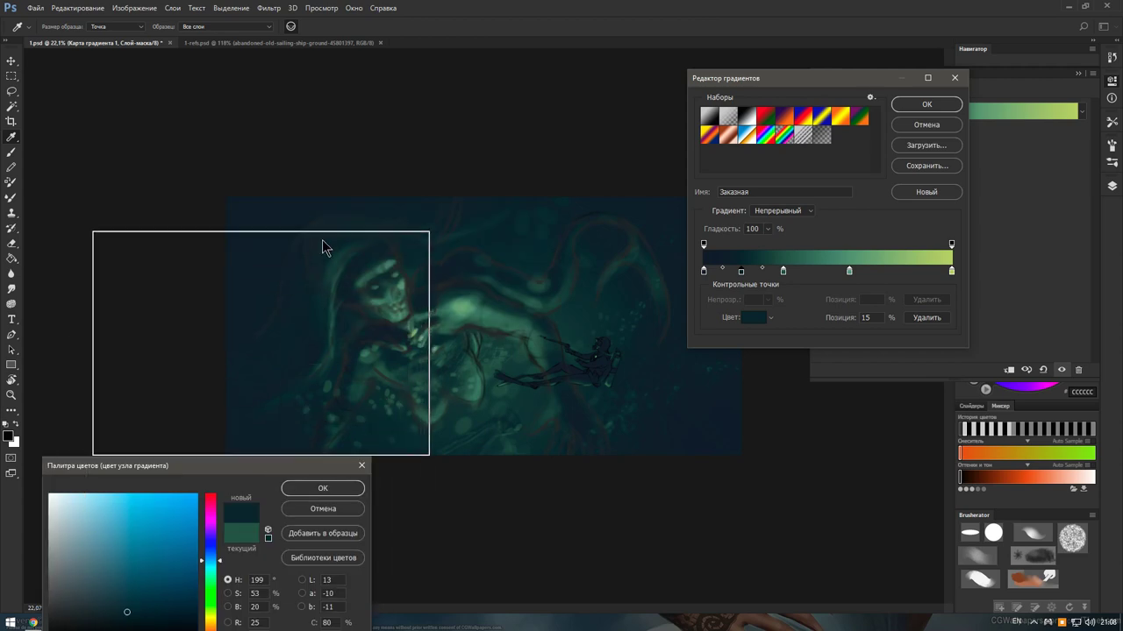
left_click_drag(269, 468, 342, 176)
key("Return")
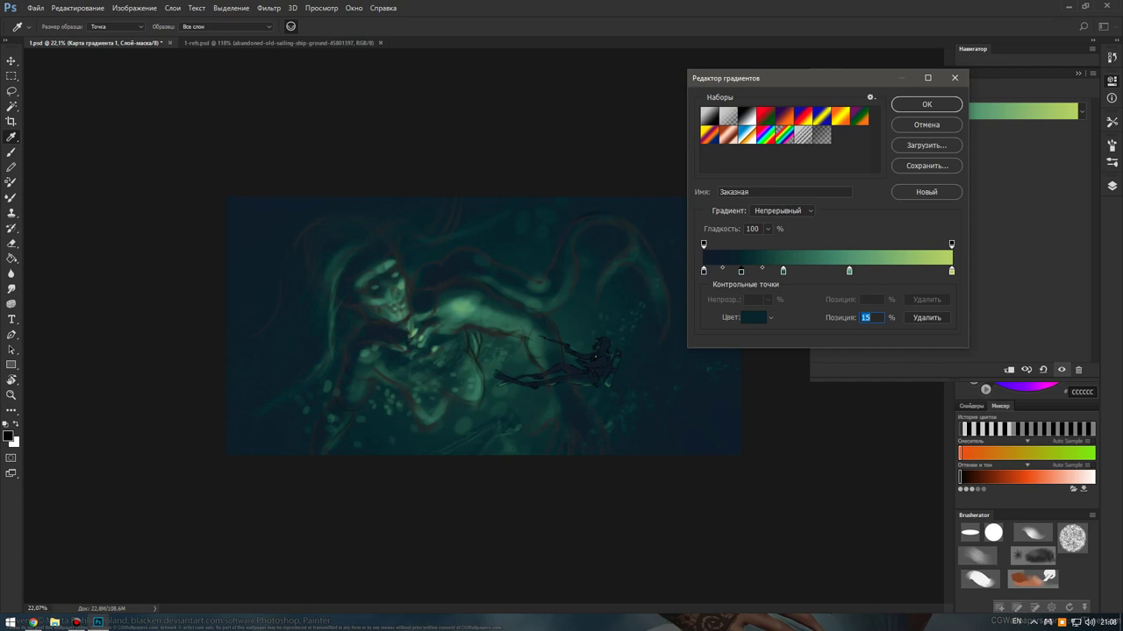
mouse_move(783, 271)
left_mouse_down()
mouse_move(868, 271)
mouse_move(881, 302)
left_mouse_up()
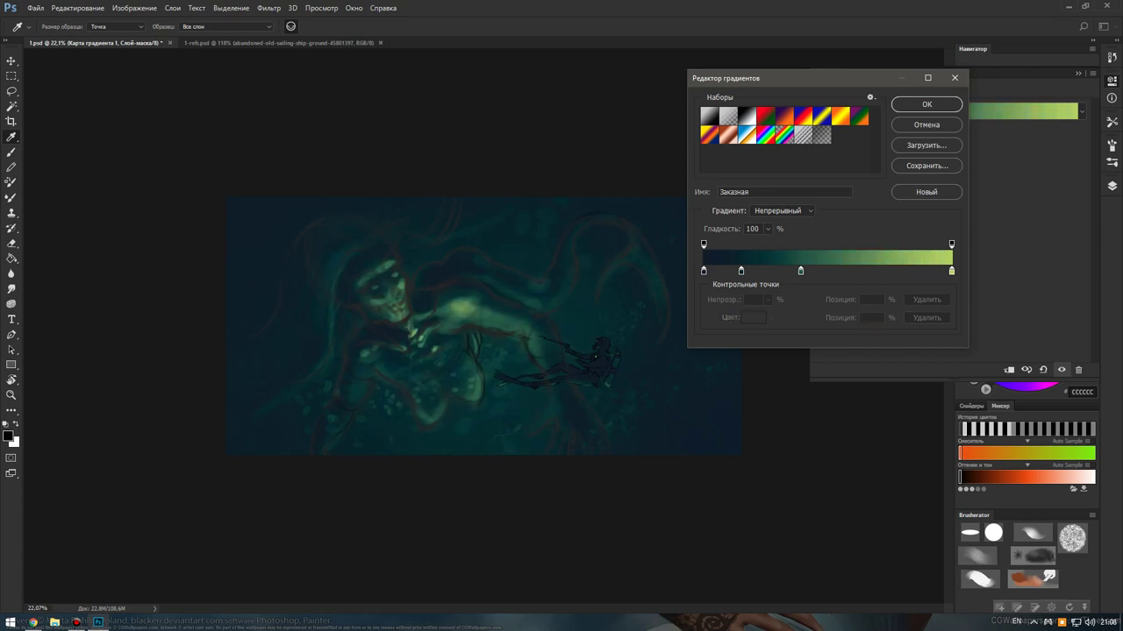
Add a green stop to the gradient map at 68%, comparing it against 59%.
left_click(849, 271)
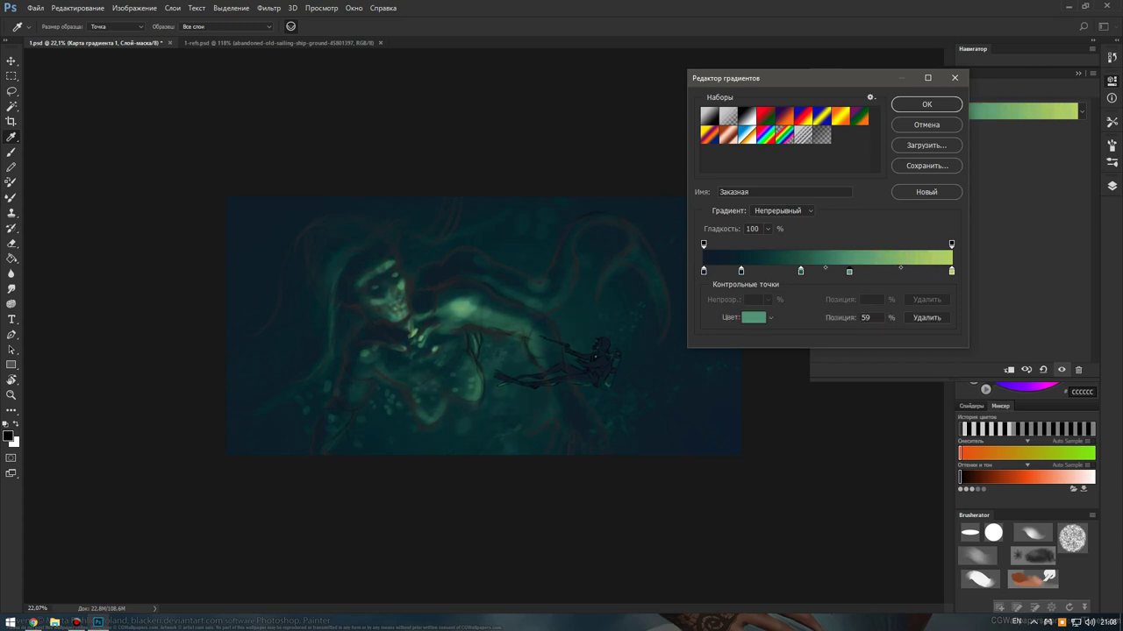
left_click_drag(849, 271, 872, 271)
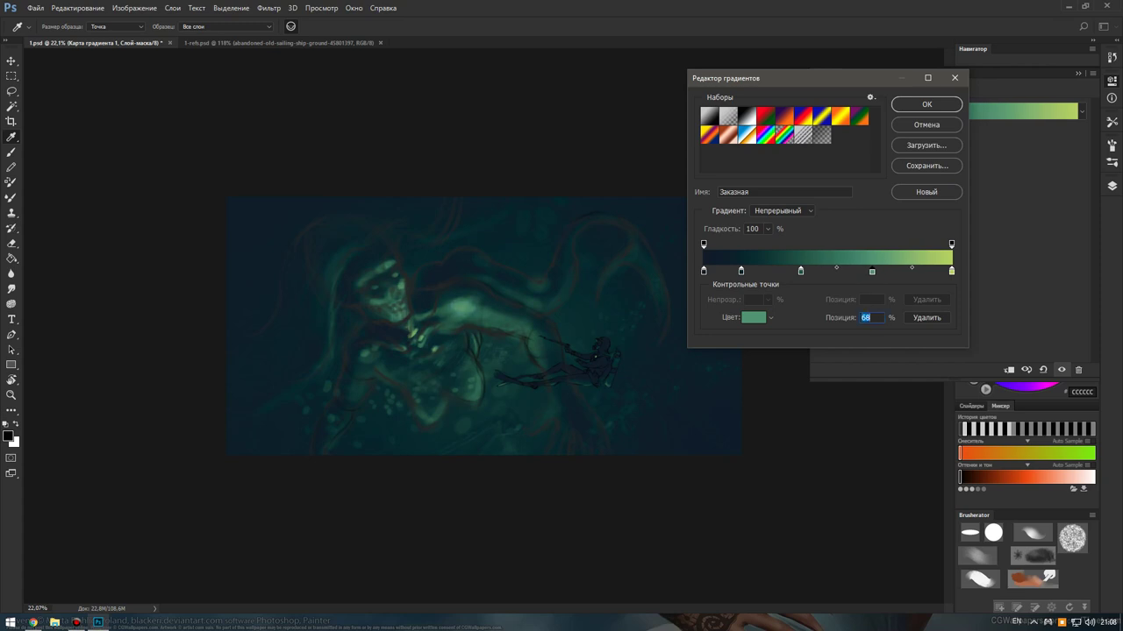
type("59")
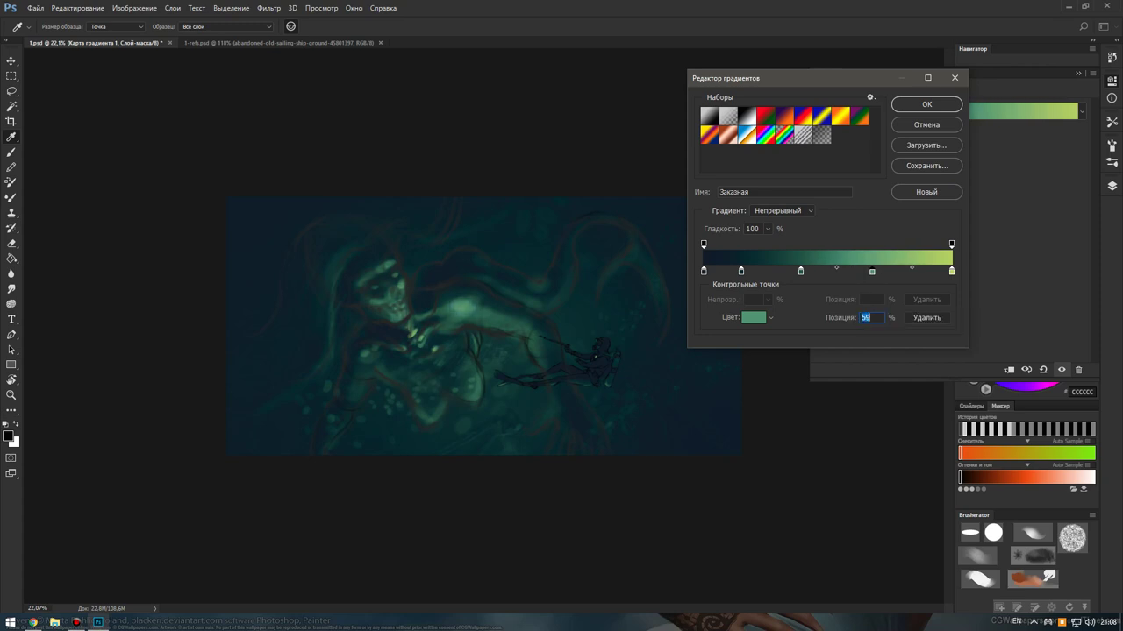
key("ctrl+z")
key("ctrl+z")
key("ctrl+z")
key("ctrl+z")
key("ctrl+z")
key("ctrl+z")
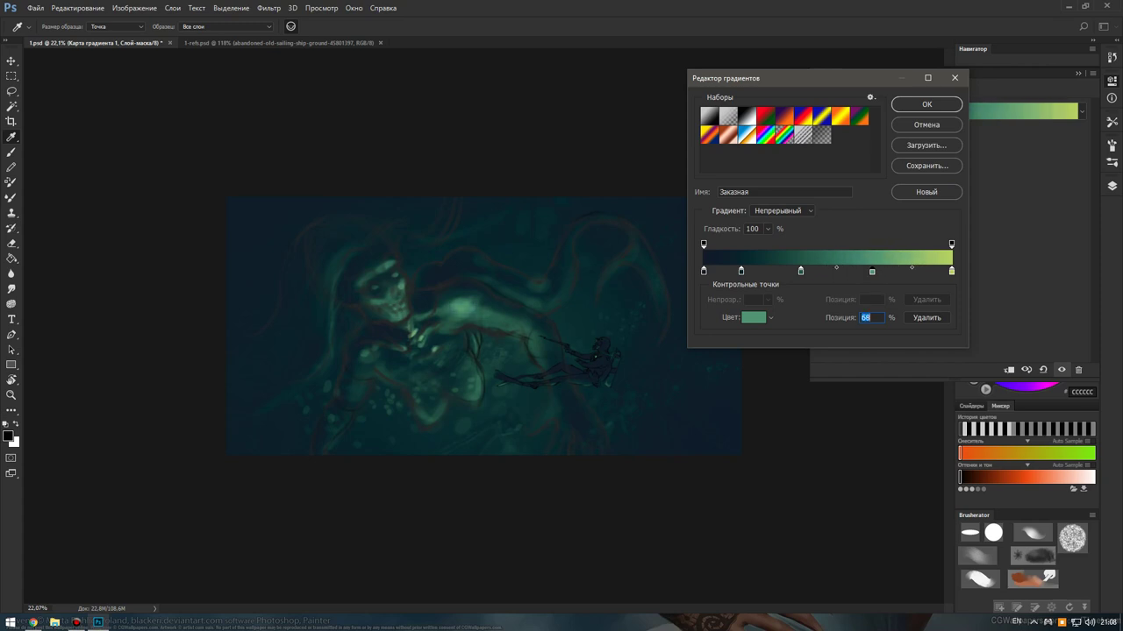
left_click(951, 271)
double_click(868, 318)
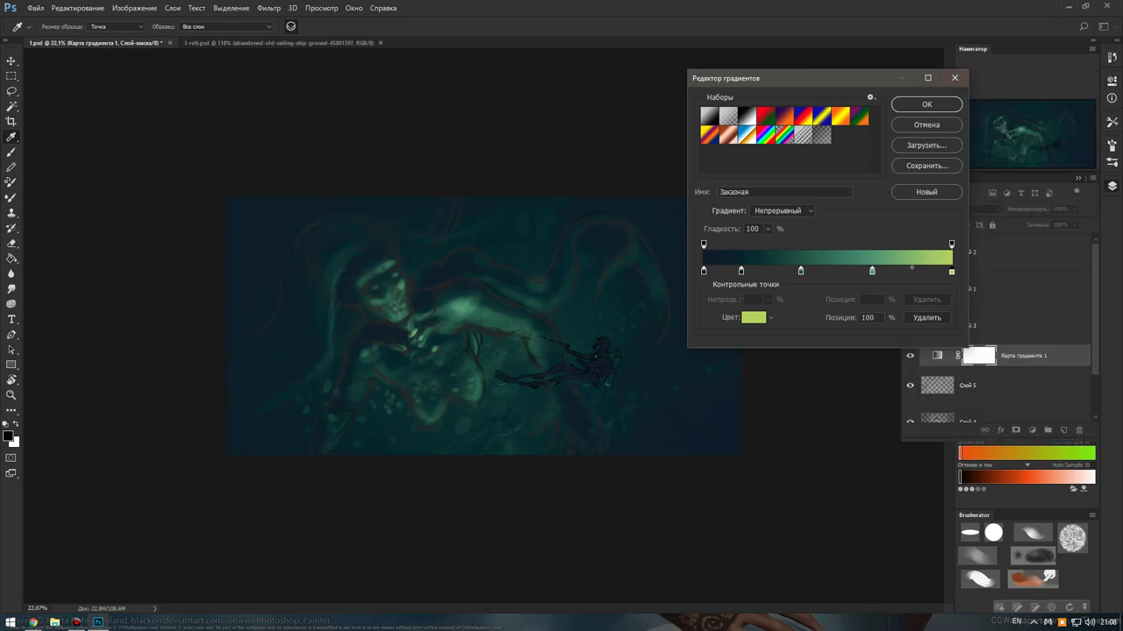
Hide the Gradient Map layer so the painting is grayscale, with Слой 5 selected.
left_click(955, 77)
left_click(965, 385)
left_click(910, 355)
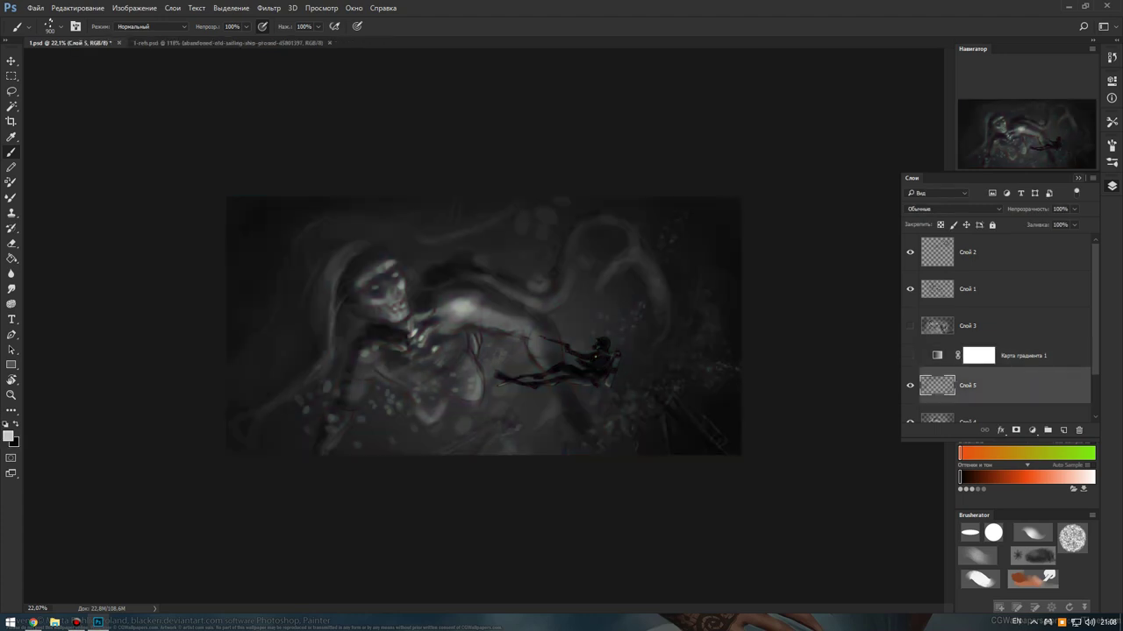
Load a soft round 100 px brush tip with spacing reduced to 3%.
left_click(1111, 162)
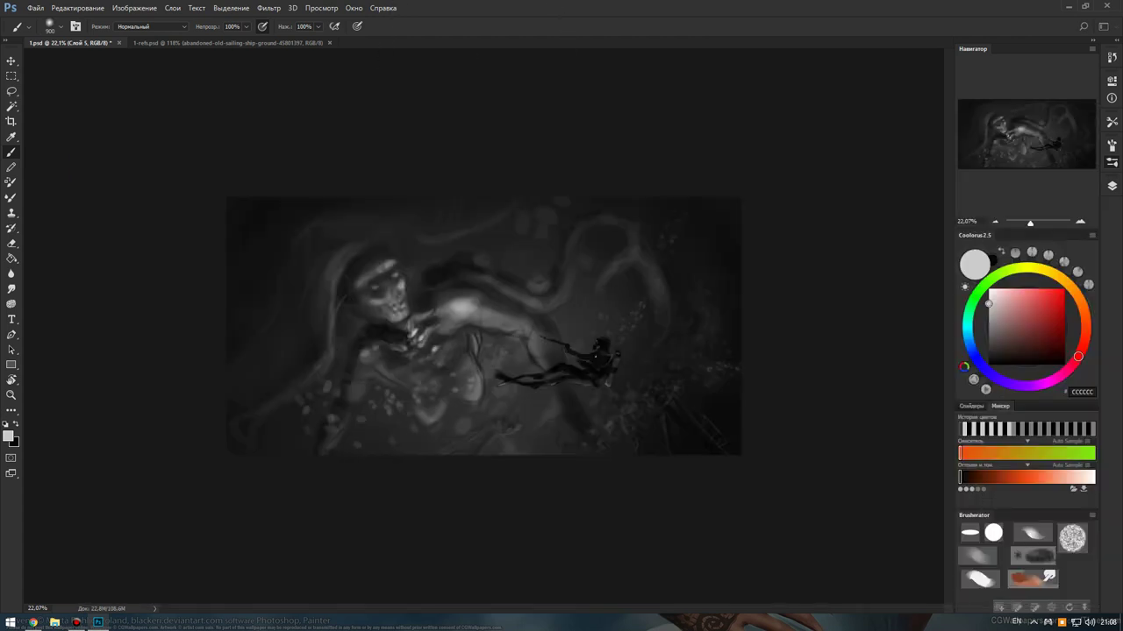
left_click(477, 76)
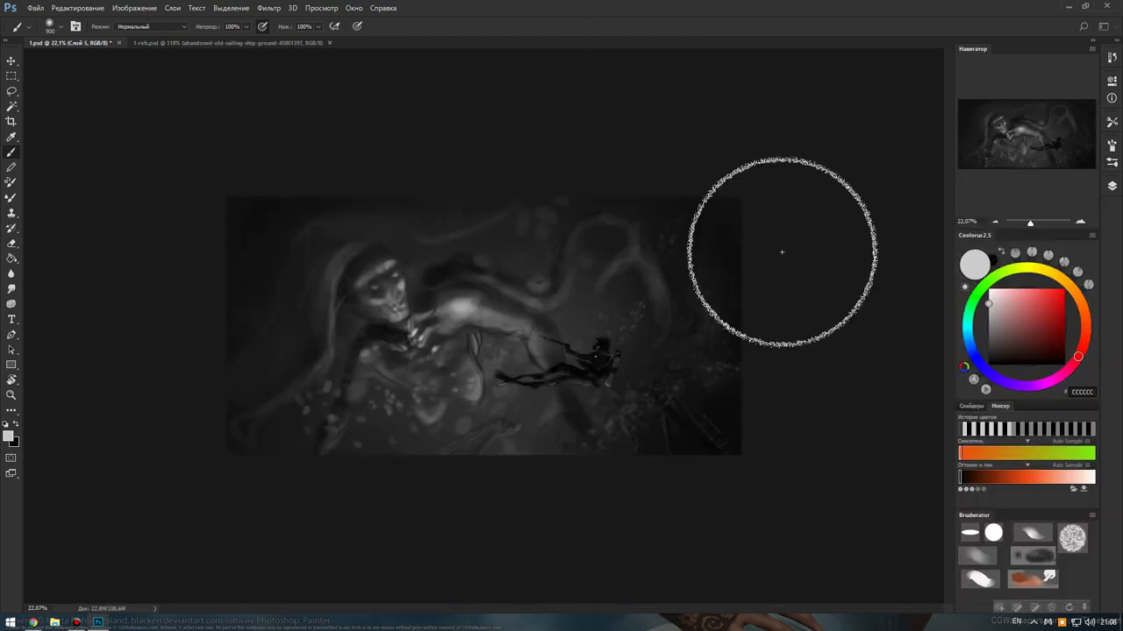
left_click(1111, 146)
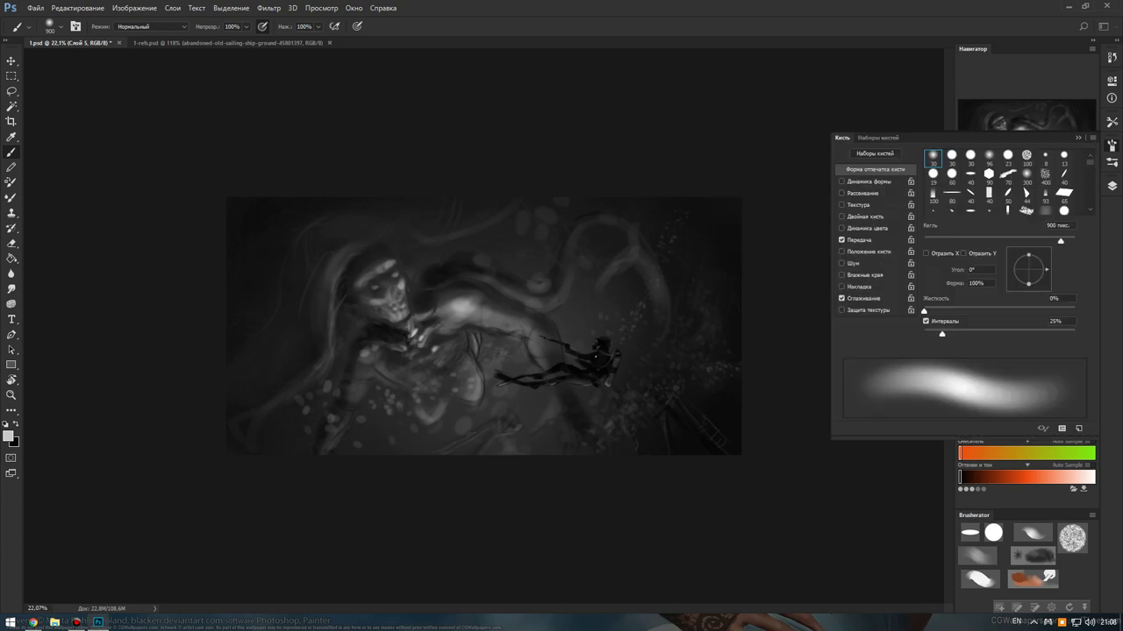
left_click_drag(942, 335, 925, 334)
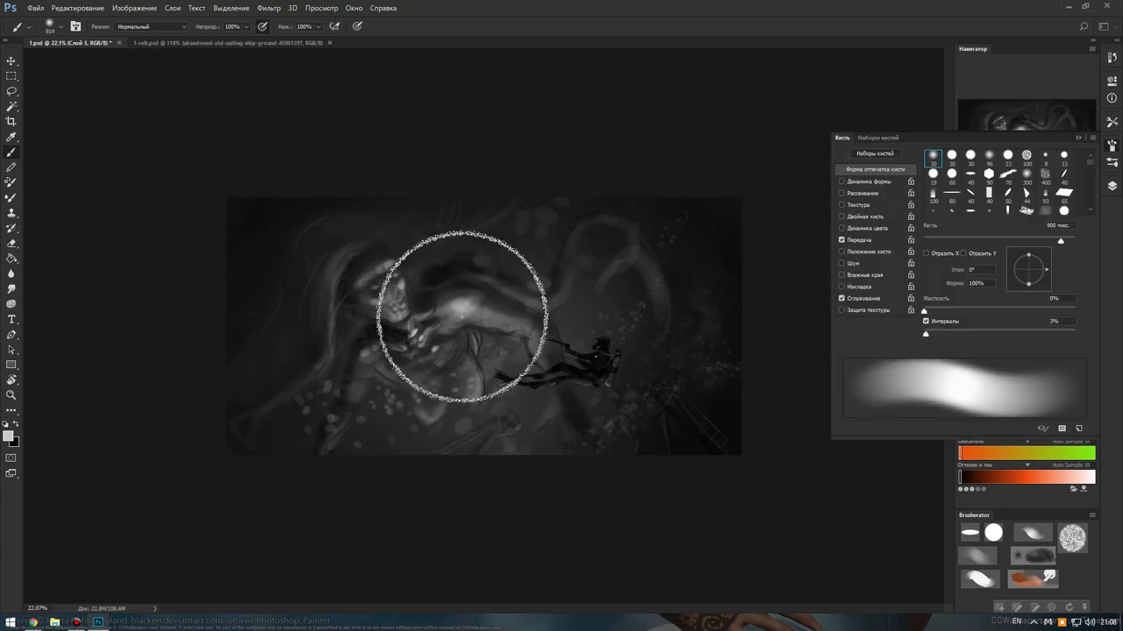
scroll(1009, 184, "down", 3)
left_click(1027, 204)
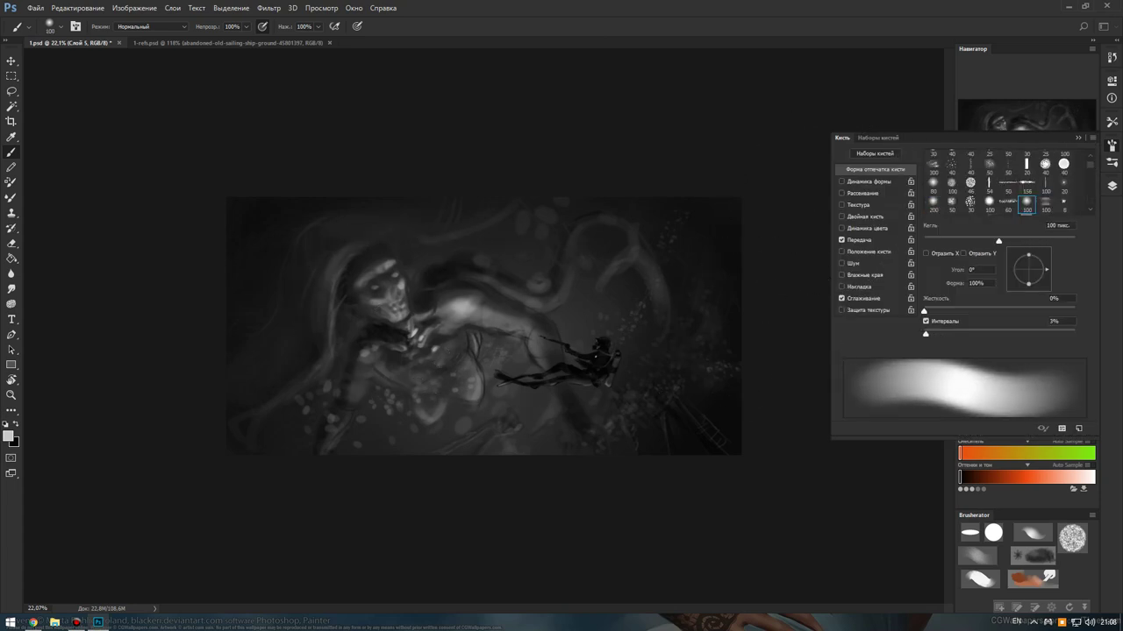
left_click(1111, 186)
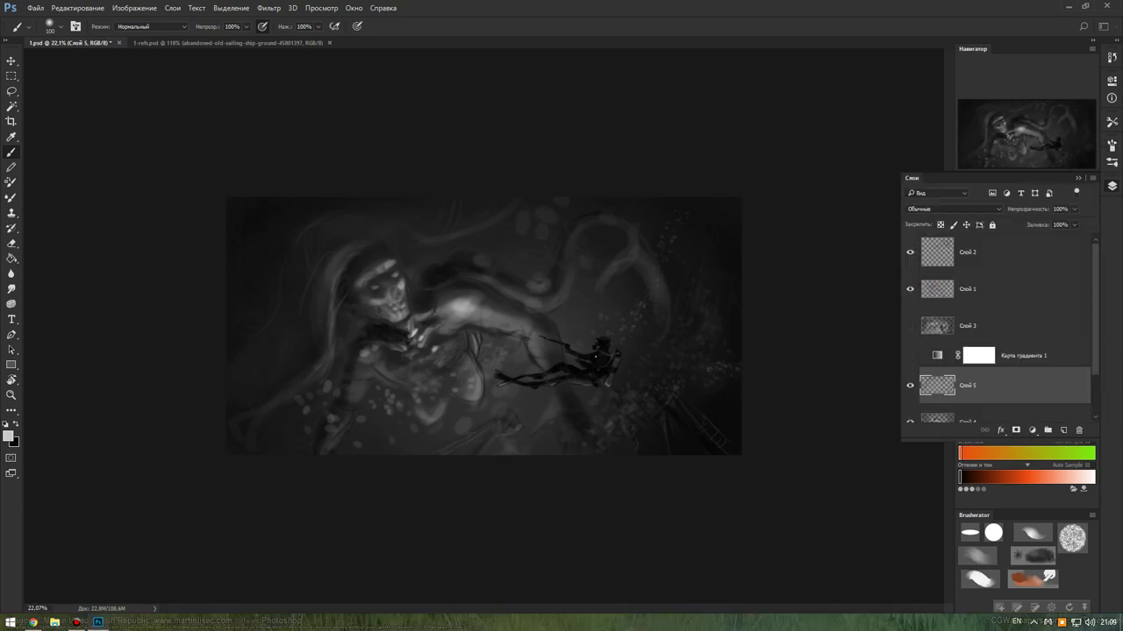
Toggle Слой 5's visibility to compare, then select Слой 4 and slightly enlarge the brush.
left_click(909, 386)
left_click(909, 386)
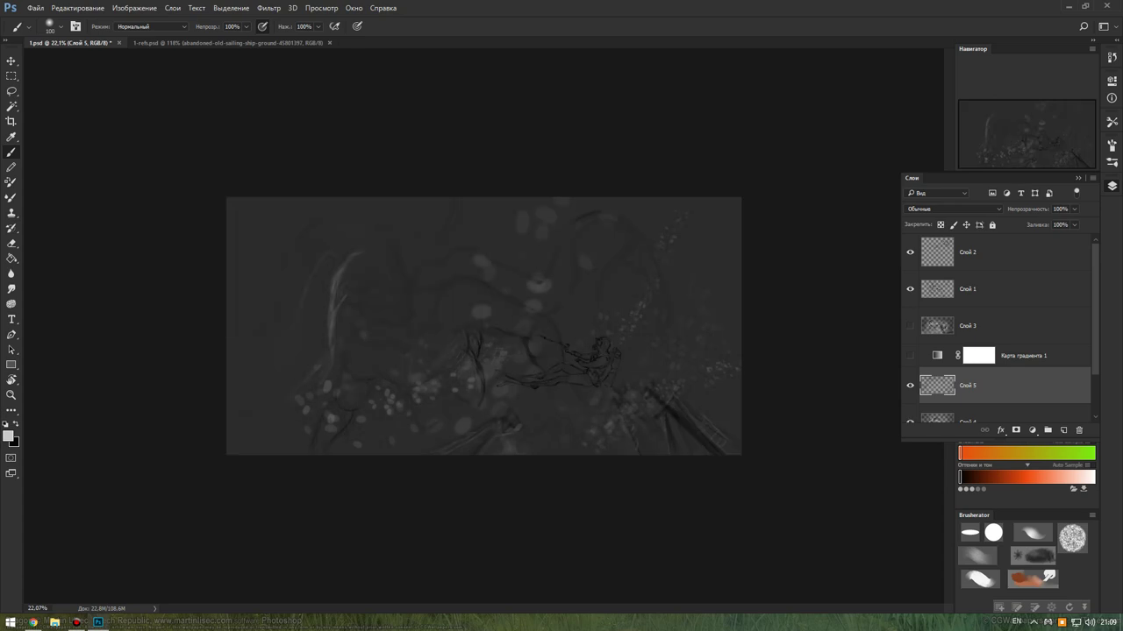
scroll(999, 351, "down", 1)
left_click(974, 403)
left_click(1111, 185)
scroll(375, 284, "up", 5)
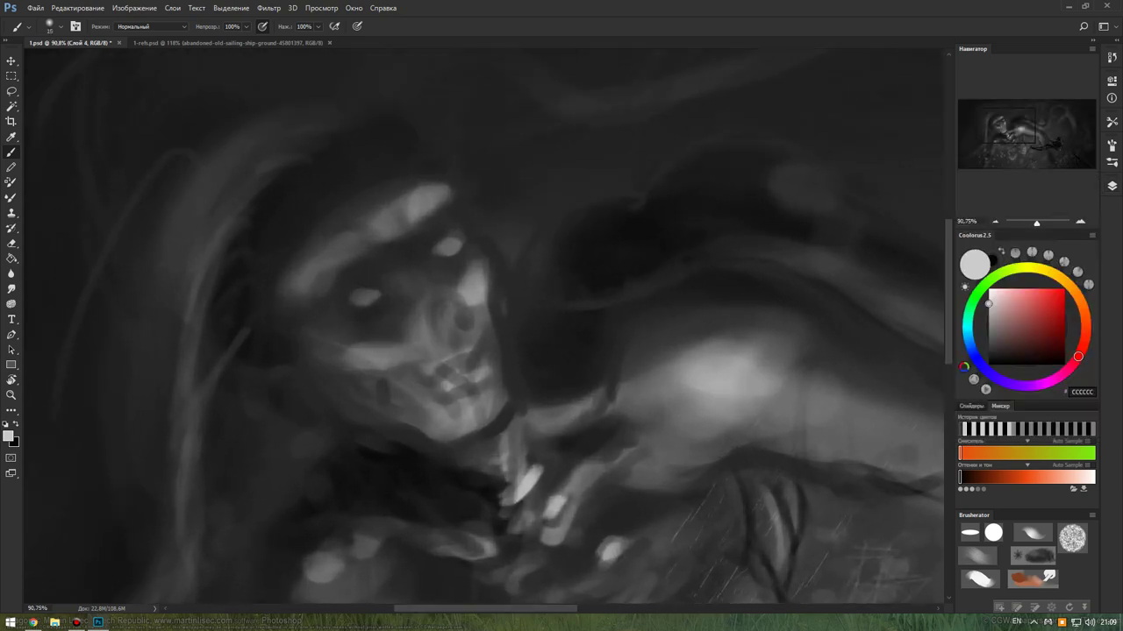
key("]")
Paint light grey strokes over the skull's nose, cheek, teeth and forehead.
mouse_move(482, 267)
left_mouse_down()
mouse_move(469, 281)
mouse_move(473, 267)
left_mouse_up()
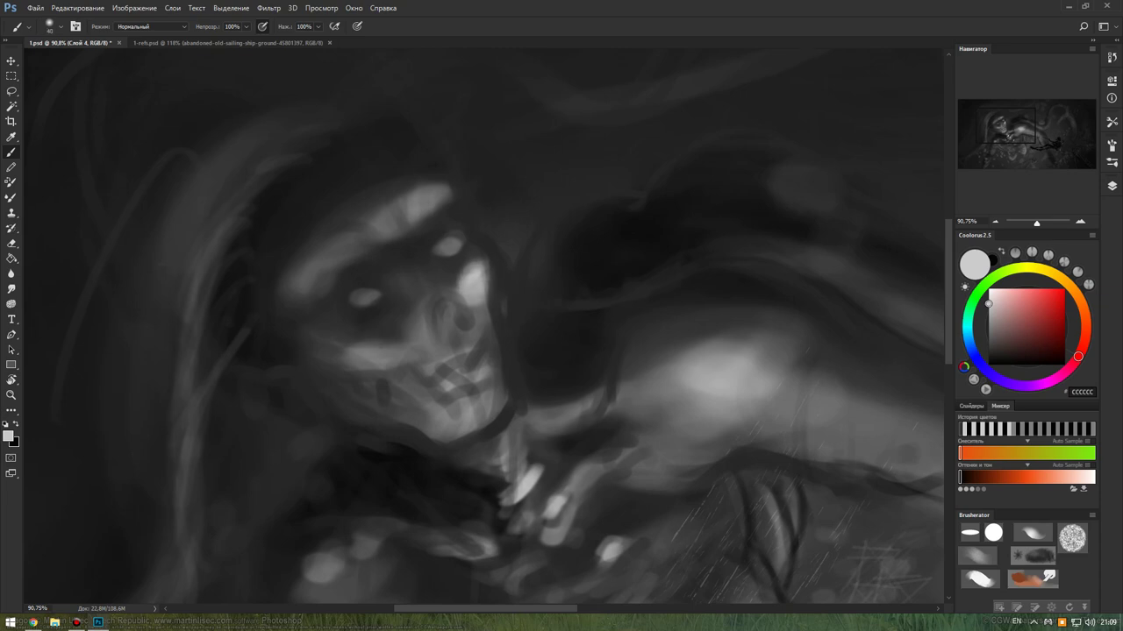
left_click_drag(350, 351, 393, 346)
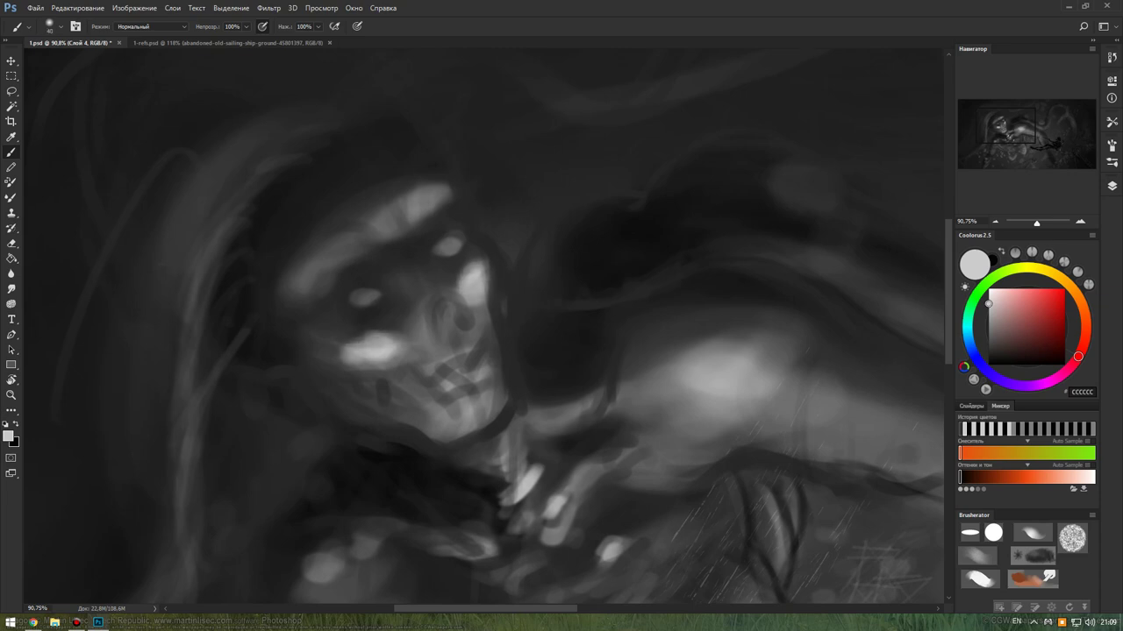
left_click_drag(496, 395, 447, 428)
left_click_drag(307, 258, 325, 242)
key("F7")
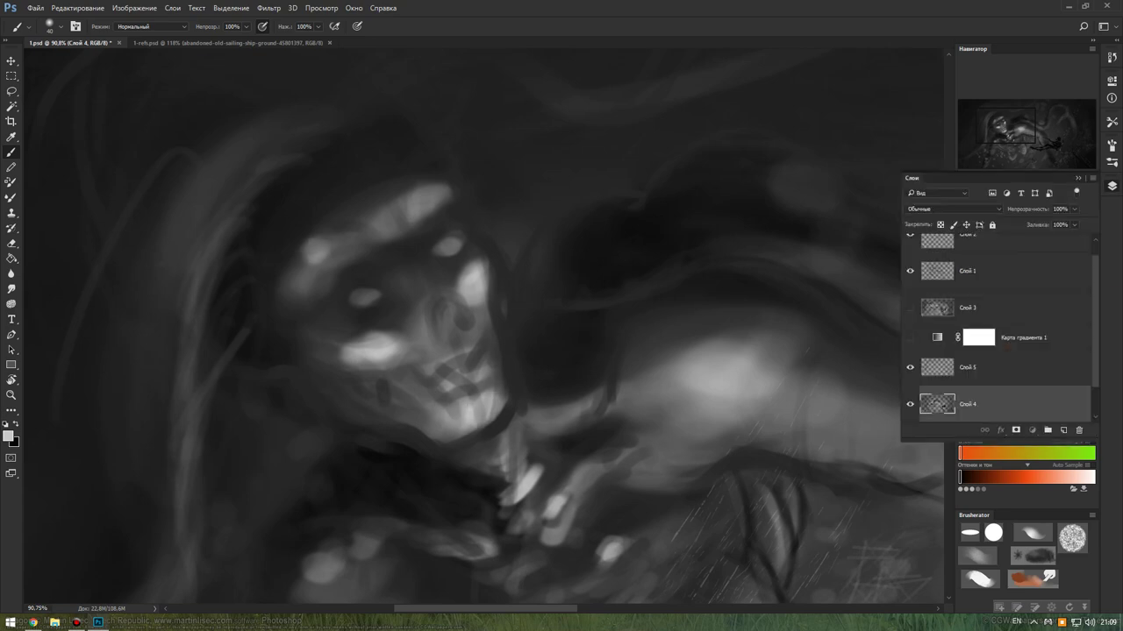
Adjust the opacities of Слой 1 and Слой 2, trying values such as 39% and 50%.
left_click(968, 271)
type("39")
key("Return")
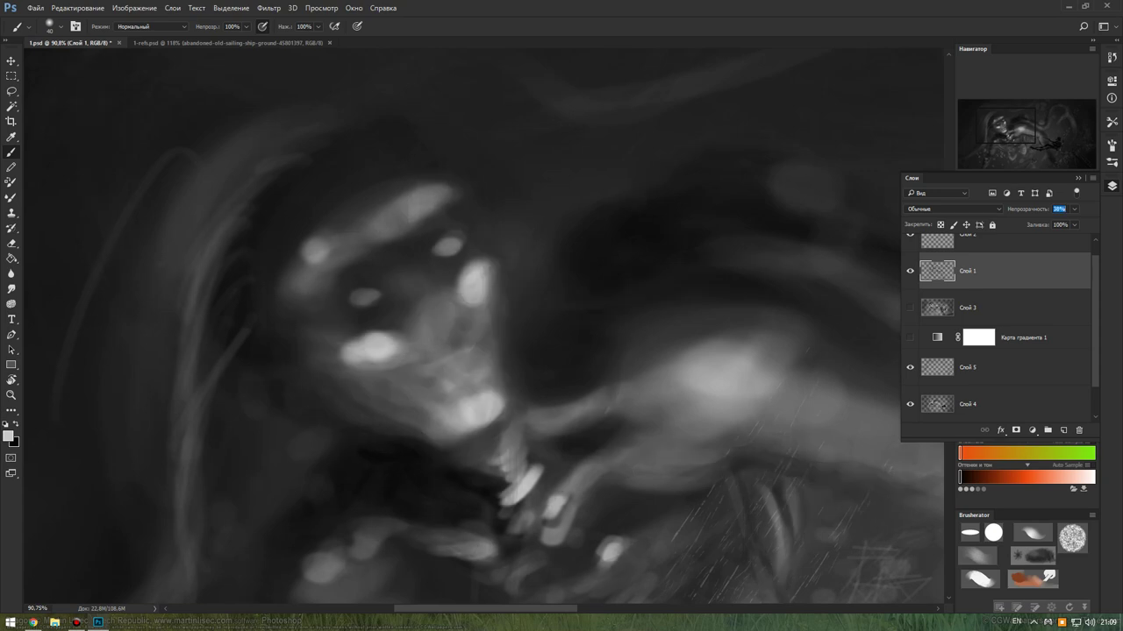
type("50")
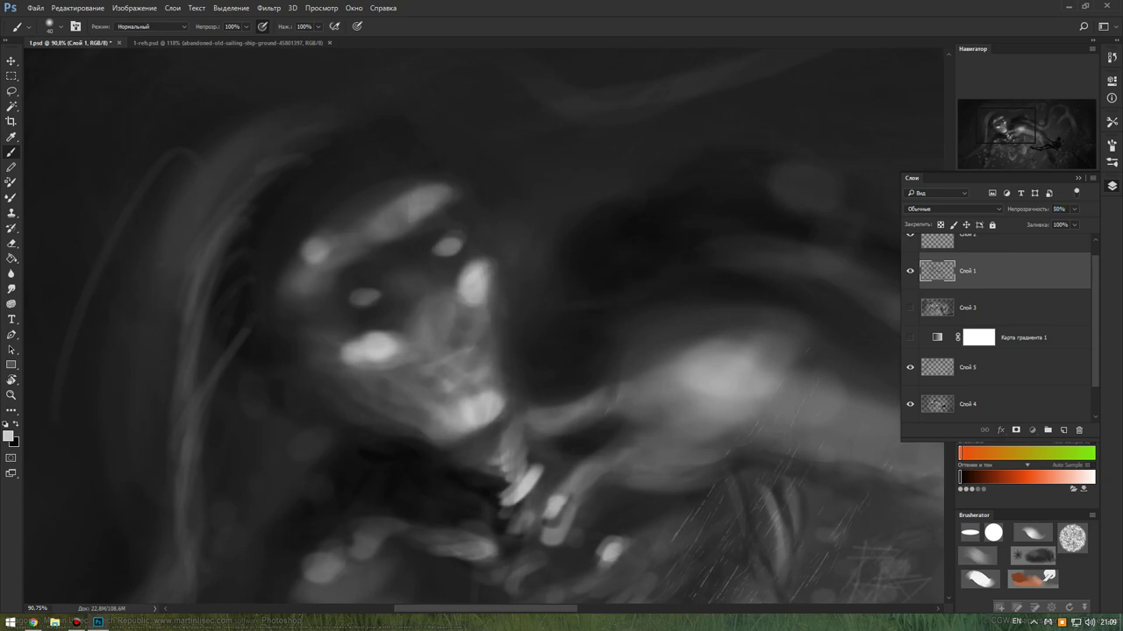
key("alt+bracketright")
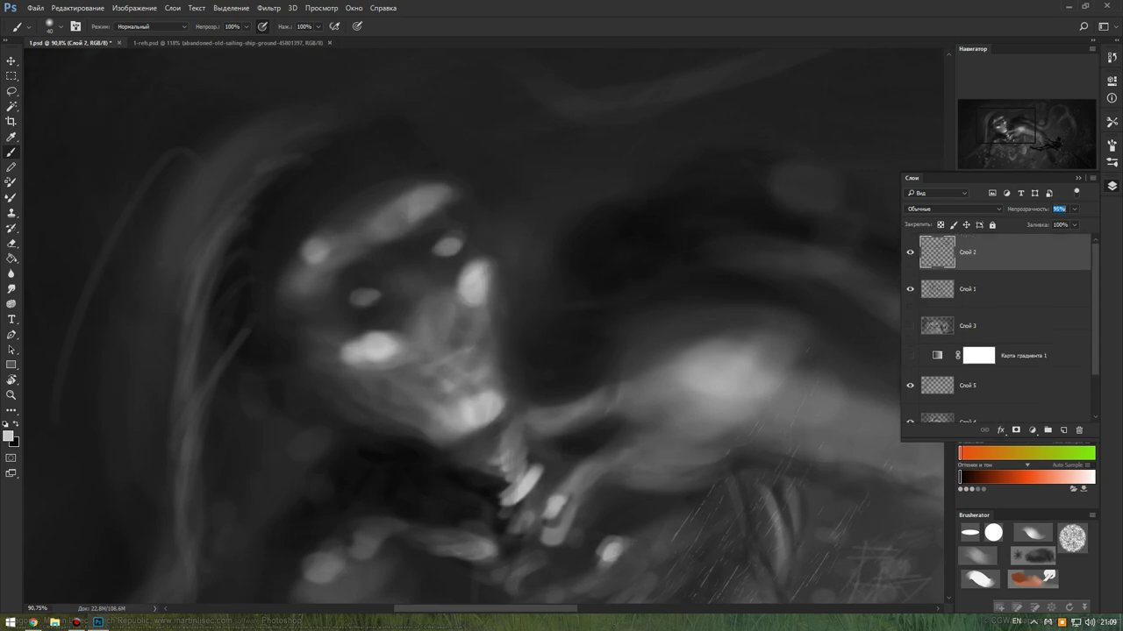
type("0")
key("alt+bracketleft")
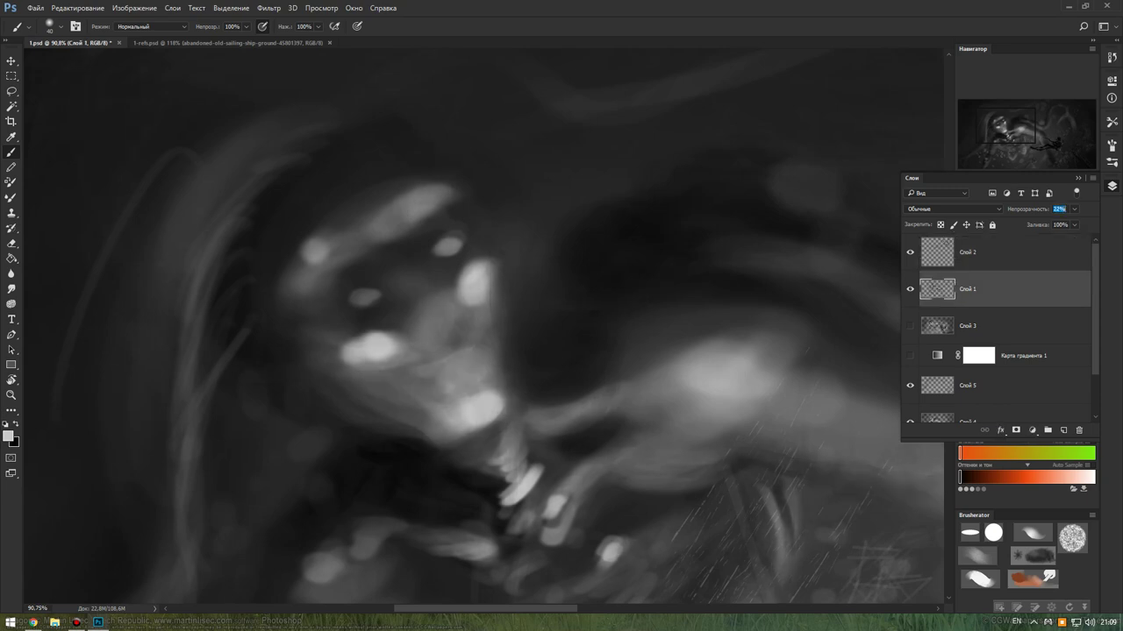
type("29")
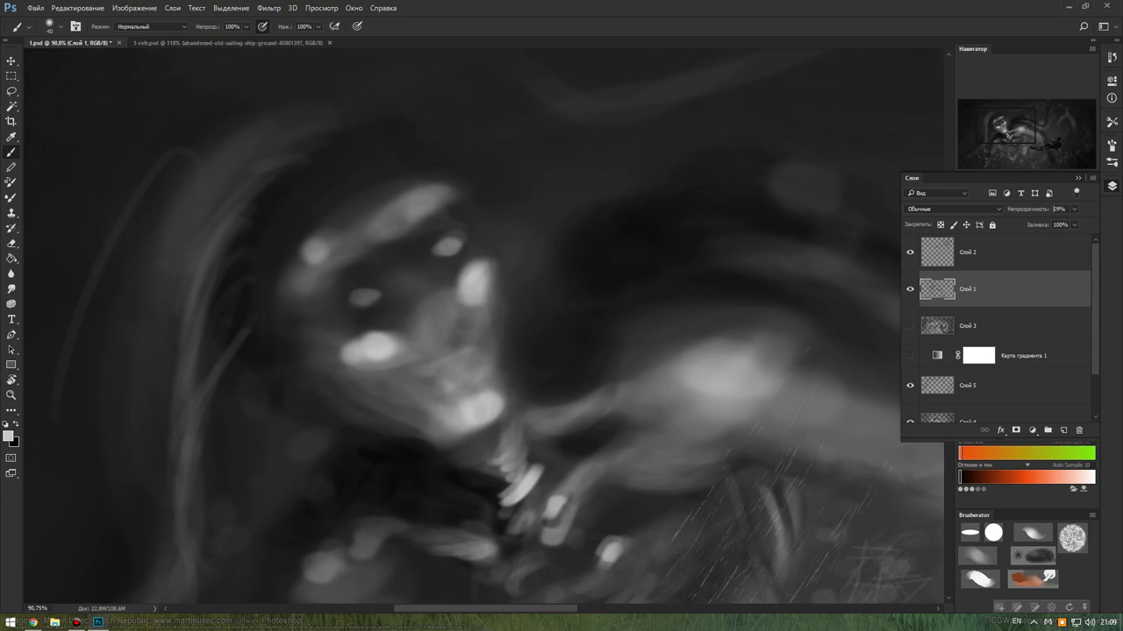
type("18")
Settle Слой 1 at 18% opacity and make Слой 4 the active layer.
key("F7")
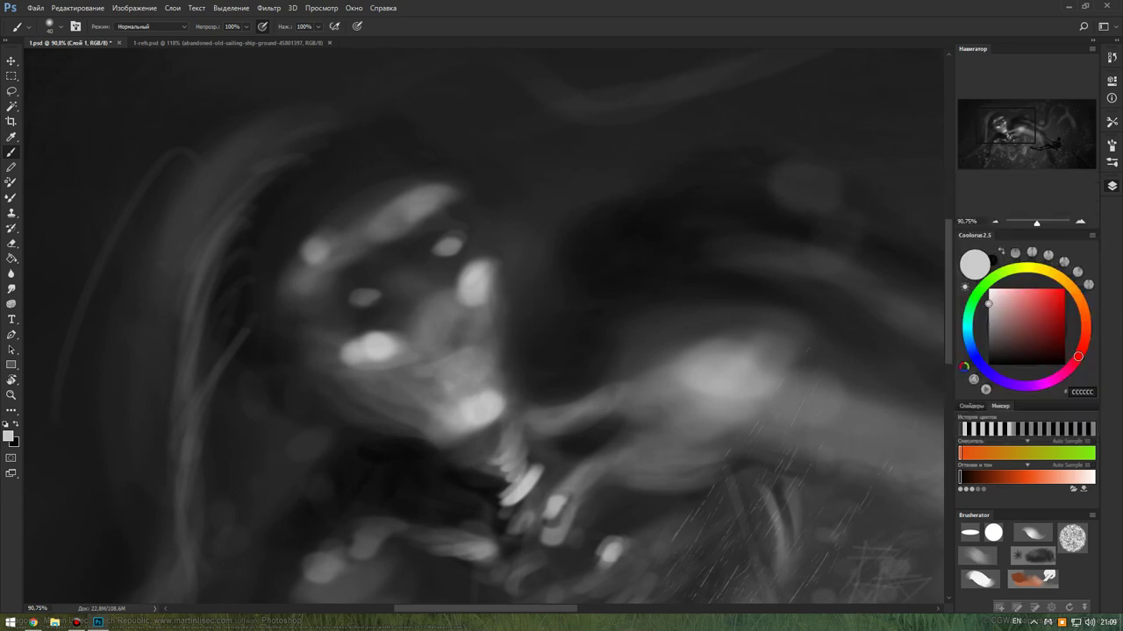
key("F7")
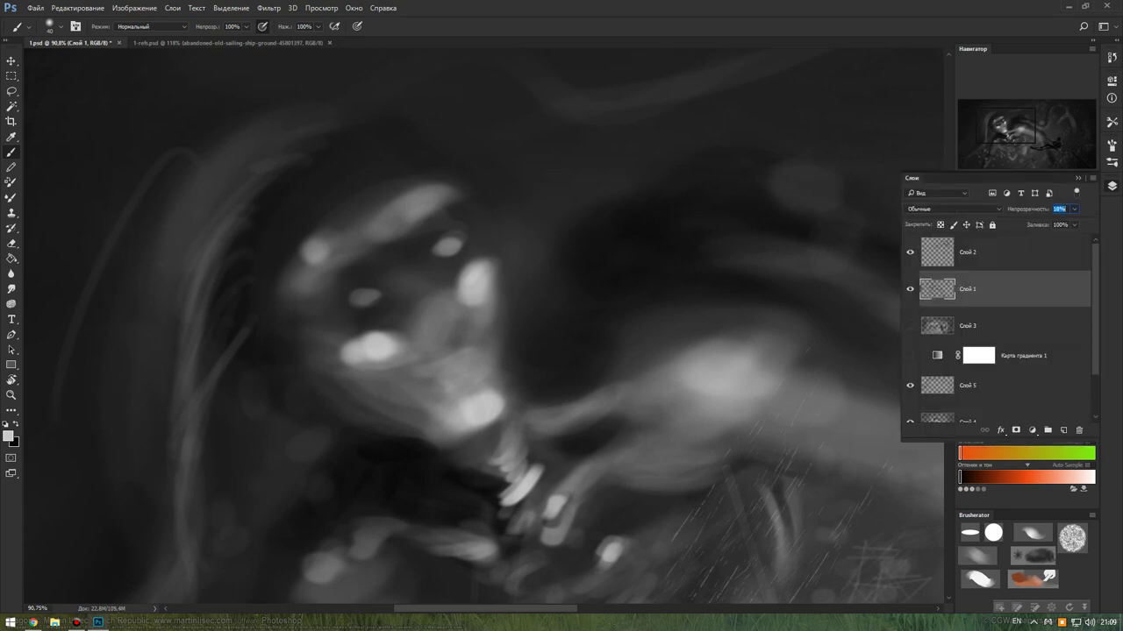
key("Return")
key("Up")
key("Up")
key("Up")
key("Up")
key("Escape")
left_click(973, 386)
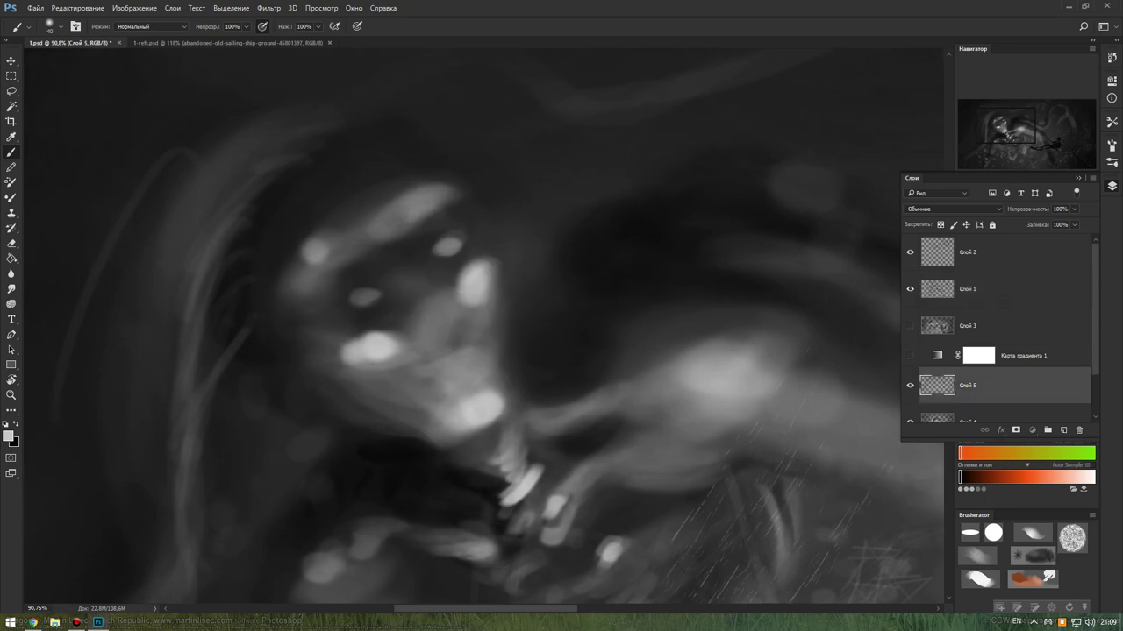
scroll(973, 386, "down", 1)
left_click(973, 405)
Paint bright highlights on the top of the skull's head, left cheek and mouth.
key("F7")
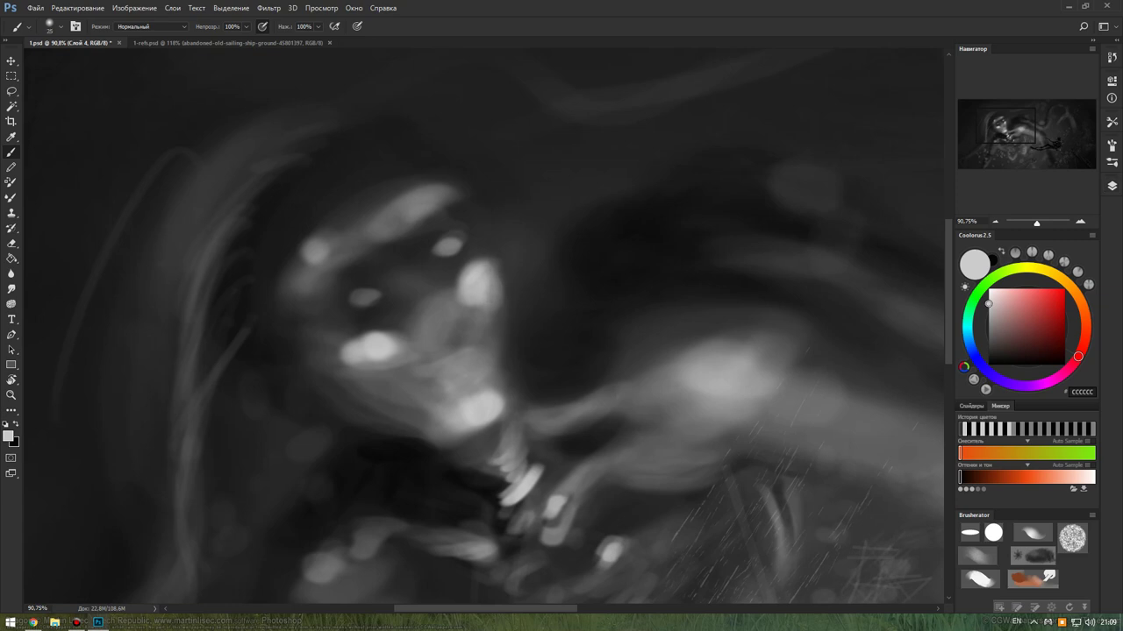
mouse_move(430, 209)
left_mouse_down()
mouse_move(395, 239)
mouse_move(440, 191)
left_mouse_up()
mouse_move(366, 239)
left_mouse_down()
mouse_move(285, 270)
mouse_move(360, 261)
mouse_move(327, 256)
left_mouse_up()
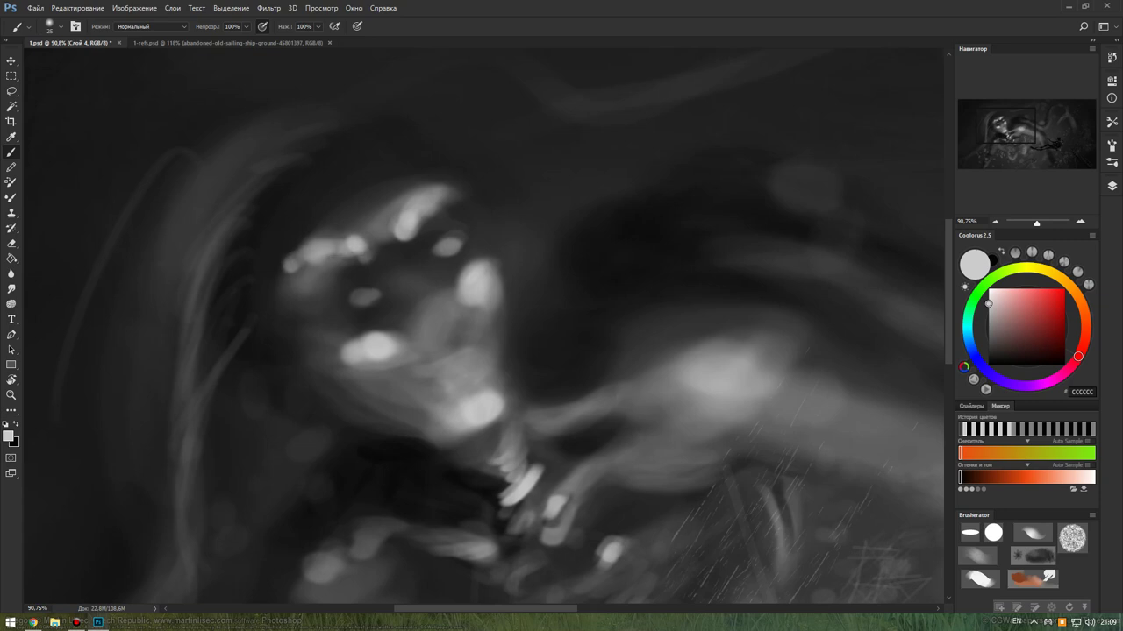
mouse_move(377, 293)
left_mouse_down()
mouse_move(335, 307)
mouse_move(380, 292)
mouse_move(353, 314)
mouse_move(325, 310)
left_mouse_up()
left_click_drag(435, 260, 465, 231)
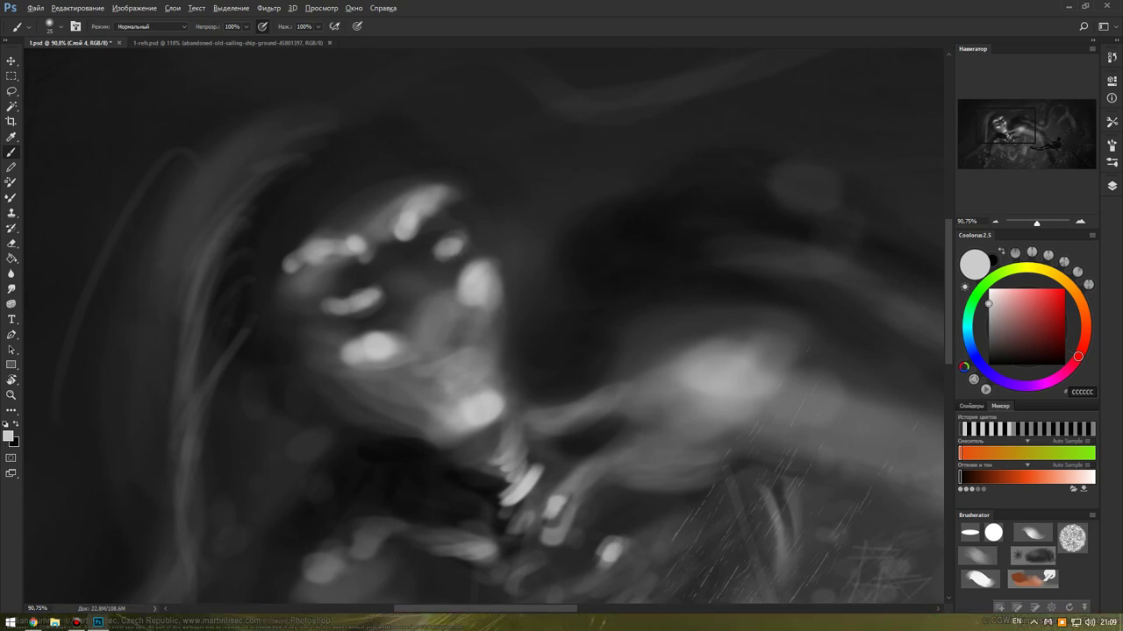
Sample dark greys from the painting and darken the mouth and an eye socket.
left_click(324, 293, "alt")
mouse_move(337, 303)
left_mouse_down()
mouse_move(381, 295)
mouse_move(340, 305)
left_mouse_up()
left_click(362, 276, "alt")
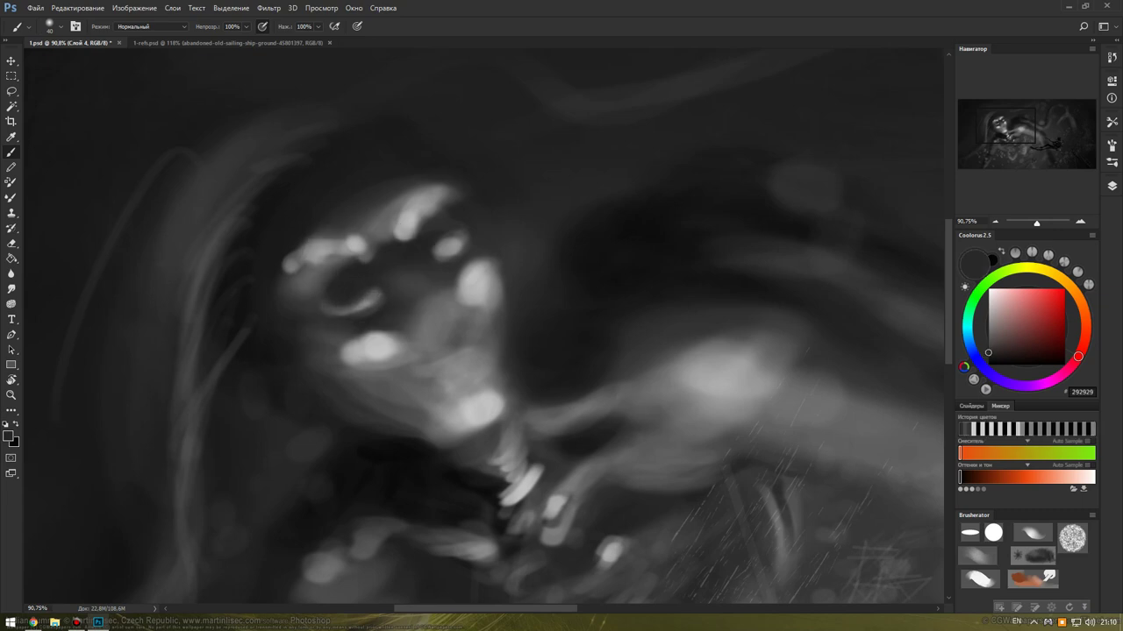
mouse_move(437, 260)
left_mouse_down()
mouse_move(439, 243)
mouse_move(465, 232)
left_mouse_up()
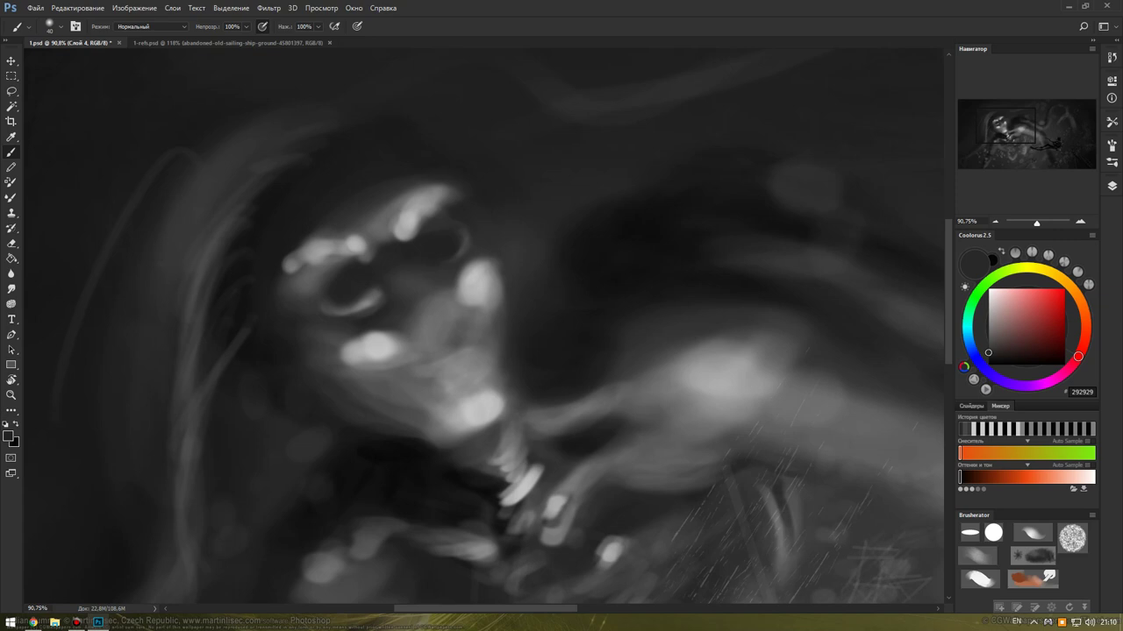
scroll(368, 280, "down", 2)
scroll(368, 280, "down", 4)
scroll(368, 280, "up", 1)
With a smaller light grey brush, add bright touches on the glowing blob and a thin line up the face.
scroll(368, 281, "up", 2)
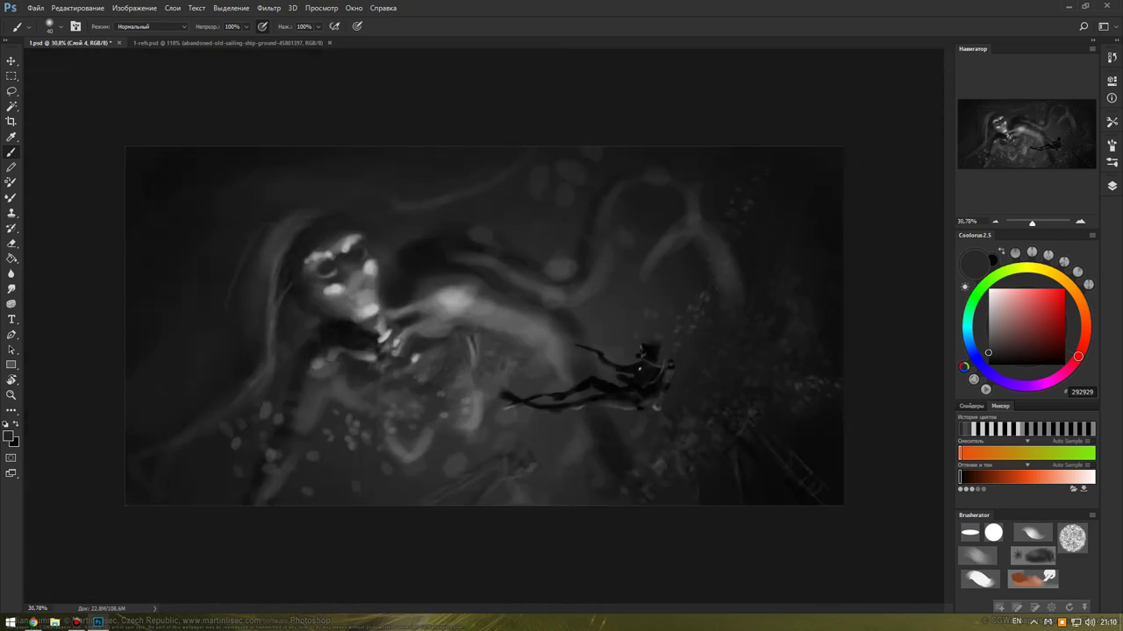
scroll(333, 298, "up", 2)
scroll(333, 298, "up", 1)
scroll(333, 298, "up", 1)
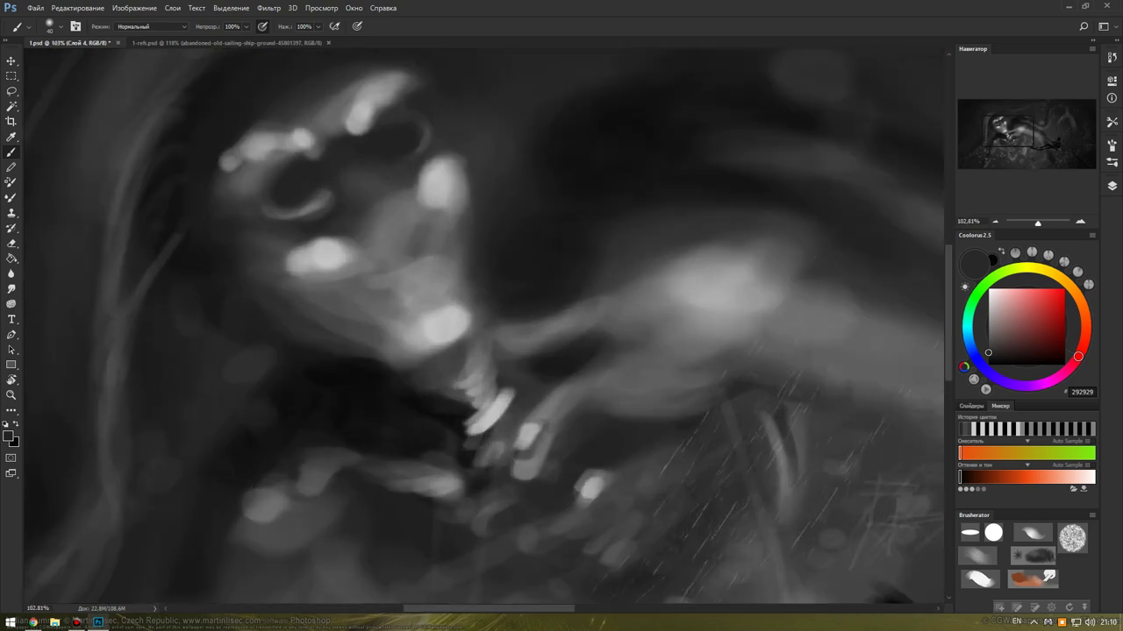
left_click(324, 219, "alt")
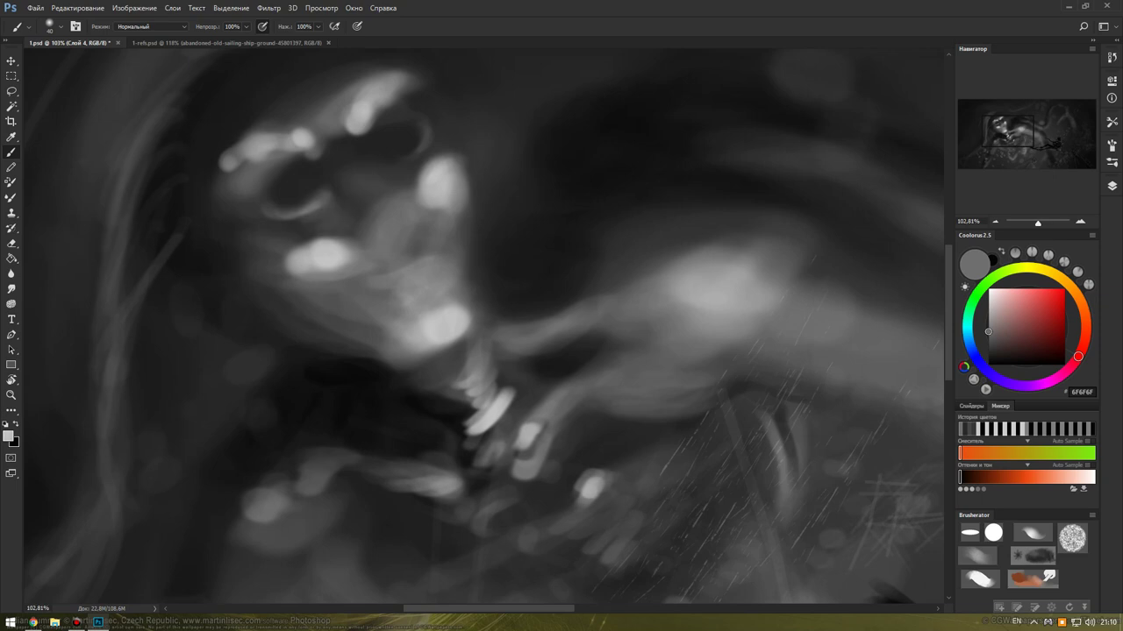
left_click(321, 278, "alt")
key("bracketleft")
left_click(989, 299)
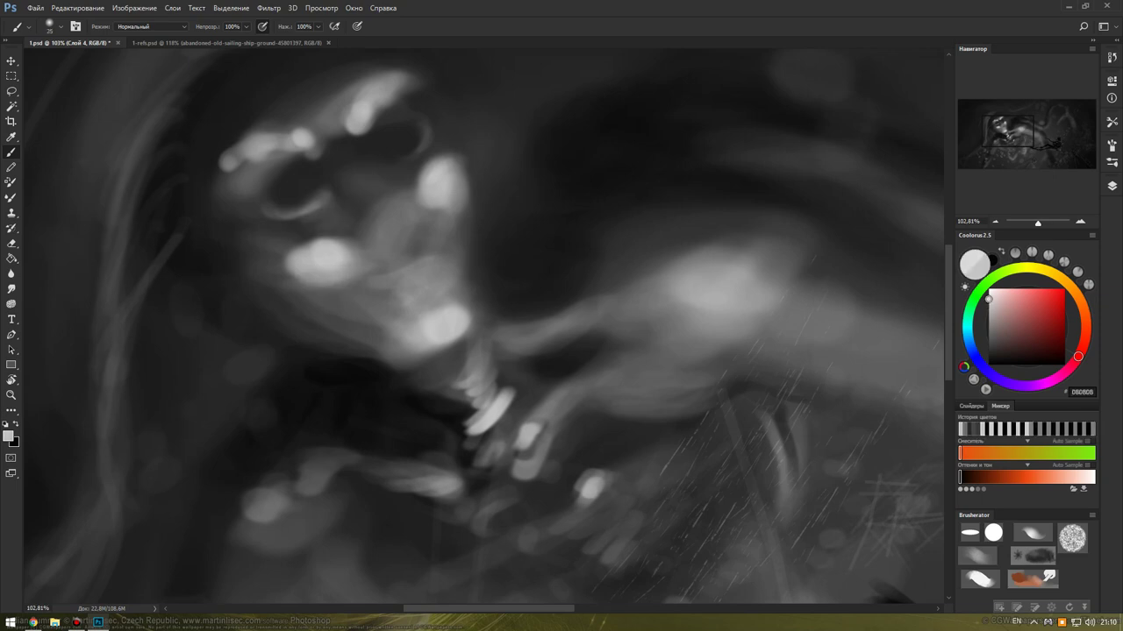
left_click_drag(455, 179, 460, 211)
mouse_move(386, 253)
left_mouse_down()
mouse_move(384, 224)
mouse_move(404, 200)
mouse_move(421, 247)
left_mouse_up()
Darken the skull's nose cavity, left eye socket and forehead in near-black.
key("x")
mouse_move(393, 211)
left_mouse_down()
mouse_move(392, 254)
mouse_move(418, 250)
left_mouse_up()
mouse_move(377, 159)
left_mouse_down()
mouse_move(386, 125)
mouse_move(386, 155)
mouse_move(414, 118)
mouse_move(402, 118)
mouse_move(419, 114)
mouse_move(392, 147)
left_mouse_up()
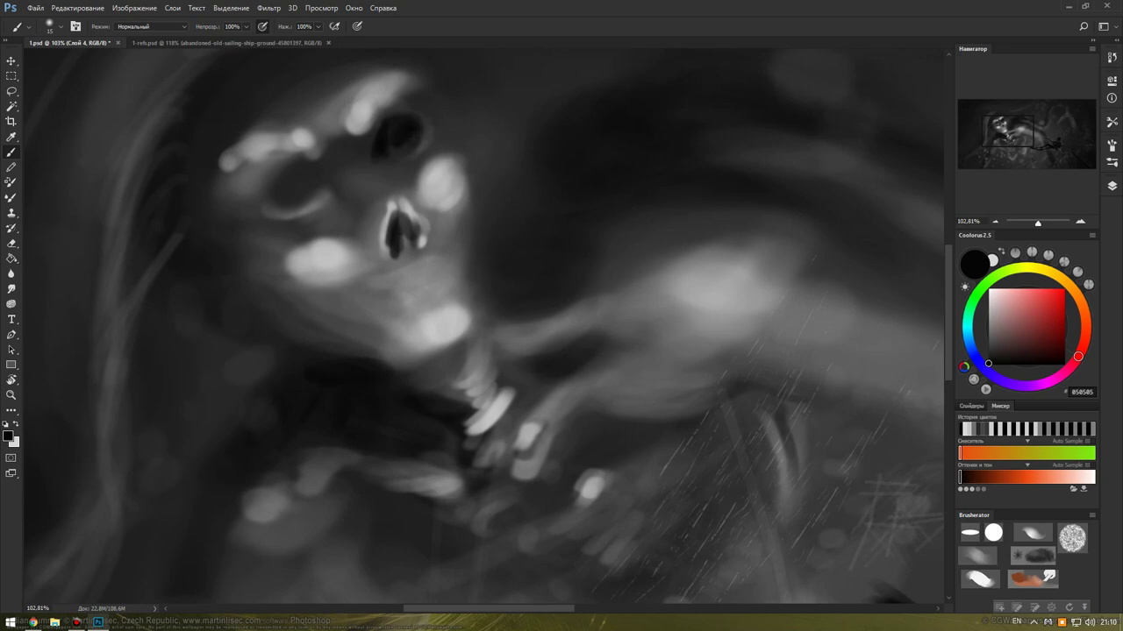
left_click_drag(434, 113, 430, 130)
mouse_move(325, 114)
left_mouse_down()
mouse_move(267, 114)
mouse_move(331, 78)
left_mouse_up()
left_click_drag(491, 333, 567, 418)
Lighten the upper forehead and paint thin light hair strands left of the skull.
key("x")
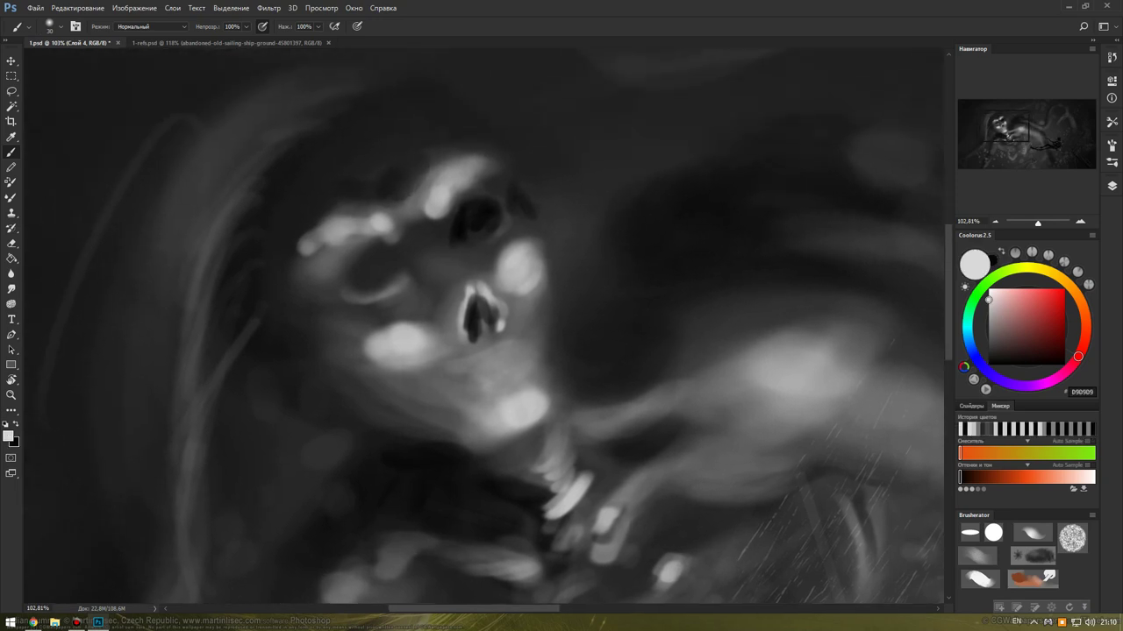
left_click_drag(434, 142, 386, 136)
left_click_drag(331, 180, 307, 206)
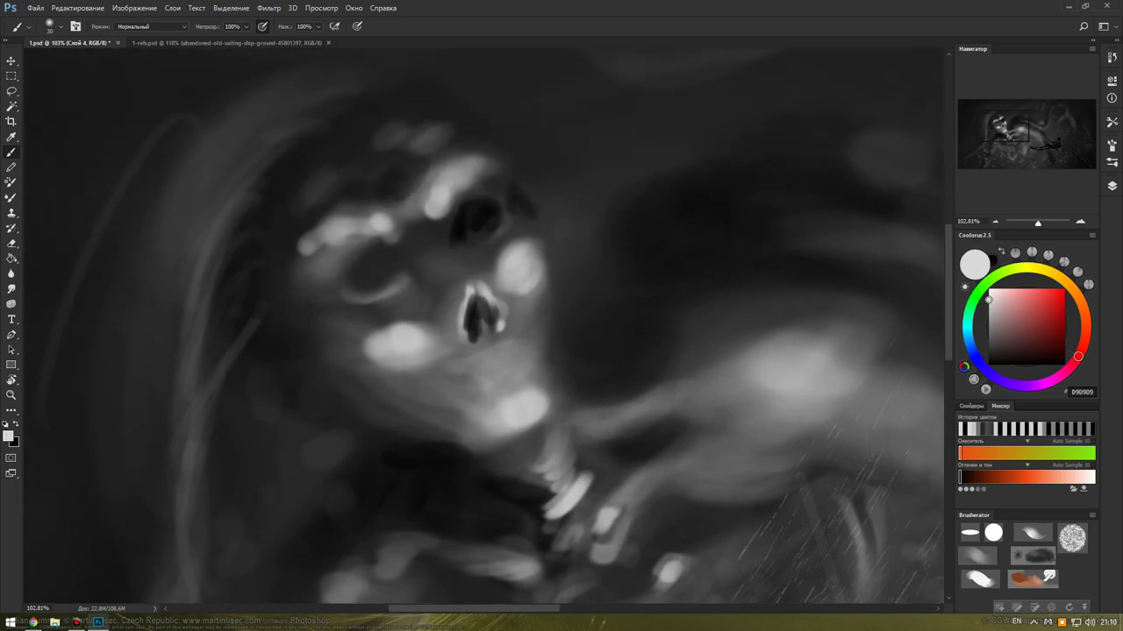
left_click_drag(375, 133, 319, 174)
key("bracketleft")
mouse_move(339, 129)
left_mouse_down()
mouse_move(263, 147)
mouse_move(238, 179)
mouse_move(257, 188)
left_mouse_up()
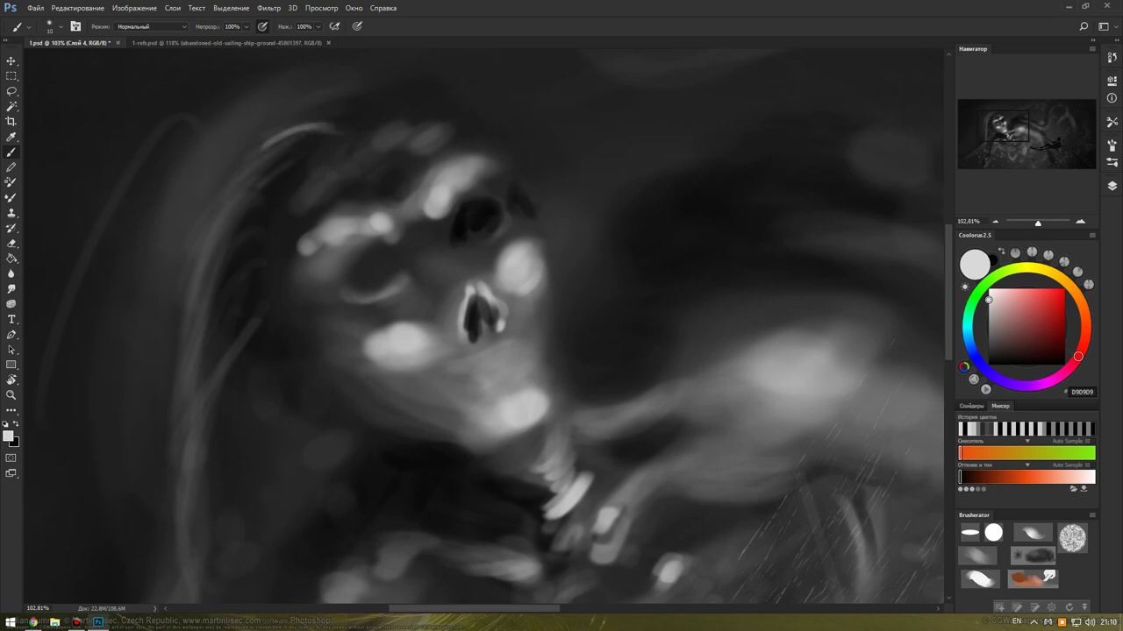
mouse_move(312, 157)
left_mouse_down()
mouse_move(286, 172)
mouse_move(223, 256)
mouse_move(205, 324)
left_mouse_up()
Darken the left eye socket and lighten the bridge between the eye sockets.
key("x")
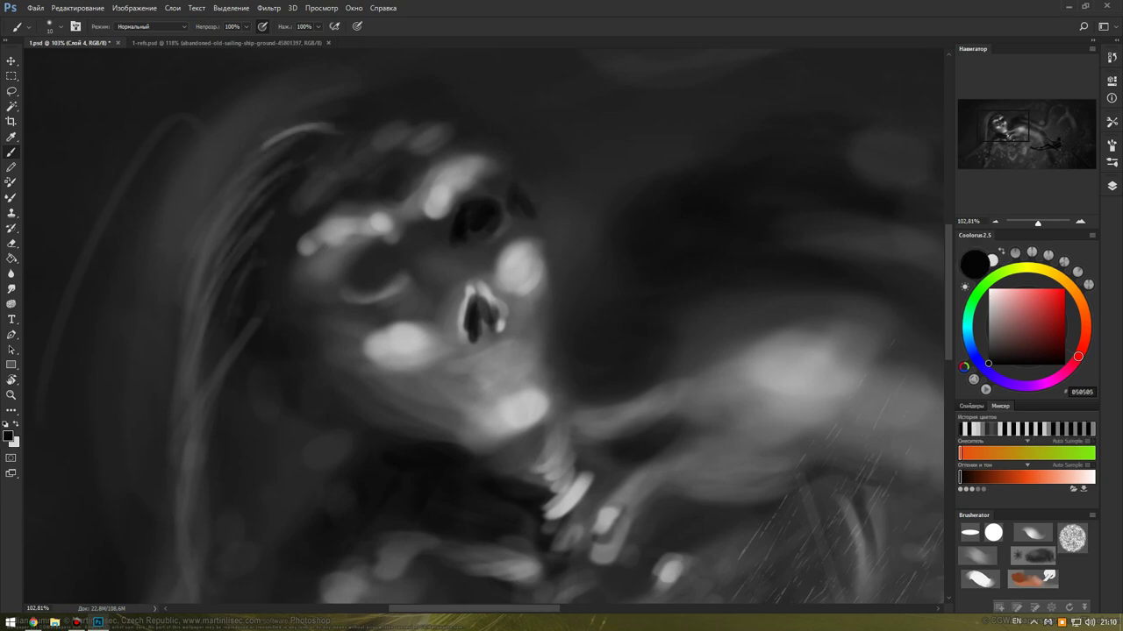
key("x")
key("x")
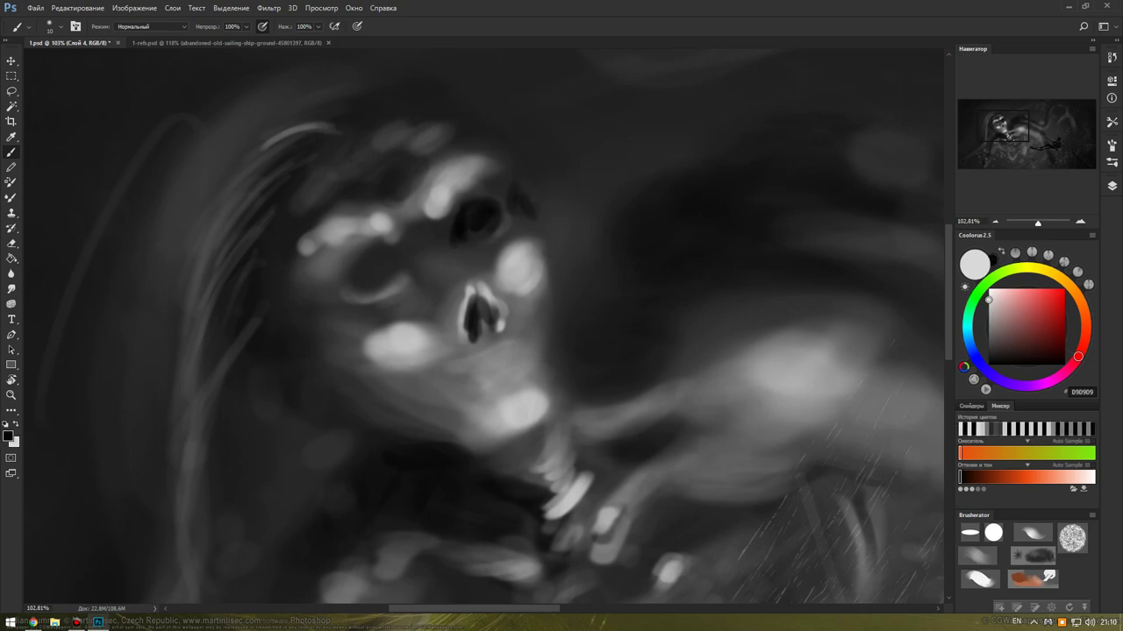
mouse_move(405, 269)
left_mouse_down()
mouse_move(359, 297)
mouse_move(408, 281)
left_mouse_up()
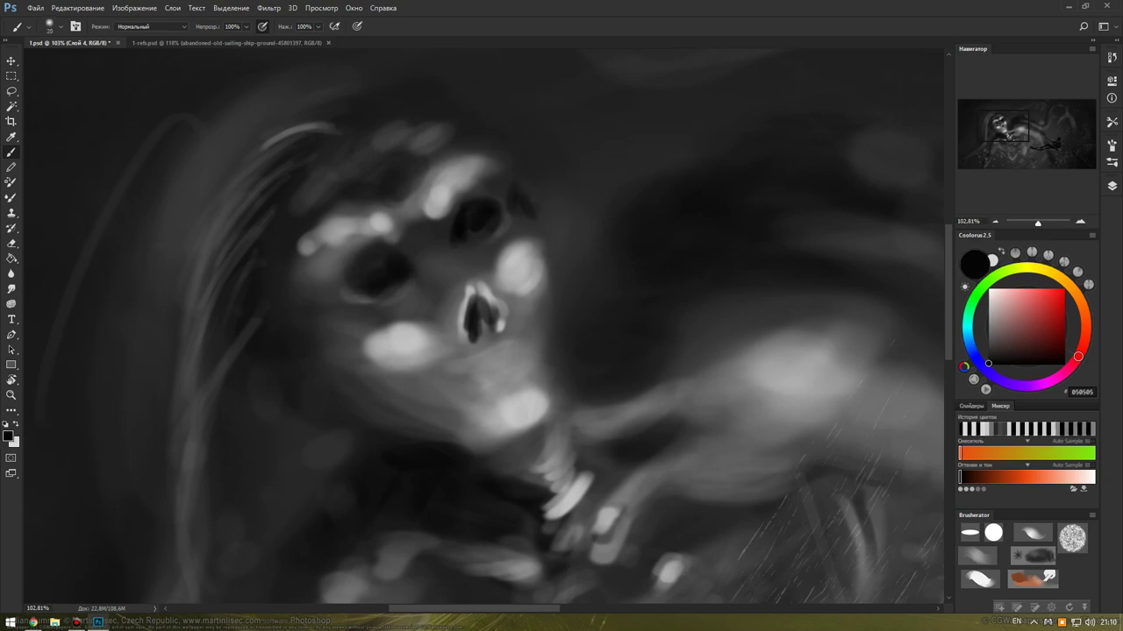
key("x")
mouse_move(400, 246)
left_mouse_down()
mouse_move(428, 230)
mouse_move(439, 251)
mouse_move(423, 249)
mouse_move(443, 268)
mouse_move(435, 264)
left_mouse_up()
left_click_drag(444, 263, 446, 244)
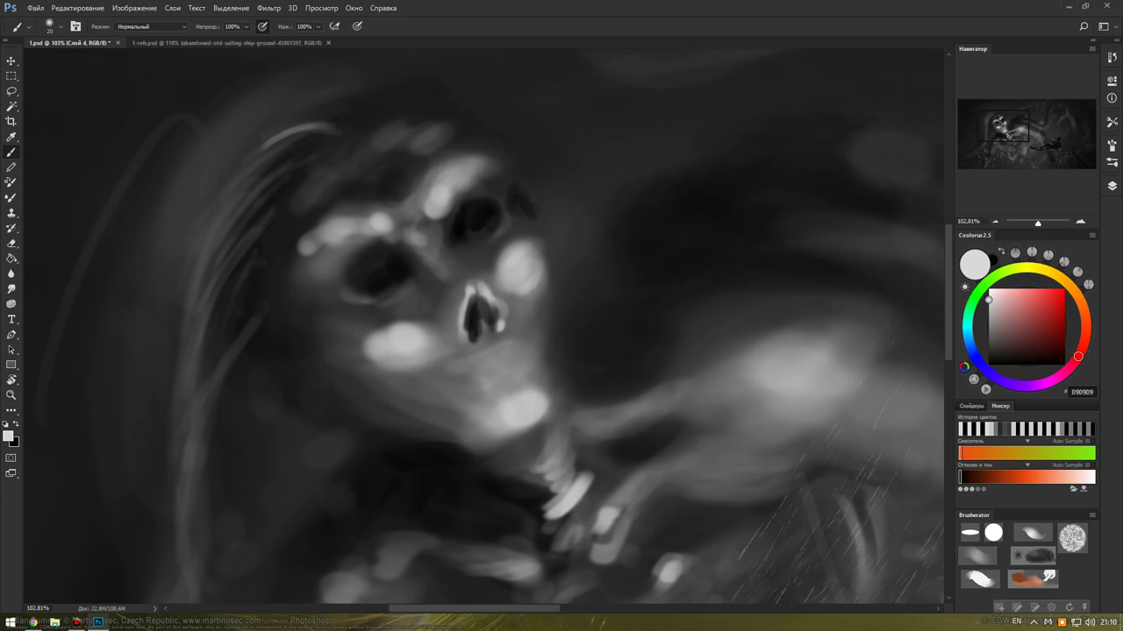
key("x")
key("bracketleft")
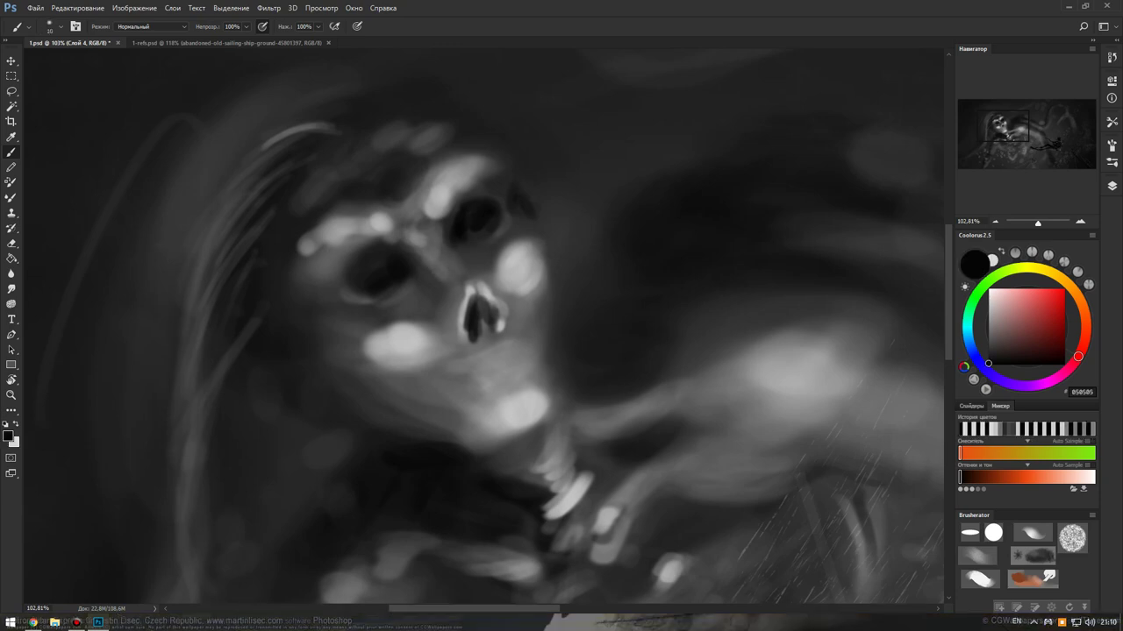
key("x")
Add light along the nose and small dark marks on the cheek and chin.
left_click_drag(487, 326, 463, 361)
key("x")
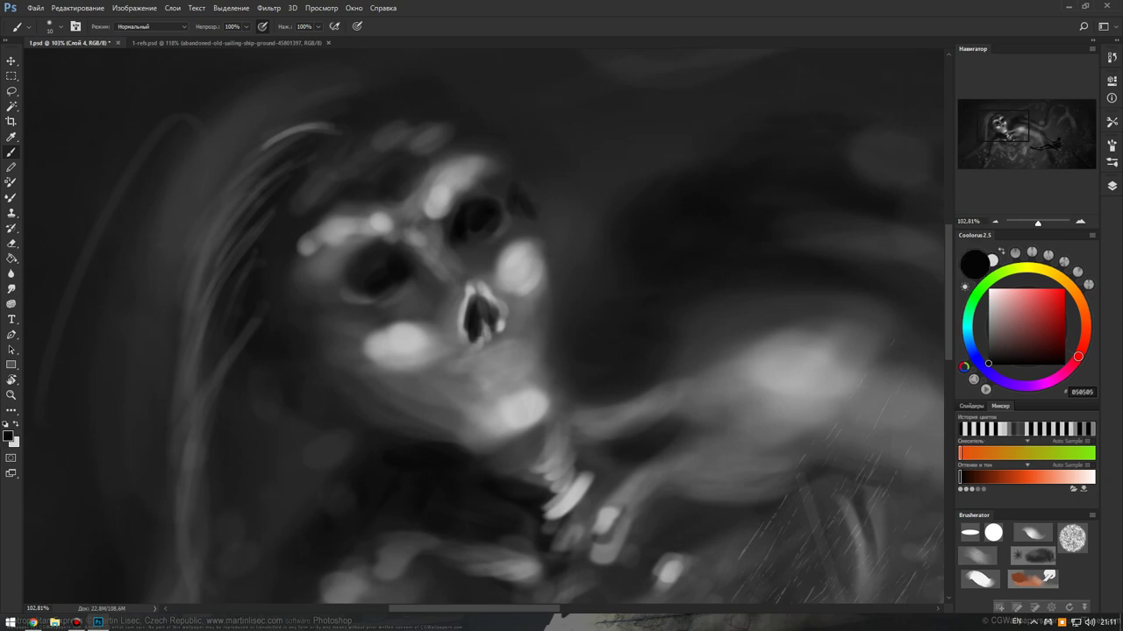
left_click_drag(381, 377, 389, 393)
left_click_drag(467, 383, 486, 383)
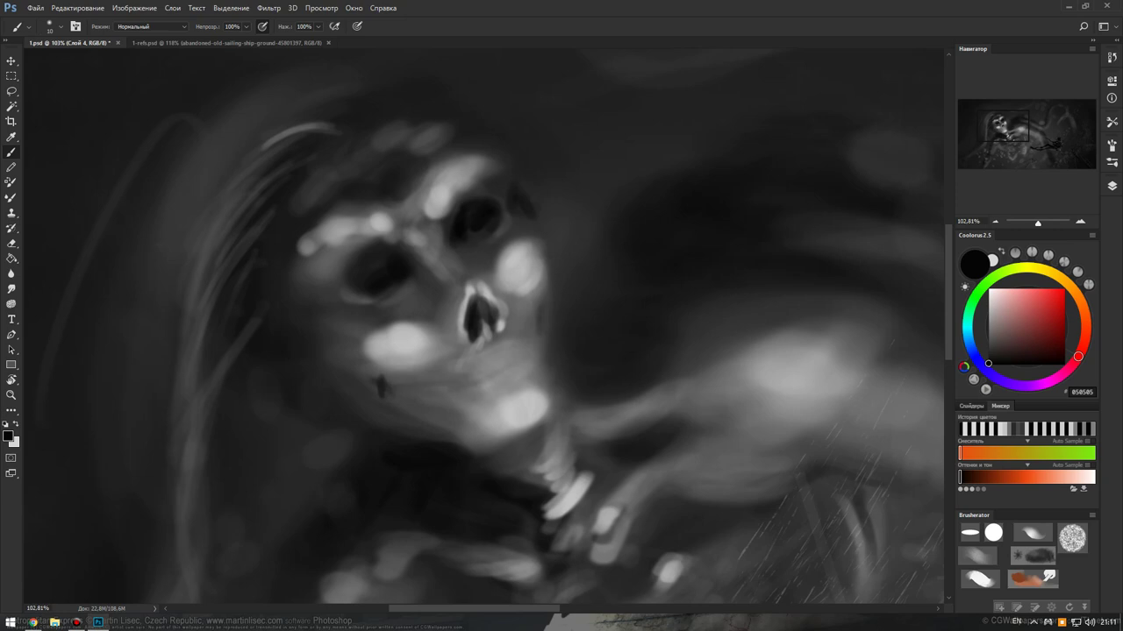
Paint dark gaps between the teeth and light tooth shapes on the jaw.
left_click_drag(539, 311, 535, 368)
left_click_drag(509, 342, 512, 382)
mouse_move(505, 356)
left_mouse_down()
mouse_move(497, 395)
mouse_move(484, 396)
left_mouse_up()
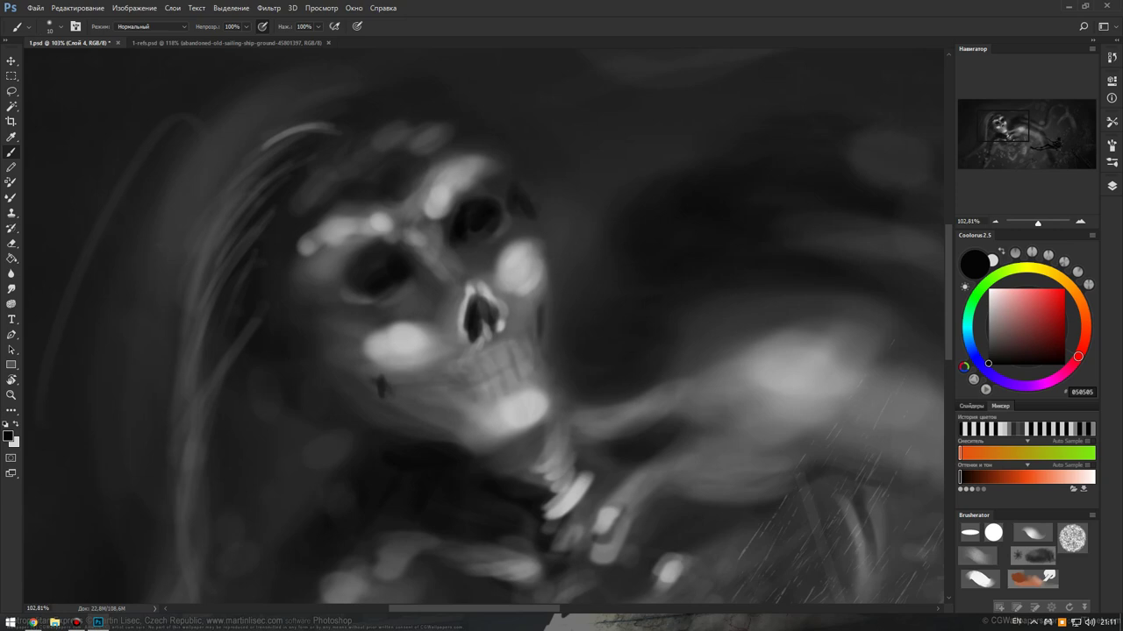
key("x")
mouse_move(501, 348)
left_mouse_down()
mouse_move(504, 373)
mouse_move(486, 377)
left_mouse_up()
Brighten the skull's teeth and dab a light patch on the chin.
left_click_drag(492, 350, 492, 364)
mouse_move(498, 366)
left_mouse_down()
mouse_move(494, 377)
mouse_move(524, 363)
left_mouse_up()
mouse_move(514, 345)
left_mouse_down()
mouse_move(514, 358)
mouse_move(527, 353)
mouse_move(511, 388)
mouse_move(521, 396)
left_mouse_up()
key("x")
key("x")
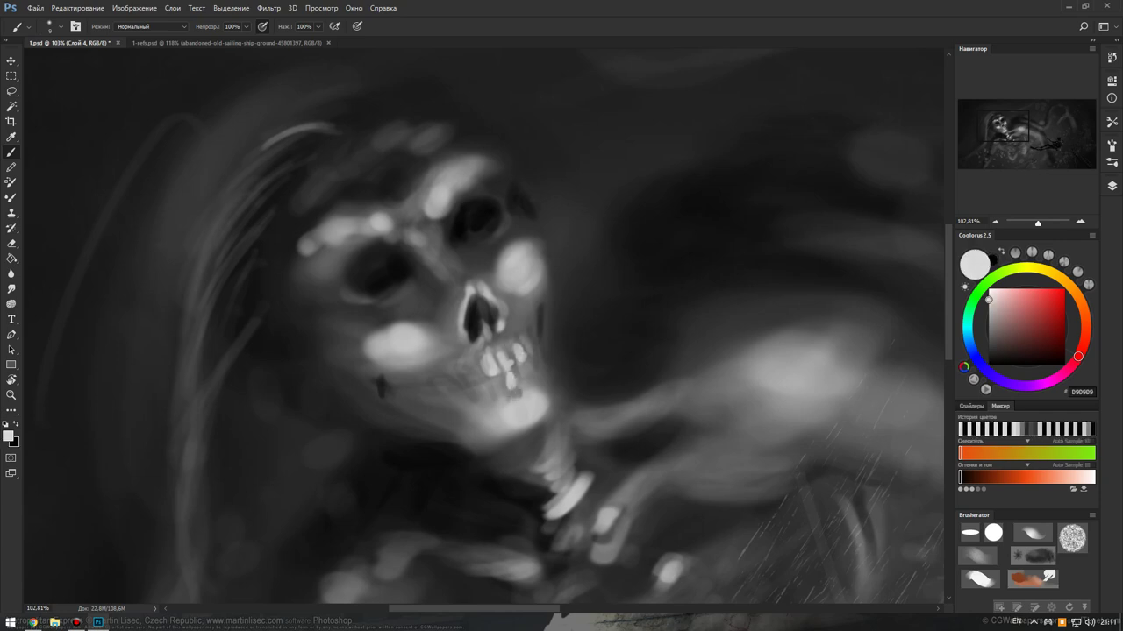
key("bracketright")
key("bracketright")
left_click(541, 400)
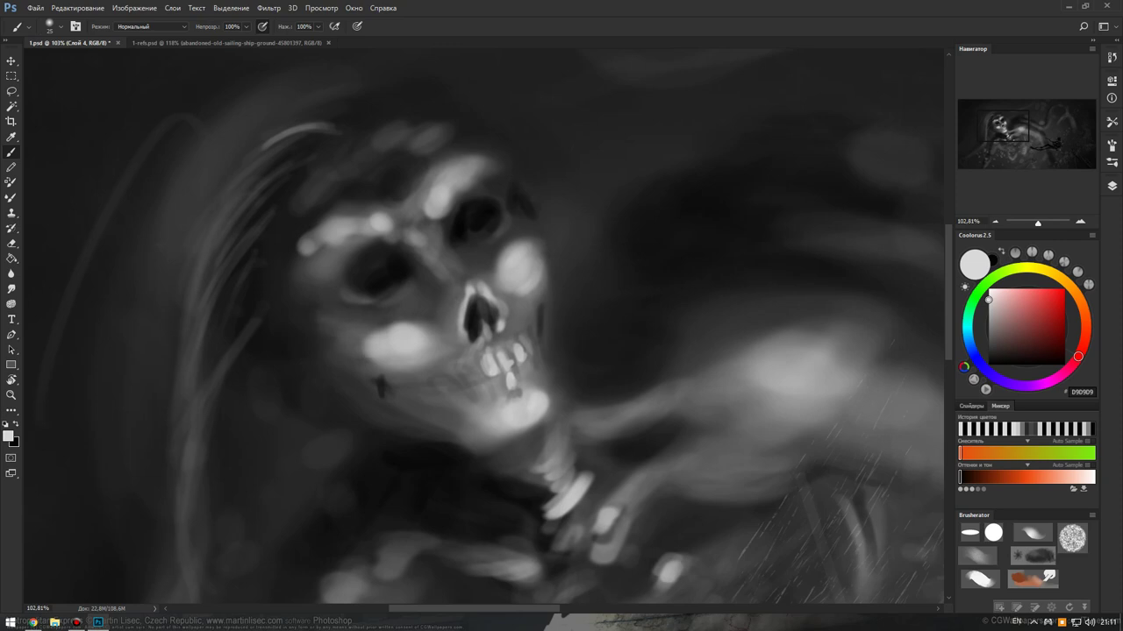
key("bracketleft")
key("bracketleft")
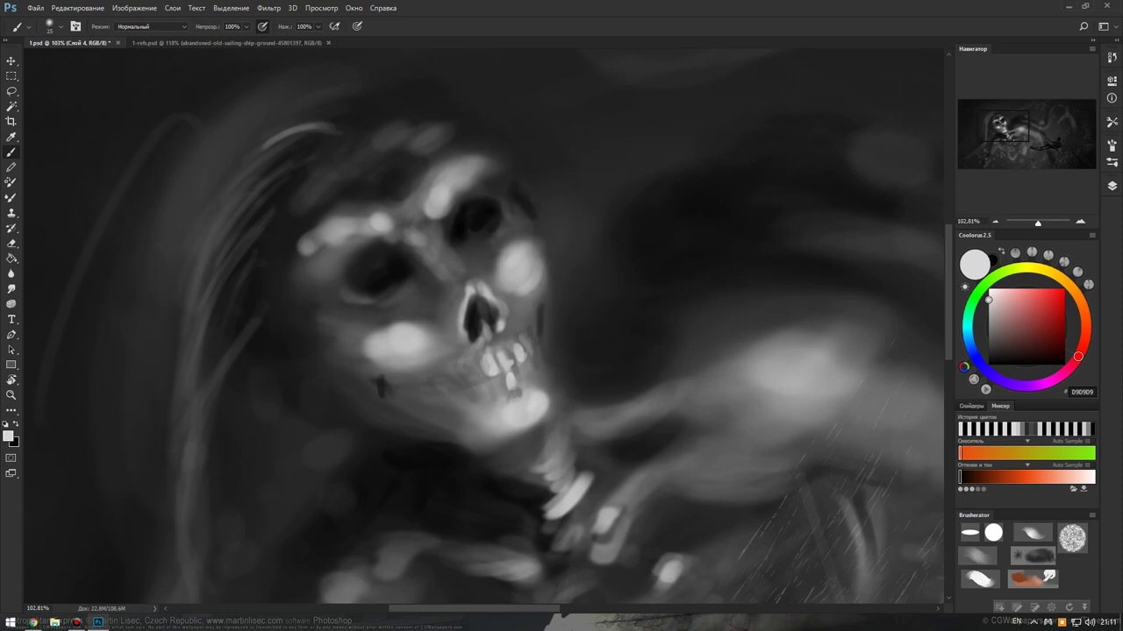
Paint a curved stroke above the skull and bright catch-lights in both eye sockets.
left_click_drag(495, 134, 515, 198)
left_click_drag(414, 172, 488, 71)
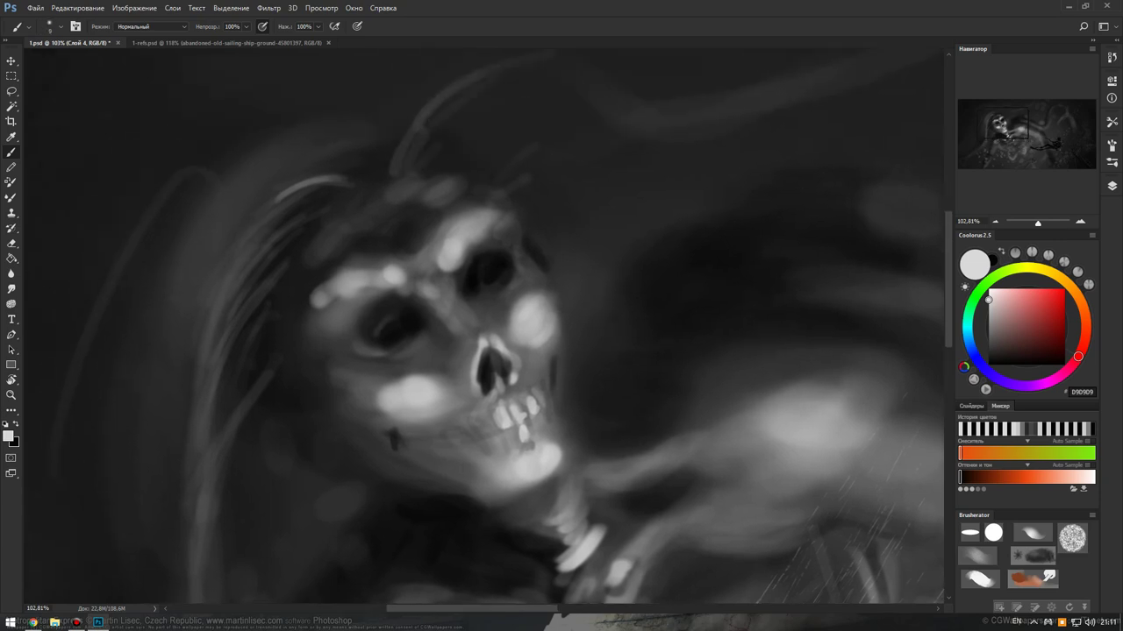
mouse_move(388, 326)
left_mouse_down()
mouse_move(398, 319)
mouse_move(402, 333)
left_mouse_up()
left_click_drag(485, 276, 498, 268)
Paint small near-black marks on the skull's cheek beside the teeth and resize the brush.
scroll(491, 272, "down", 5, "alt")
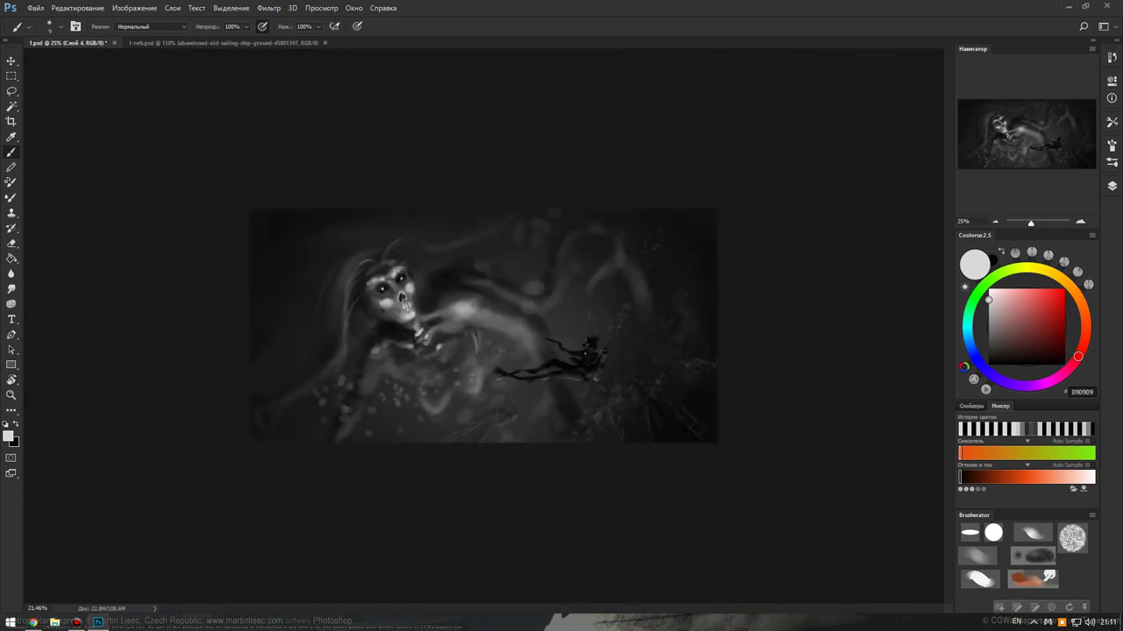
scroll(483, 326, "down", 2, "alt")
scroll(483, 327, "up", 2, "alt")
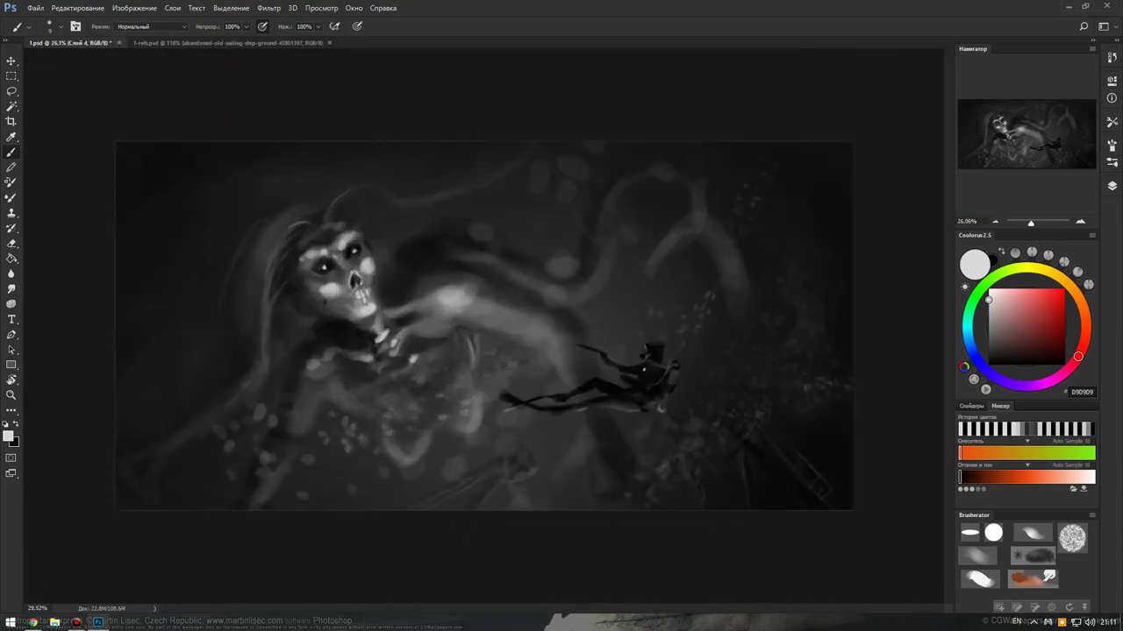
scroll(316, 303, "up", 2, "alt")
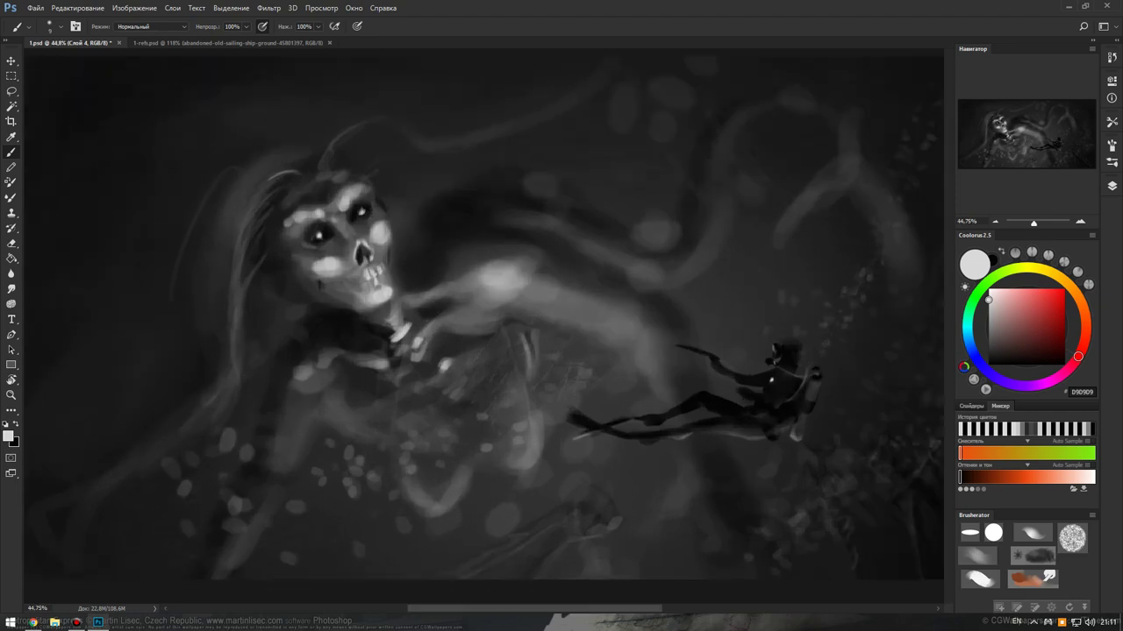
scroll(316, 303, "up", 2, "alt")
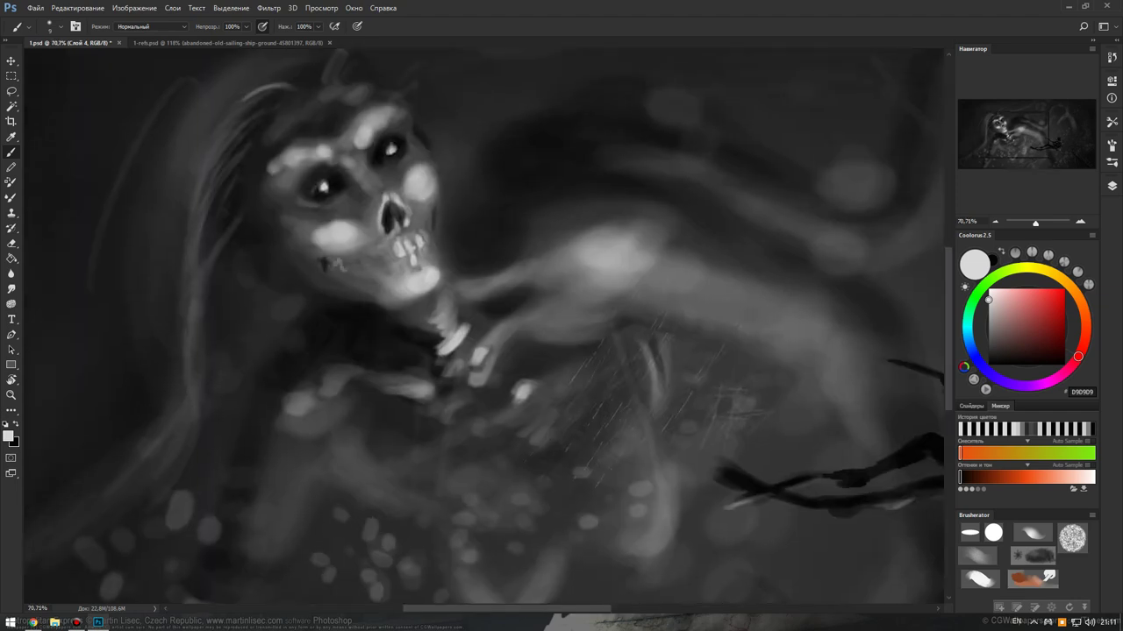
key("x")
mouse_move(332, 261)
left_mouse_down()
mouse_move(368, 272)
mouse_move(394, 254)
left_mouse_up()
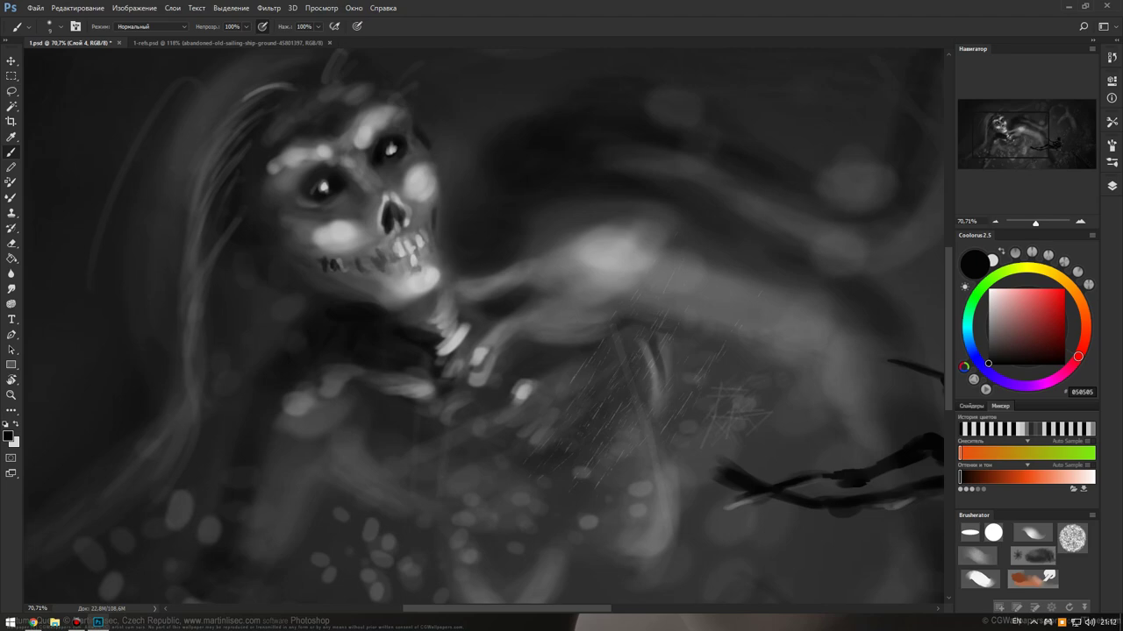
key("bracketright")
Review the diver reference photos in 1-refs.psd, then return to the painting.
key("ctrl+Tab")
scroll(395, 324, "down", 5)
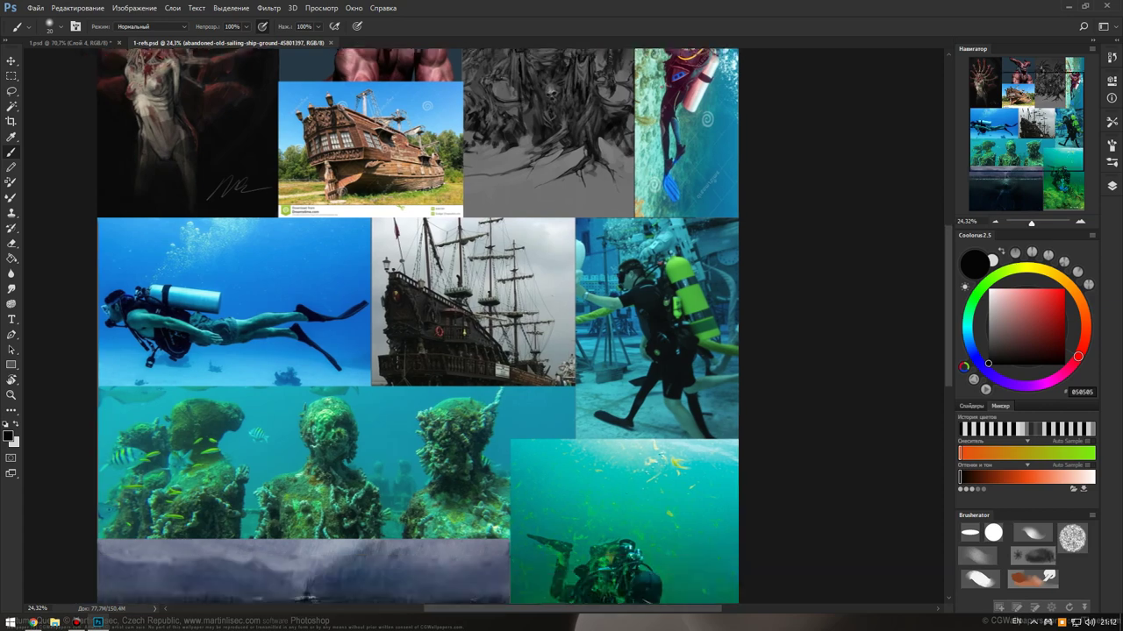
left_click_drag(395, 351, 475, 194)
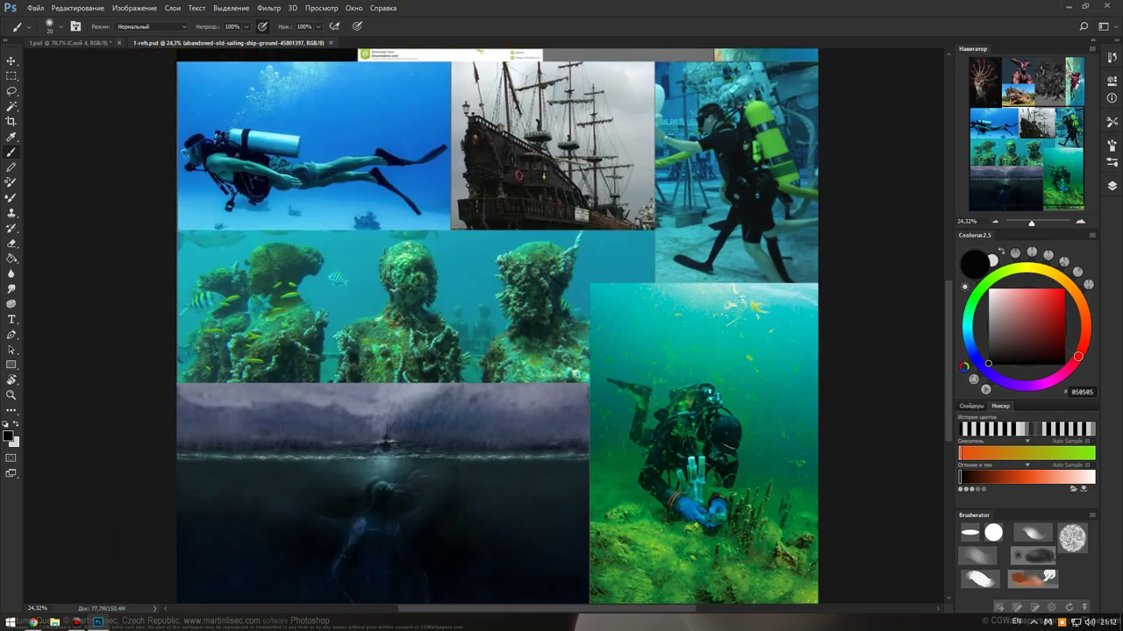
key("ctrl+Tab")
scroll(482, 324, "down", 2)
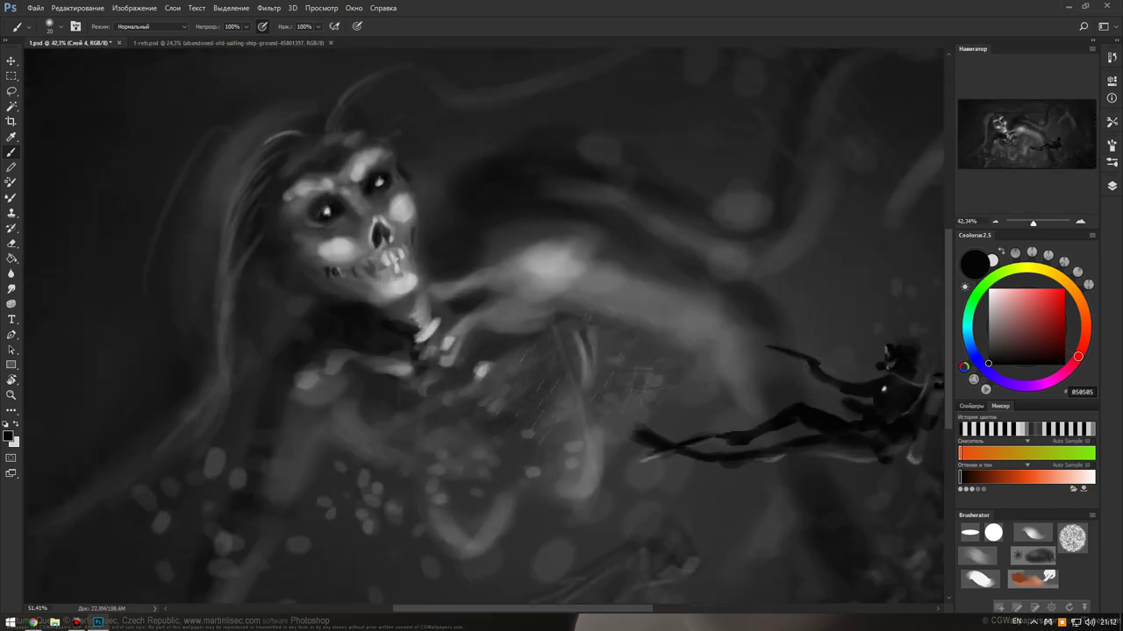
With a small light-grey brush, paint two thin pale strands hanging below the jaw.
scroll(333, 263, "up", 2)
scroll(333, 263, "up", 2)
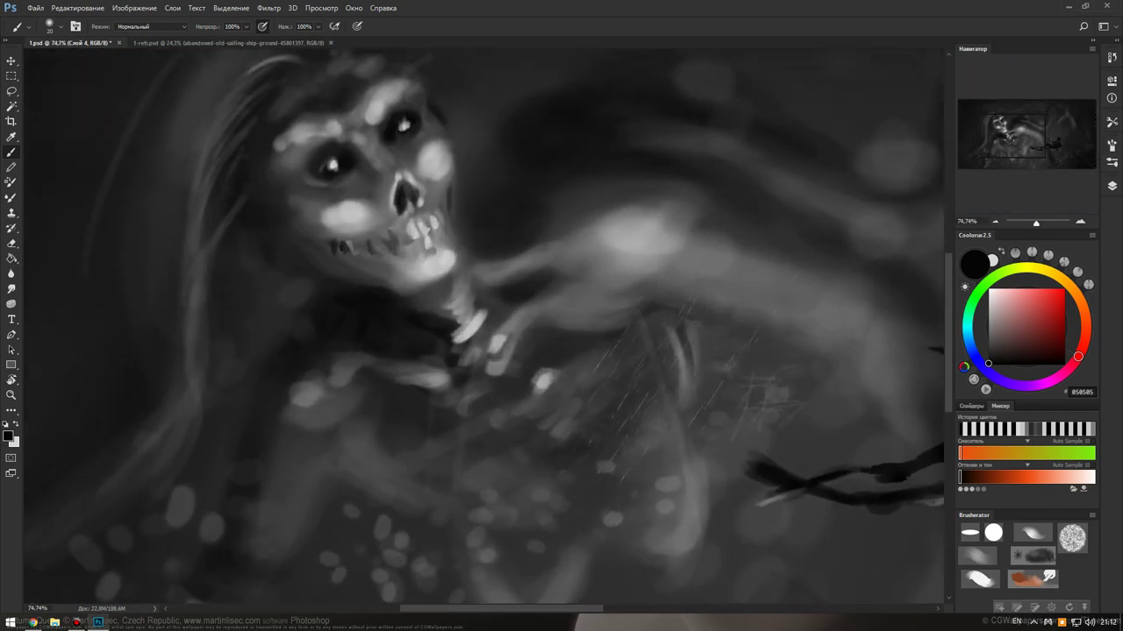
key("bracketleft")
key("x")
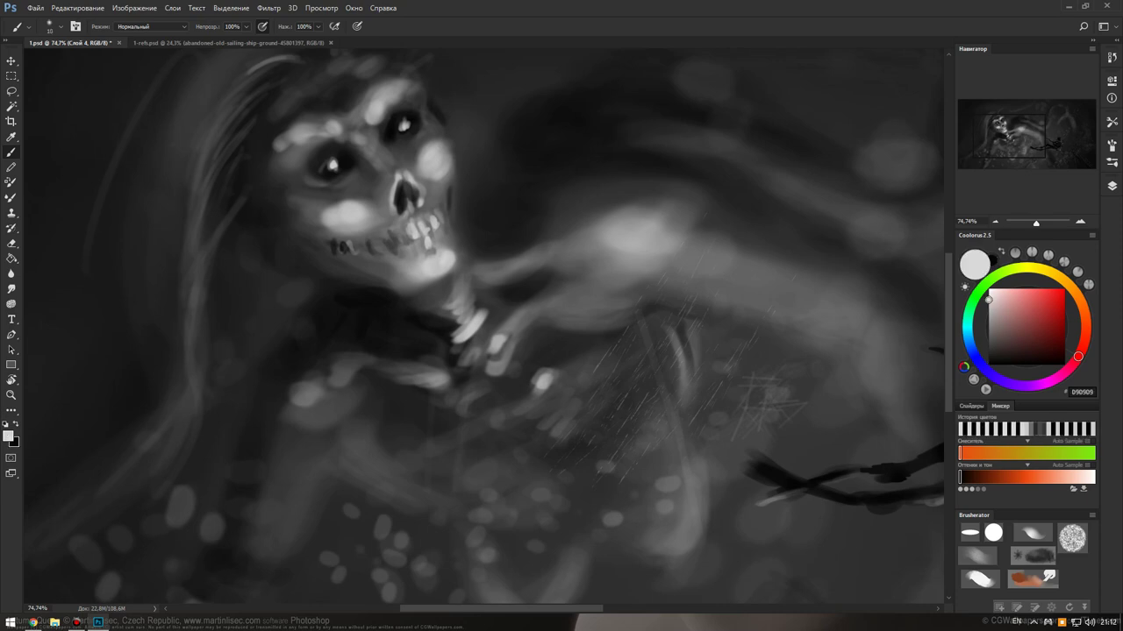
key("bracketright")
left_click_drag(370, 292, 350, 354)
left_click_drag(371, 266, 343, 360)
left_click_drag(368, 294, 332, 383)
left_click_drag(369, 292, 359, 321)
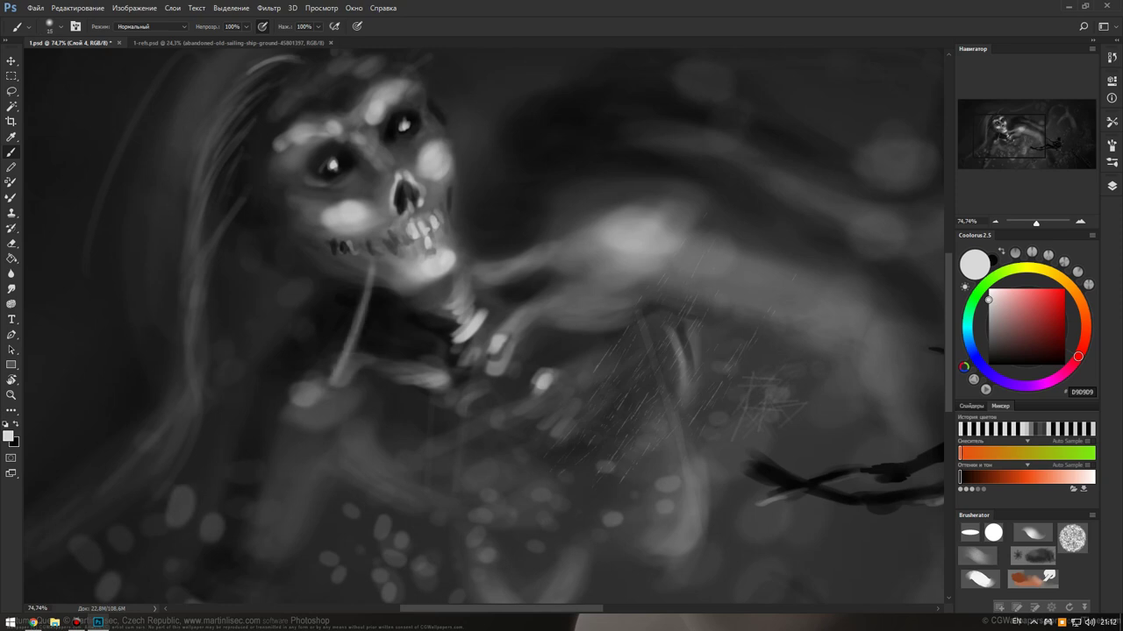
mouse_move(324, 261)
left_mouse_down()
mouse_move(312, 370)
mouse_move(293, 398)
mouse_move(333, 395)
mouse_move(326, 405)
mouse_move(377, 375)
left_mouse_up()
Paint light streaks flowing right from the jaw and neck, plus faint strands near the jaw.
left_click_drag(479, 242, 577, 251)
mouse_move(460, 223)
left_mouse_down()
mouse_move(541, 244)
mouse_move(489, 255)
mouse_move(517, 293)
mouse_move(556, 278)
left_mouse_up()
left_click_drag(473, 288, 607, 272)
mouse_move(518, 275)
left_mouse_down()
mouse_move(463, 272)
mouse_move(621, 263)
left_mouse_up()
key("x")
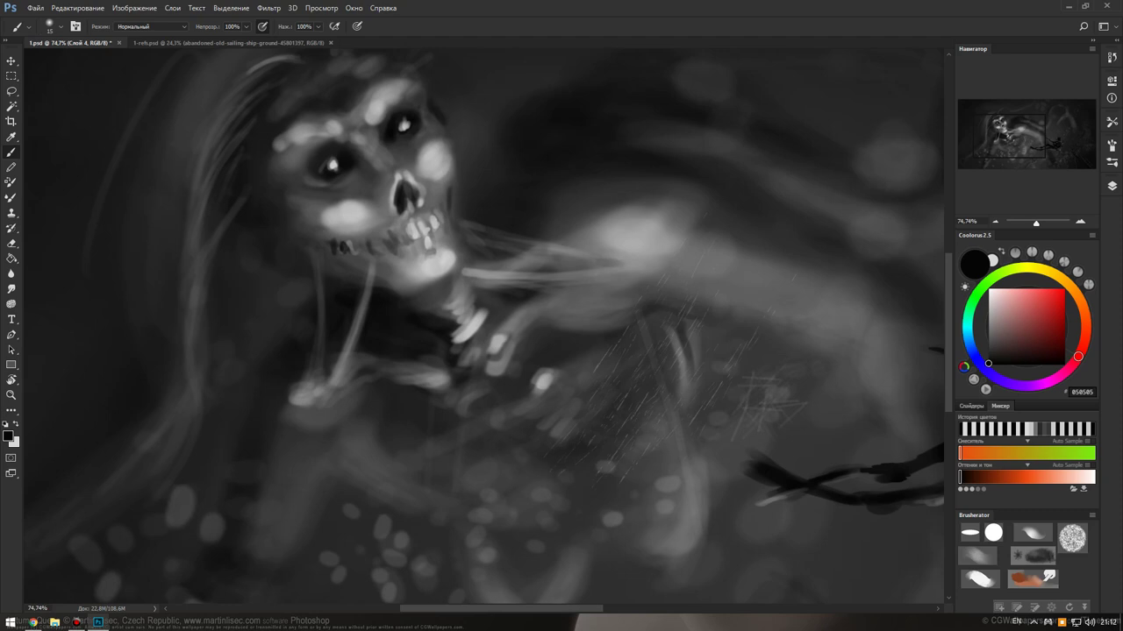
key("x")
left_click_drag(452, 231, 480, 215)
mouse_move(477, 230)
left_mouse_down()
mouse_move(515, 242)
mouse_move(484, 226)
mouse_move(506, 239)
left_mouse_up()
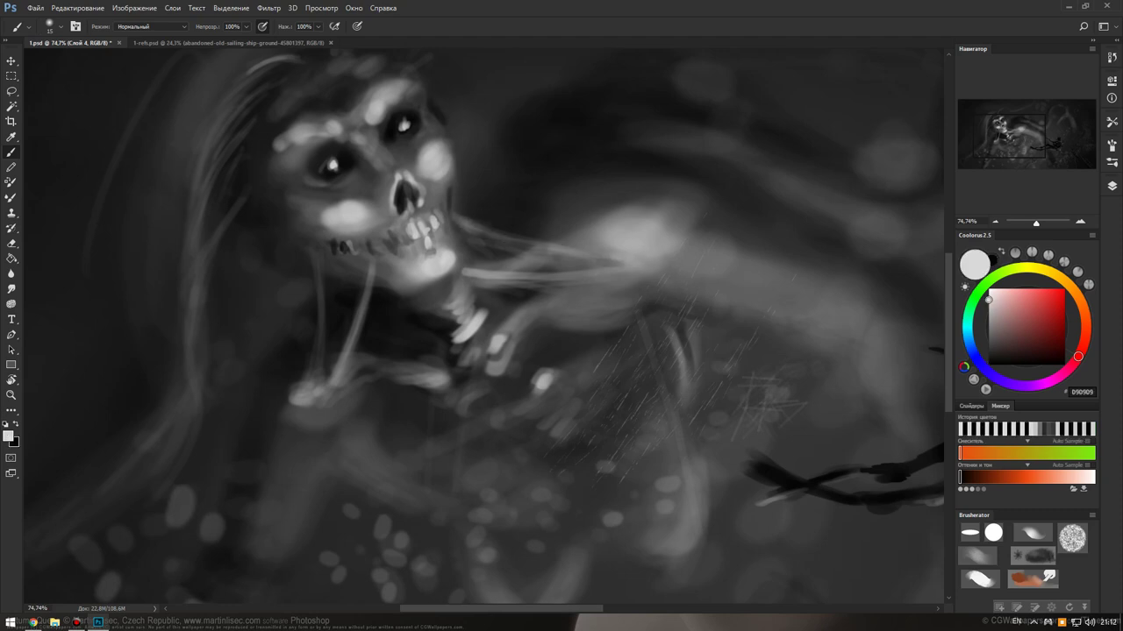
Add a long curved pale strand on the right, crossed by a short dark accent.
left_click_drag(650, 279, 598, 412)
left_click_drag(644, 297, 591, 402)
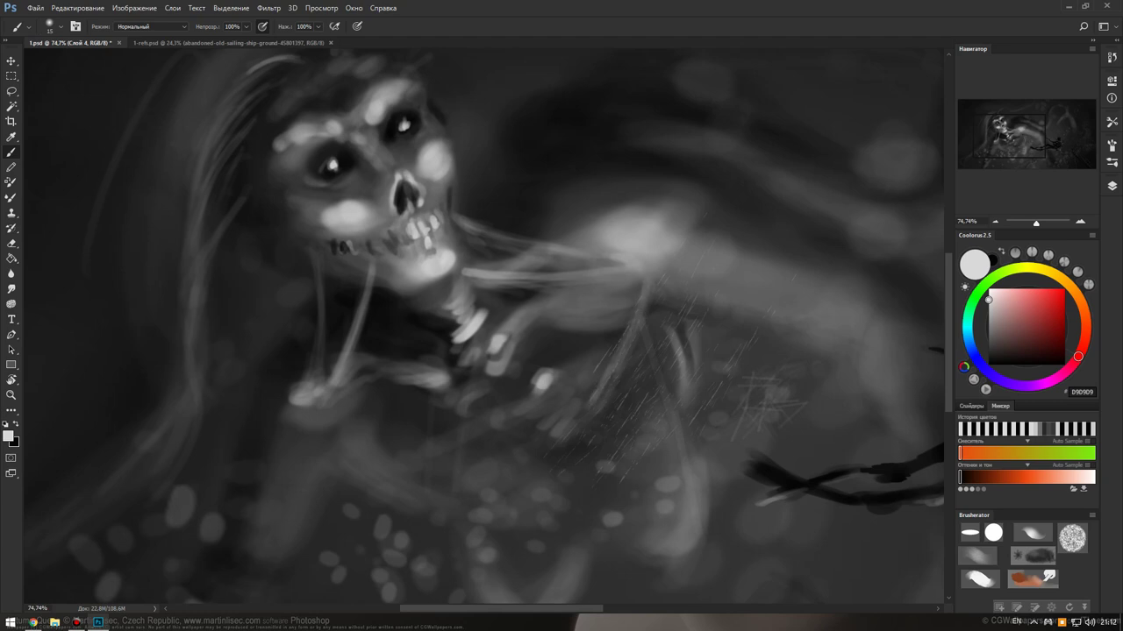
left_click_drag(640, 305, 593, 402)
key("x")
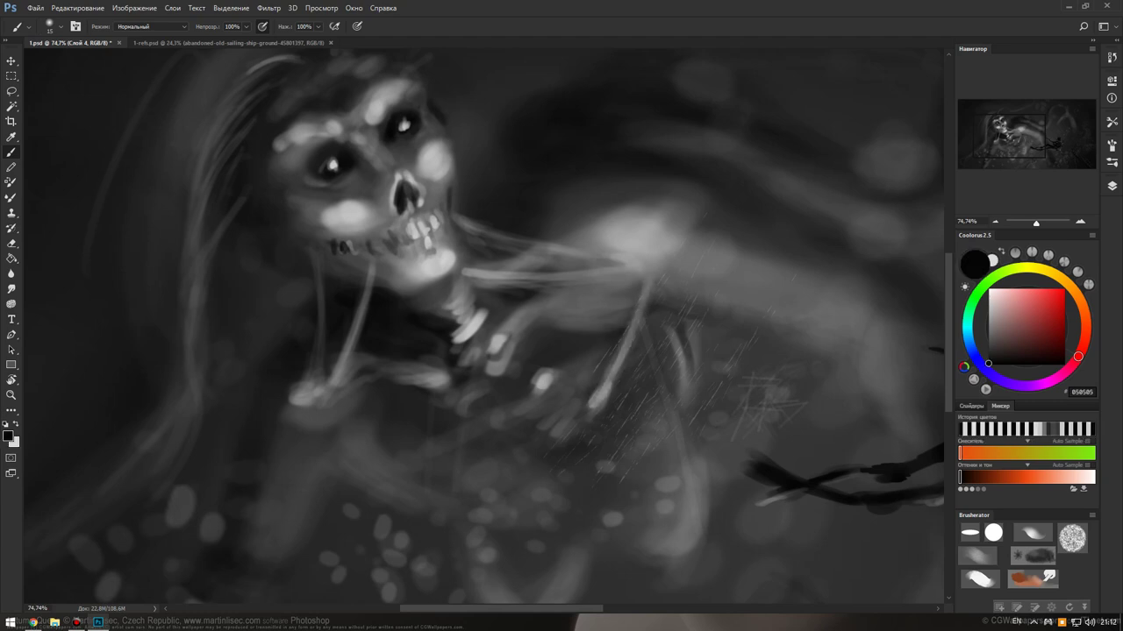
mouse_move(602, 326)
left_mouse_down()
mouse_move(556, 332)
mouse_move(535, 320)
left_mouse_up()
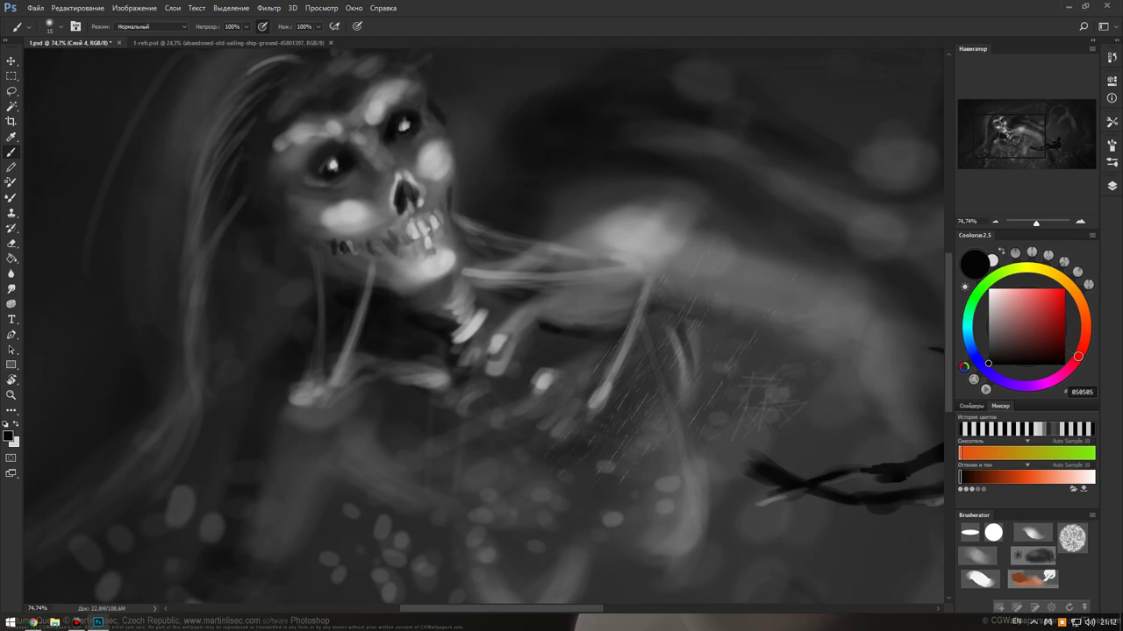
Touch up the neck vertebrae with dark accents, light touches and Alt-sampled grey strokes.
mouse_move(454, 312)
left_mouse_down()
mouse_move(409, 302)
mouse_move(430, 293)
mouse_move(454, 321)
mouse_move(447, 295)
left_mouse_up()
key("x")
mouse_move(456, 290)
left_mouse_down()
mouse_move(468, 331)
mouse_move(450, 342)
mouse_move(482, 360)
left_mouse_up()
key("x")
left_click(474, 326, "alt")
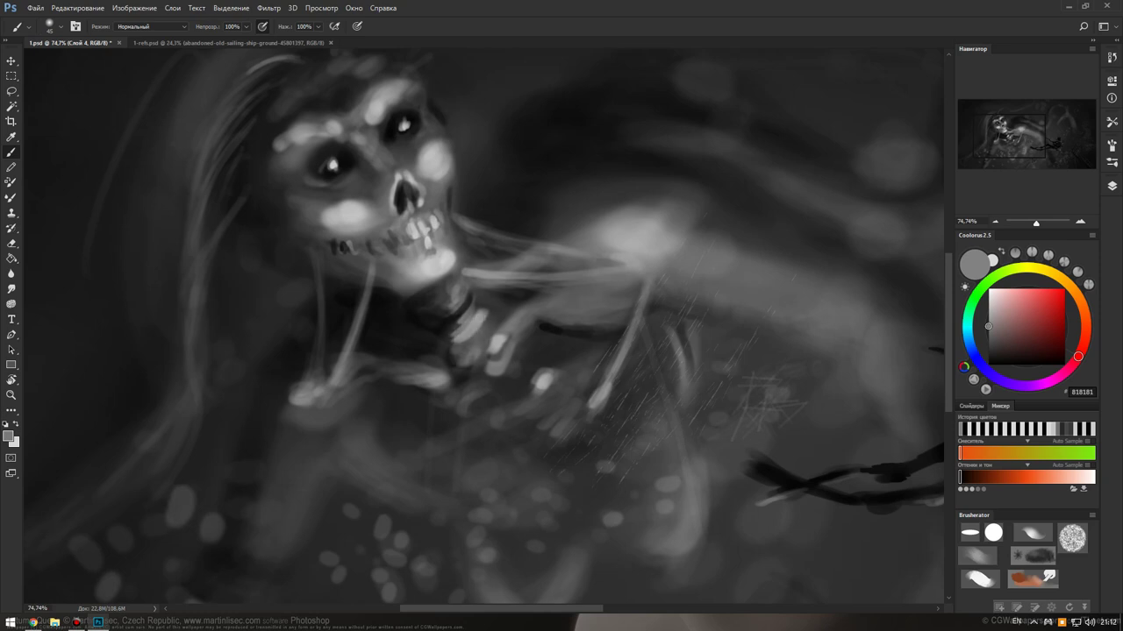
left_click_drag(487, 321, 471, 346)
left_click_drag(412, 309, 432, 335)
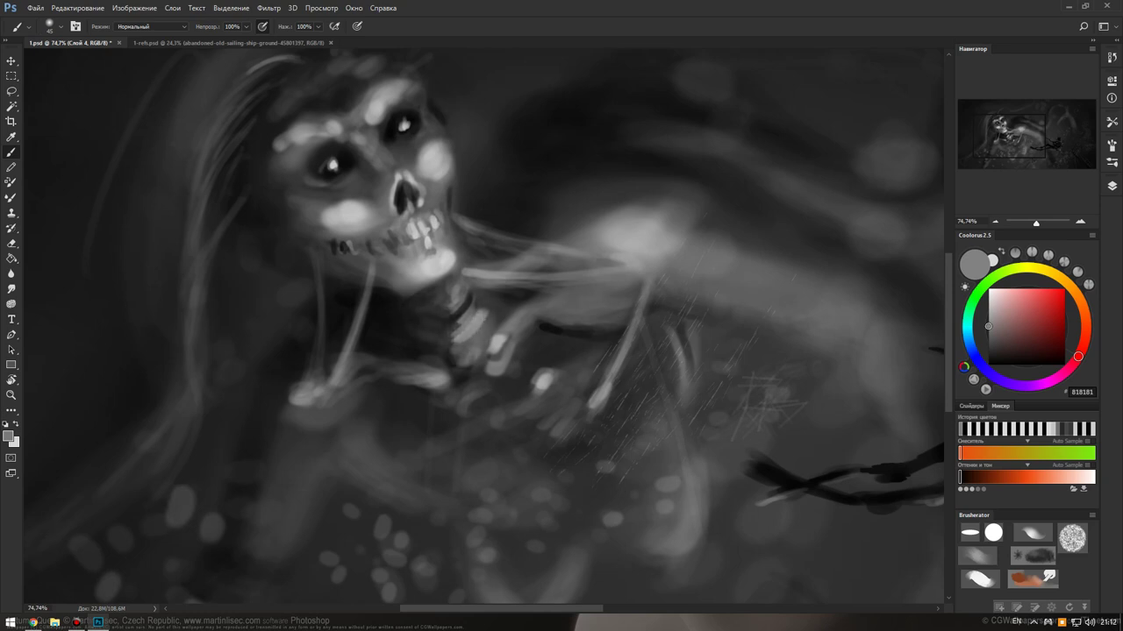
left_click(377, 291, "alt")
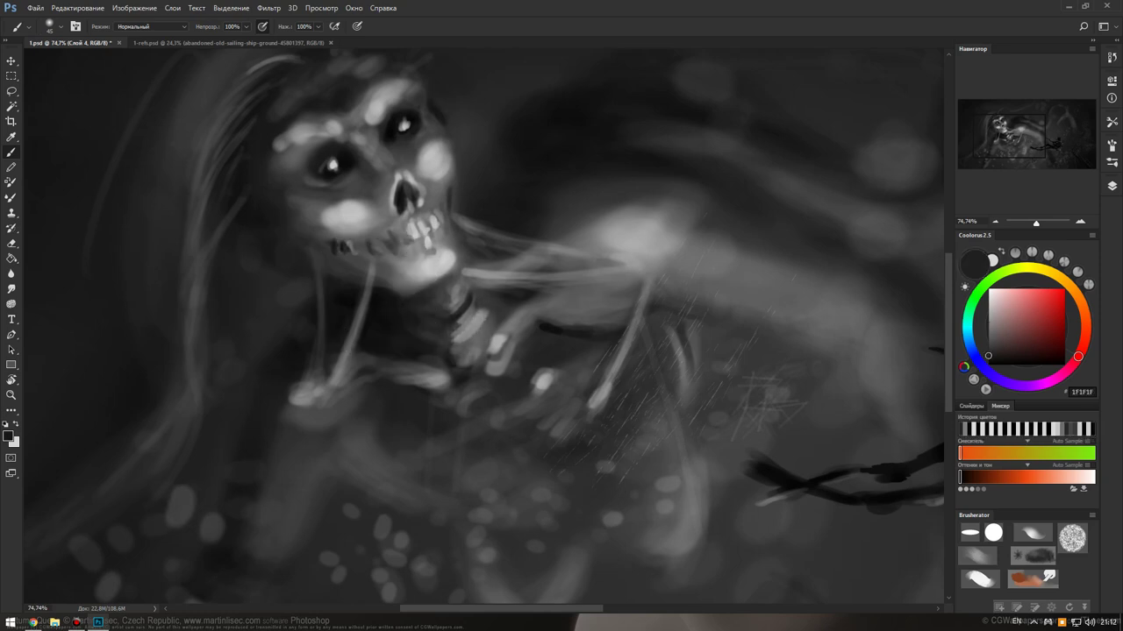
Check the whole image, zoom back in, and paint faint light-grey strands curving left of the skull.
scroll(483, 326, "down", 6)
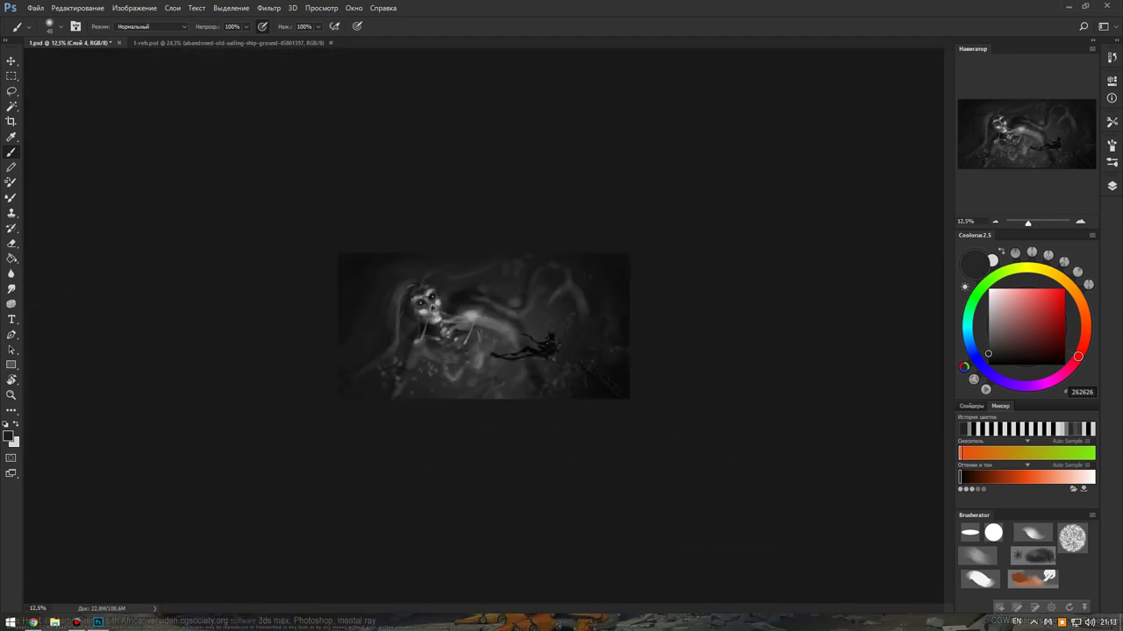
scroll(483, 326, "up", 2)
scroll(484, 326, "up", 3)
scroll(483, 327, "up", 1)
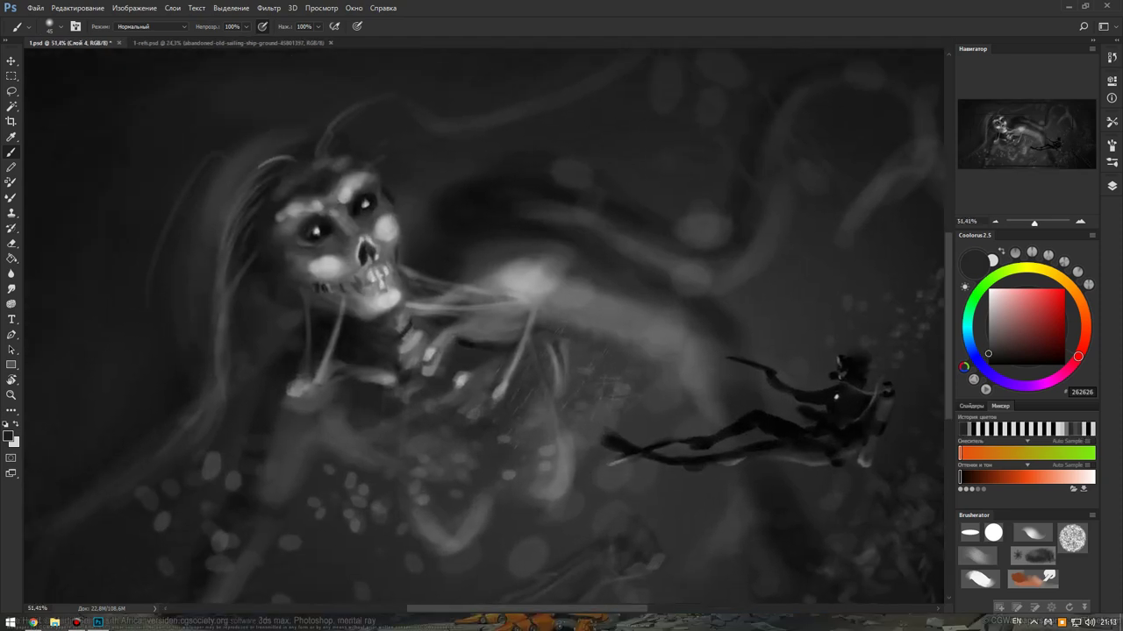
scroll(483, 326, "up", 1)
scroll(483, 326, "up", 2)
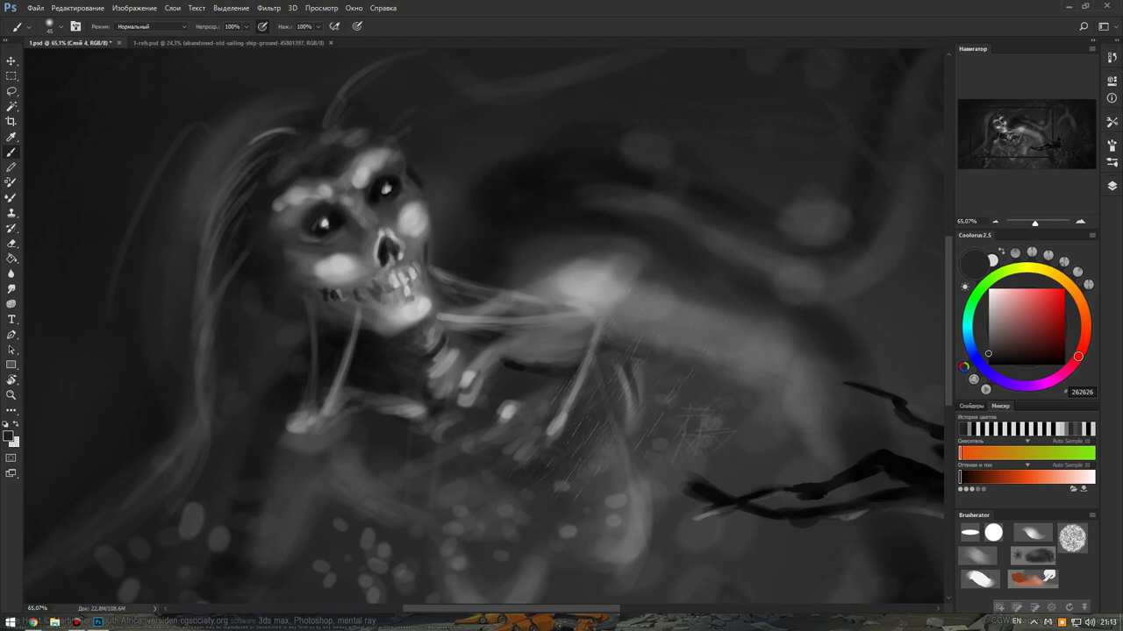
key("x")
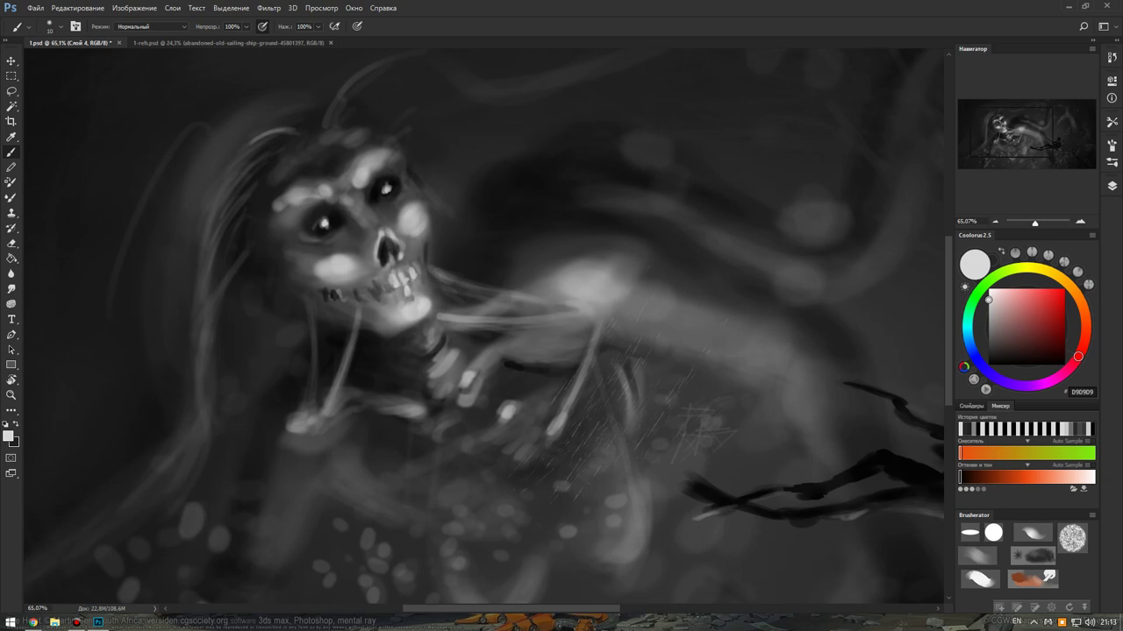
left_click_drag(235, 316, 222, 328)
left_click_drag(265, 266, 229, 344)
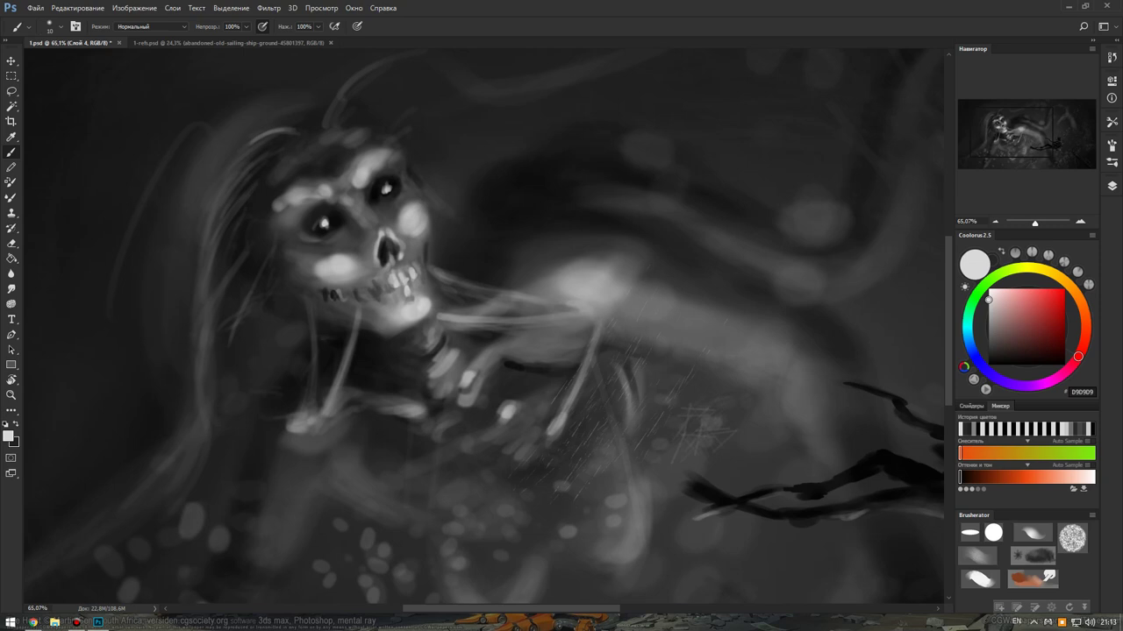
Enlarge the brush to 20 and paint light grey hair strands flowing left of the skull.
key("bracketright")
key("bracketright")
mouse_move(263, 404)
left_mouse_down()
mouse_move(230, 320)
mouse_move(276, 329)
mouse_move(250, 282)
left_mouse_up()
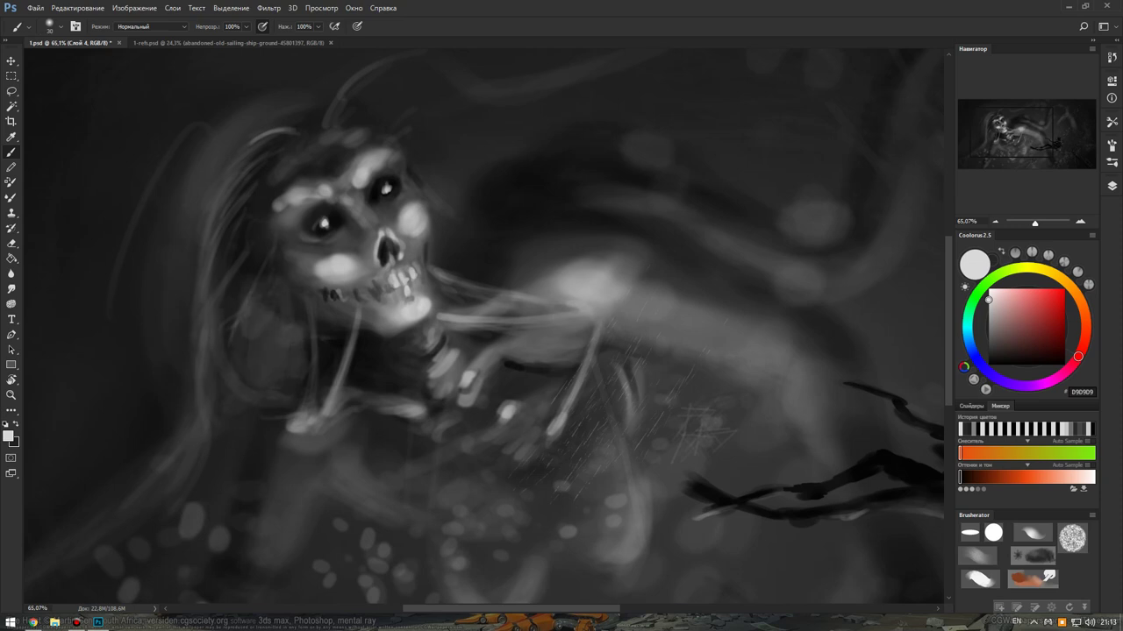
mouse_move(292, 353)
left_mouse_down()
mouse_move(303, 304)
mouse_move(235, 391)
left_mouse_up()
left_click_drag(297, 351, 279, 400)
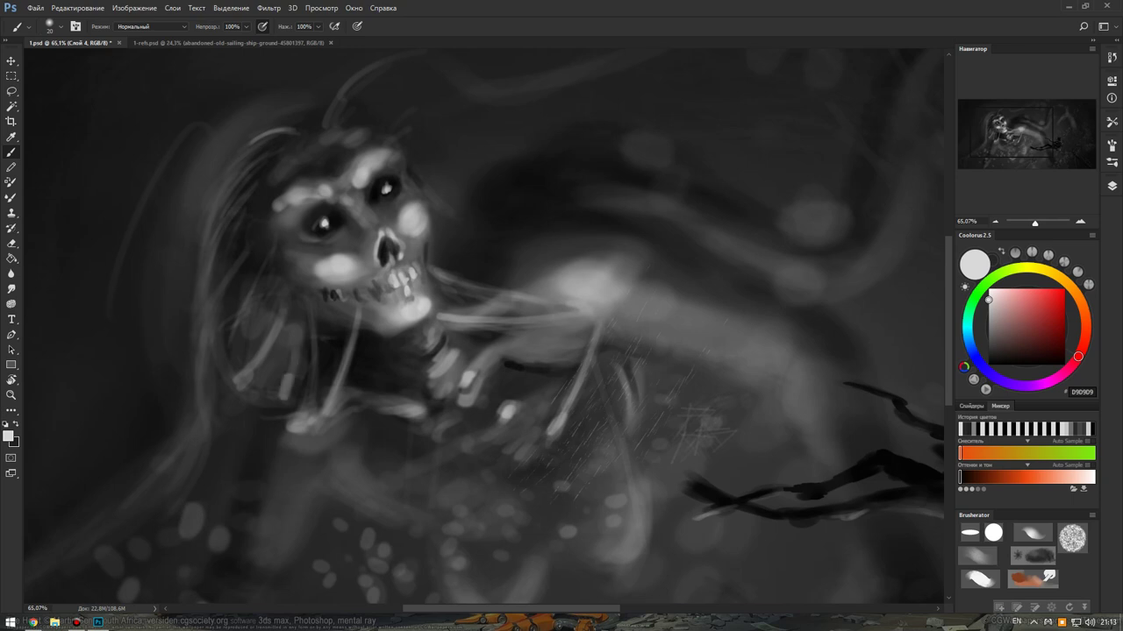
left_click_drag(202, 202, 141, 216)
mouse_move(258, 198)
left_mouse_down()
mouse_move(164, 168)
mouse_move(133, 172)
left_mouse_up()
Add more faint strands to the left hair and fit the whole painting in the window.
mouse_move(248, 174)
left_mouse_down()
mouse_move(128, 194)
mouse_move(141, 281)
mouse_move(123, 300)
mouse_move(160, 342)
mouse_move(254, 379)
left_mouse_up()
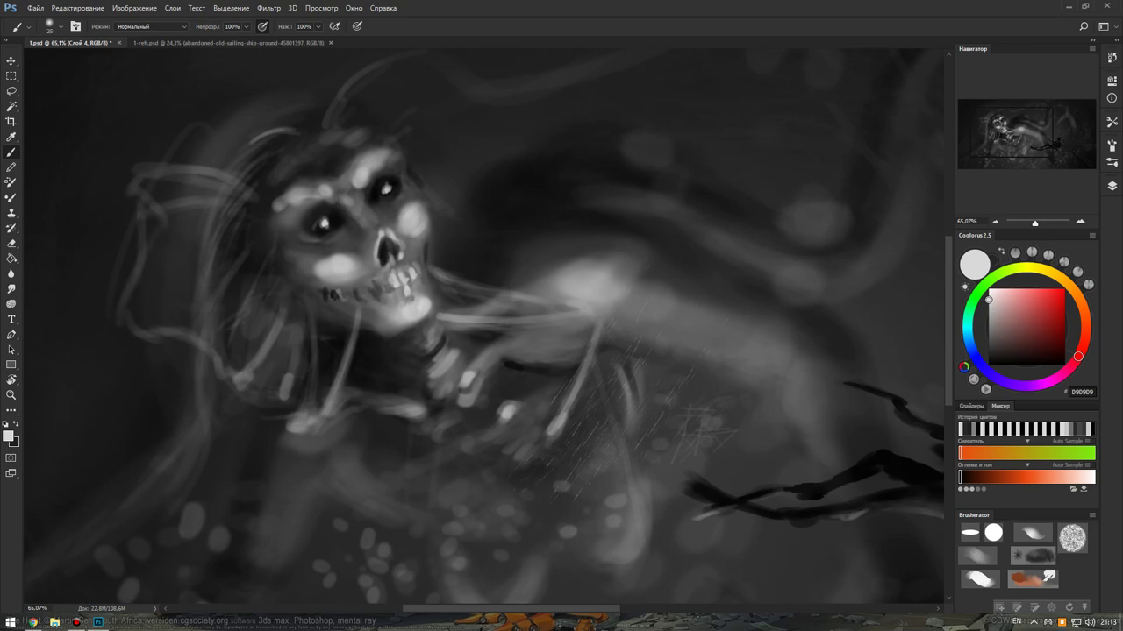
left_click_drag(147, 195, 219, 211)
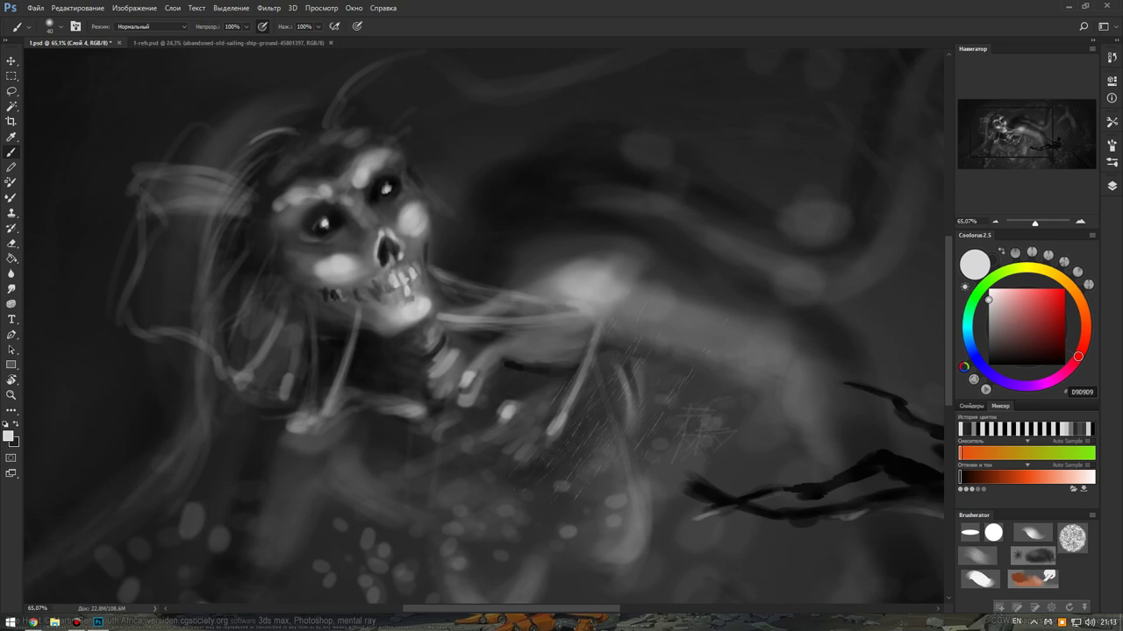
left_click_drag(144, 226, 228, 261)
left_click_drag(122, 250, 245, 333)
left_click_drag(184, 276, 252, 354)
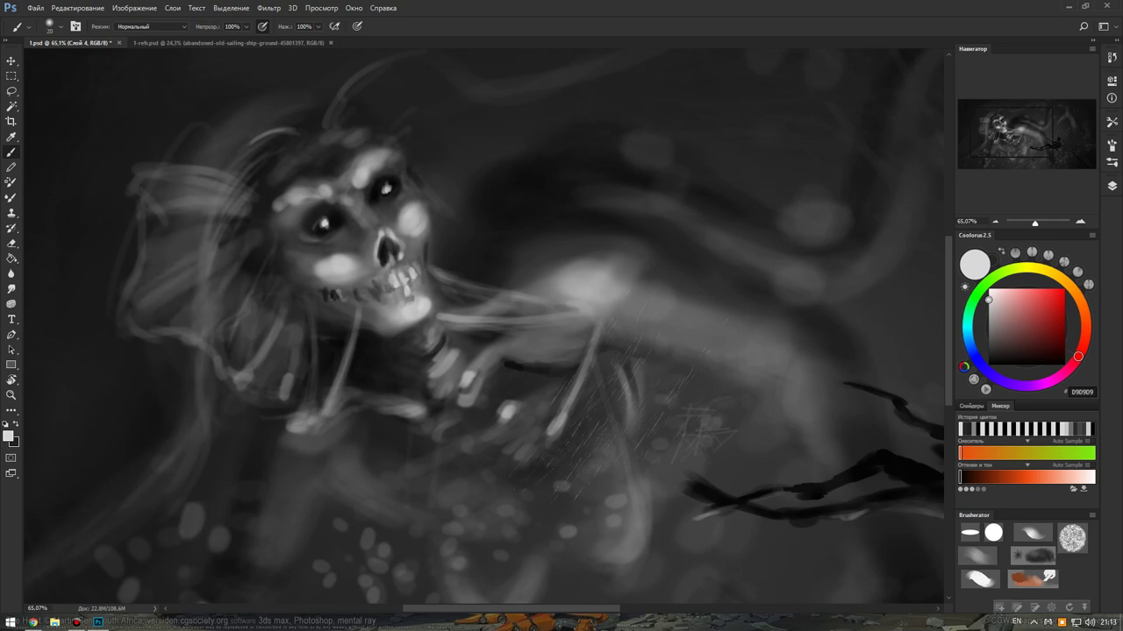
mouse_move(70, 43)
left_mouse_down()
mouse_move(84, 77)
mouse_move(70, 43)
left_mouse_up()
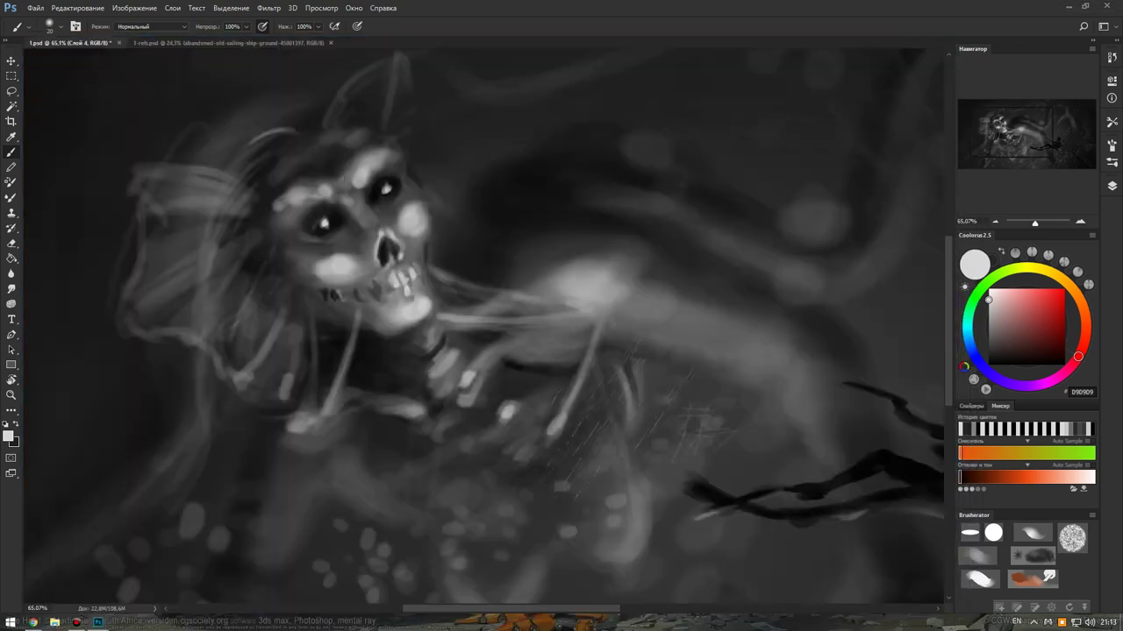
key("ctrl+0")
Zoom in and paint light hair strands above and curving down right of the skull.
scroll(377, 120, "up", 5)
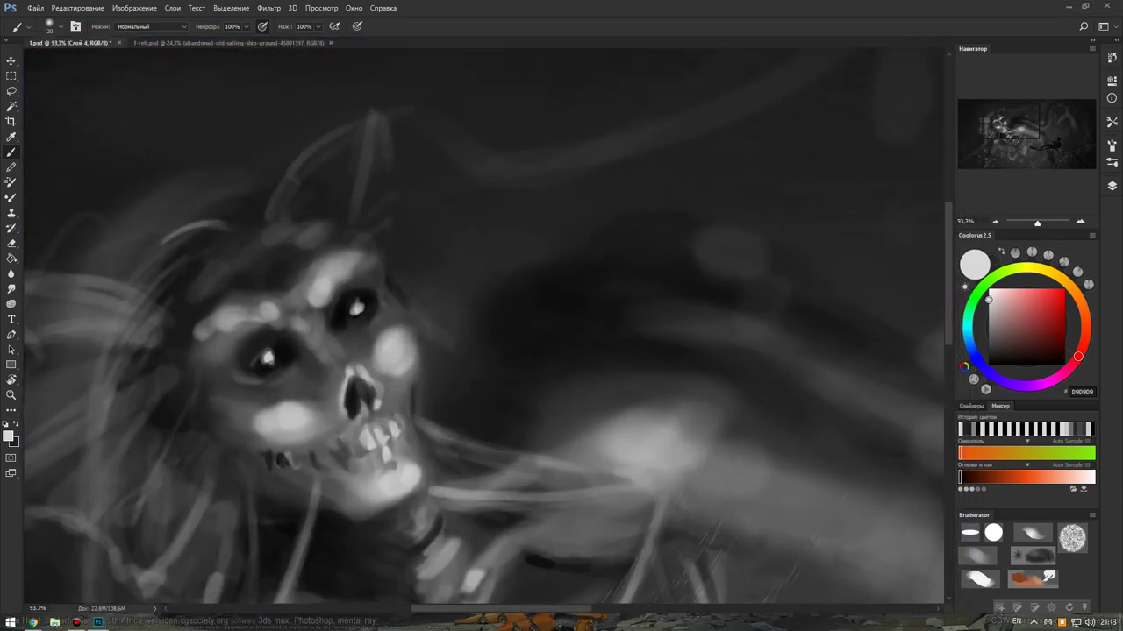
mouse_move(390, 122)
left_mouse_down()
mouse_move(410, 235)
mouse_move(426, 240)
left_mouse_up()
left_click_drag(430, 119, 442, 307)
mouse_move(467, 172)
left_mouse_down()
mouse_move(491, 277)
mouse_move(474, 318)
left_mouse_up()
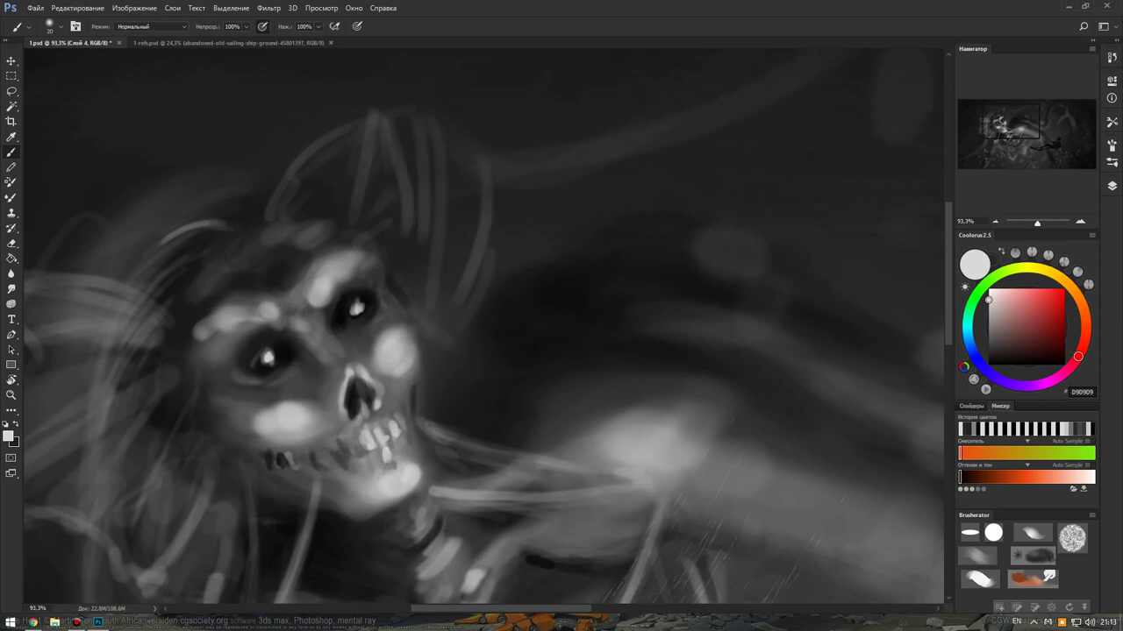
mouse_move(390, 118)
left_mouse_down()
mouse_move(469, 171)
mouse_move(461, 278)
left_mouse_up()
left_click_drag(466, 234, 431, 421)
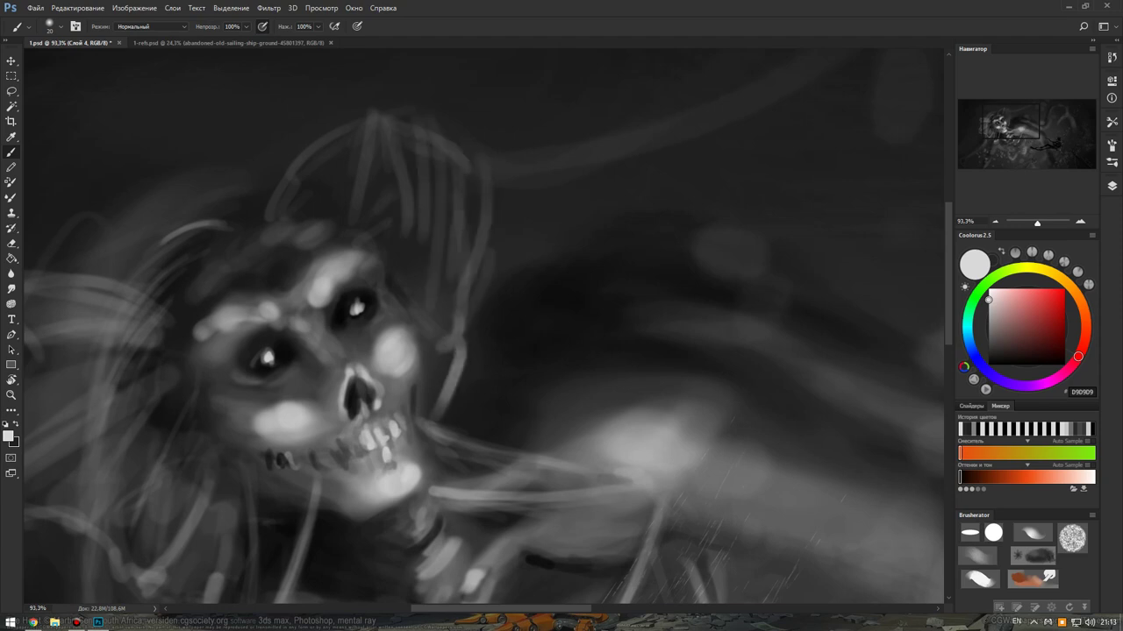
left_click_drag(456, 249, 440, 386)
Darken part of the right strand with a darker grey, then repaint the strand above in light grey.
key("x")
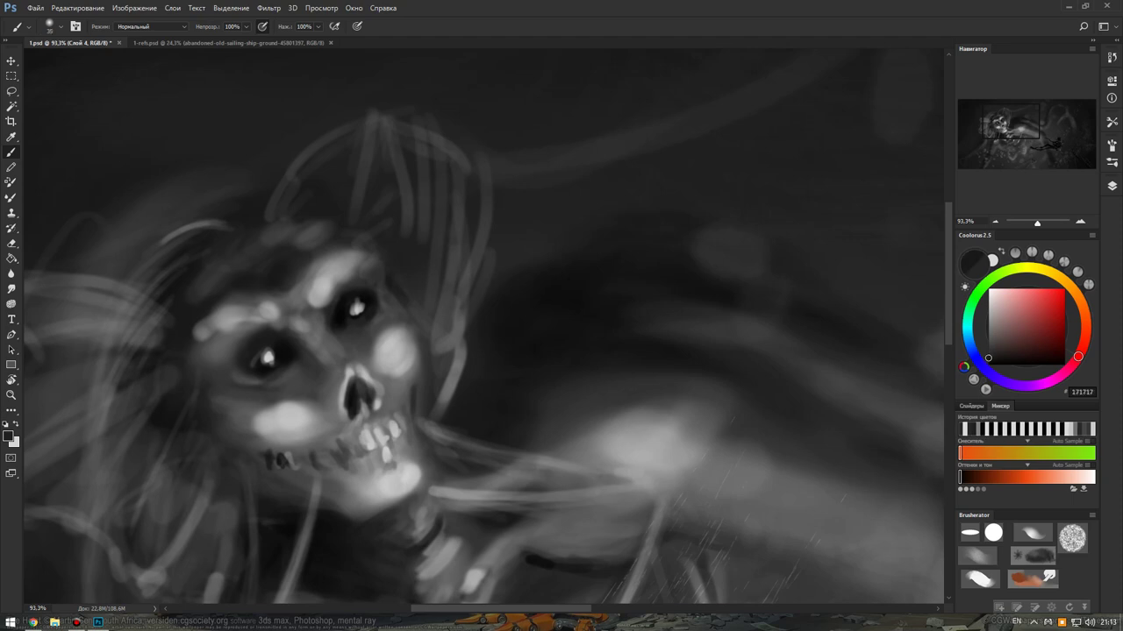
left_click_drag(987, 358, 987, 359)
left_click_drag(406, 183, 452, 377)
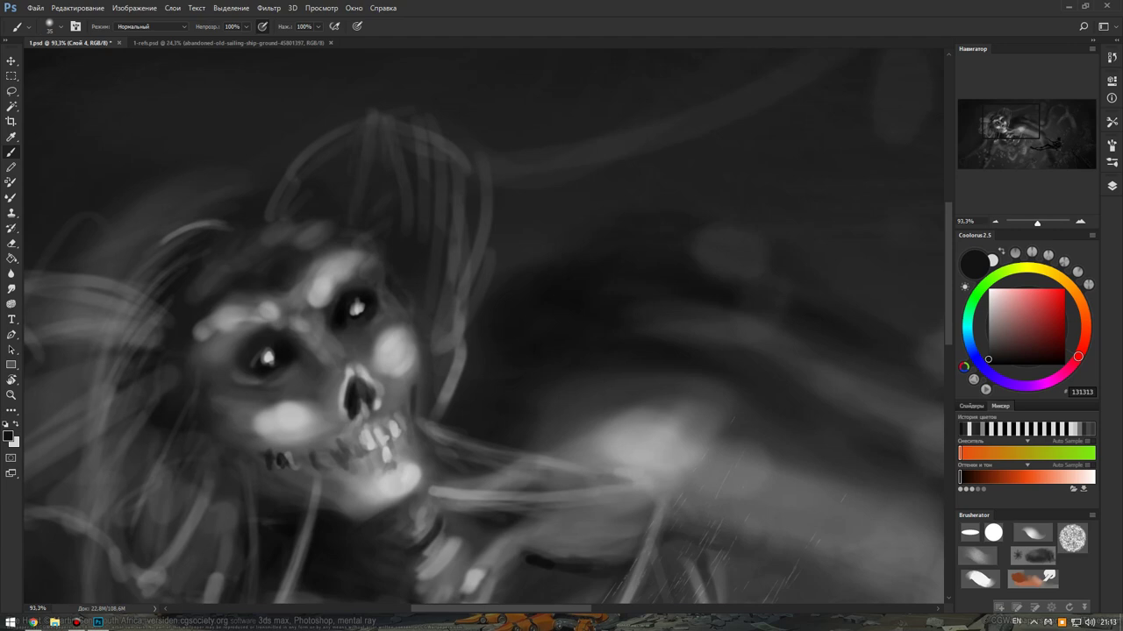
key("x")
mouse_move(368, 140)
left_mouse_down()
mouse_move(386, 110)
mouse_move(356, 215)
mouse_move(338, 224)
mouse_move(338, 213)
left_mouse_up()
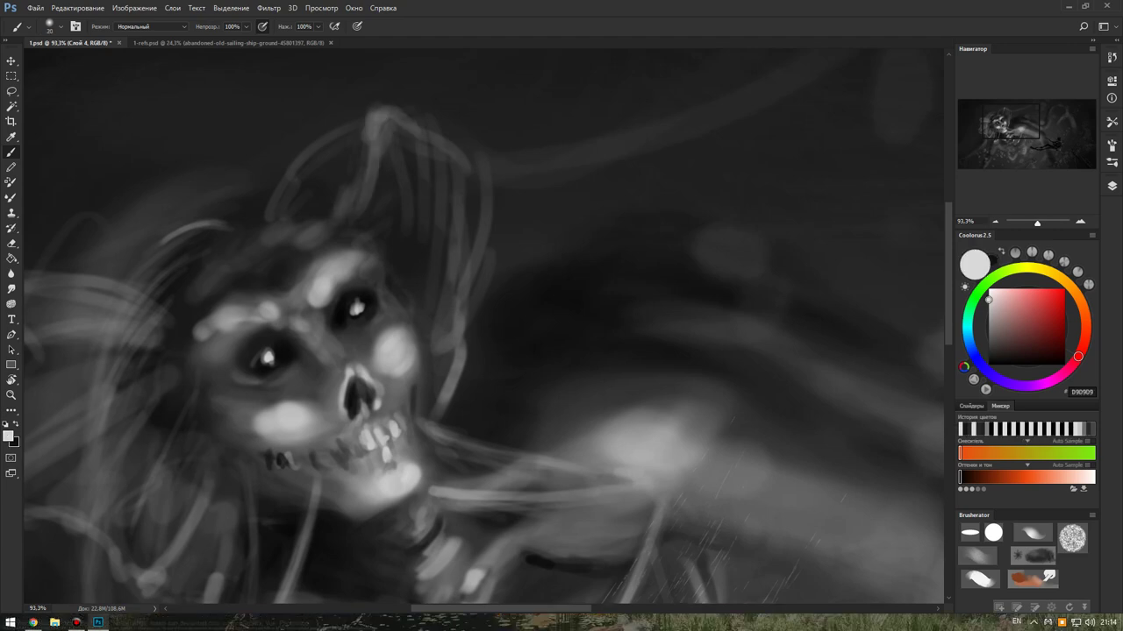
Paint thin light strands left of the hair and rising above the skull.
mouse_move(230, 139)
left_mouse_down()
mouse_move(279, 229)
mouse_move(247, 200)
mouse_move(273, 222)
left_mouse_up()
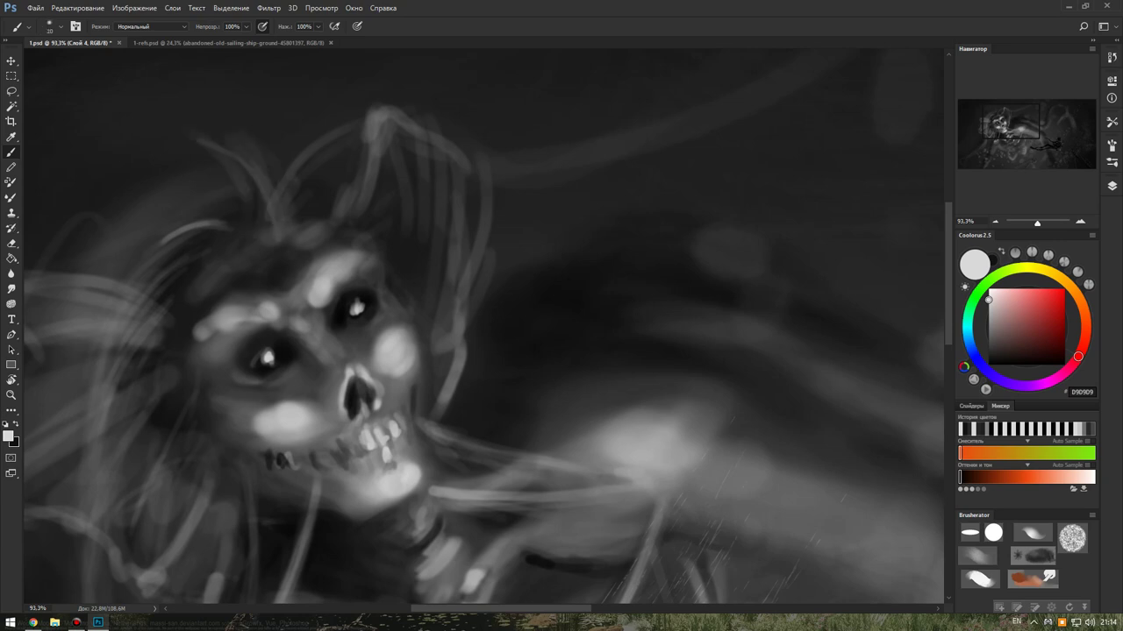
mouse_move(175, 131)
left_mouse_down()
mouse_move(281, 255)
mouse_move(247, 134)
left_mouse_up()
mouse_move(312, 219)
left_mouse_down()
mouse_move(274, 77)
mouse_move(319, 103)
left_mouse_up()
mouse_move(290, 252)
left_mouse_down()
mouse_move(308, 200)
mouse_move(245, 216)
left_mouse_up()
With a larger brush, alternate dark and light strokes to shape the top of the head.
key("x")
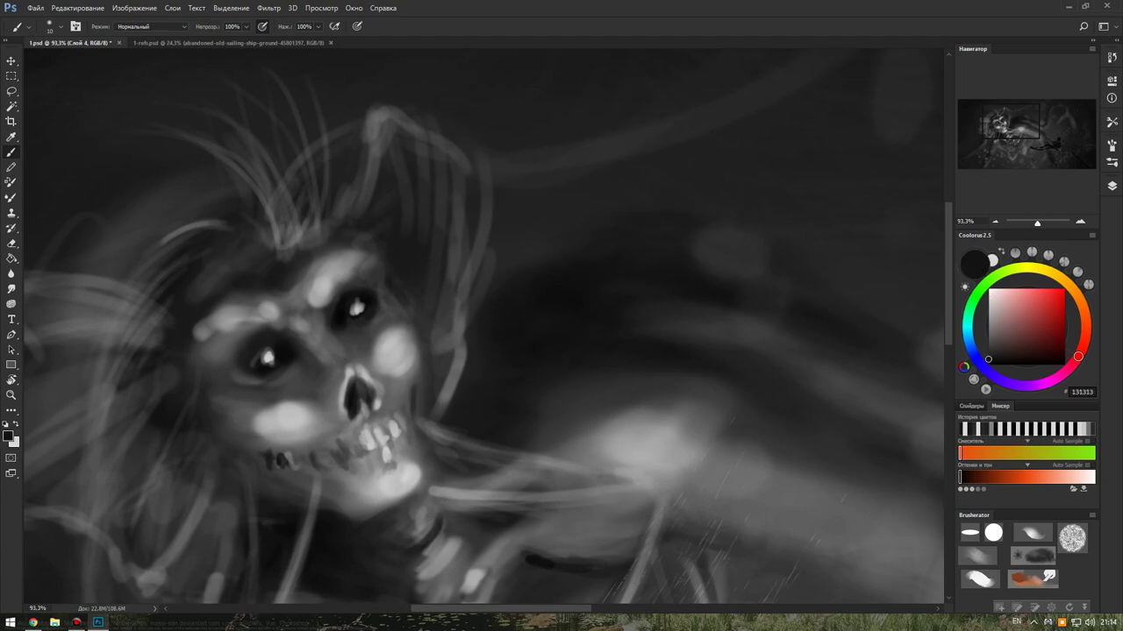
key("bracketright")
key("bracketright")
key("bracketright")
mouse_move(260, 248)
left_mouse_down()
mouse_move(297, 225)
mouse_move(249, 216)
mouse_move(321, 221)
mouse_move(298, 205)
mouse_move(333, 223)
left_mouse_up()
key("x")
left_click_drag(290, 259, 331, 207)
mouse_move(272, 256)
left_mouse_down()
mouse_move(330, 214)
mouse_move(210, 291)
left_mouse_up()
key("x")
mouse_move(314, 242)
left_mouse_down()
mouse_move(297, 255)
mouse_move(328, 220)
left_mouse_up()
Sample a mid grey to blend the hair atop the skull, then add fine light strands.
left_click(280, 272, "alt")
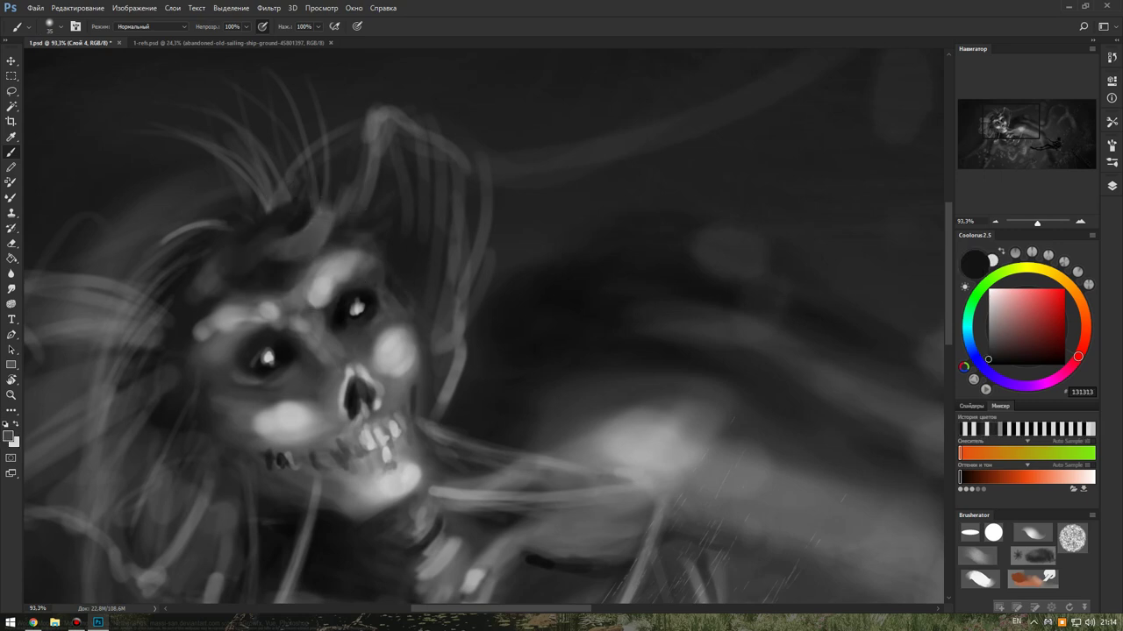
left_click_drag(298, 263, 212, 301)
left_click_drag(309, 220, 250, 242)
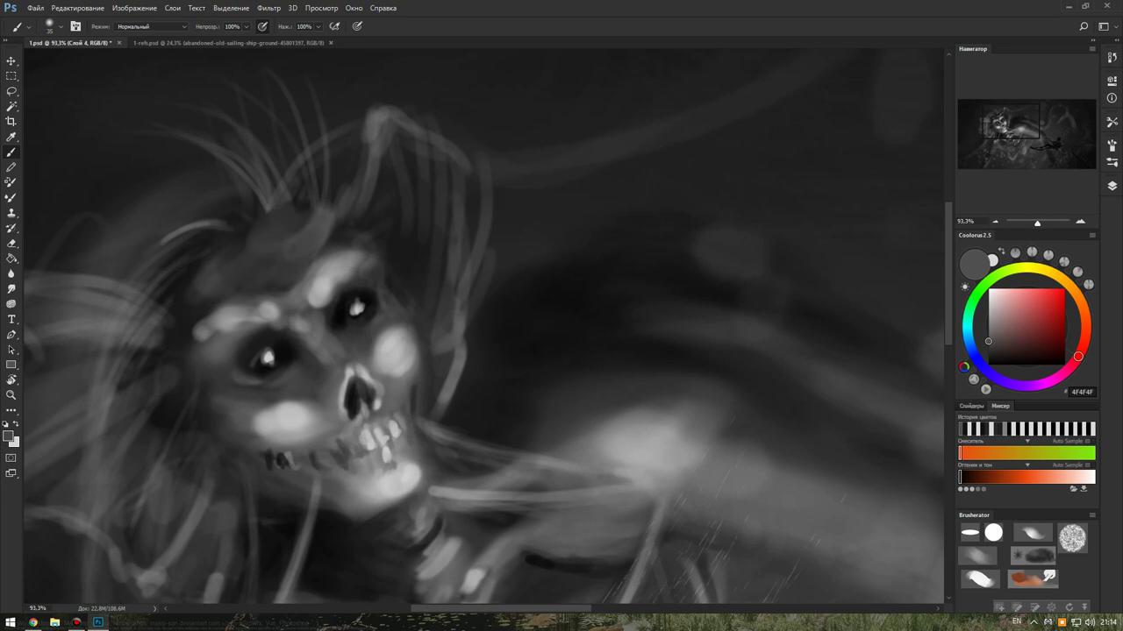
key("x")
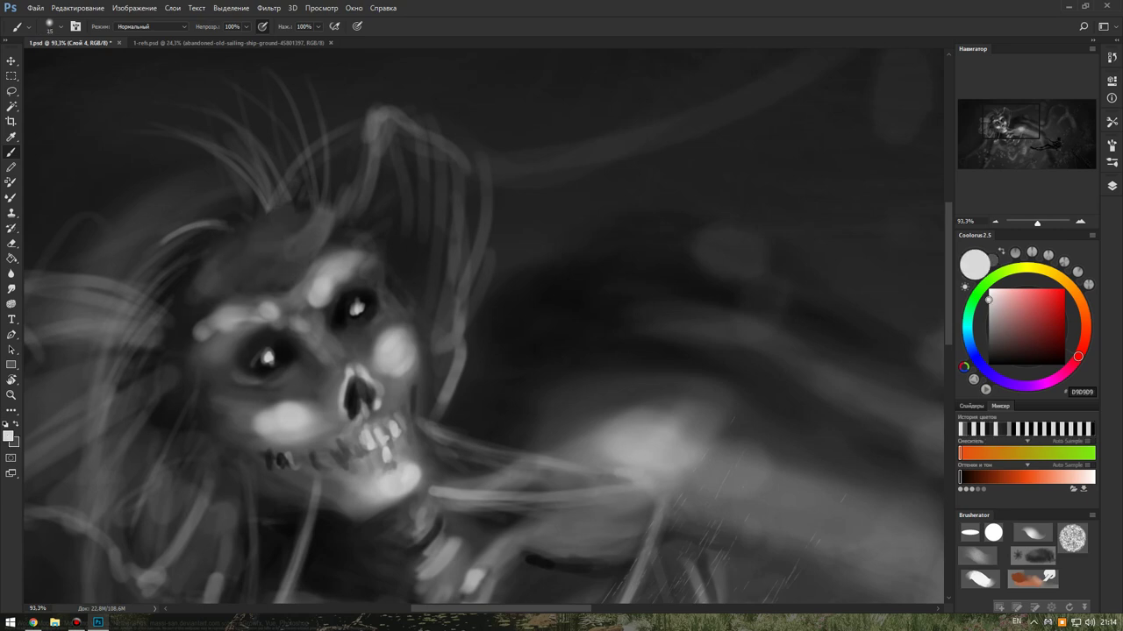
key("bracketleft")
key("bracketleft")
key("bracketleft")
mouse_move(250, 239)
left_mouse_down()
mouse_move(227, 203)
mouse_move(247, 179)
left_mouse_up()
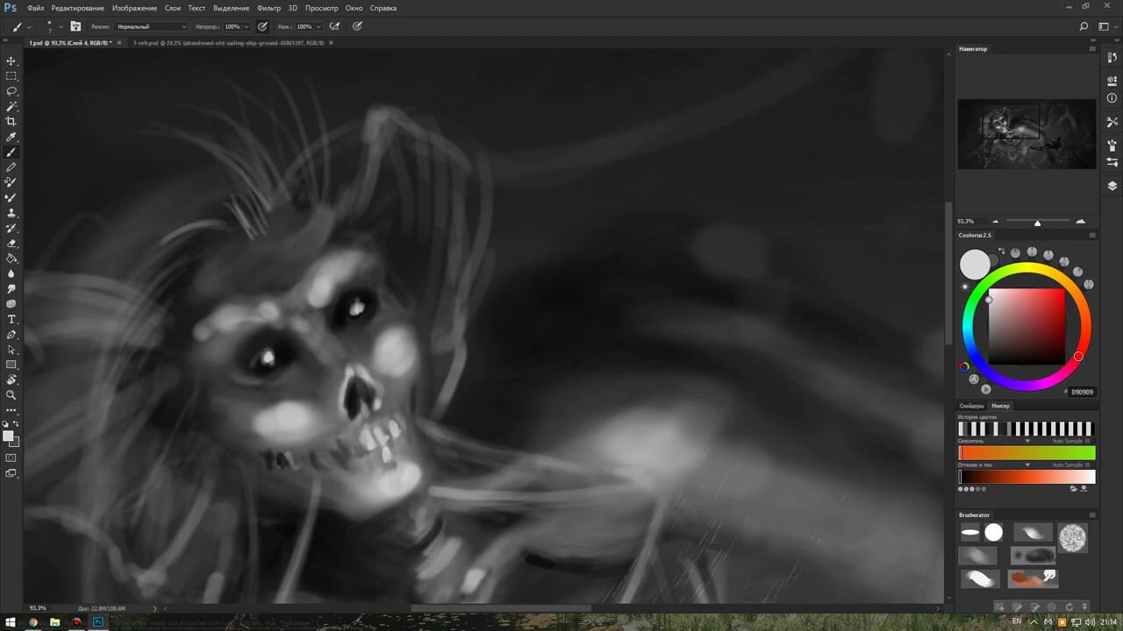
Paint soft light glow strokes below the skeleton.
scroll(327, 316, "down", 5)
scroll(579, 281, "down", 3)
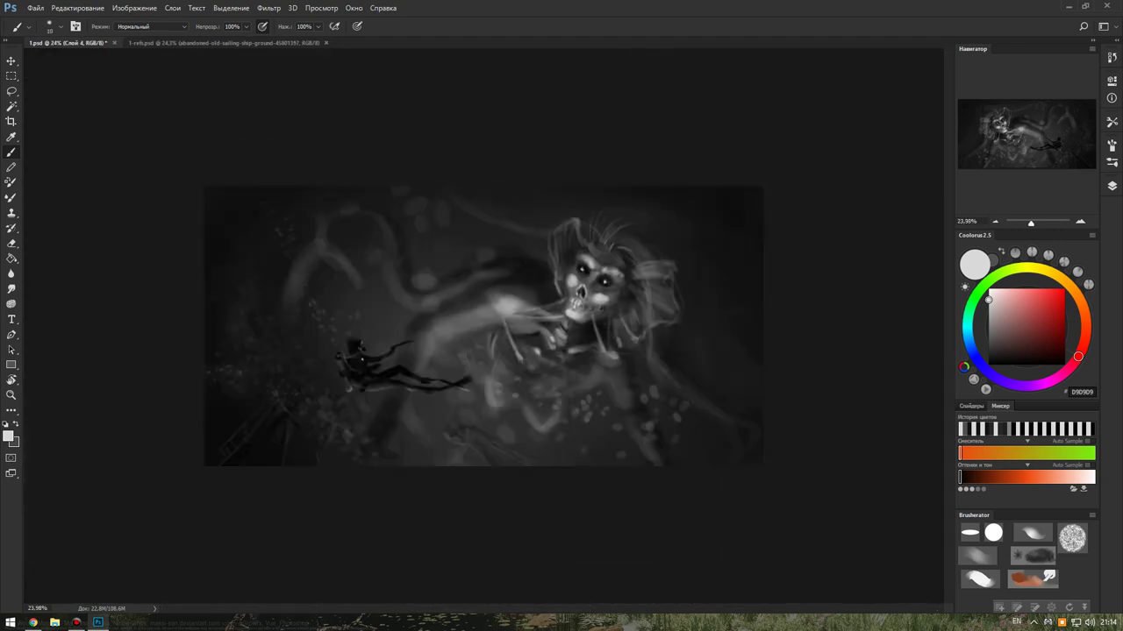
scroll(574, 370, "up", 1)
scroll(483, 325, "down", 3)
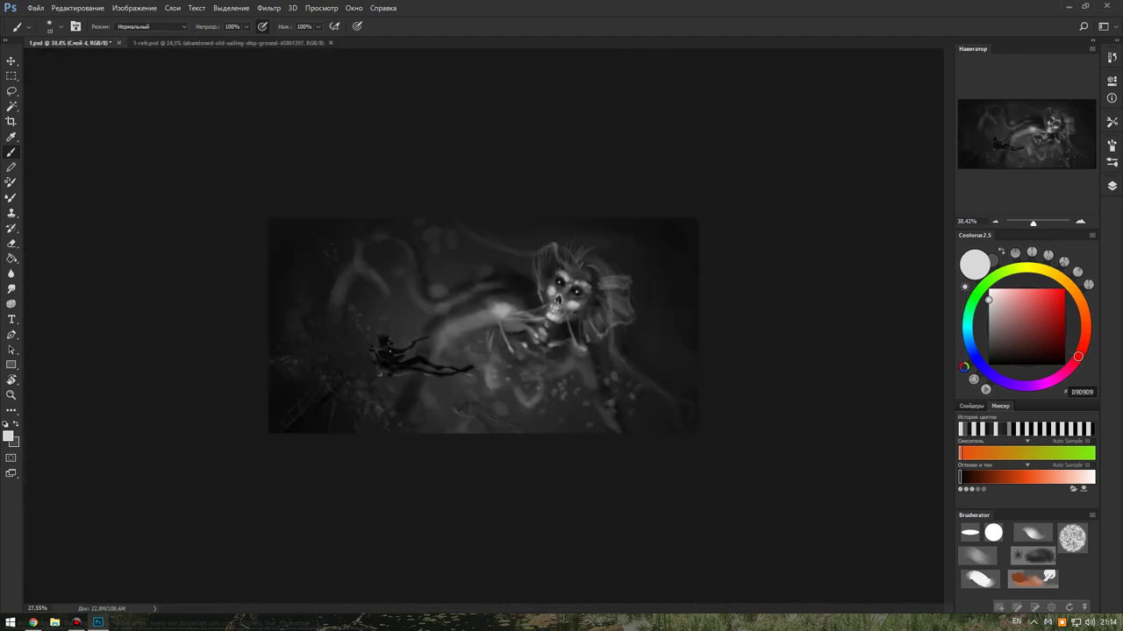
scroll(483, 325, "down", 2)
scroll(484, 325, "up", 1)
scroll(483, 326, "up", 4)
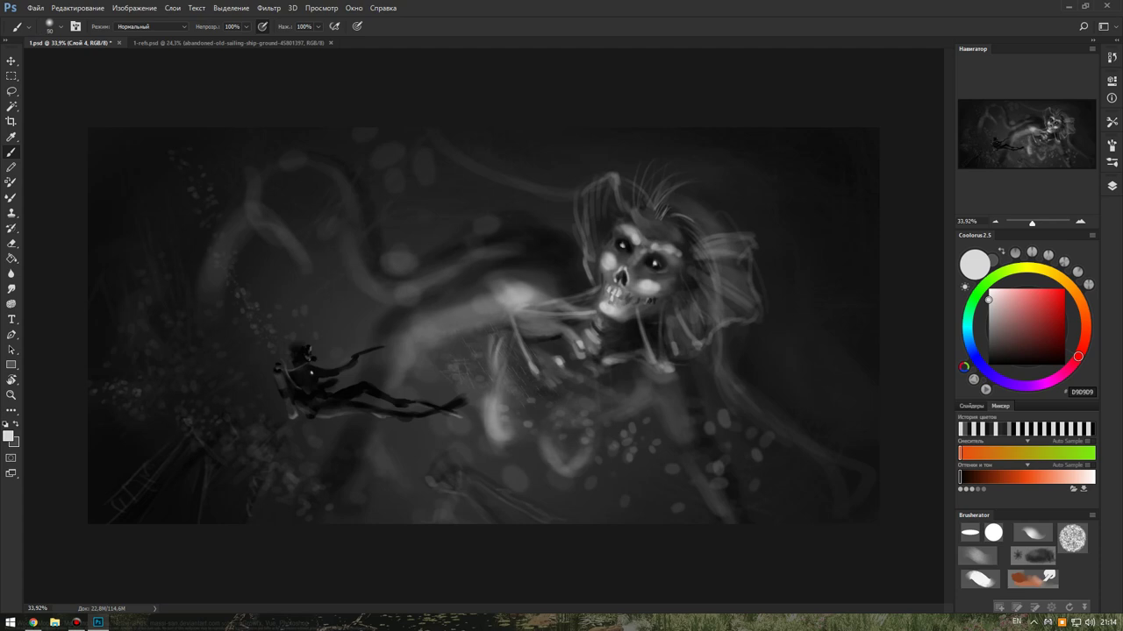
left_click_drag(551, 460, 575, 438)
left_click_drag(674, 402, 689, 443)
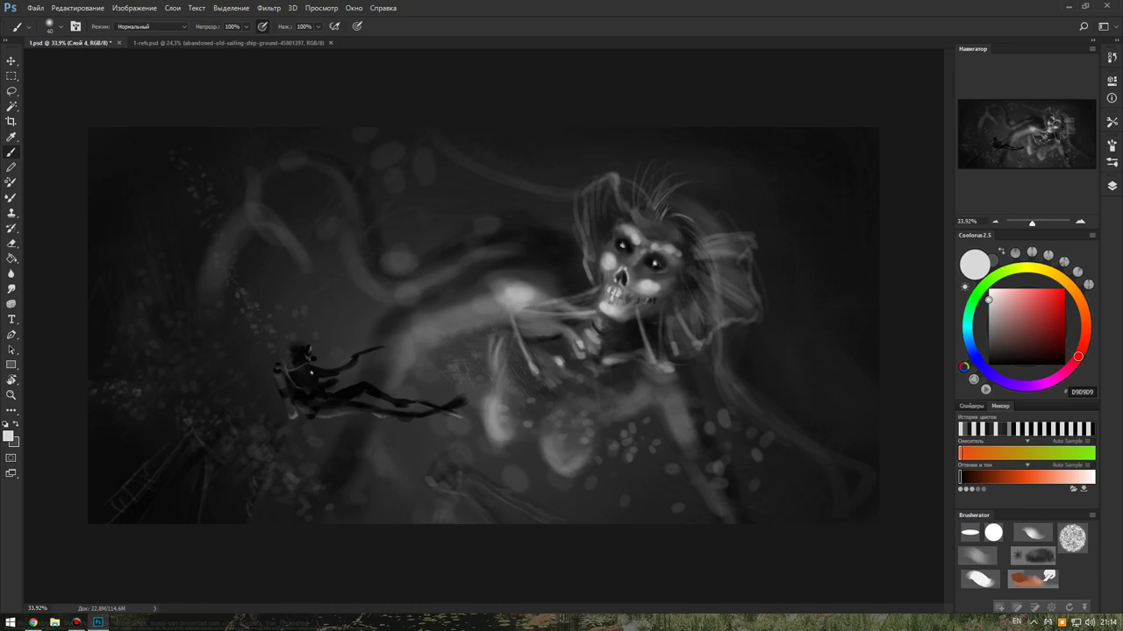
Enlarge the brush, choose a near-black grey and add a small dark stroke on the skeleton.
key("bracketright")
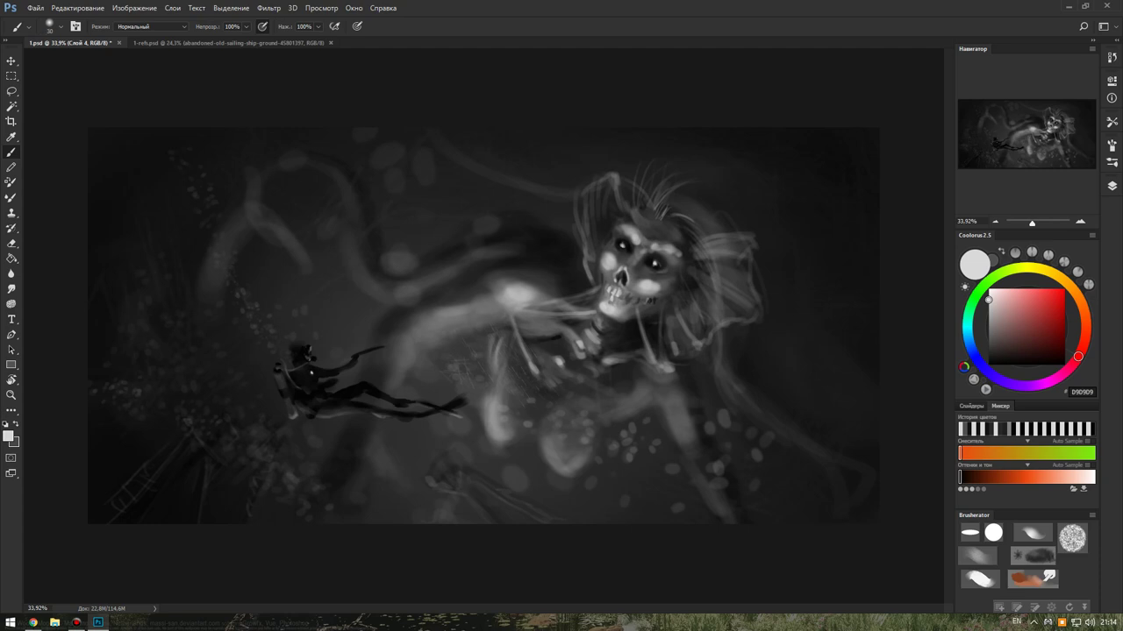
key("bracketright")
left_click(456, 325, "alt")
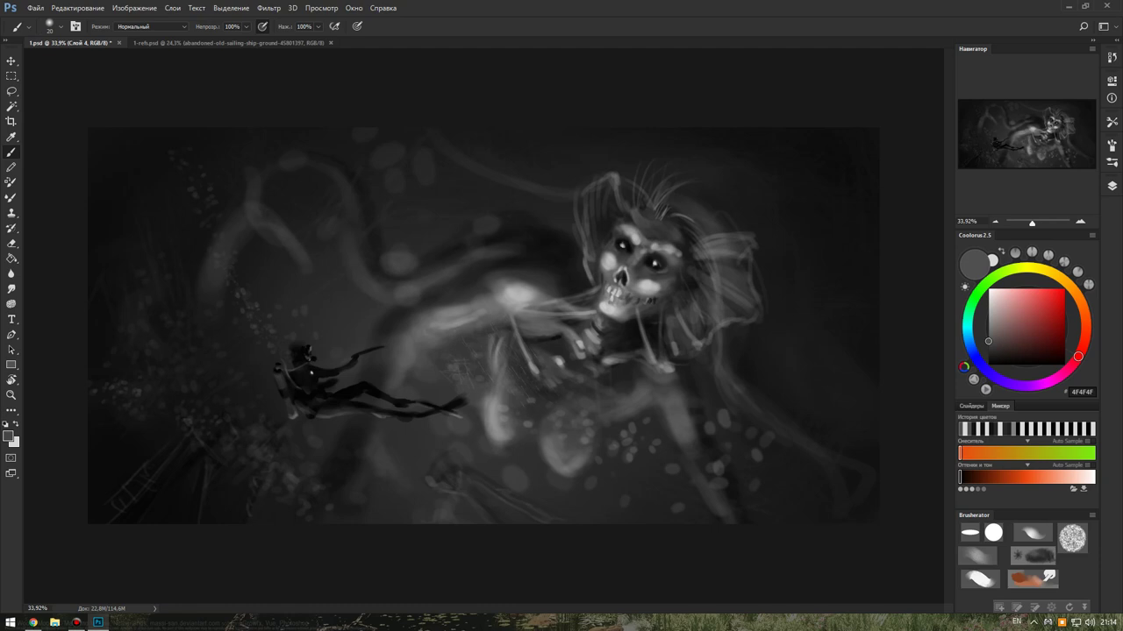
left_click_drag(988, 341, 987, 358)
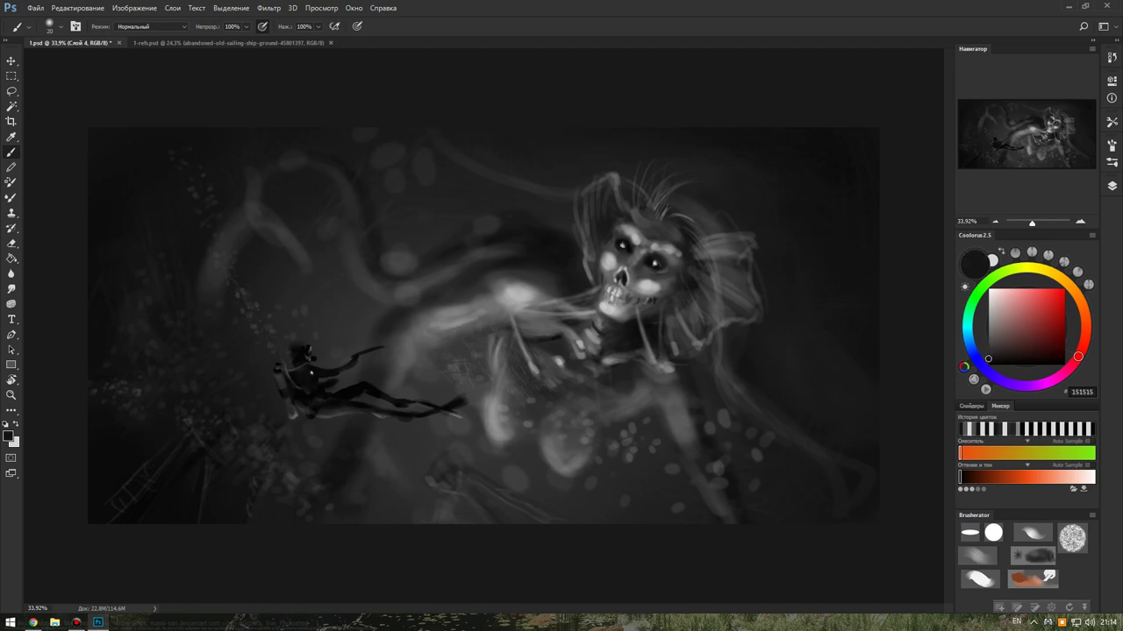
left_click_drag(543, 348, 540, 355)
Swap between dark and light colours, enlarge the brush and pick mid grey 505050.
key("x")
key("x")
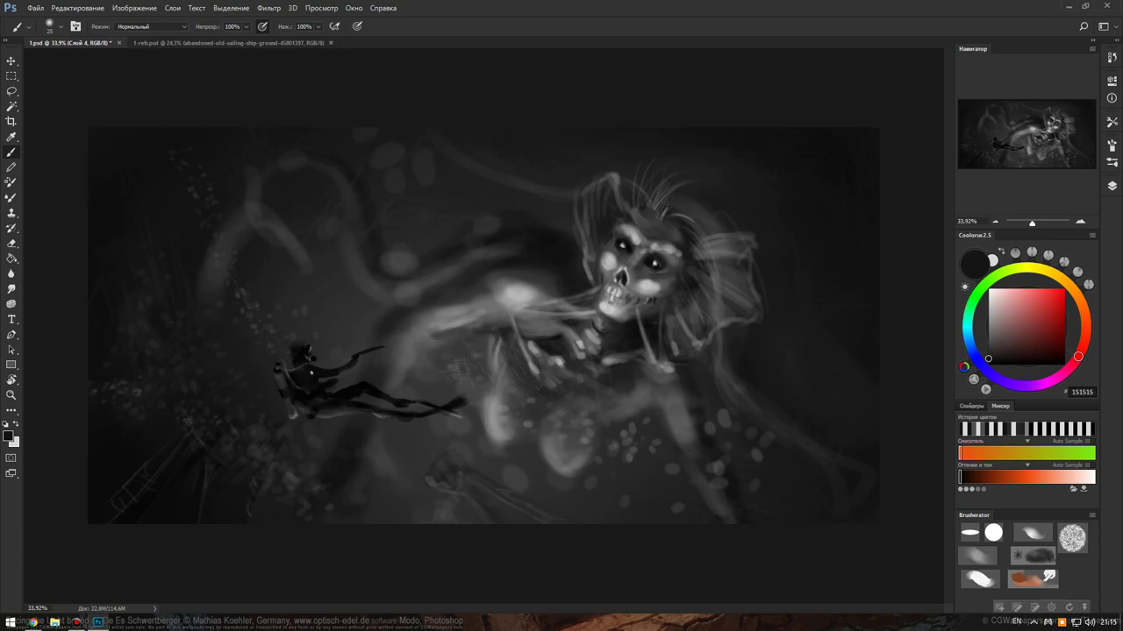
key("x")
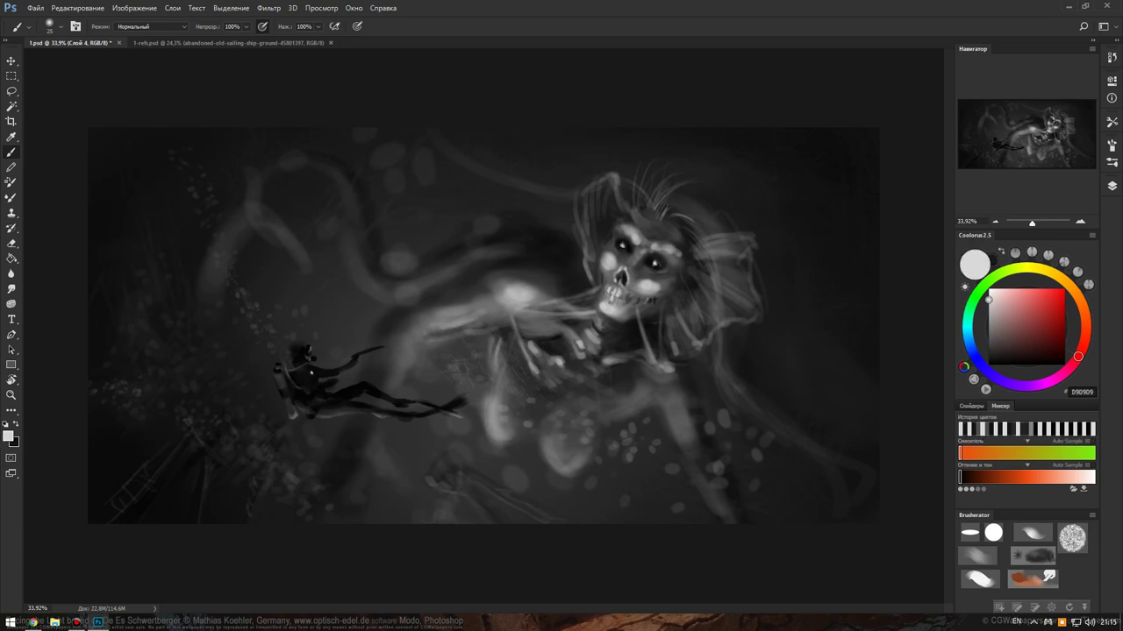
key("x")
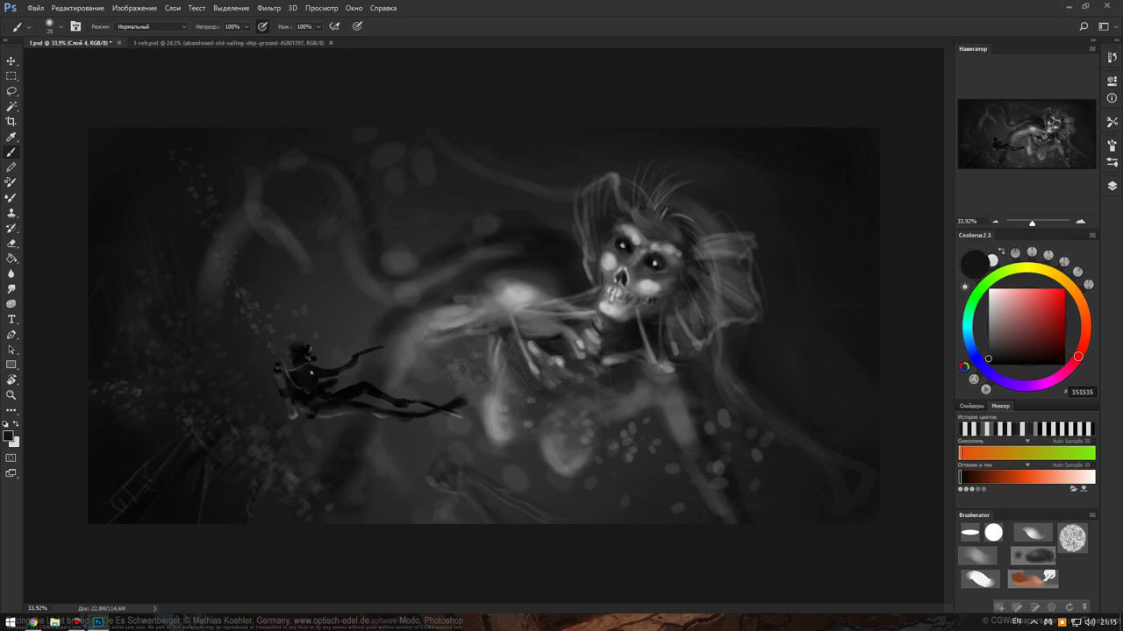
key("x")
key("bracketright")
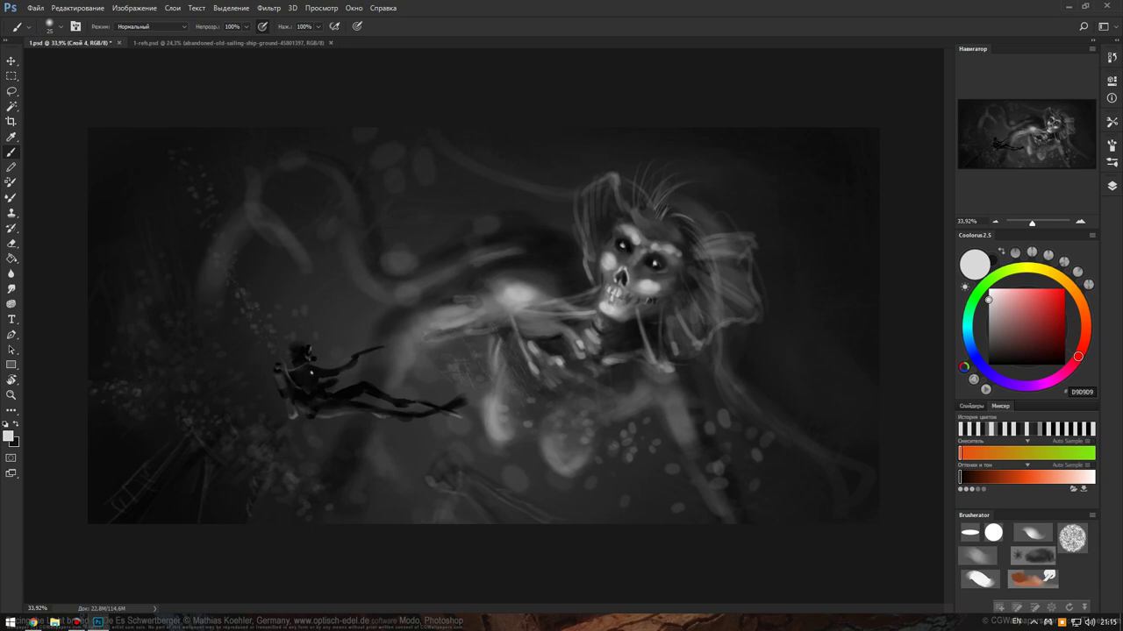
left_click(988, 337)
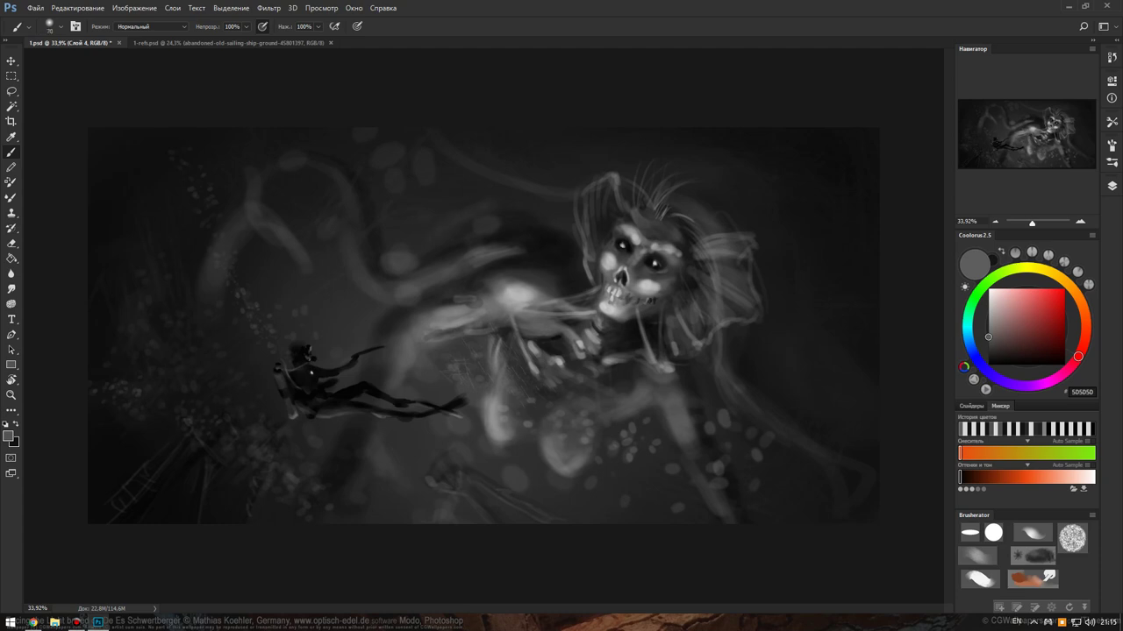
Toggle Слой 5's visibility in the Layers list to compare, then enlarge the brush.
left_click(1112, 186)
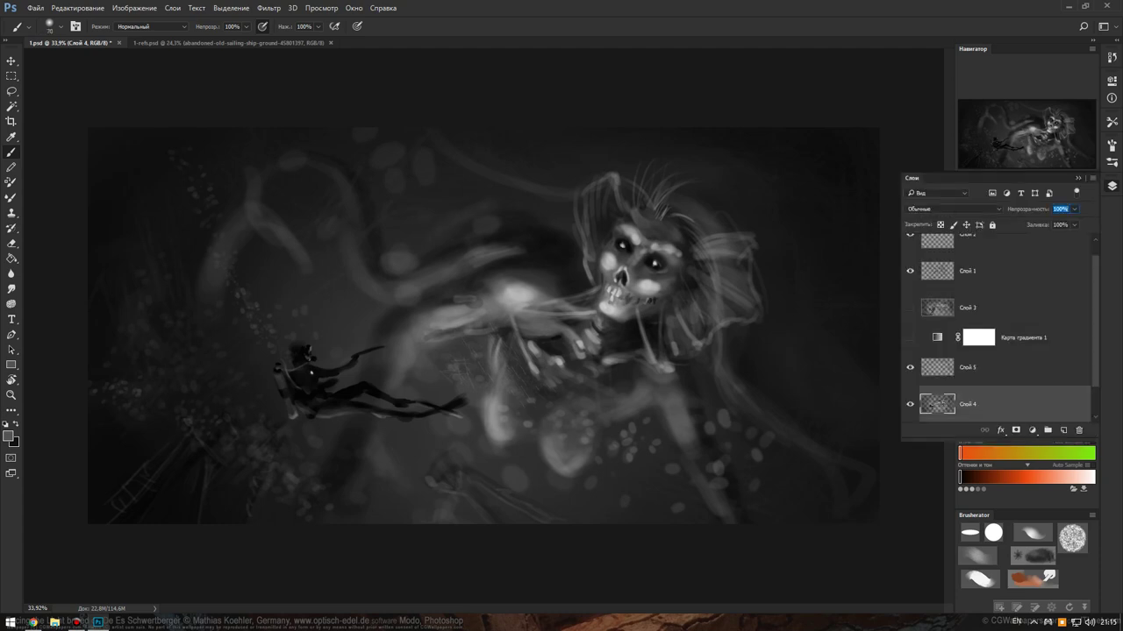
scroll(1000, 324, "down", 1)
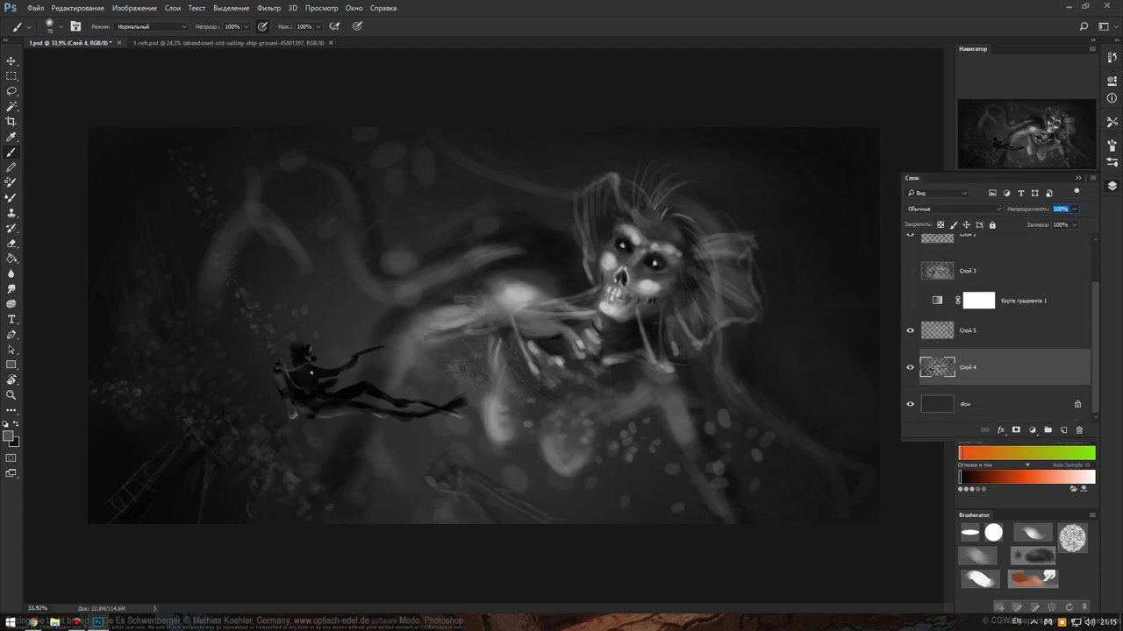
left_click(910, 331)
left_click(1111, 186)
key("bracketright")
key("bracketright")
key("bracketright")
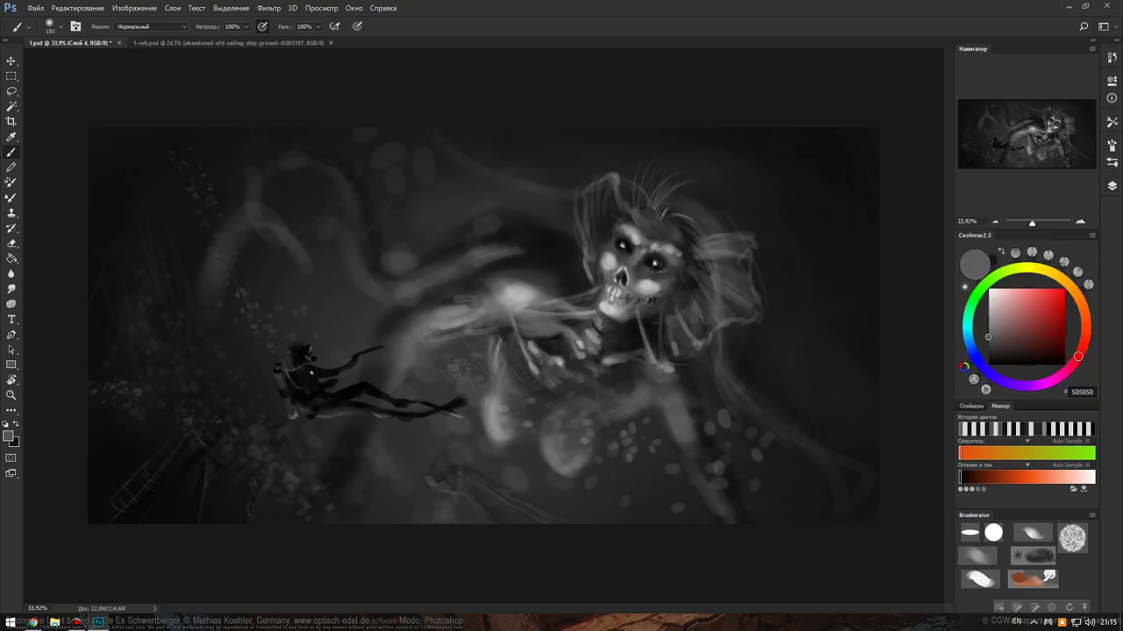
Reduce Слой 1's opacity by entering 870, then reselect Слой 4 for painting.
left_click(1111, 186)
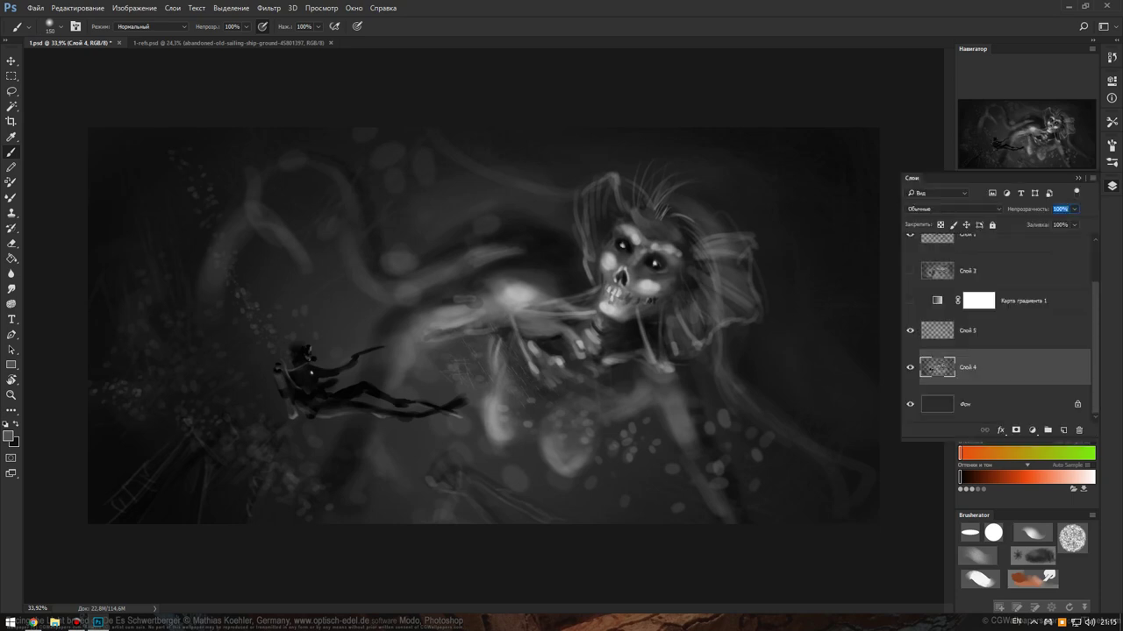
scroll(1000, 334, "up", 2)
left_click(967, 289)
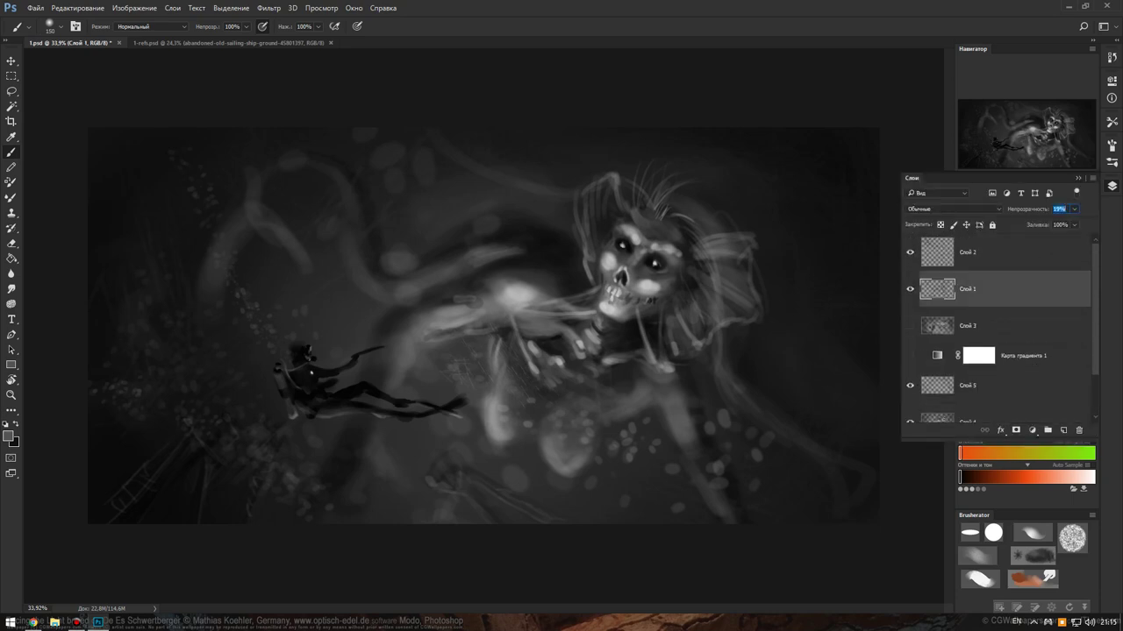
type("87")
type("0")
key("Return")
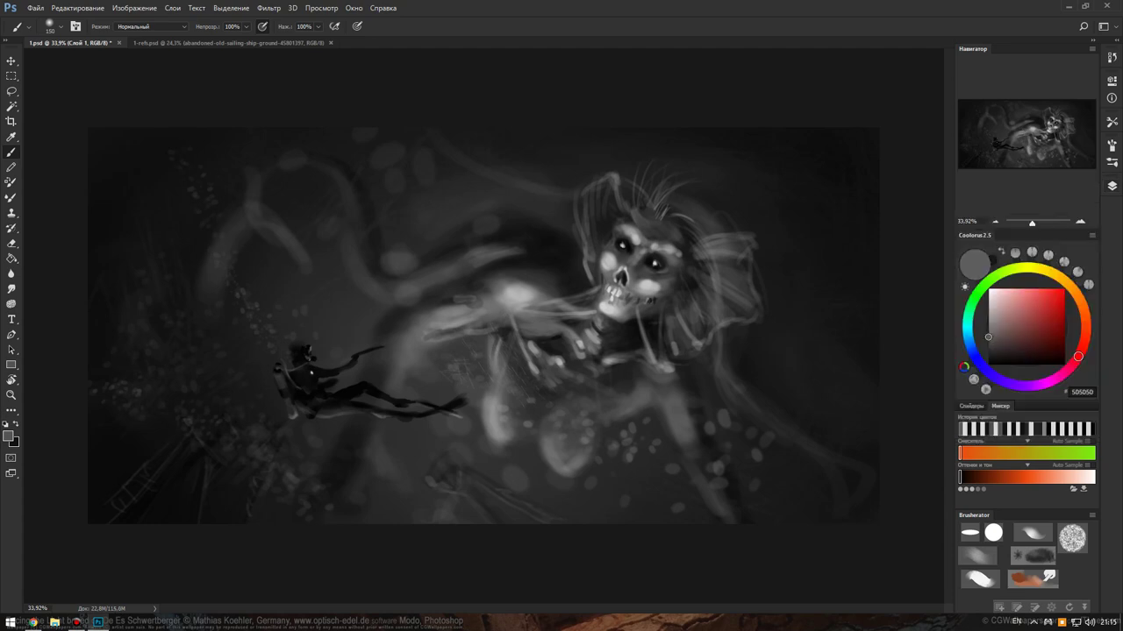
key("F7")
left_click(964, 421)
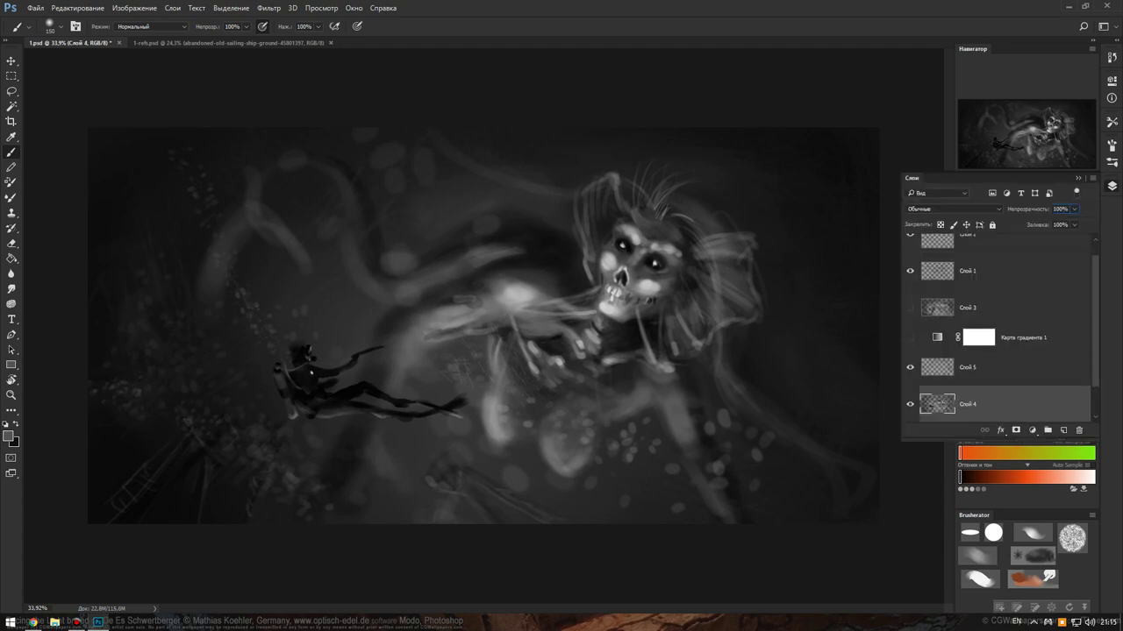
key("Return")
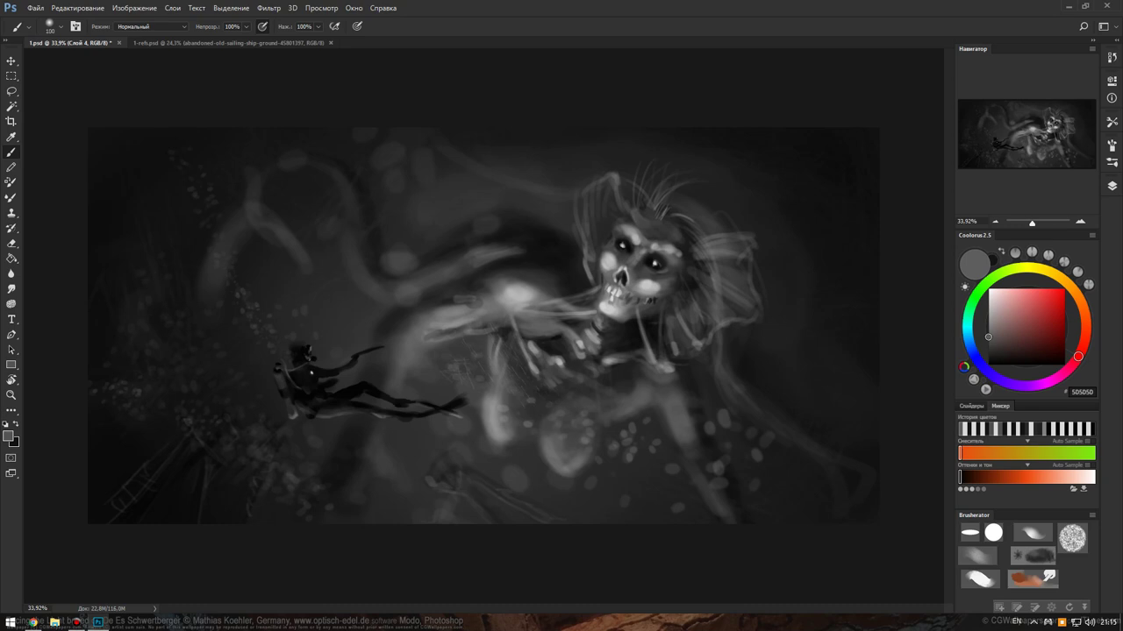
With light grey C9C9C9, paint wispy hair above and right of the skull flowing down.
key("bracketleft")
key("bracketleft")
left_click(517, 294, "alt")
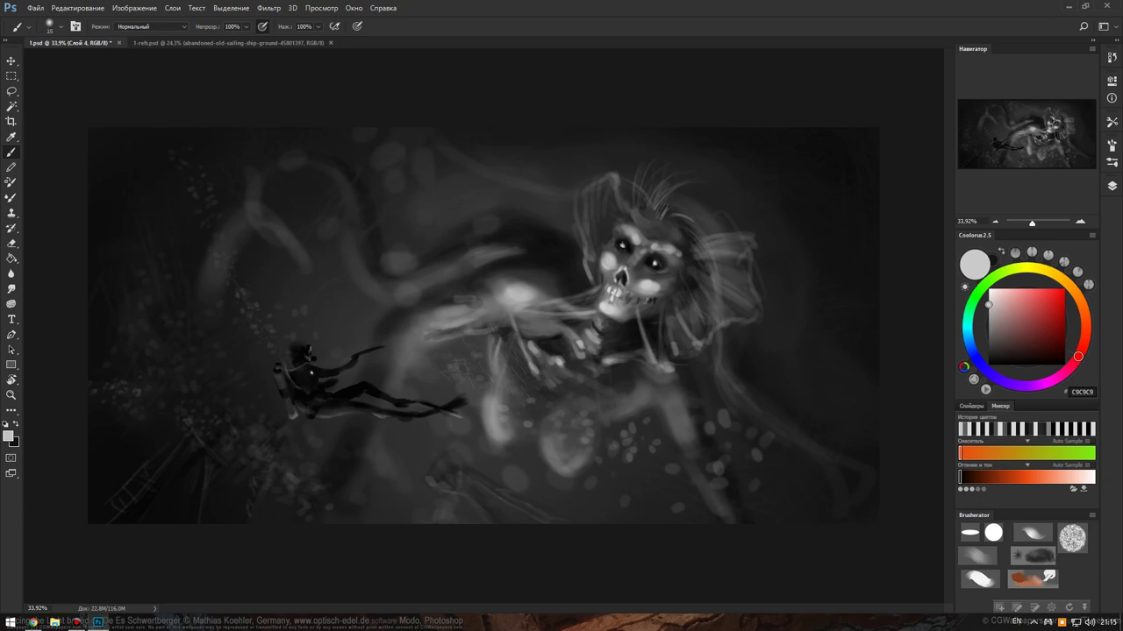
mouse_move(641, 207)
left_mouse_down()
mouse_move(652, 163)
mouse_move(677, 172)
mouse_move(640, 165)
mouse_move(680, 200)
left_mouse_up()
key("bracketright")
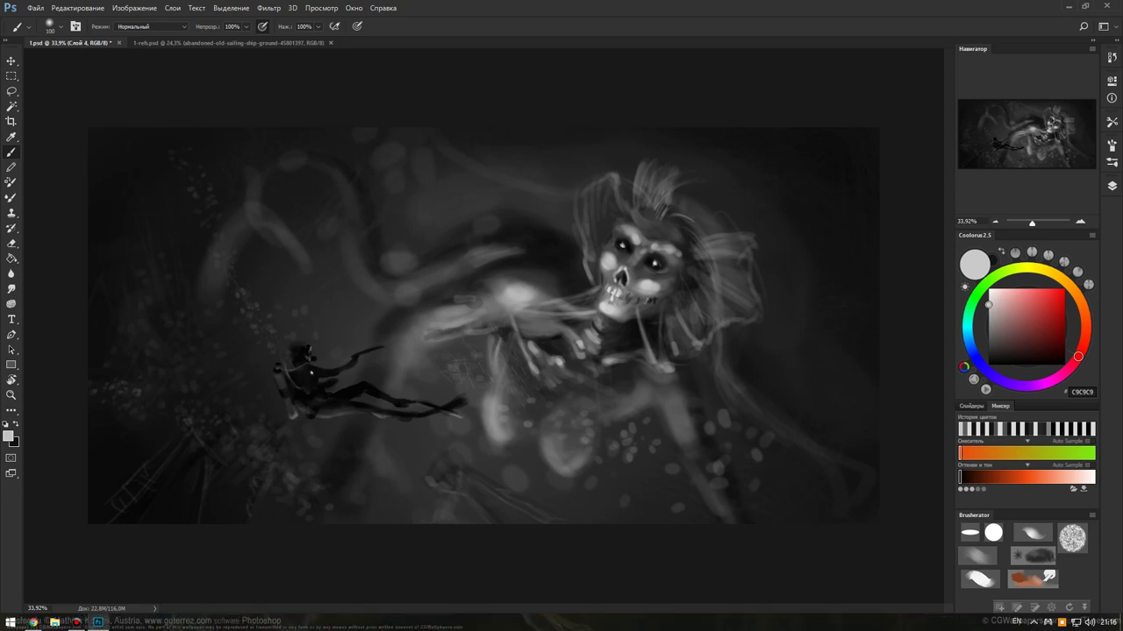
key("bracketleft")
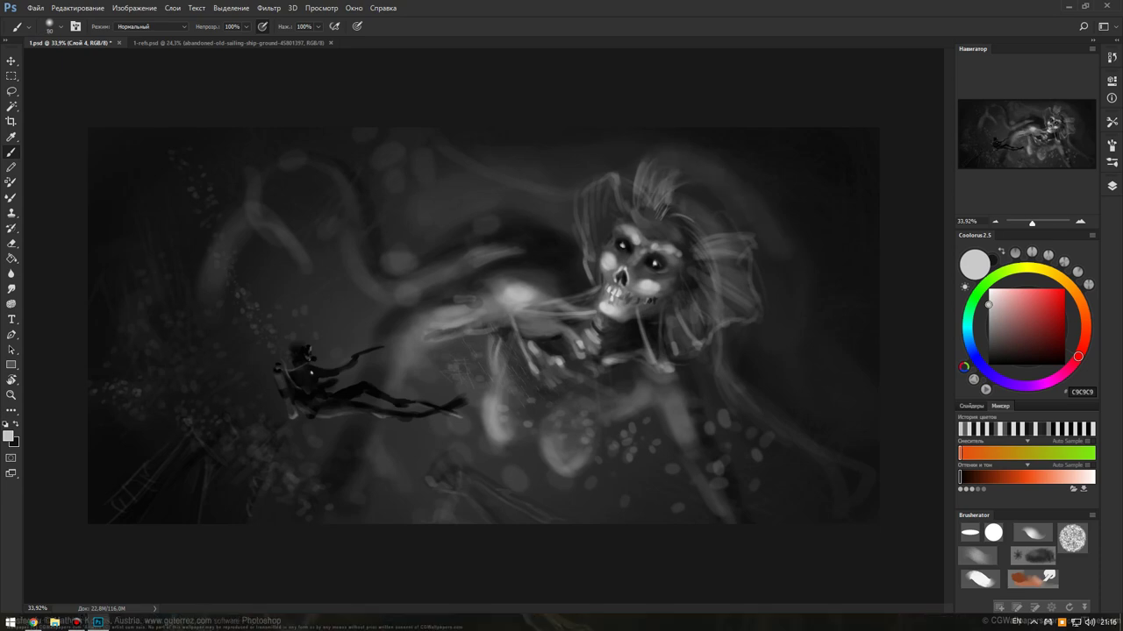
key("bracketleft")
key("bracketleft")
mouse_move(719, 156)
left_mouse_down()
mouse_move(772, 217)
mouse_move(833, 247)
mouse_move(877, 244)
mouse_move(838, 324)
left_mouse_up()
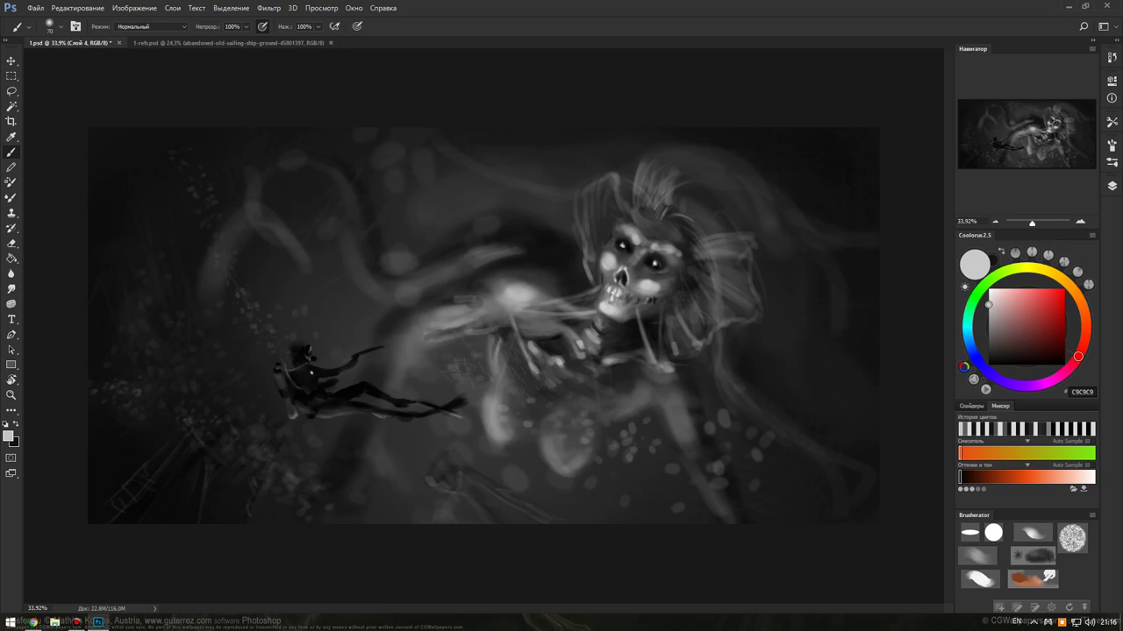
left_click_drag(739, 337, 827, 445)
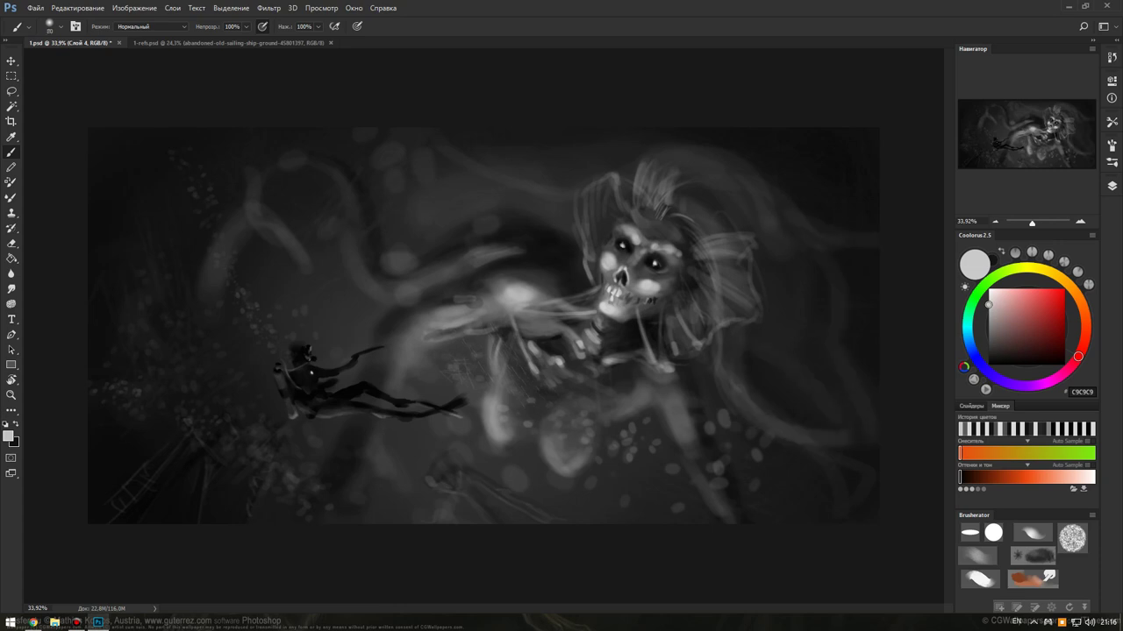
Dab a dark tone right of the skeleton and set the paint colour to pure black.
key("x")
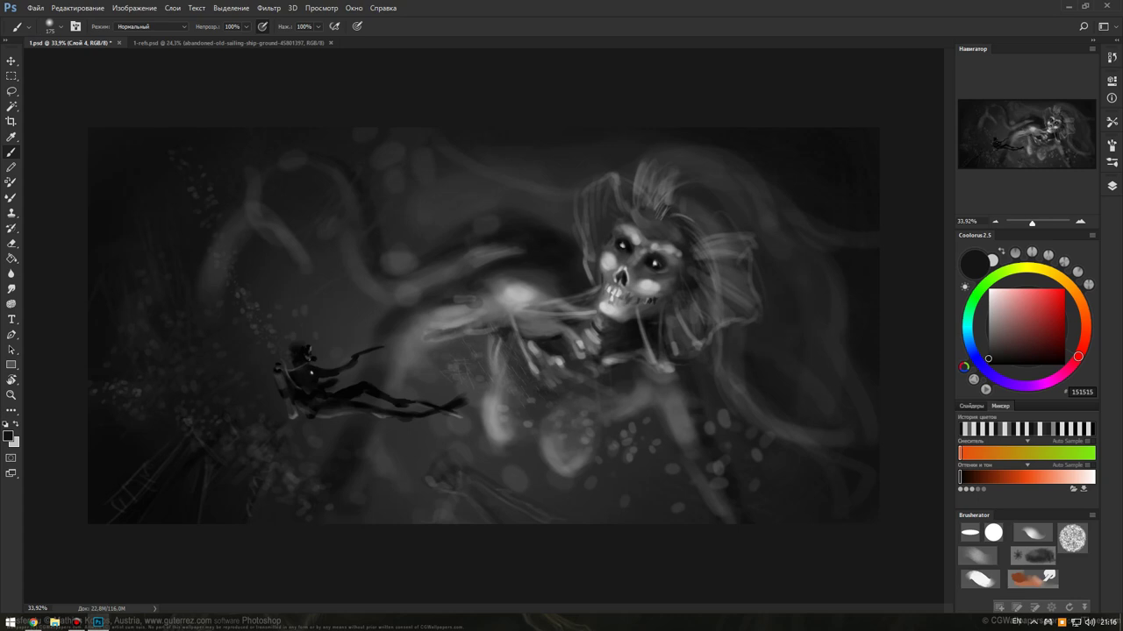
left_click(758, 397)
left_click(1111, 162)
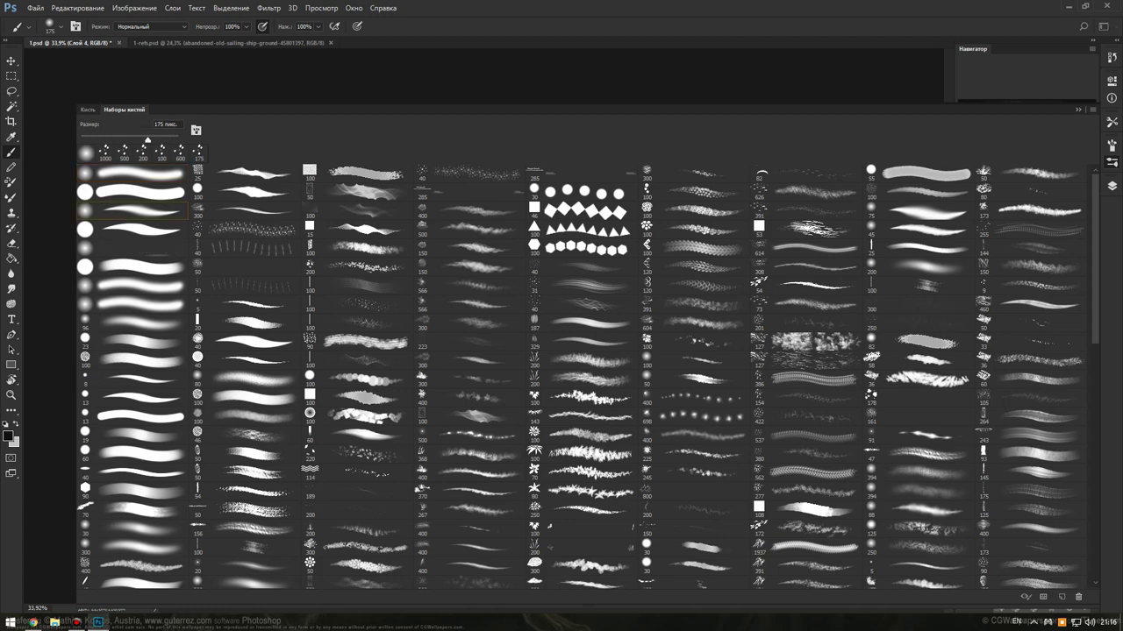
key("F5")
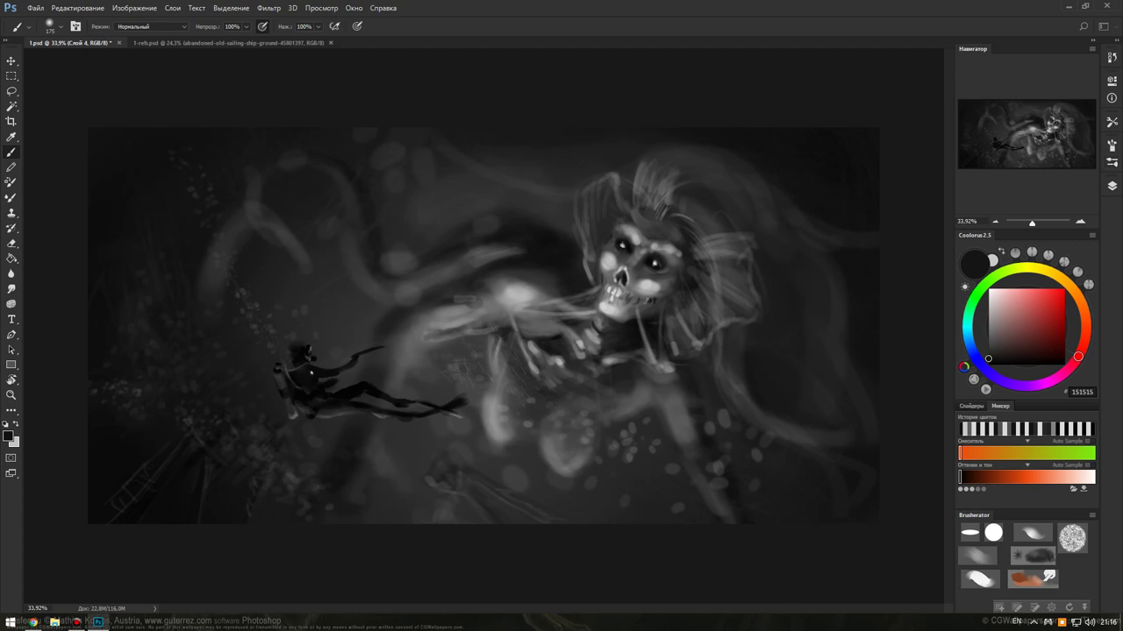
left_click(988, 360)
left_click(988, 365)
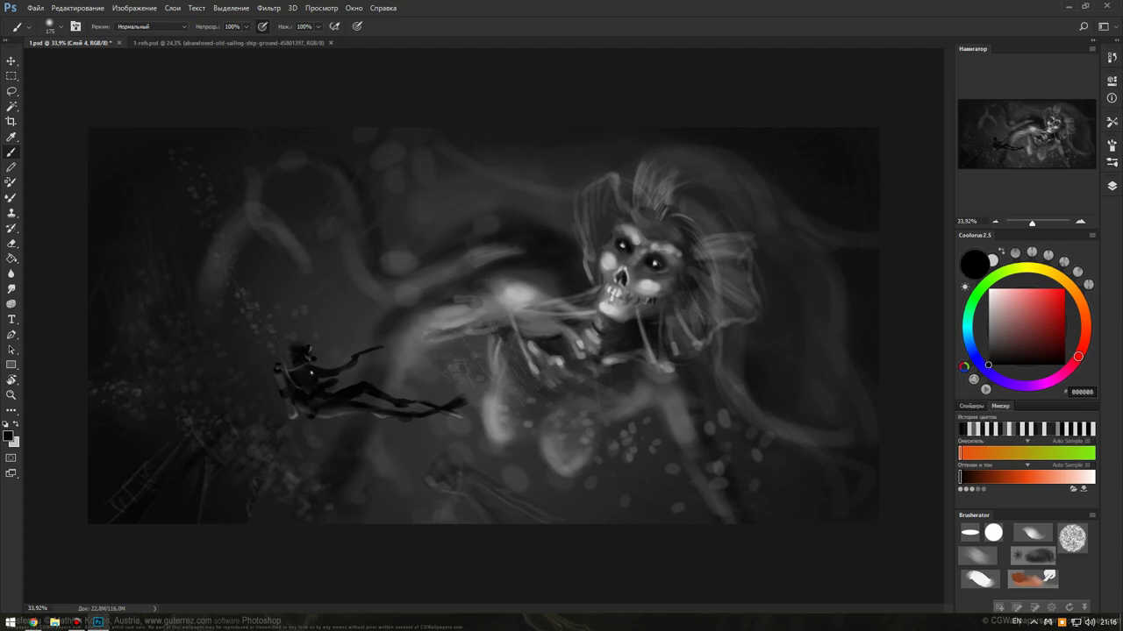
key("F7")
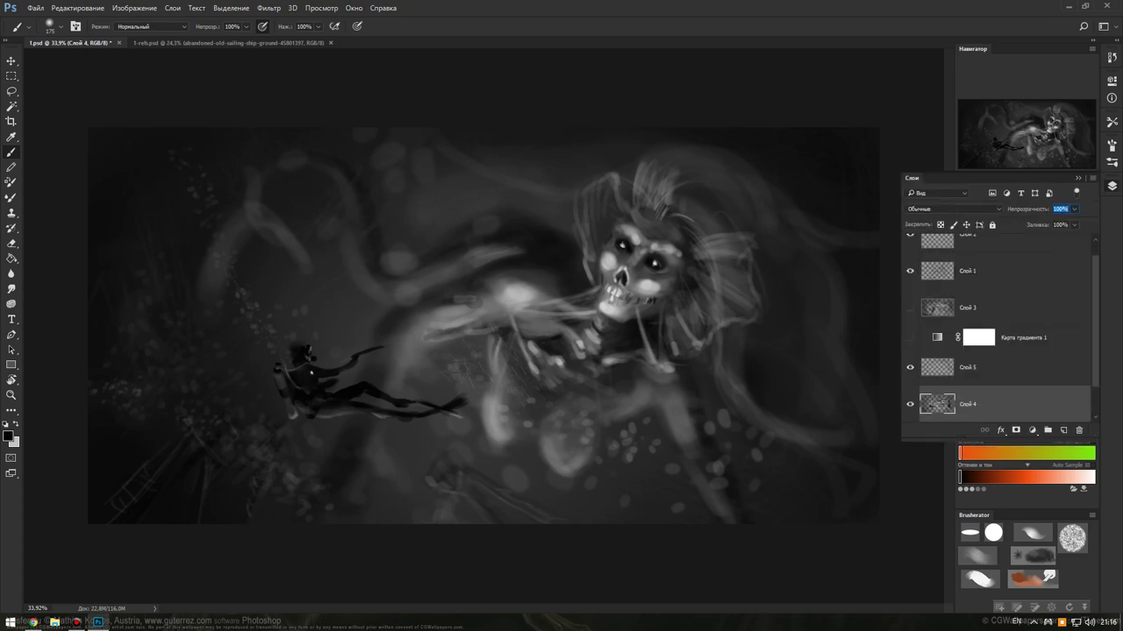
Turn on the gradient map's teal tint, target its mask, and zoom in on the diver.
left_click(909, 337)
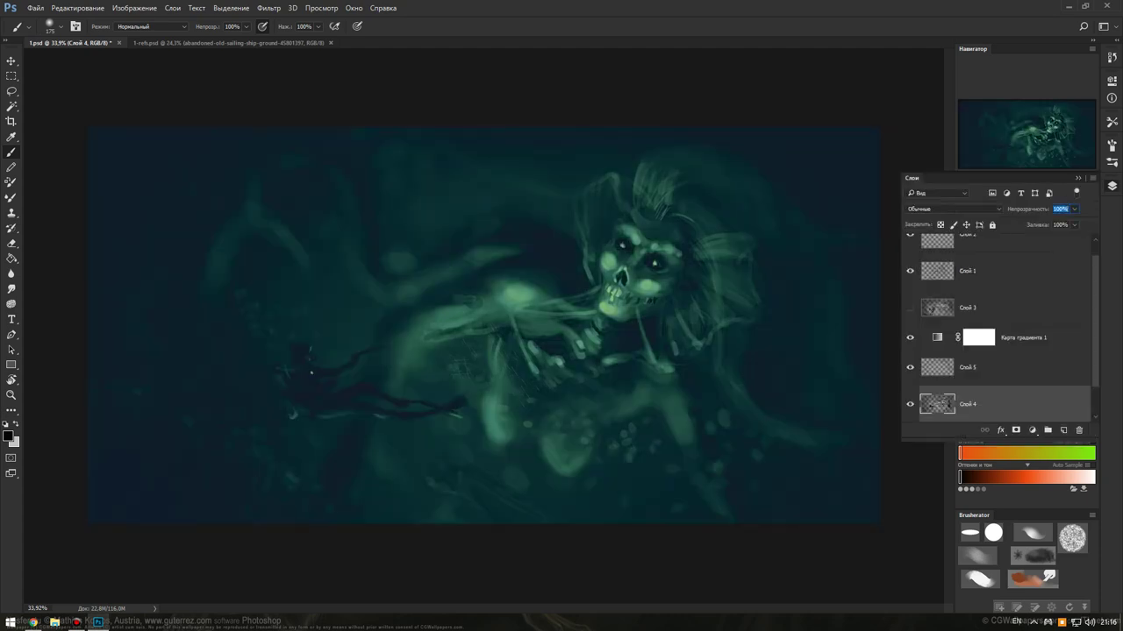
key("F7")
key("ctrl+minus")
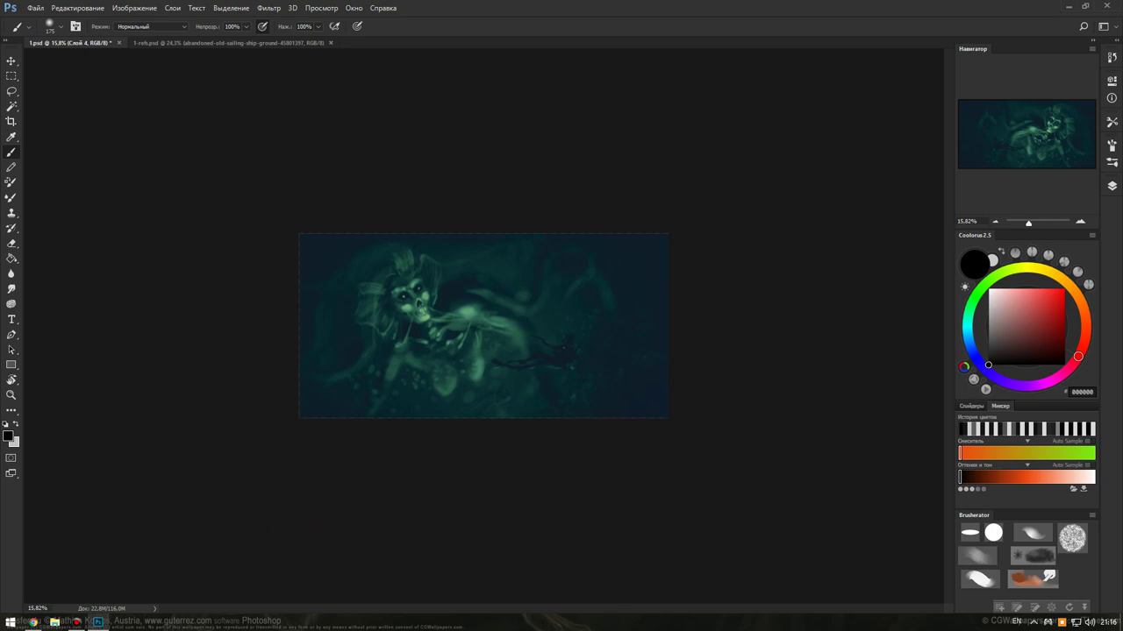
key("F7")
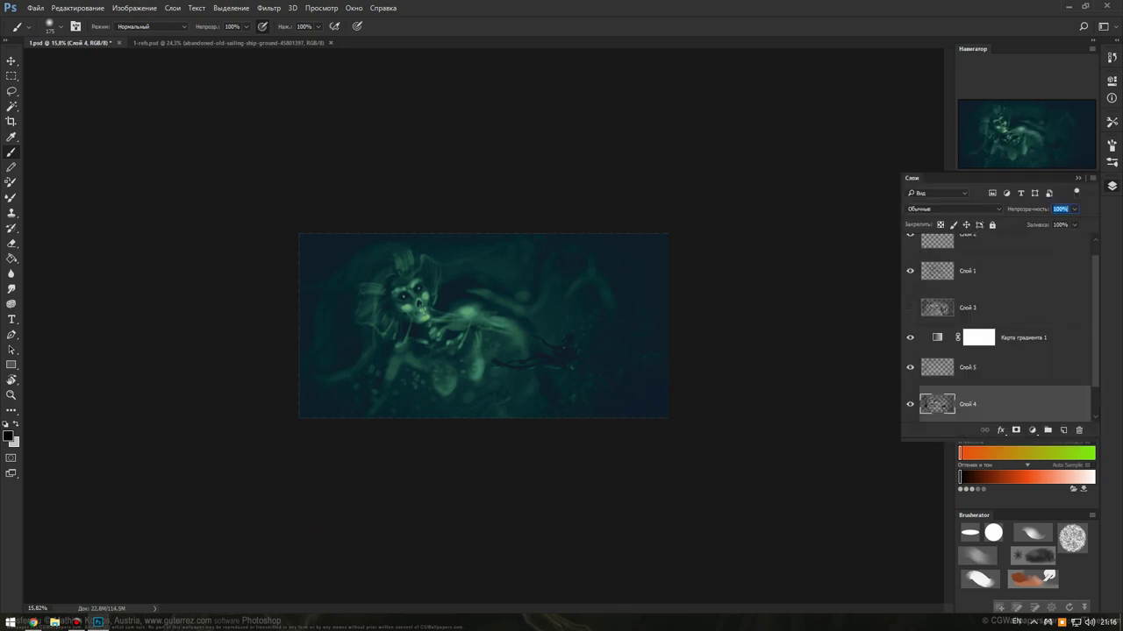
left_click(979, 337)
key("F7")
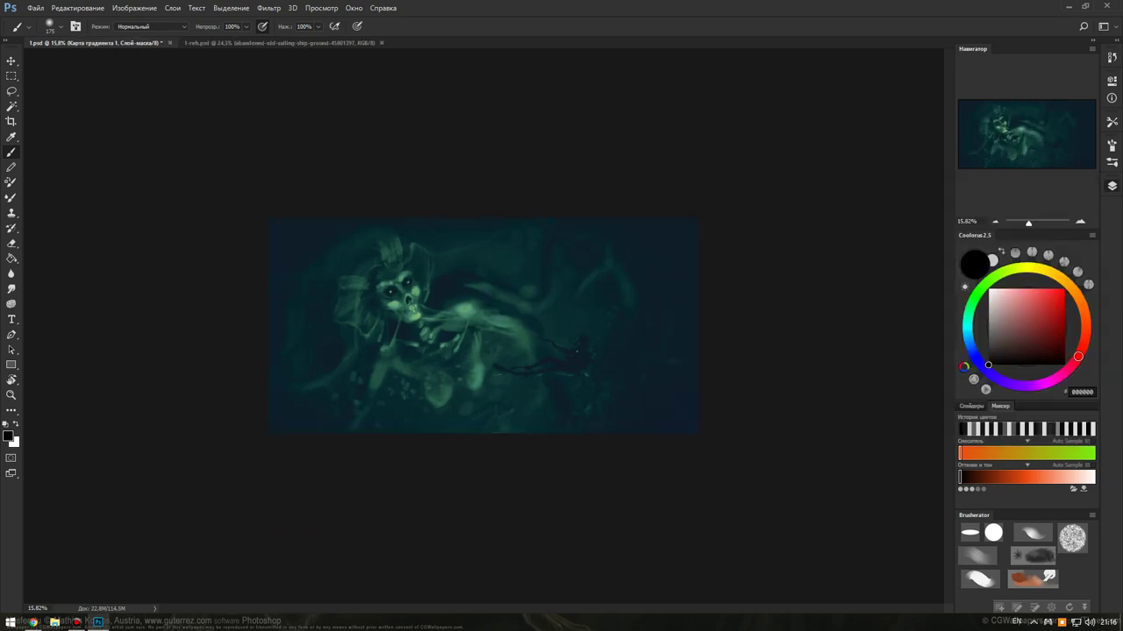
scroll(480, 351, "up", 5)
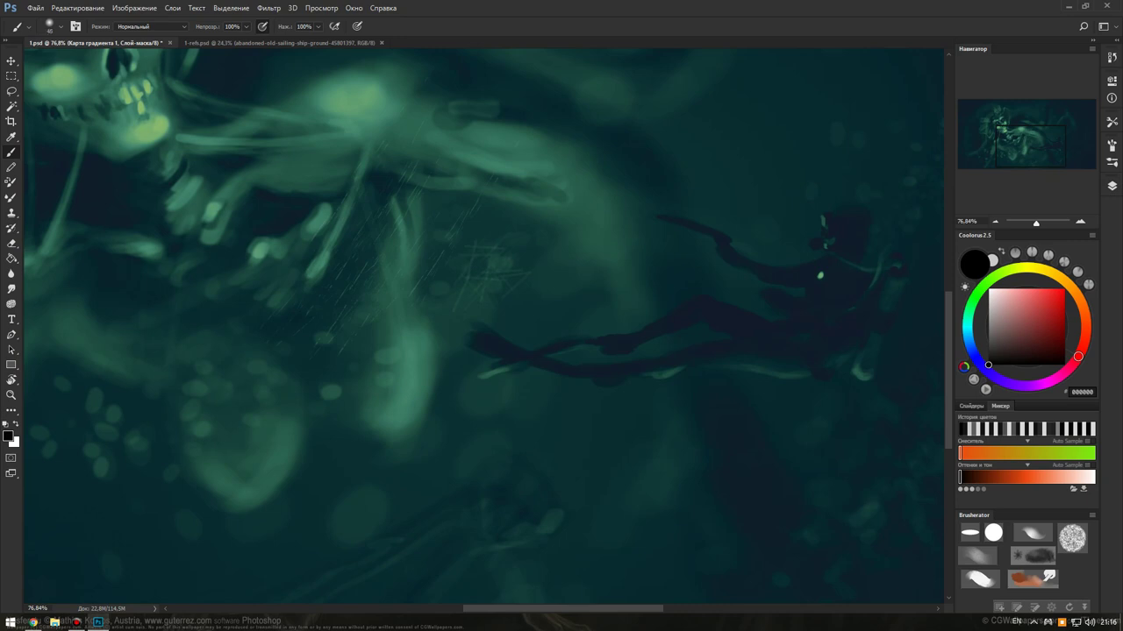
Darken the diver's head and body with small black strokes.
mouse_move(853, 226)
left_mouse_down()
mouse_move(856, 257)
mouse_move(834, 231)
left_mouse_up()
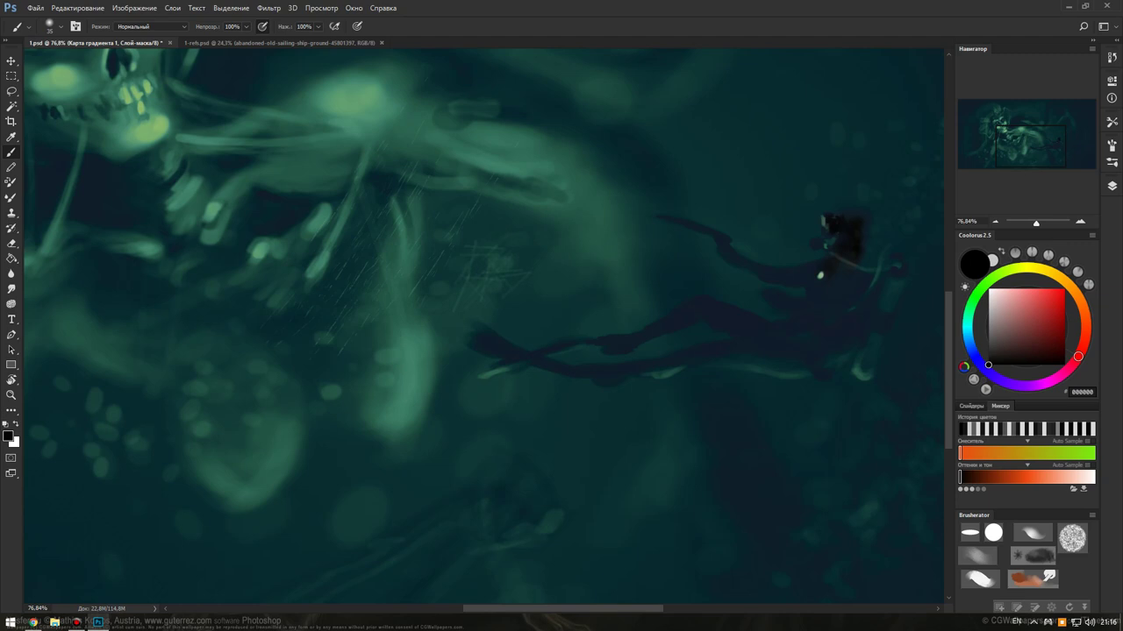
left_click(819, 244)
left_click_drag(812, 271, 804, 276)
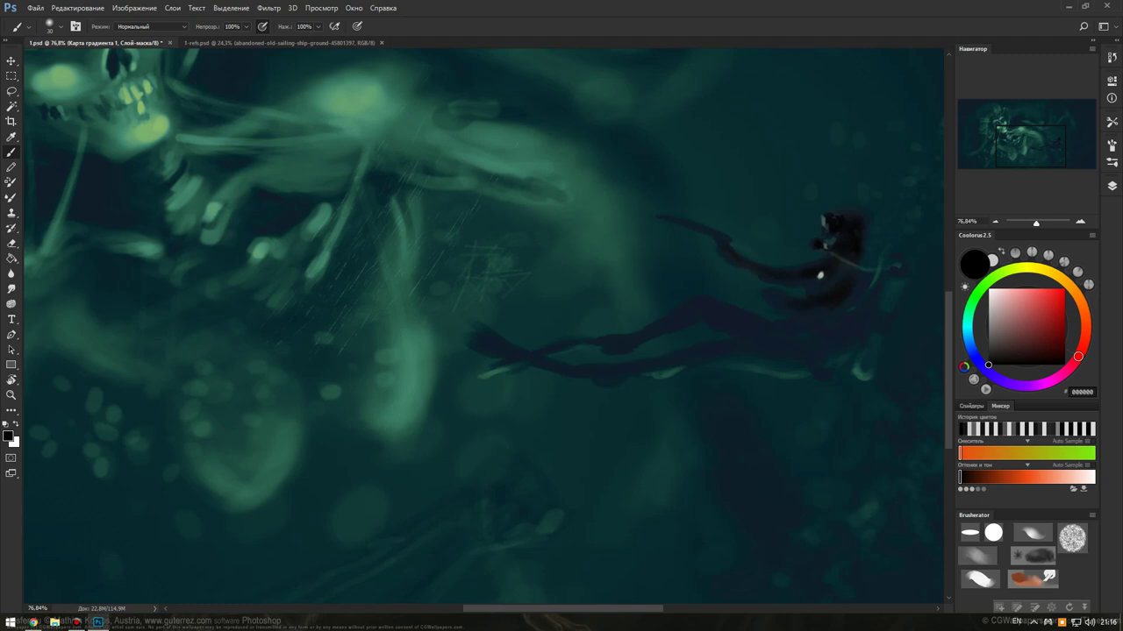
left_click_drag(779, 301, 789, 304)
mouse_move(824, 327)
left_mouse_down()
mouse_move(834, 335)
mouse_move(818, 363)
mouse_move(820, 328)
mouse_move(845, 333)
left_mouse_up()
mouse_move(812, 286)
left_mouse_down()
mouse_move(823, 293)
mouse_move(812, 287)
left_mouse_up()
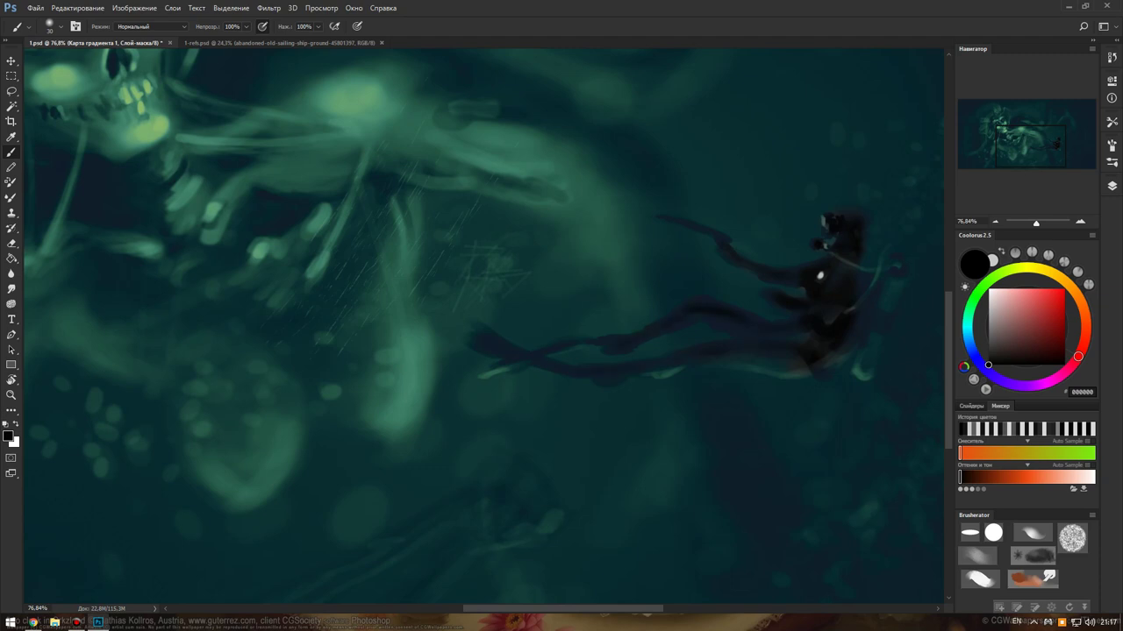
Harden the brush tip and add dark marks on the diver's figure and right side.
left_click_drag(778, 339, 737, 326)
key("shift+bracketright")
key("shift+bracketright")
key("shift+bracketright")
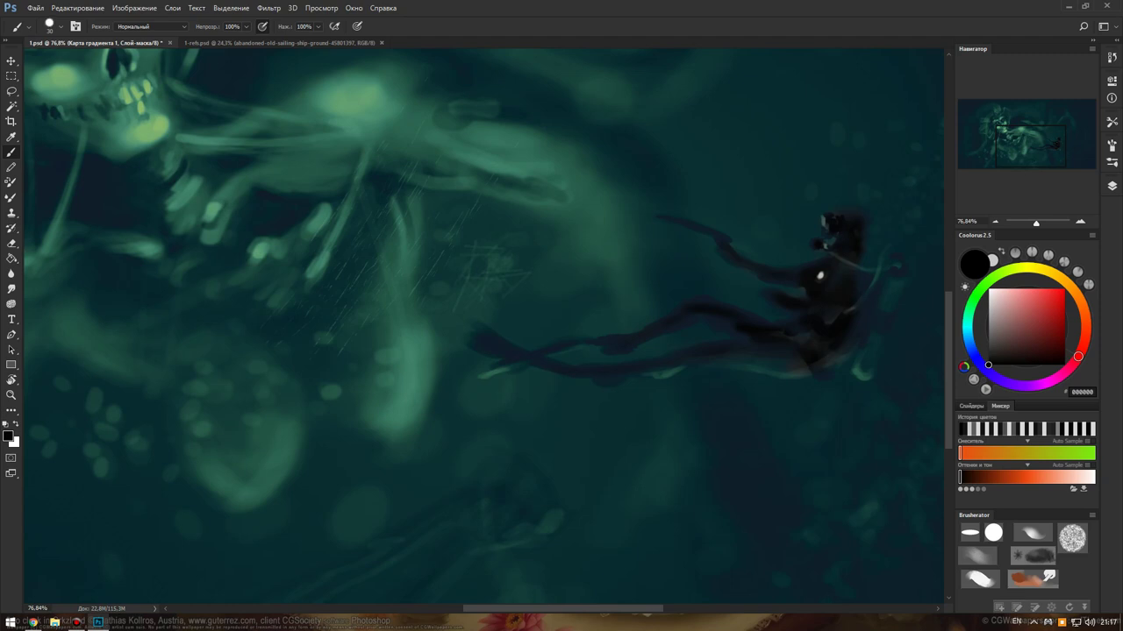
left_click_drag(865, 279, 856, 317)
left_click_drag(797, 270, 782, 273)
Zoom out and bring up the gradient map layer mask's properties from the Layers list.
scroll(482, 324, "down", 2)
scroll(482, 324, "down", 2)
scroll(482, 325, "down", 3)
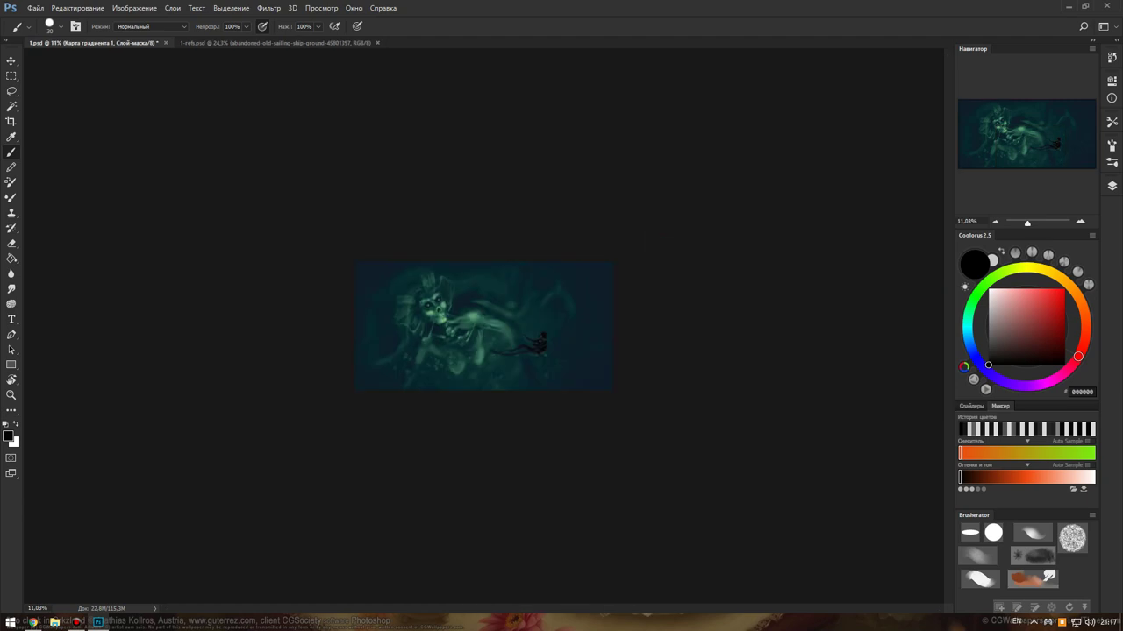
scroll(483, 326, "up", 1)
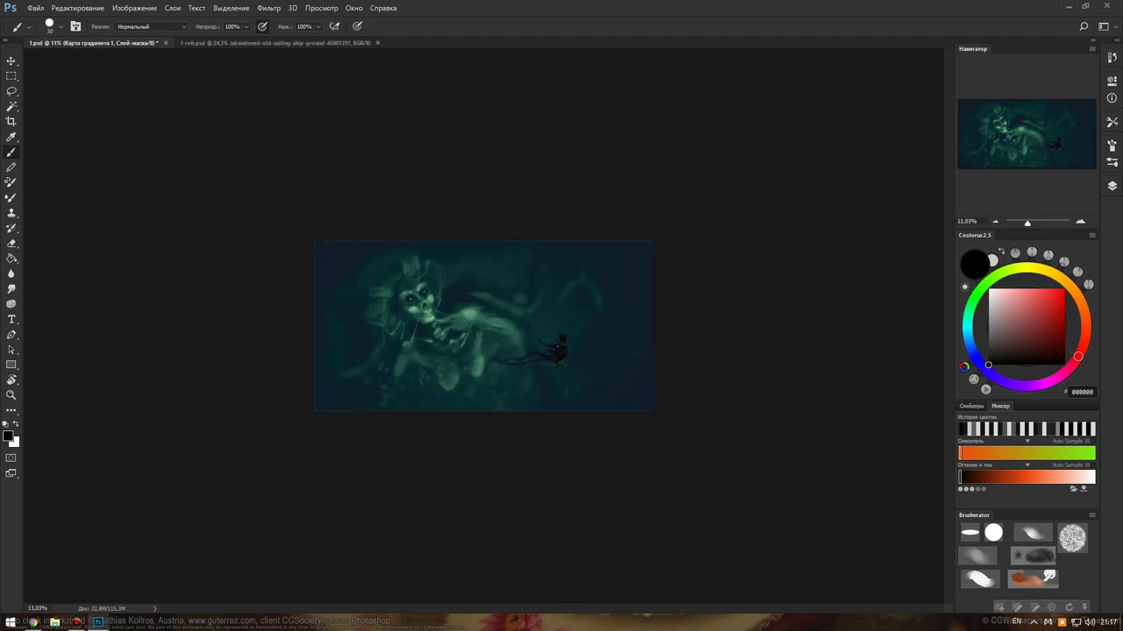
scroll(483, 326, "up", 2)
scroll(483, 327, "up", 3)
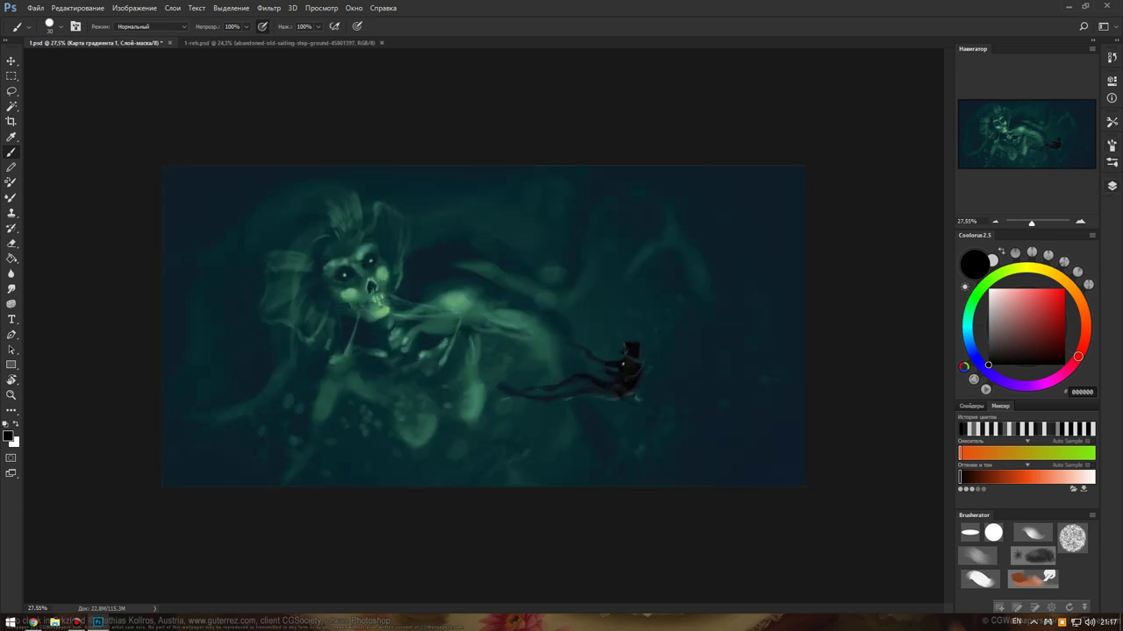
left_click(1111, 186)
left_click(1112, 97)
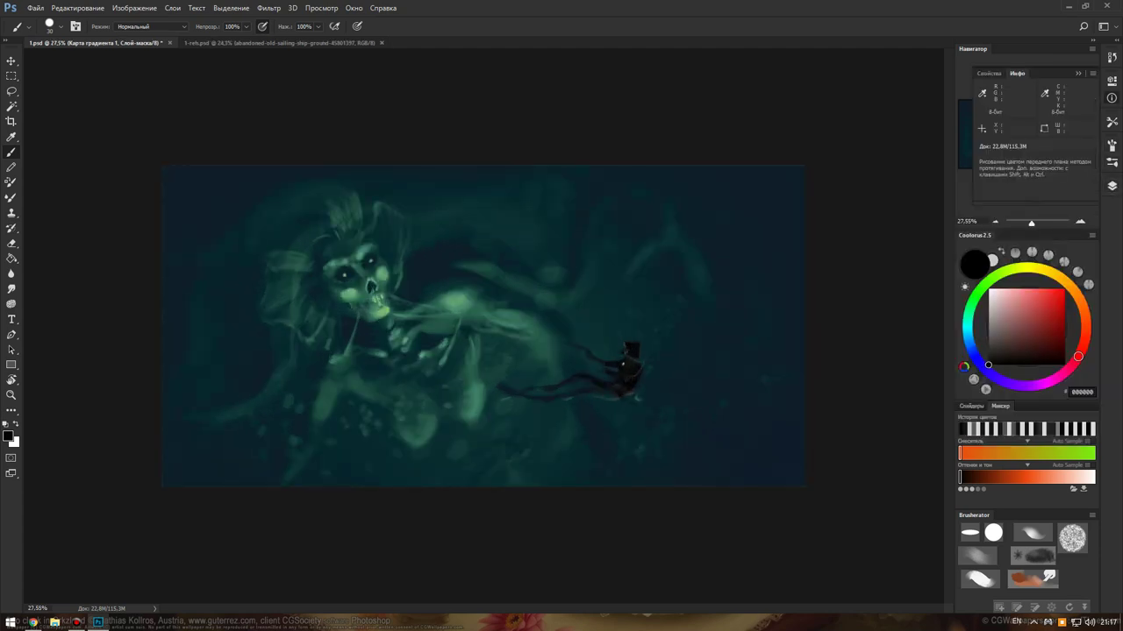
left_click(1111, 161)
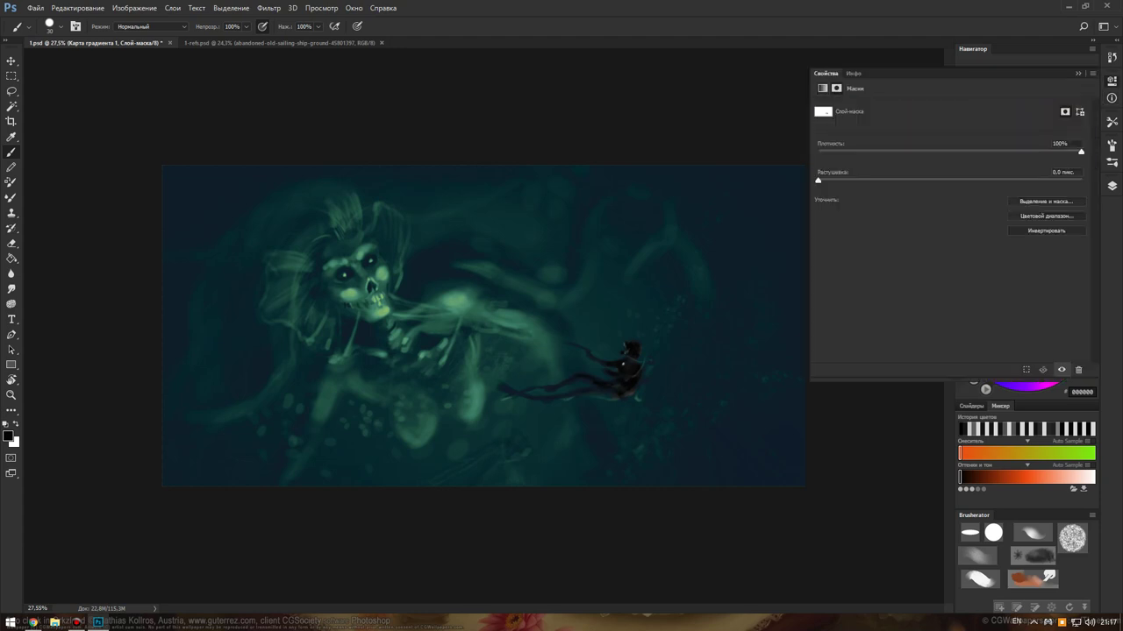
left_click(1111, 186)
Target the Gradient Map adjustment, preview Invert on and off, and open its gradient editor.
key("ctrl+2")
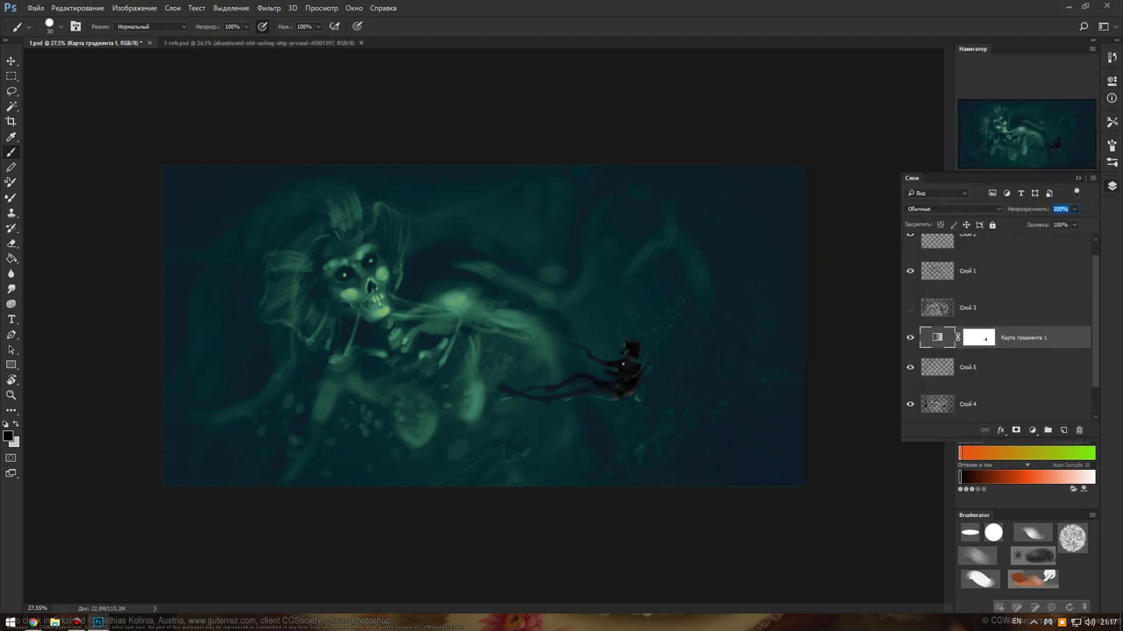
left_click(1111, 161)
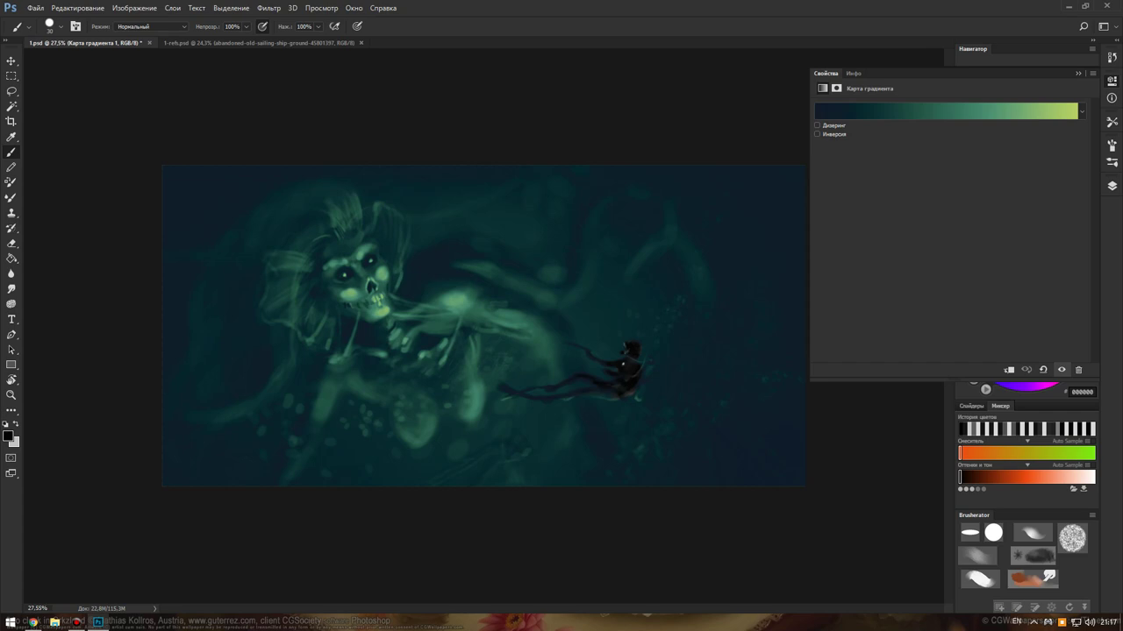
left_click(816, 135)
left_click(817, 134)
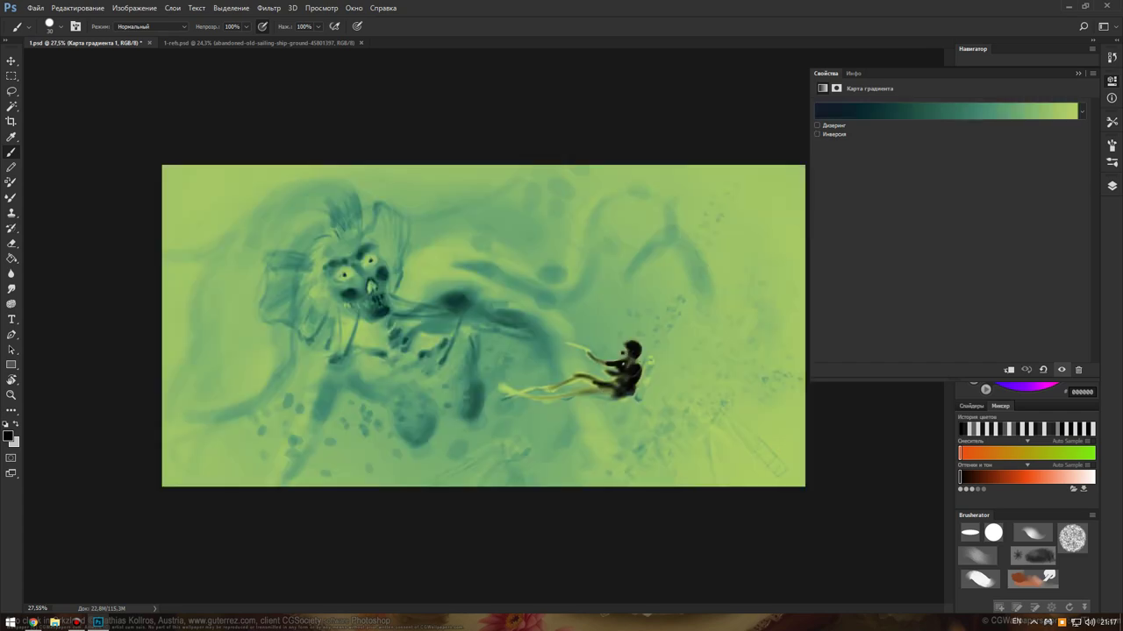
left_click(934, 111)
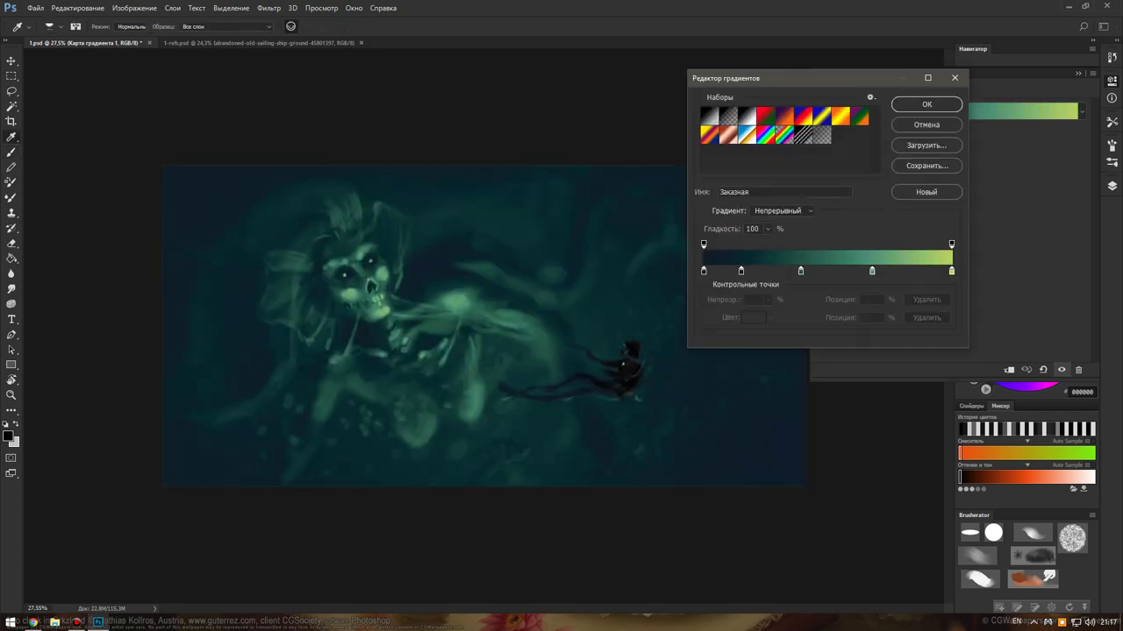
Change the dark teal gradient stop's colour to navy #192034.
left_click_drag(872, 271, 875, 271)
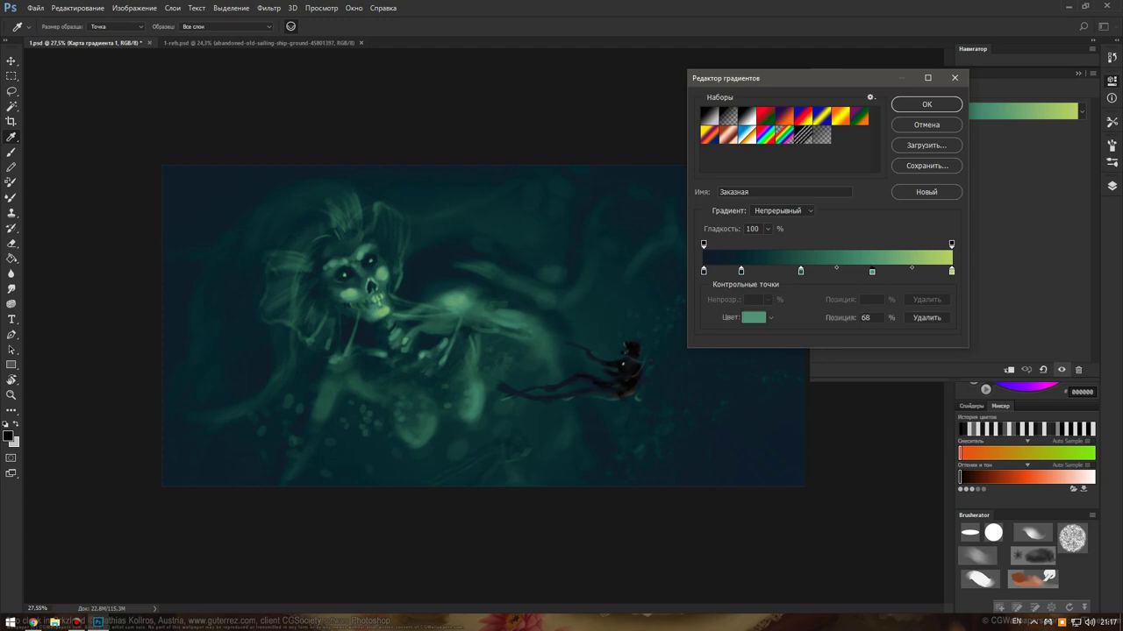
left_click(741, 271)
left_click(753, 318)
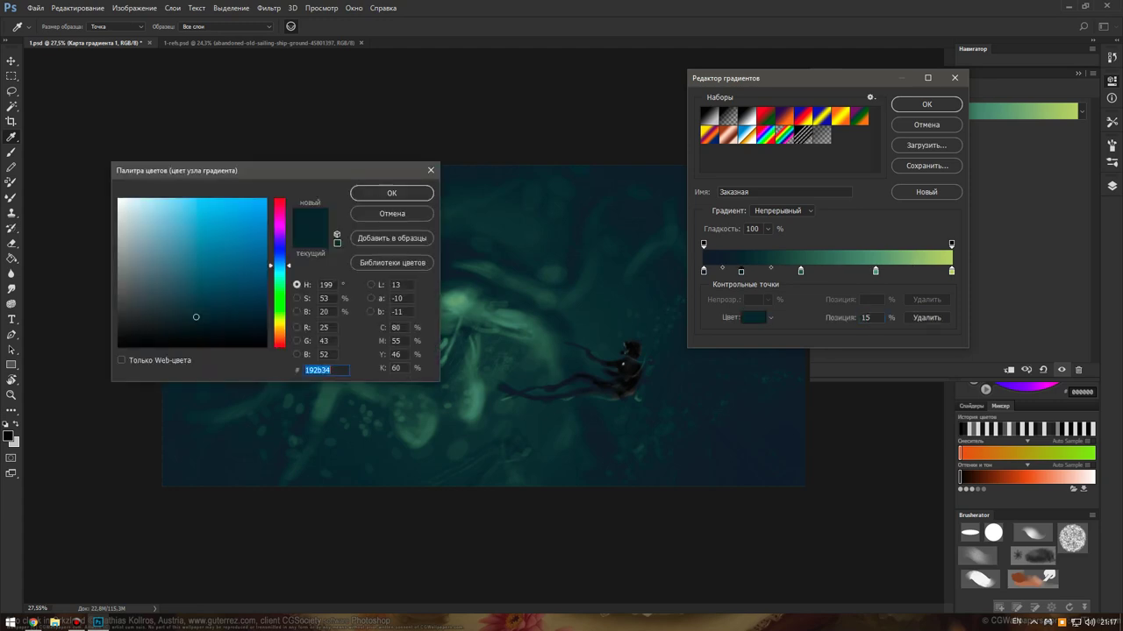
type("192034")
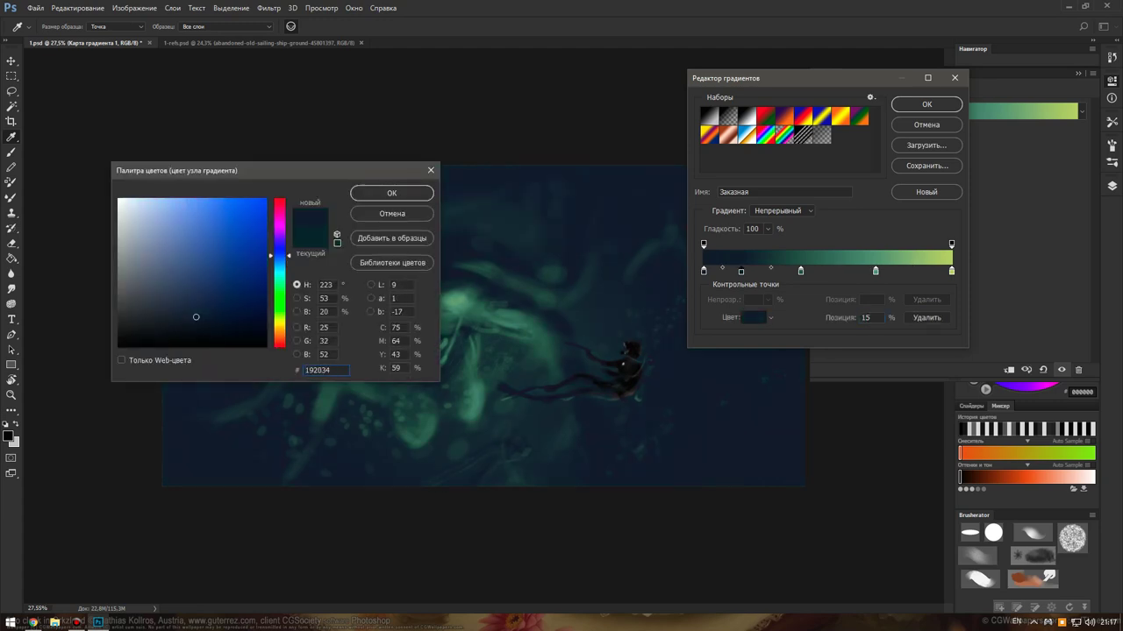
type("192134")
key("Return")
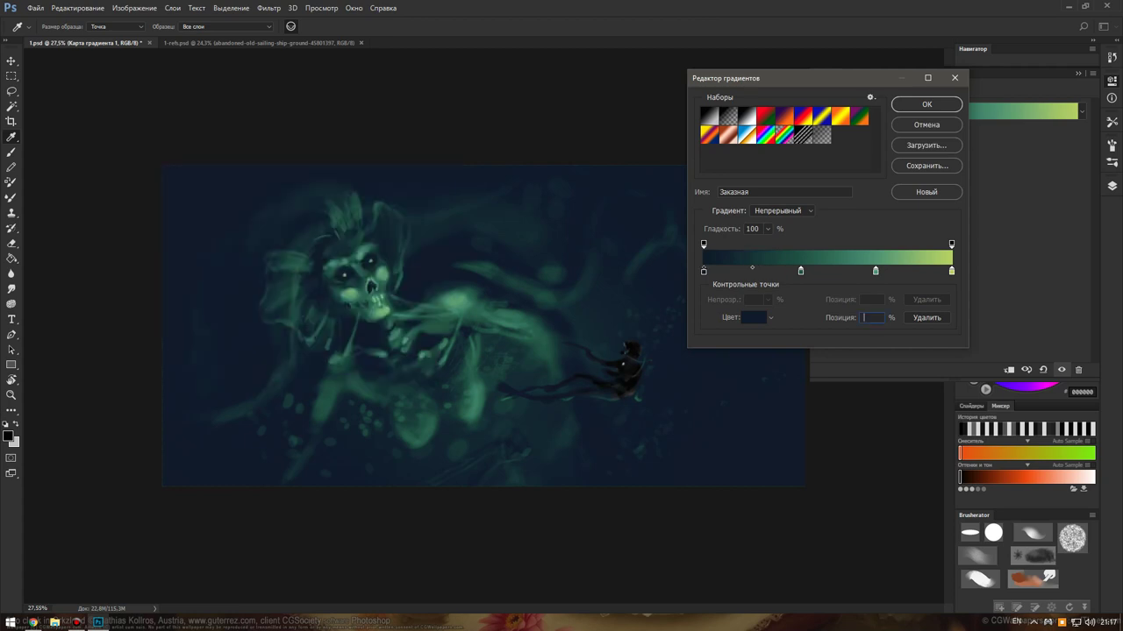
key("ctrl+minus")
key("ctrl+minus")
key("ctrl+minus")
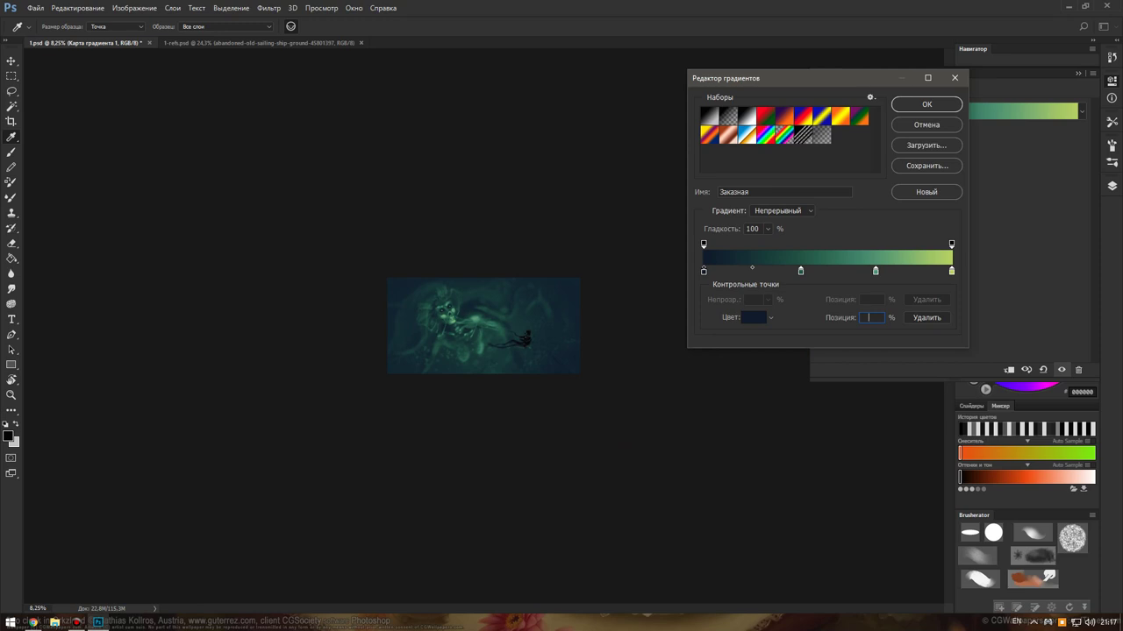
Add an extra dark colour stop near the left end, positioned around 13%.
left_click(740, 271)
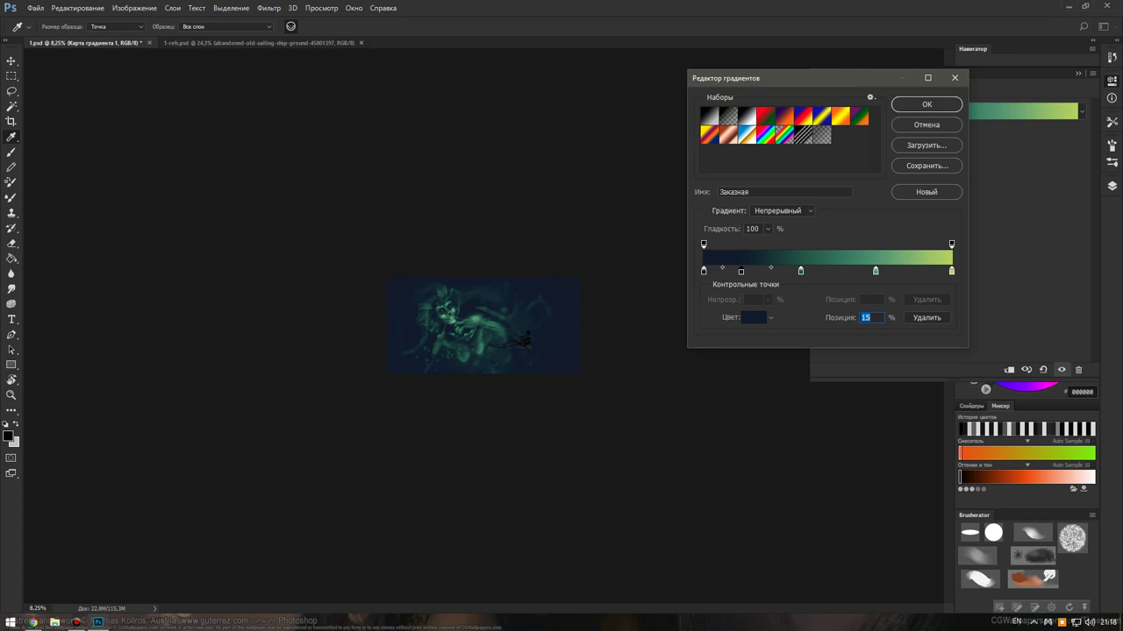
left_click_drag(741, 271, 767, 271)
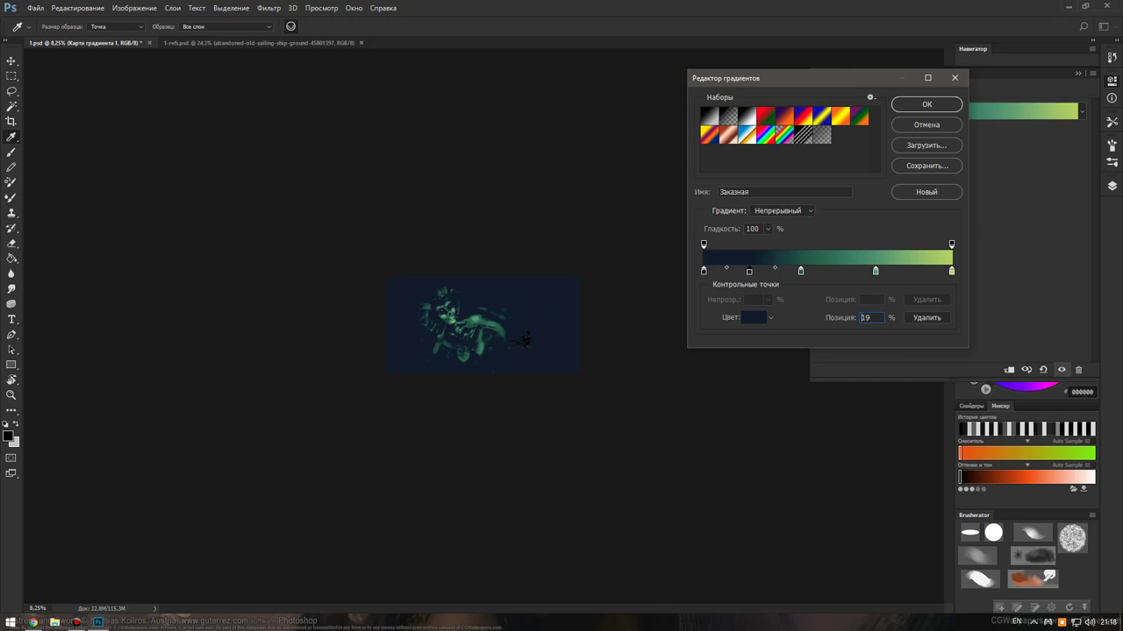
left_click_drag(768, 271, 742, 271)
type("5")
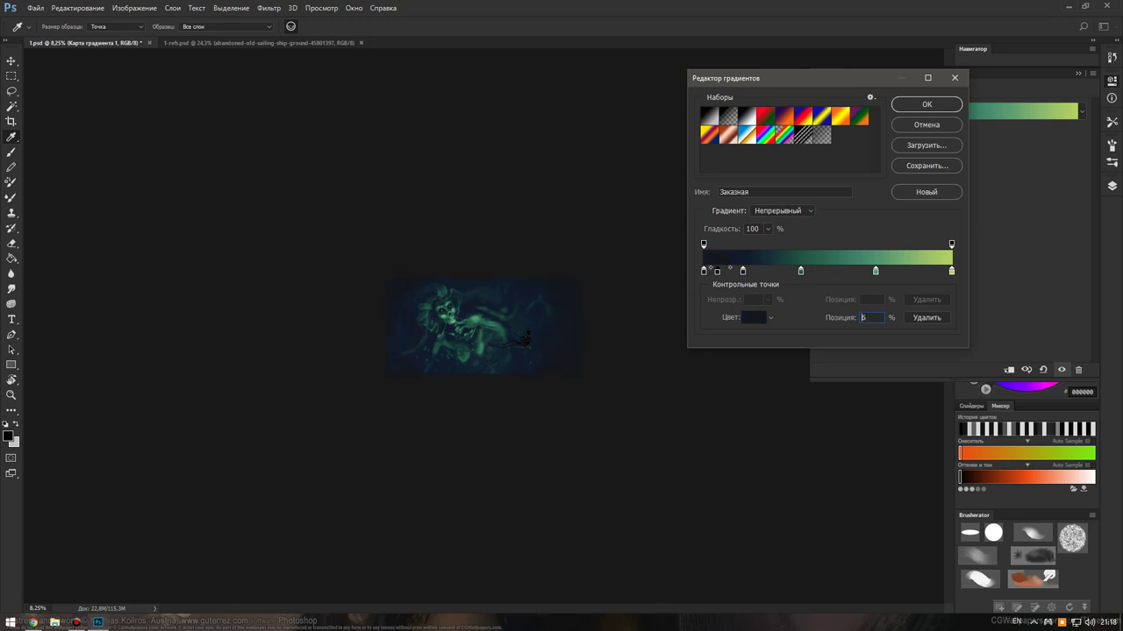
key("BackSpace")
type("0")
key("Up")
key("Up")
key("Up")
key("Up")
type("7")
type("0")
key("shift+Up")
key("shift+Up")
key("Down")
key("Down")
key("Down")
key("Down")
key("Down")
key("Down")
Move the middle teal stop to 35%, the teal stop to 63%, and the yellow-green stop to about 89%.
left_click_drag(800, 271, 736, 271)
left_click(876, 271)
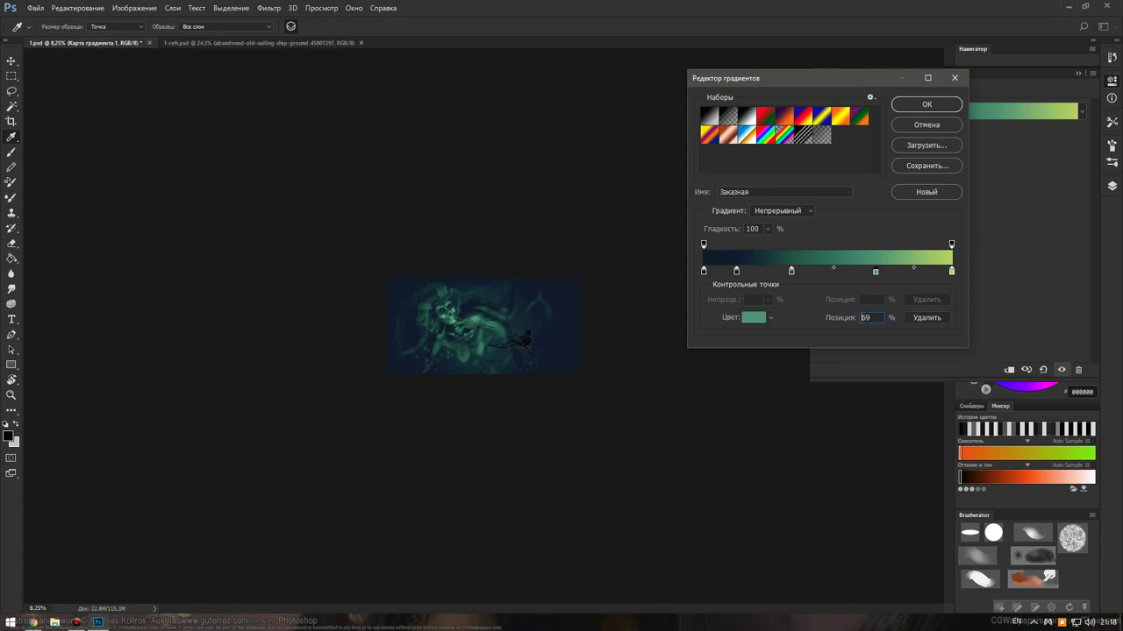
left_click_drag(875, 271, 859, 272)
left_click(952, 271)
mouse_move(952, 271)
left_mouse_down()
mouse_move(901, 271)
mouse_move(928, 271)
left_mouse_up()
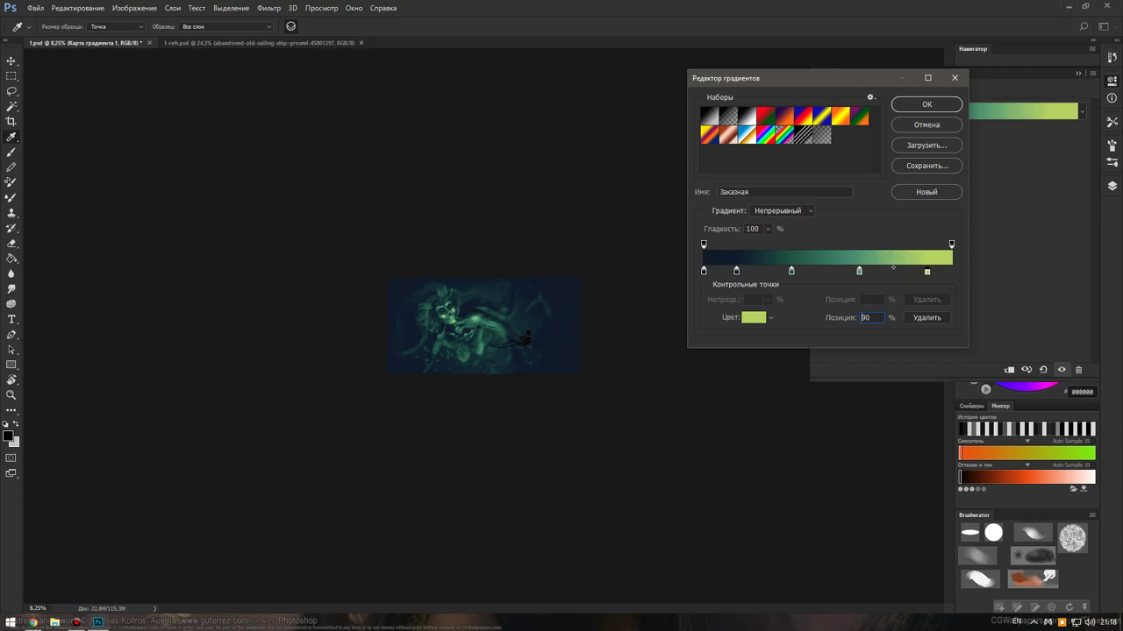
Give the 95% yellow-green stop a paler, less saturated yellow-green.
type("95")
left_click(754, 318)
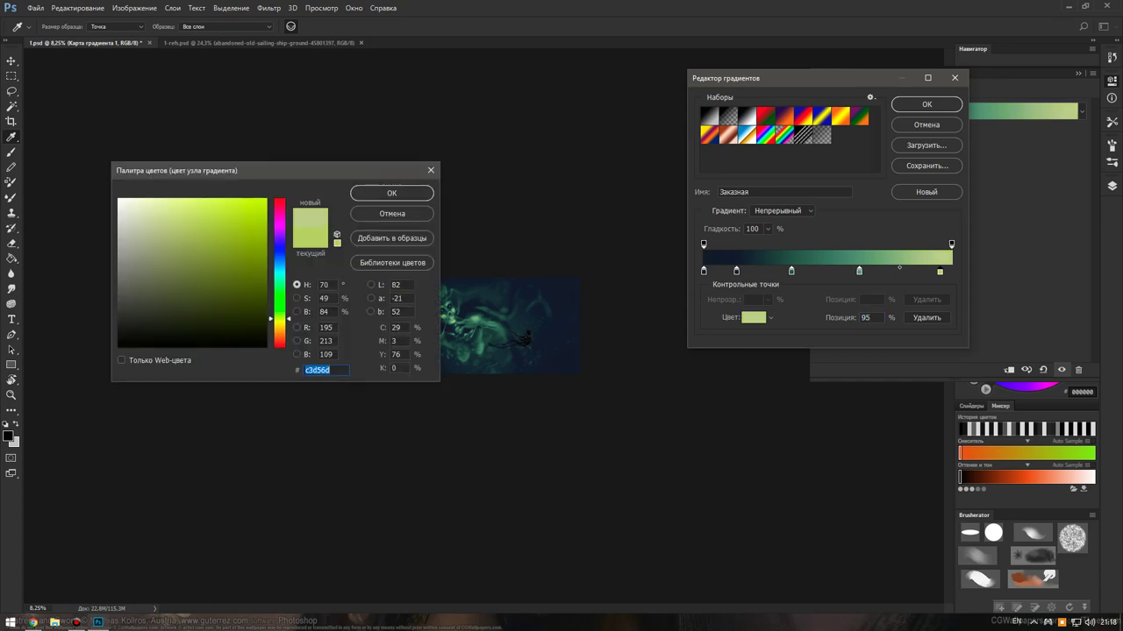
left_click(162, 224)
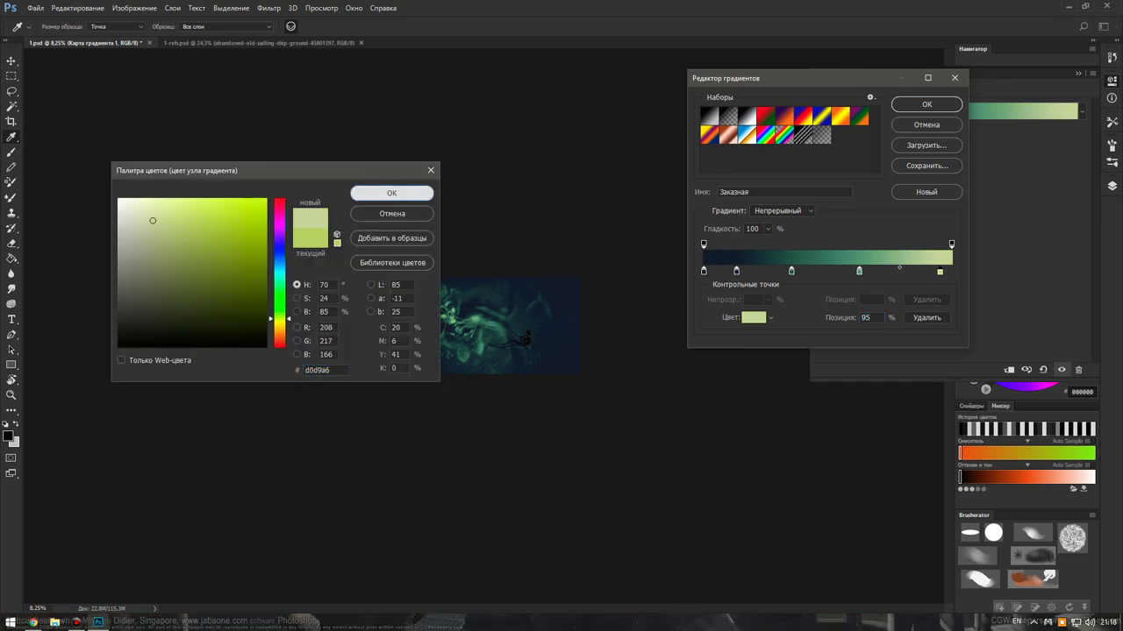
left_click(392, 193)
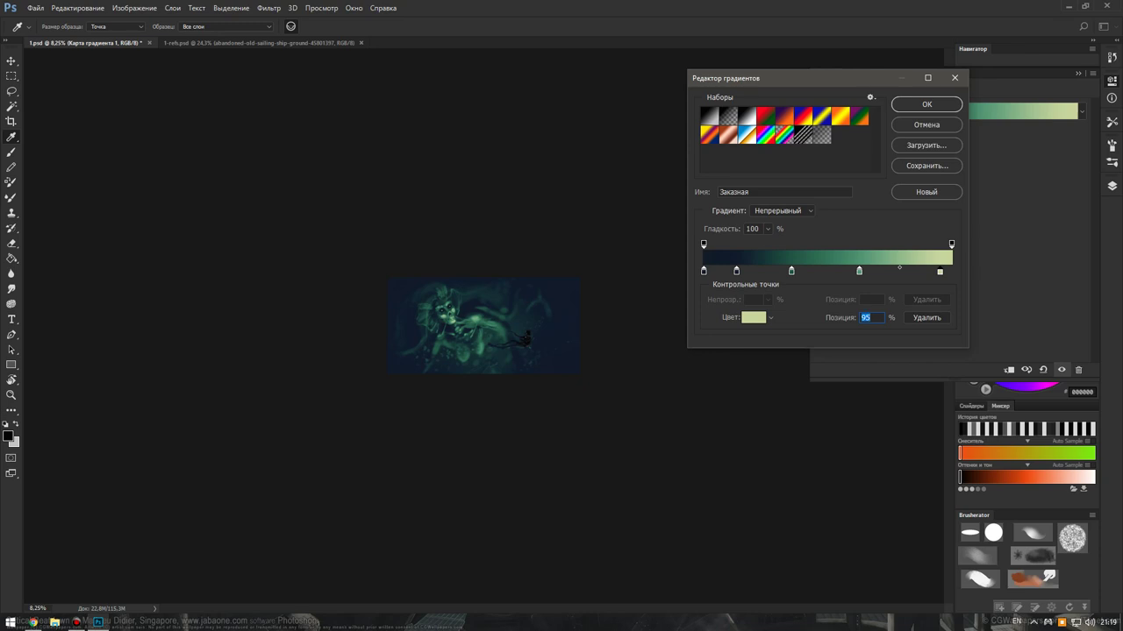
Give the 63% teal stop a lighter, greyer teal colour.
left_click(859, 271)
left_click(753, 317)
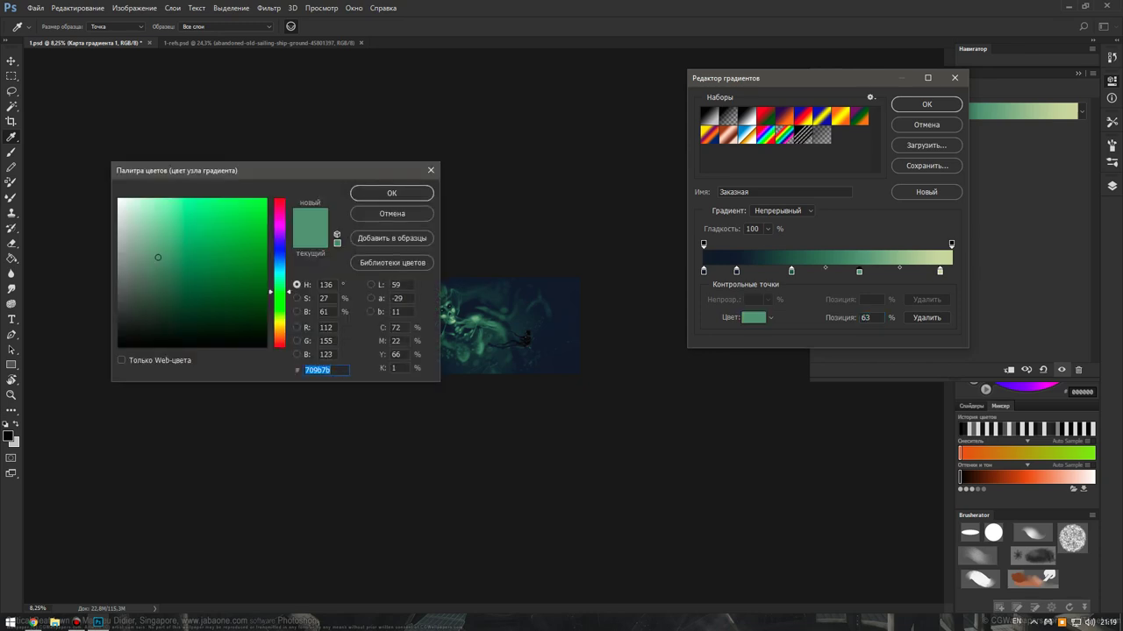
left_click(147, 247)
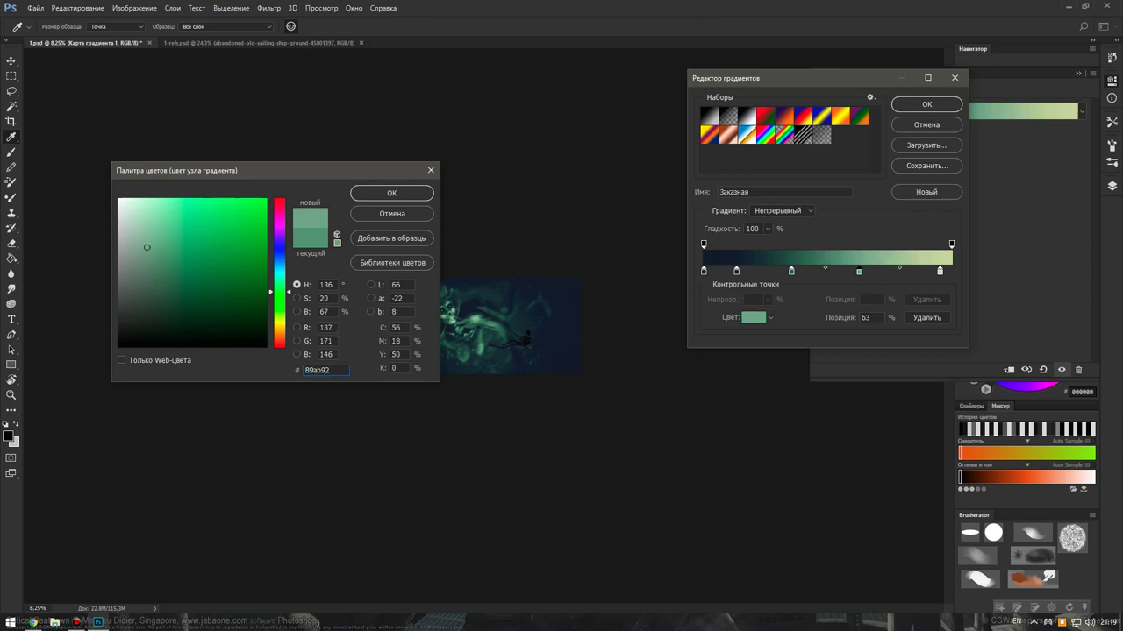
left_click(391, 193)
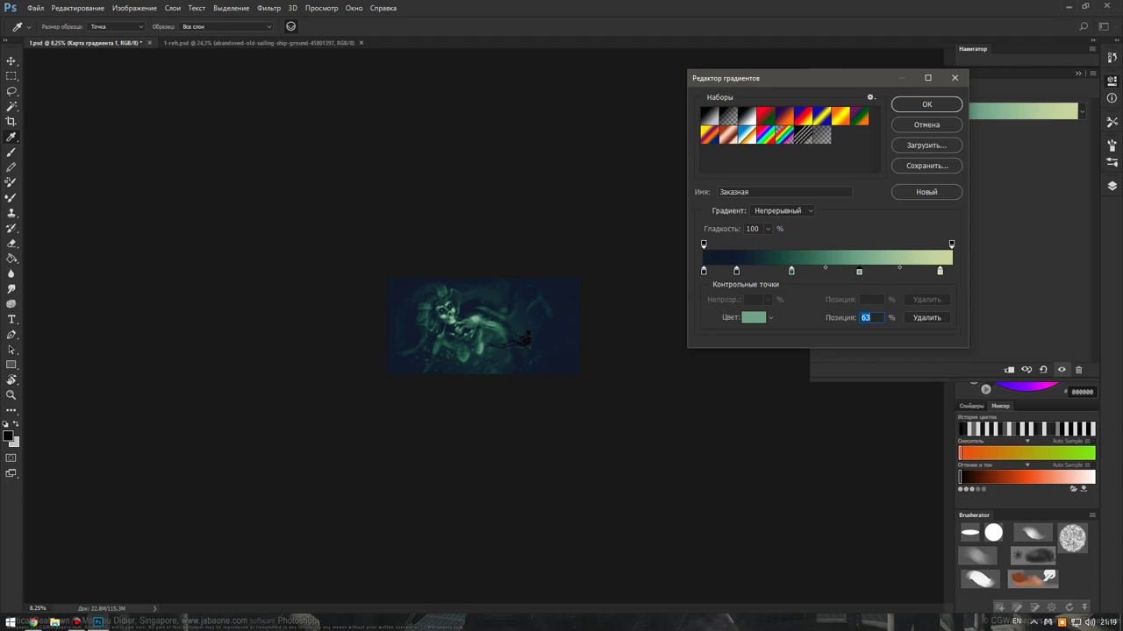
Accept the reworked gradient and set Карта градиента 1 to 68% opacity.
key("Return")
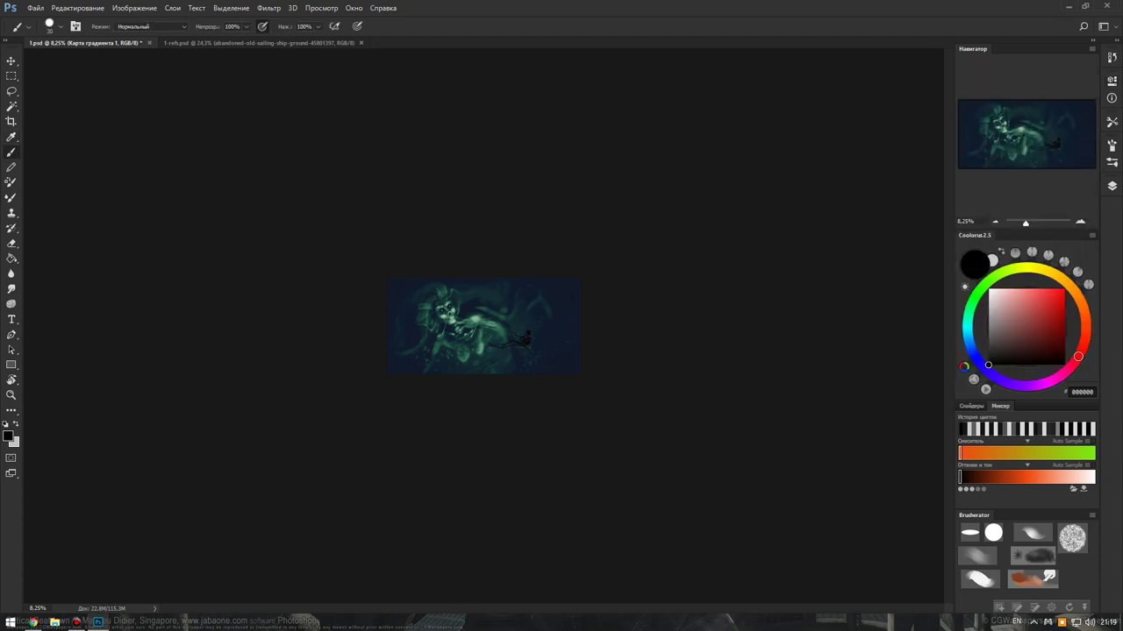
left_click(1111, 186)
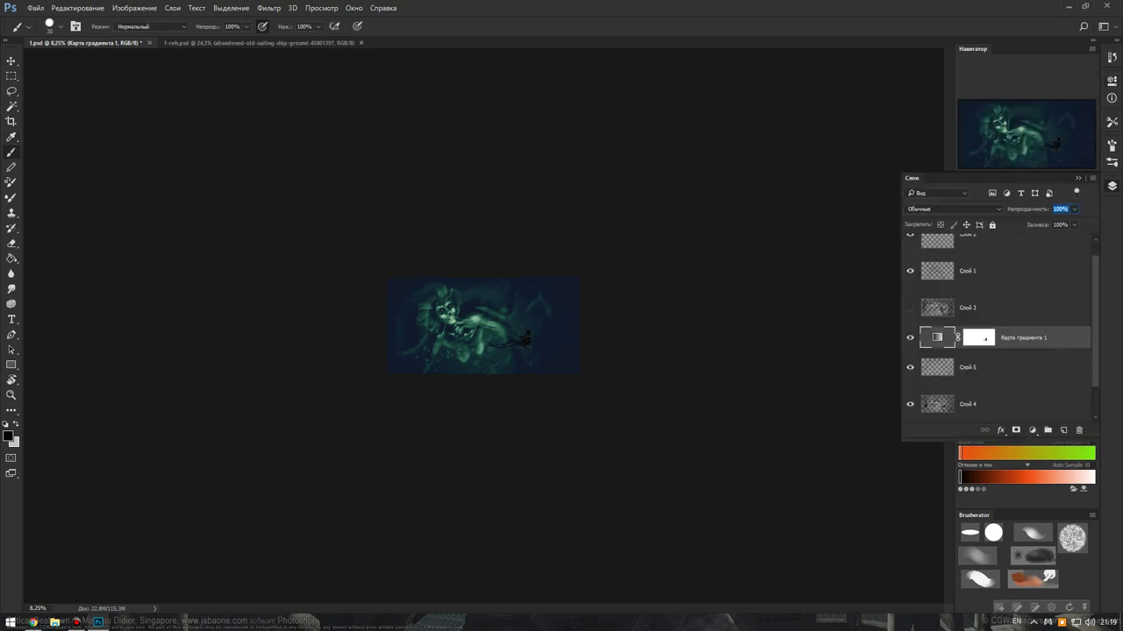
type("88")
scroll(1000, 329, "up", 1)
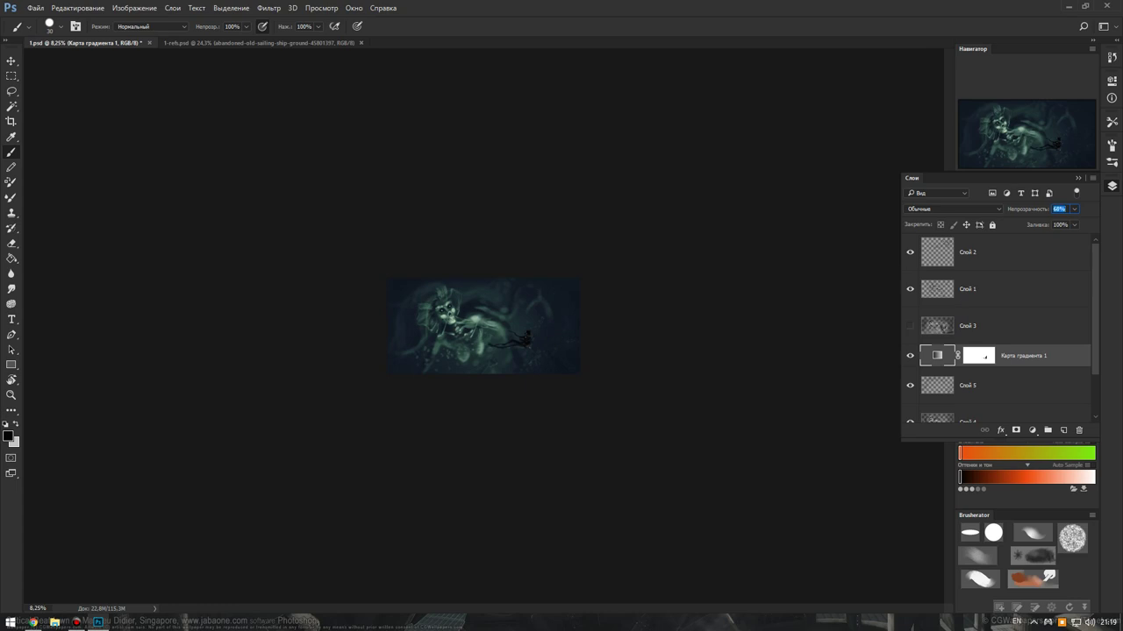
left_click(1112, 185)
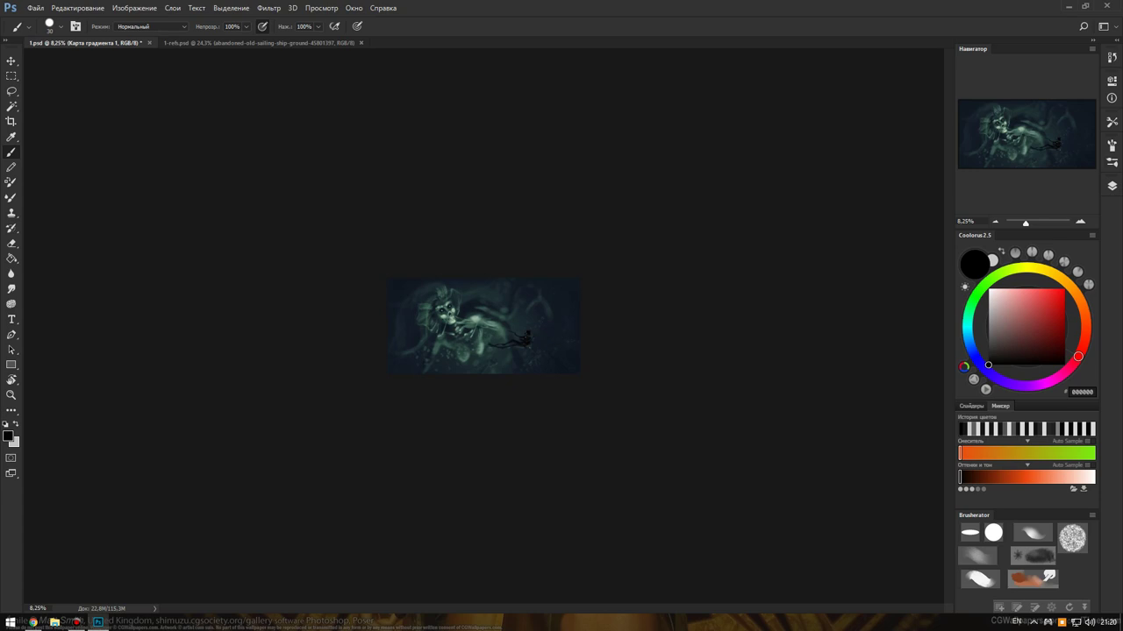
Glance at Brush Presets, zoom the canvas in, and bring back the Layers panel.
key("F5")
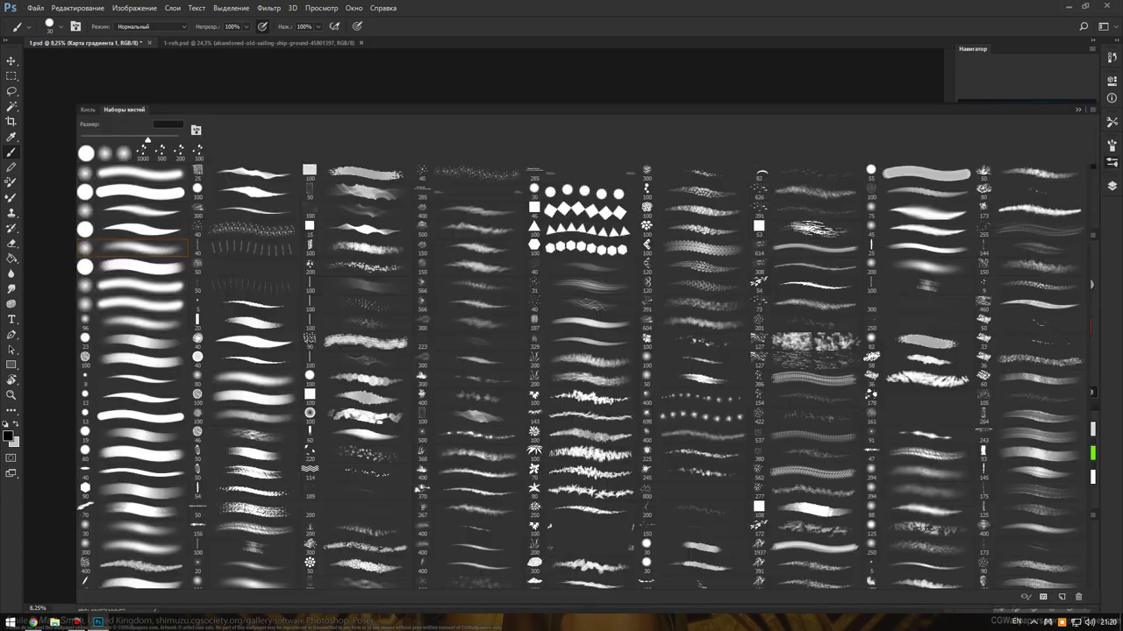
key("F5")
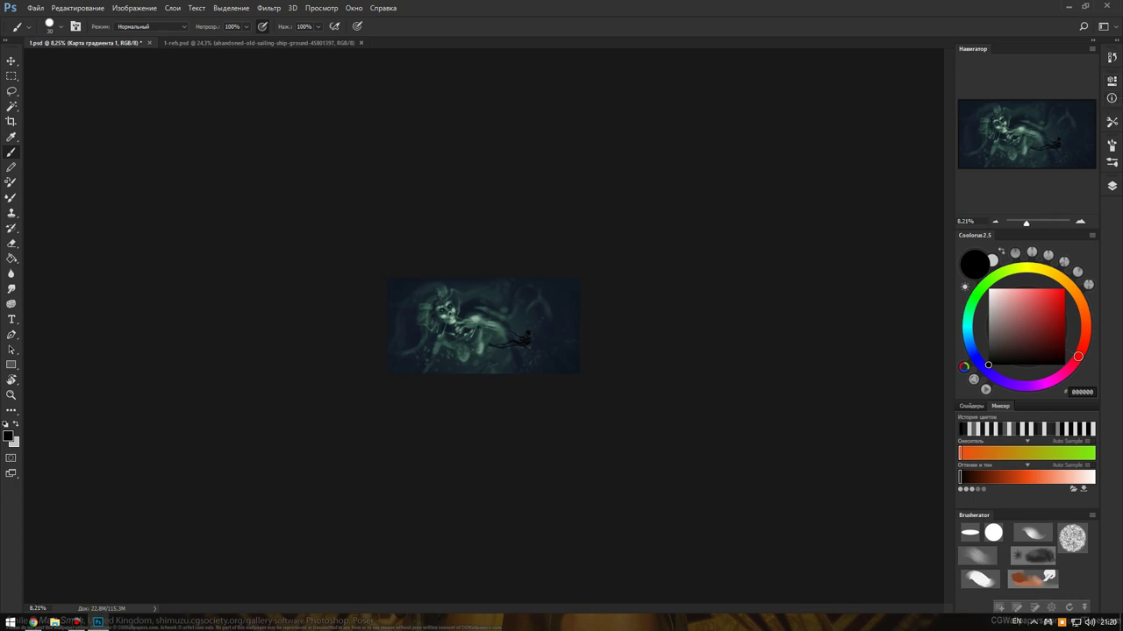
scroll(482, 326, "up", 3)
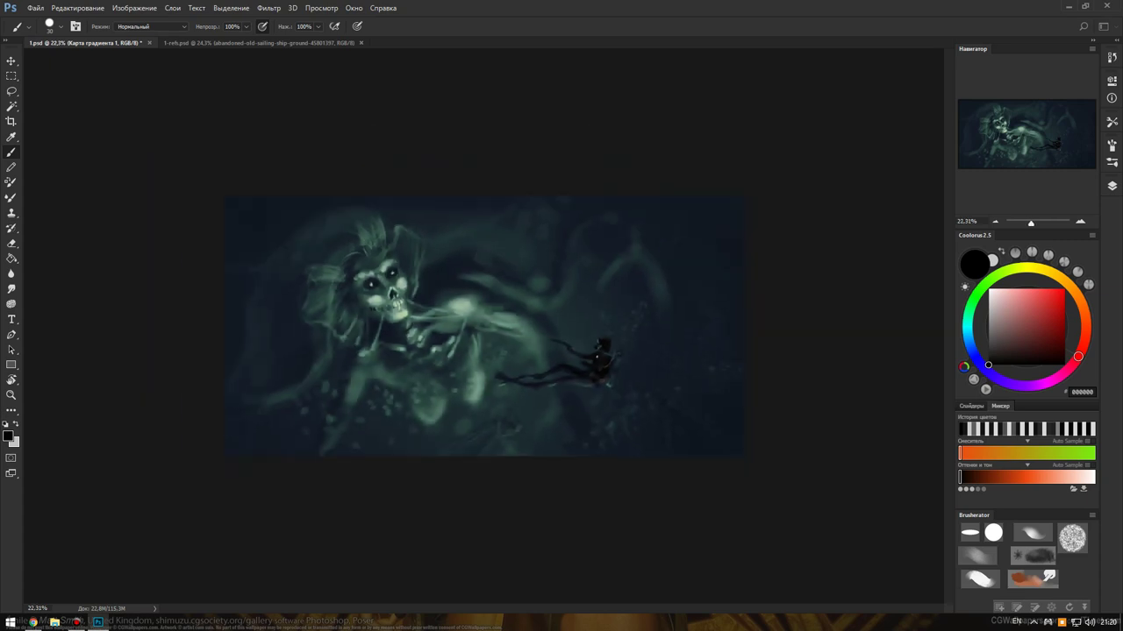
key("F7")
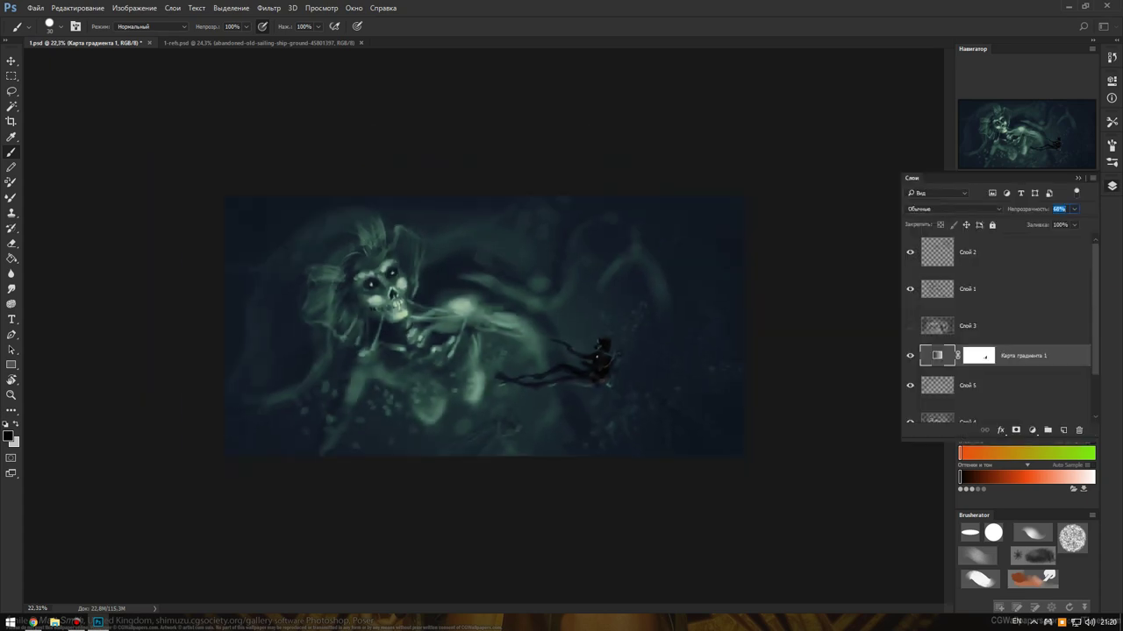
scroll(937, 294, "down", 2)
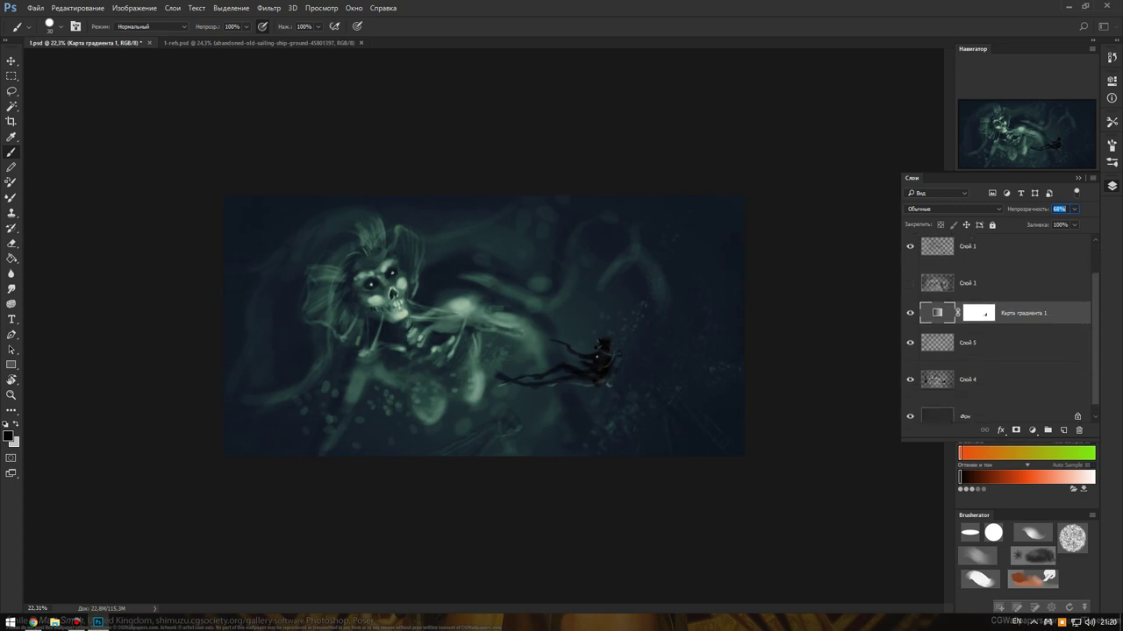
scroll(937, 294, "up", 1)
scroll(937, 294, "up", 1)
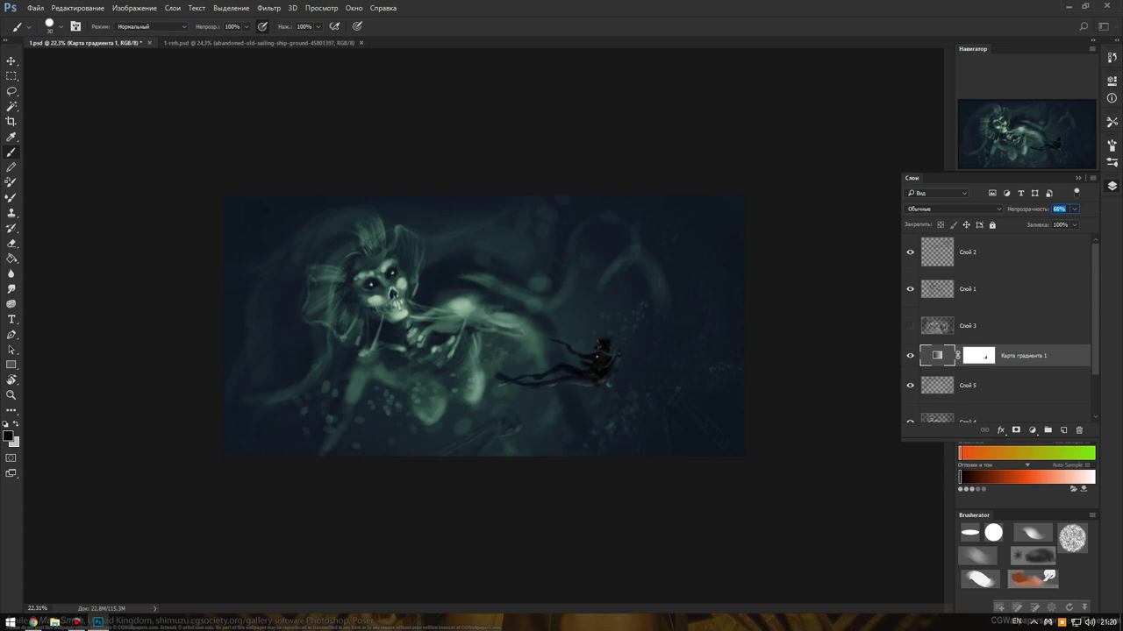
Set Слой 1 to 65% opacity and hide the Карта градиента 1 teal tint.
left_click(937, 290)
type("65")
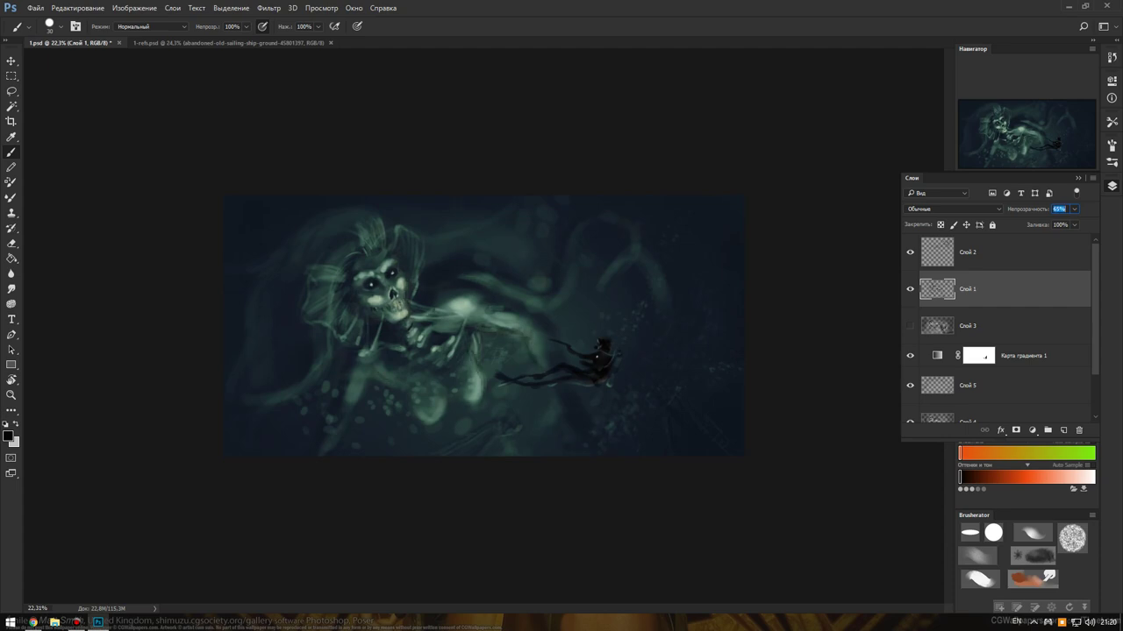
left_click(910, 355)
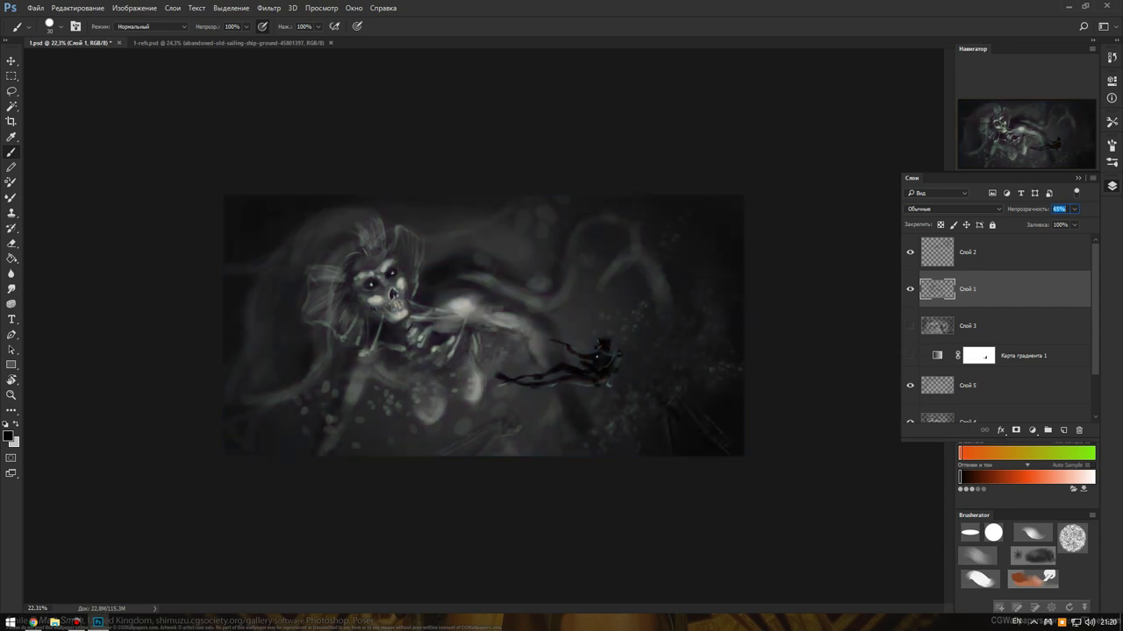
scroll(937, 291, "down", 2)
Hide painted layers Слой 4 and Слой 5, then open Hue/Saturation on the Фон background.
left_click(932, 366)
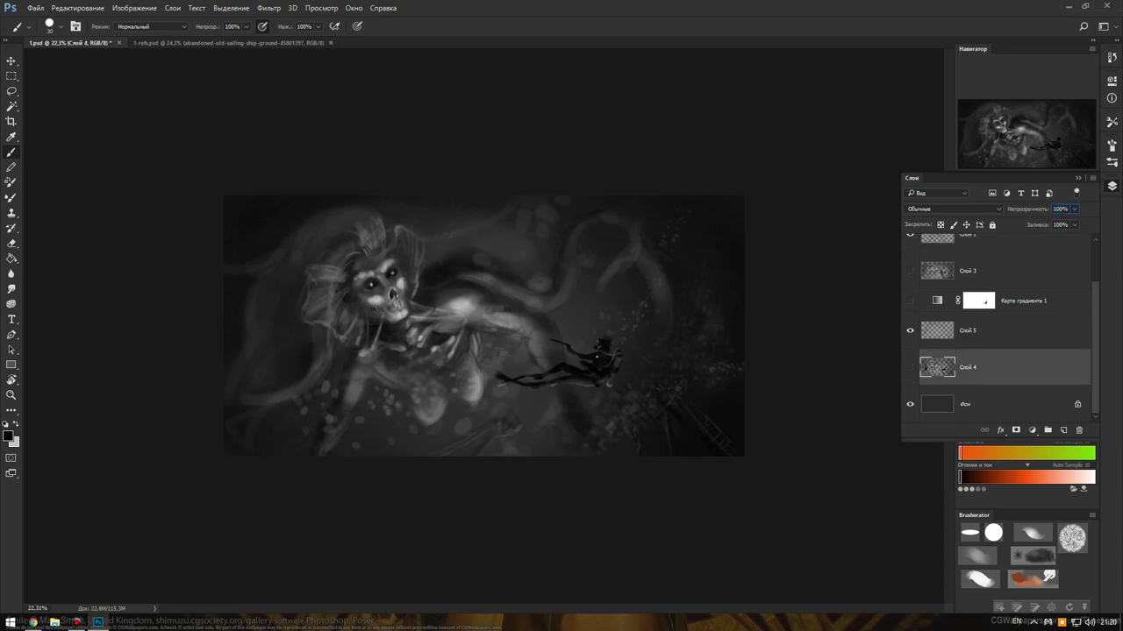
left_click(910, 331)
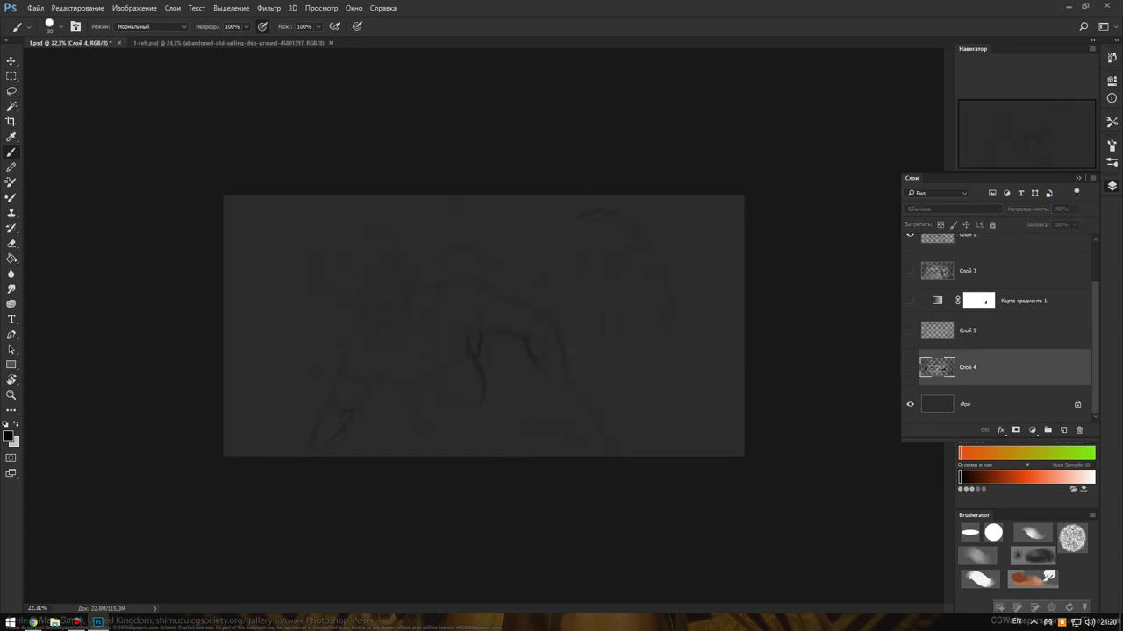
left_click(964, 404)
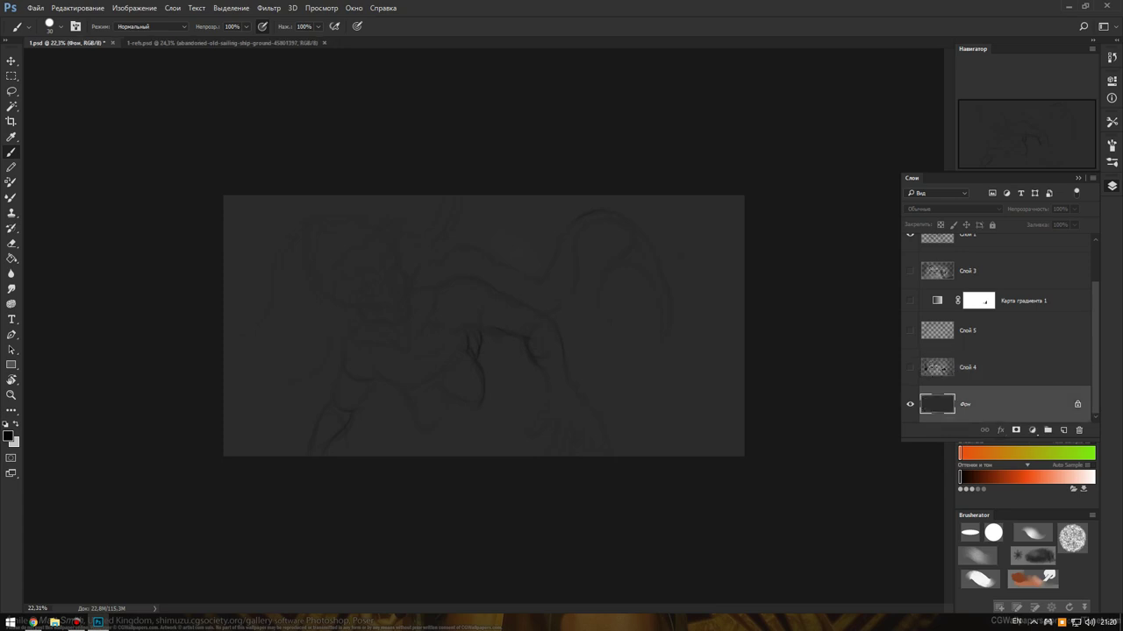
key("ctrl+u")
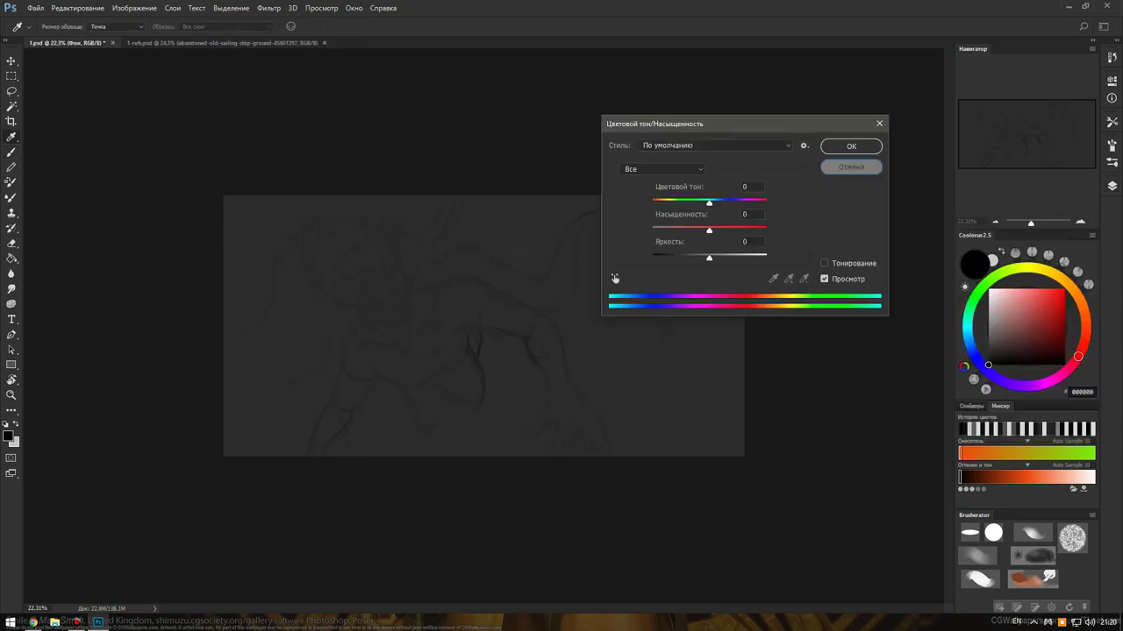
Cancel the background adjustment and darken Слой 1's sketch lines to Lightness -100.
key("Escape")
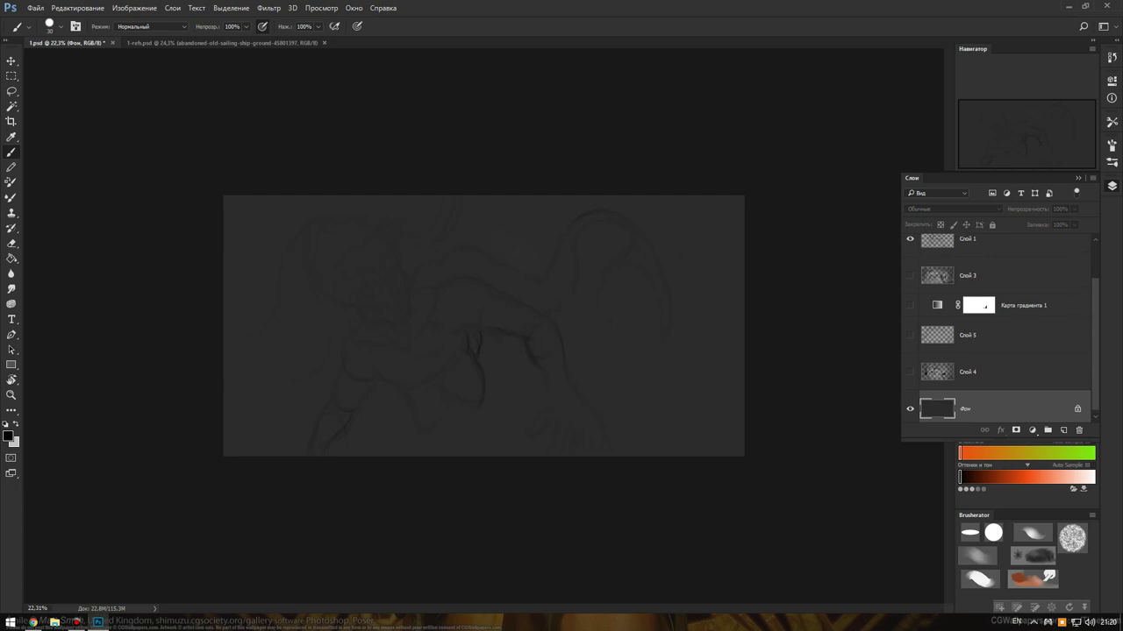
scroll(999, 329, "up", 3)
left_click(1009, 289)
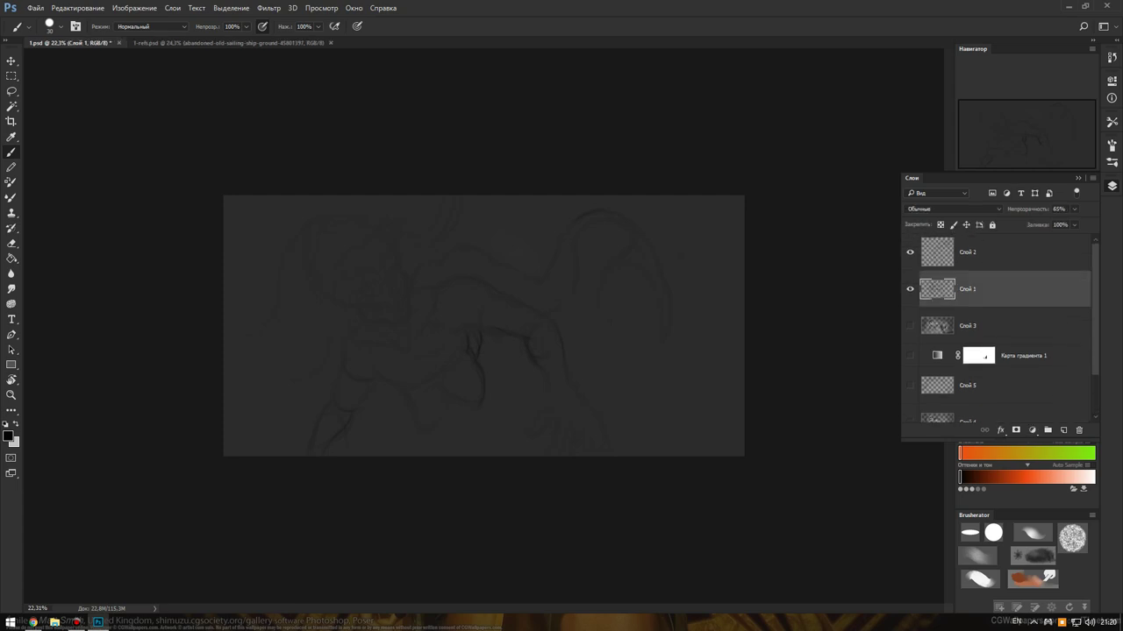
key("ctrl+u")
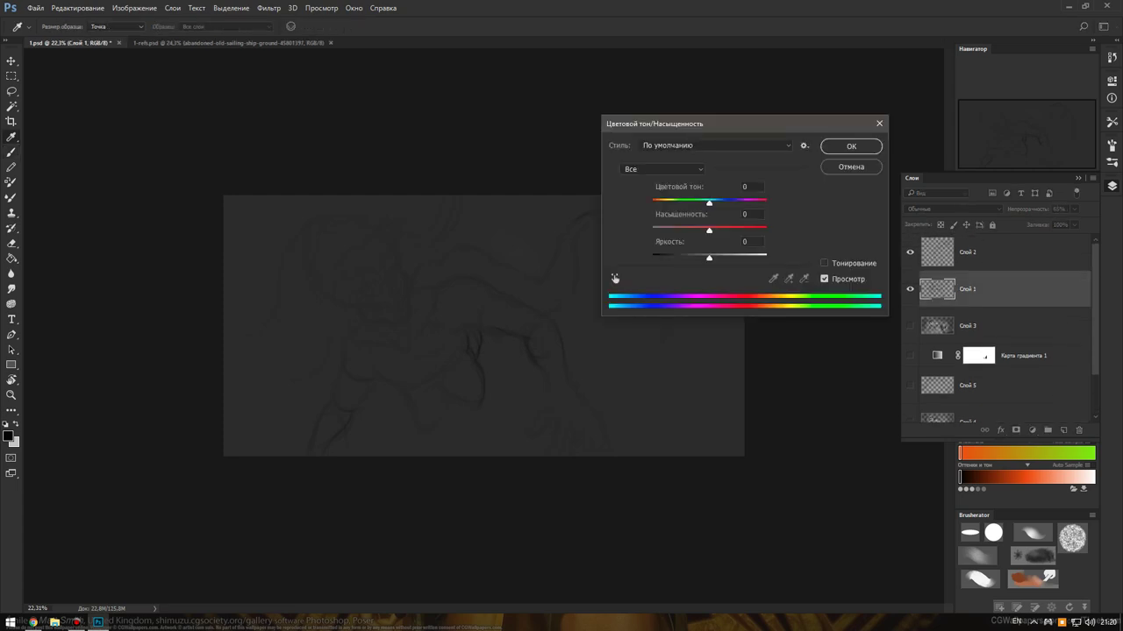
key("shift+Down")
key("shift+Down")
key("shift+Down")
key("shift+Down")
key("shift+Down")
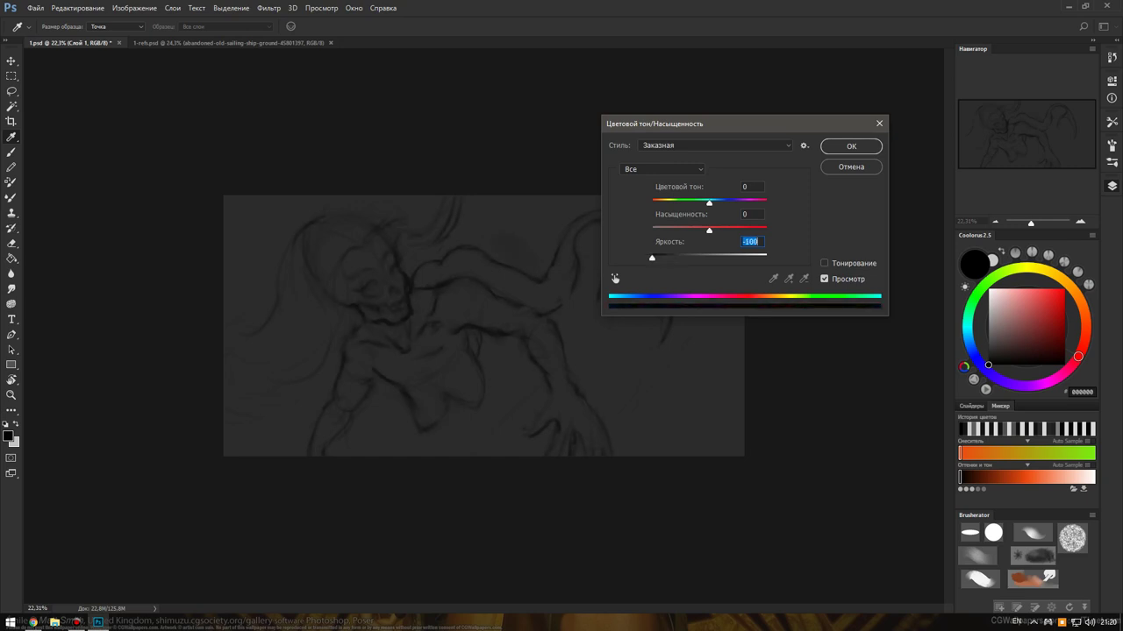
key("Return")
Sketch the small scuba diver outline on Слой 2 right of centre.
left_click(1111, 186)
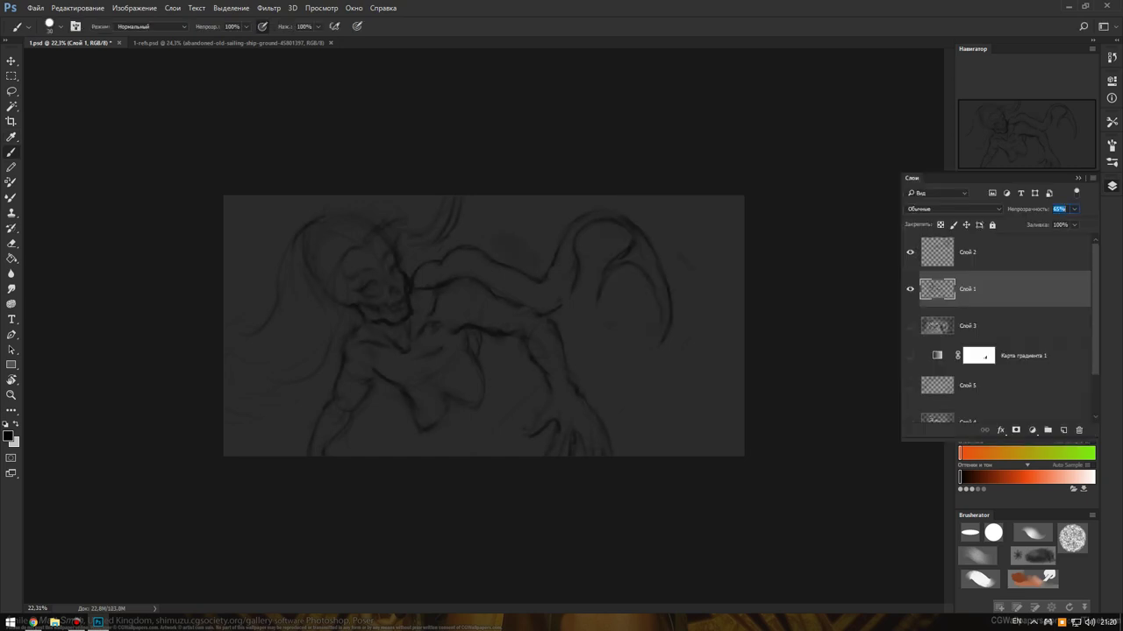
key("alt+bracketright")
left_click_drag(570, 351, 609, 377)
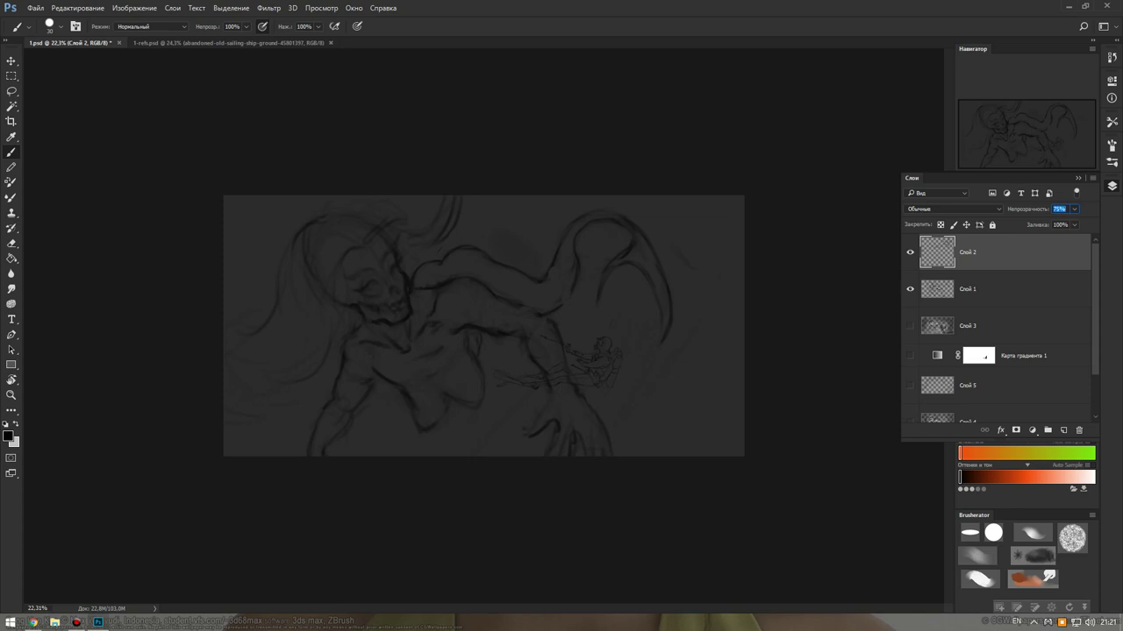
Toggle Слой 4 repeatedly to compare painting with sketch, then show Слой 5's bubble speckles.
scroll(1000, 333, "down", 2)
left_click(909, 368)
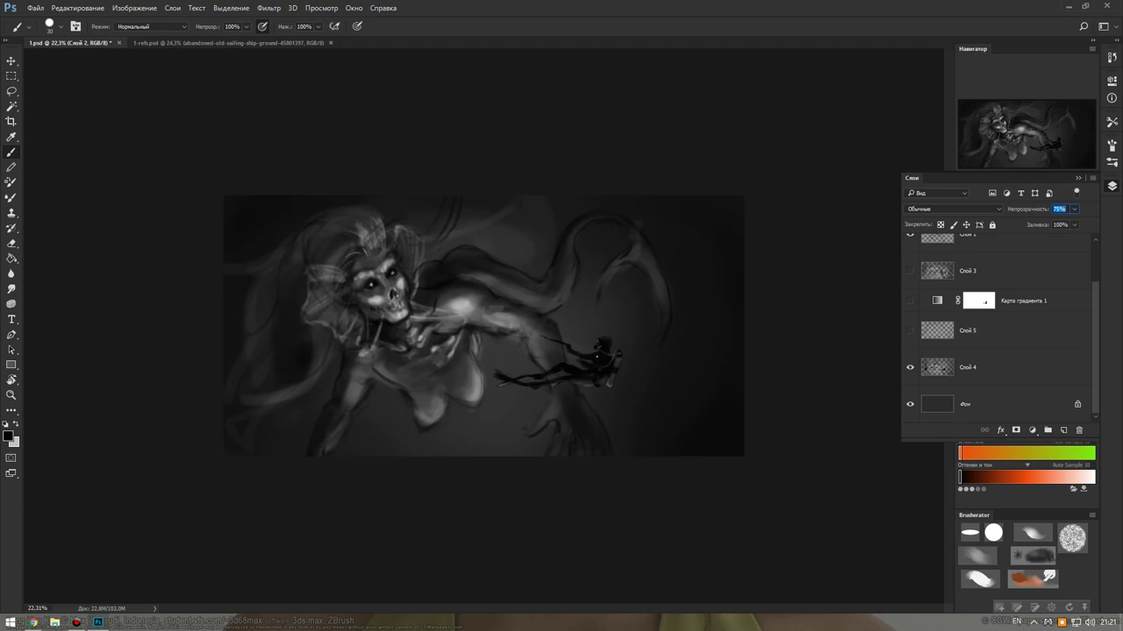
left_click(909, 368)
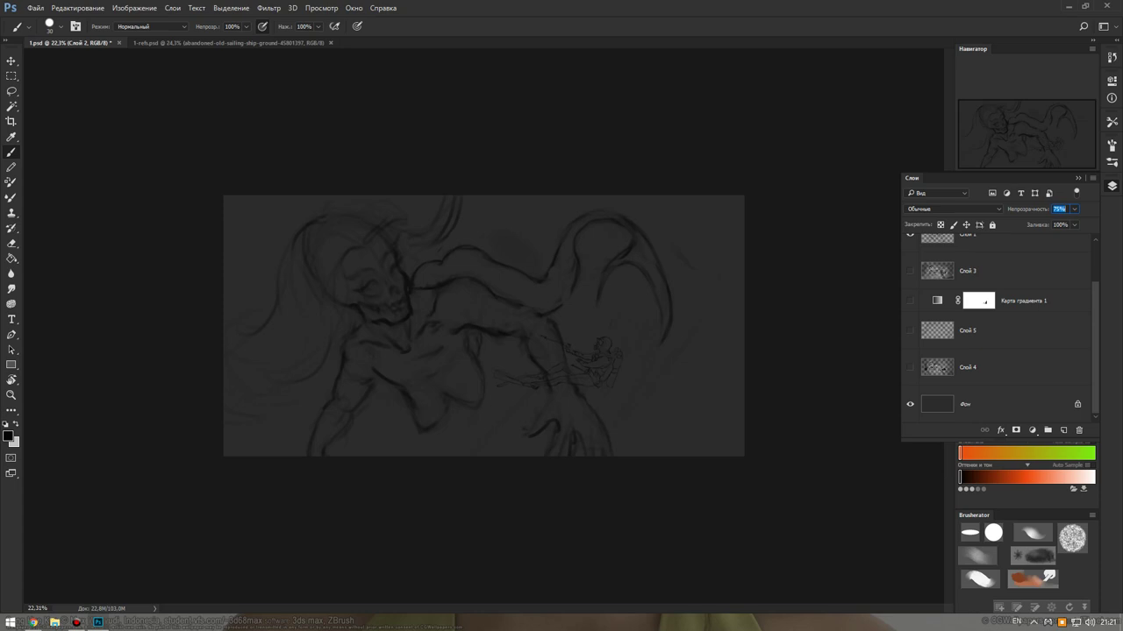
left_click(909, 368)
left_click(909, 368)
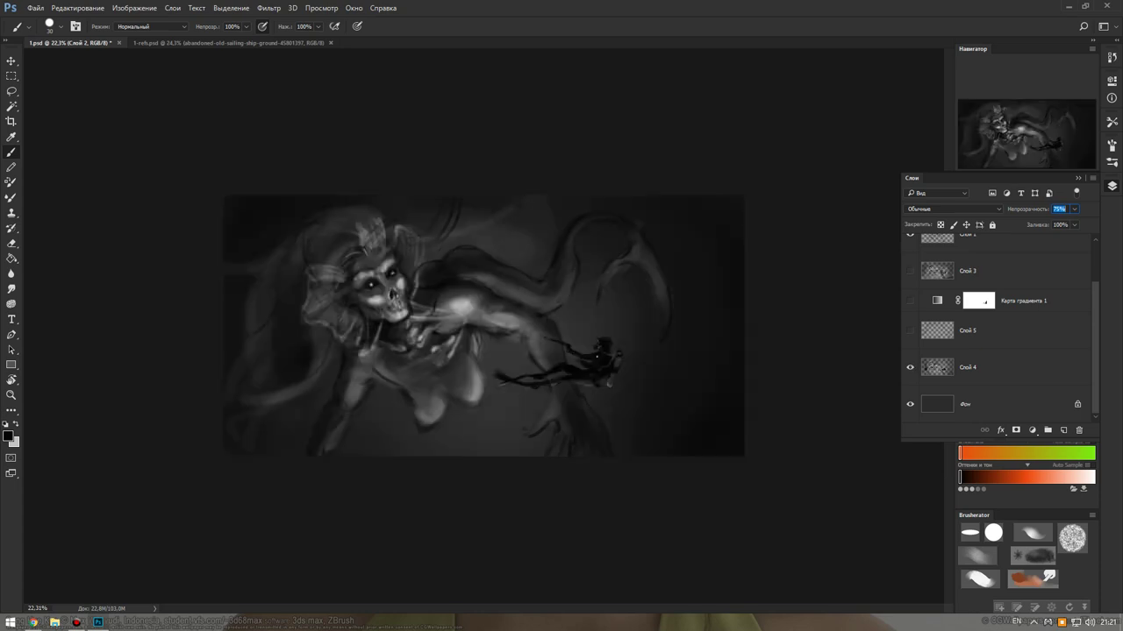
left_click(909, 367)
left_click(909, 368)
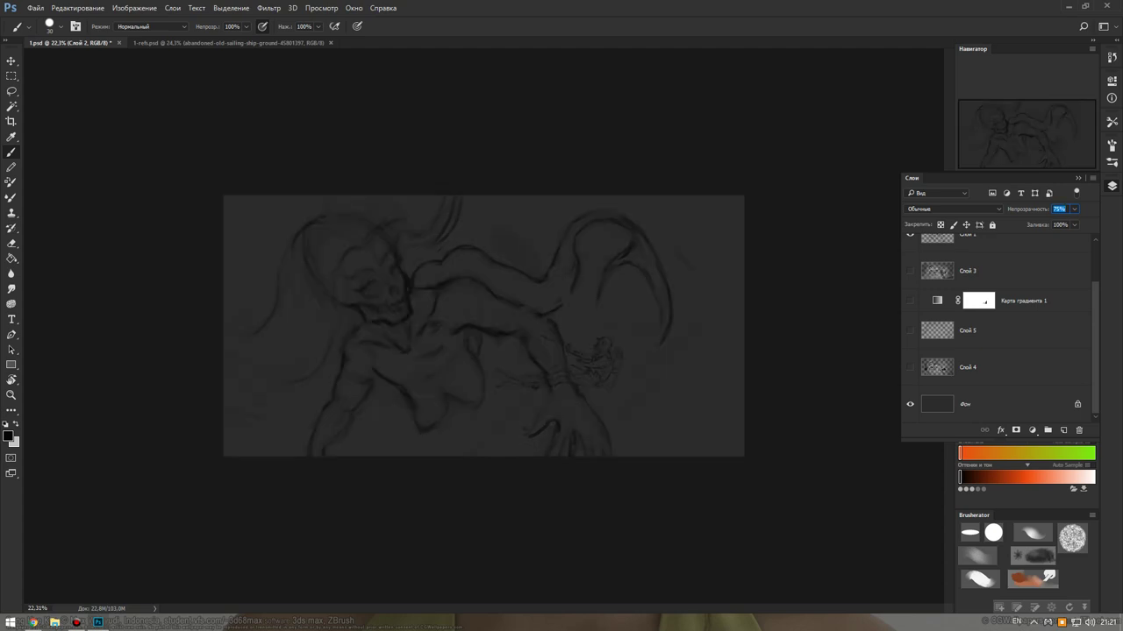
left_click(909, 367)
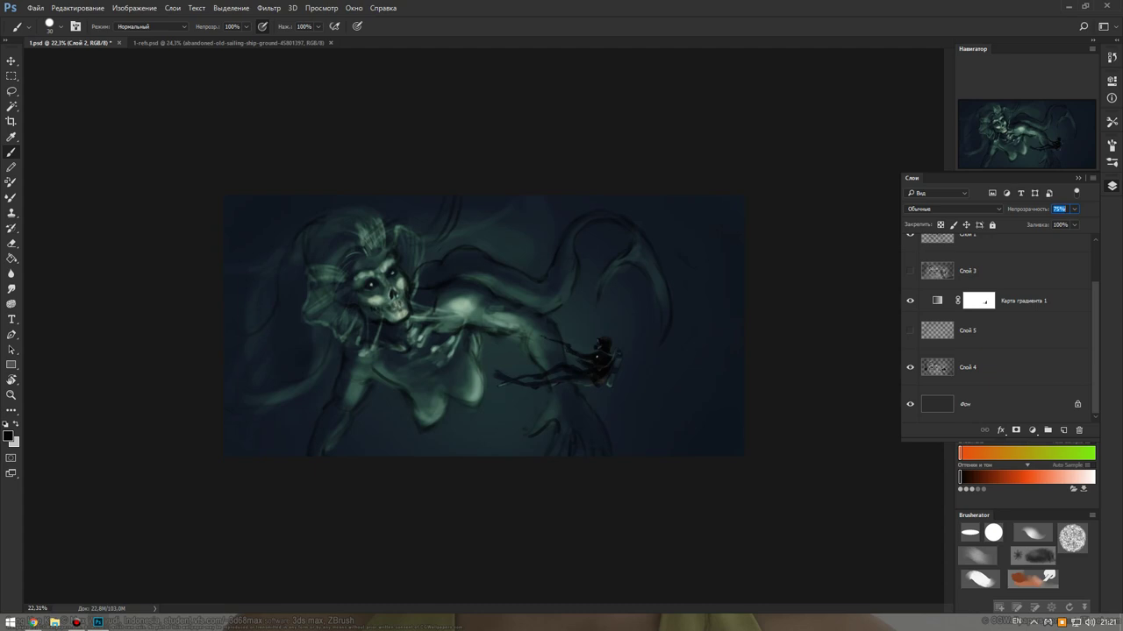
left_click(909, 330)
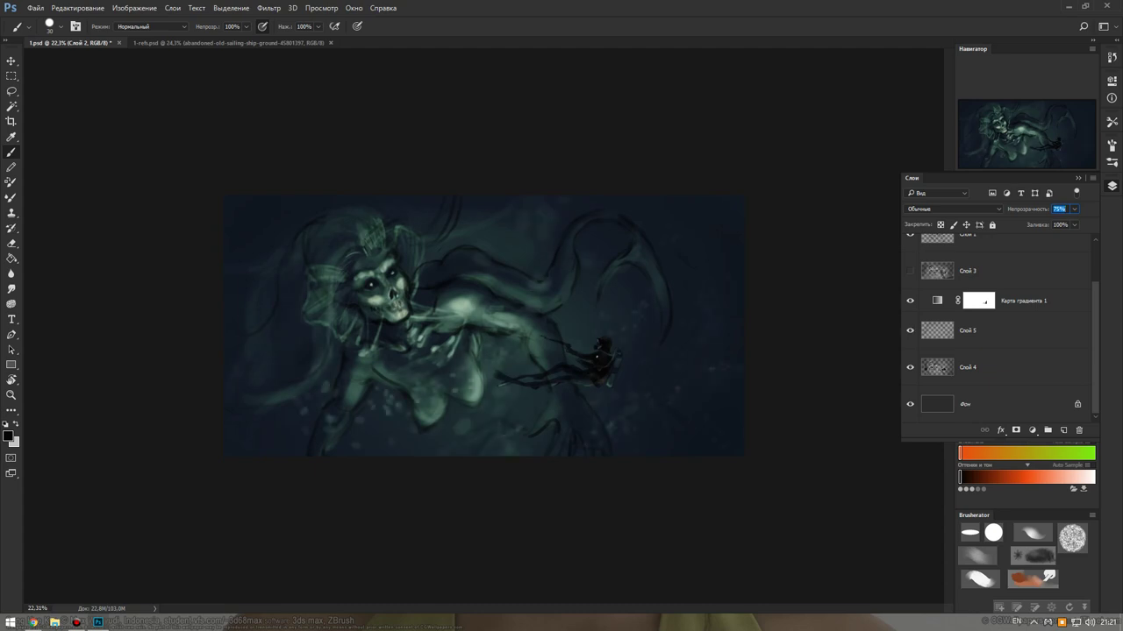